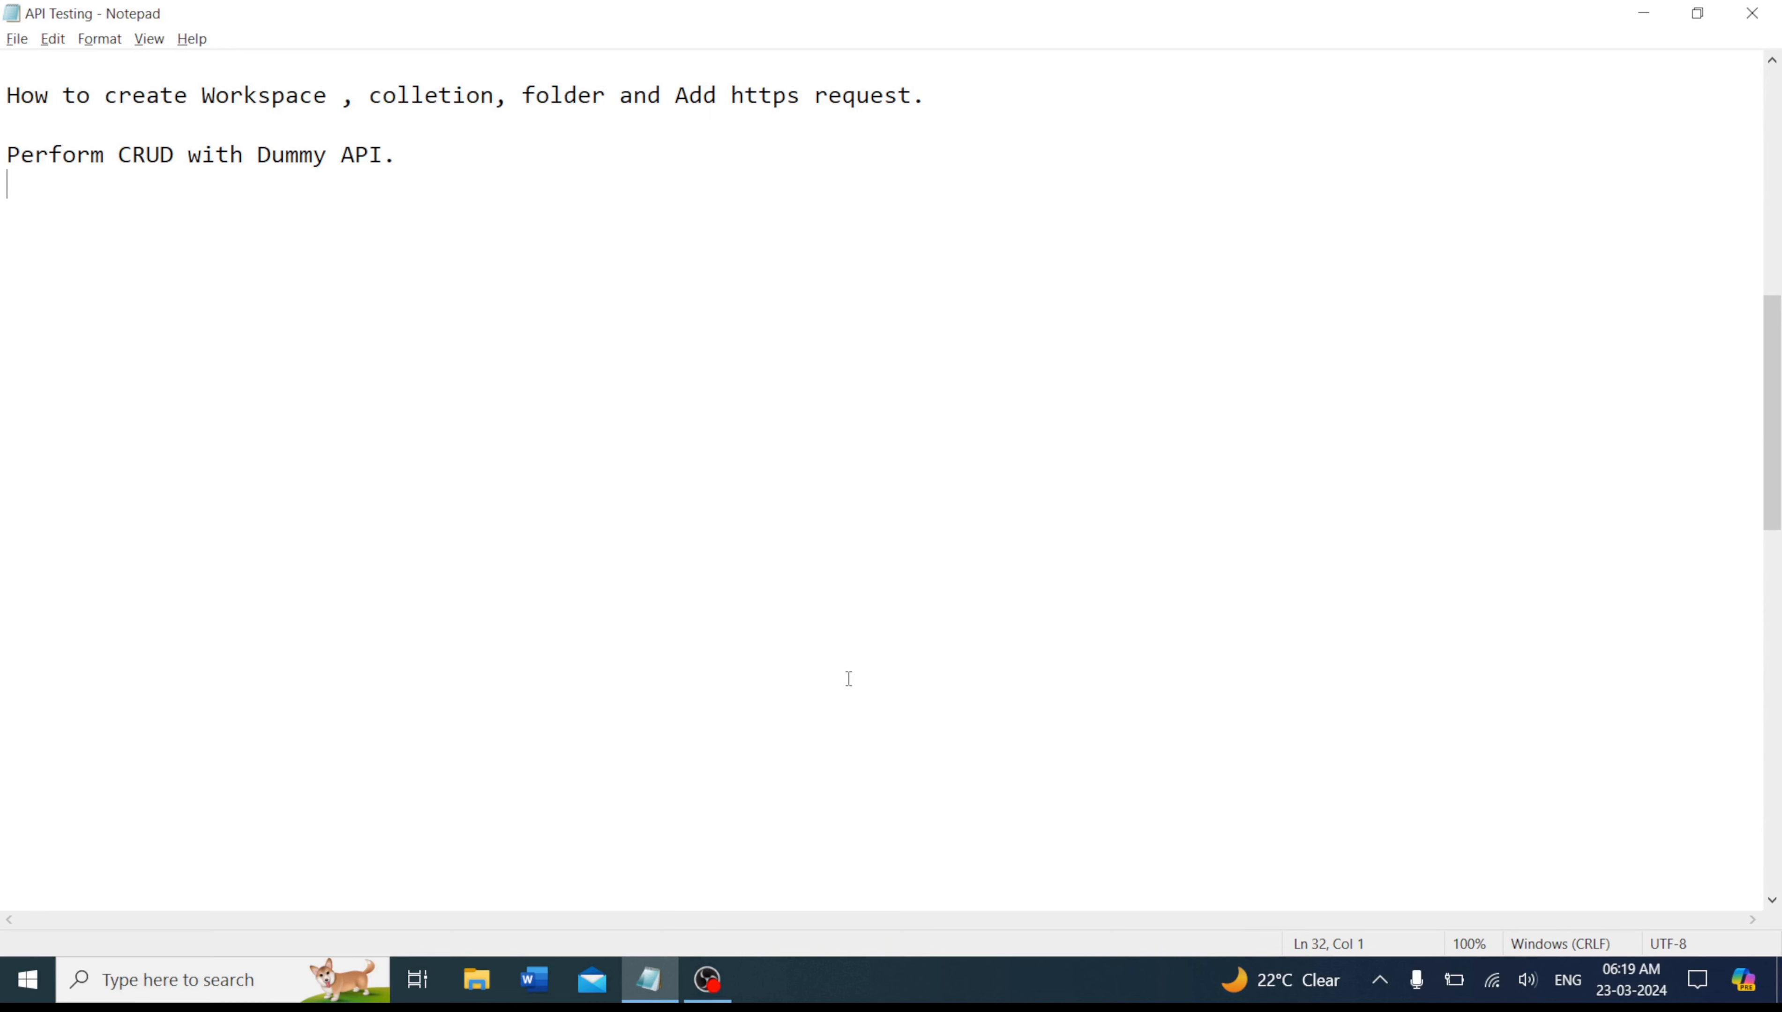
Add the words Create, Read, Update and Delete on separate lines below the CRUD heading.
key(Return)
text(Create )
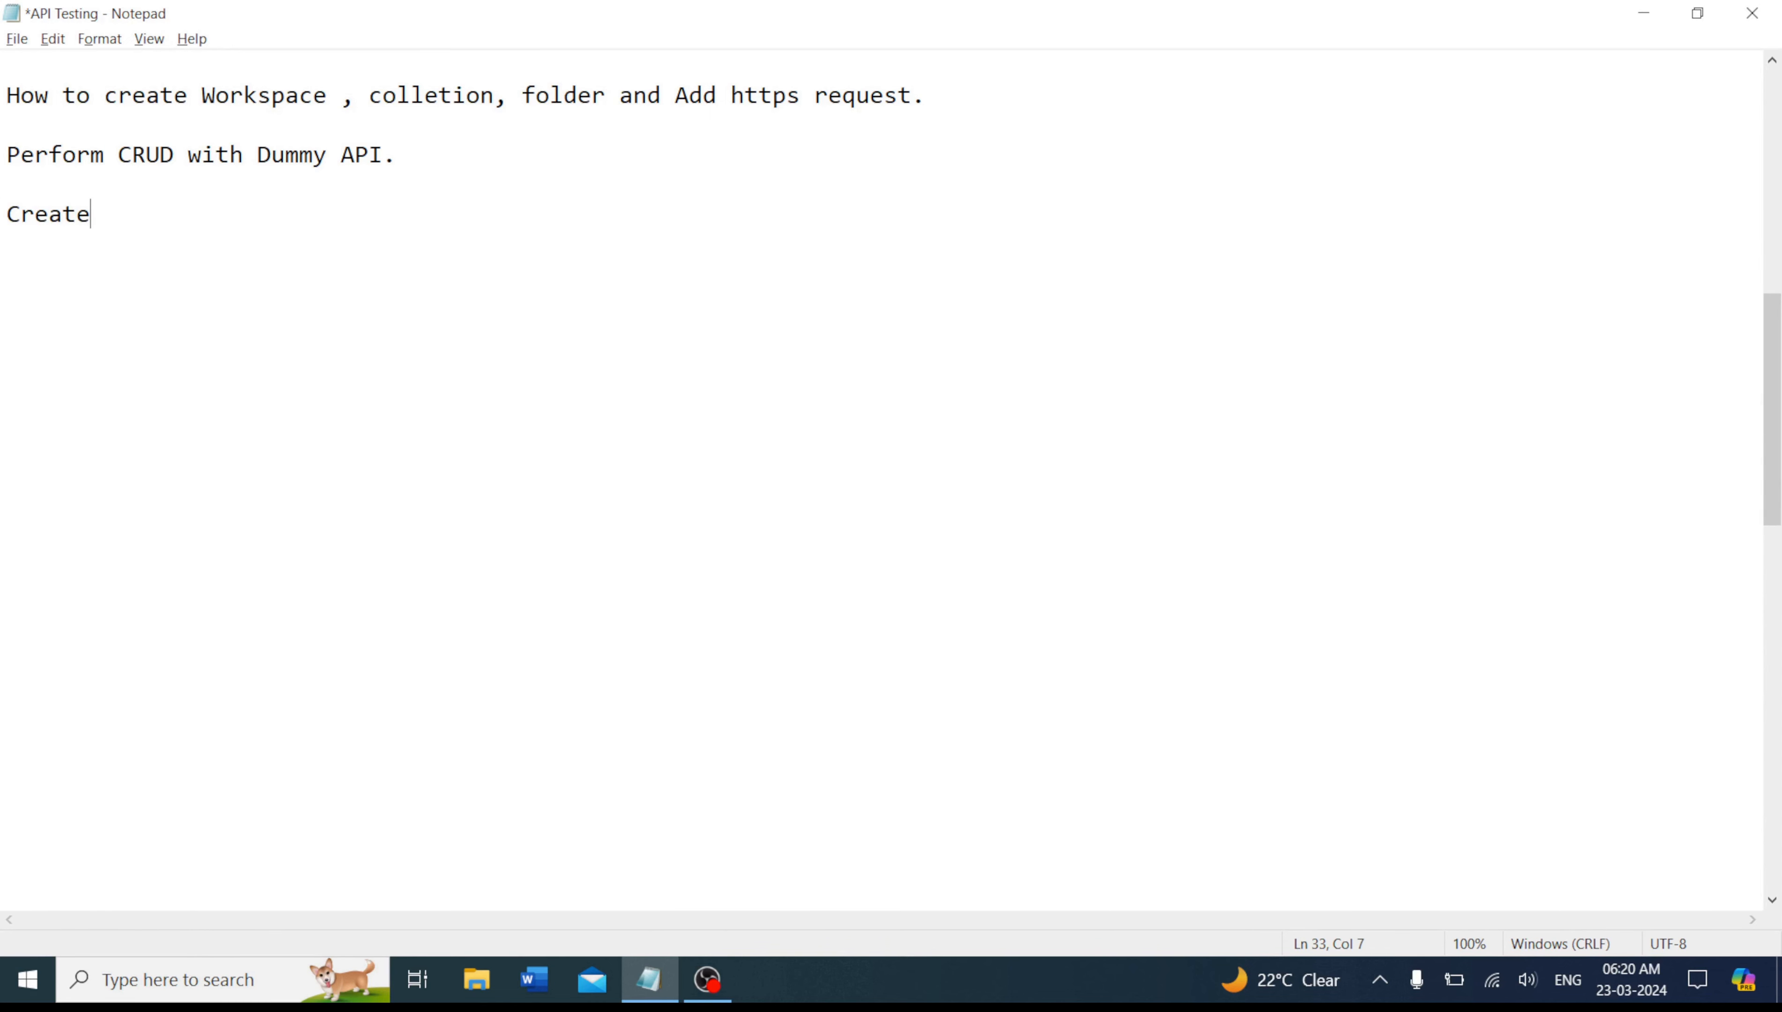
text(Read)
key(Return)
text(Updat)
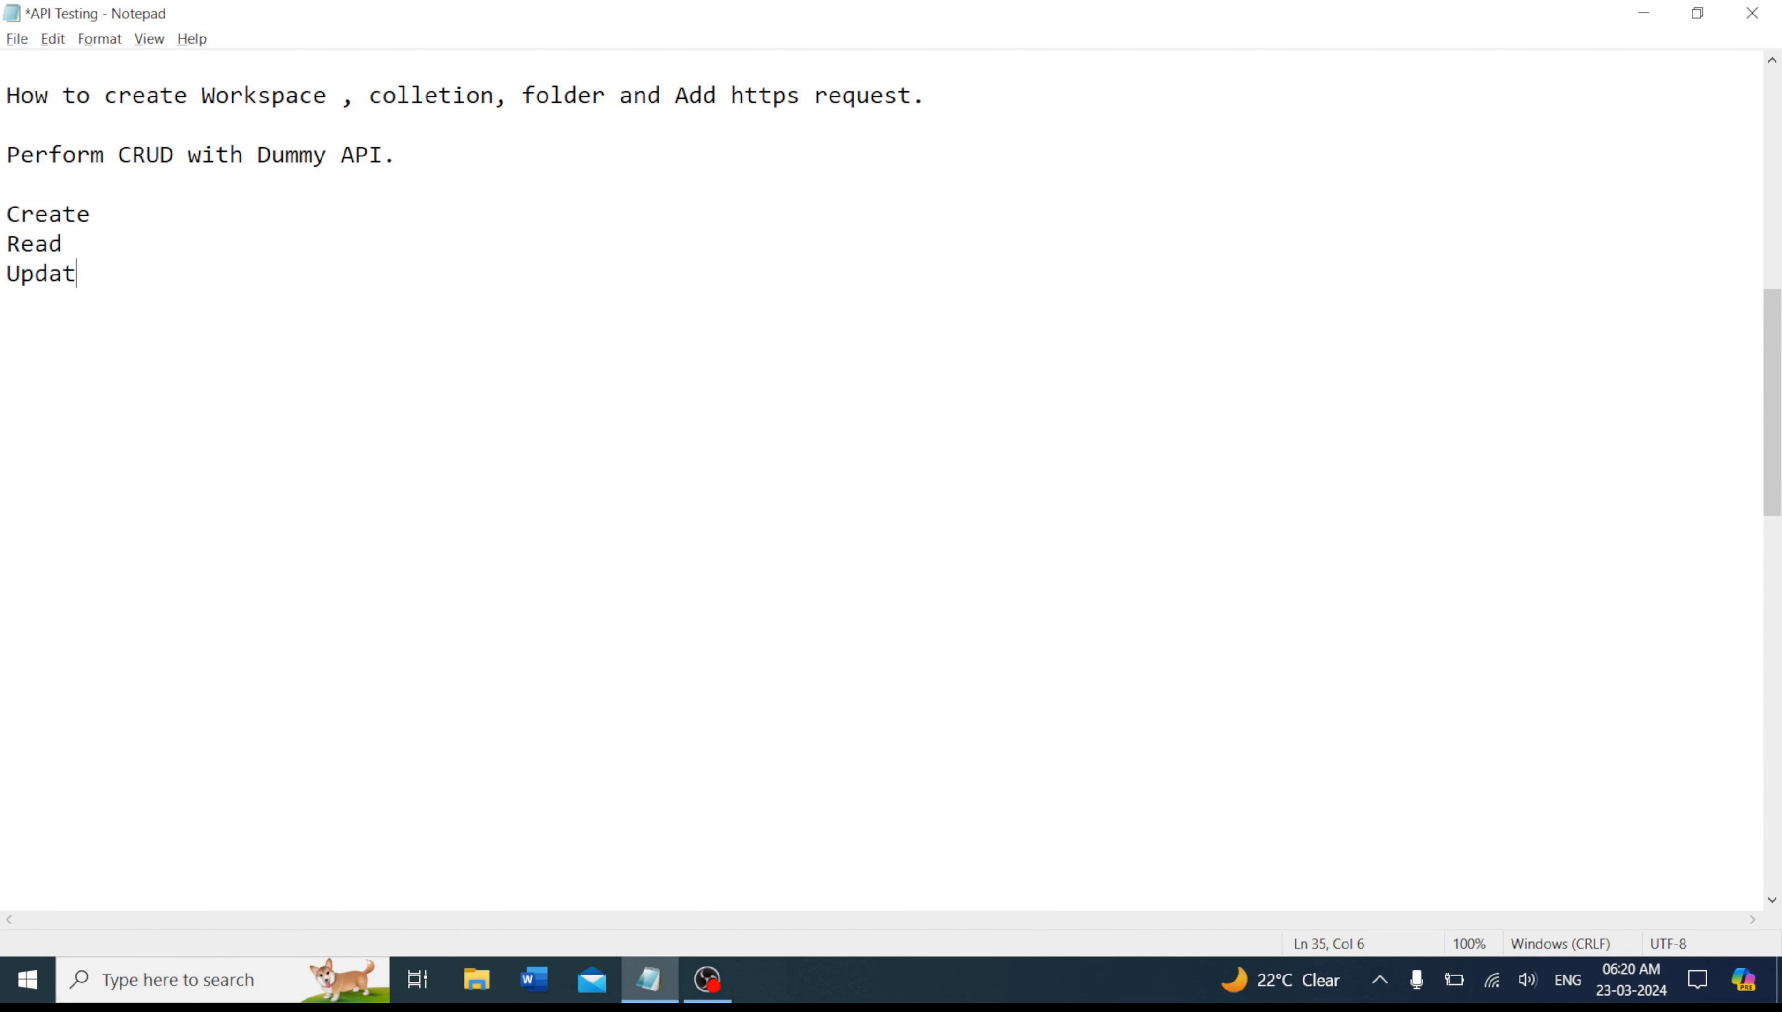
text(e Delete)
key(Return)
click(100, 271)
key(Return)
double_click(98, 311)
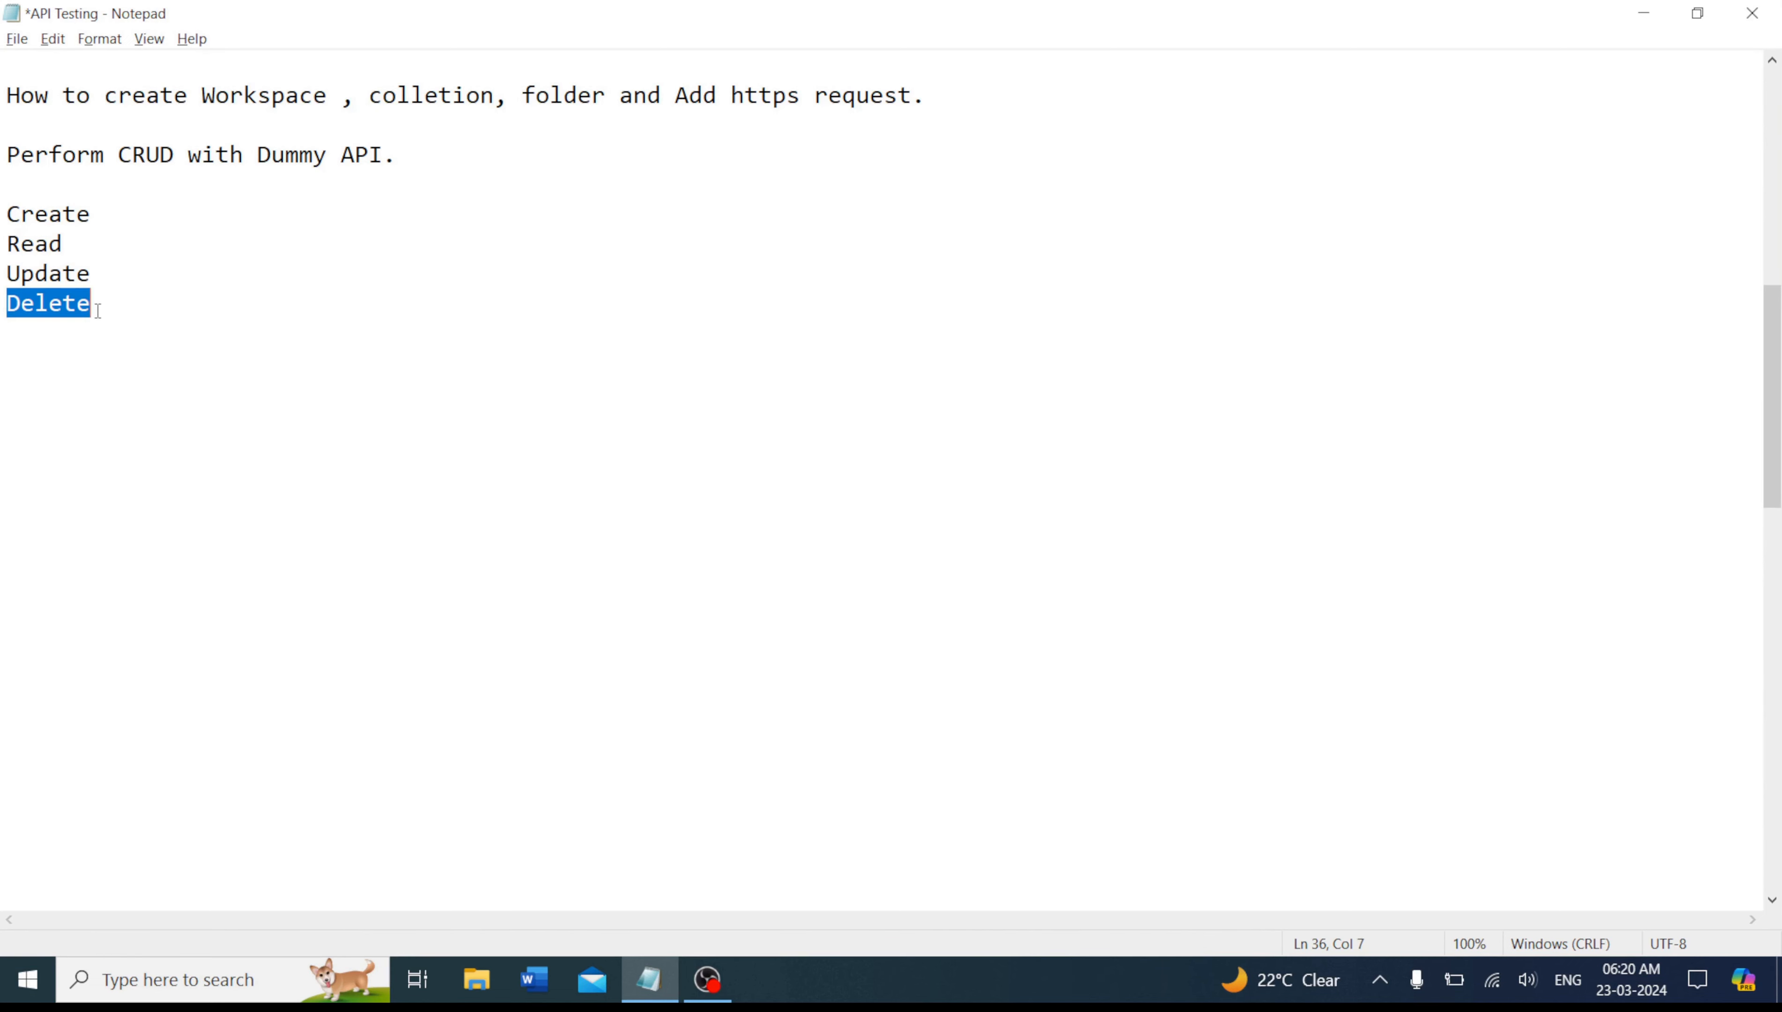
Write the matching HTTP method beside each operation: Post for Create, Get for Read, Put for Update and Delete for Delete.
click(117, 216)
text(= )
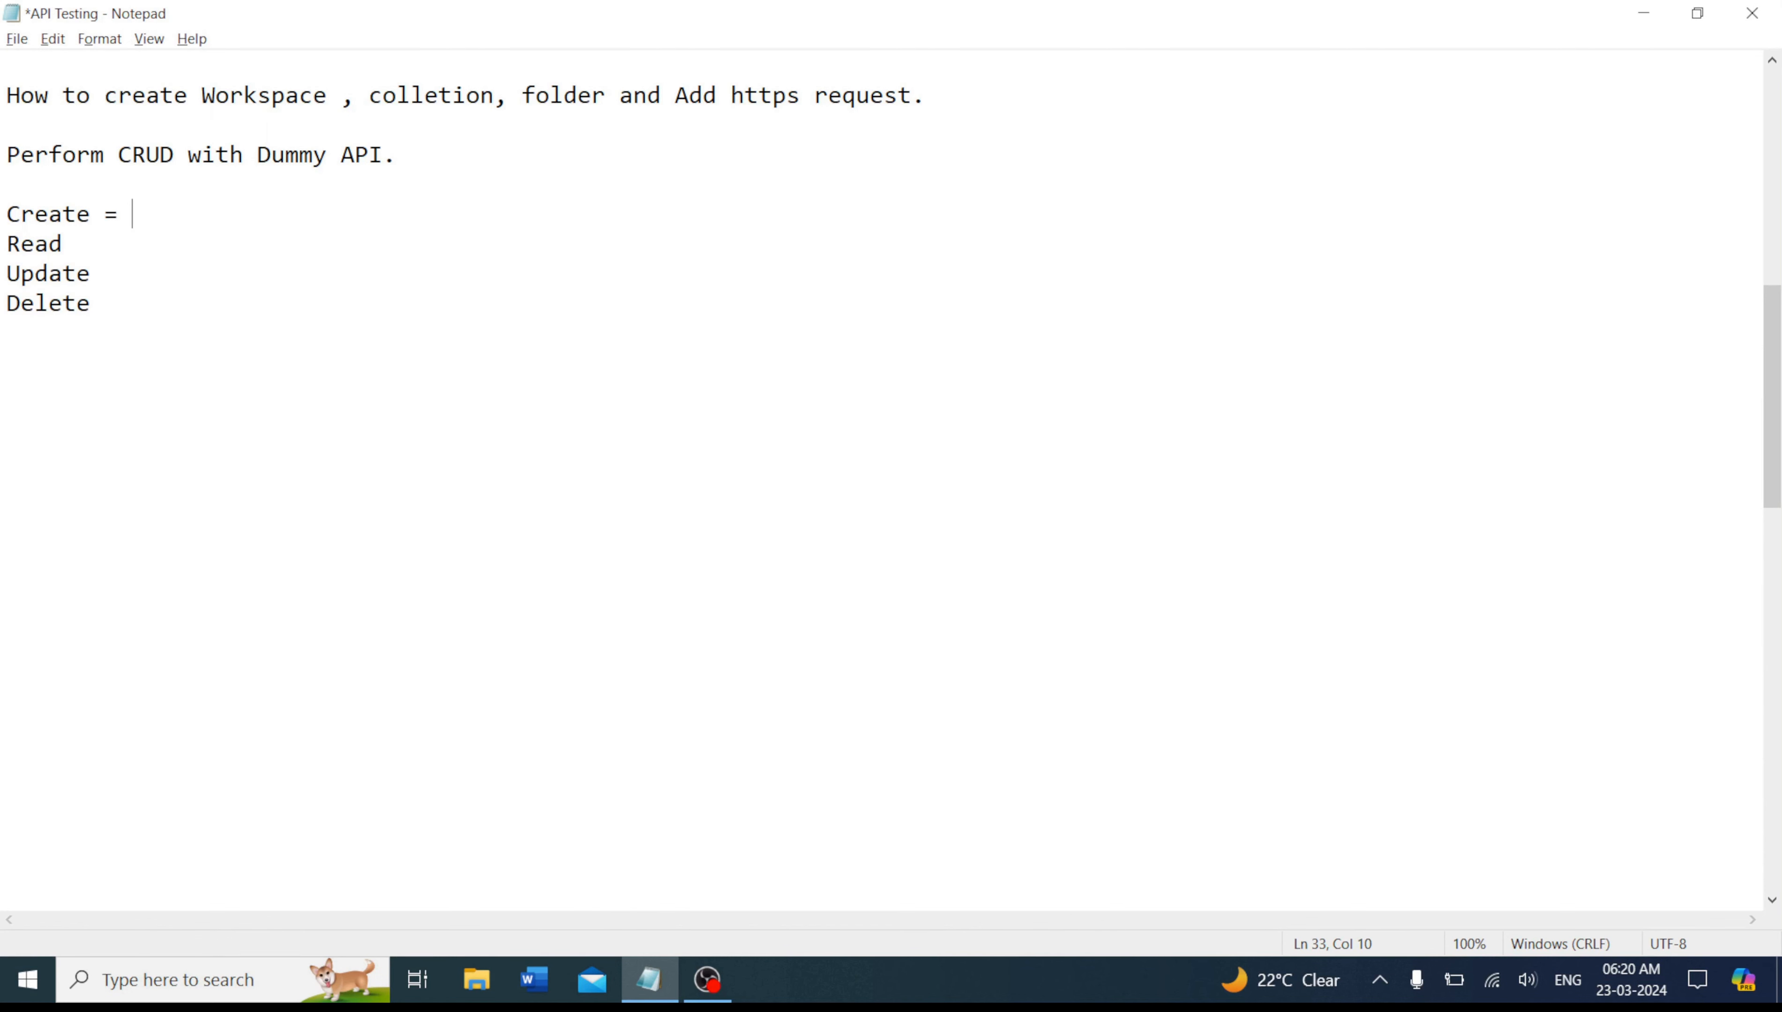
text(Post)
key(Down)
text(== Get)
key(Down)
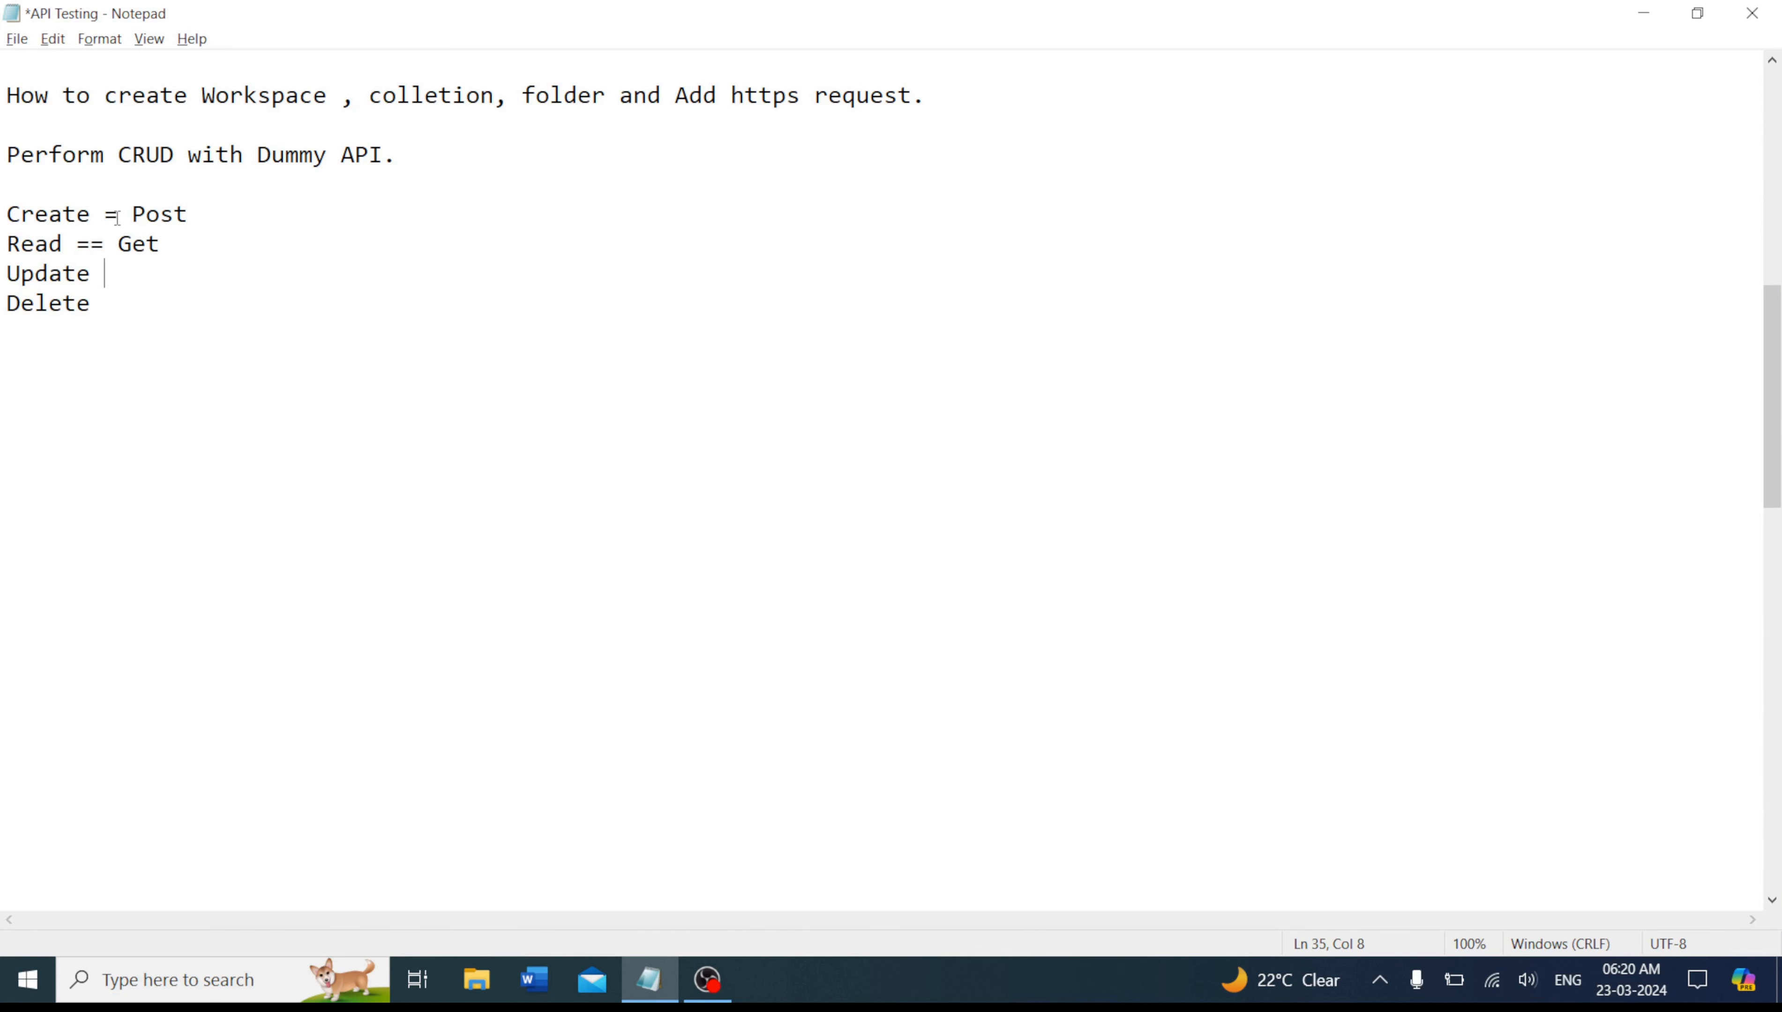
text(==Put)
key(Down)
text(= Delete)
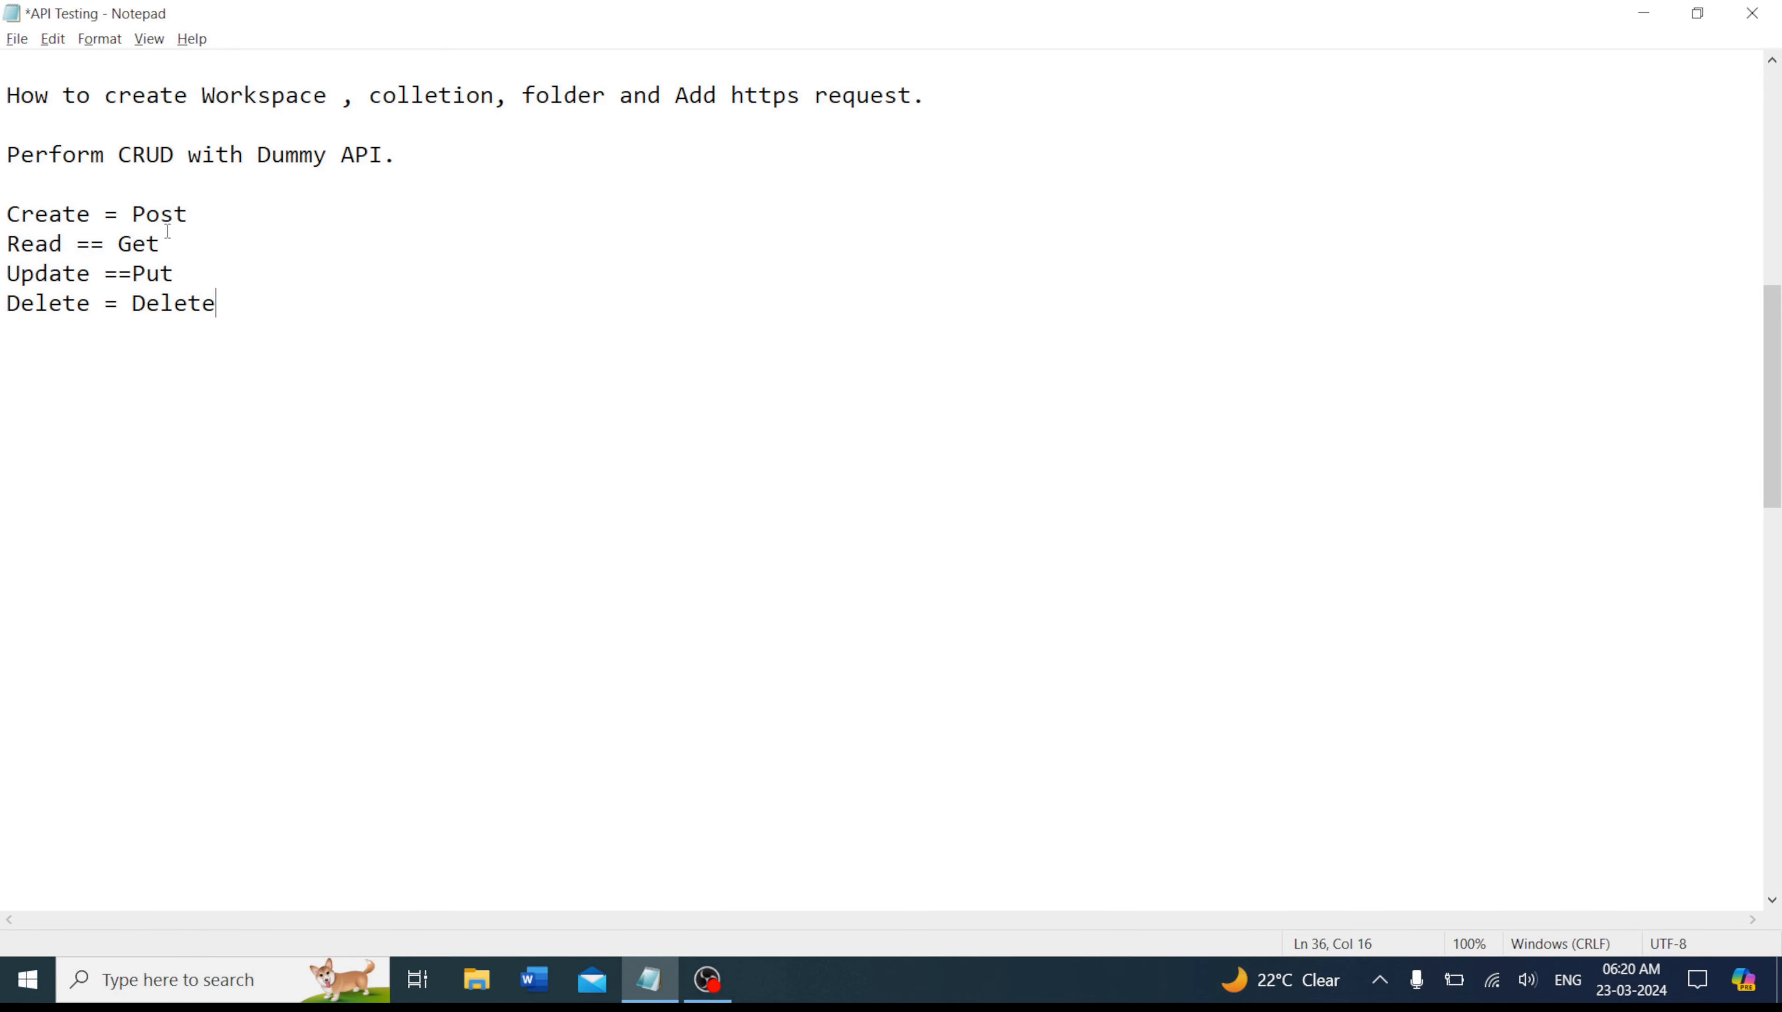
Align Get with the other method names, add blank lines below the list and save the notes.
click(117, 242)
click(127, 303)
click(420, 275)
key(Return)
key(Return)
key(ctrl+s)
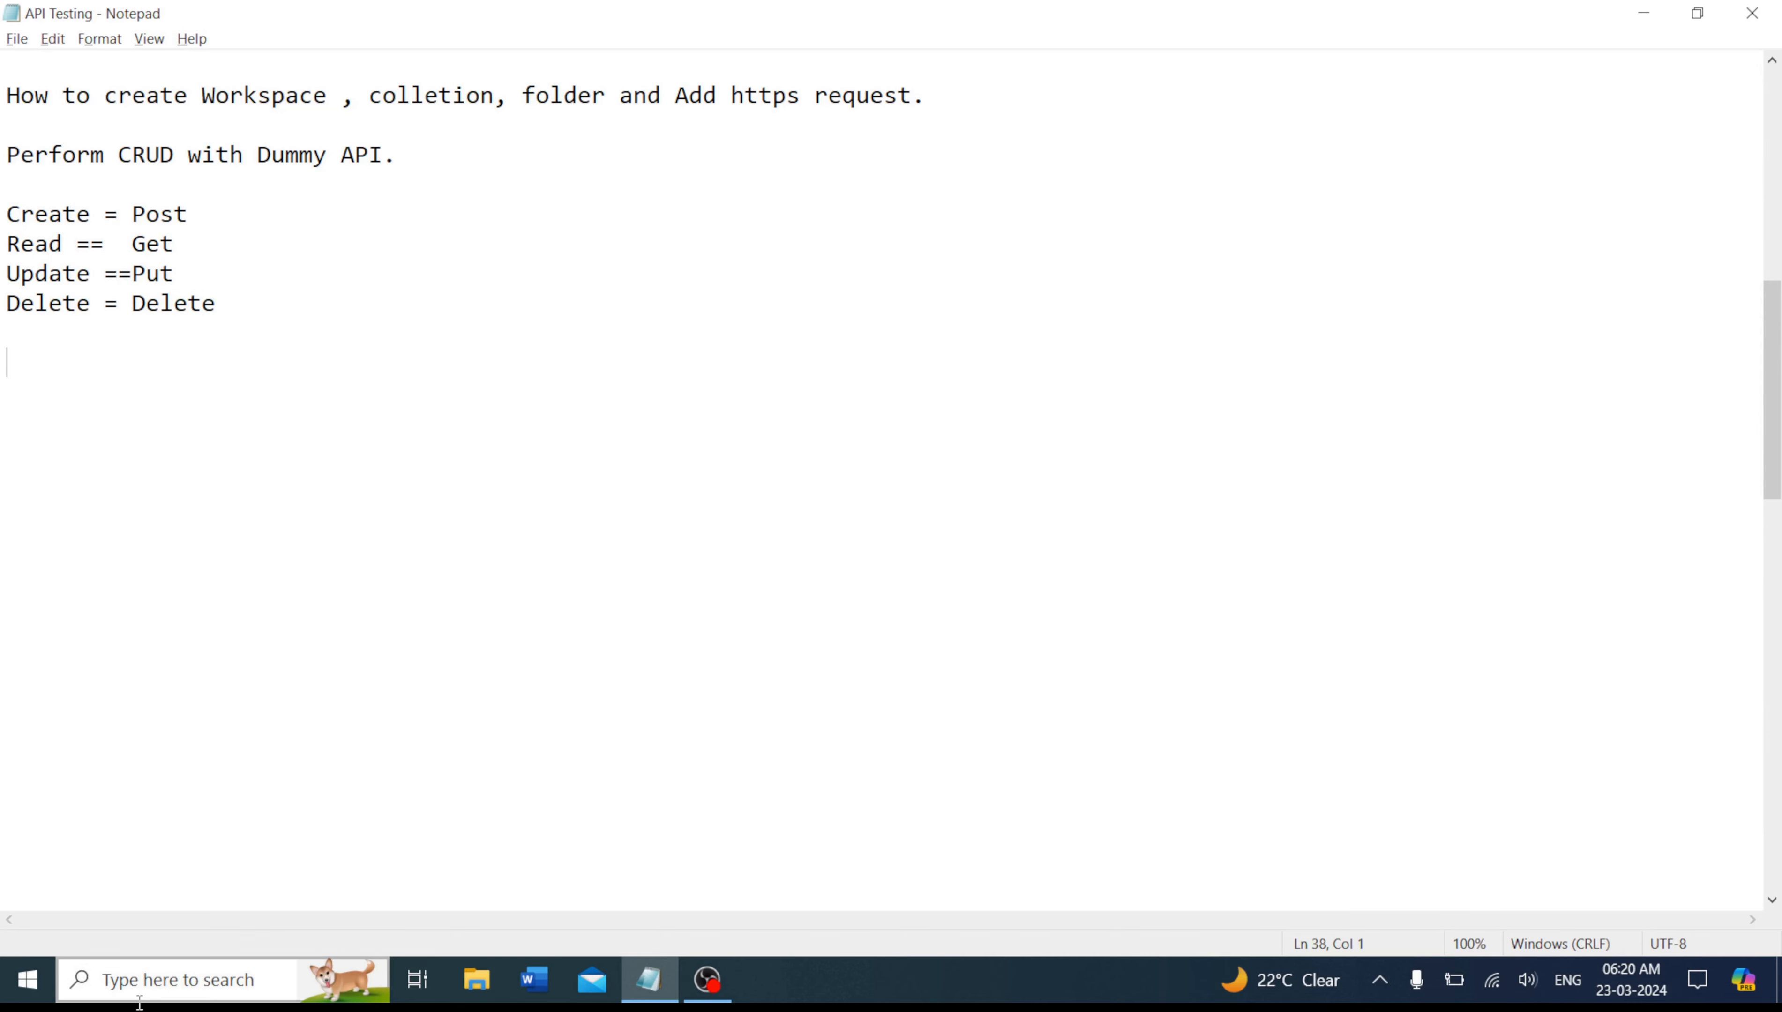
Launch Google Chrome and go to the reqres.in website.
click(139, 980)
text(c)
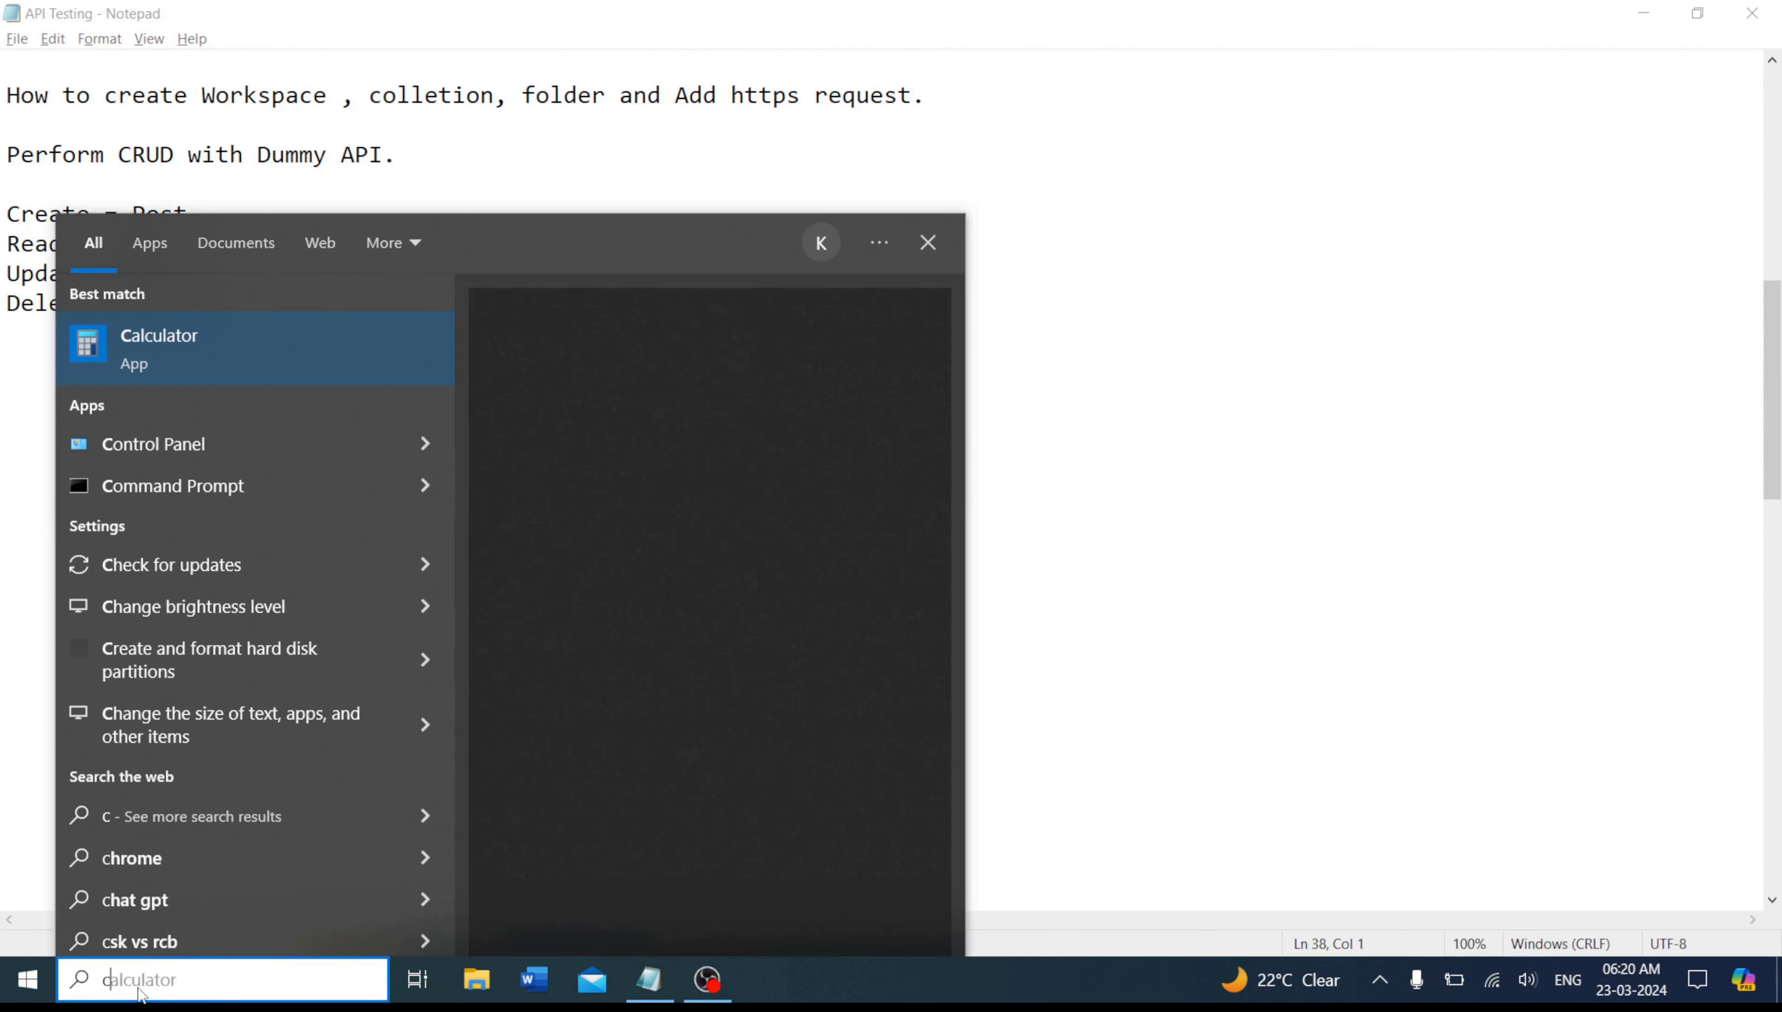
text(hrome)
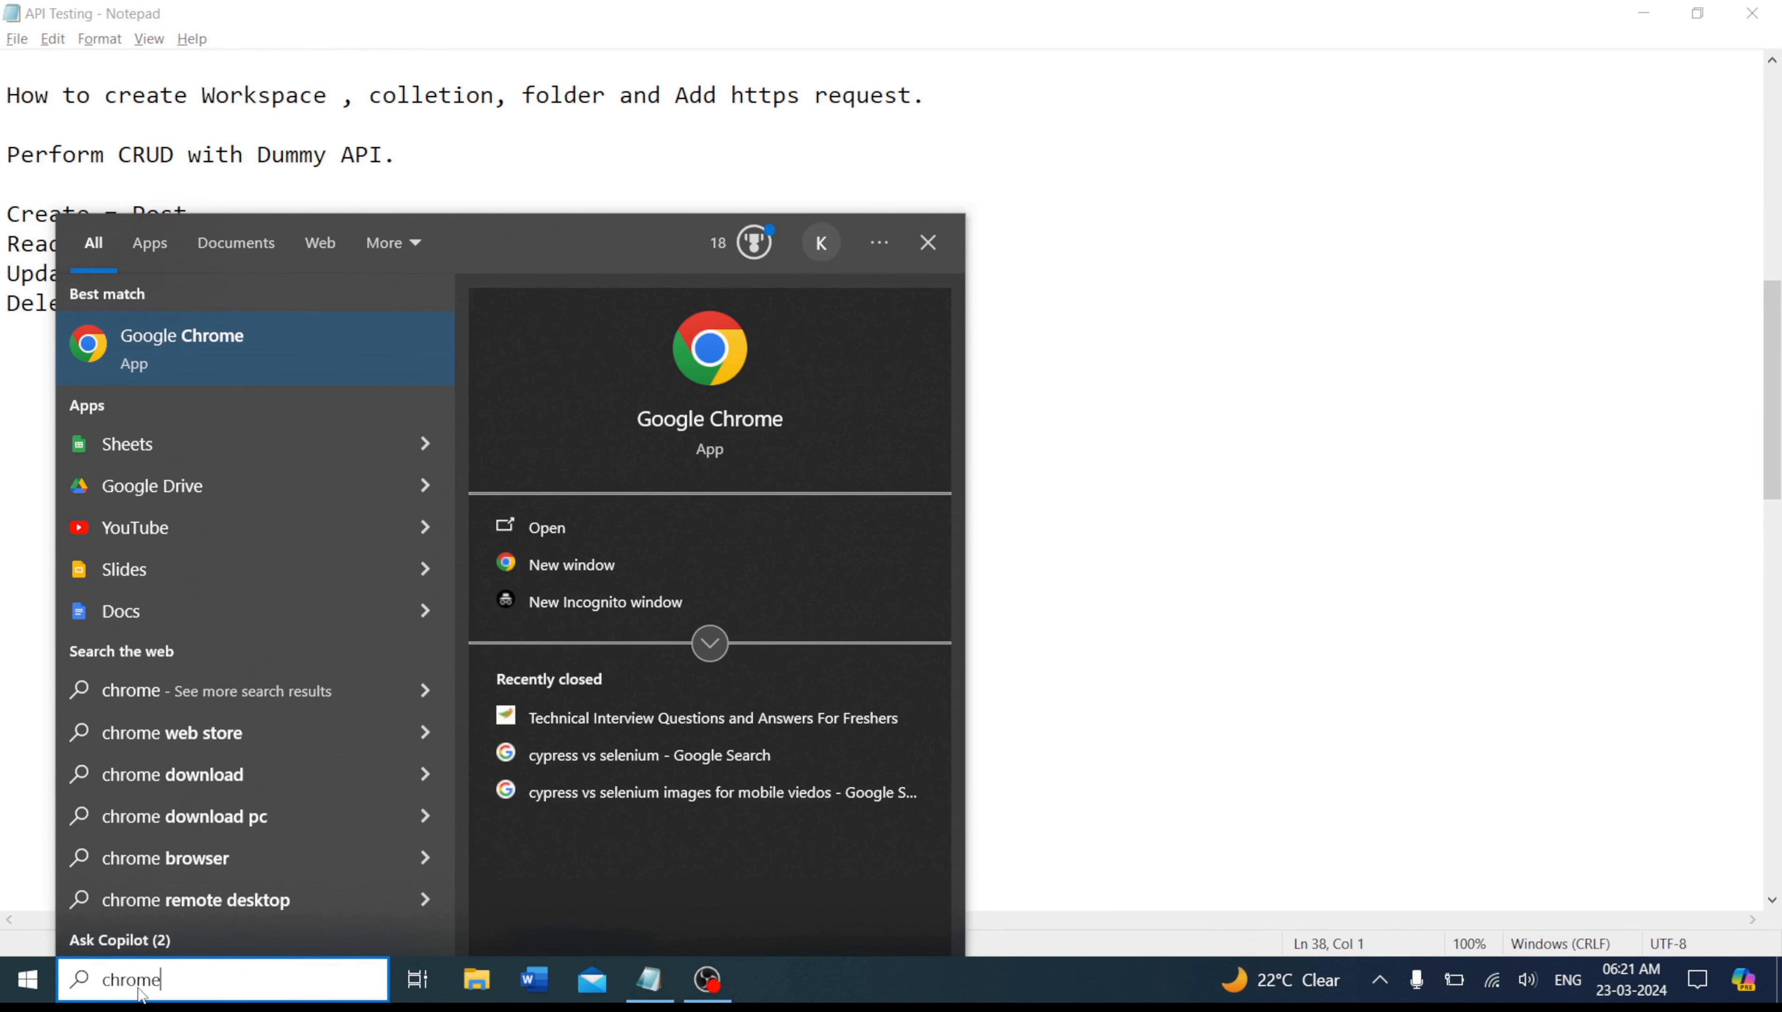
key(Return)
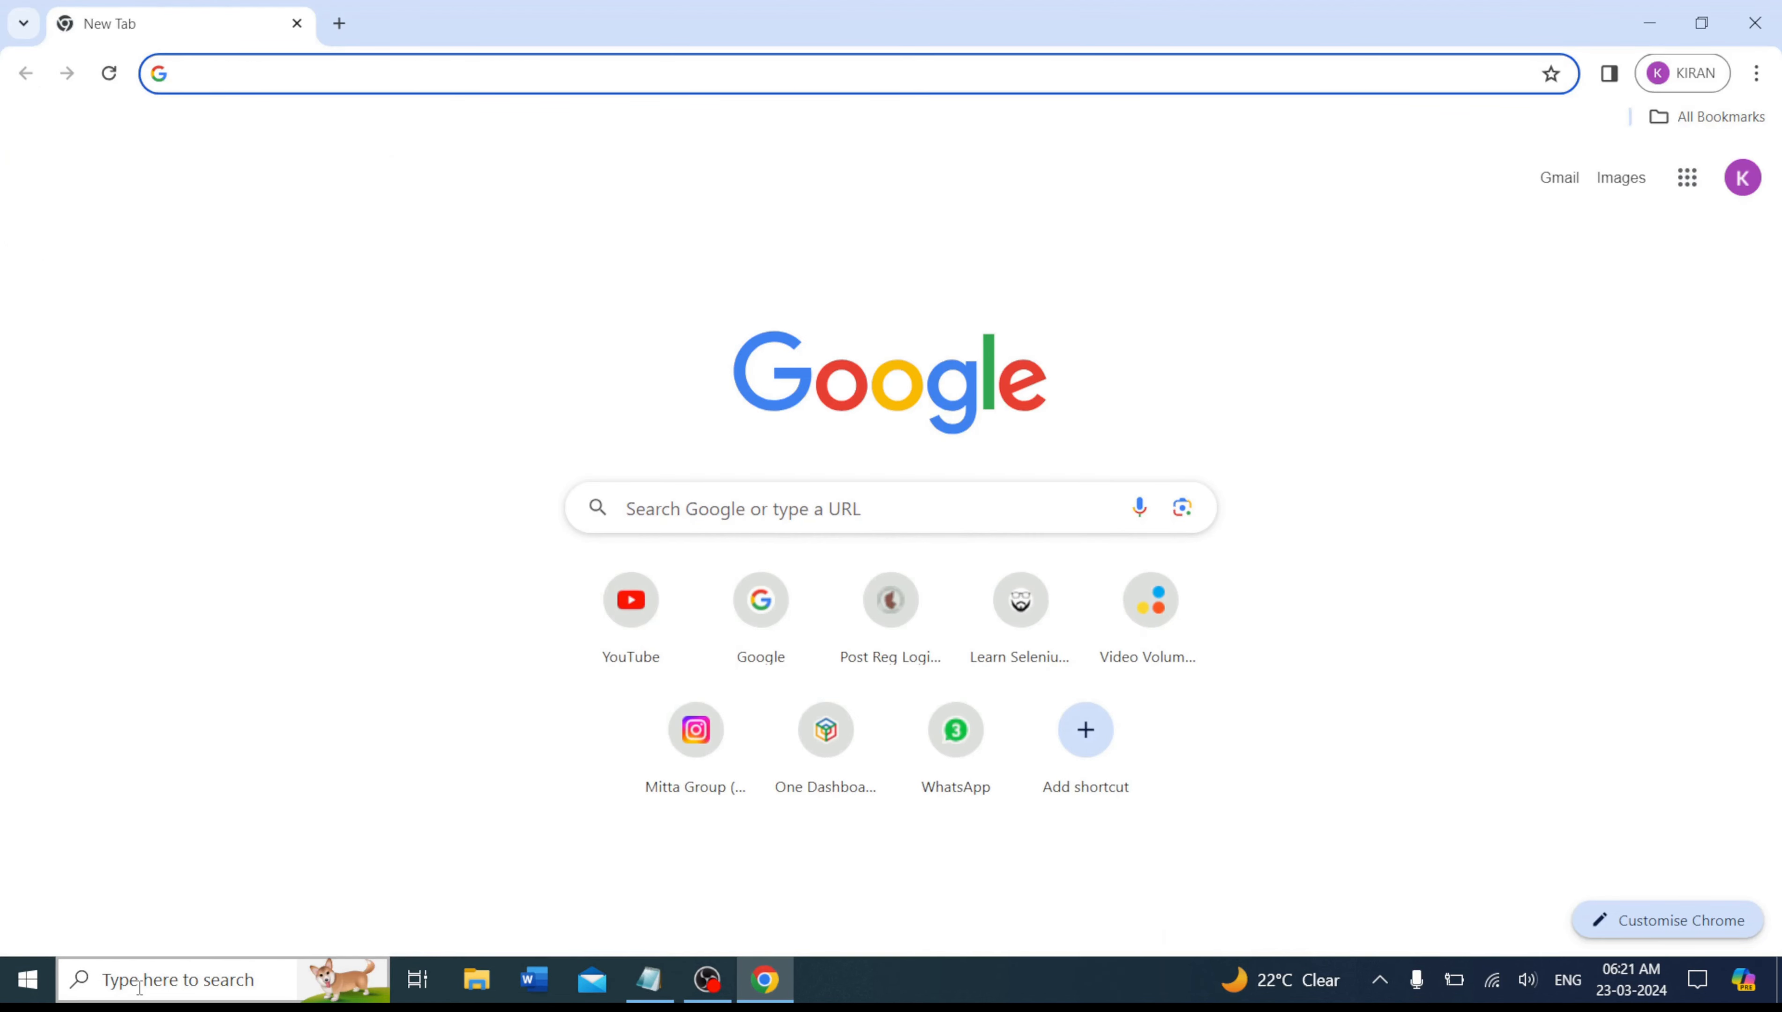
text(re)
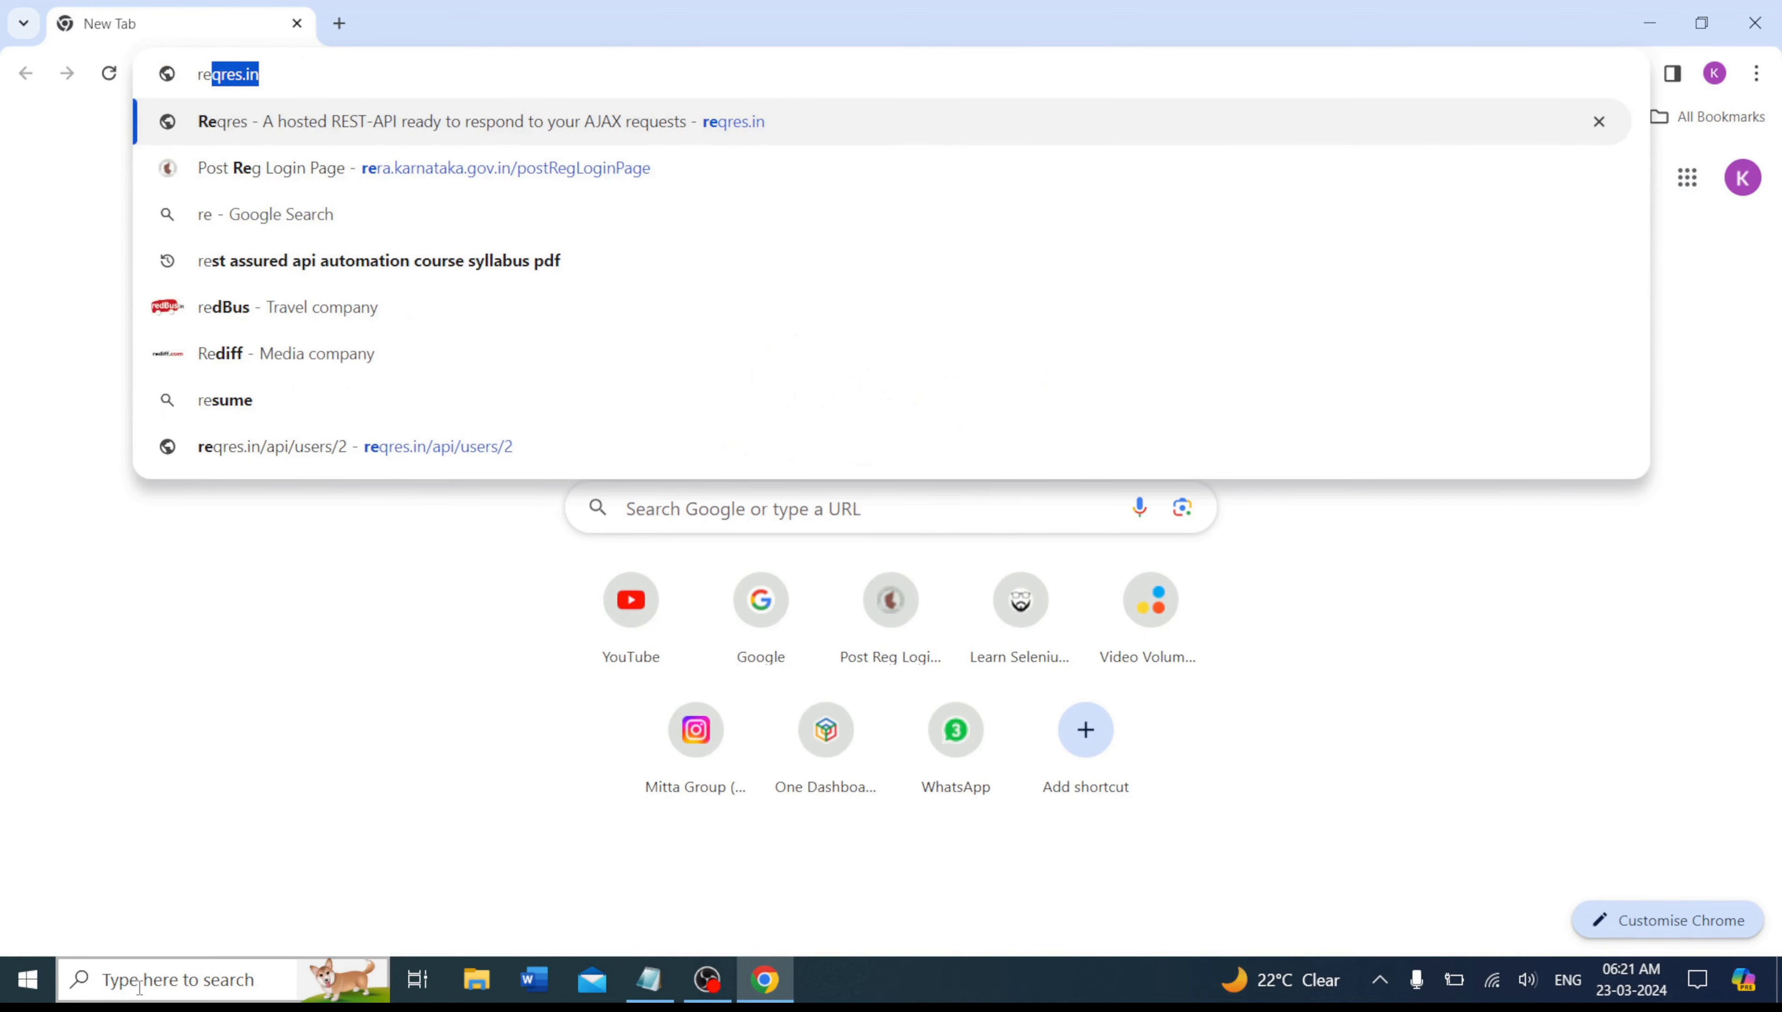
key(Right)
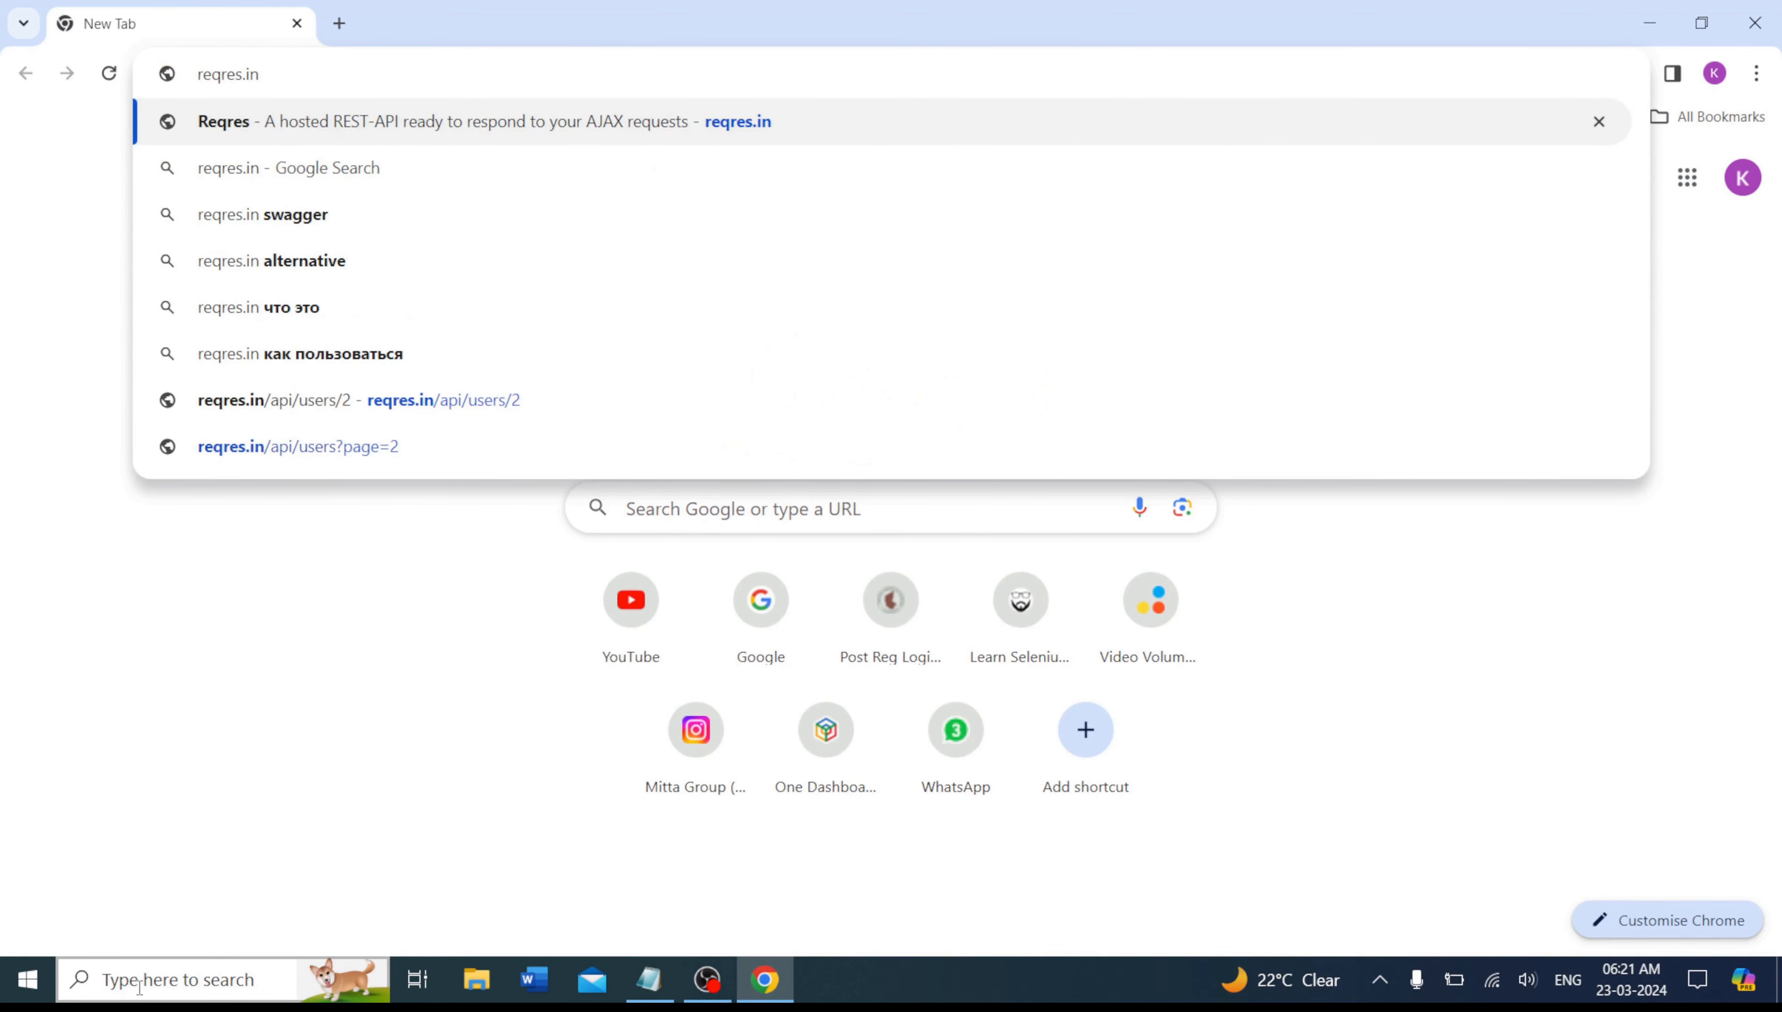
key(Return)
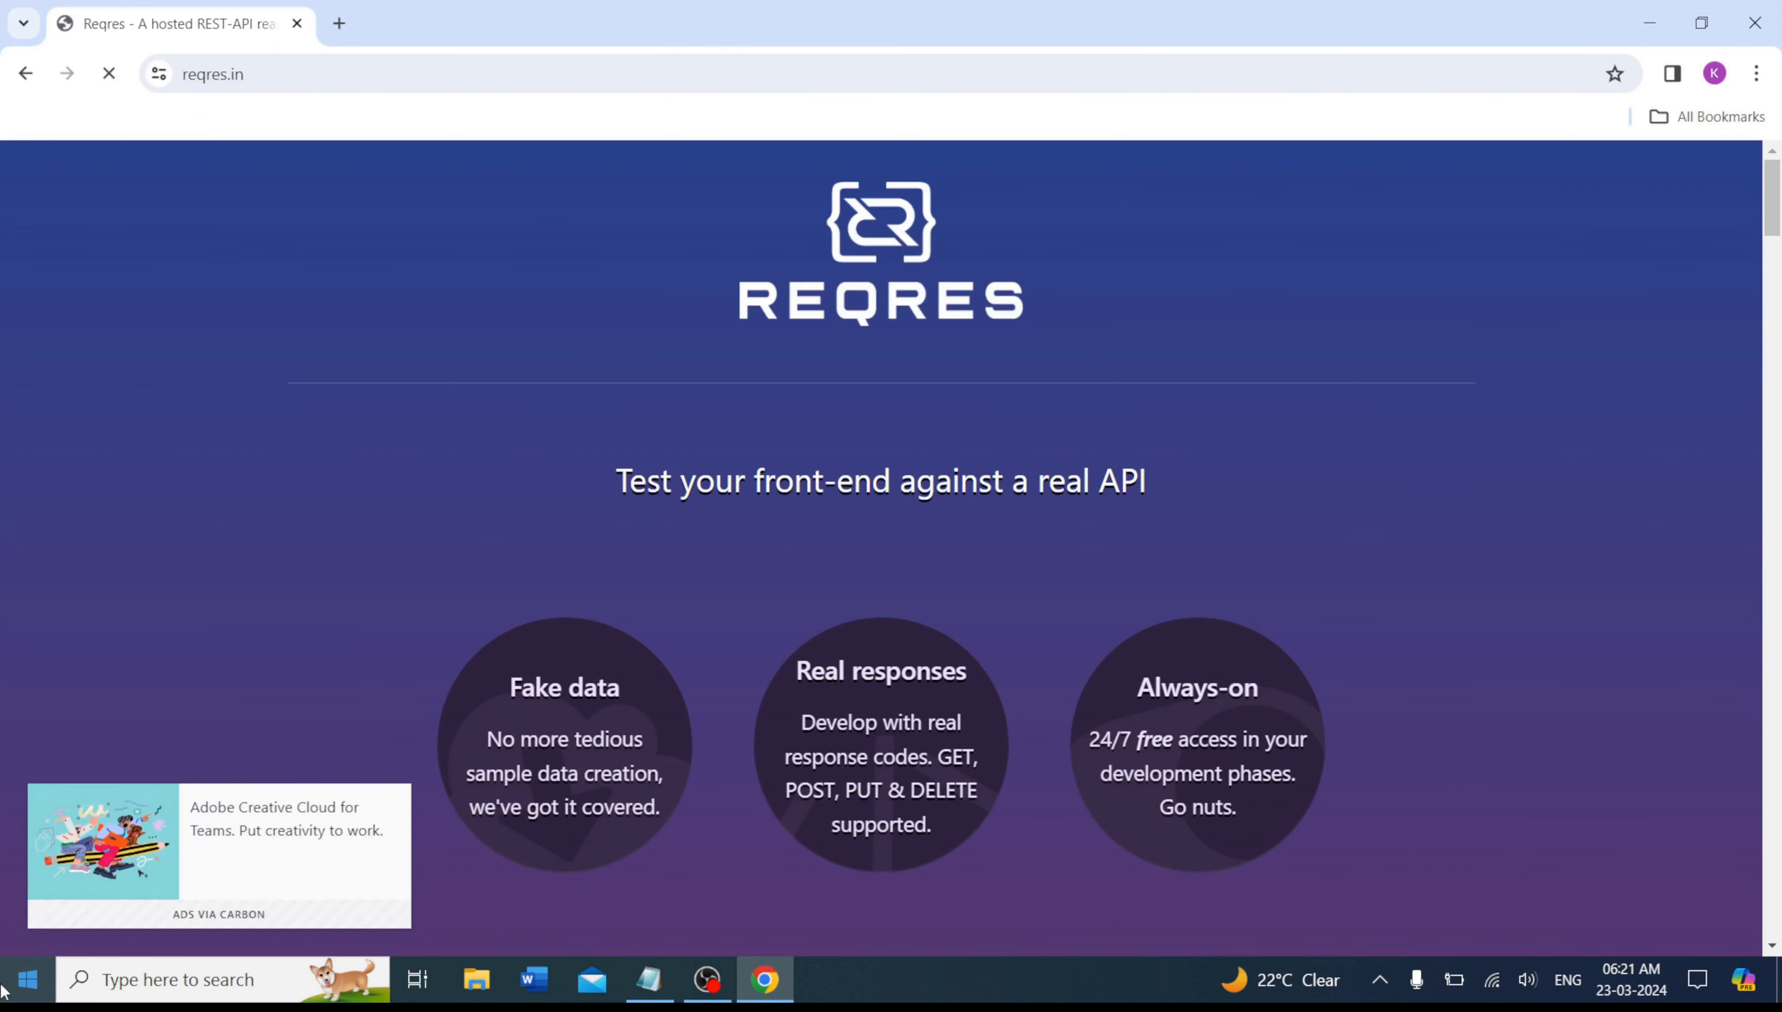
Look through the list of sample GET, POST, PUT, PATCH and DELETE requests on the Reqres page.
scroll(408, 602, down, 10)
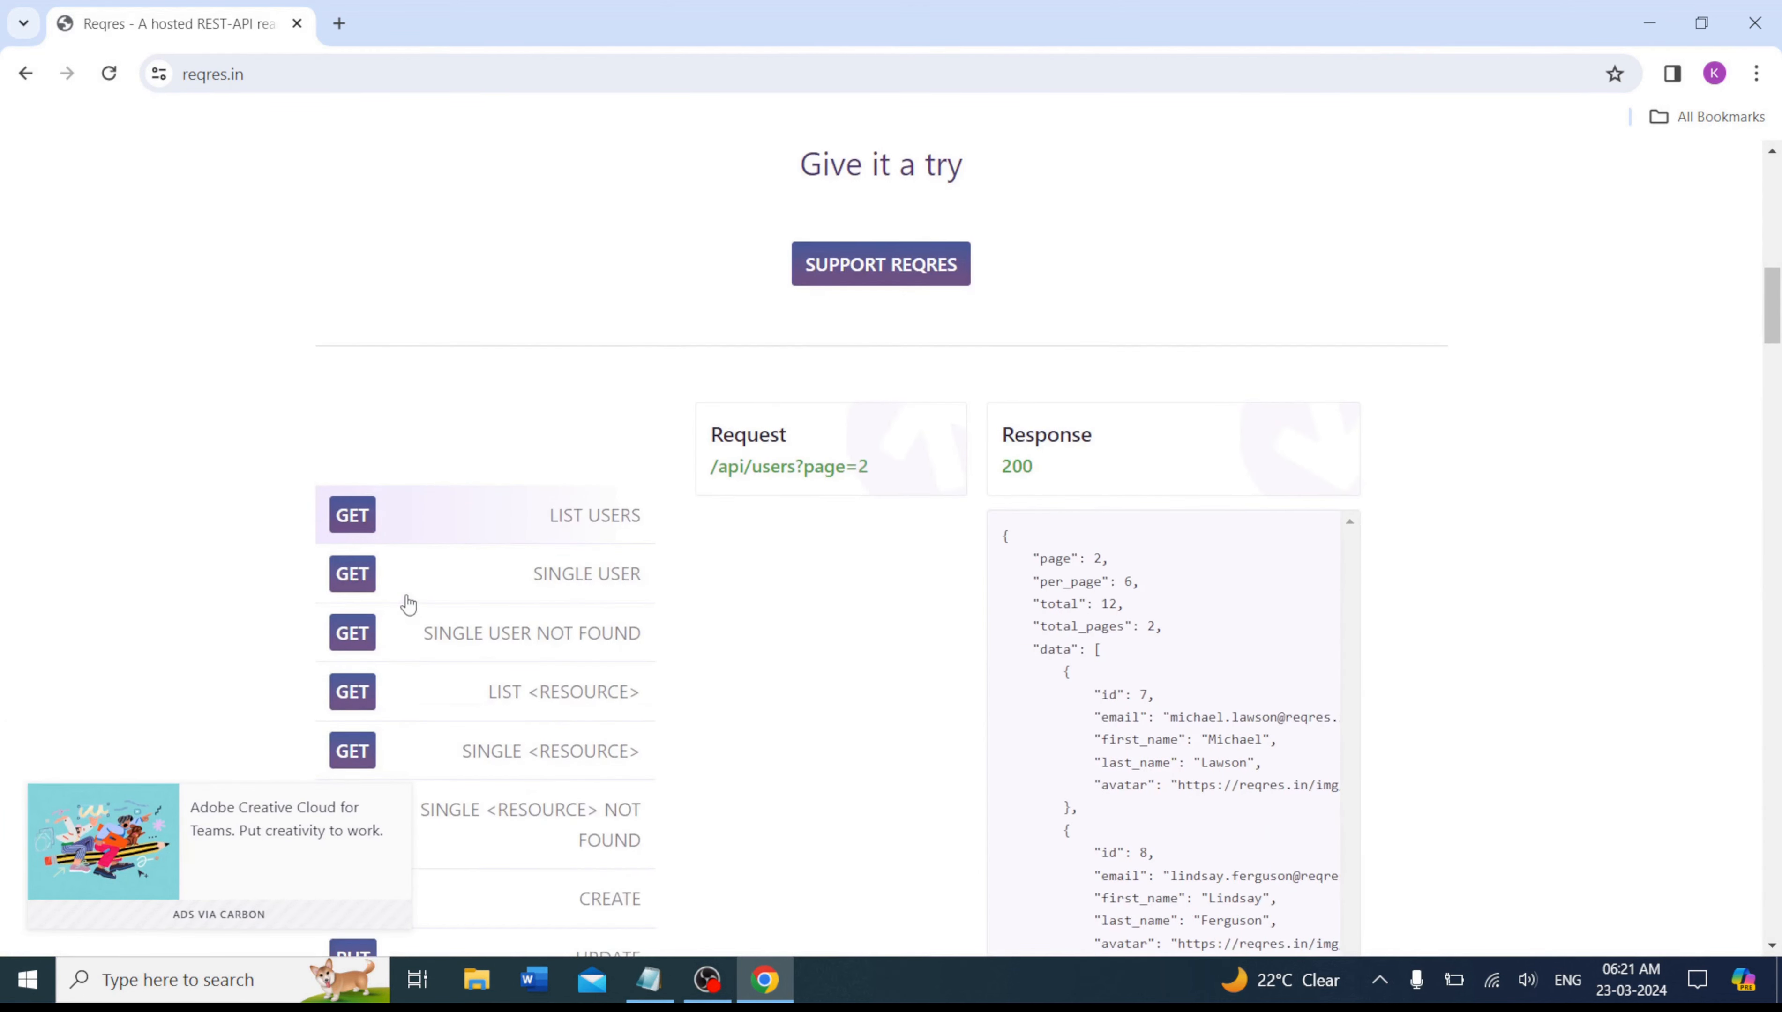
click(288, 79)
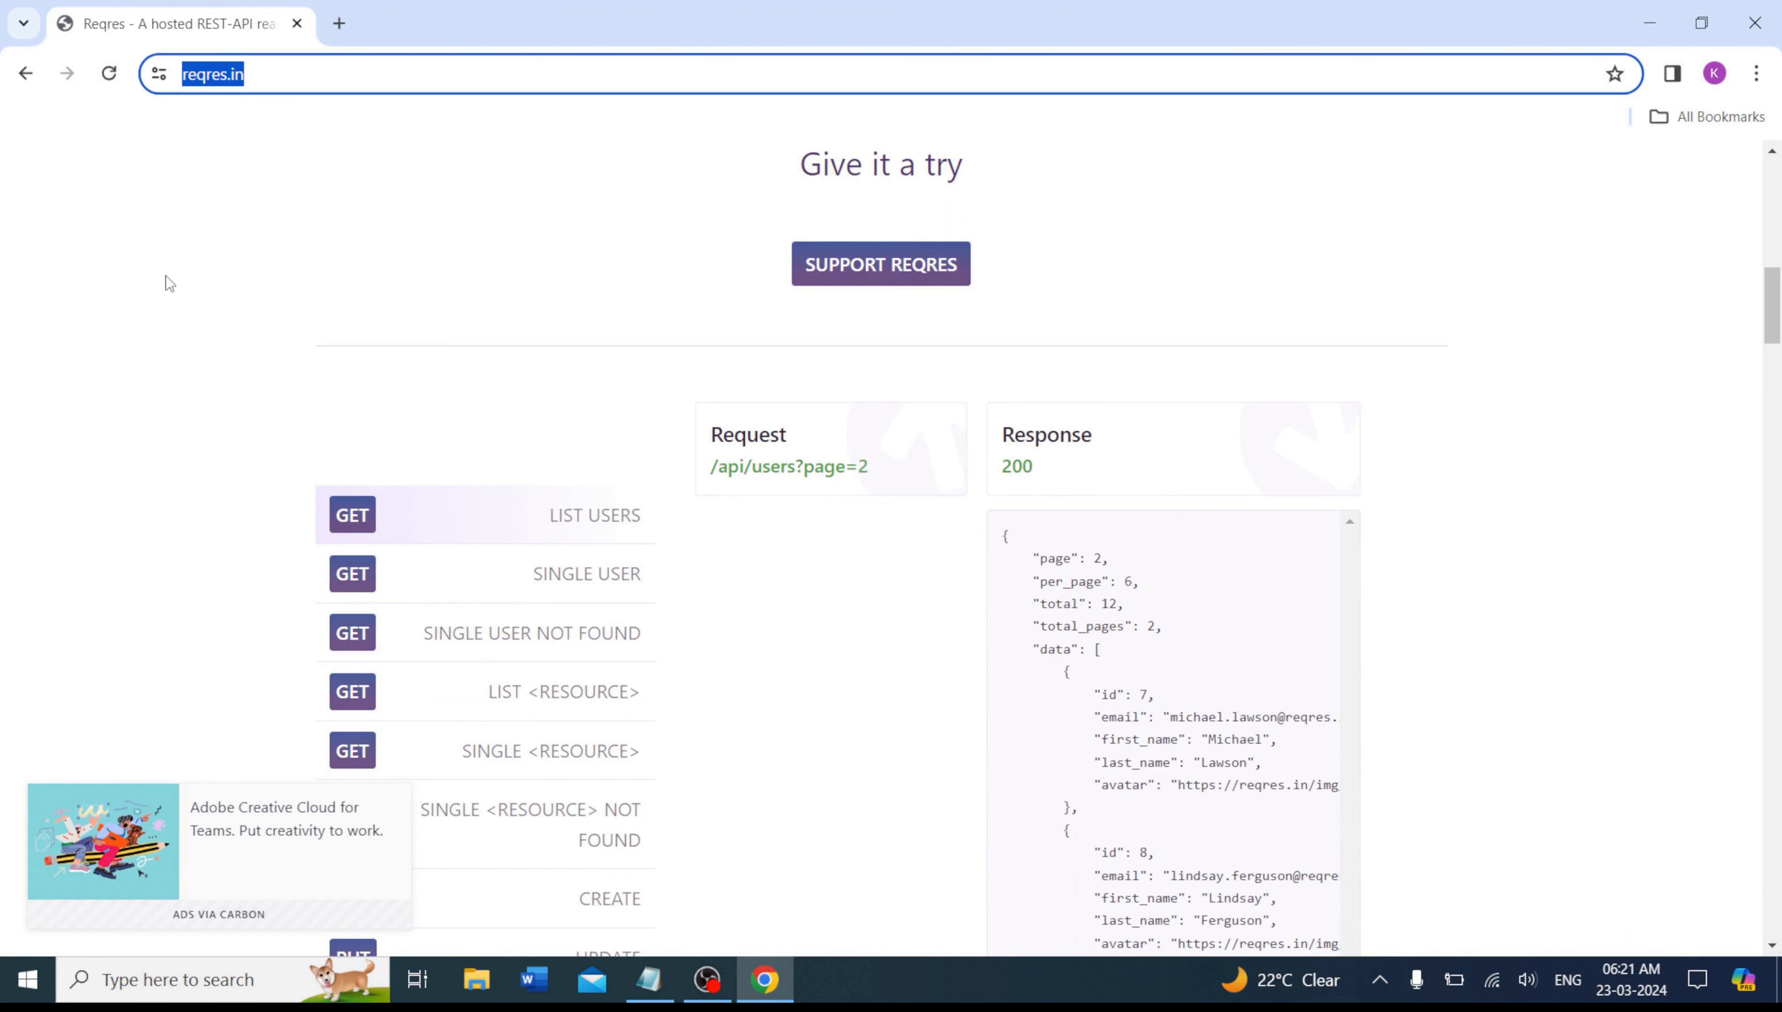
click(141, 367)
scroll(142, 367, down, 3)
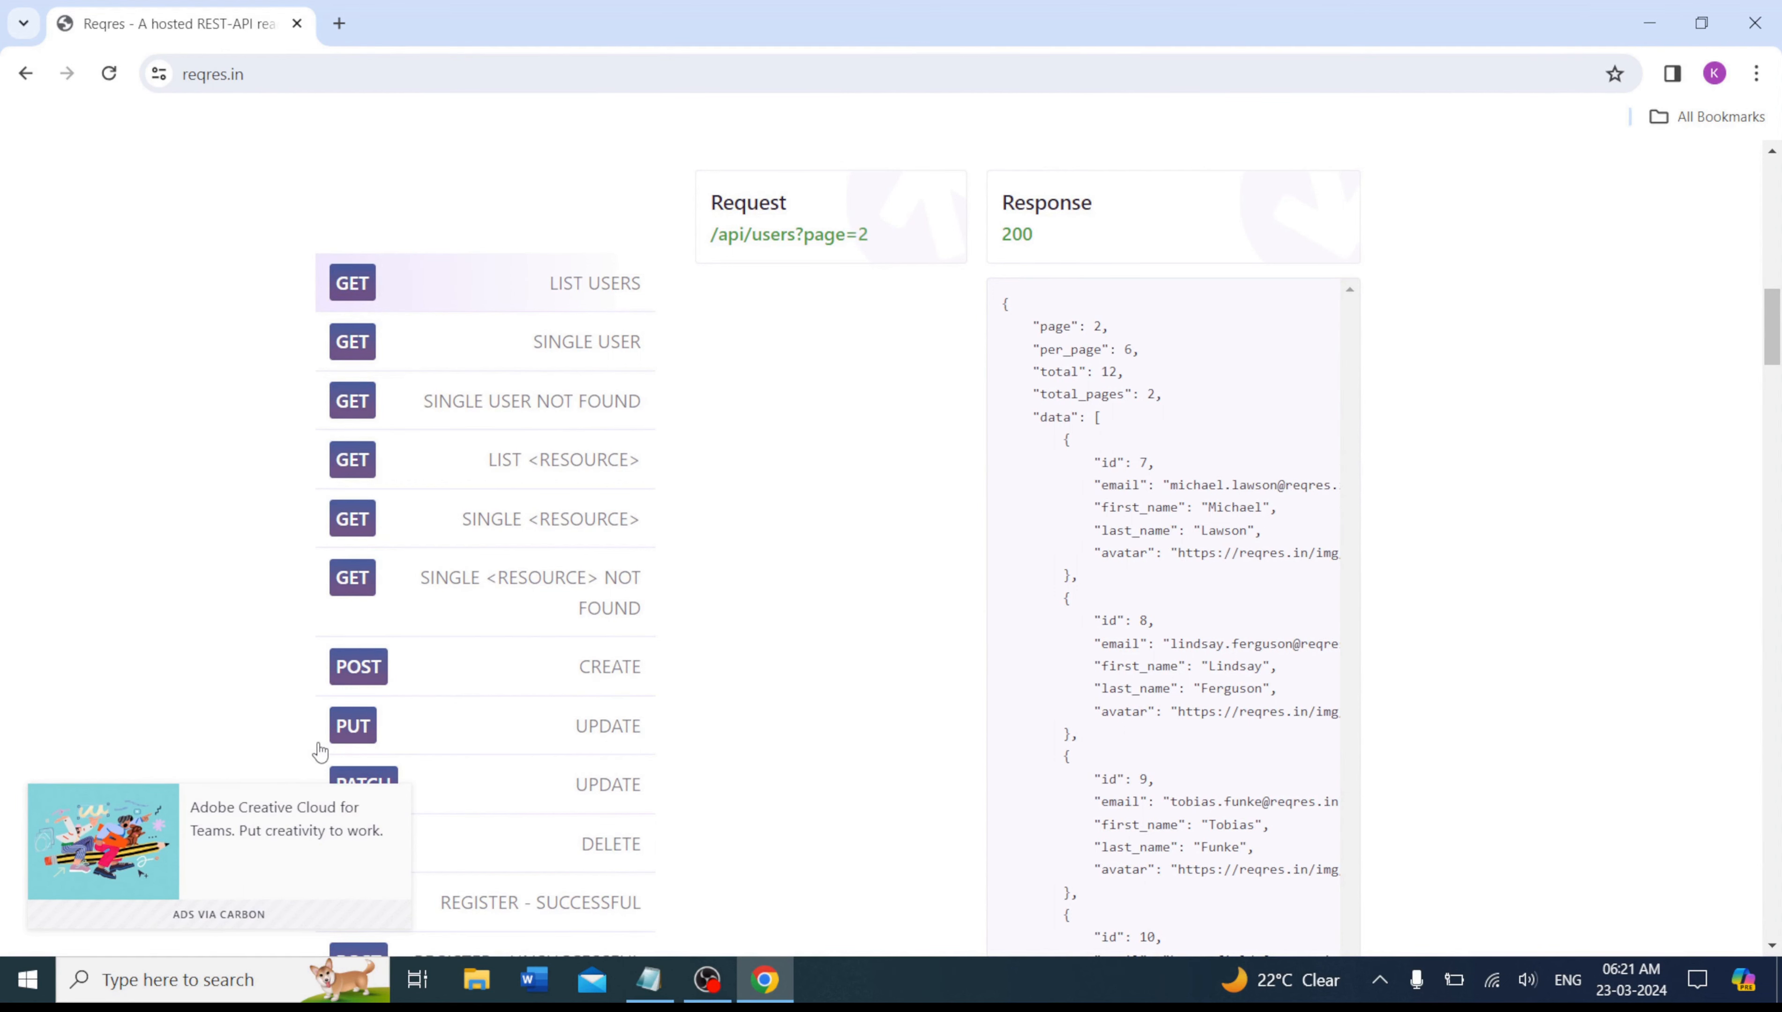
scroll(320, 752, down, 4)
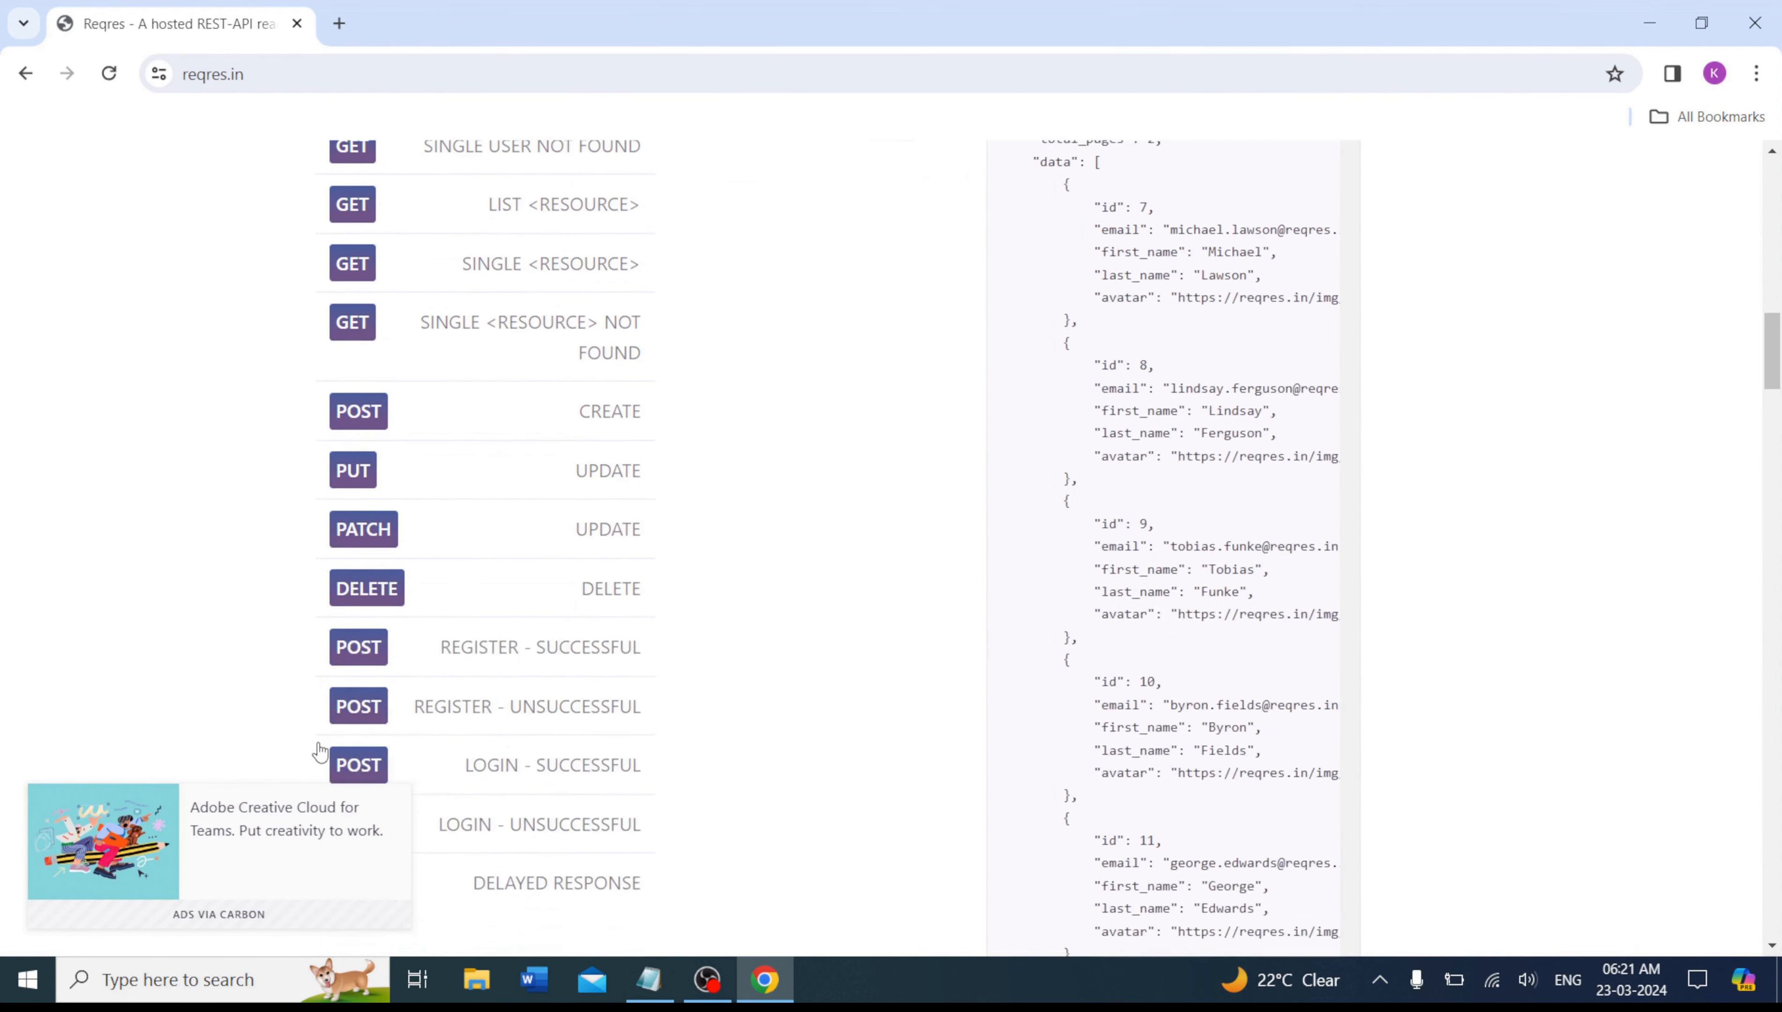
scroll(321, 753, up, 1)
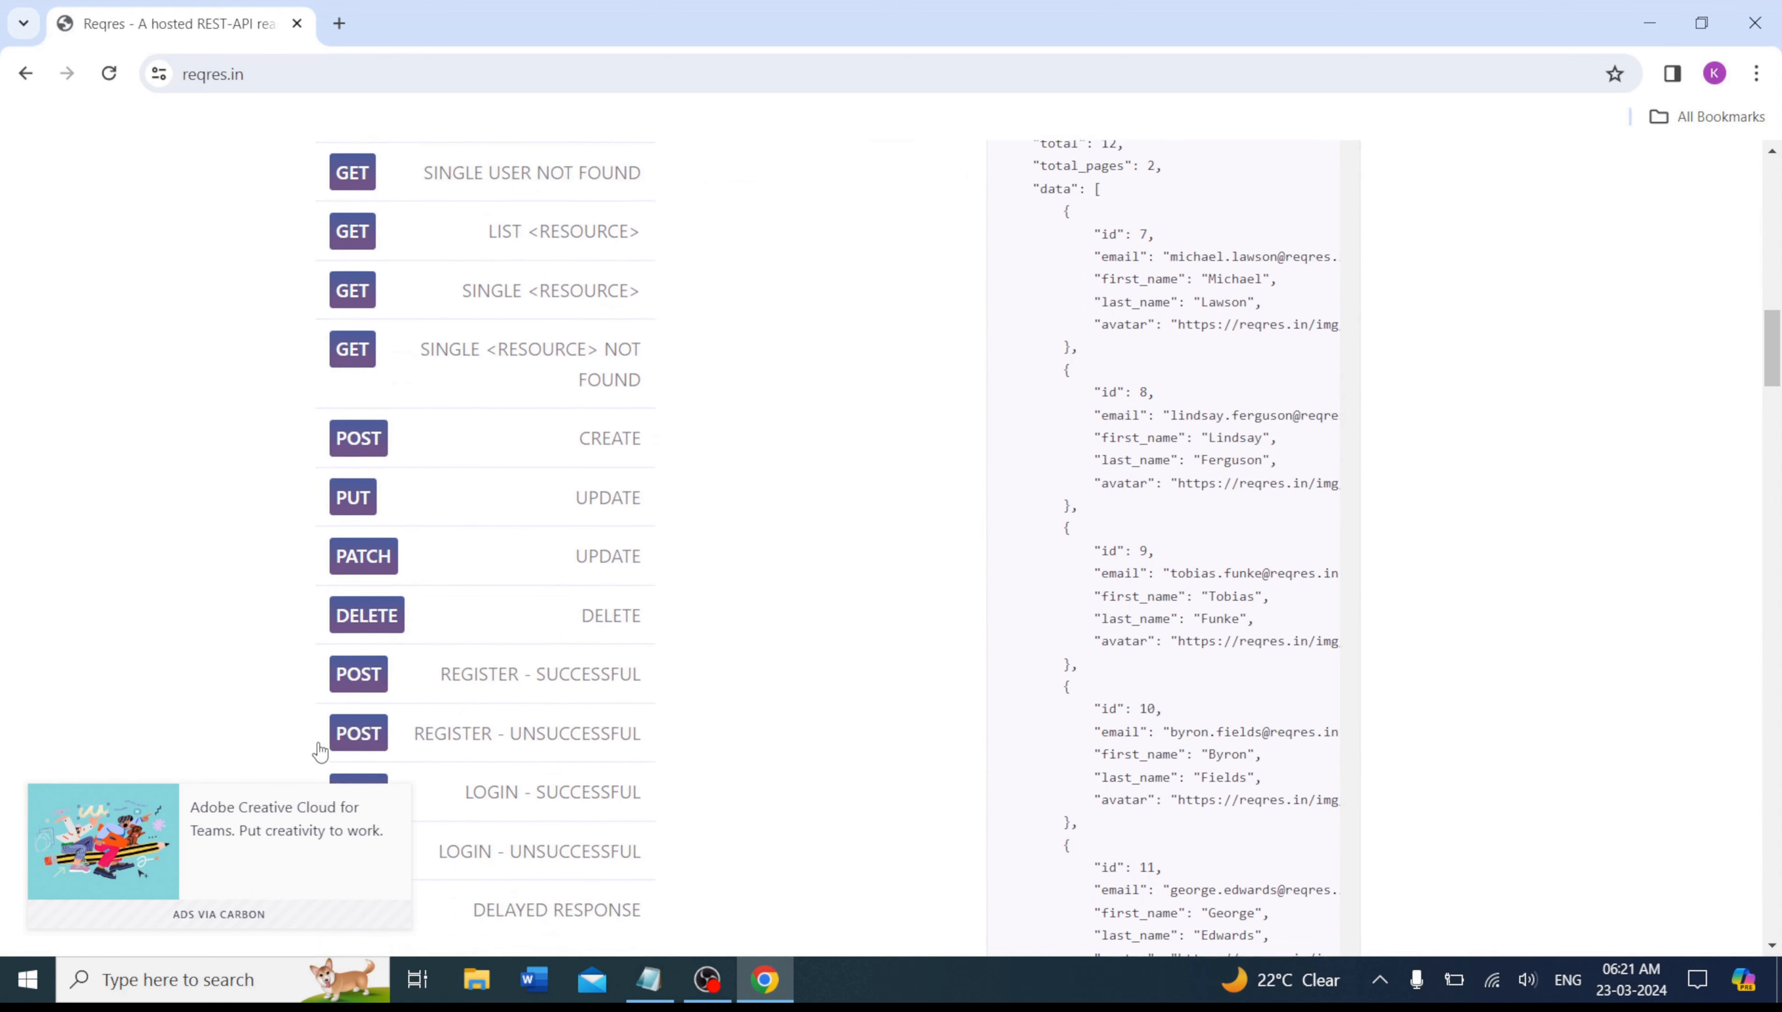
scroll(320, 753, up, 2)
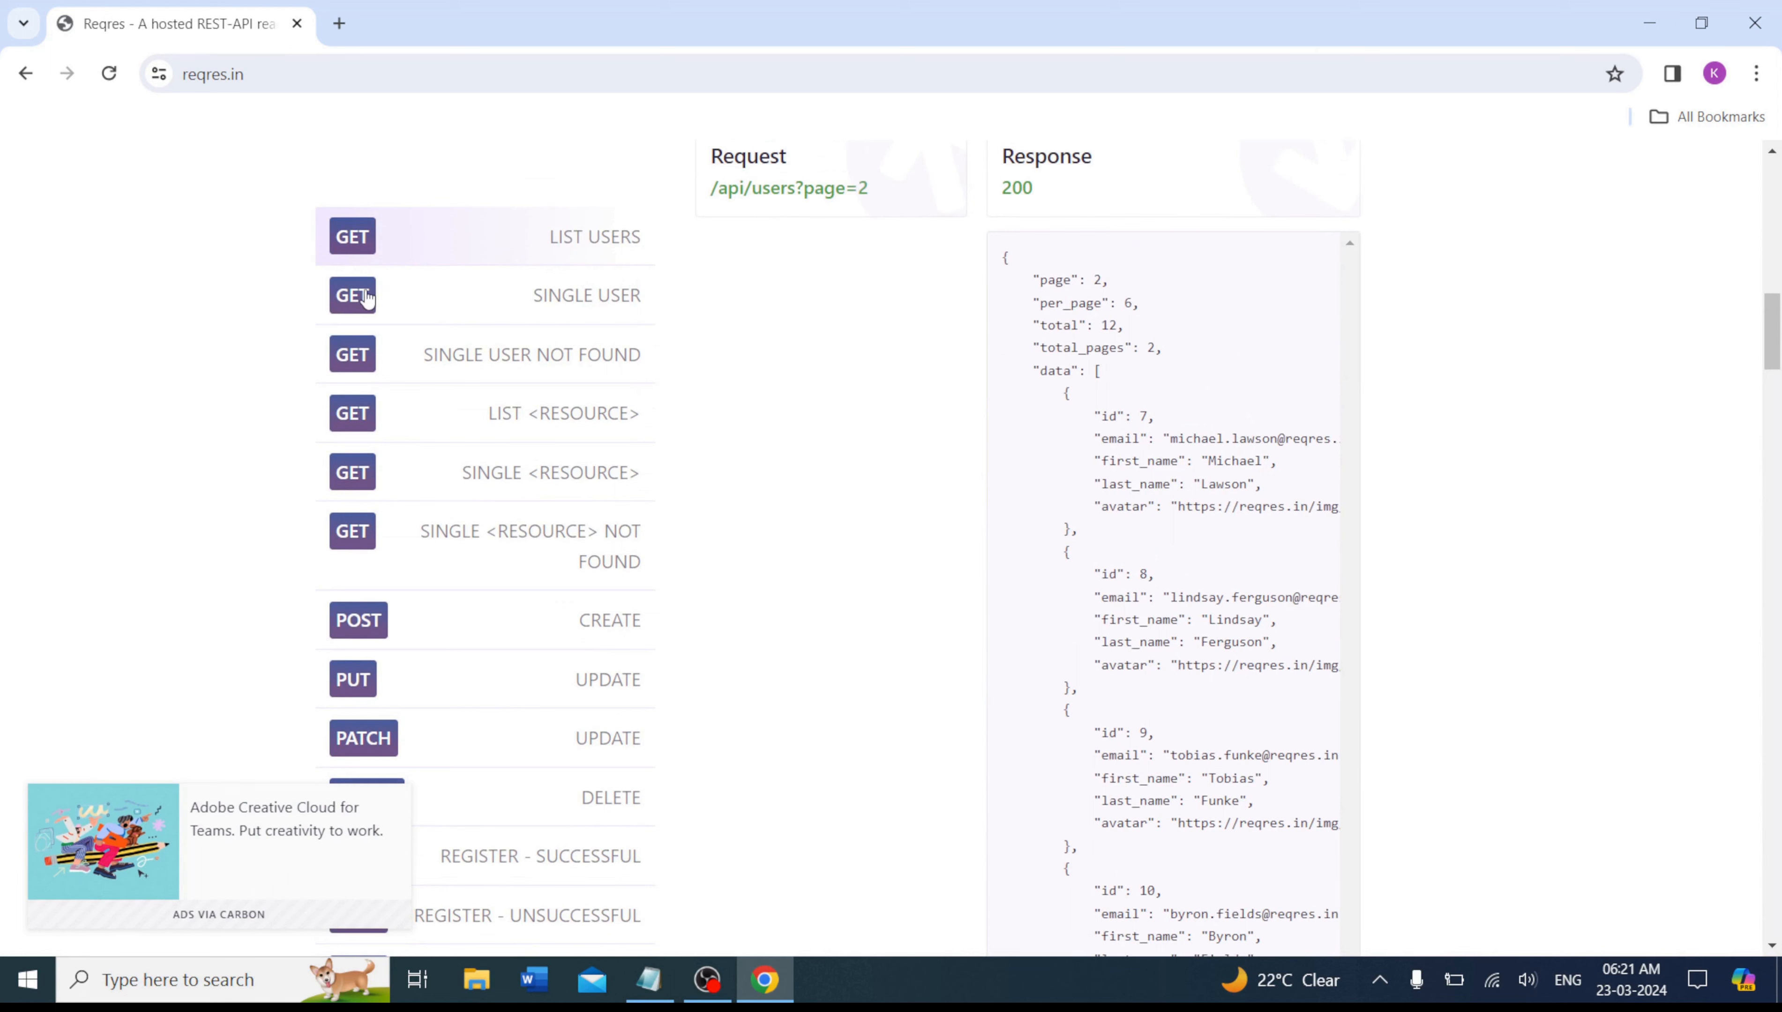
View the sample request and response for GET Single User, POST Create, PUT Update and DELETE in turn.
click(346, 307)
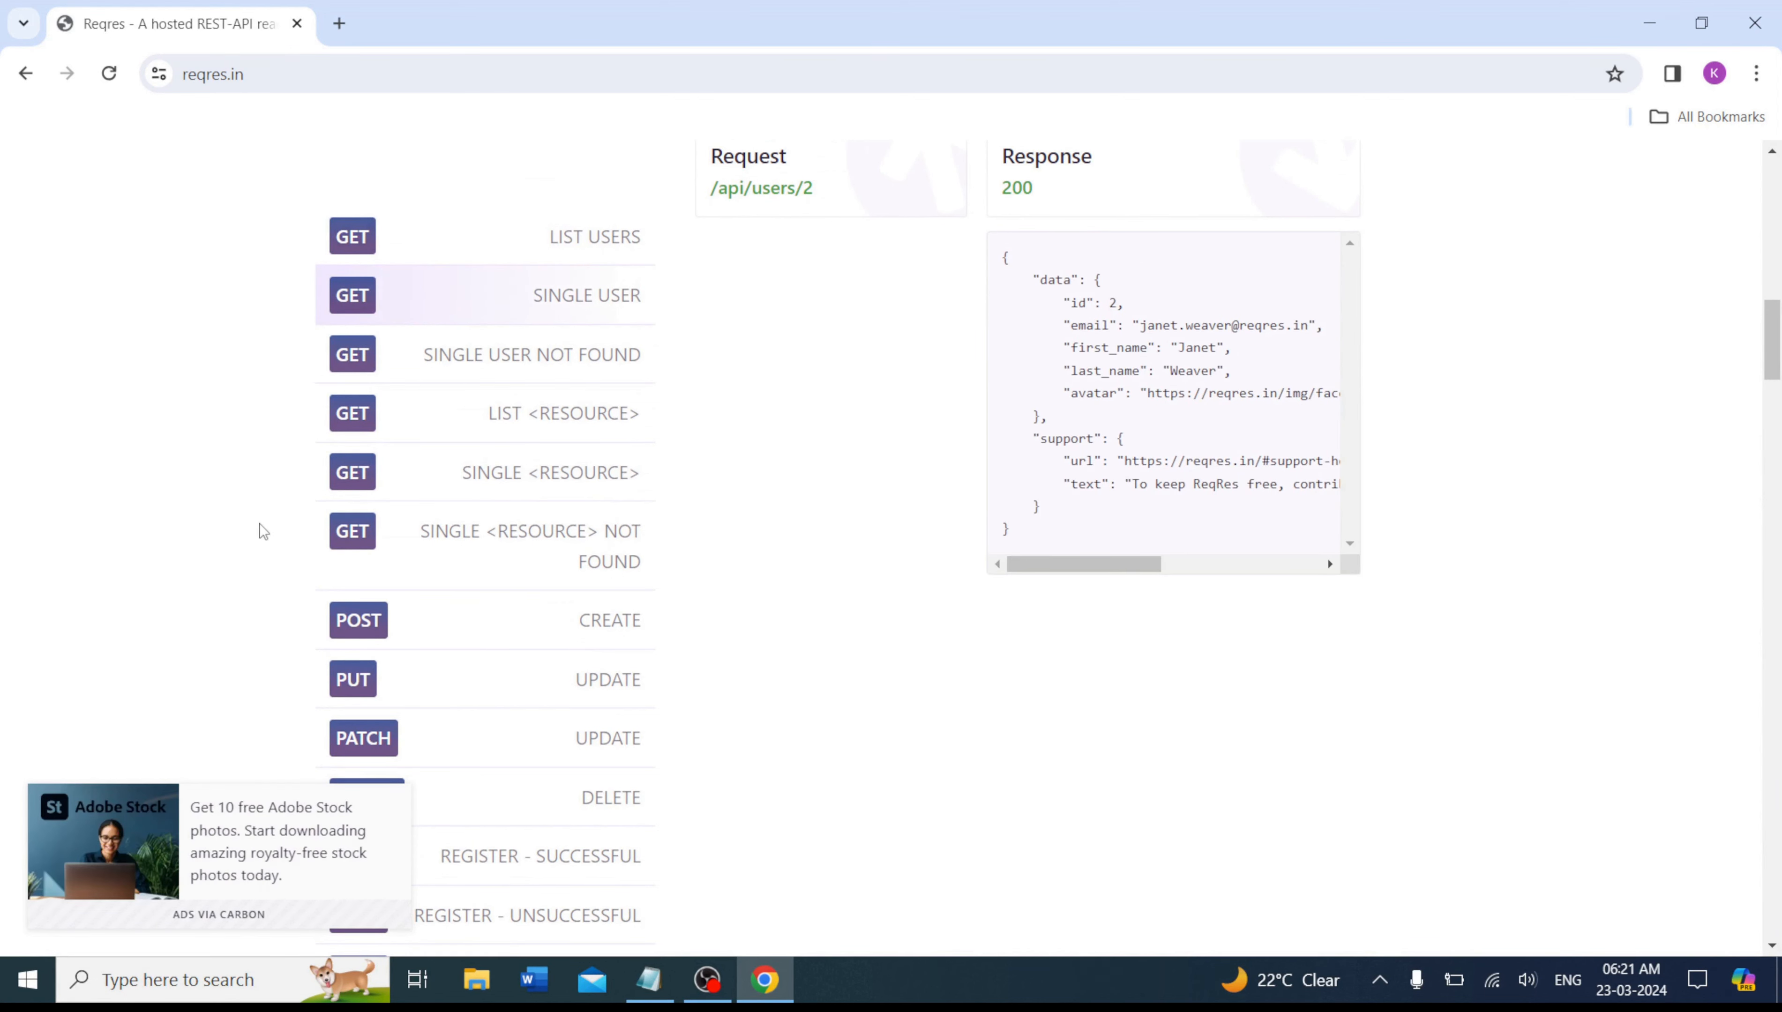
click(361, 637)
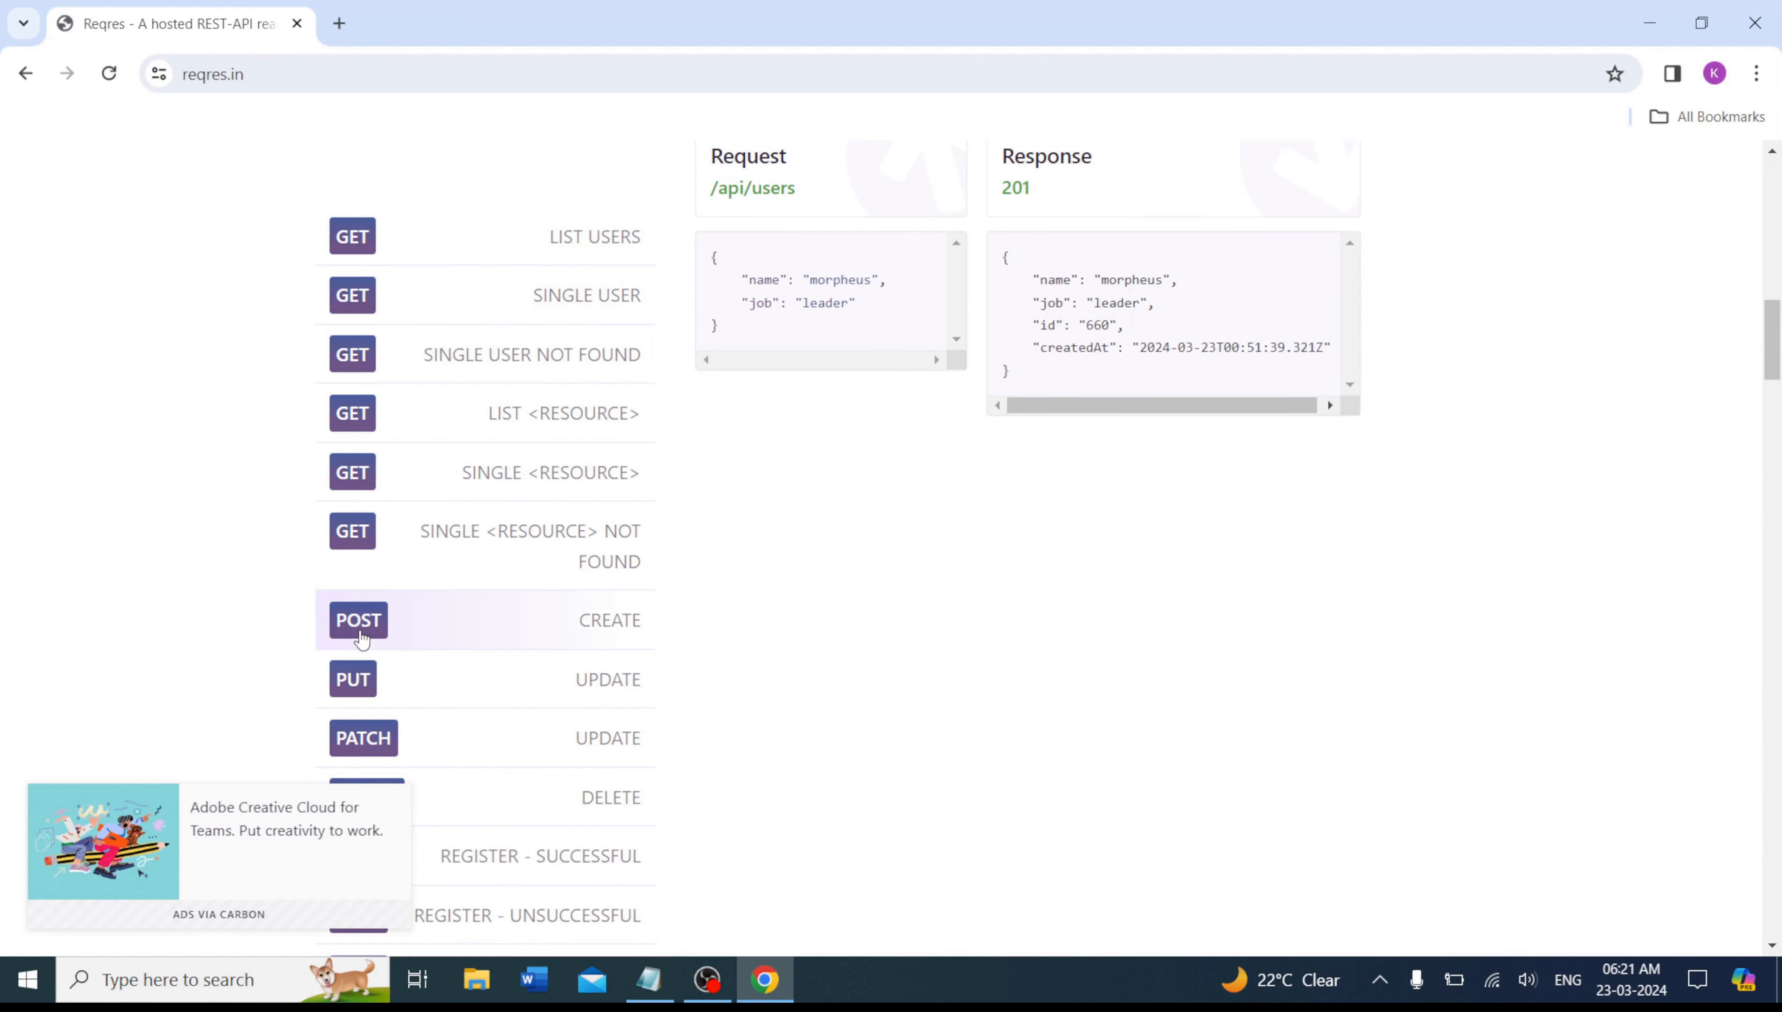
click(358, 697)
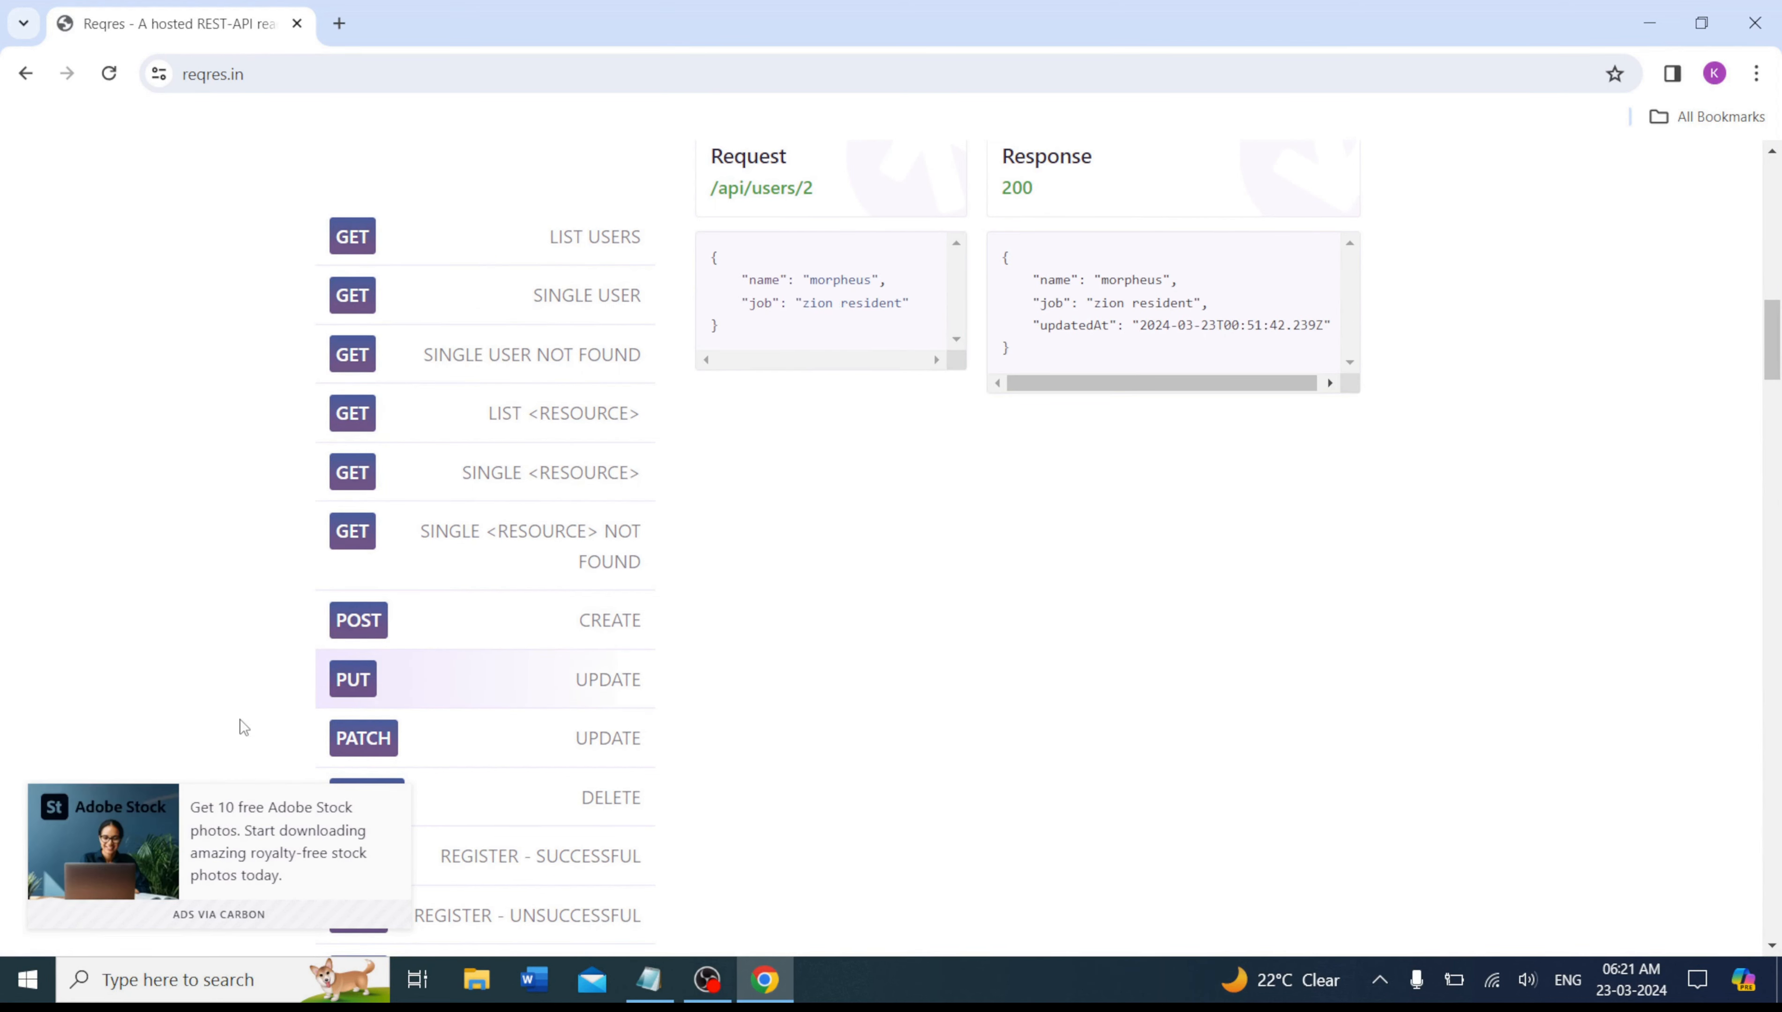
scroll(244, 729, down, 2)
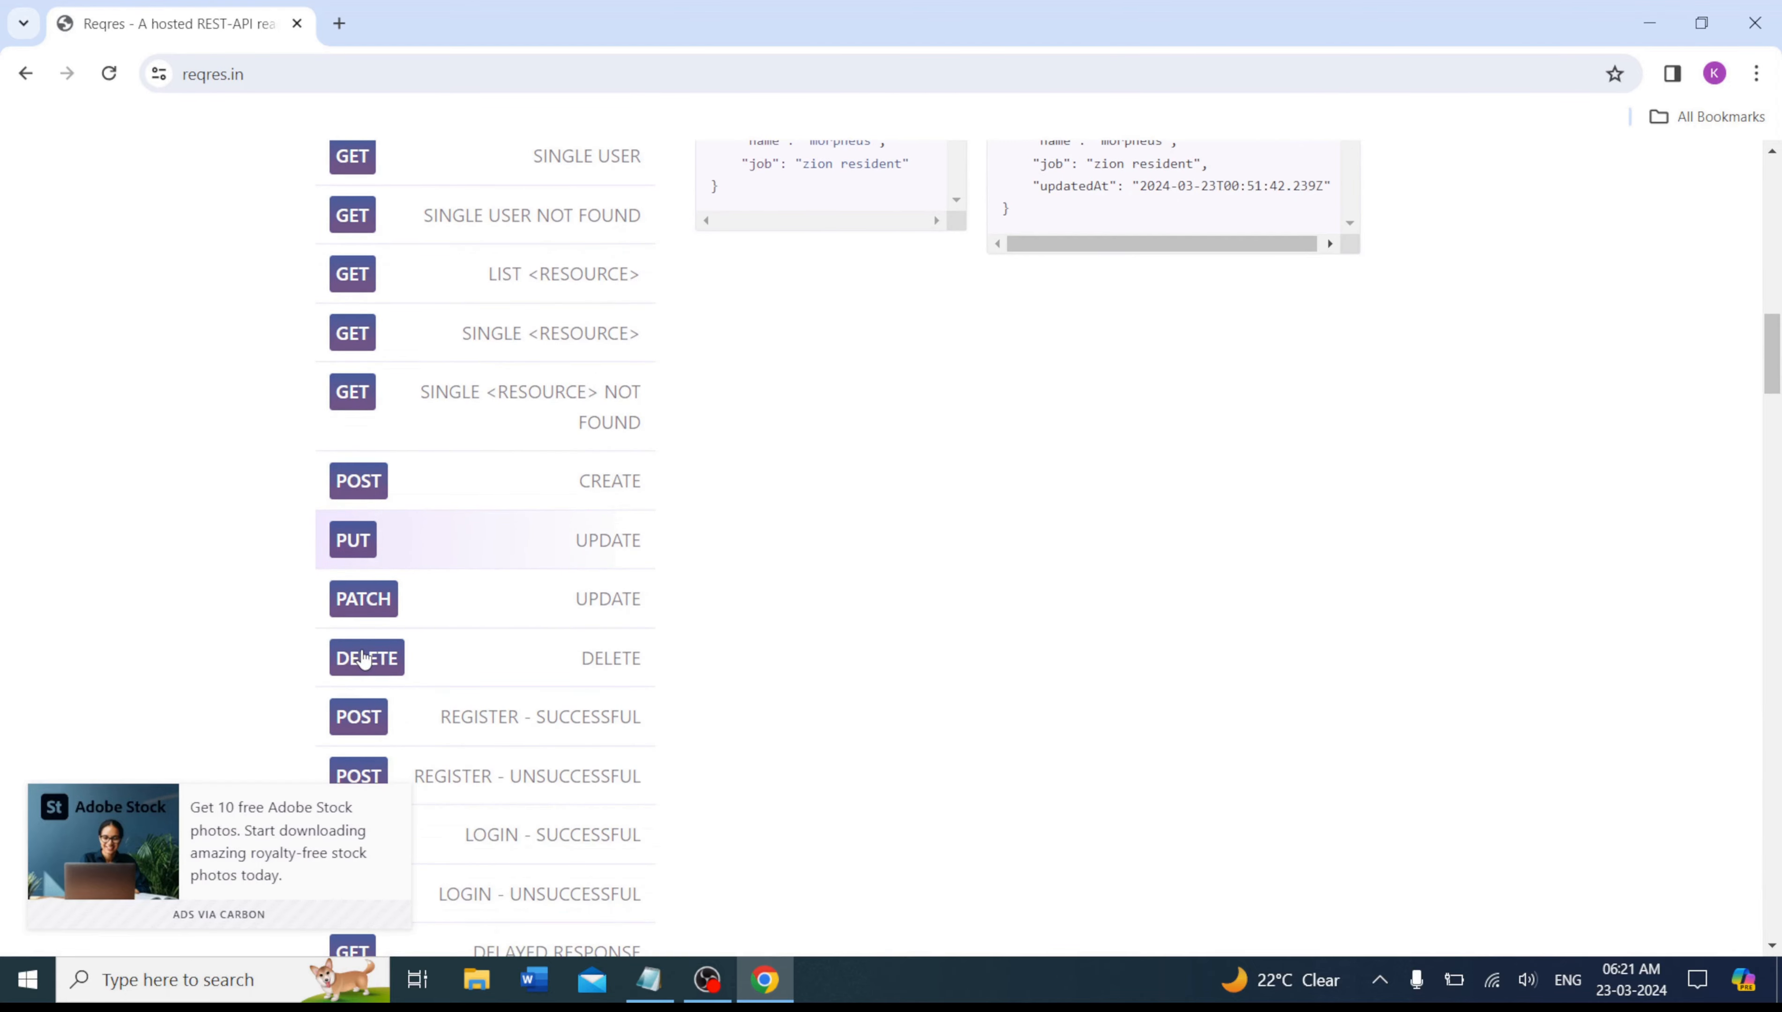
double_click(364, 657)
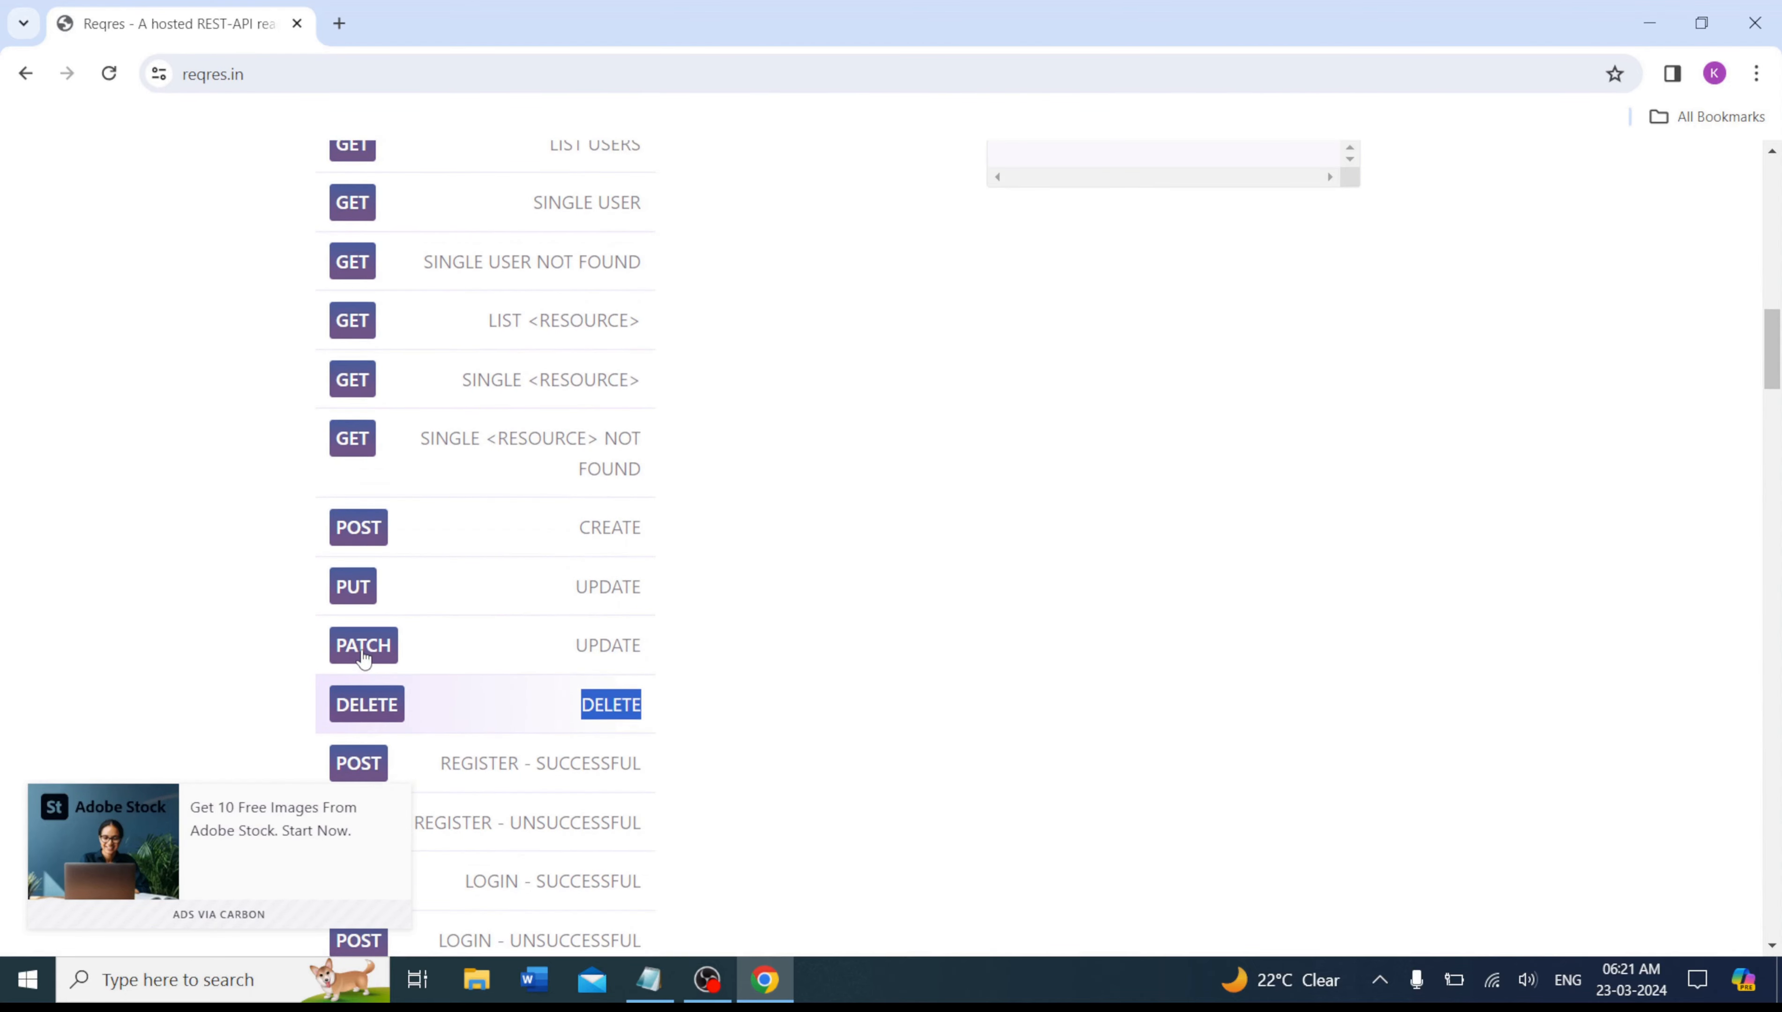
click(665, 642)
drag(665, 642, 342, 577)
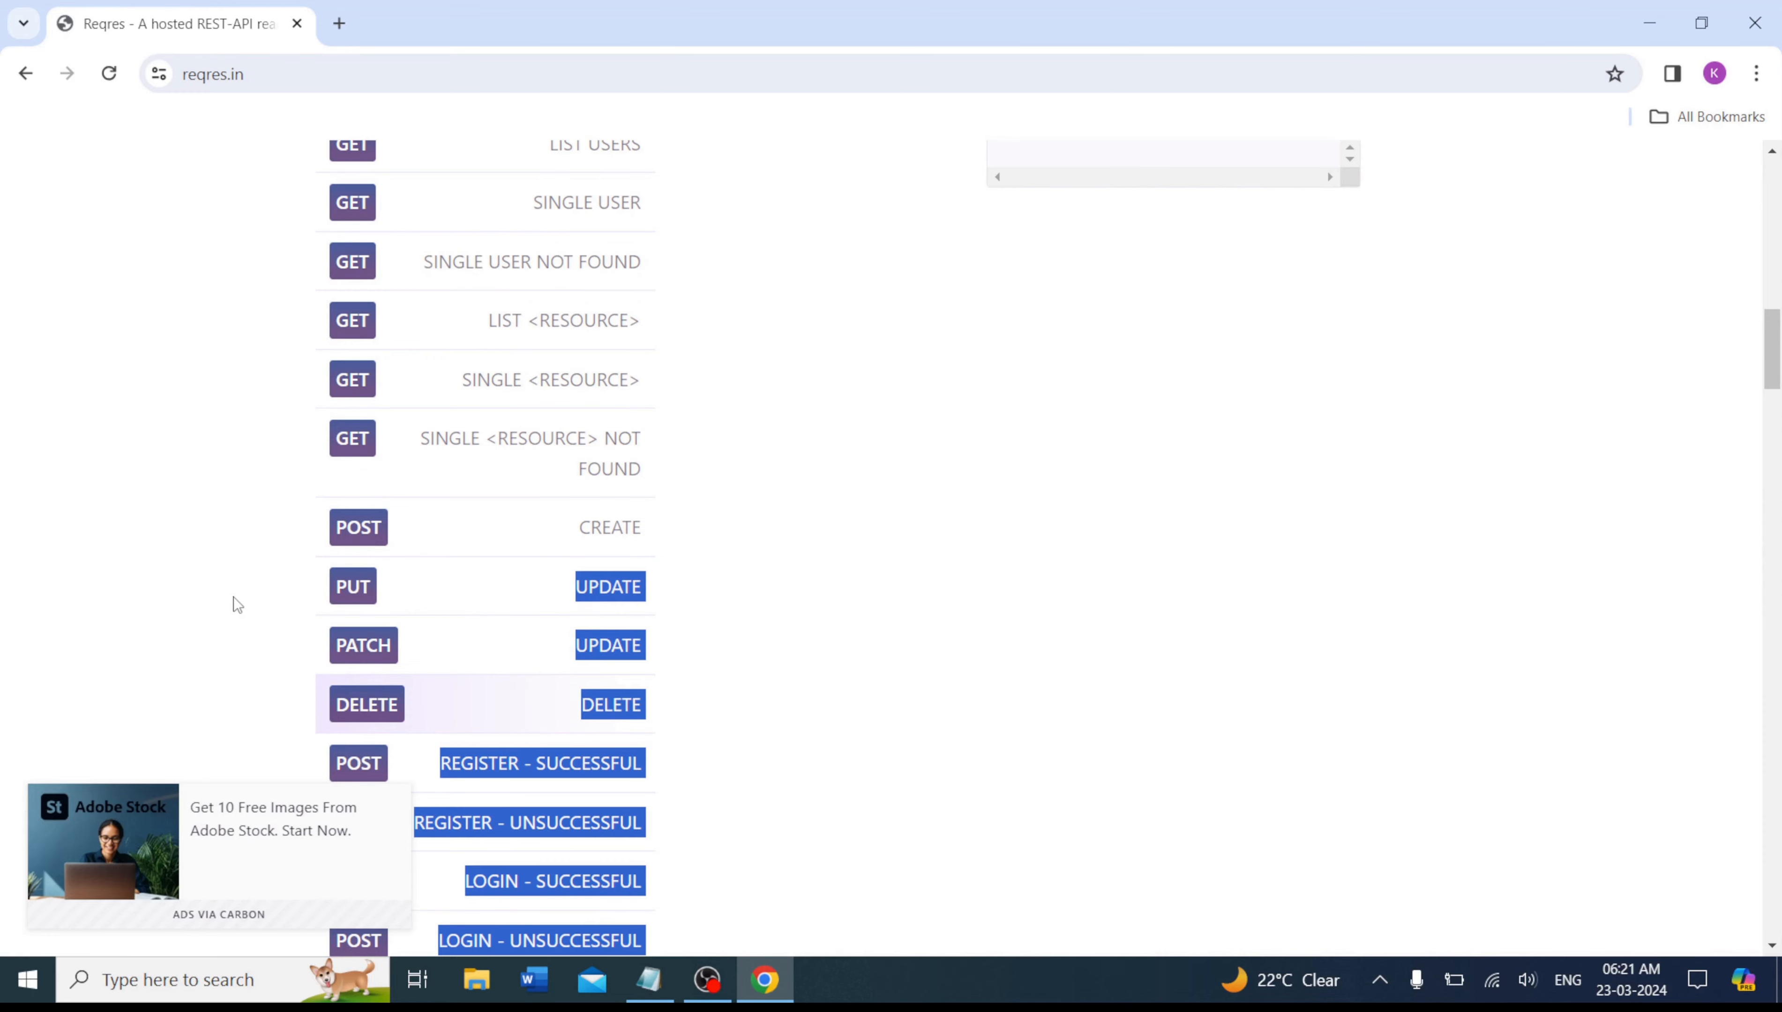
click(682, 645)
scroll(683, 645, up, 1)
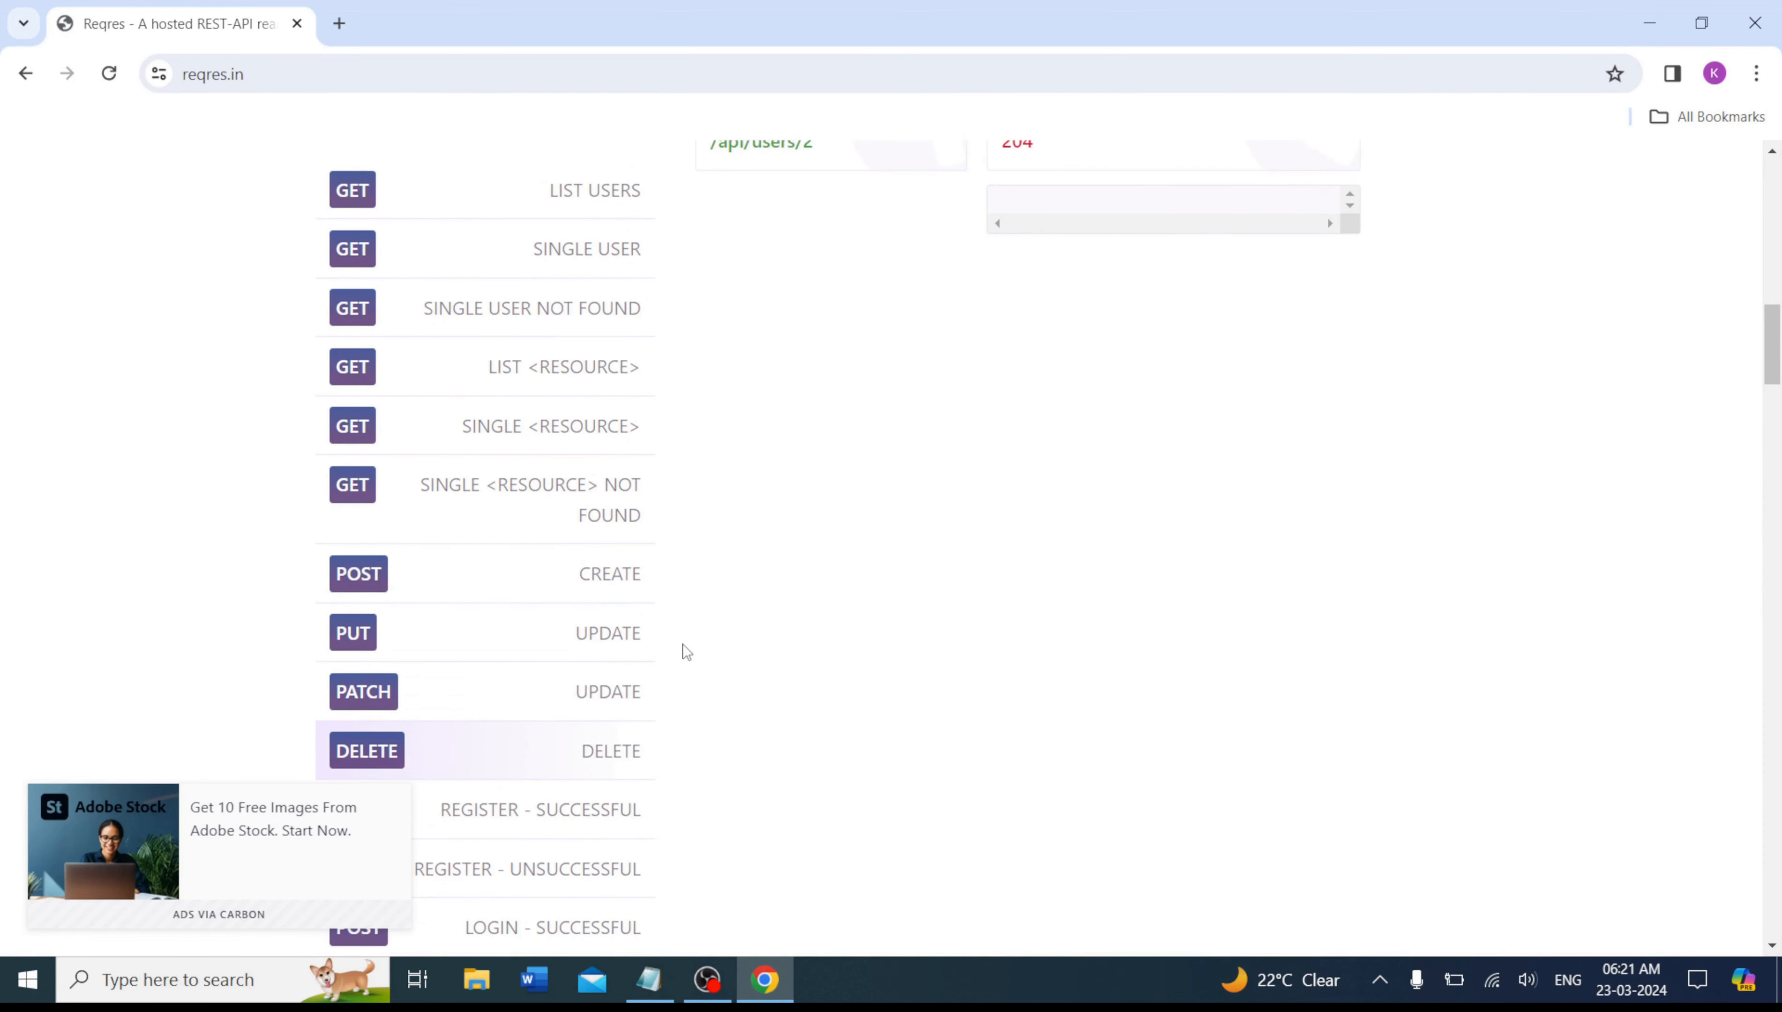
scroll(682, 645, up, 3)
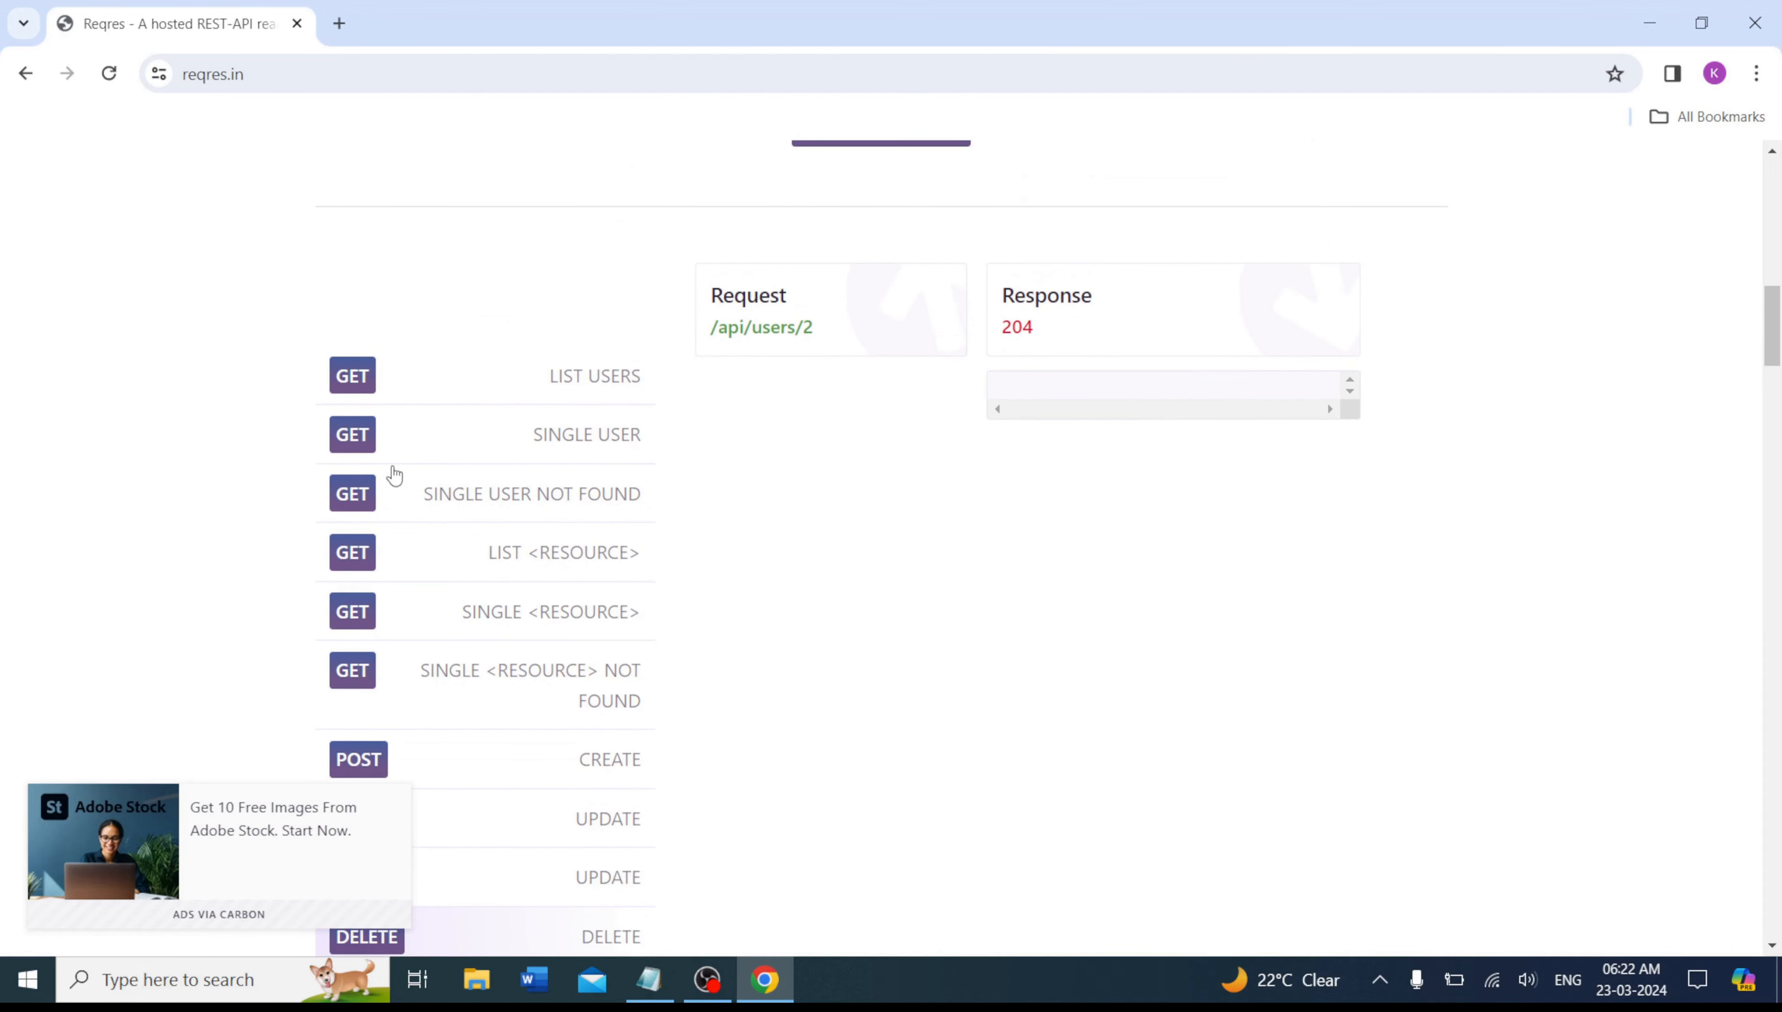
Show the GET Single User sample and examine its base address, request path and response code.
click(343, 430)
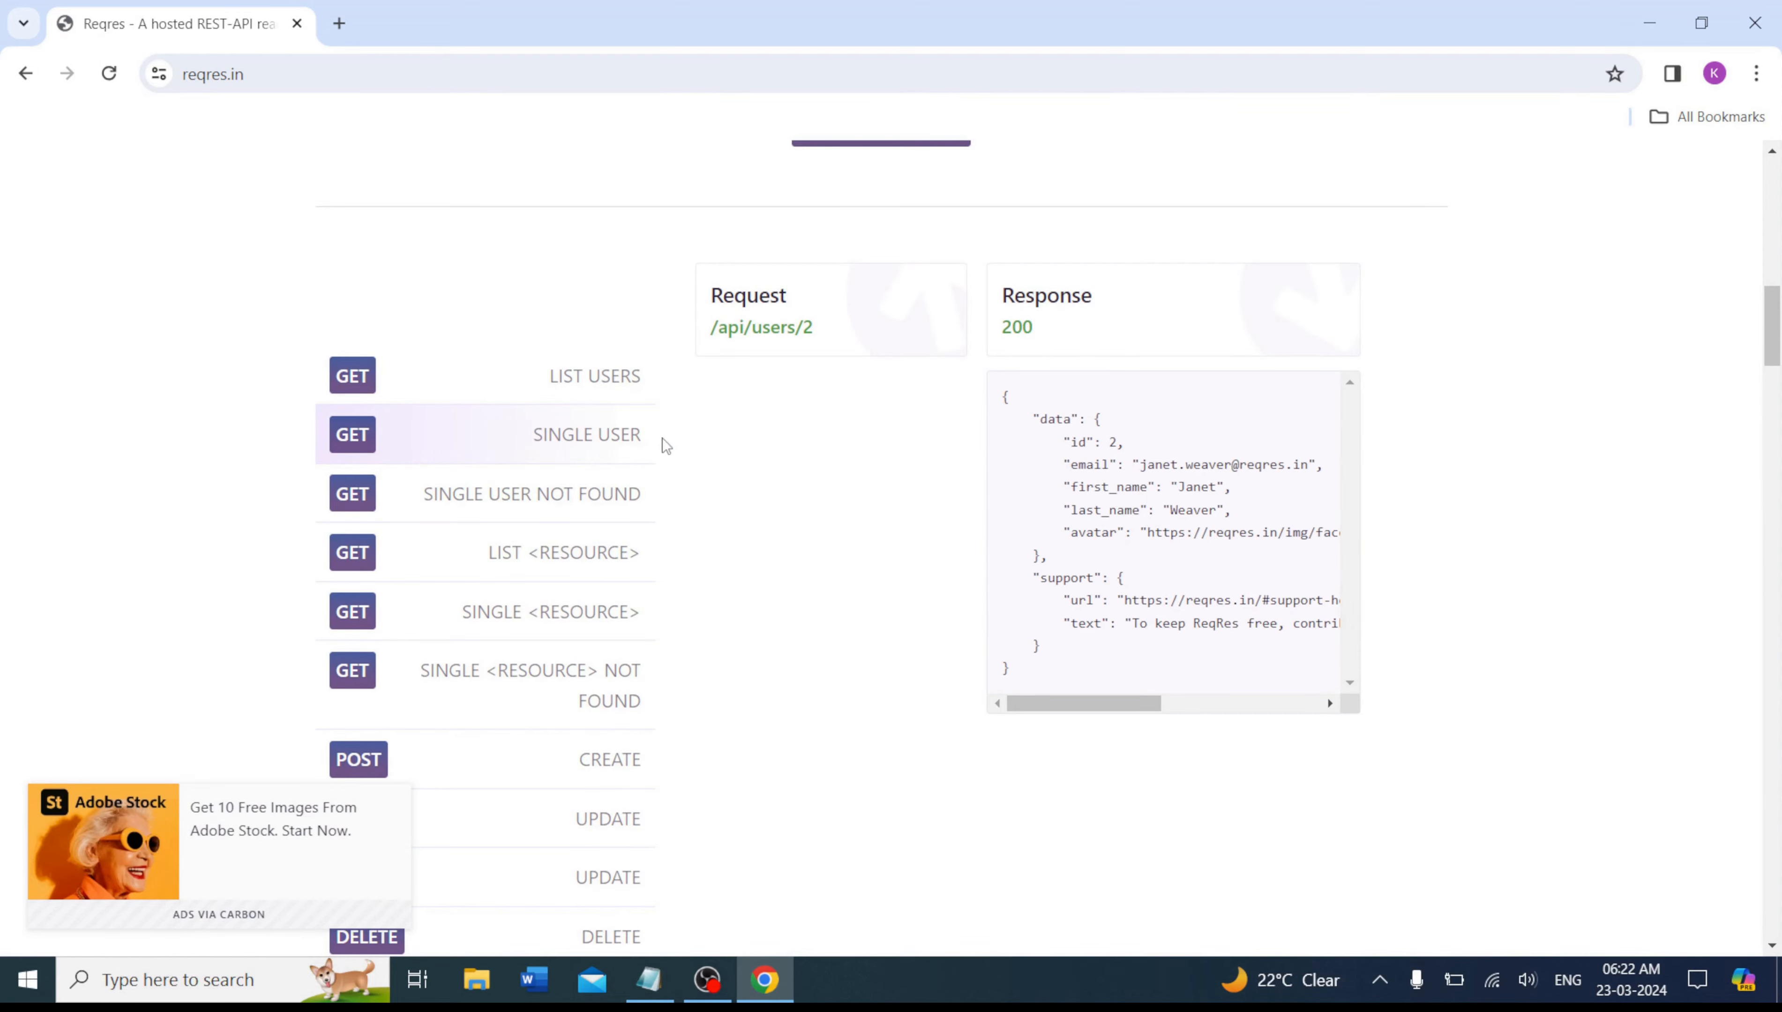
click(255, 74)
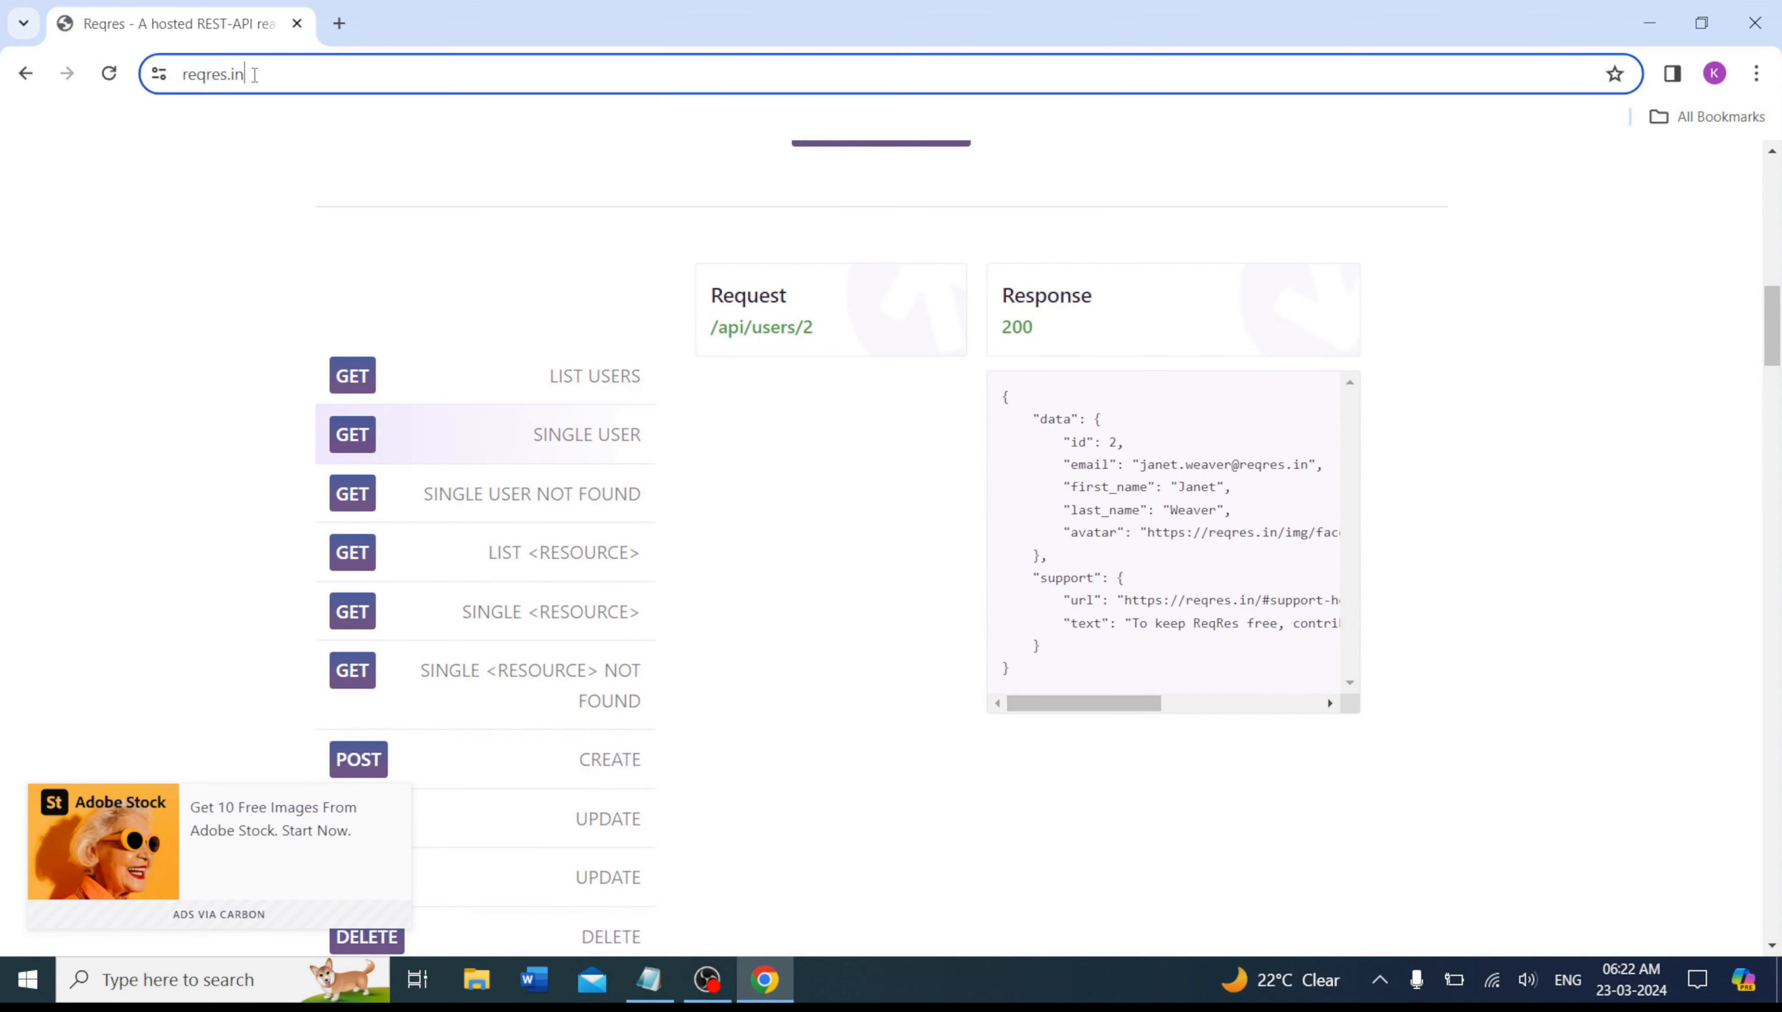
drag(255, 75, 176, 75)
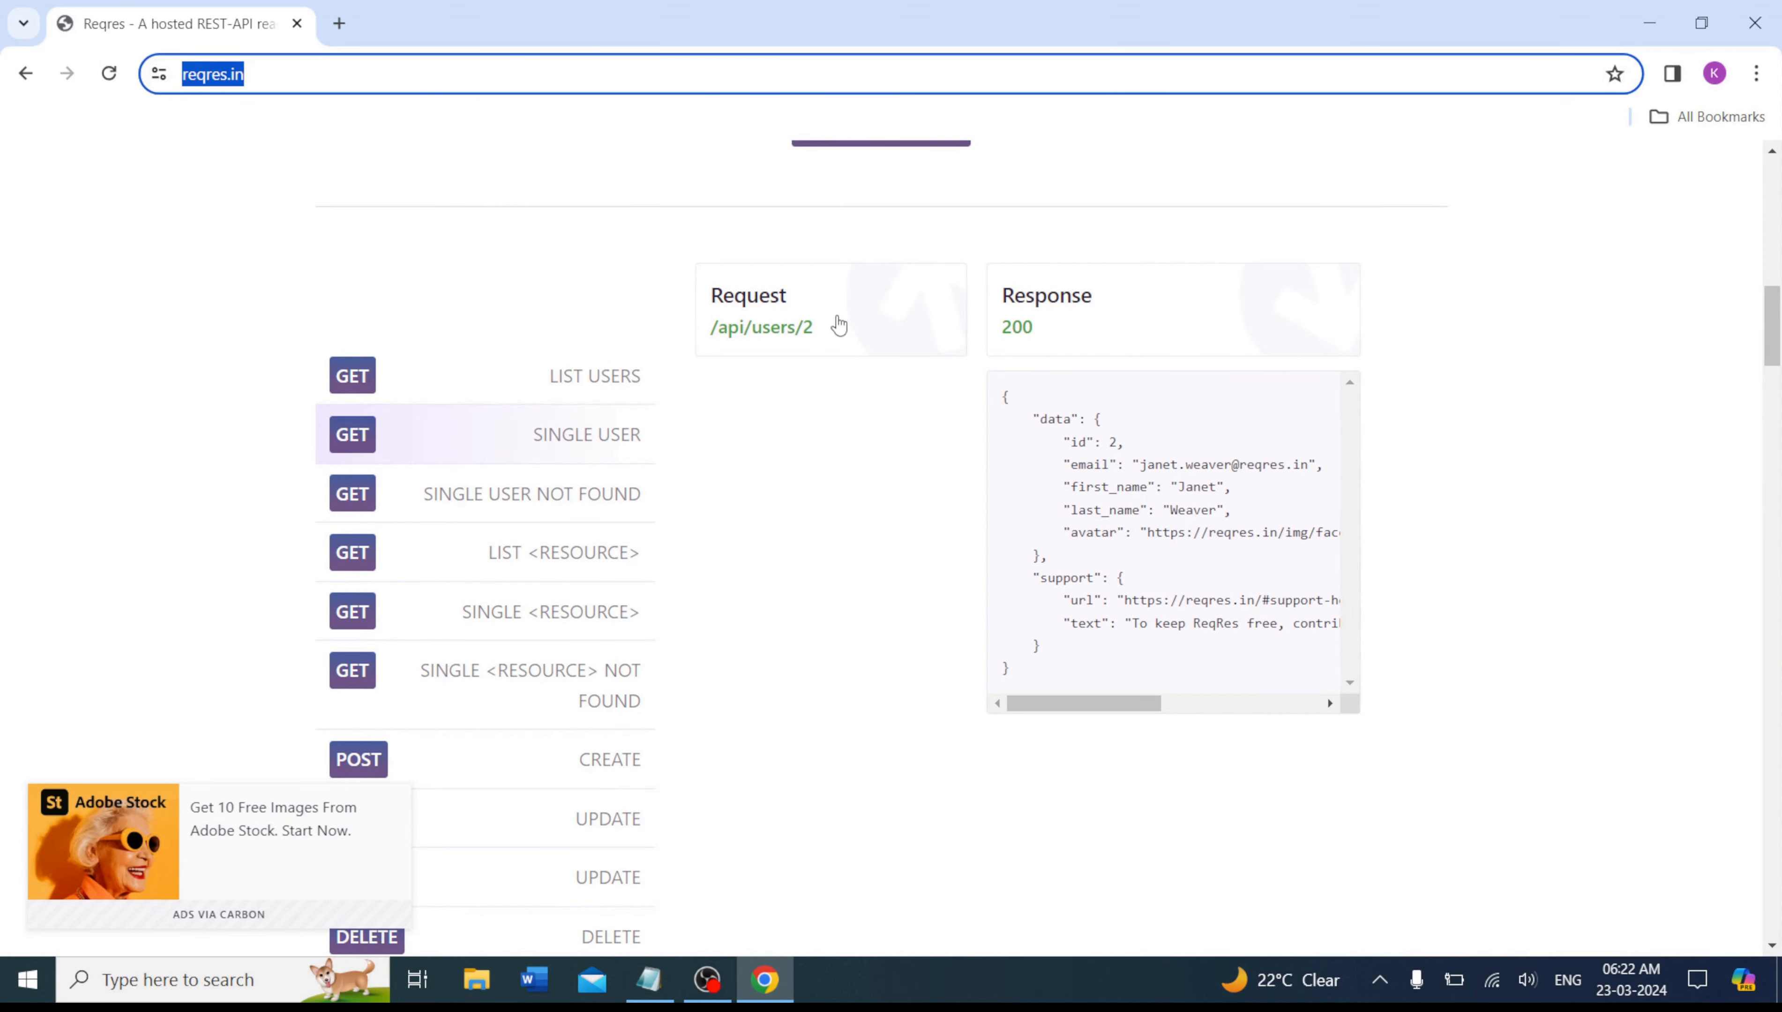
drag(838, 326, 720, 341)
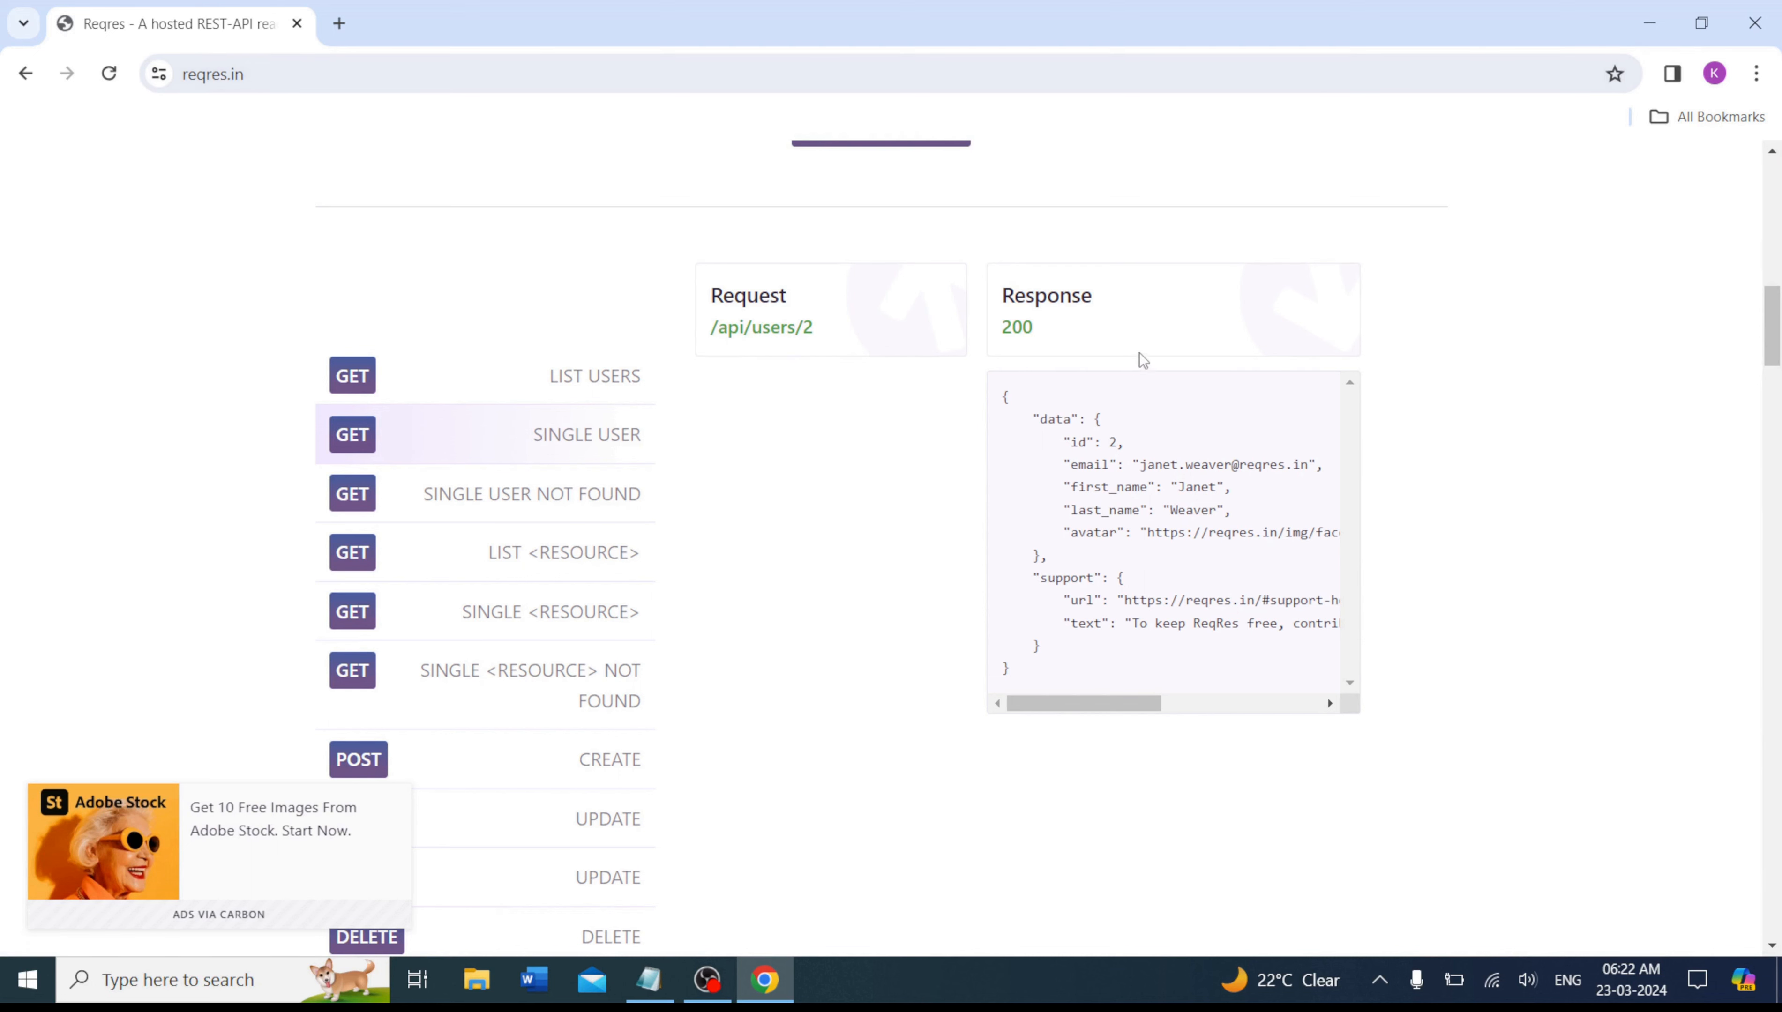
drag(1046, 338, 1003, 337)
click(999, 417)
Open the /api/users/2 request in a new tab, inspect its JSON response and copy the page's URL.
ctrl+click(781, 327)
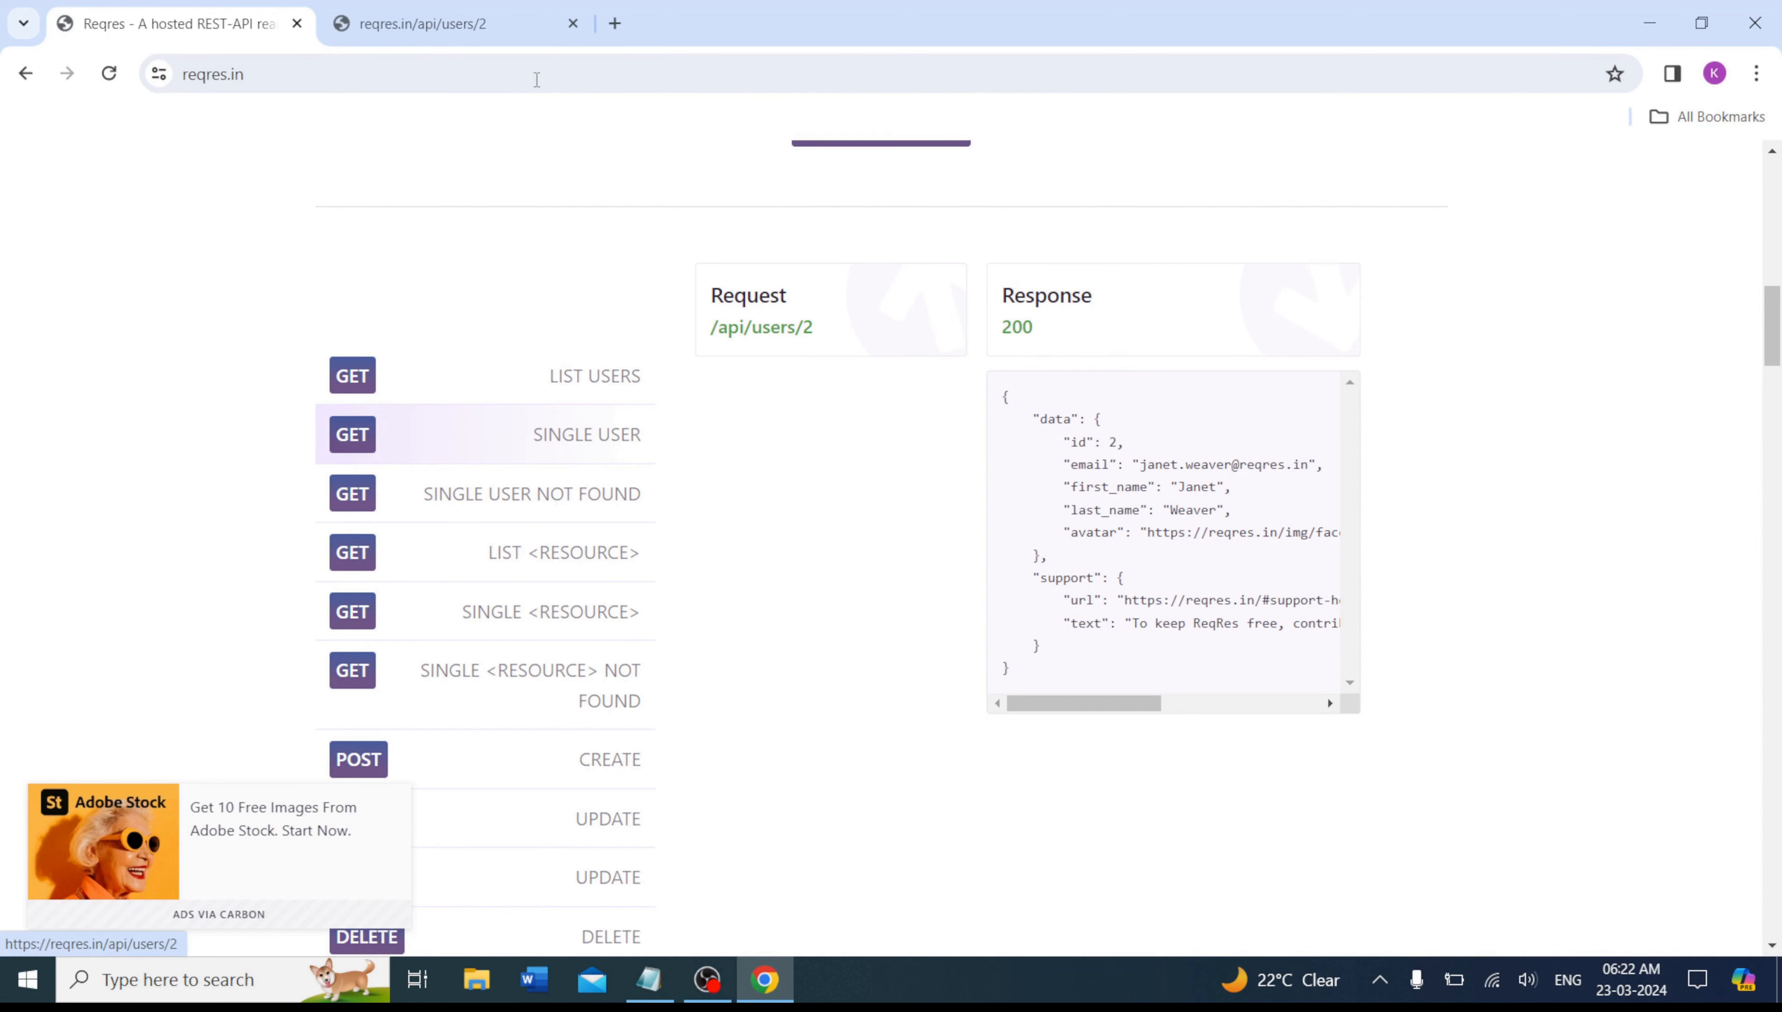
click(480, 28)
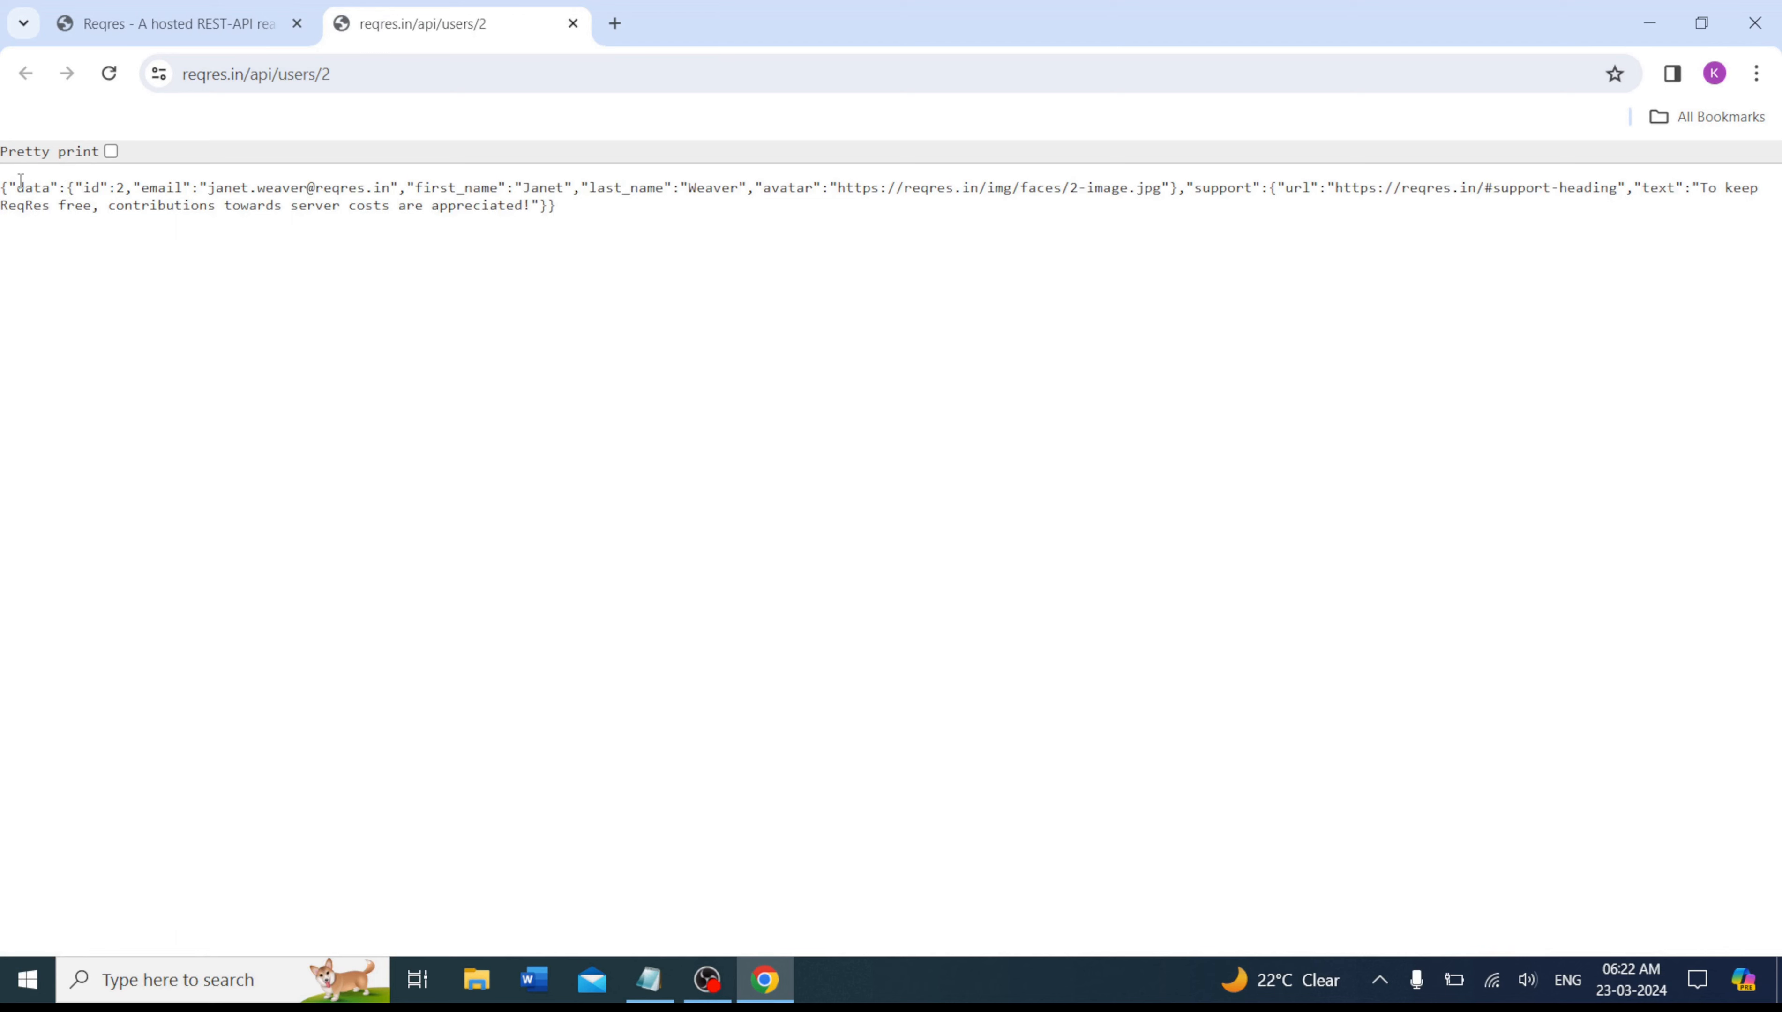
drag(4, 188, 633, 246)
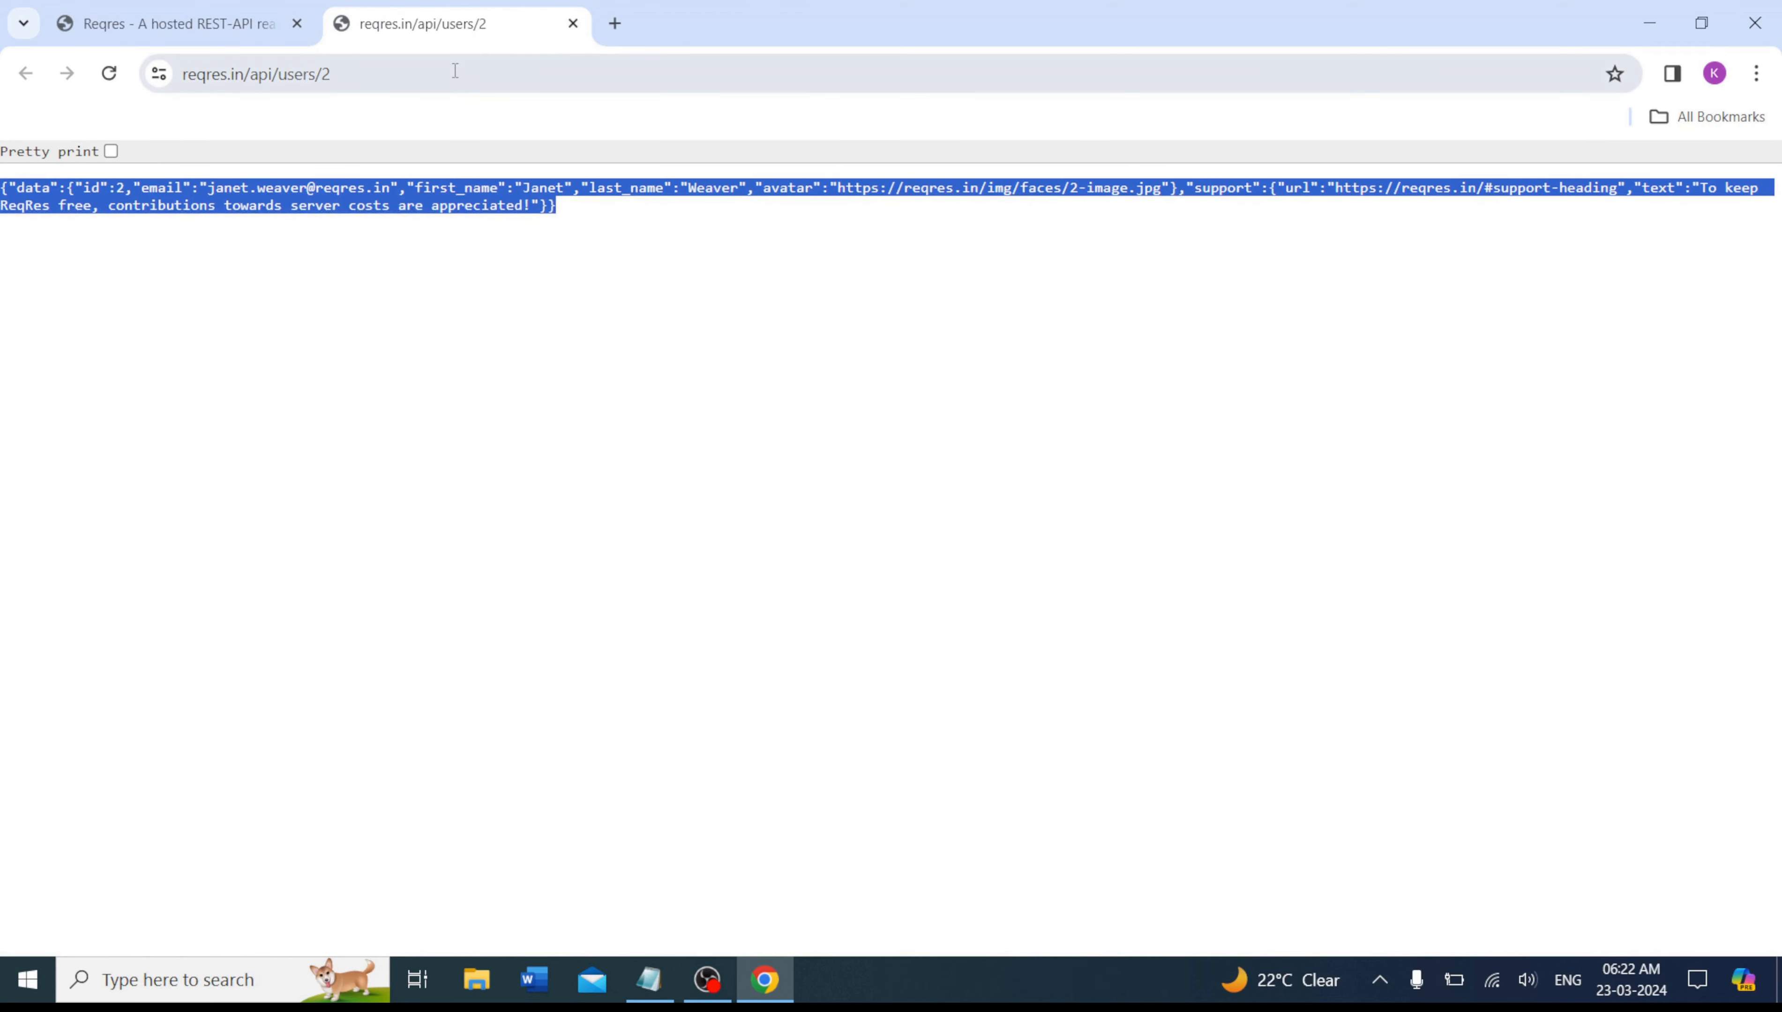
click(374, 74)
key(ctrl+c)
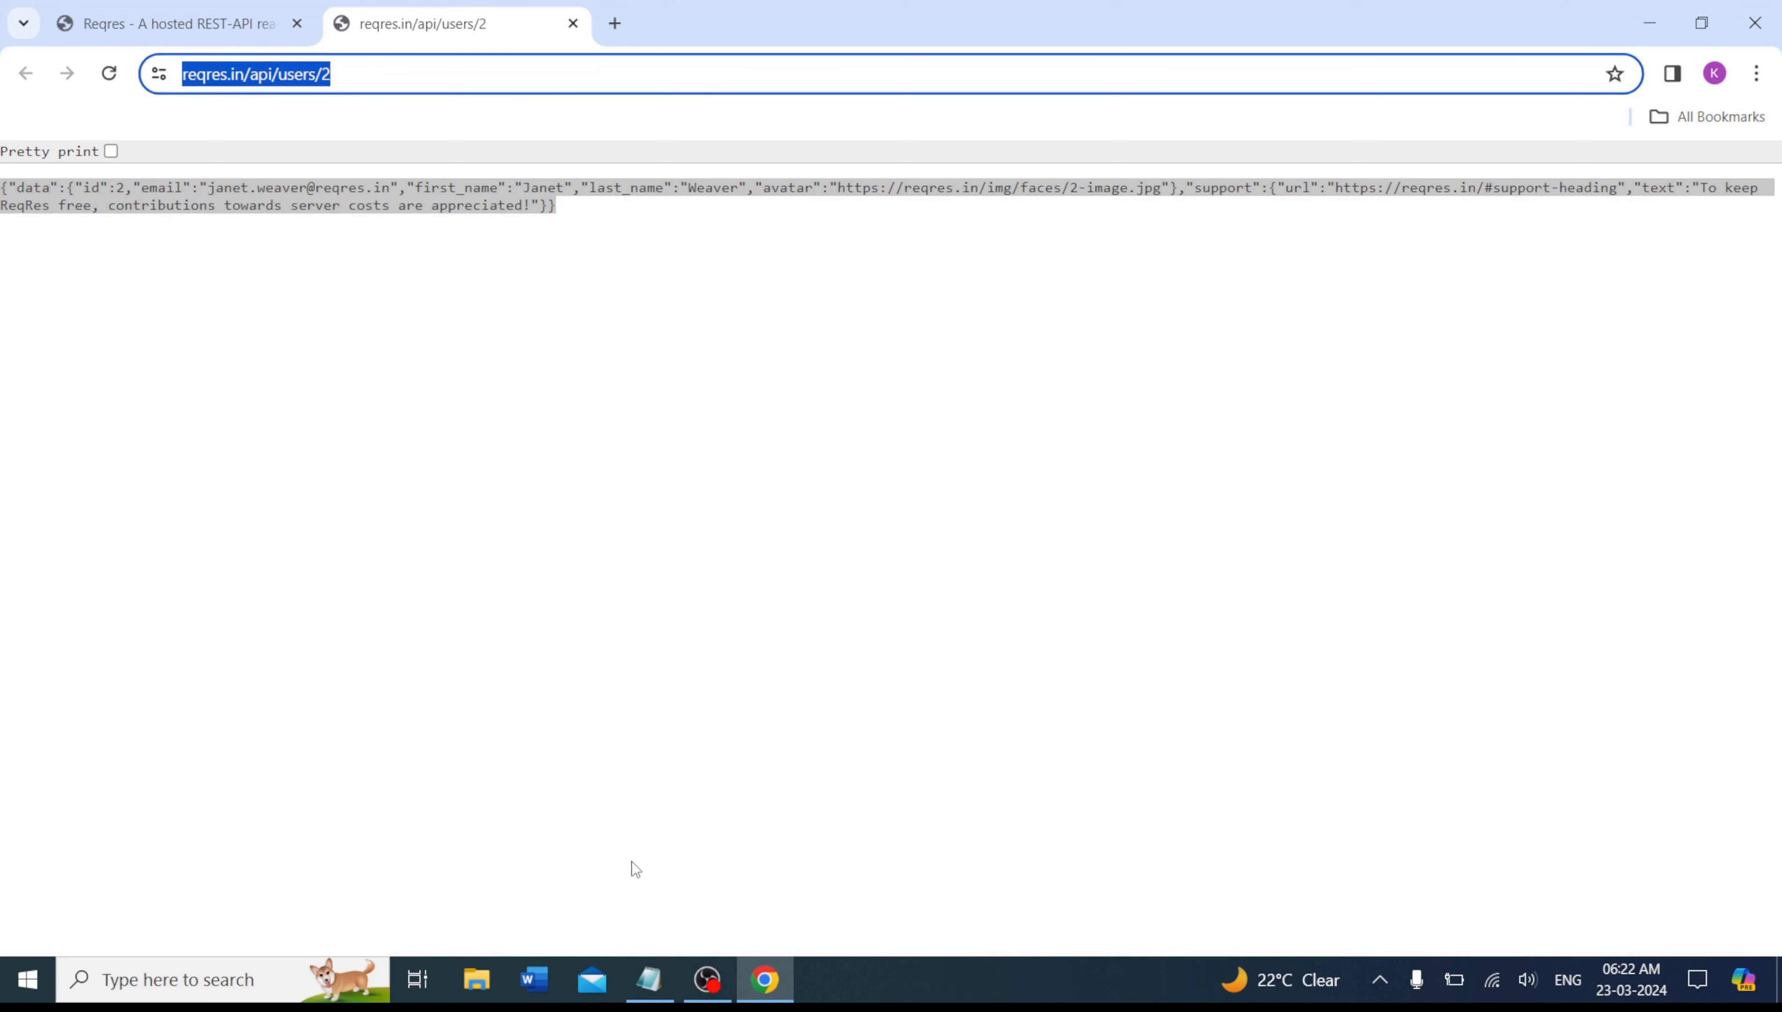
click(648, 984)
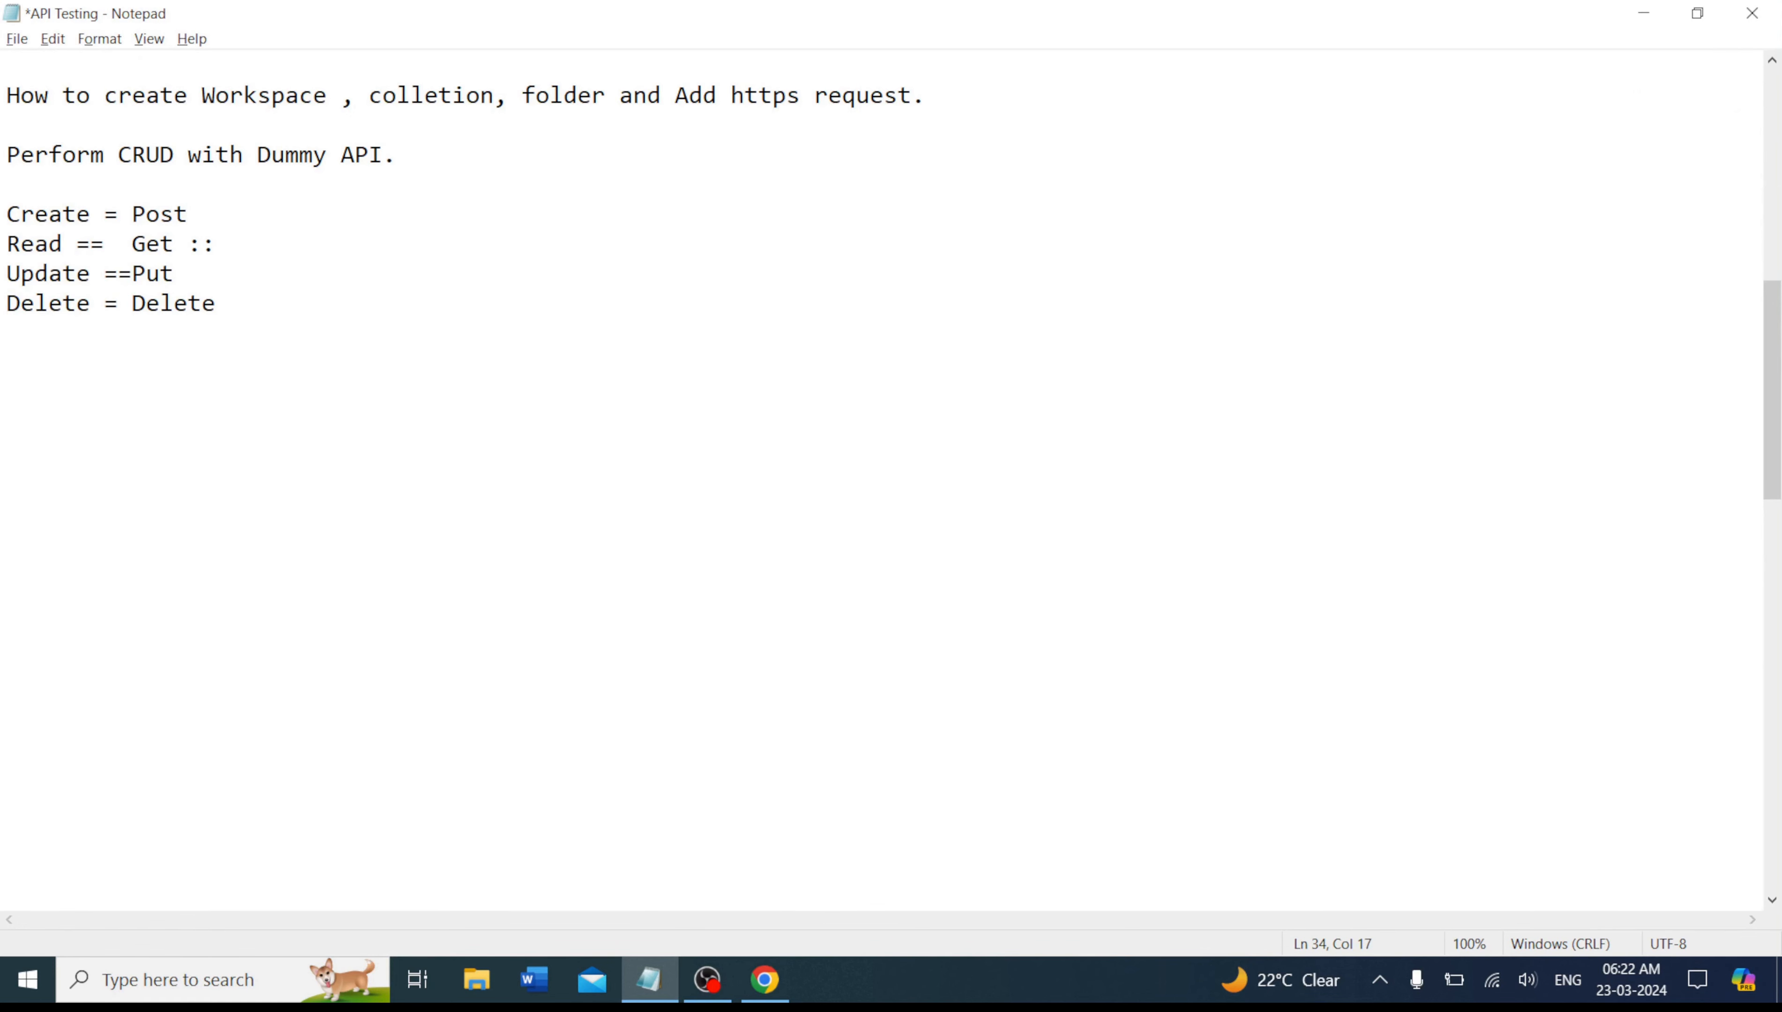
key(ctrl+v)
text(>> )
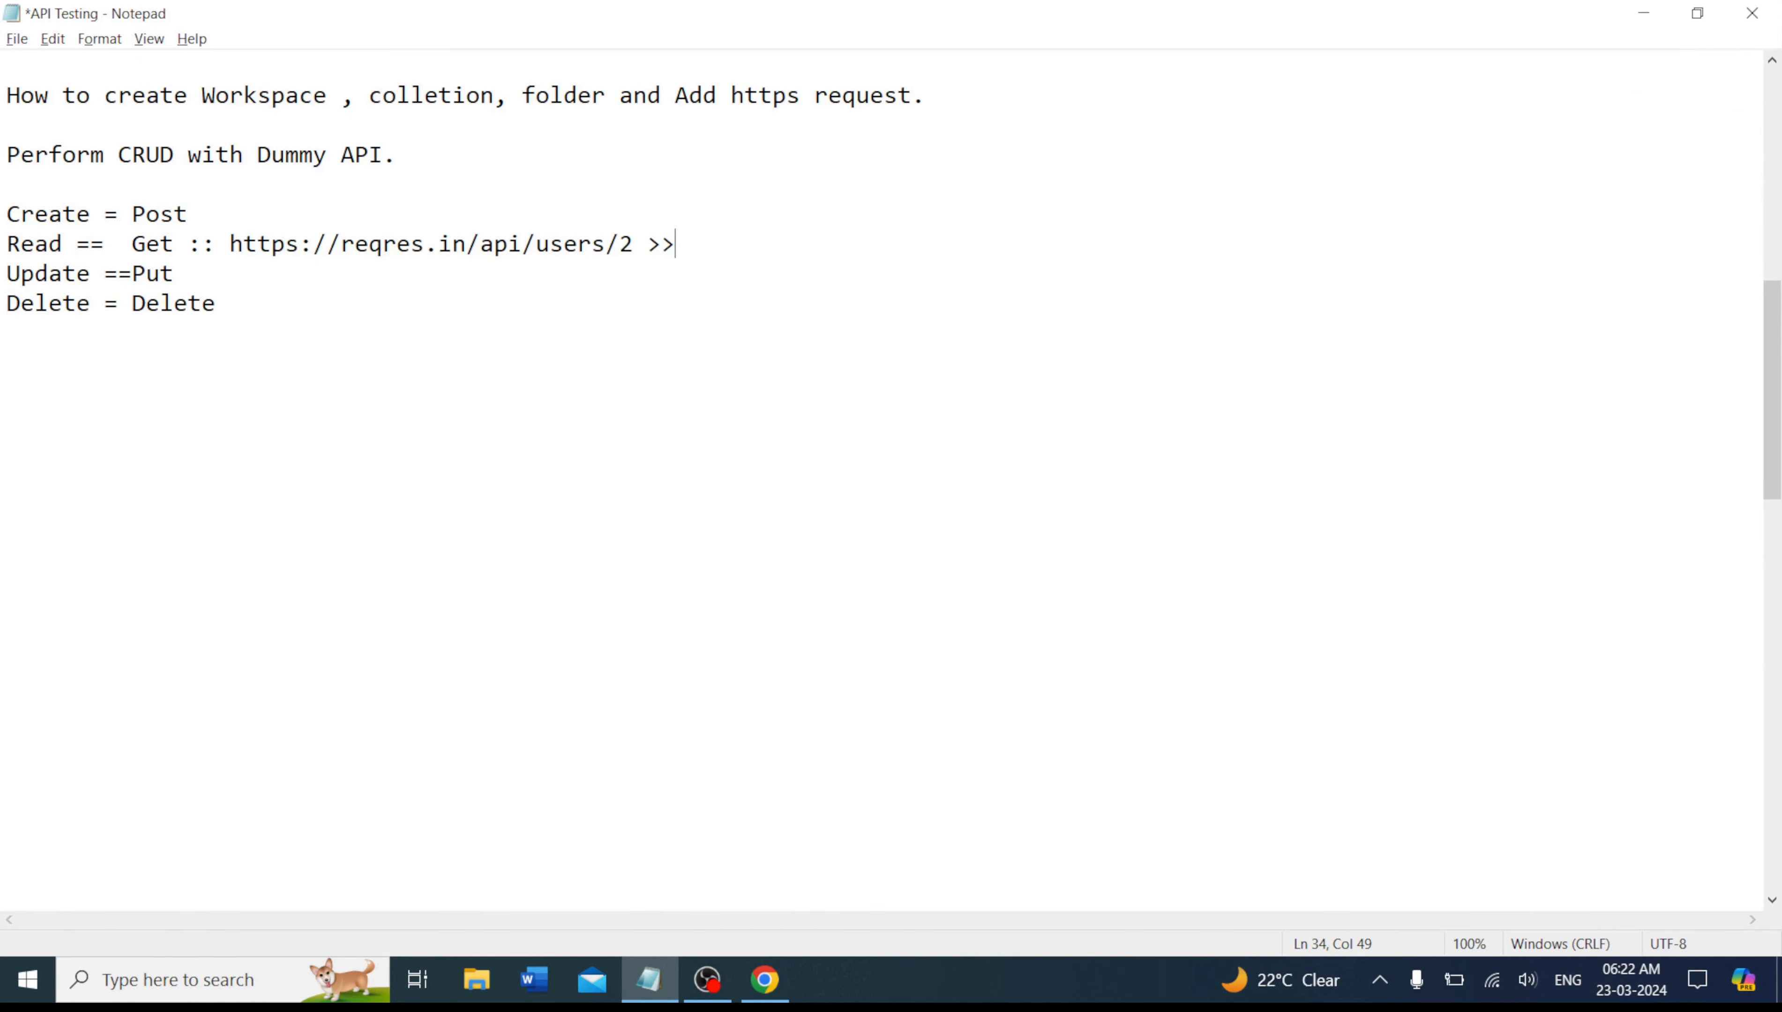
text(200)
In Chrome, close the /api/users/2 tab, open the POST Create sample's /api/users request in a new tab and copy its URL.
key(alt+Tab)
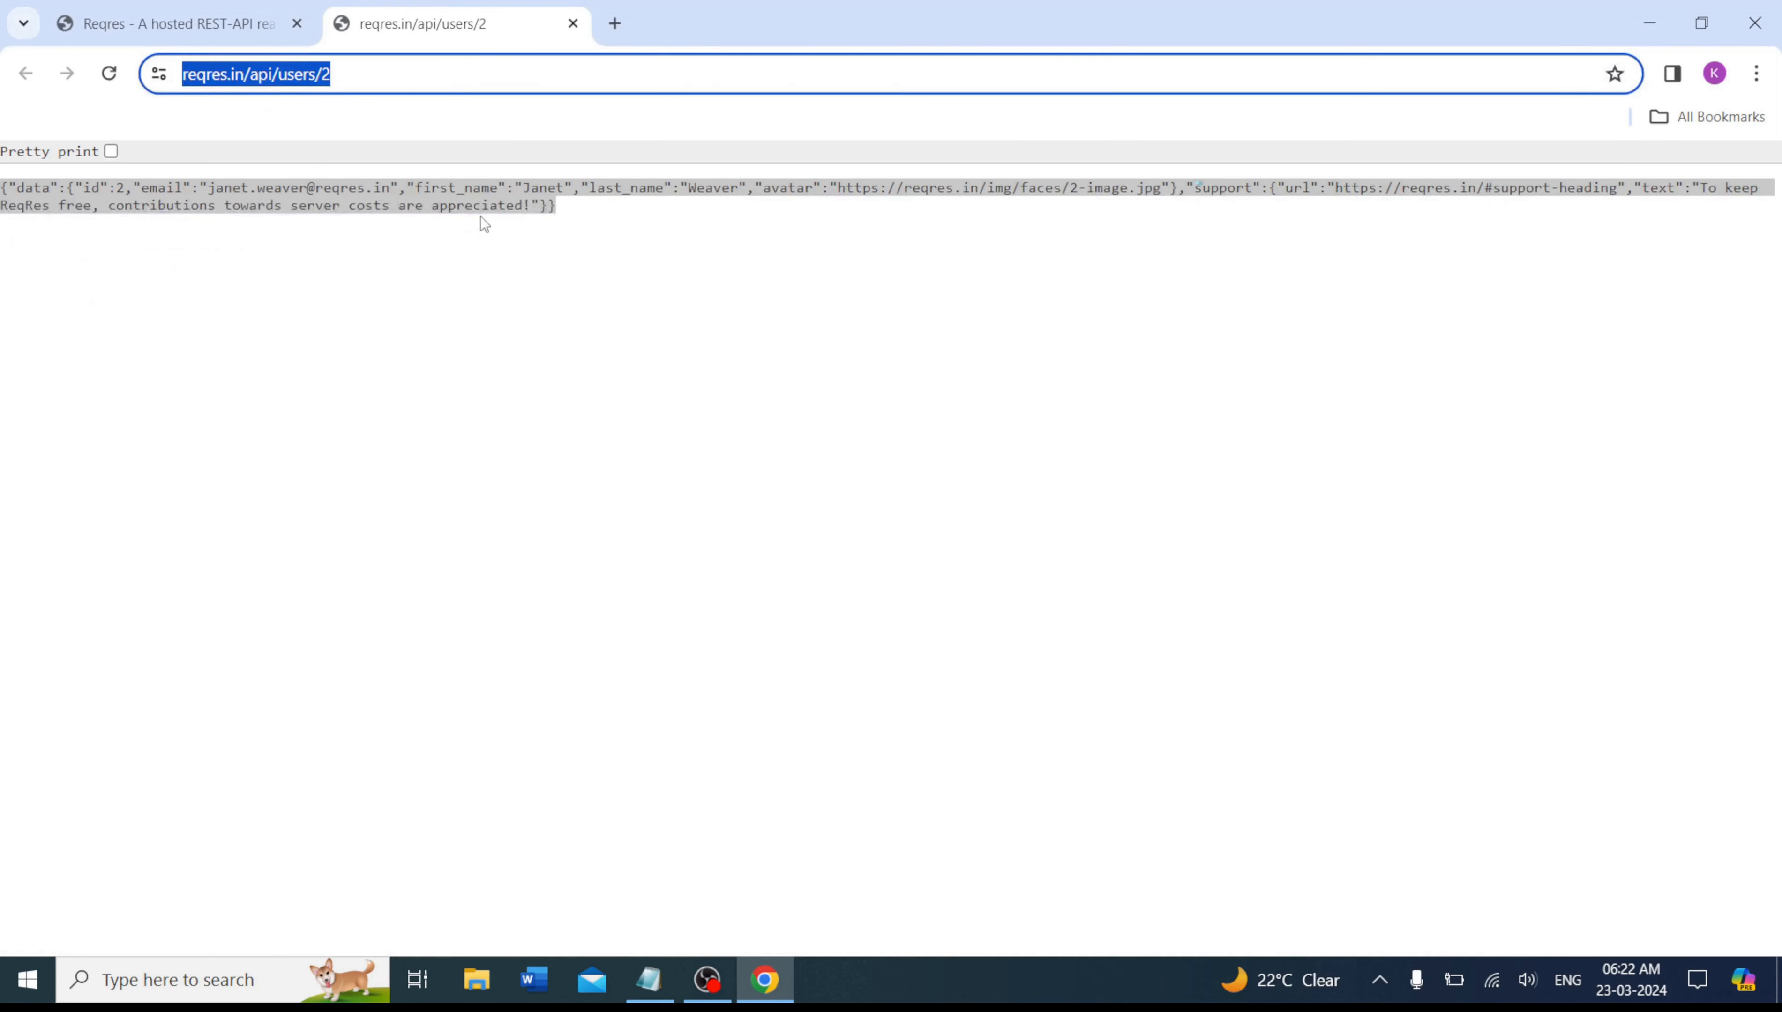
click(574, 24)
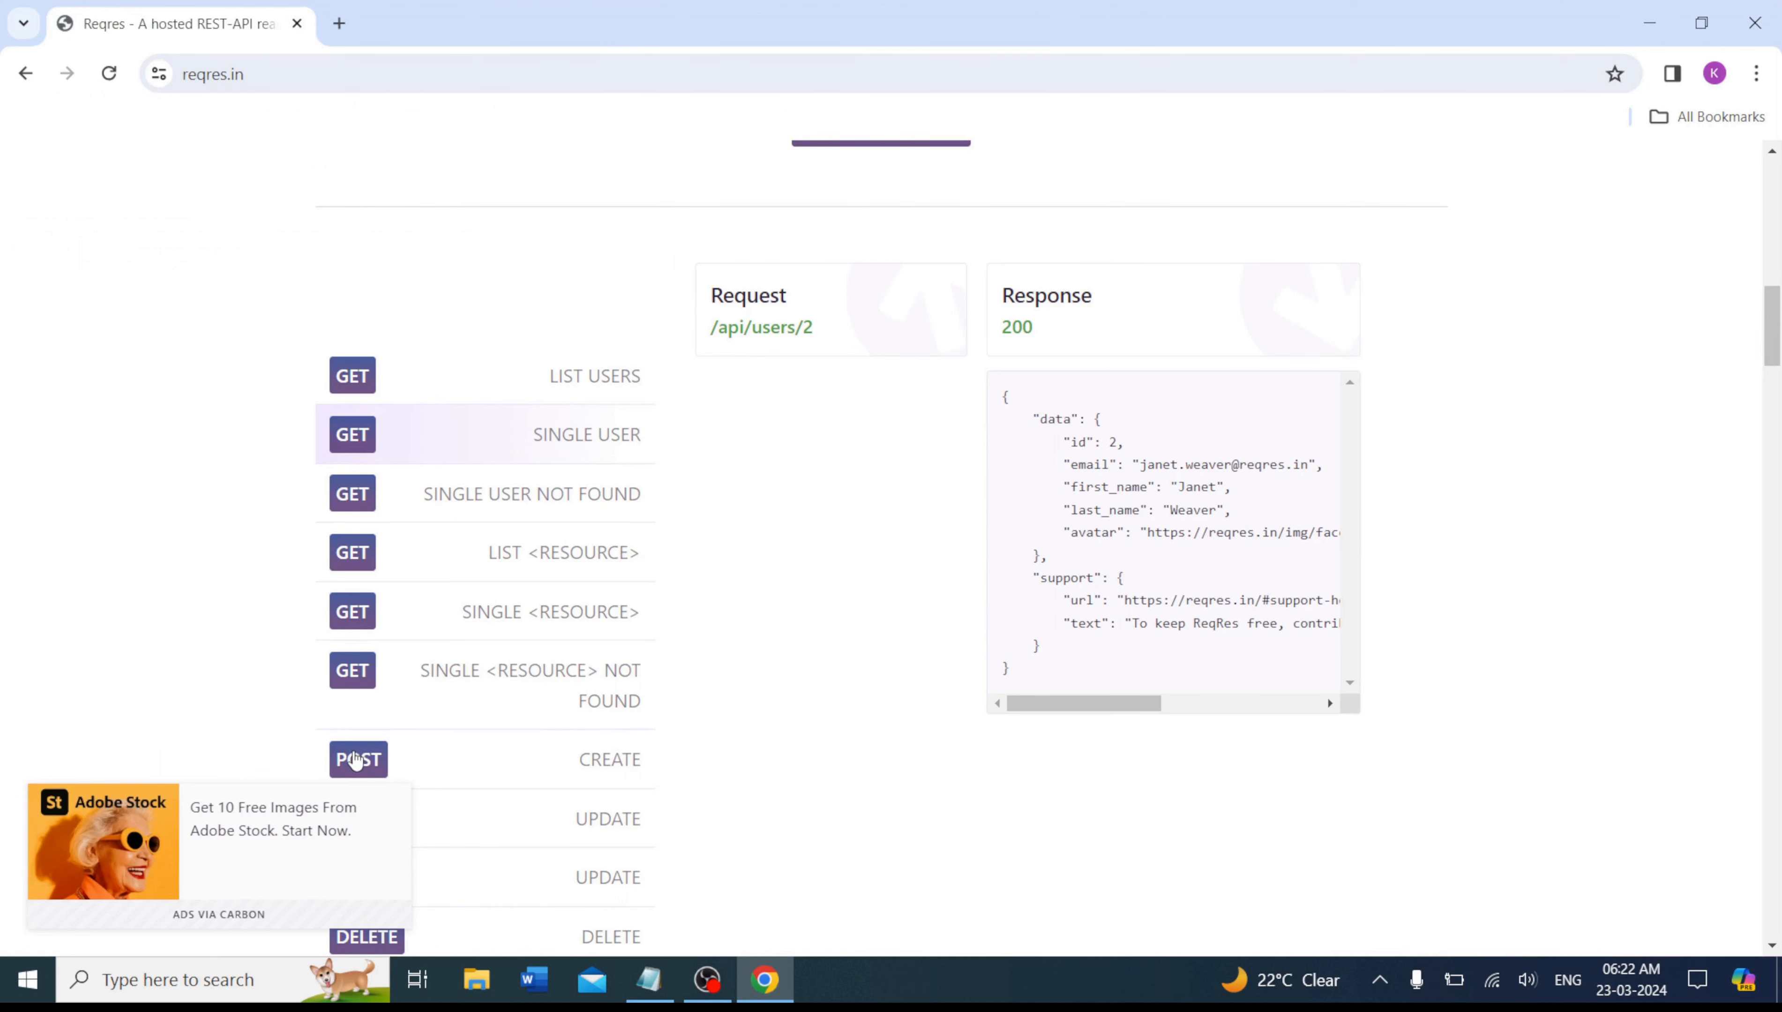
click(594, 773)
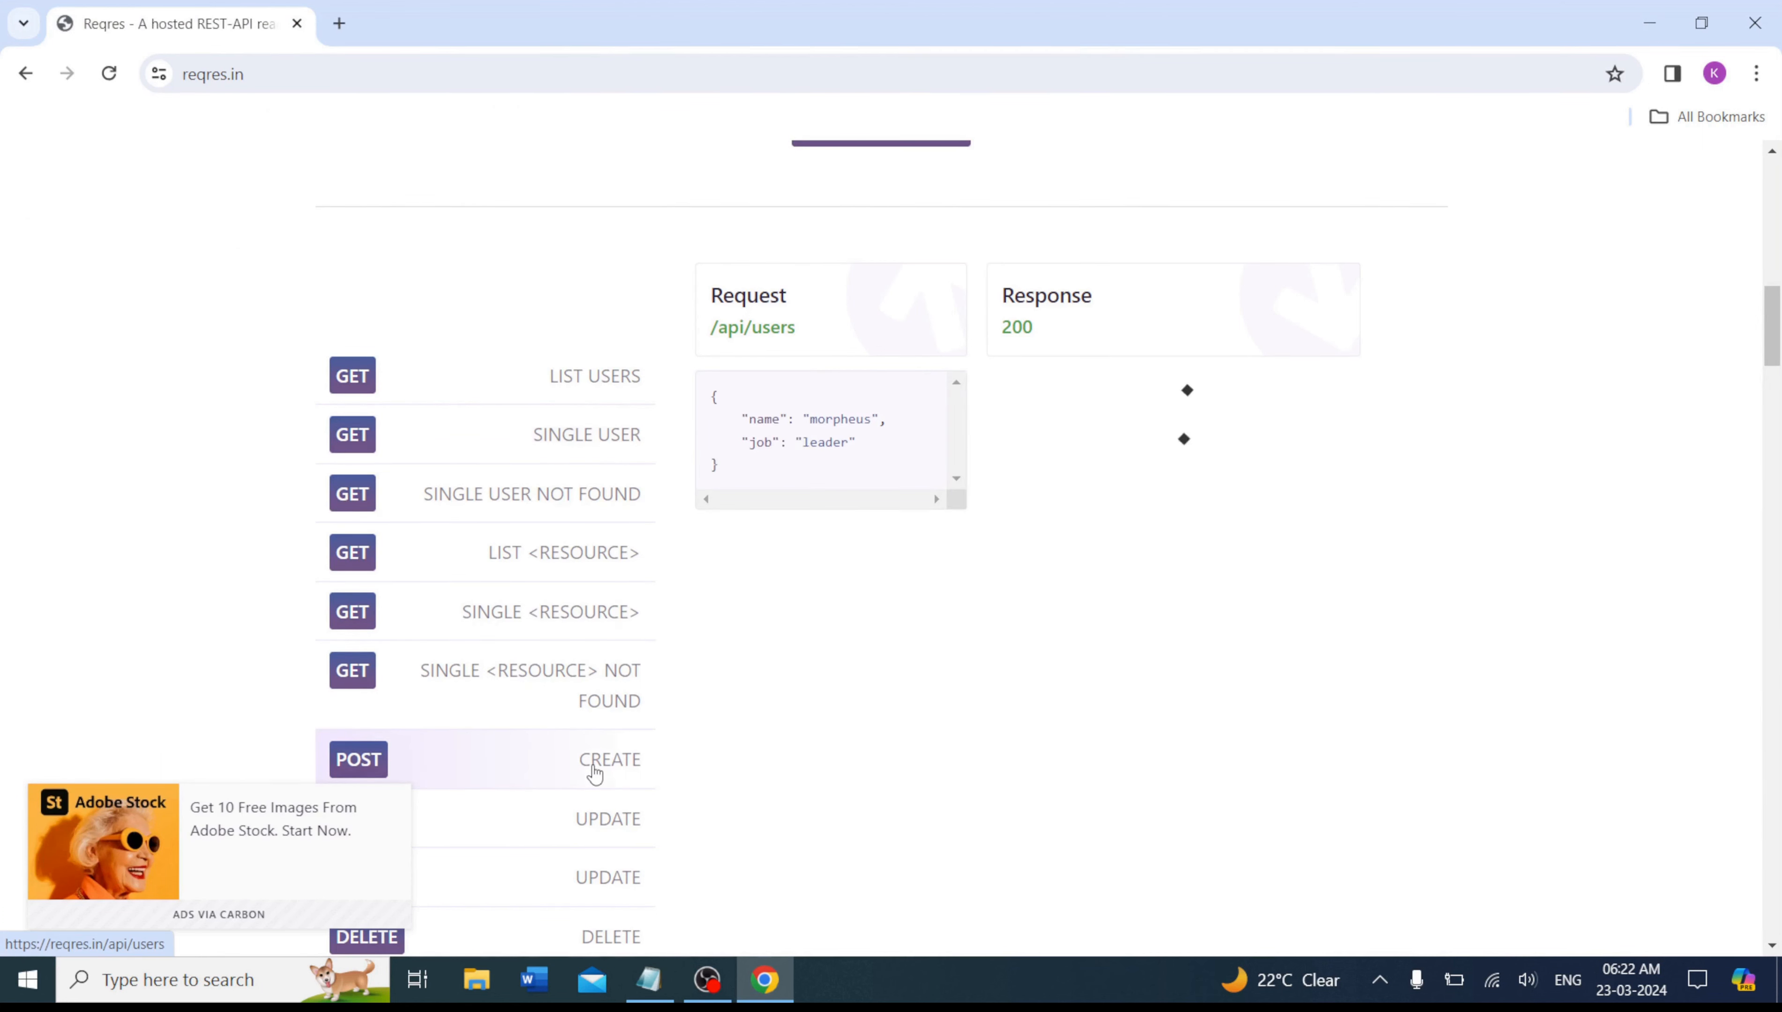
ctrl+click(736, 334)
click(453, 28)
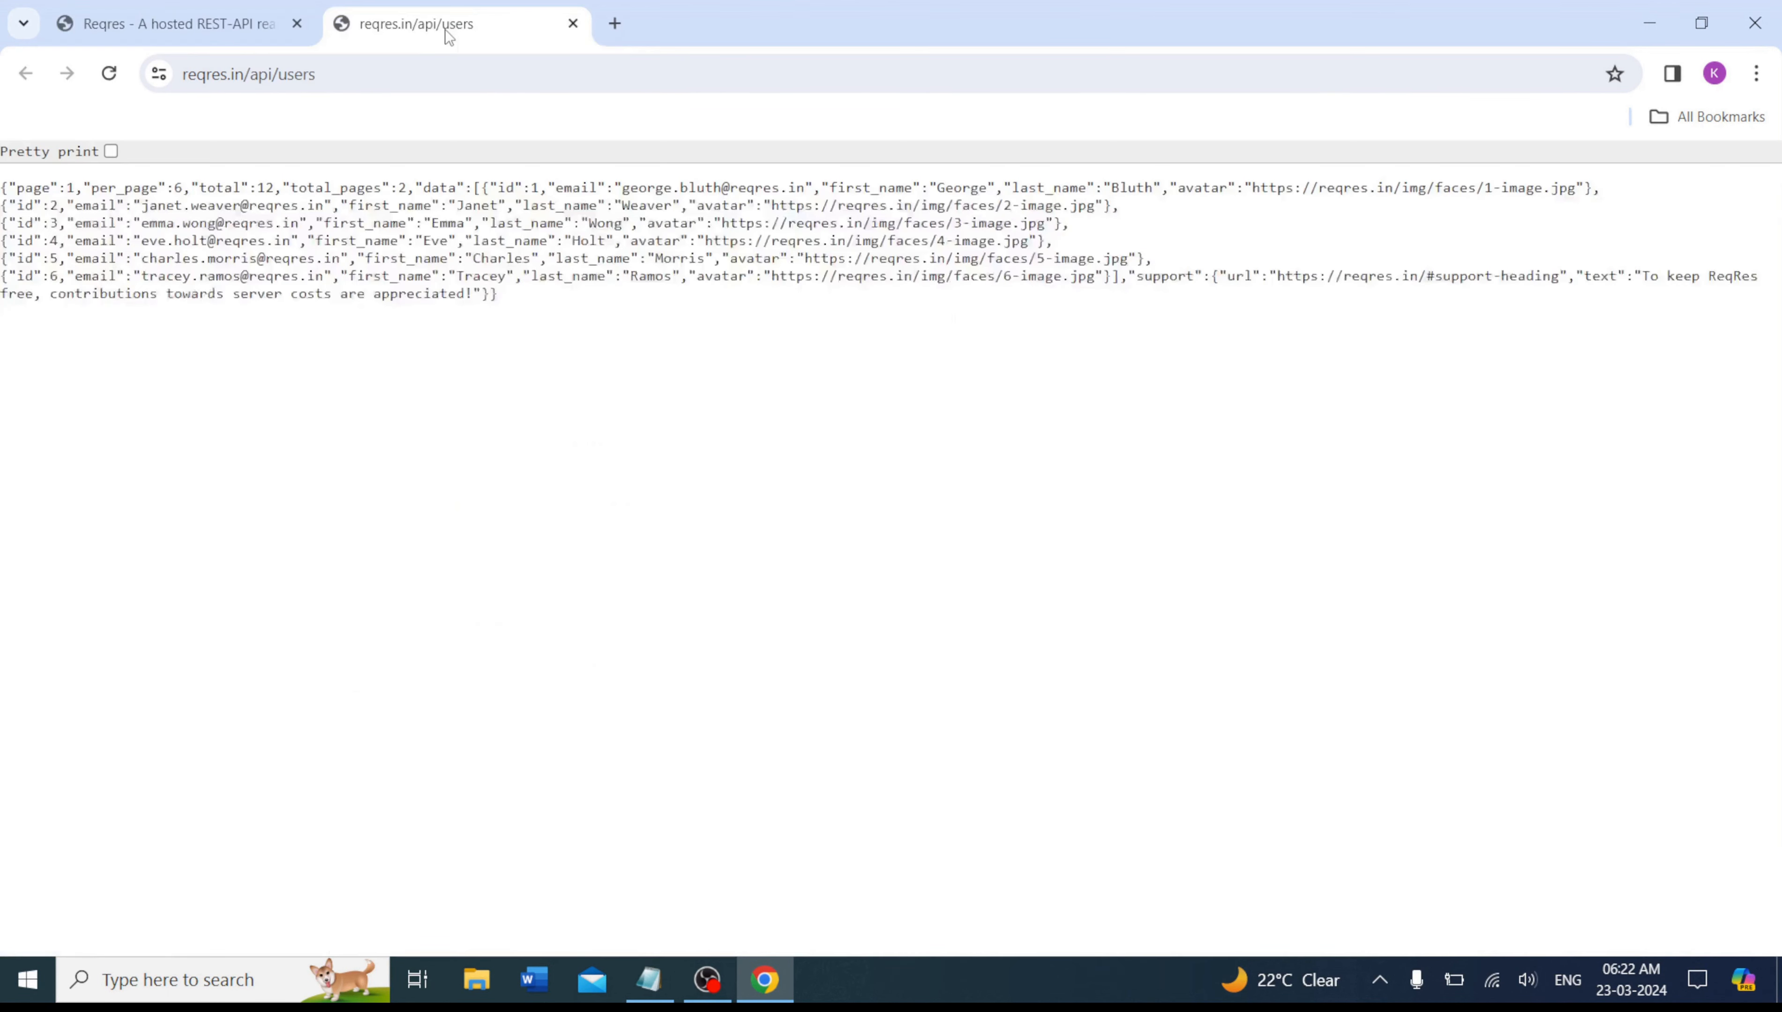
click(322, 74)
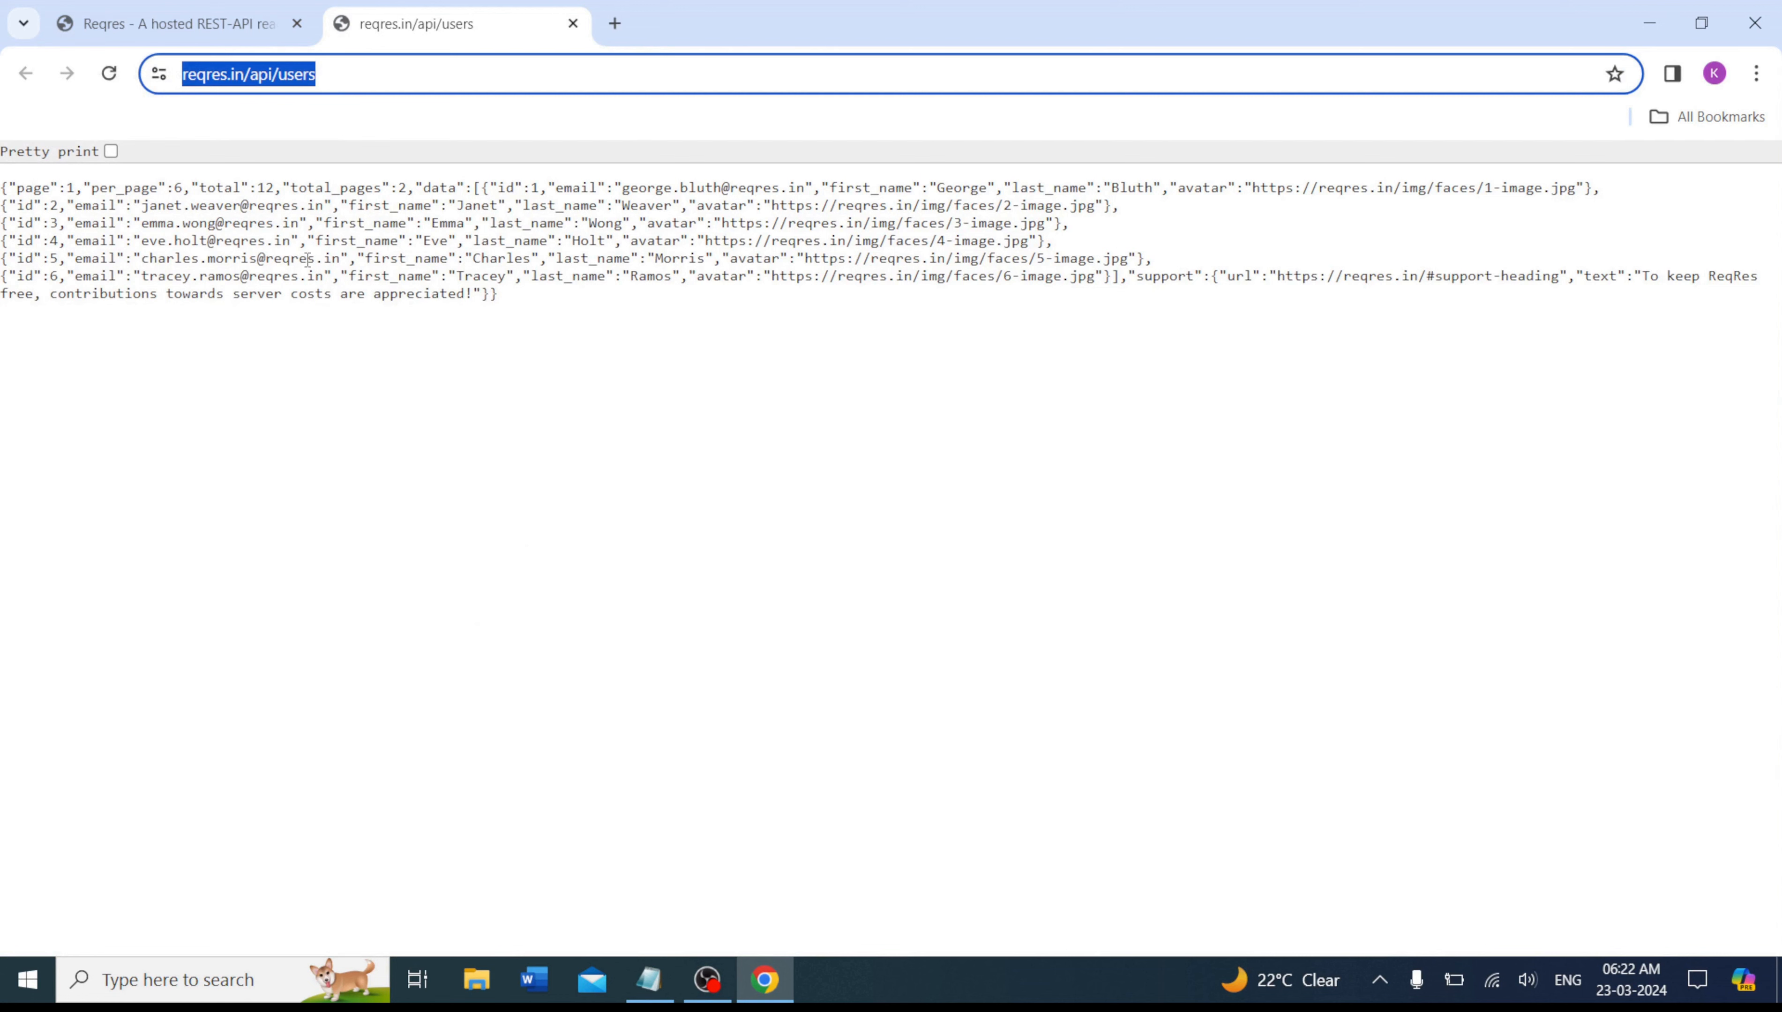
key(alt+Tab)
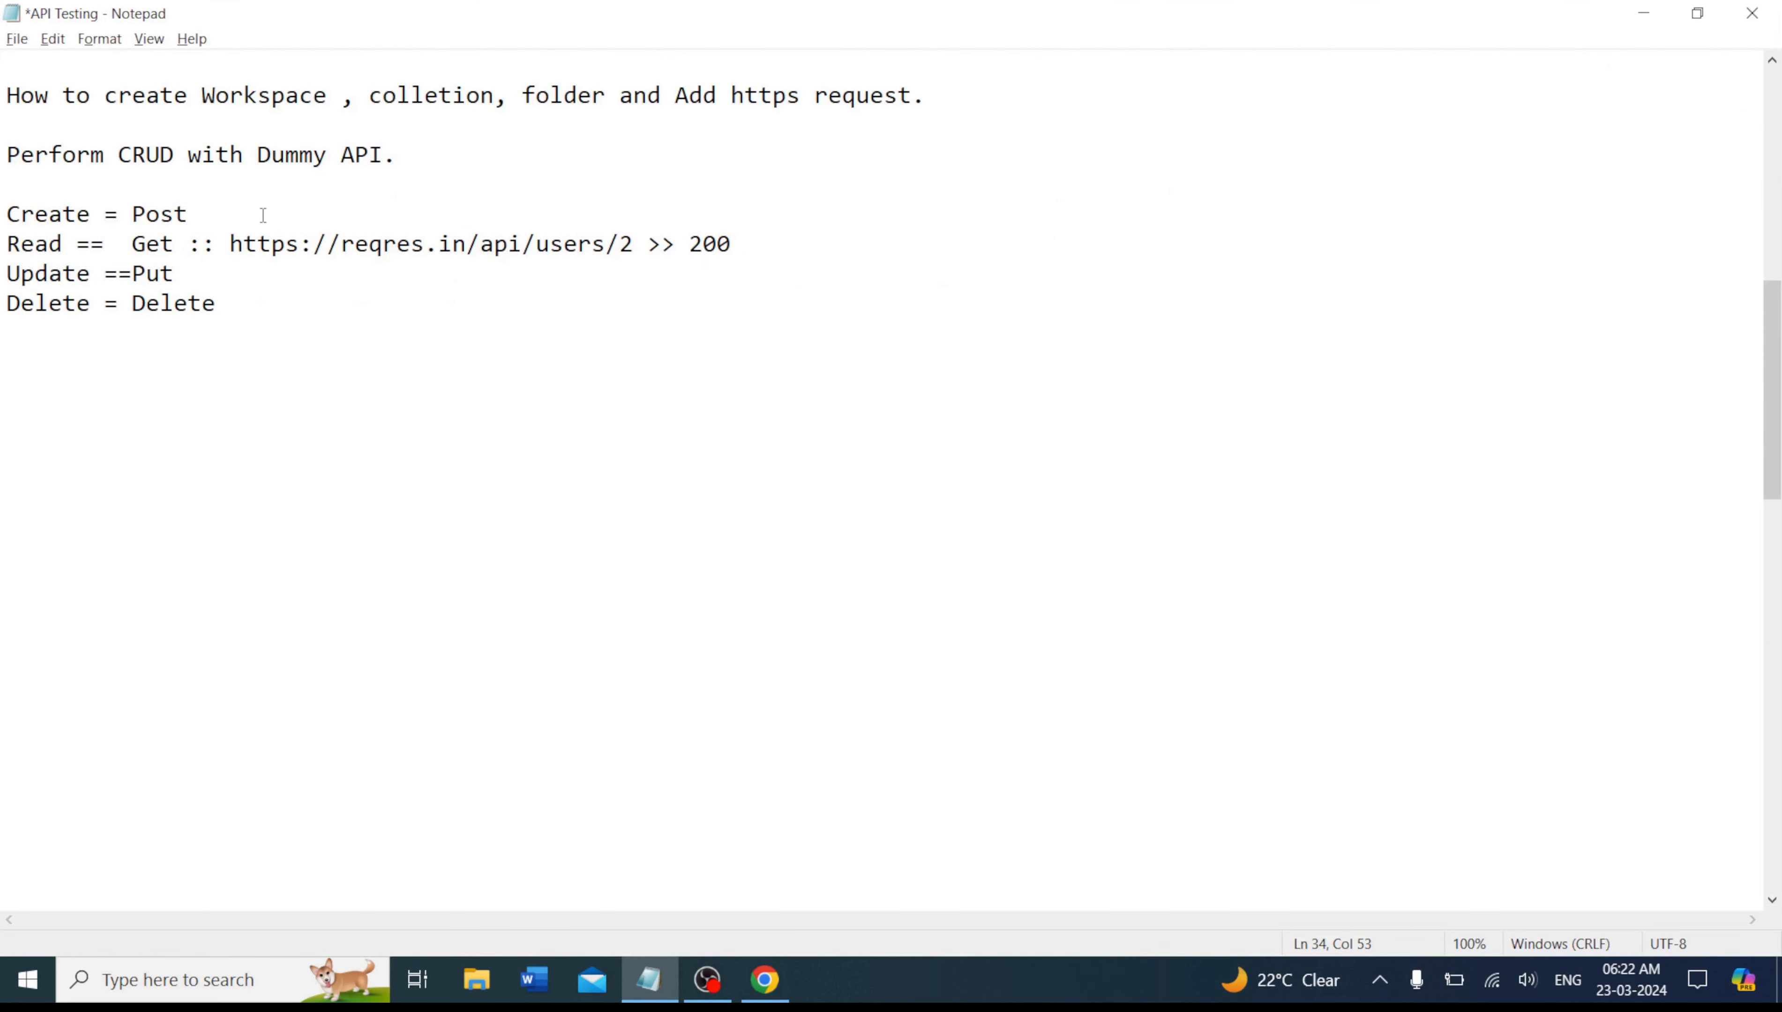
click(254, 204)
text(:: https://reqres.in/api/users ::)
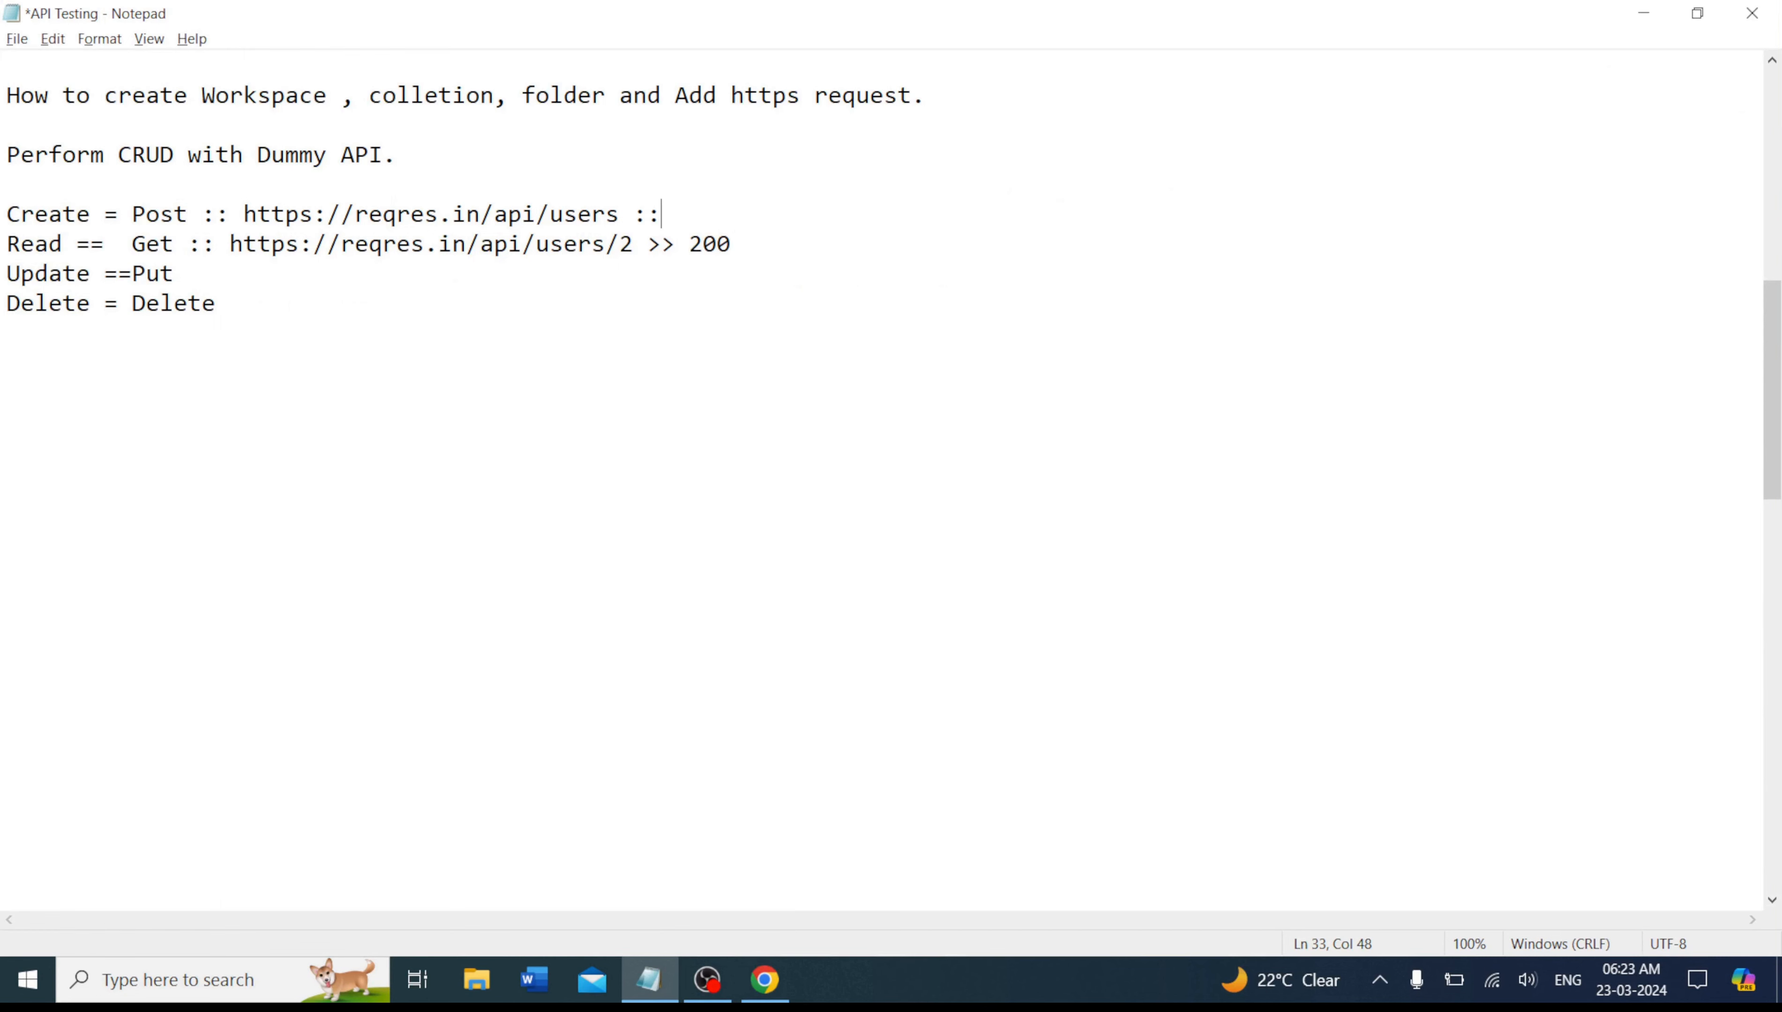
key(BackSpace)
key(BackSpace)
text(>>)
Look up the POST Create response code on the Reqres page and add 201 to the Create line in Notepad.
key(alt+Tab)
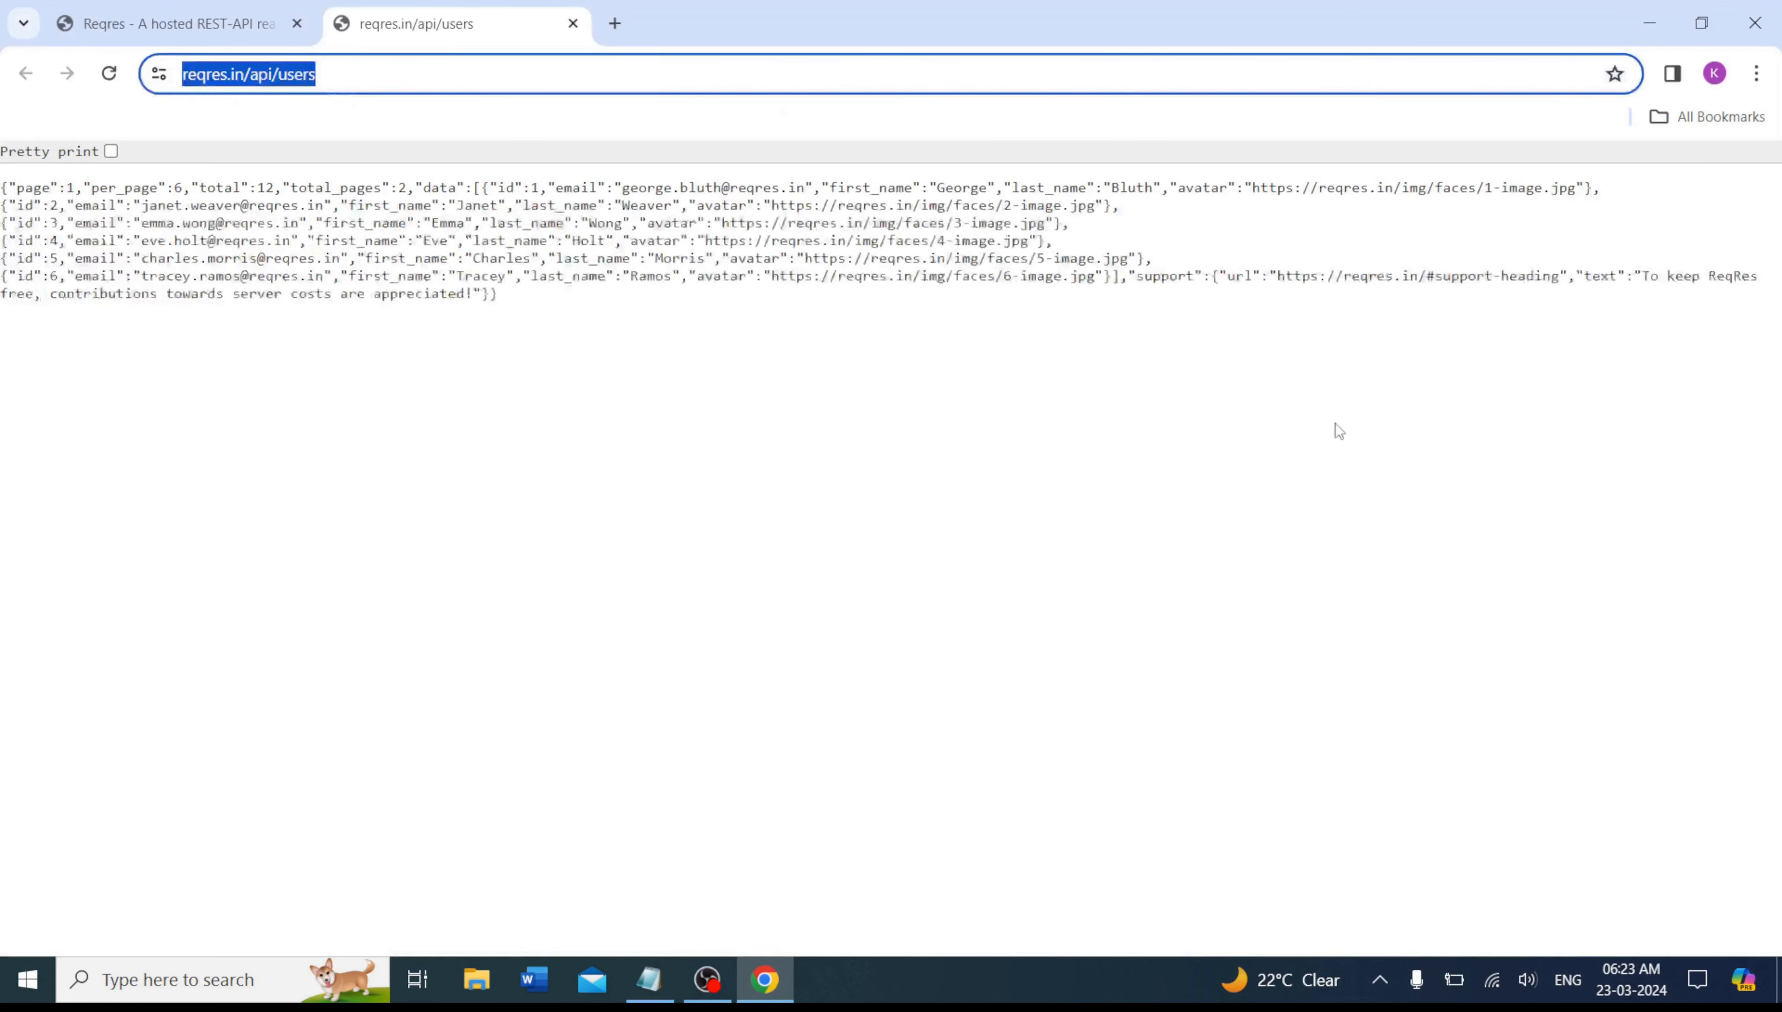
click(151, 28)
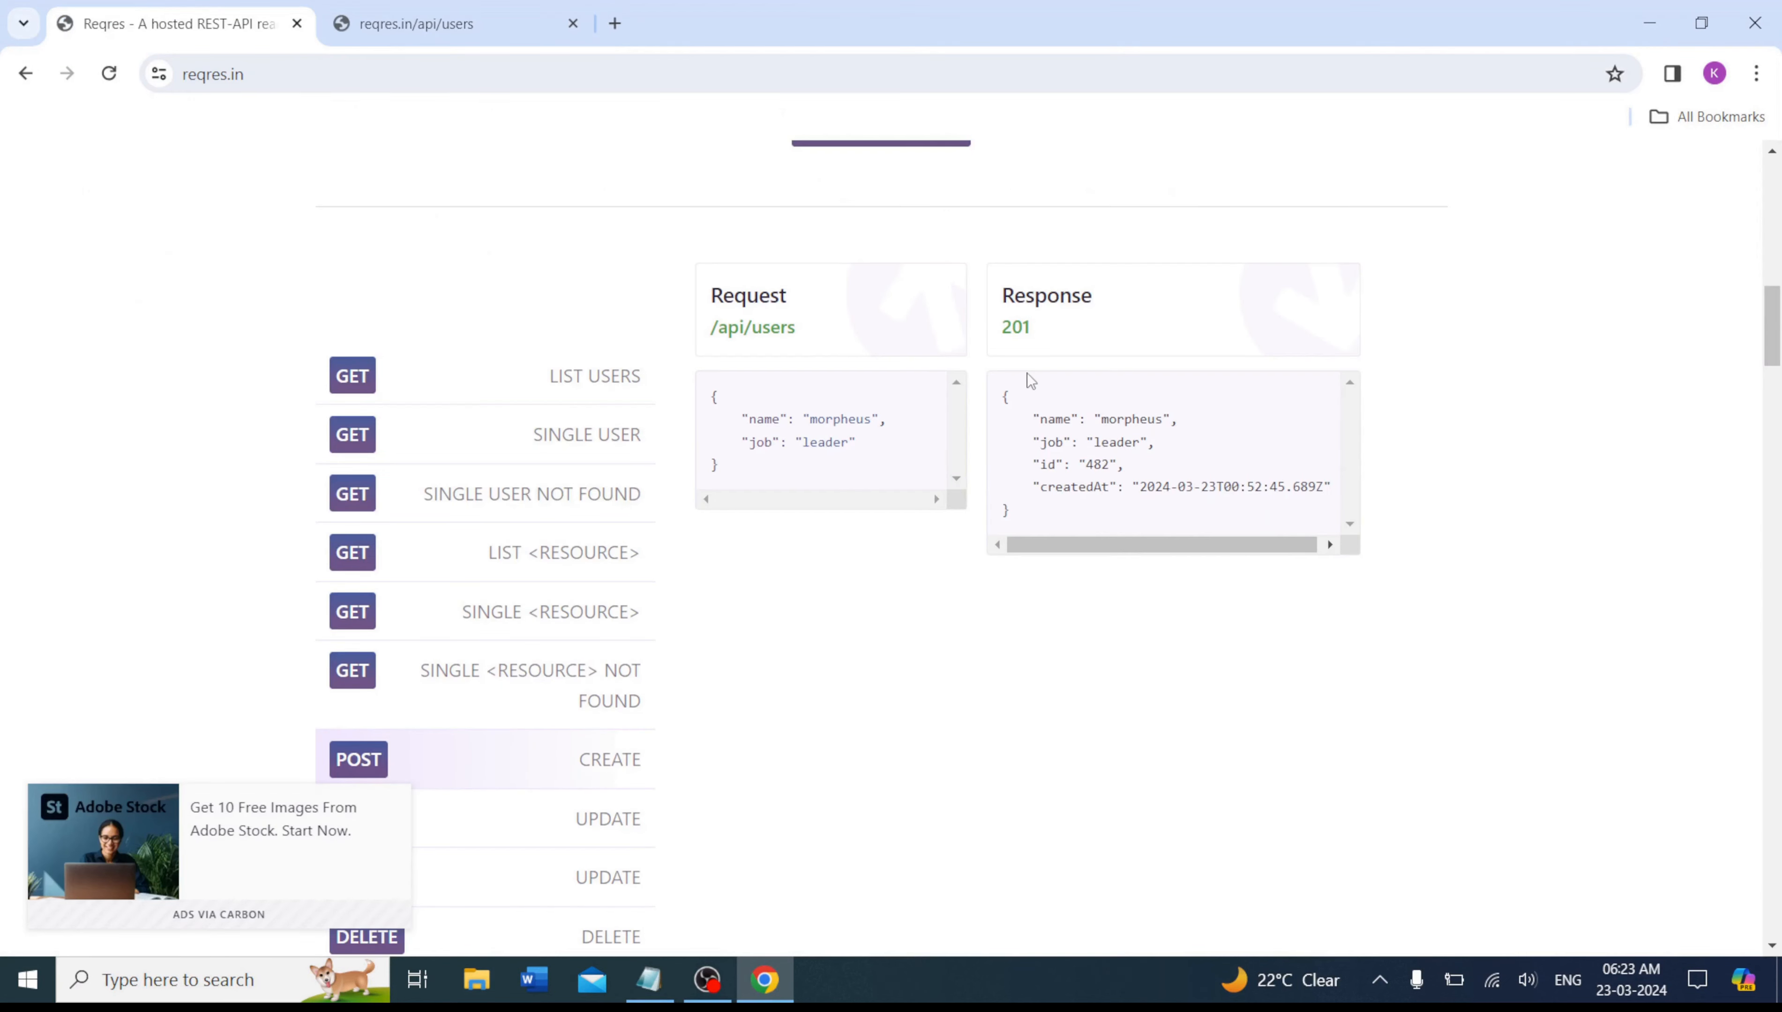
drag(998, 344, 1095, 332)
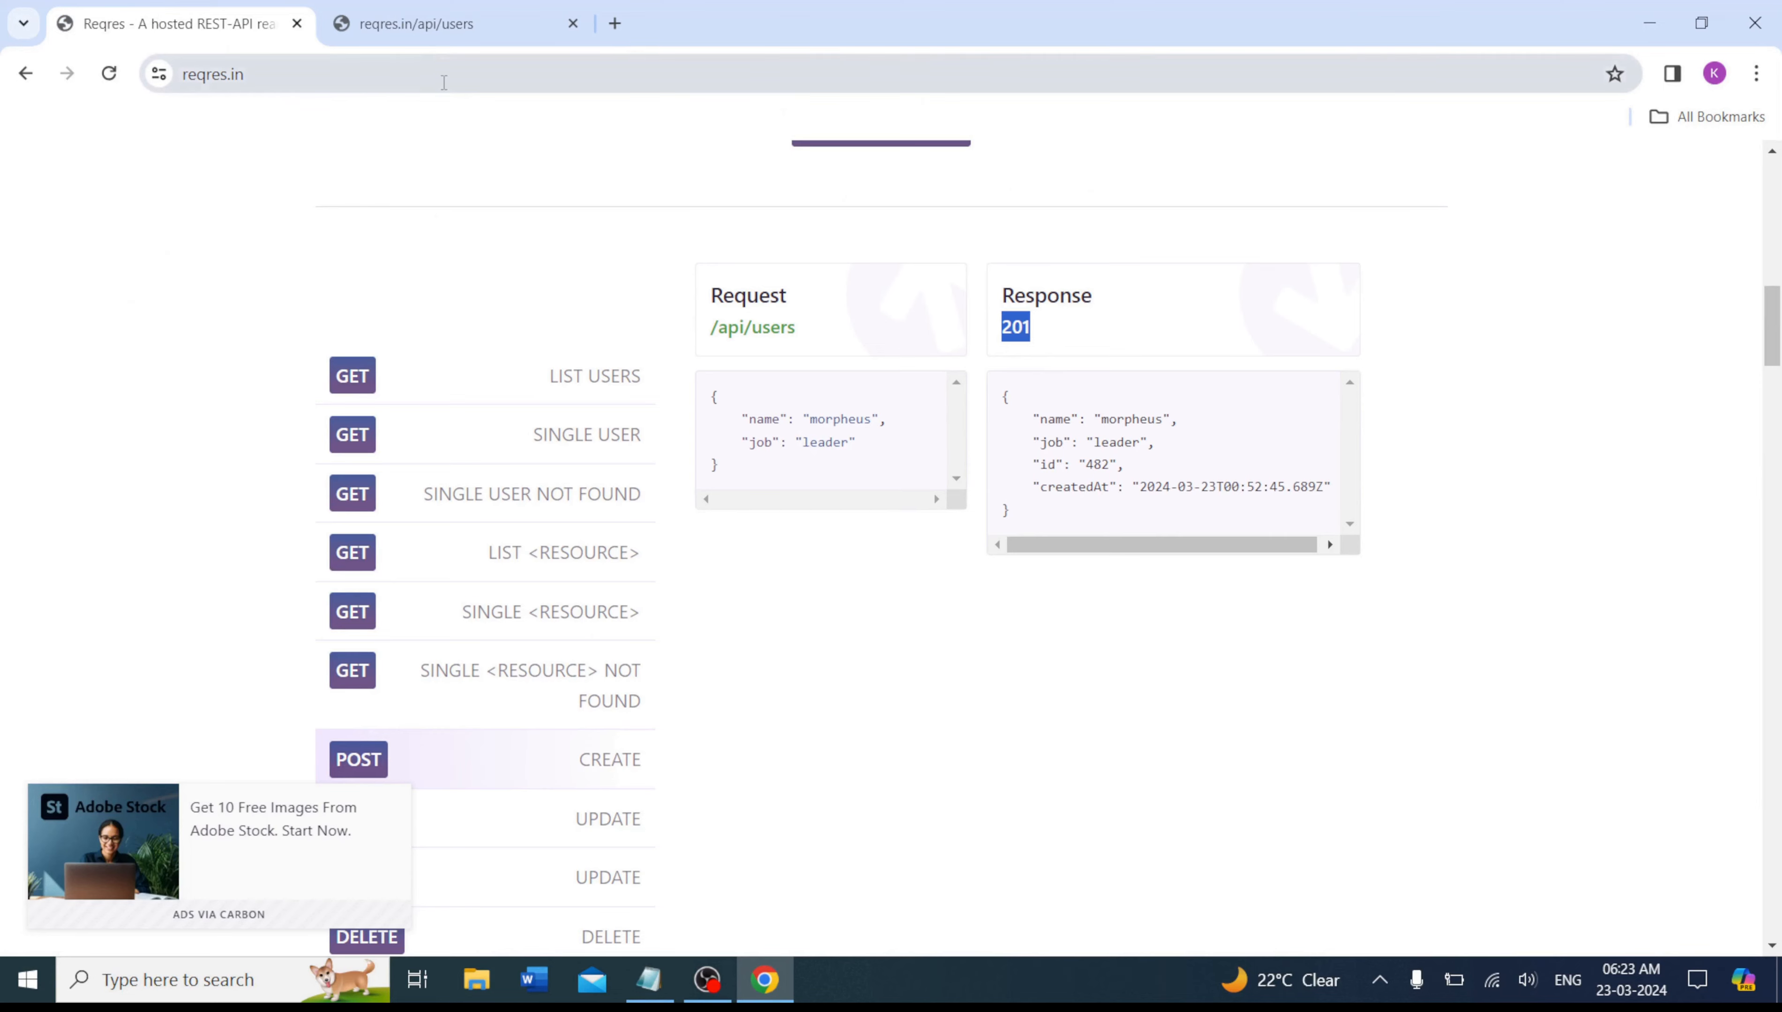
key(alt+Tab)
text(2)
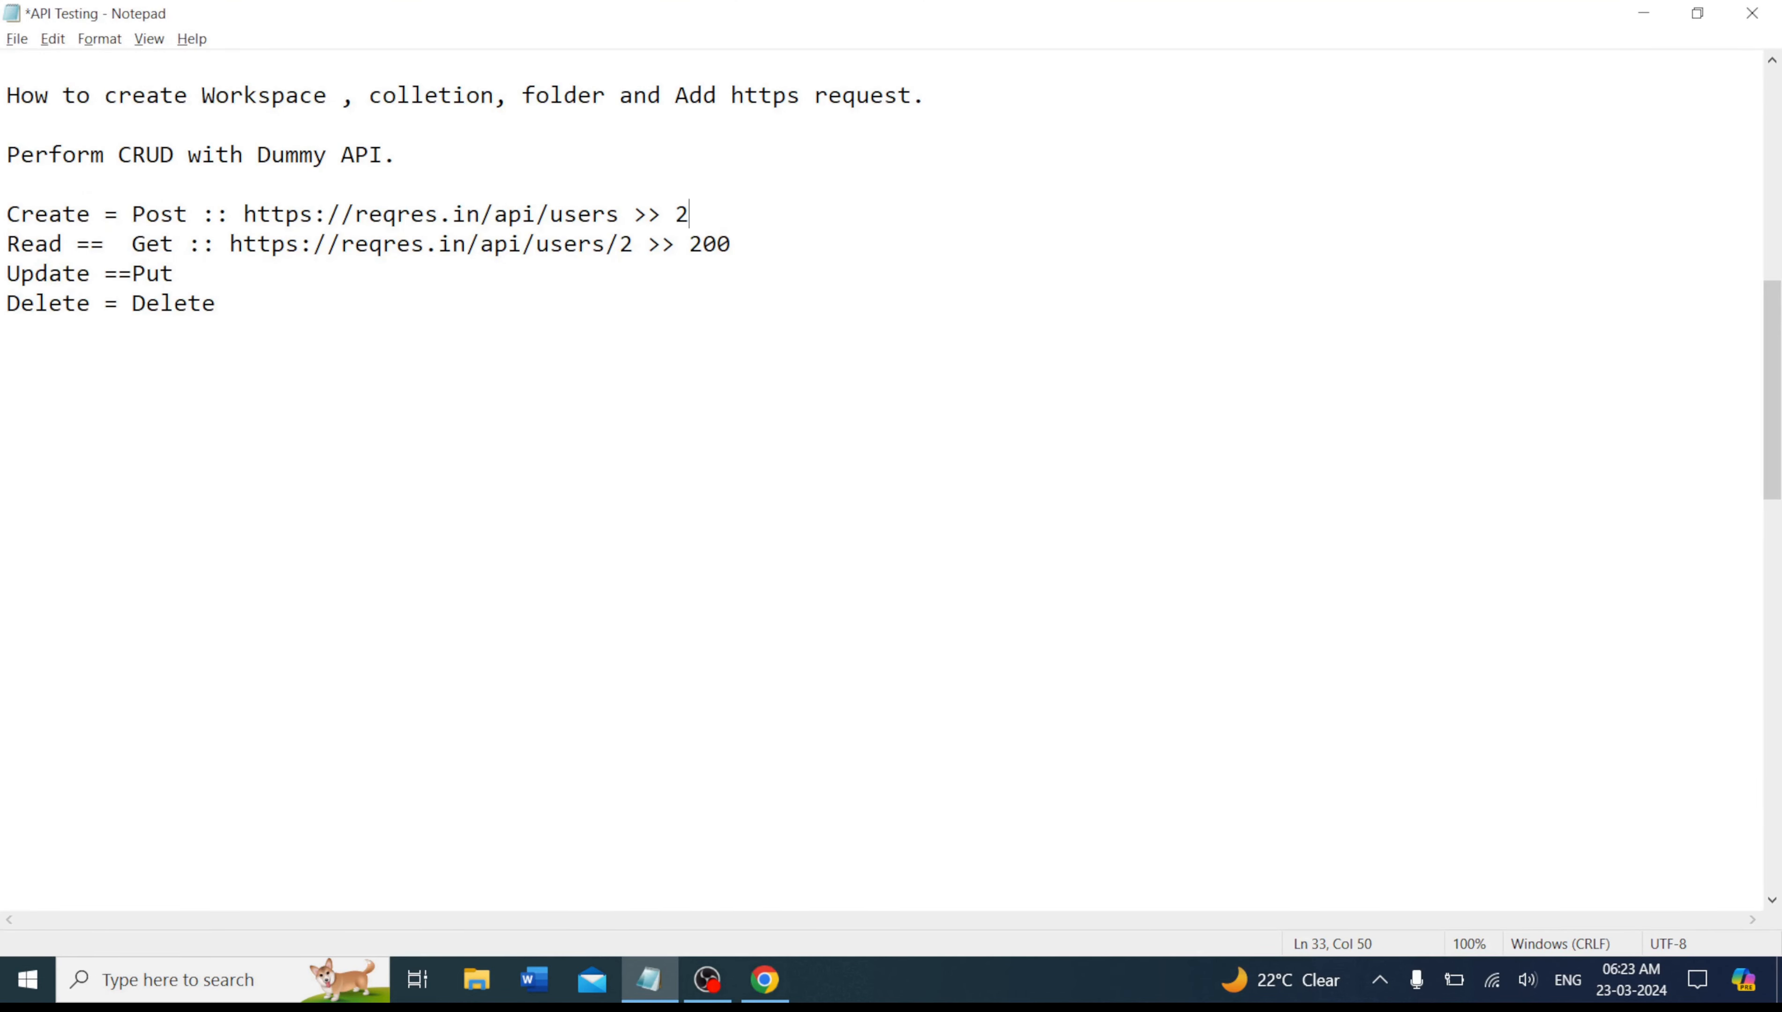
text(01 ())
key(BackSpace)
key(BackSpace)
Insert four blank lines below the Create line and place the cursor on the first of them.
key(Return)
key(Return)
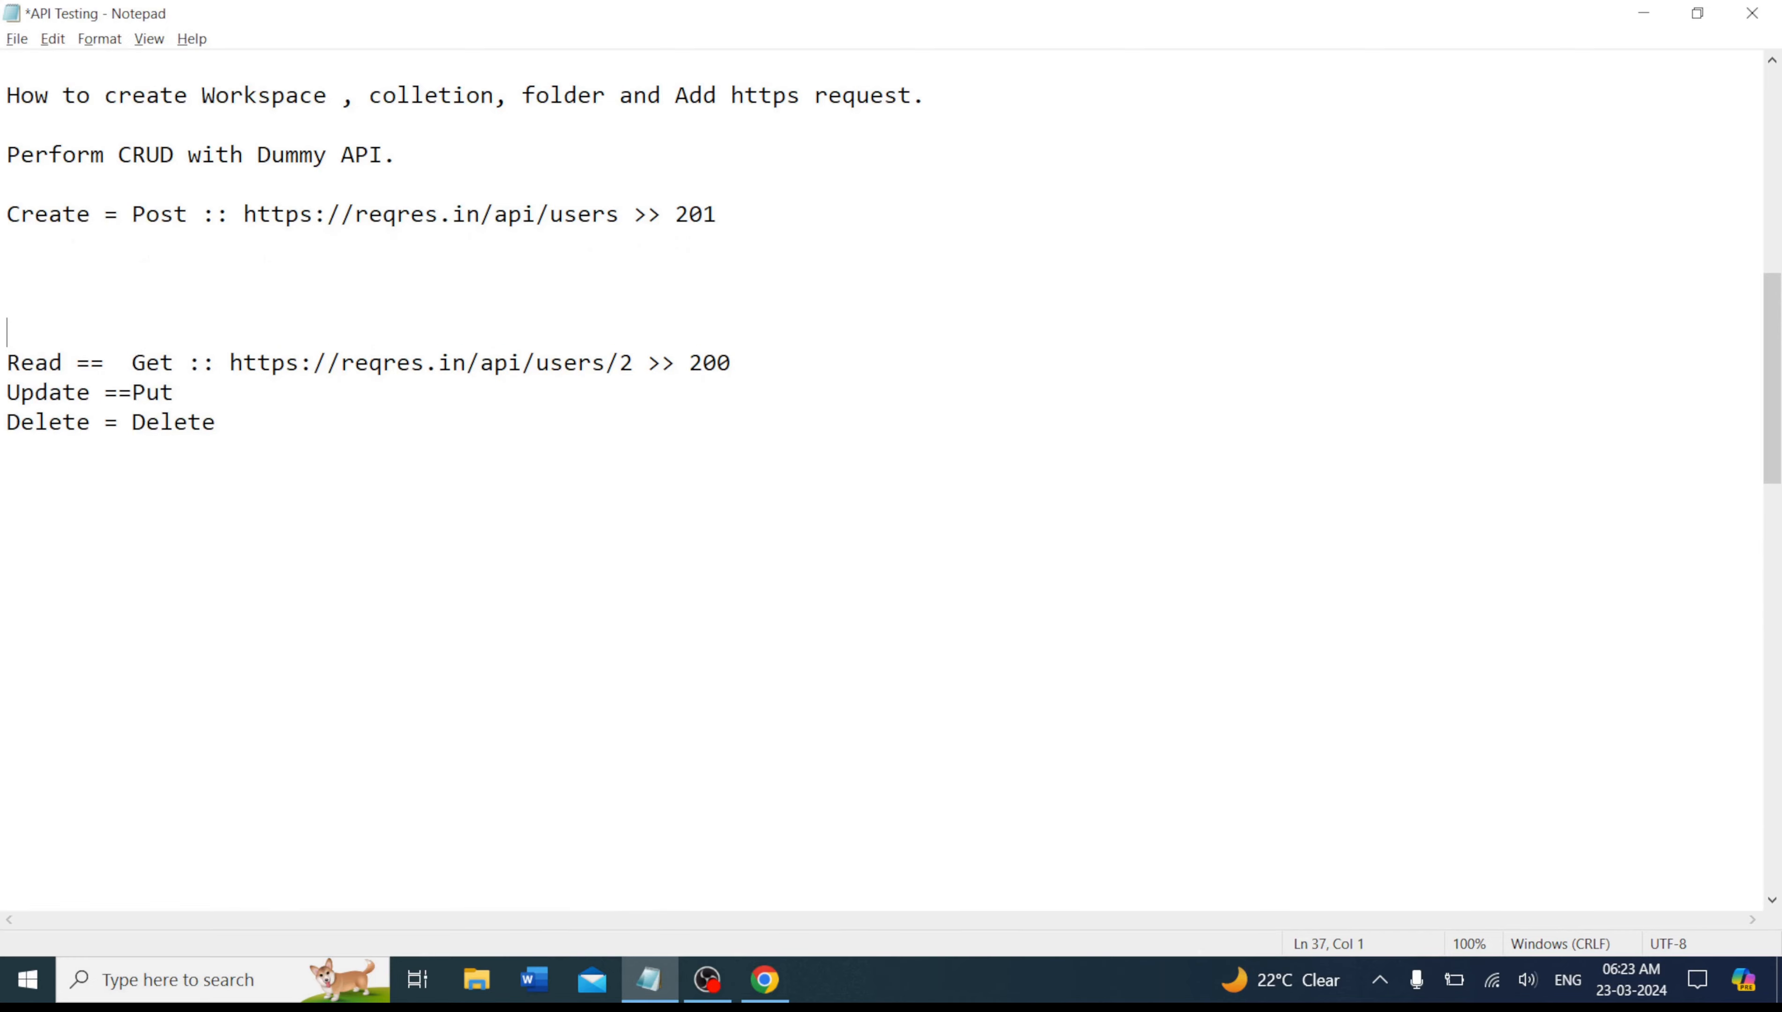
key(Up)
key(Up)
key(Up)
On the Reqres page in Chrome, compare the GET Single User, POST Create, PUT, PATCH and DELETE samples for request bodies and response codes.
key(alt+Tab)
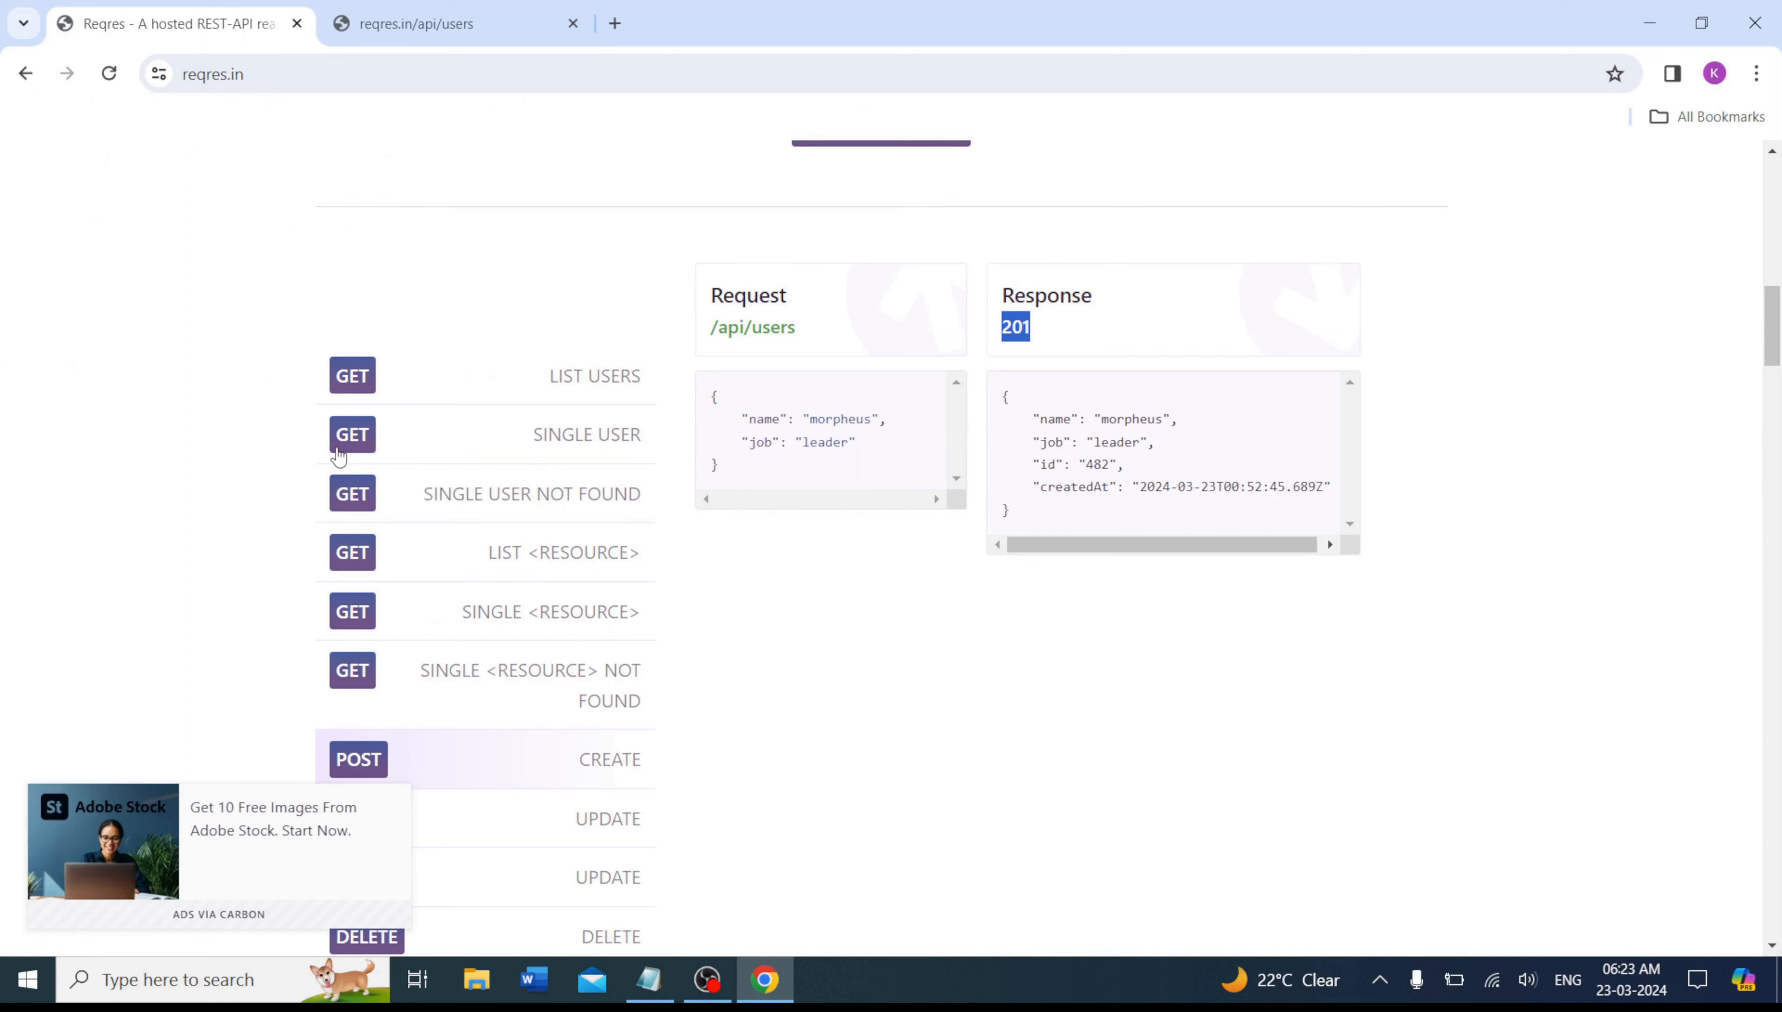
click(353, 435)
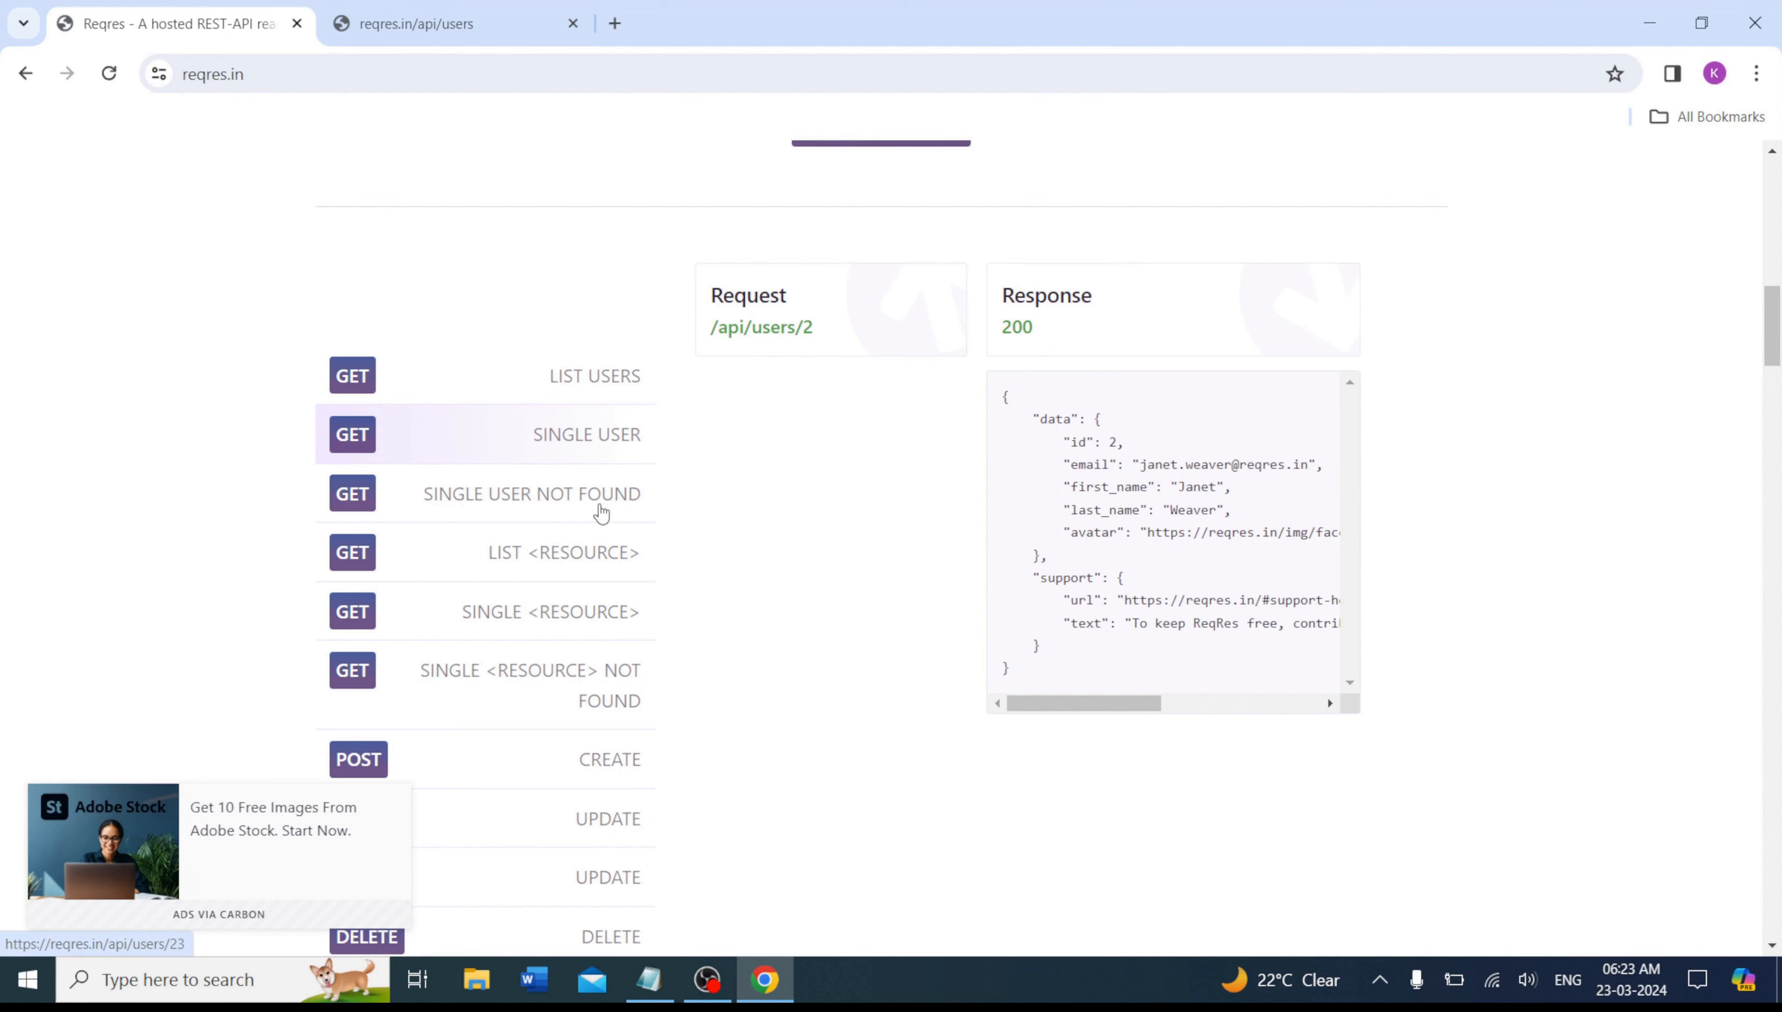
click(578, 764)
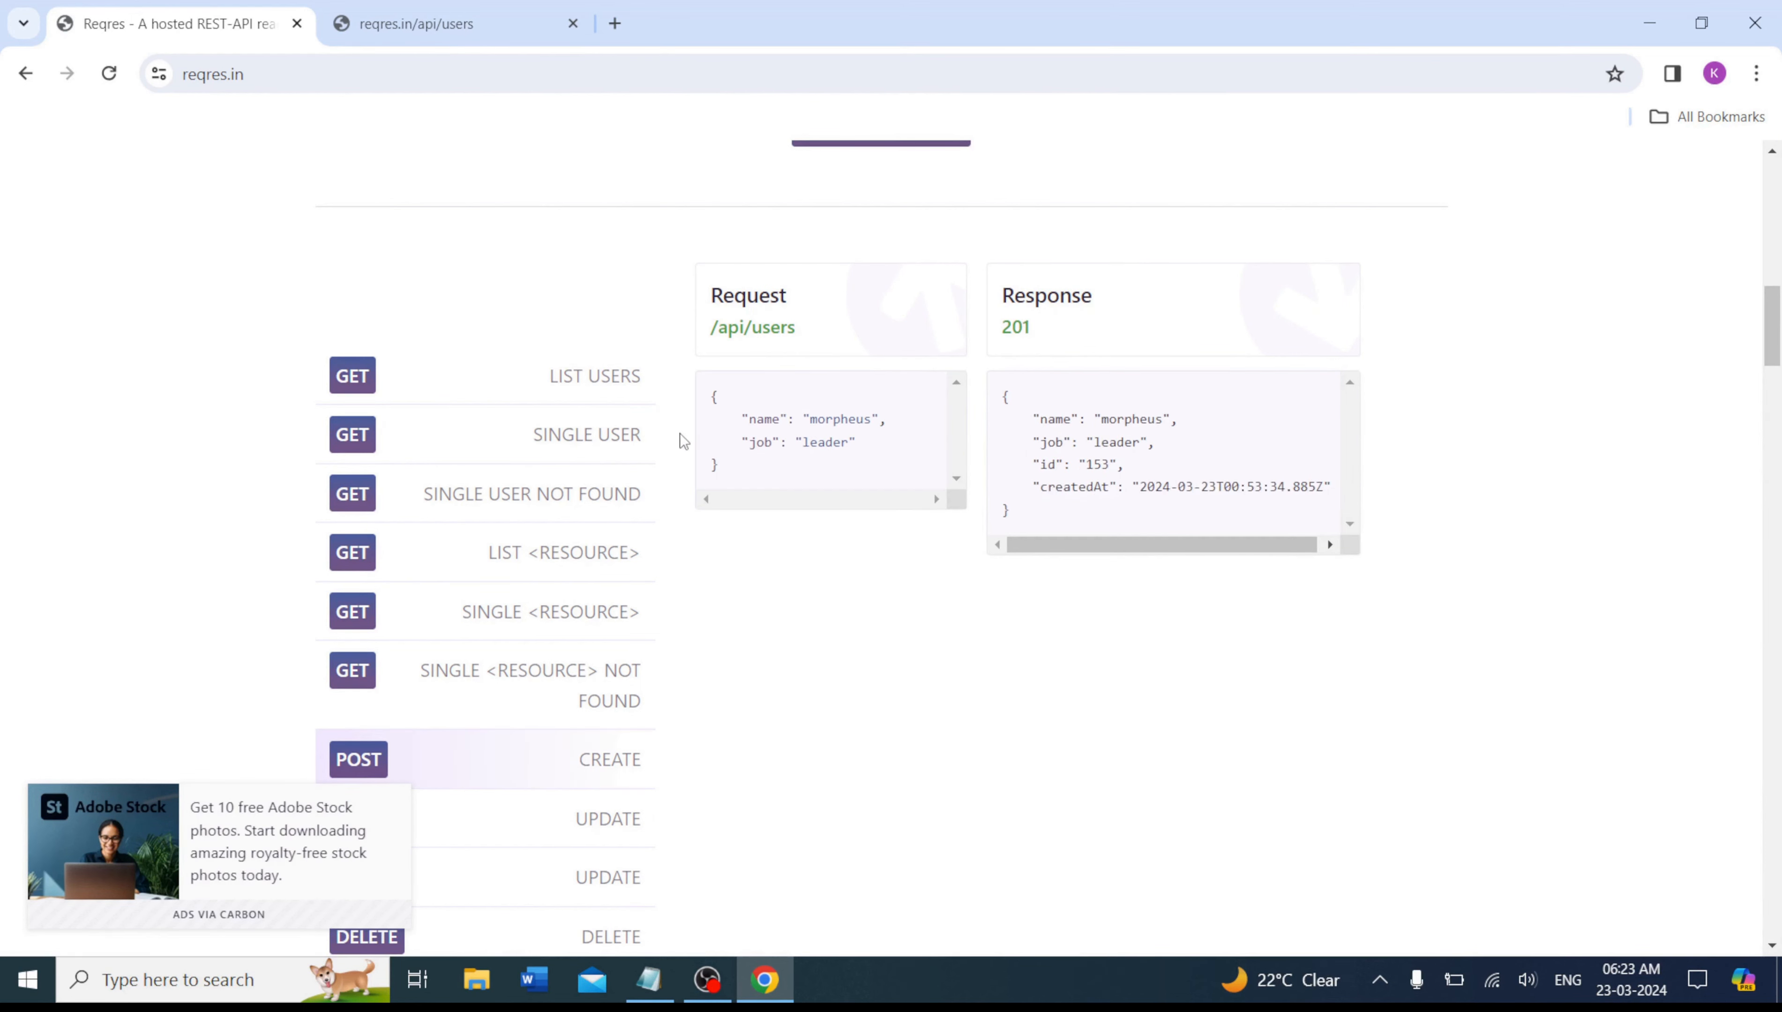
drag(710, 397, 728, 491)
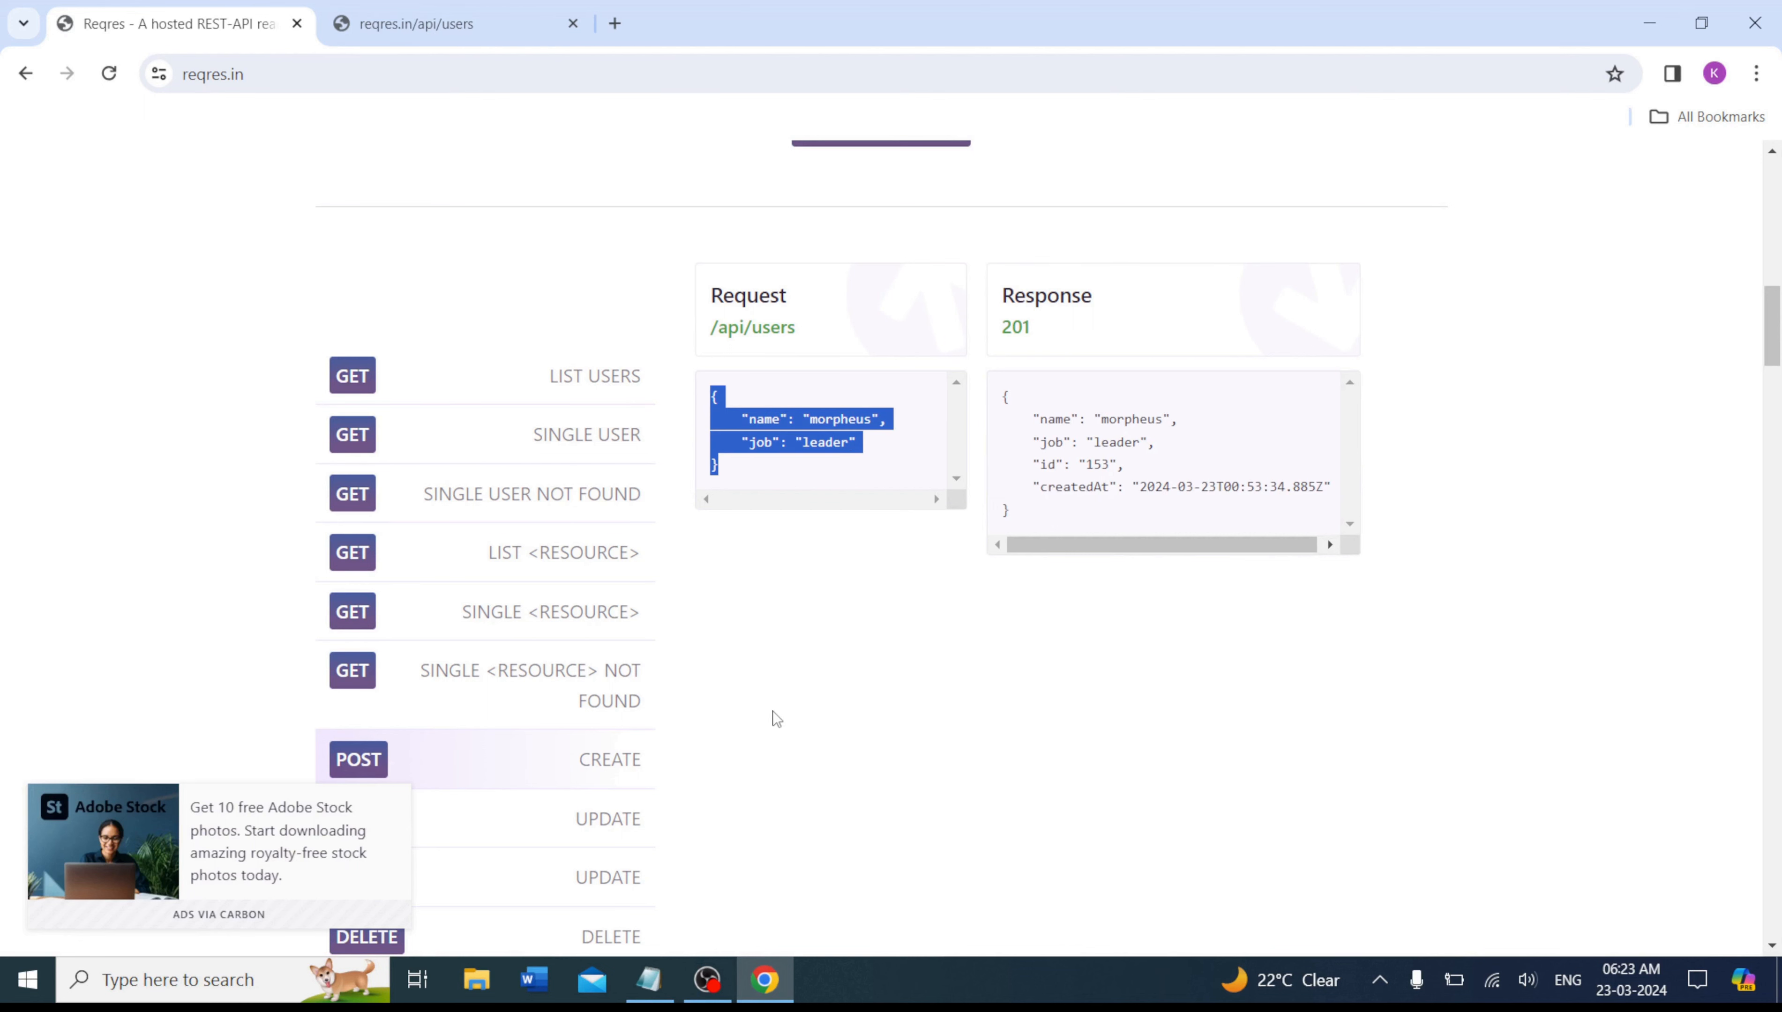
click(798, 735)
scroll(799, 736, down, 3)
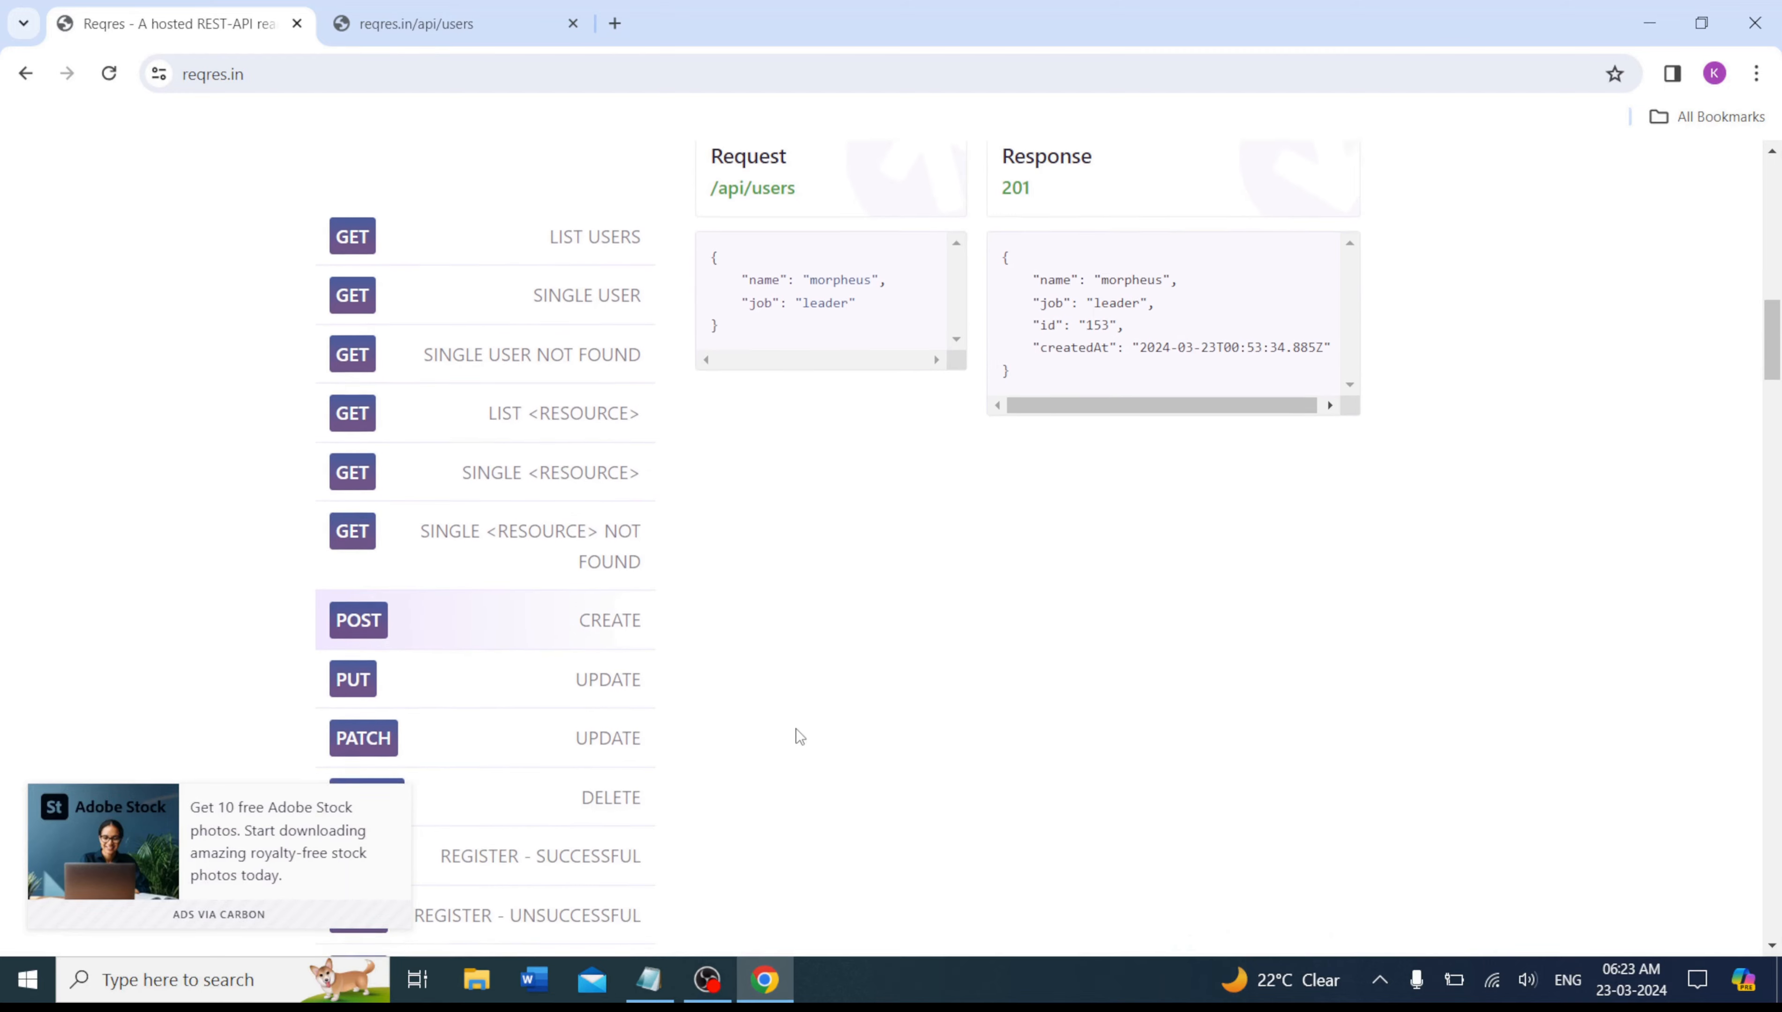
click(586, 647)
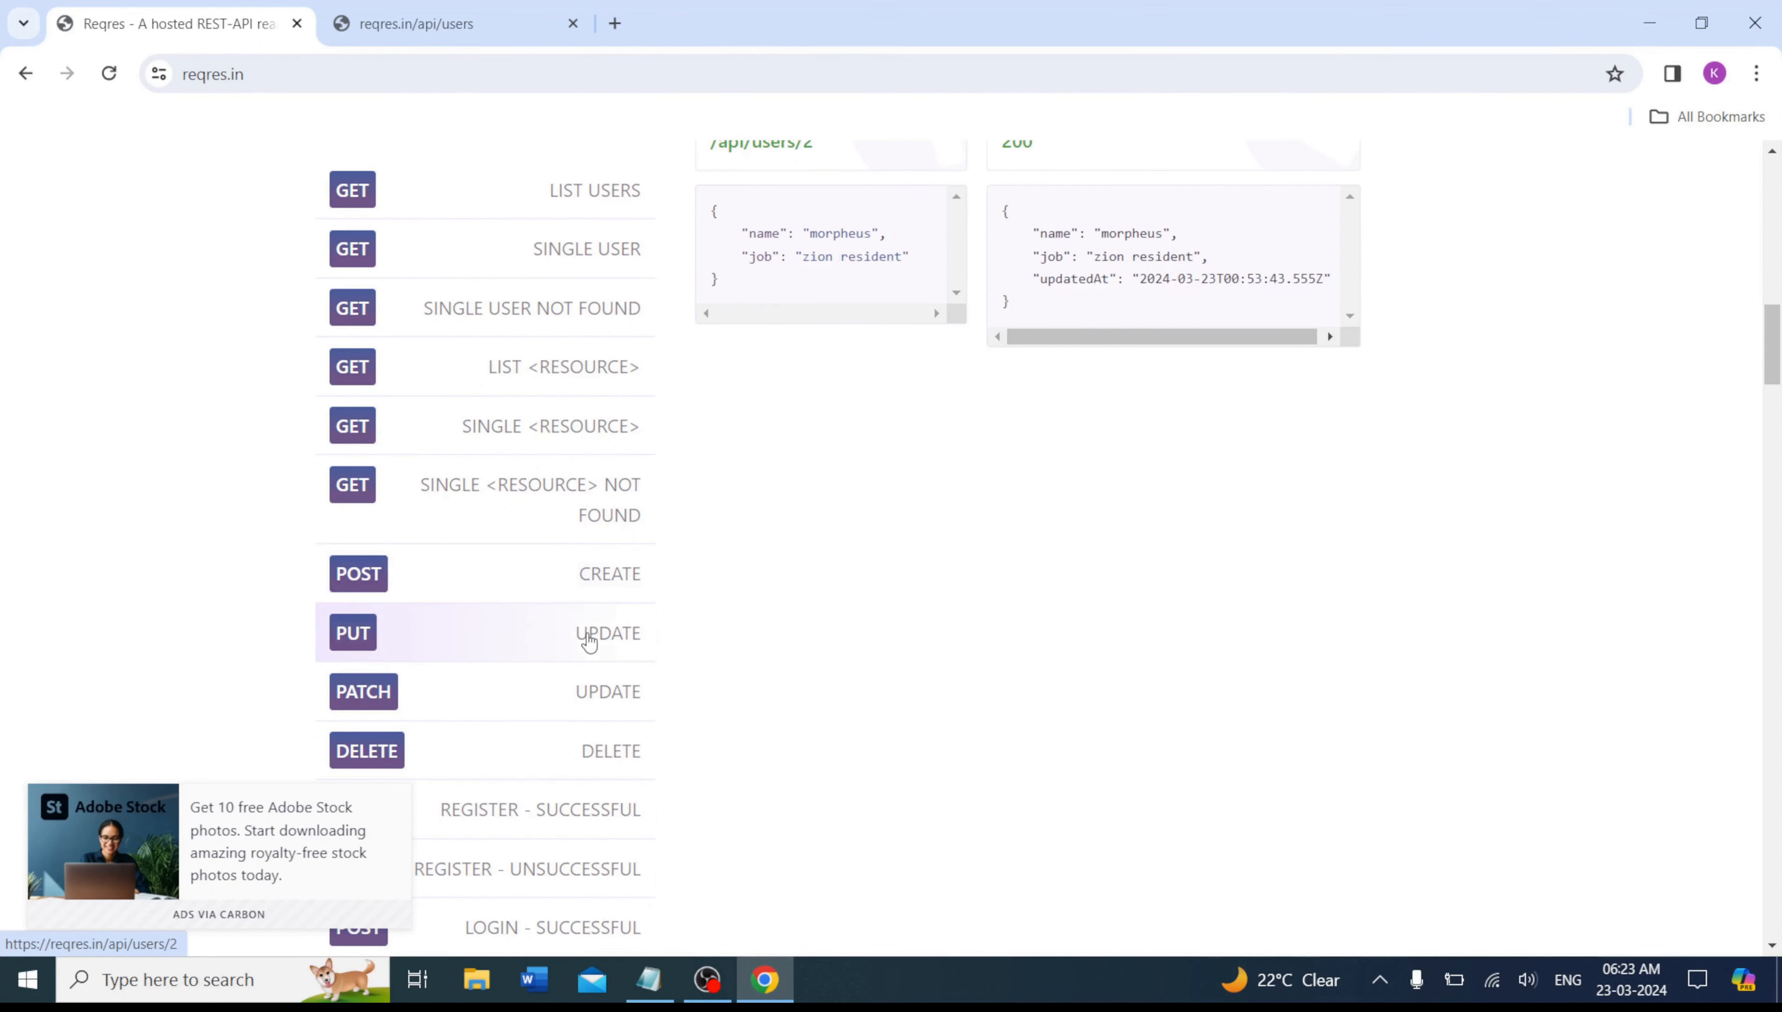
click(592, 711)
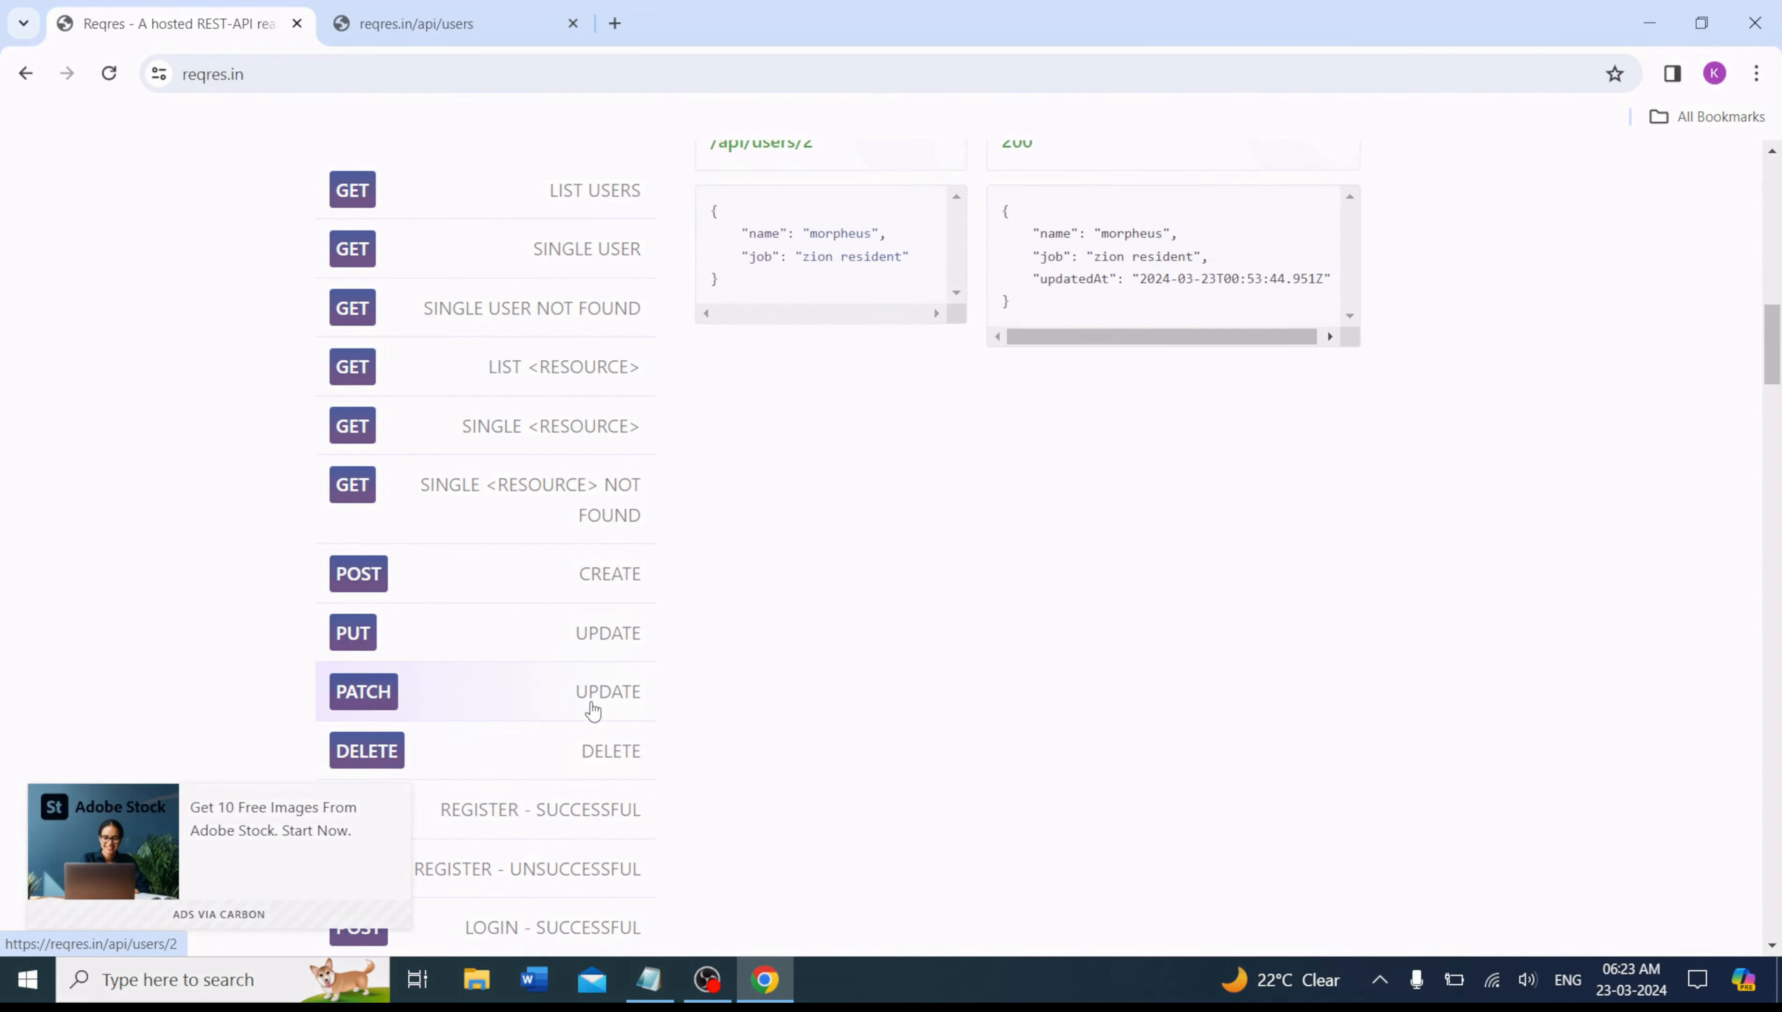
click(587, 769)
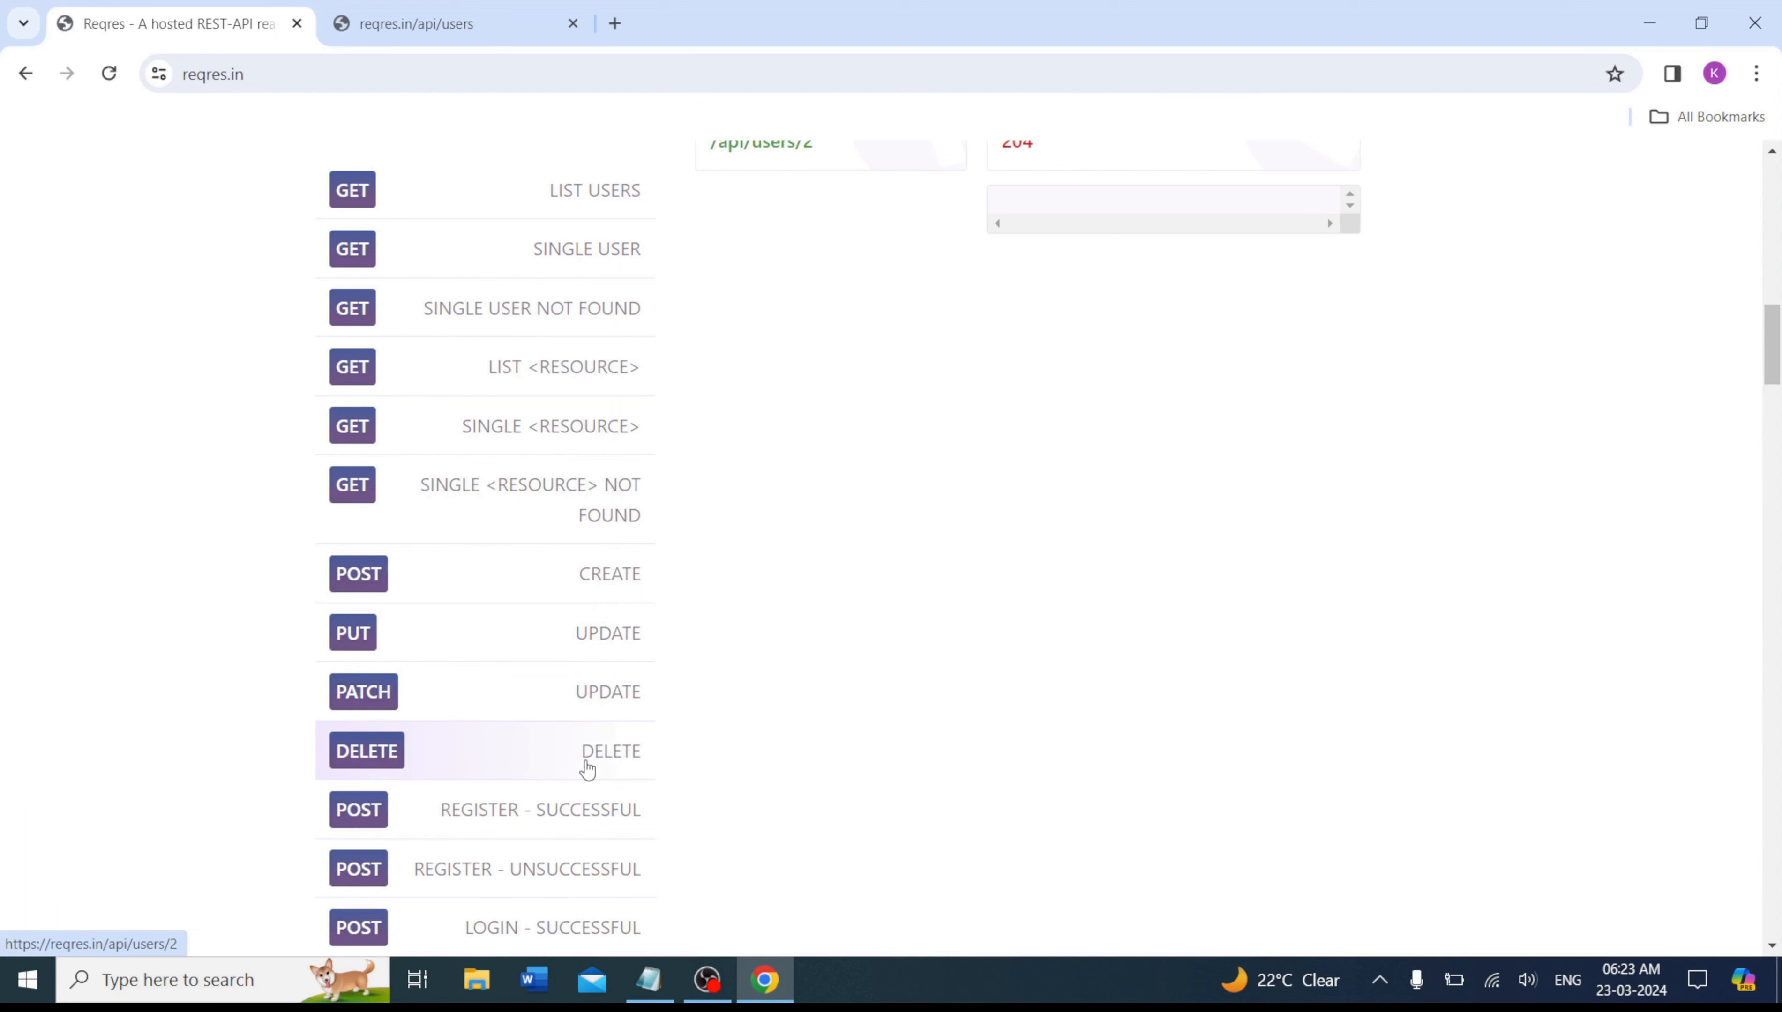
scroll(587, 770, up, 2)
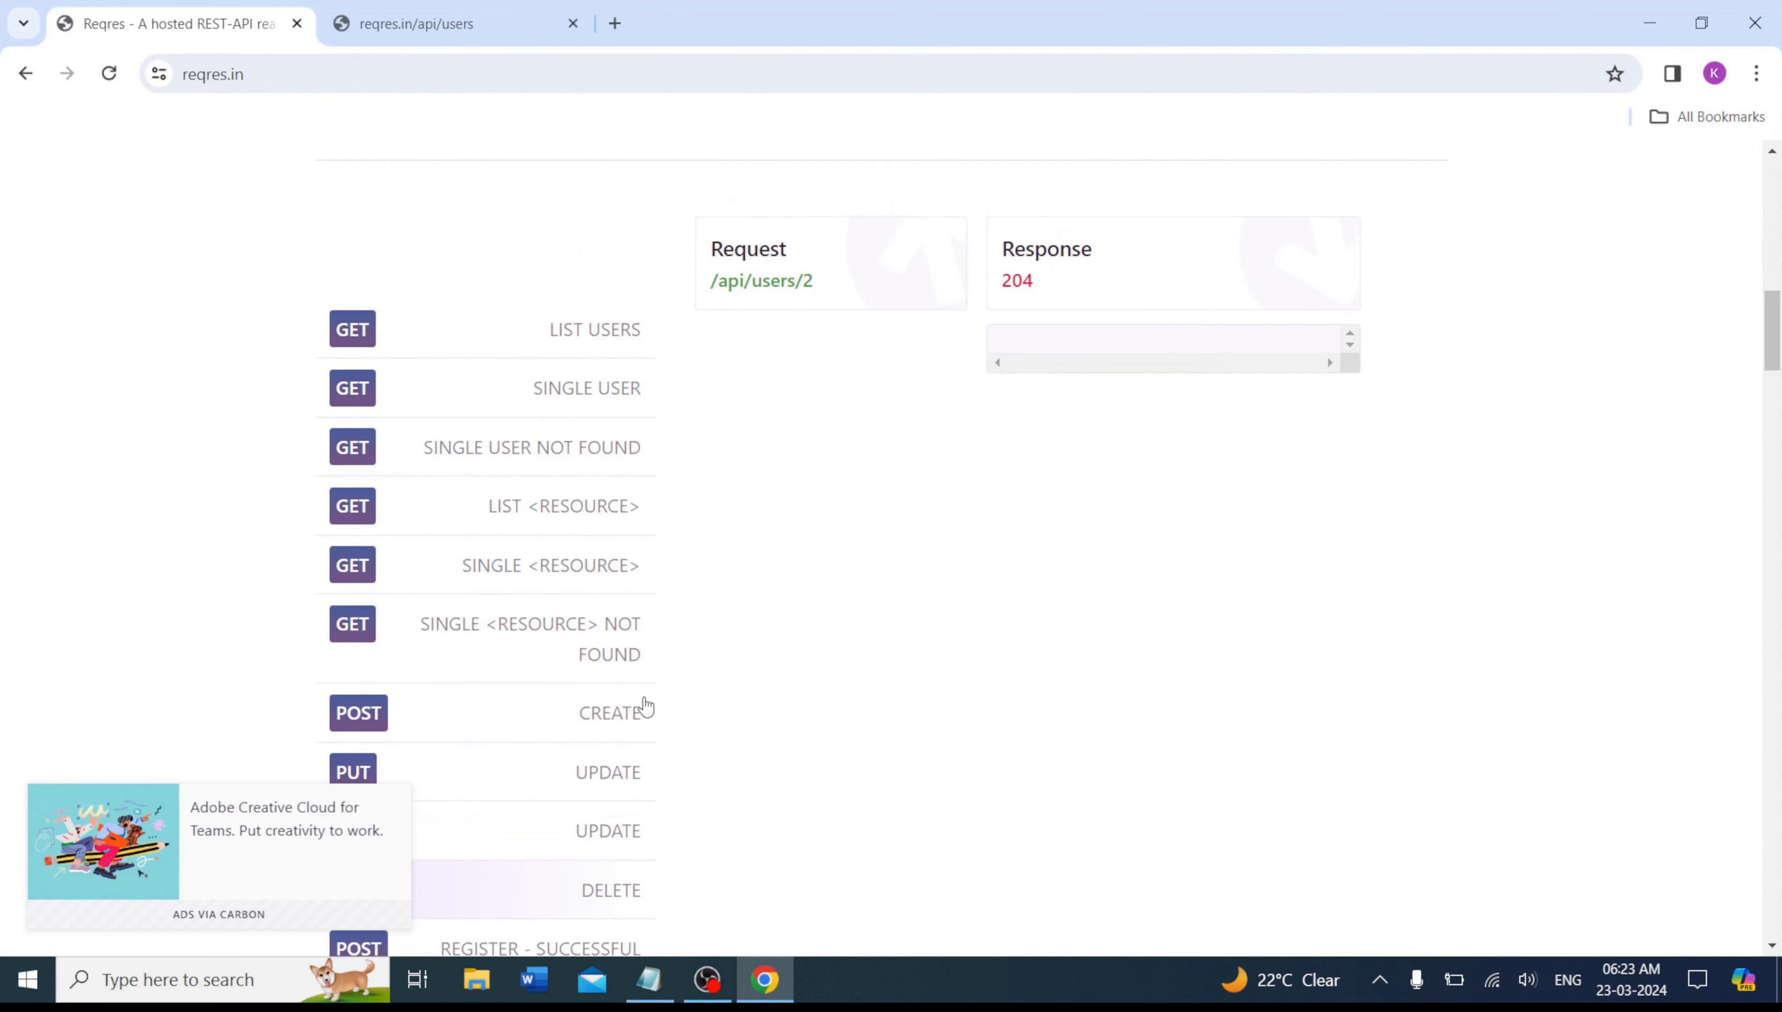
Copy the POST Create sample's JSON request body and paste it below the Create line in Notepad, leaving one blank line between.
click(540, 723)
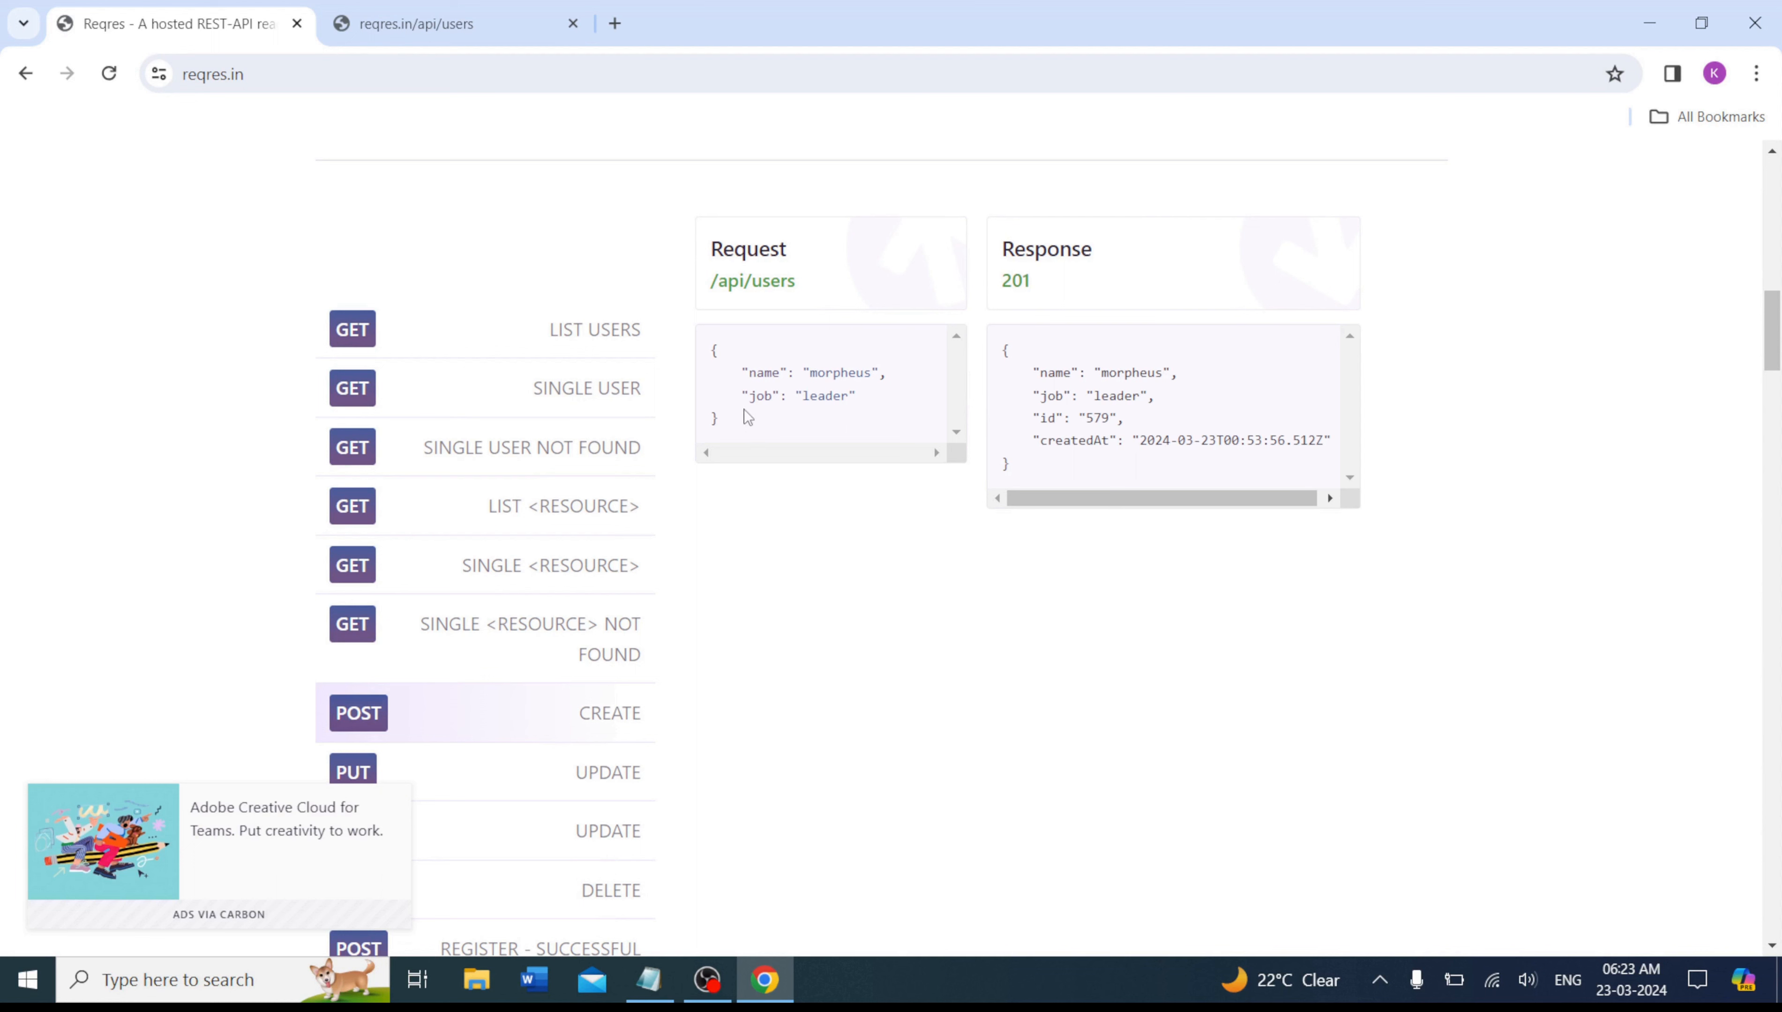
drag(748, 419, 707, 329)
key(ctrl+c)
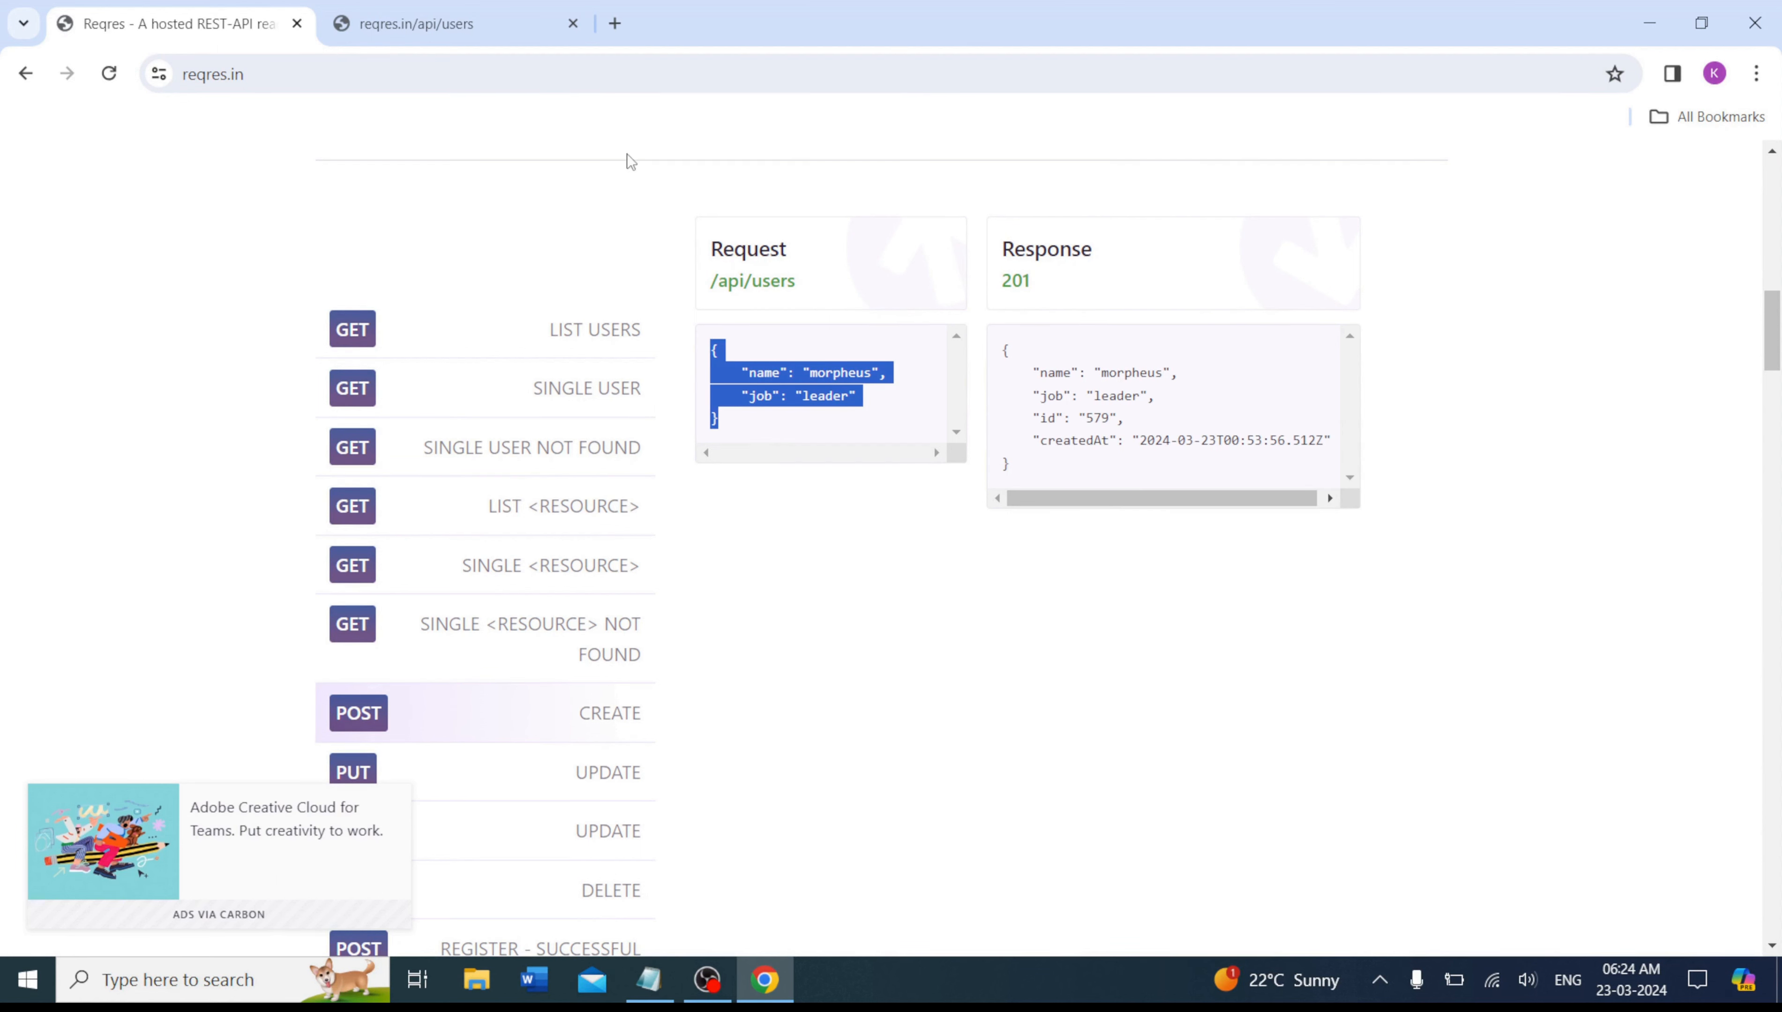
key(alt+Tab)
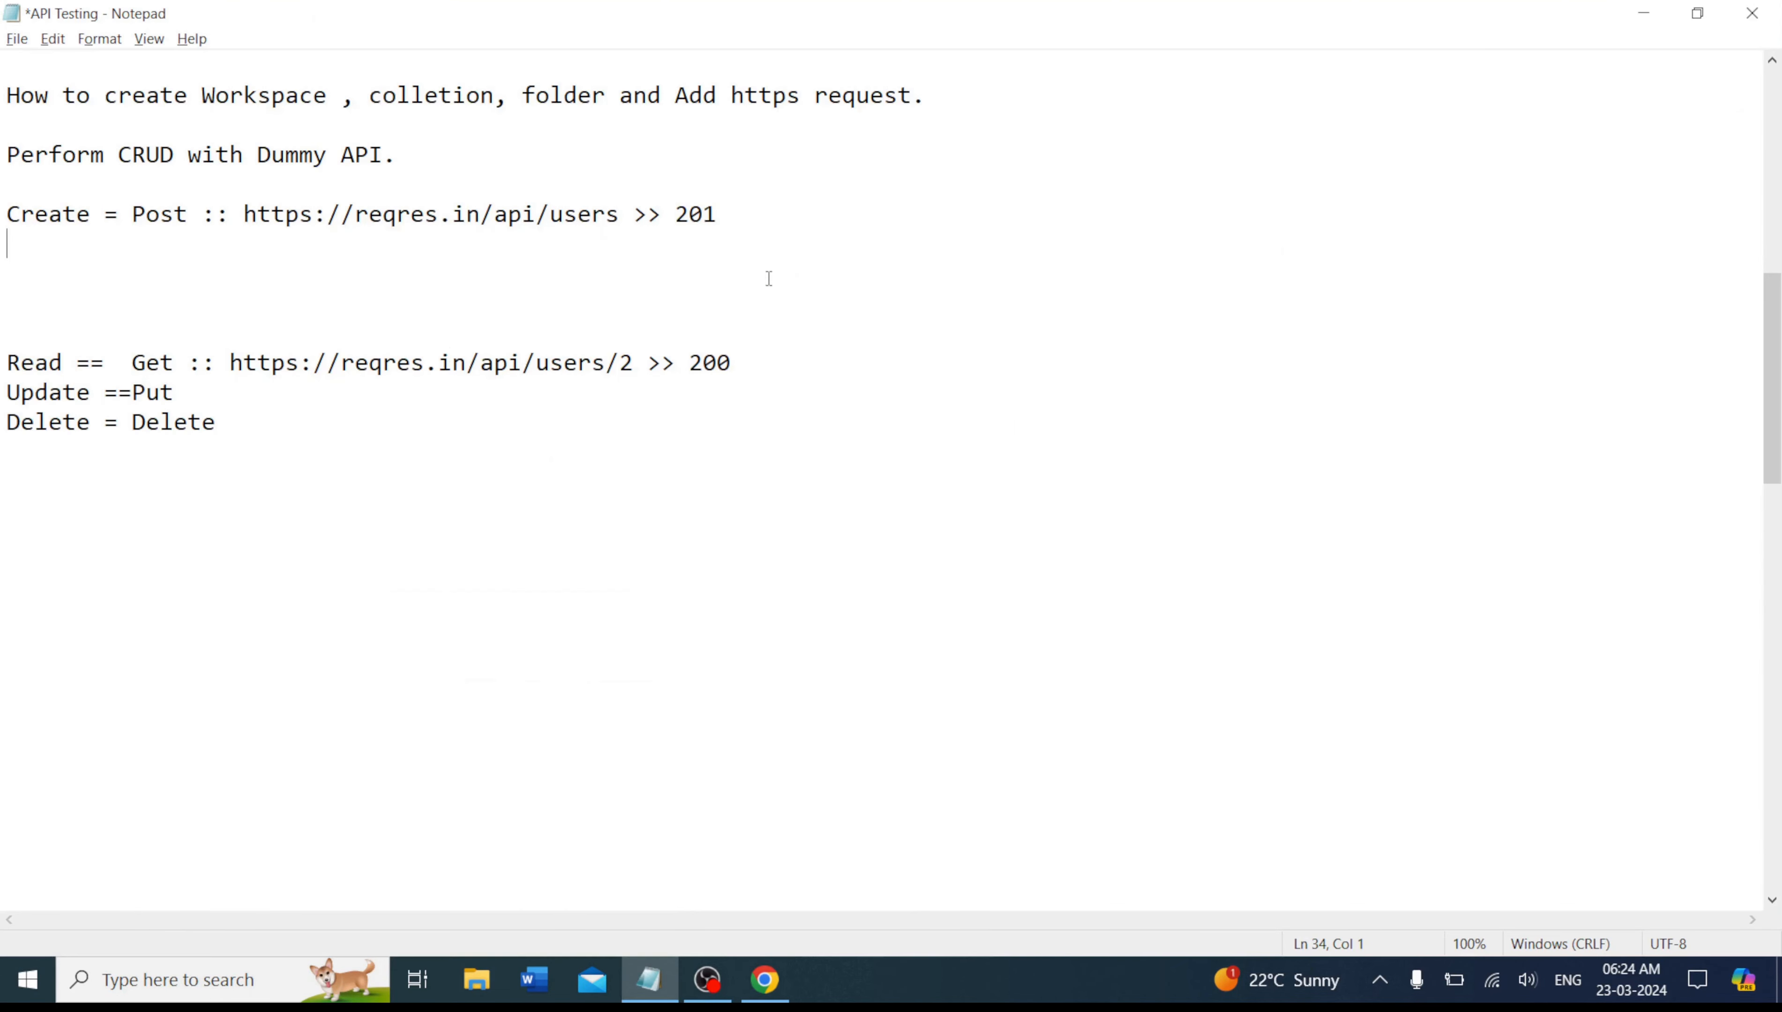
click(97, 274)
key(ctrl+v)
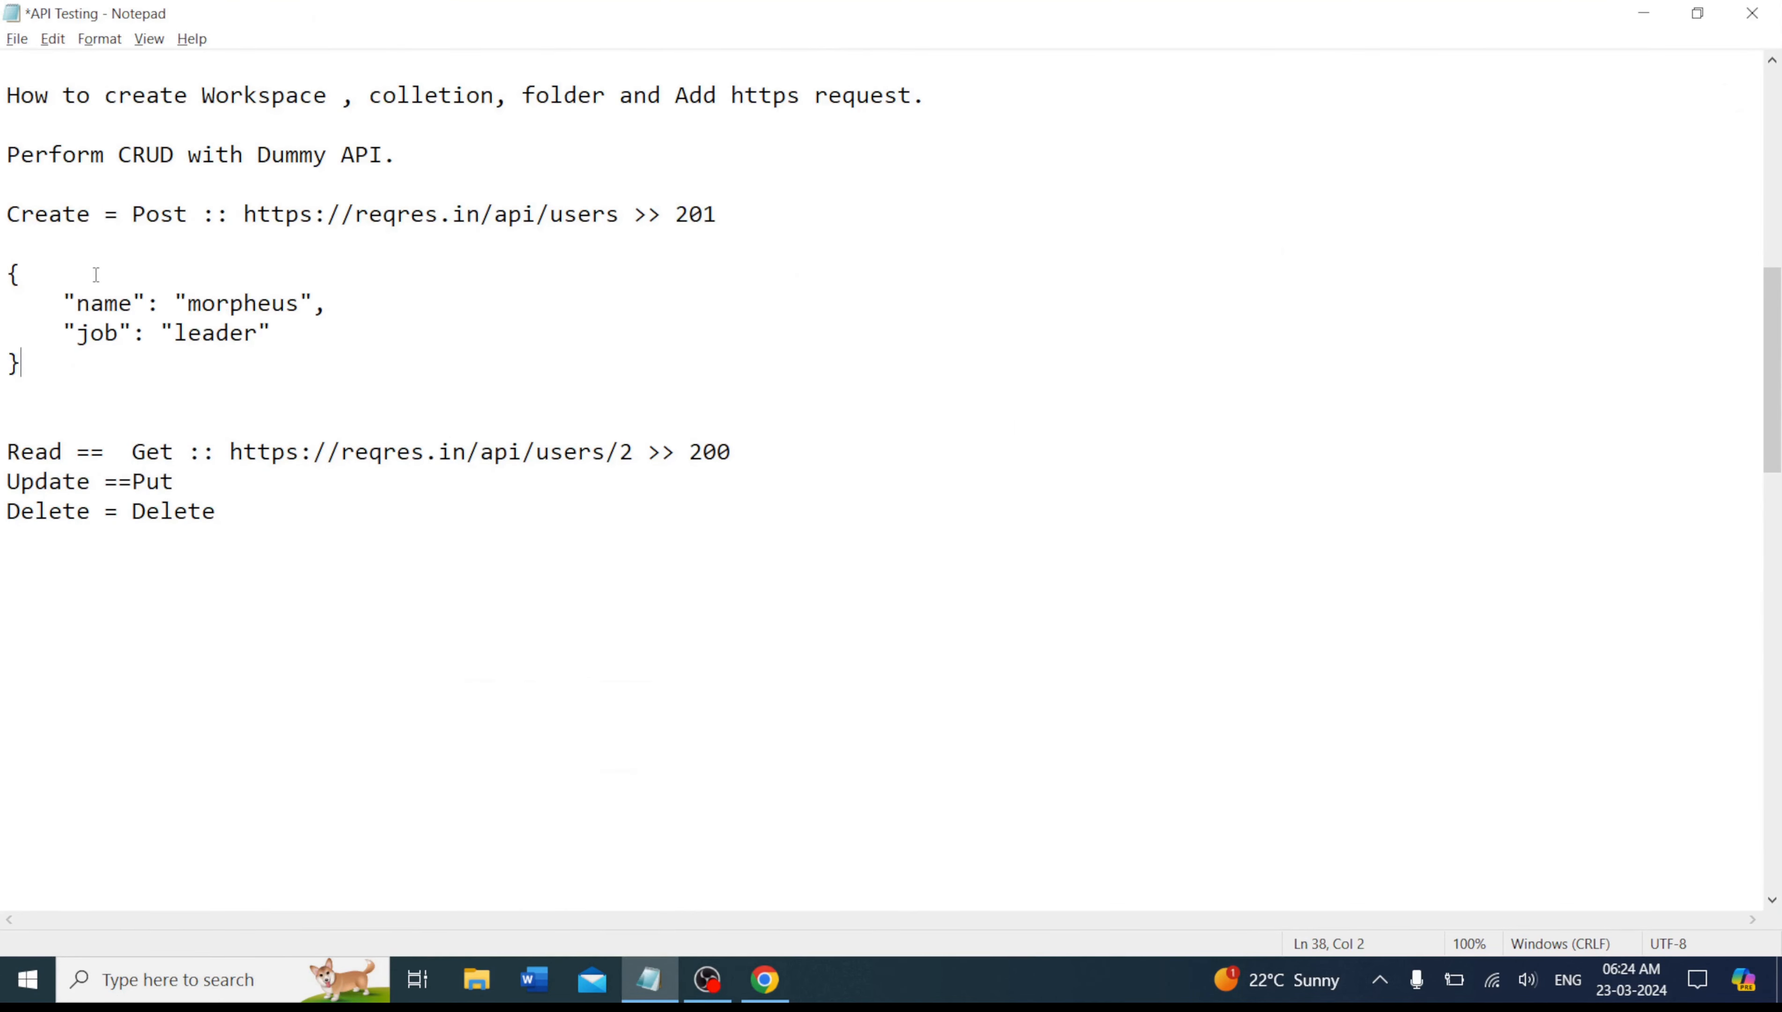
Replace the "name" value in the pasted JSON body with another sample first name, keeping the quotes.
double_click(237, 303)
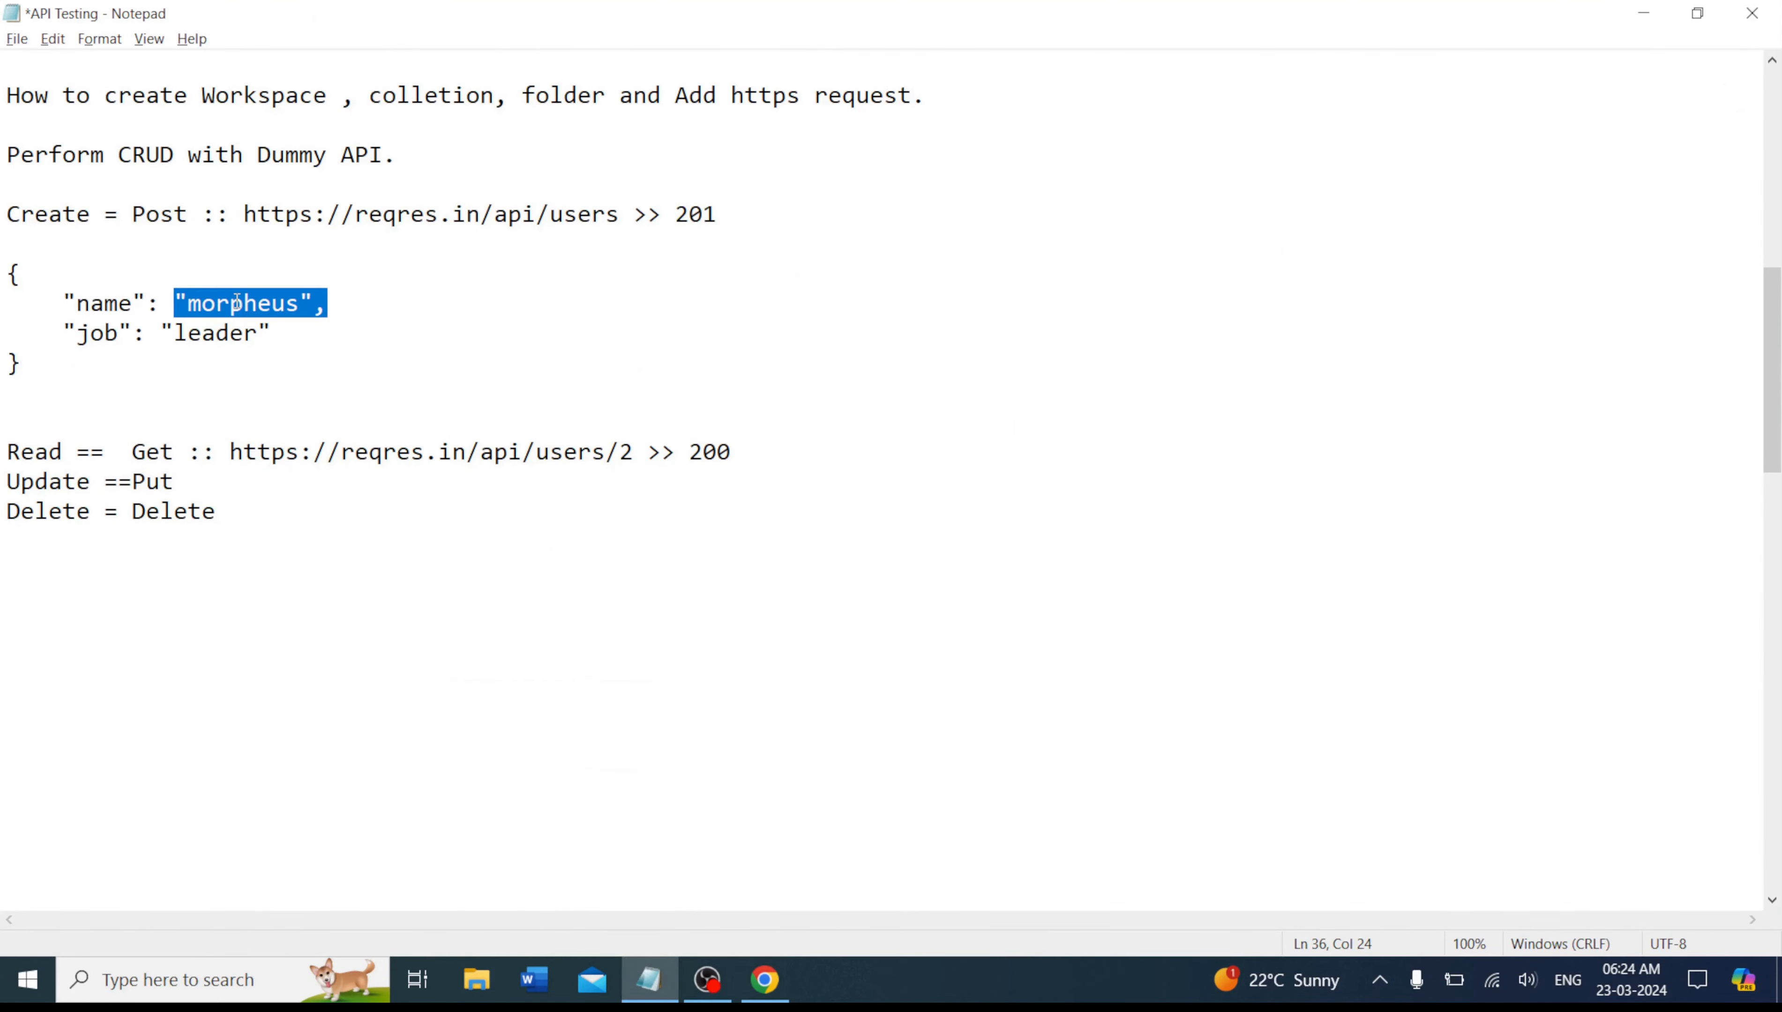
click(237, 303)
drag(304, 303, 192, 300)
text(H)
key(BackSpace)
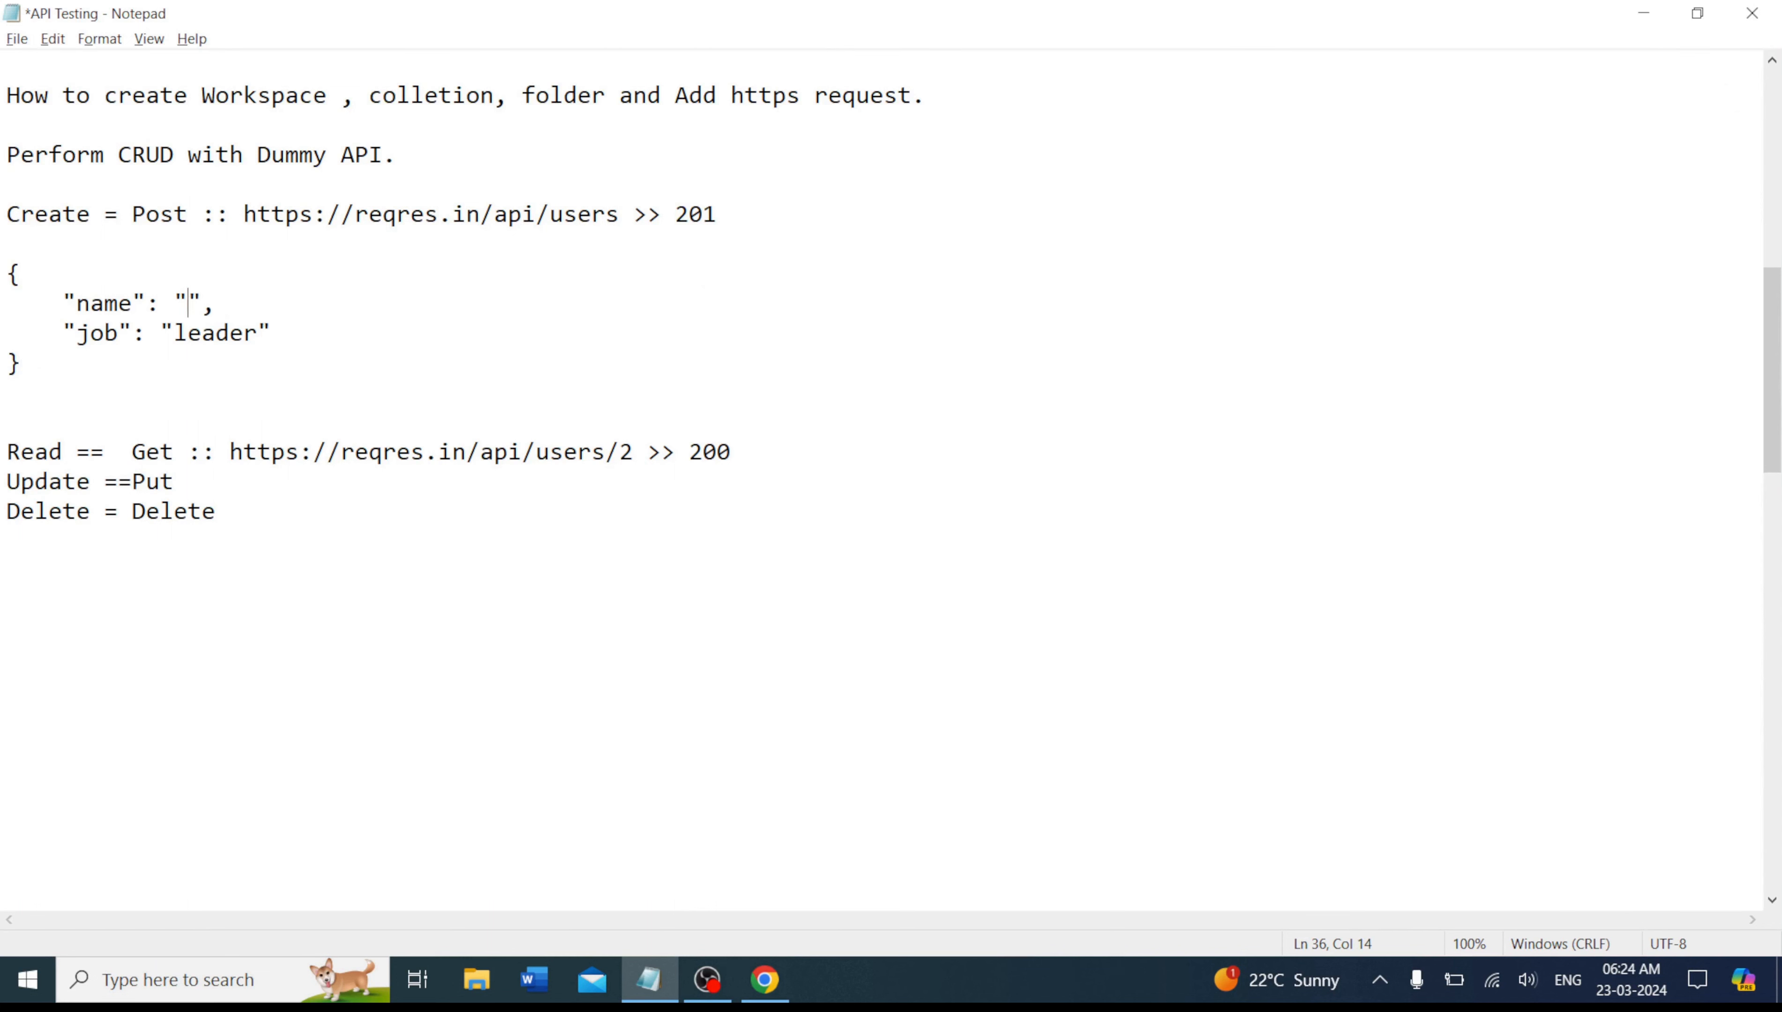
text(John)
Change the "job" value in the JSON body to "Manager".
double_click(200, 330)
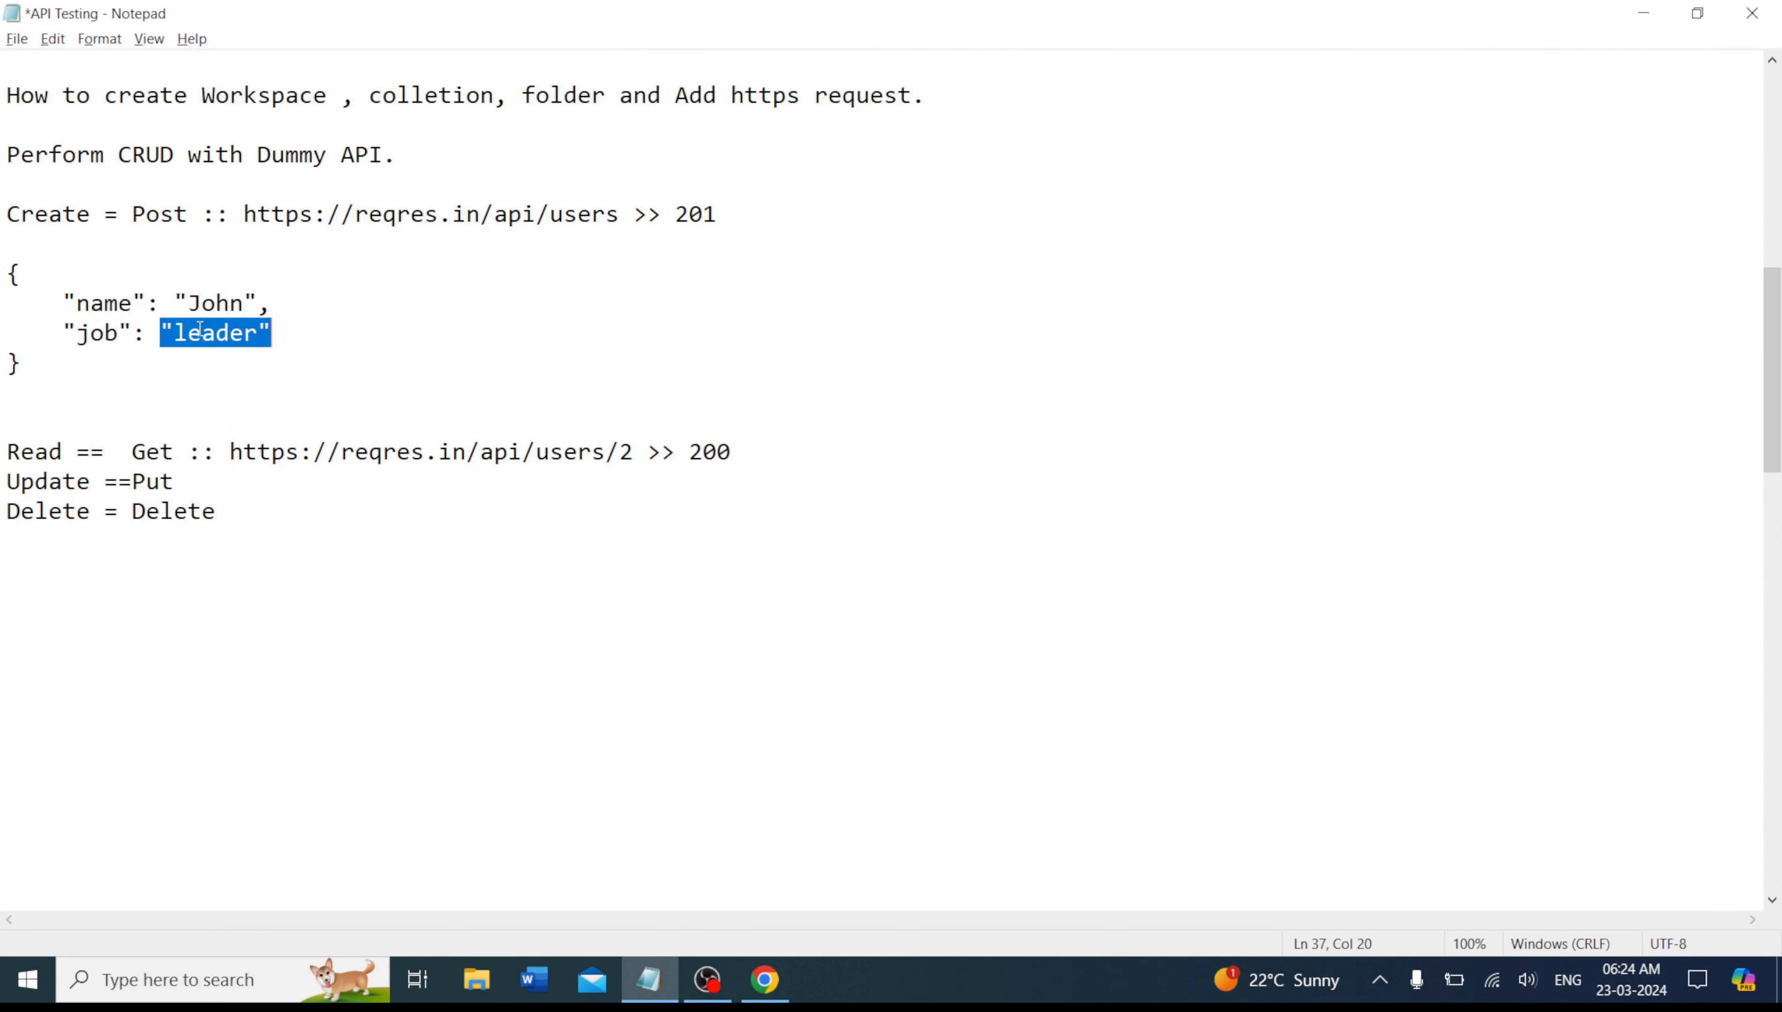
click(262, 340)
key(BackSpace)
key(BackSpace)
key(BackSpace)
key(BackSpace)
key(BackSpace)
key(BackSpace)
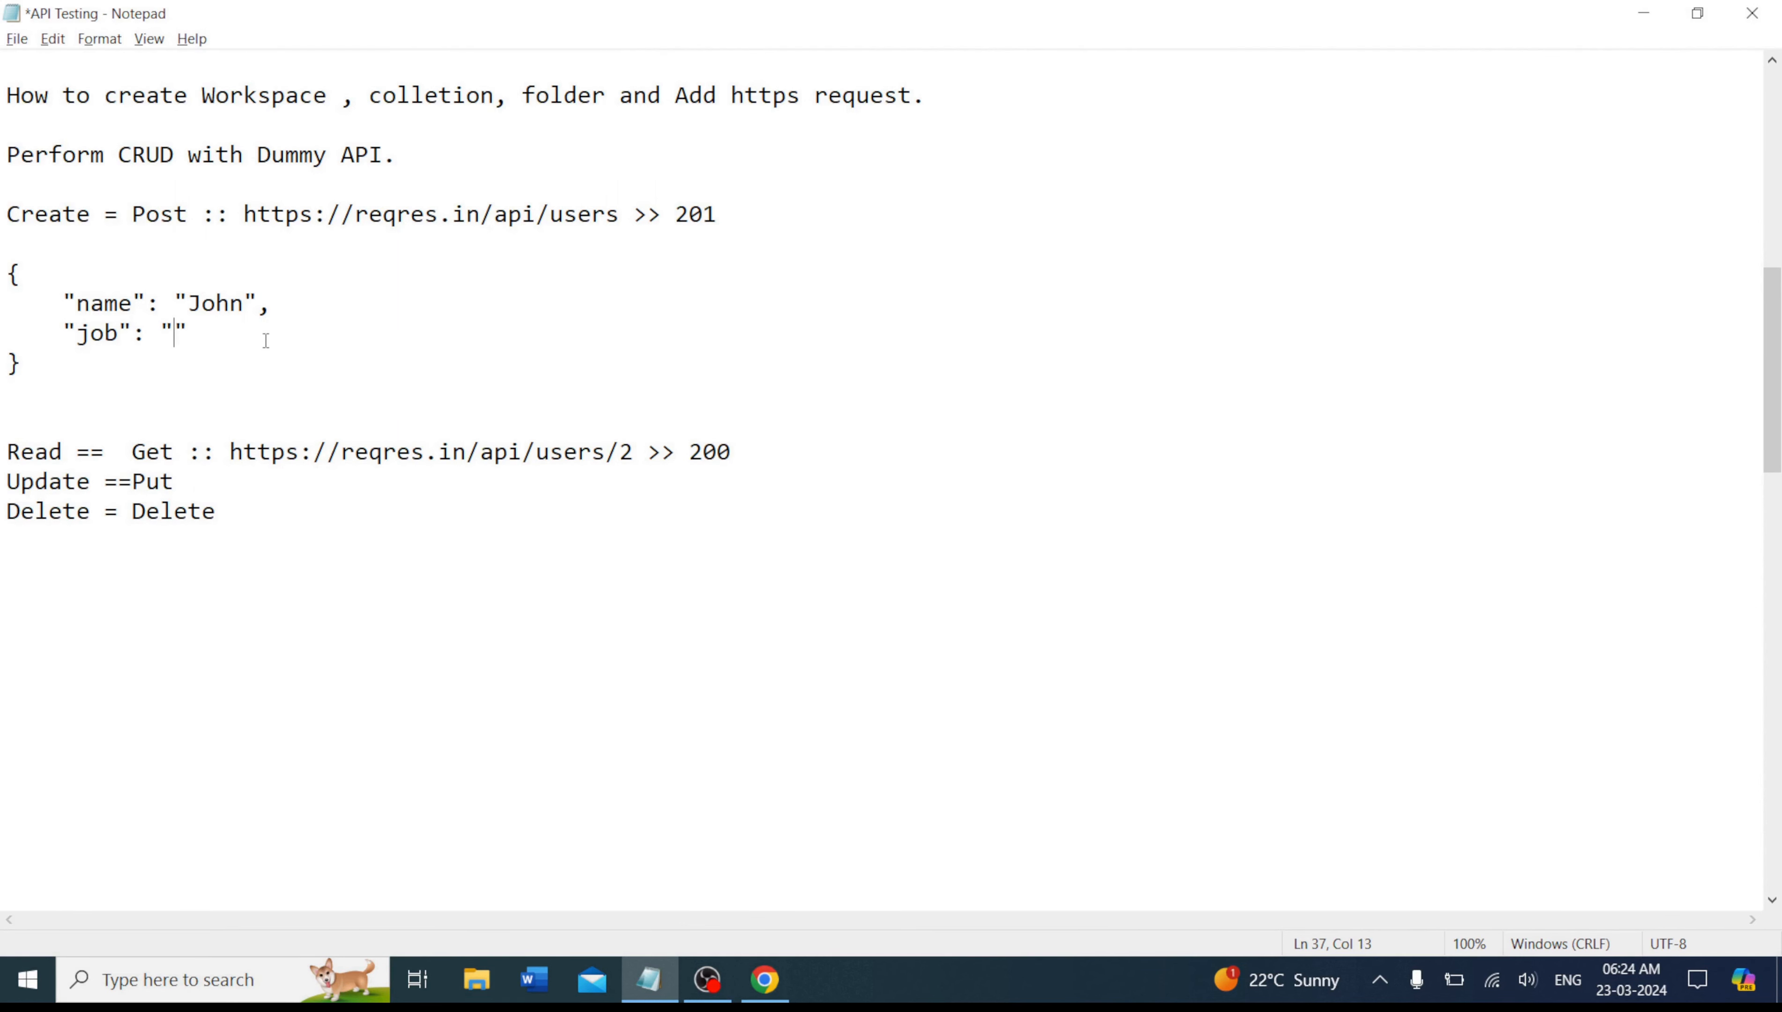
text(Manager)
Add one blank line after the Read line and two after the Update line, and switch back to the Reqres page in Chrome.
click(473, 391)
click(775, 451)
key(Return)
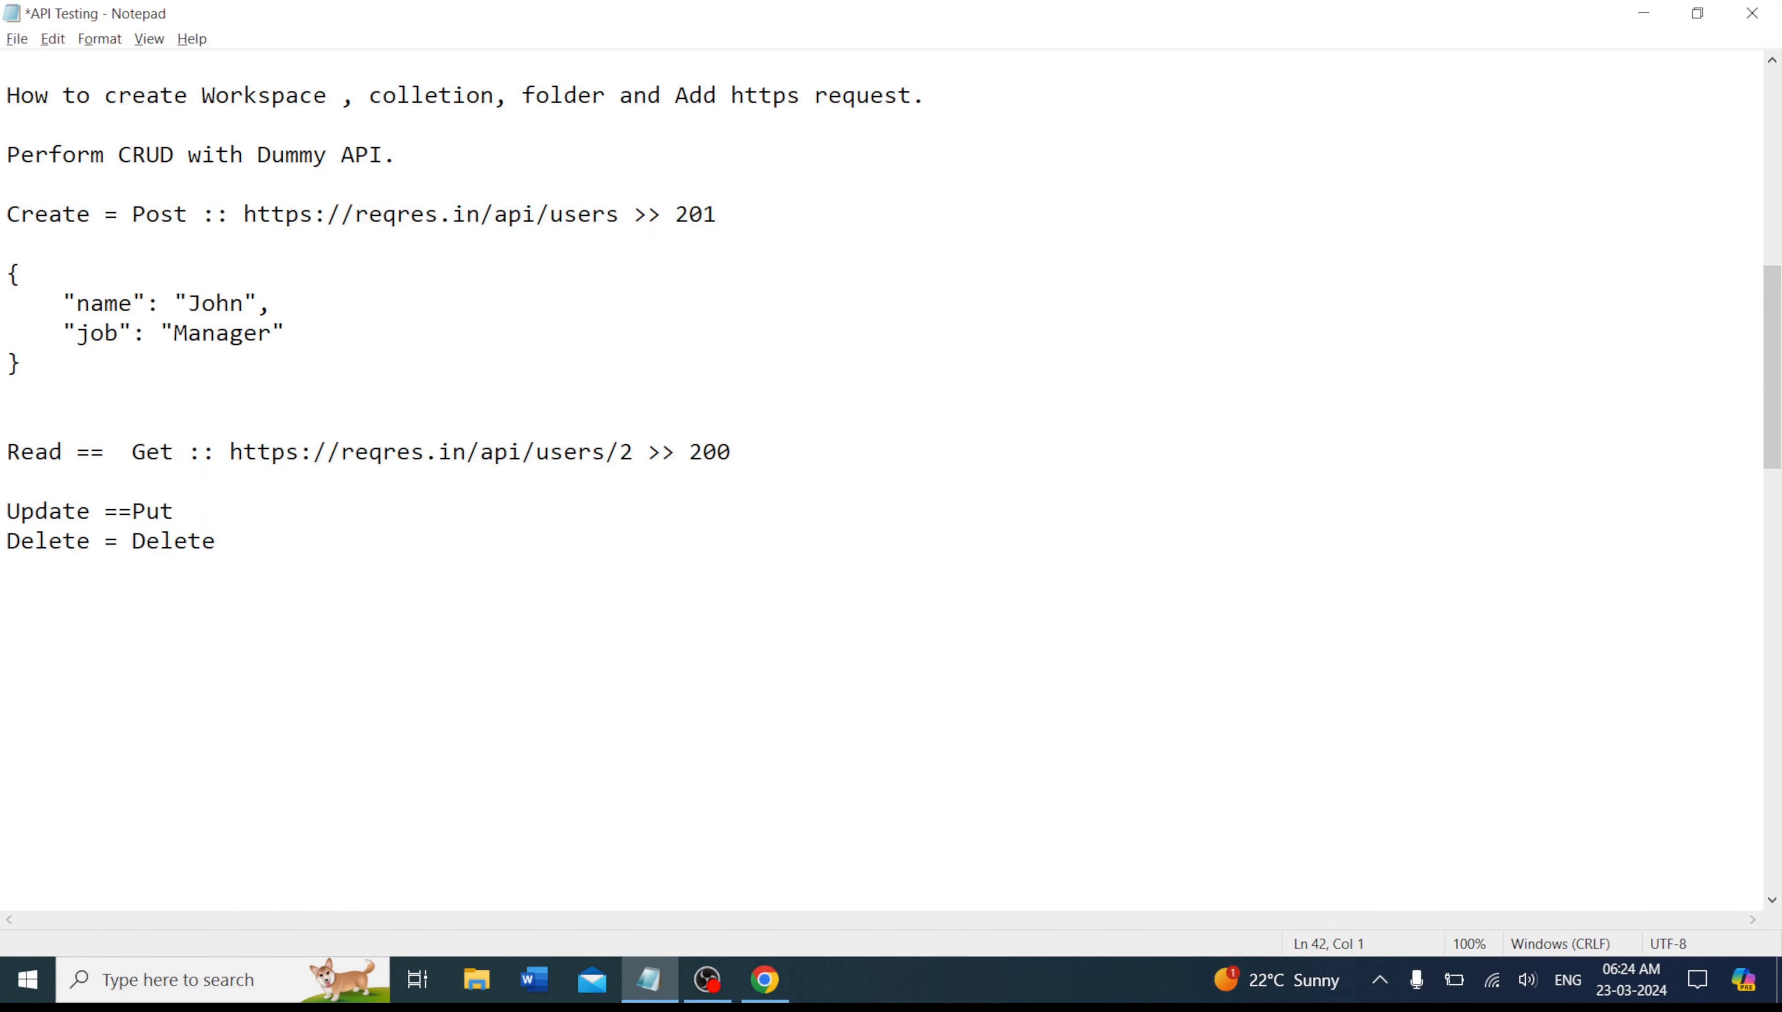
click(173, 511)
key(Return)
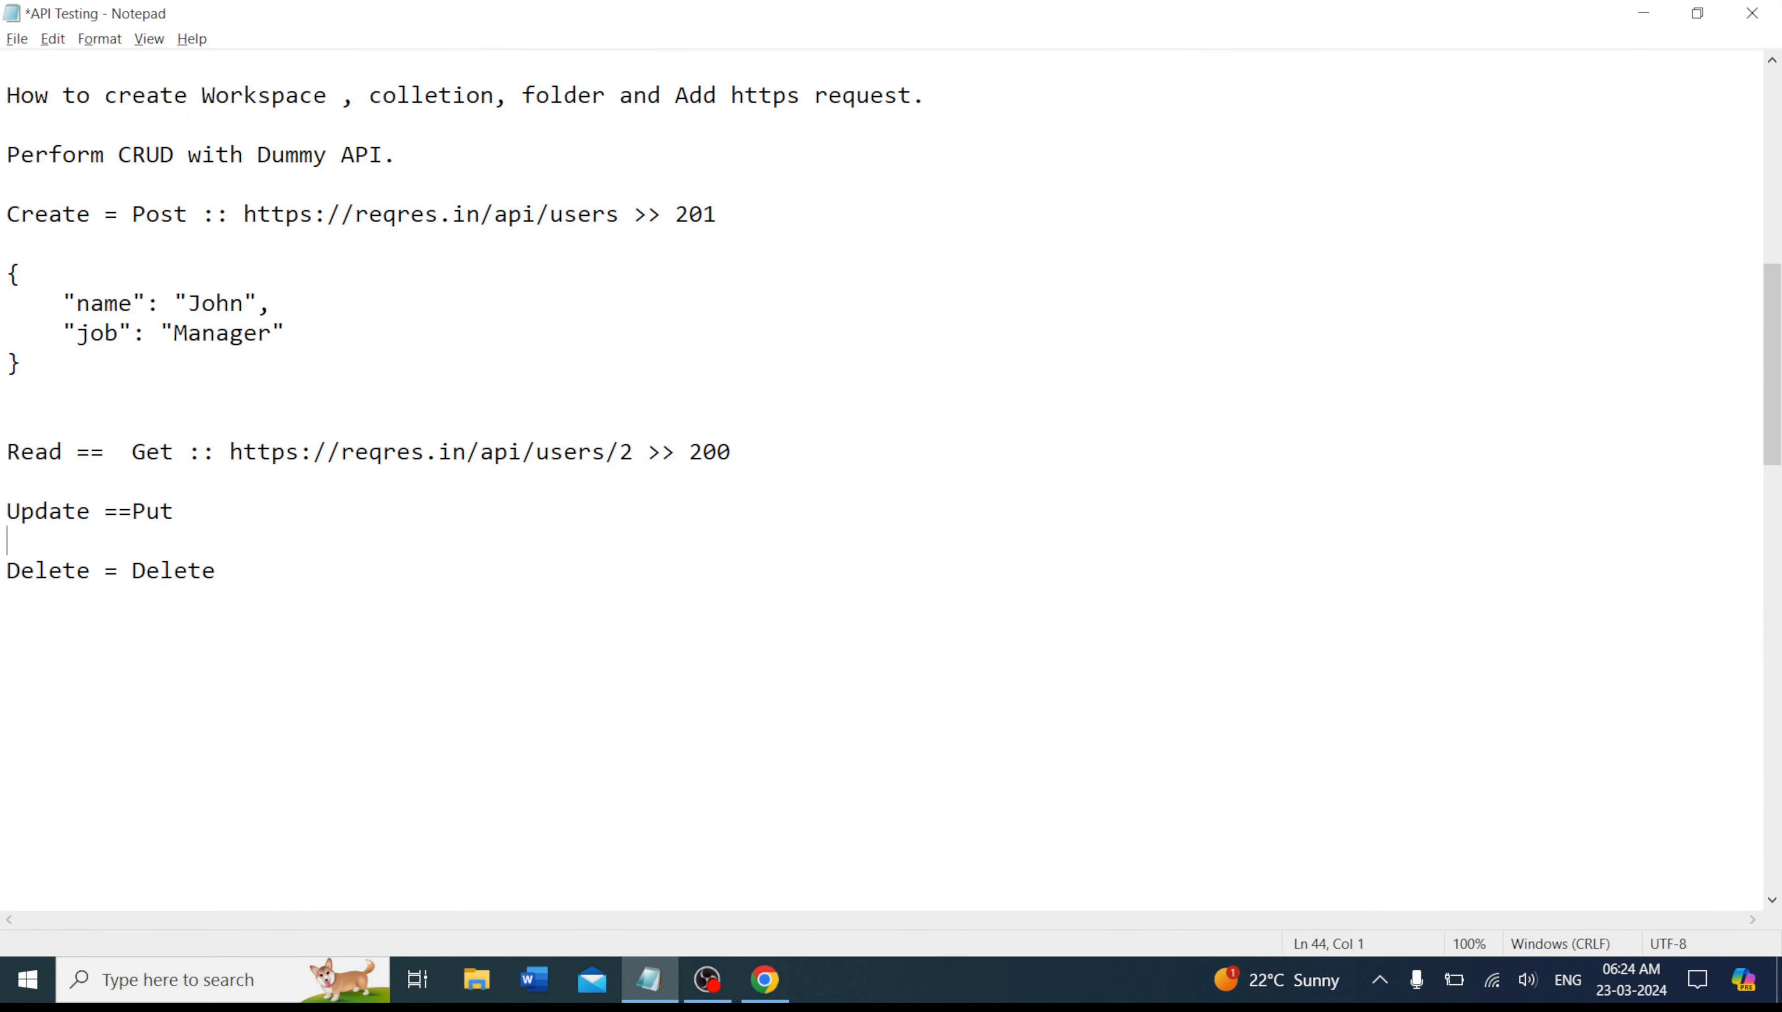
key(Return)
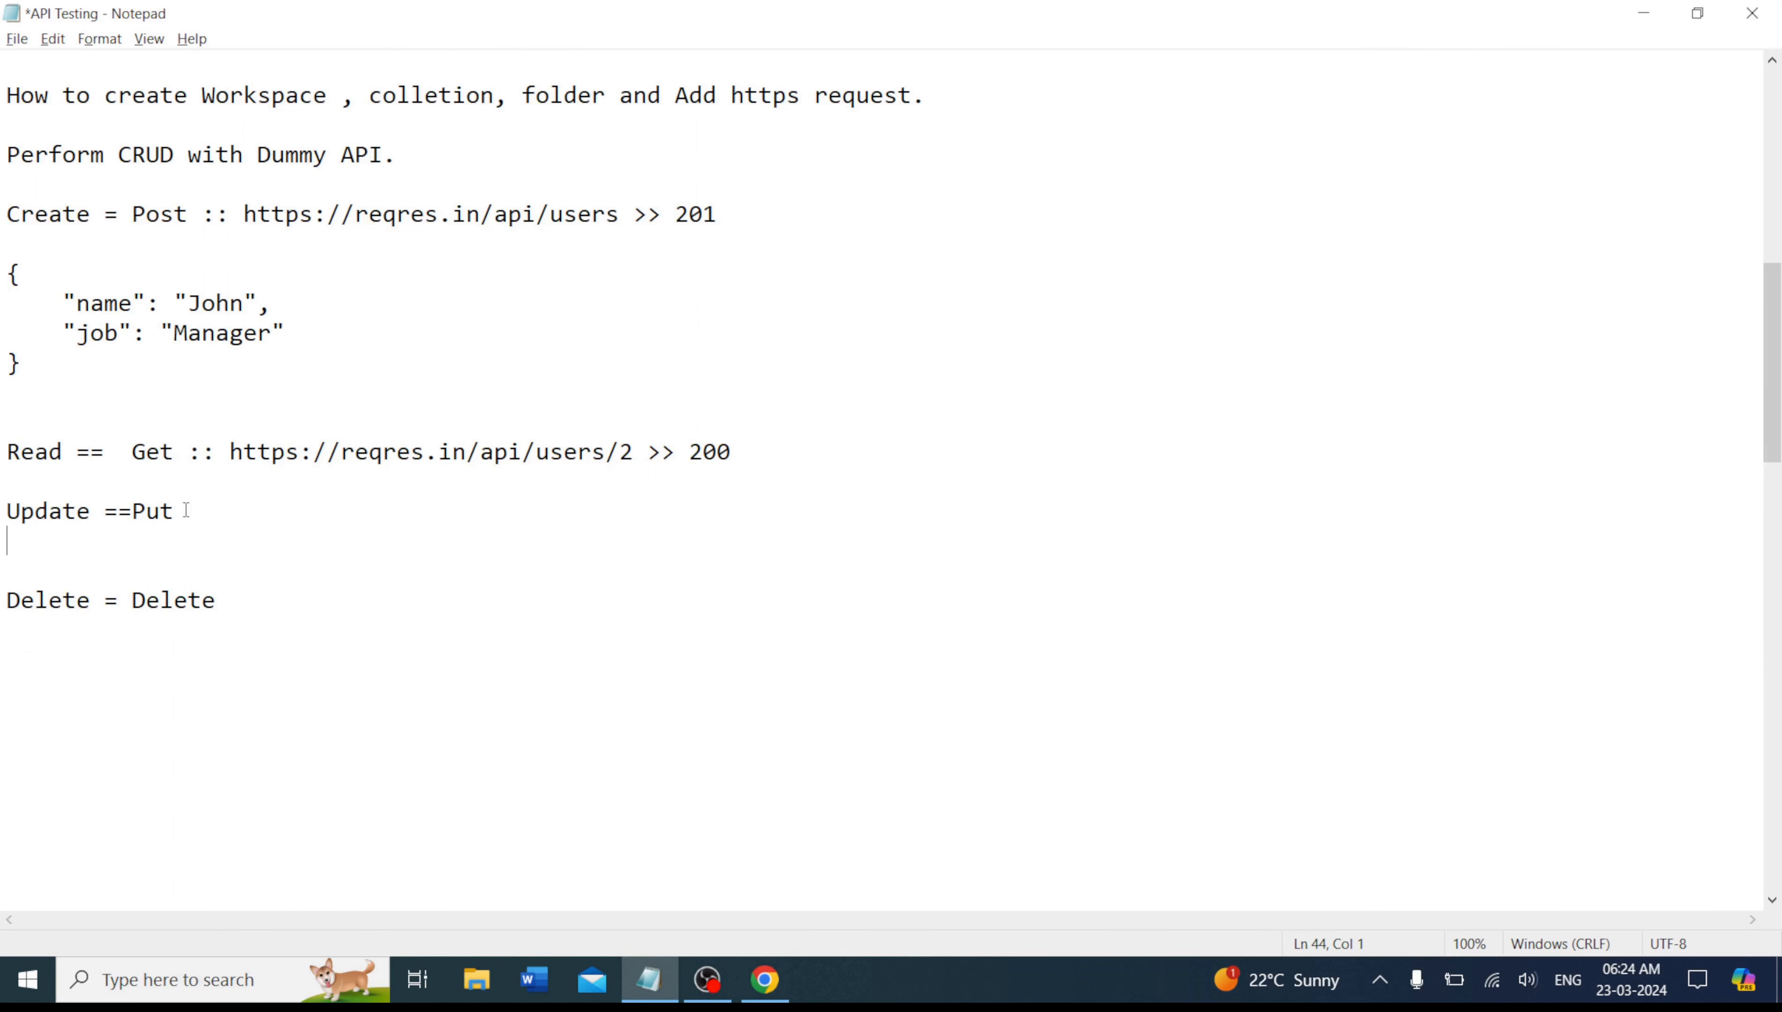
key(alt+Tab)
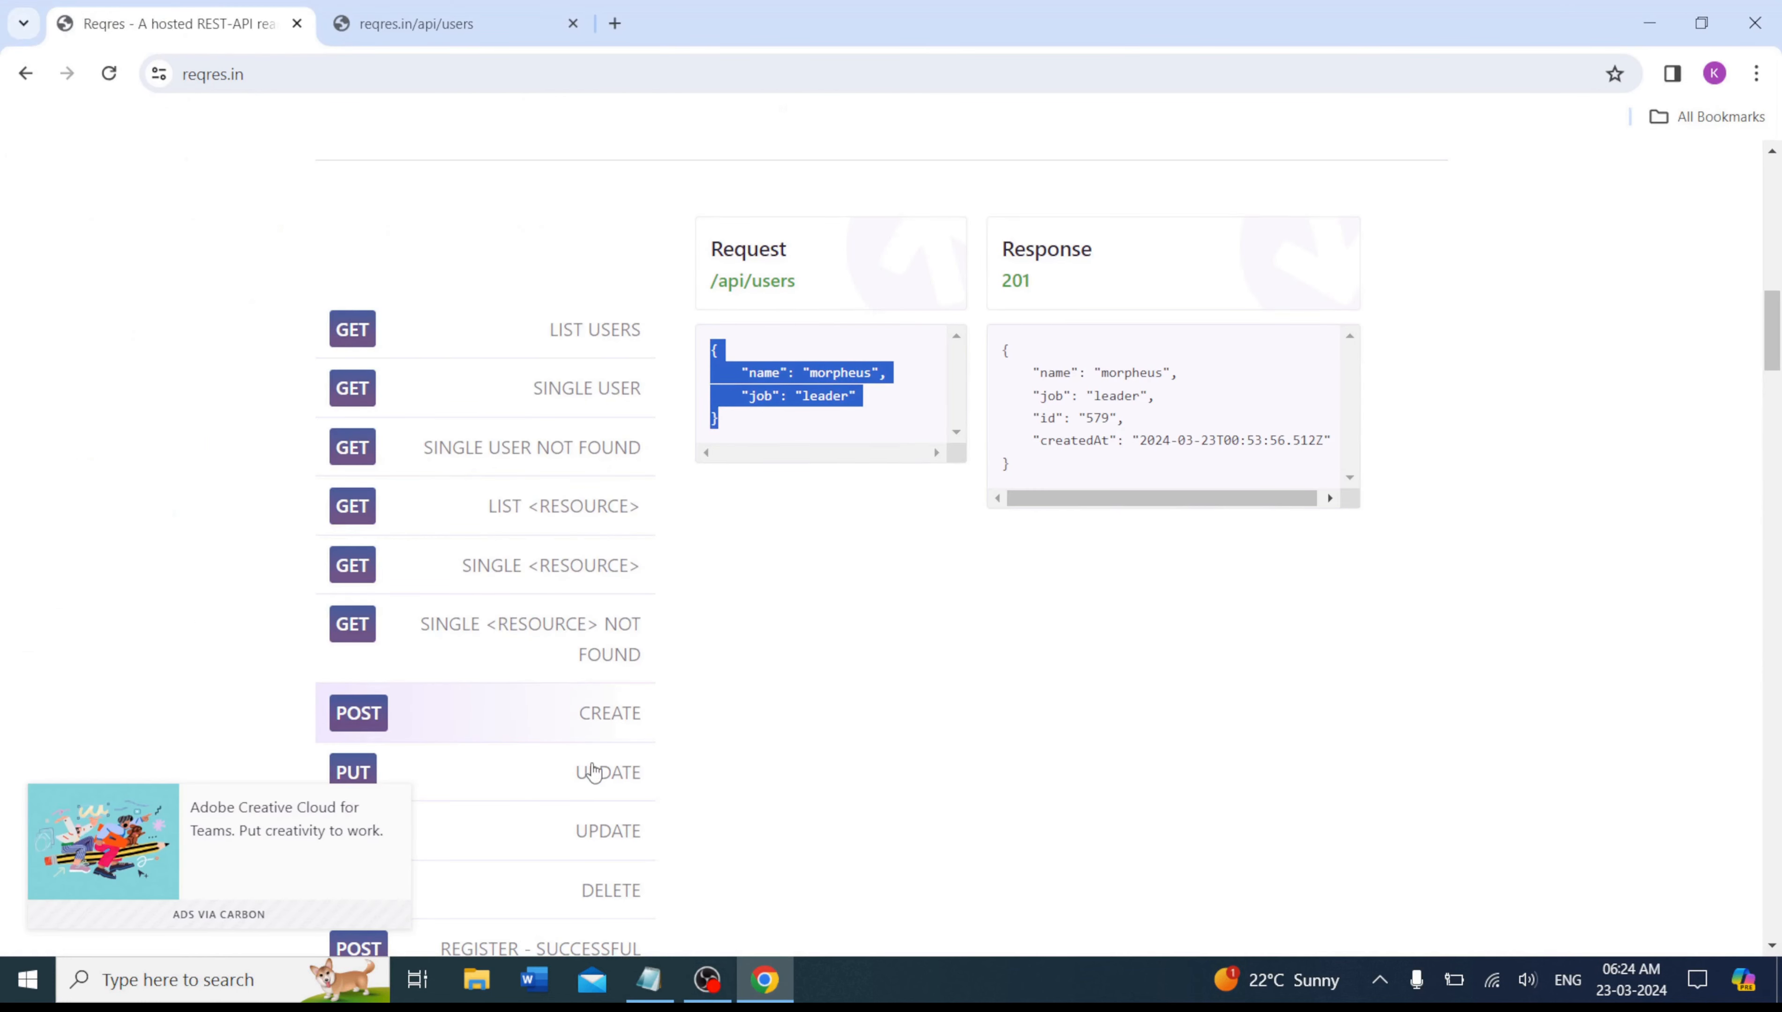
click(614, 772)
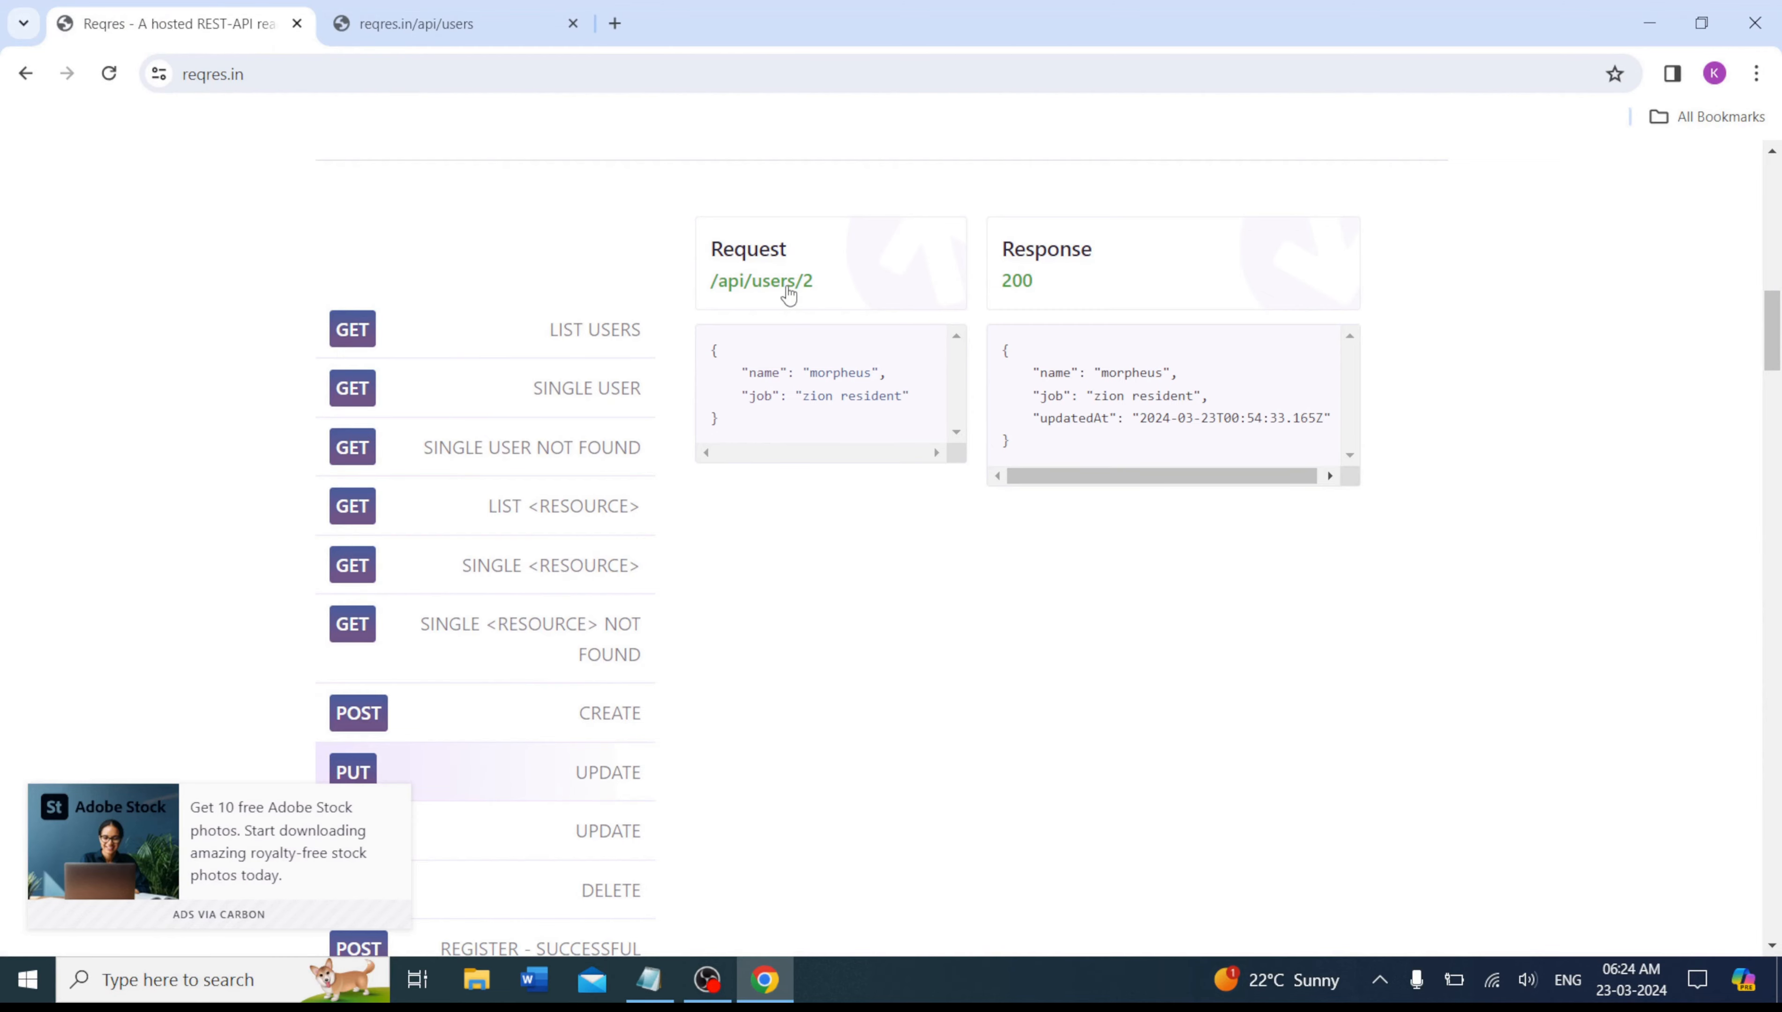
click(573, 24)
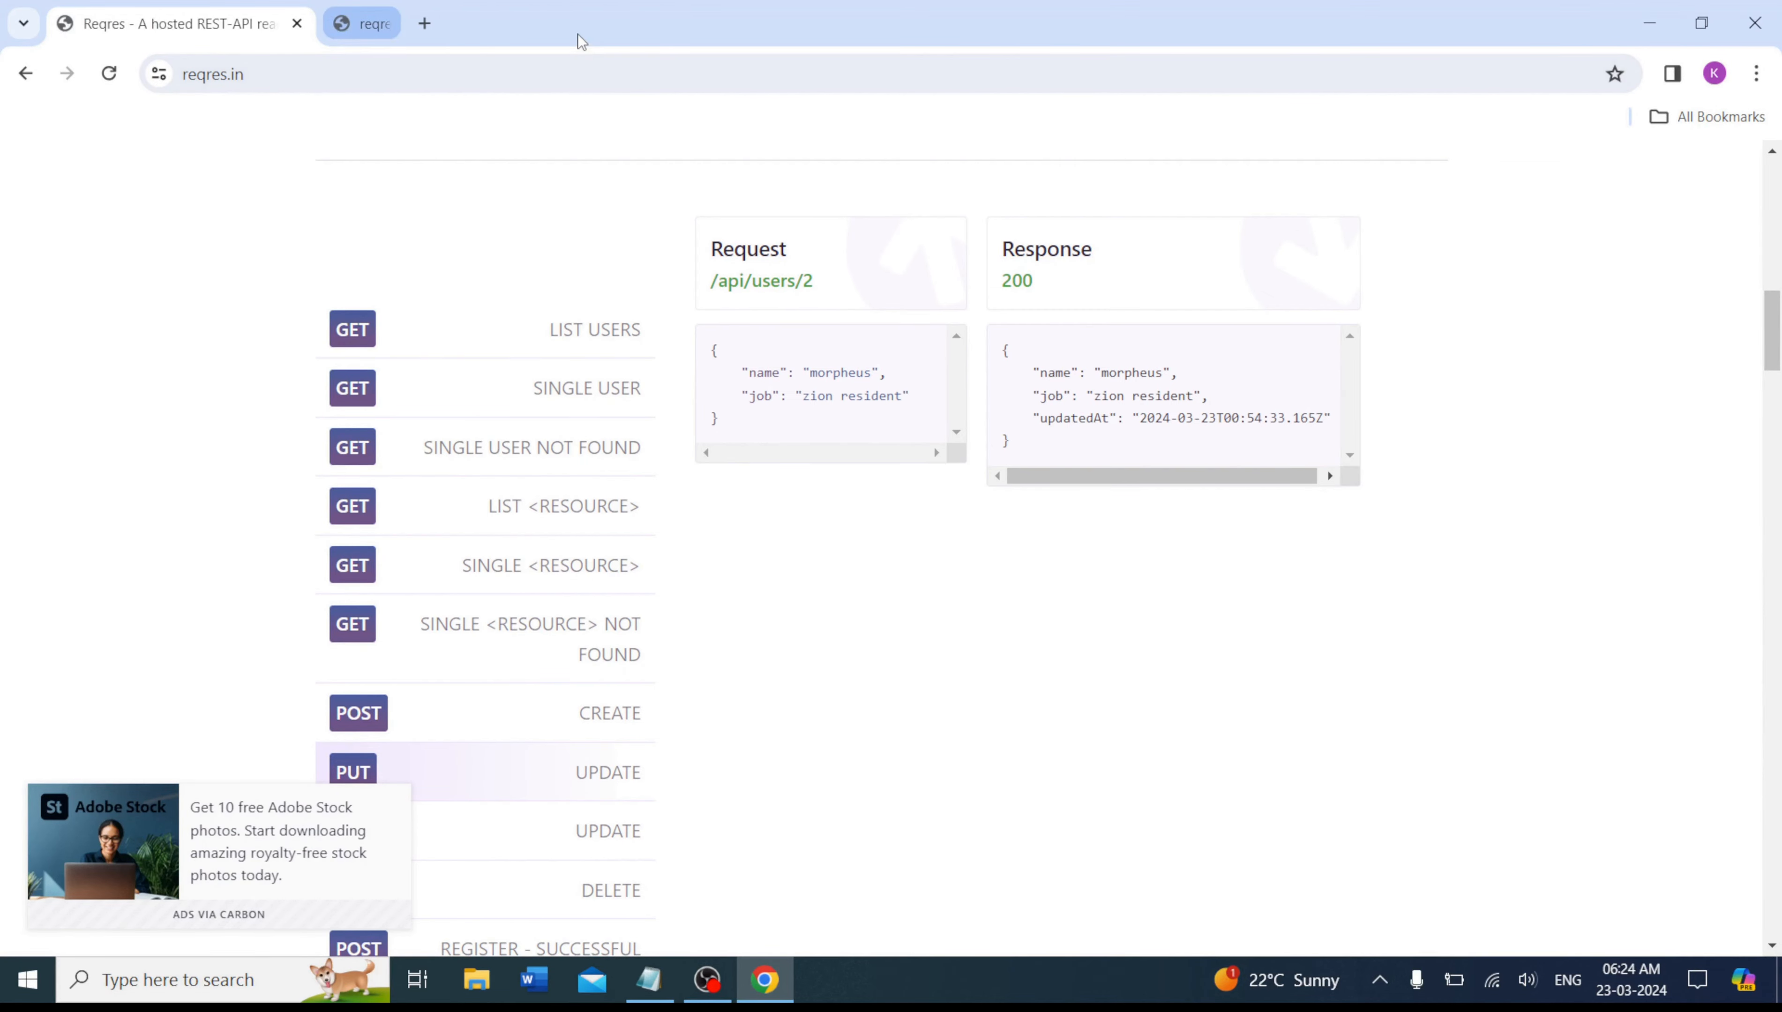
ctrl+click(755, 282)
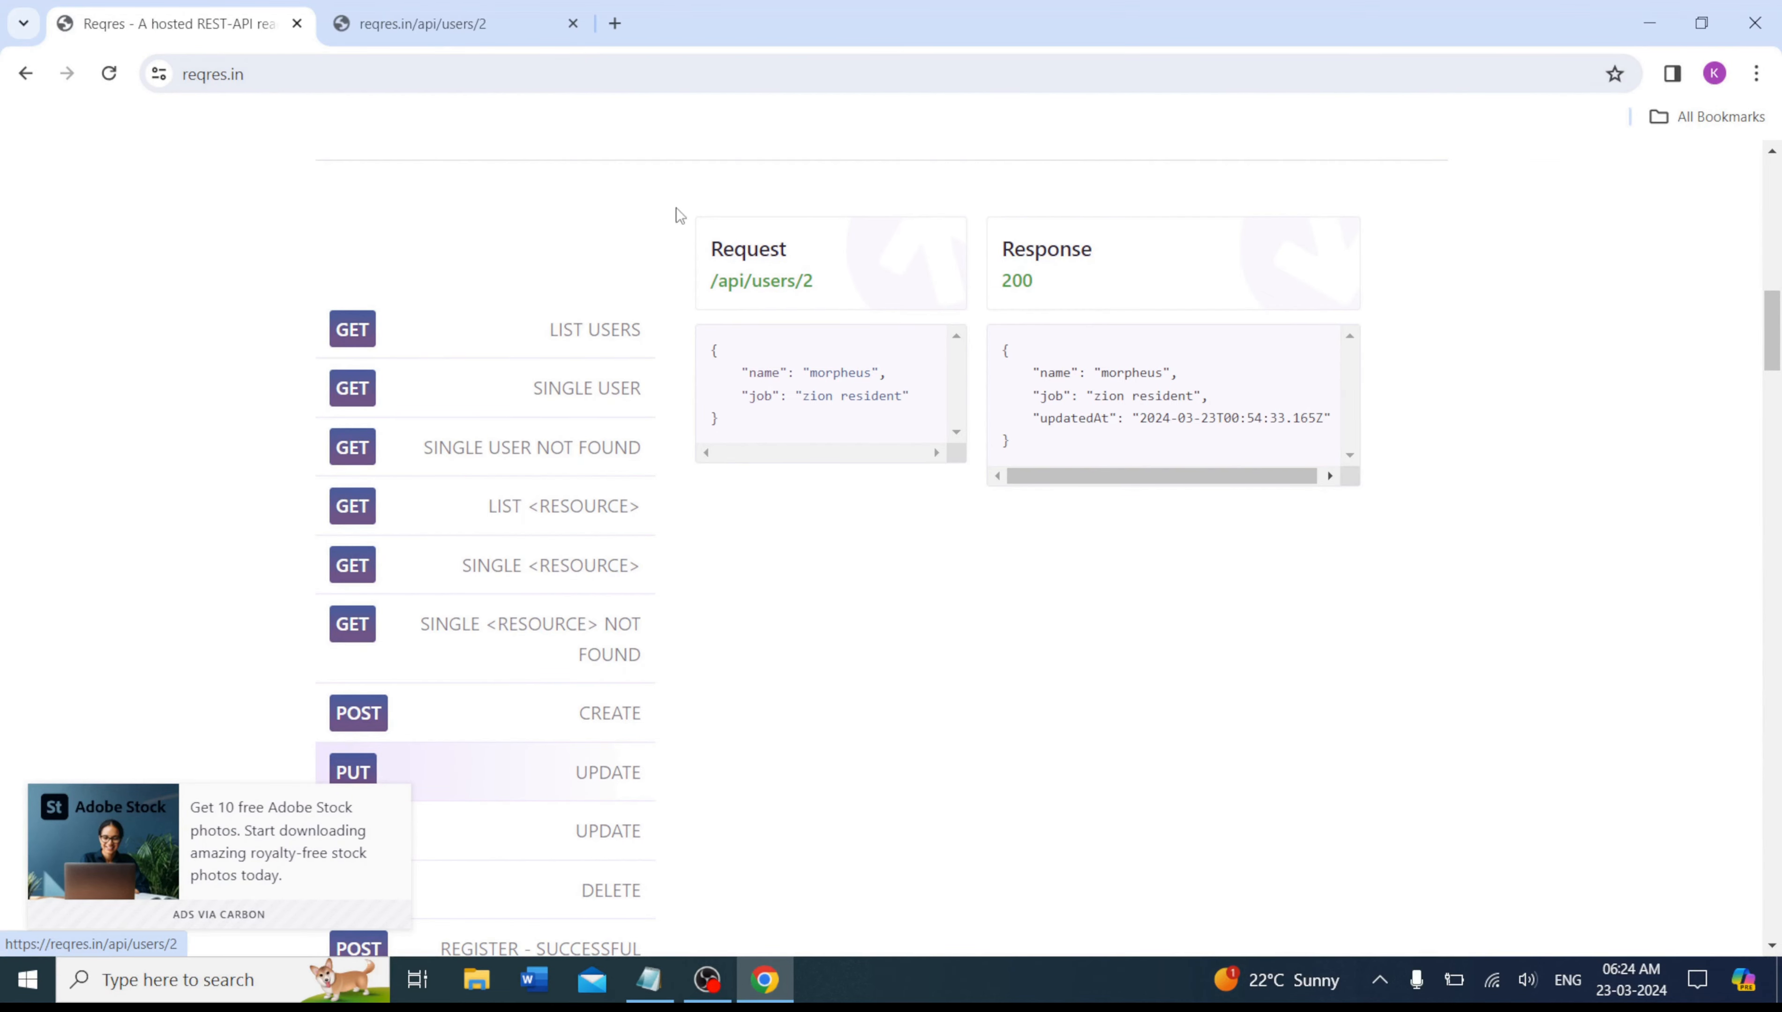
click(467, 24)
drag(370, 66, 132, 72)
key(ctrl+c)
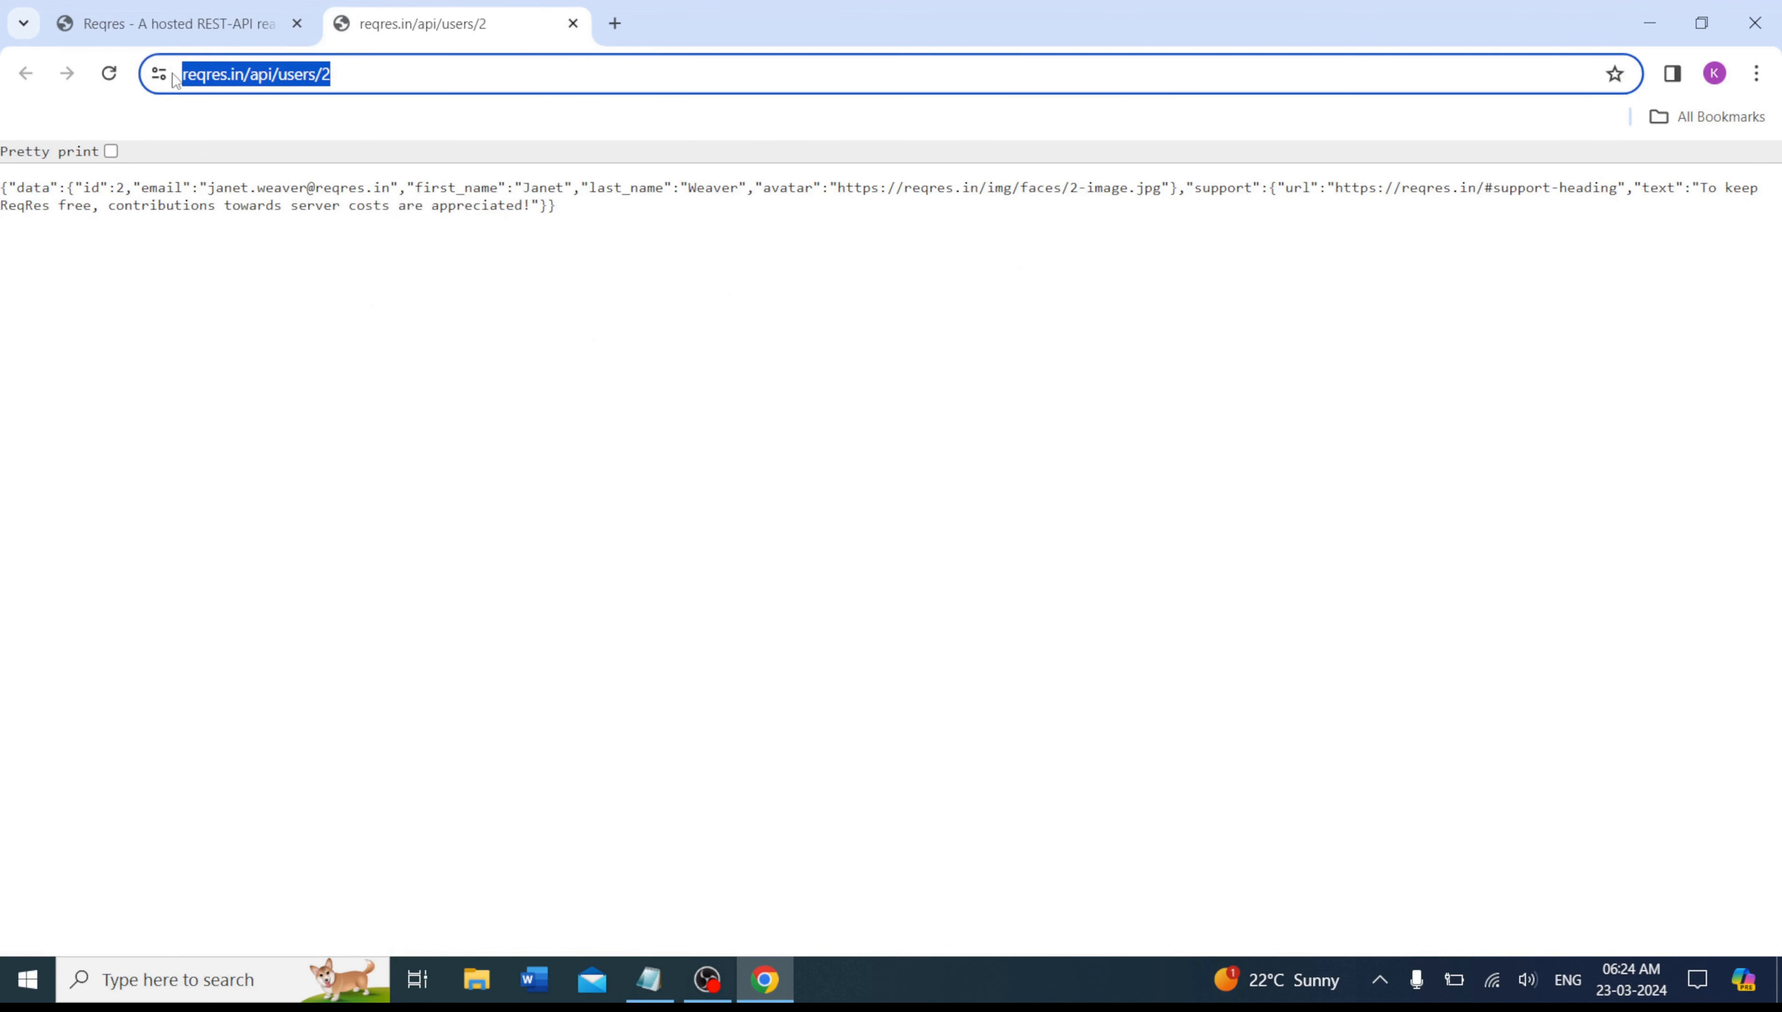
key(alt+Tab)
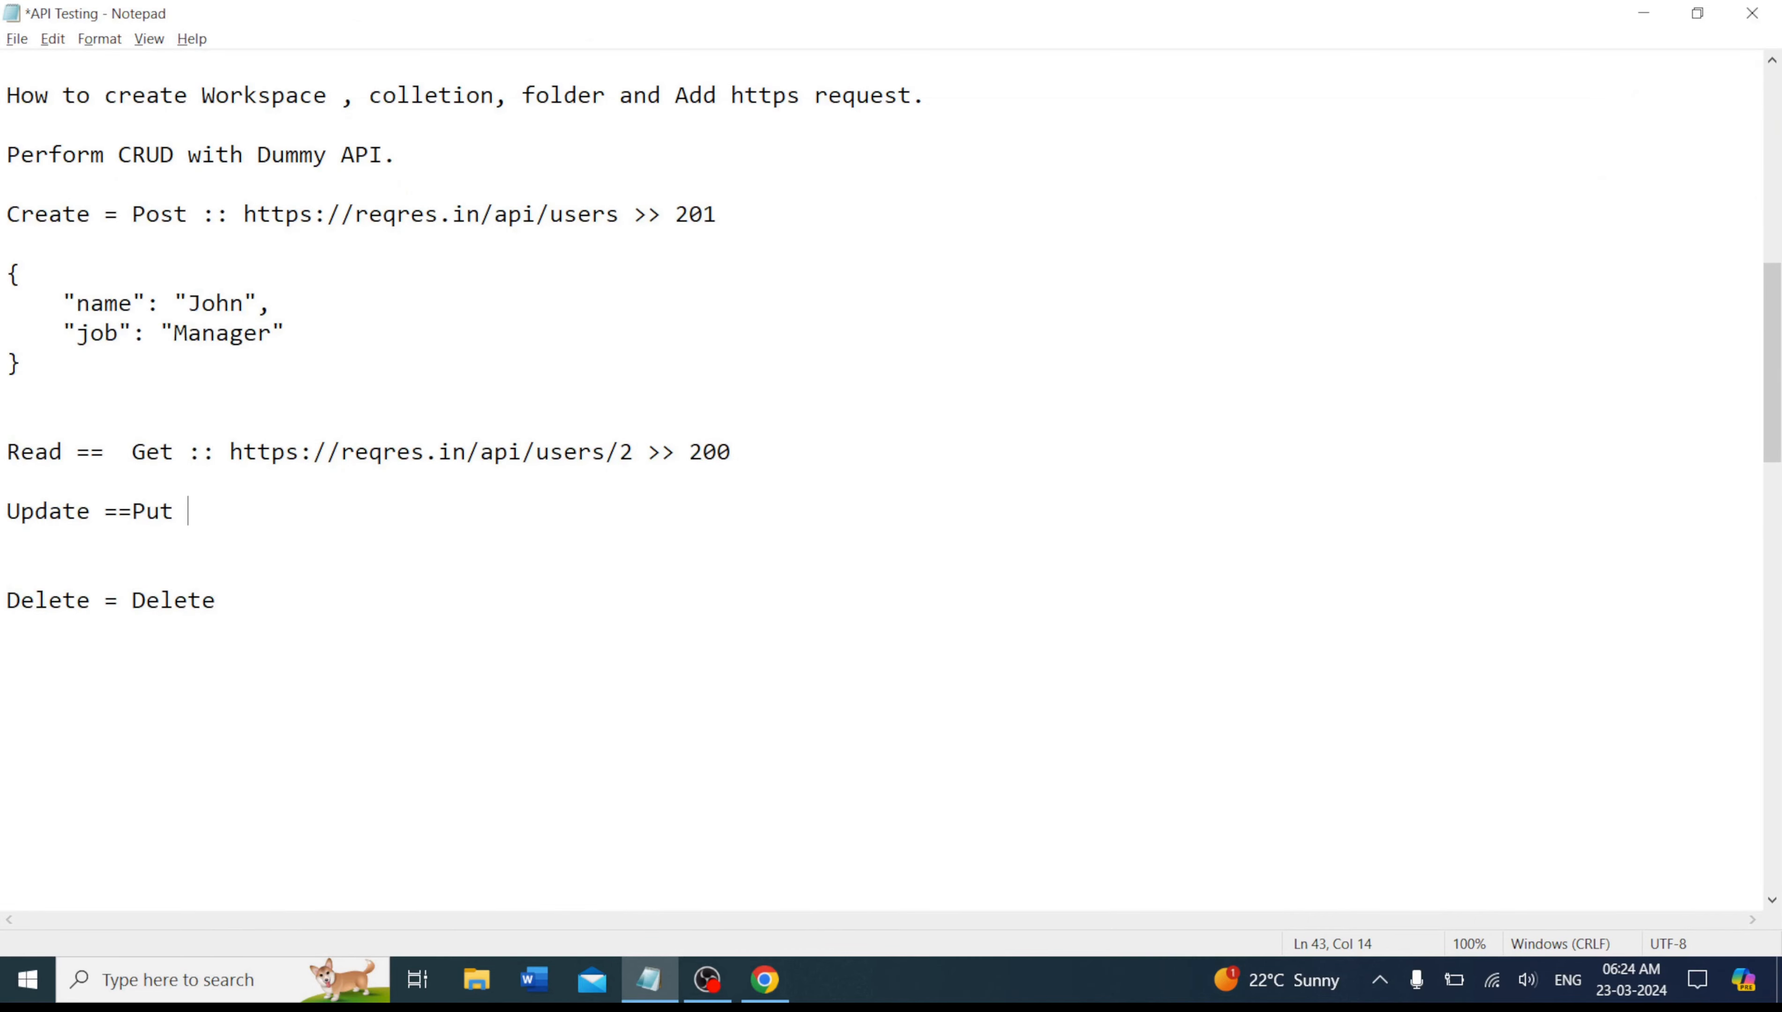
key(ctrl+v)
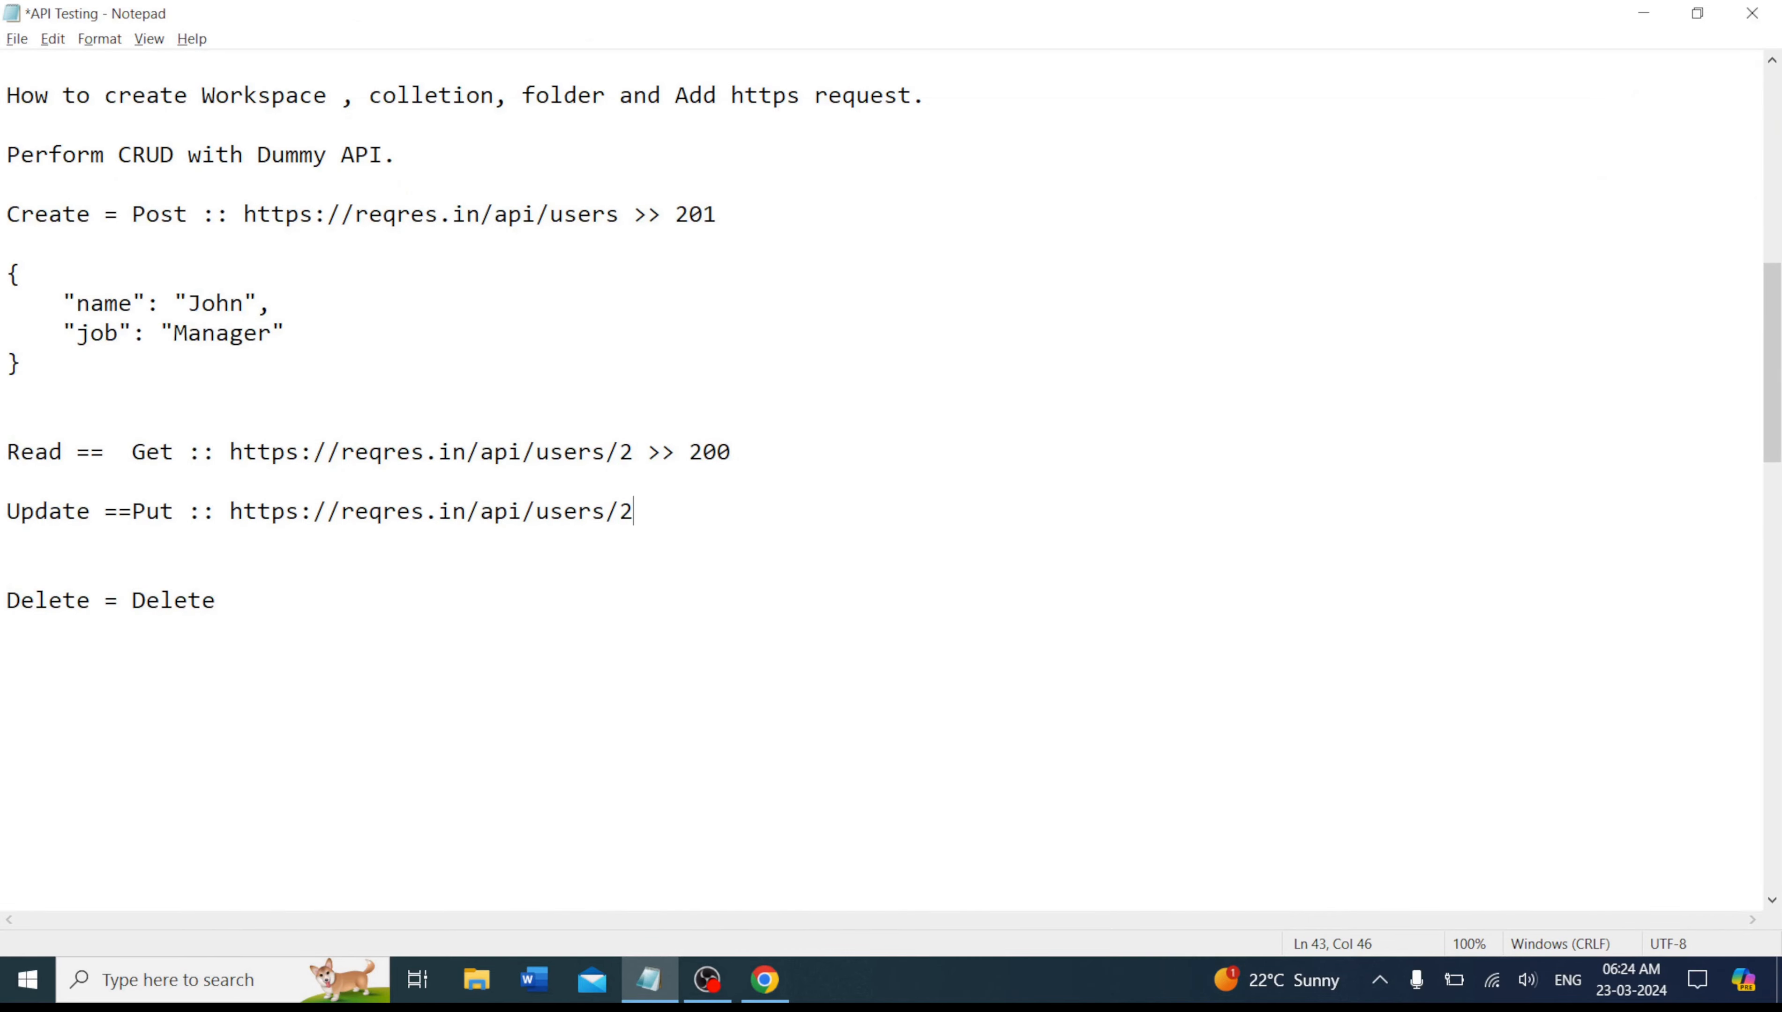
Add ">>" after the Update endpoint, followed by response code 200 copied from the PUT Update sample.
text(>>)
key(alt+Tab)
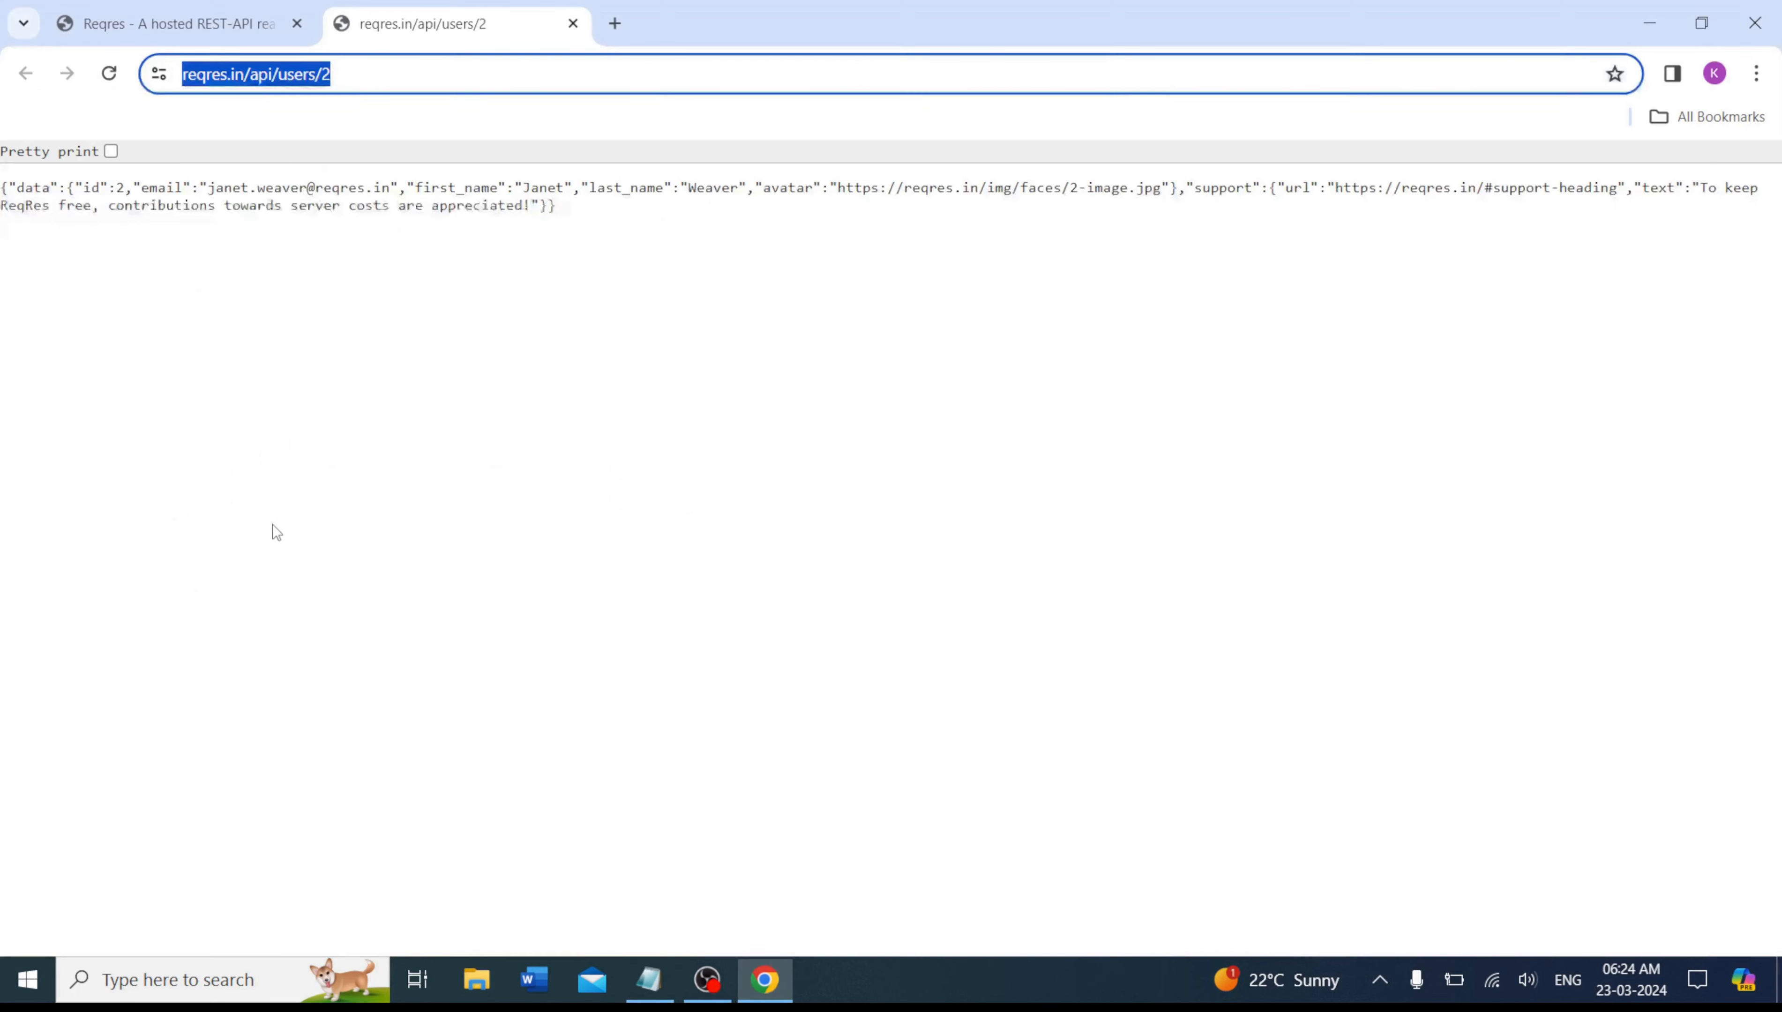
click(207, 21)
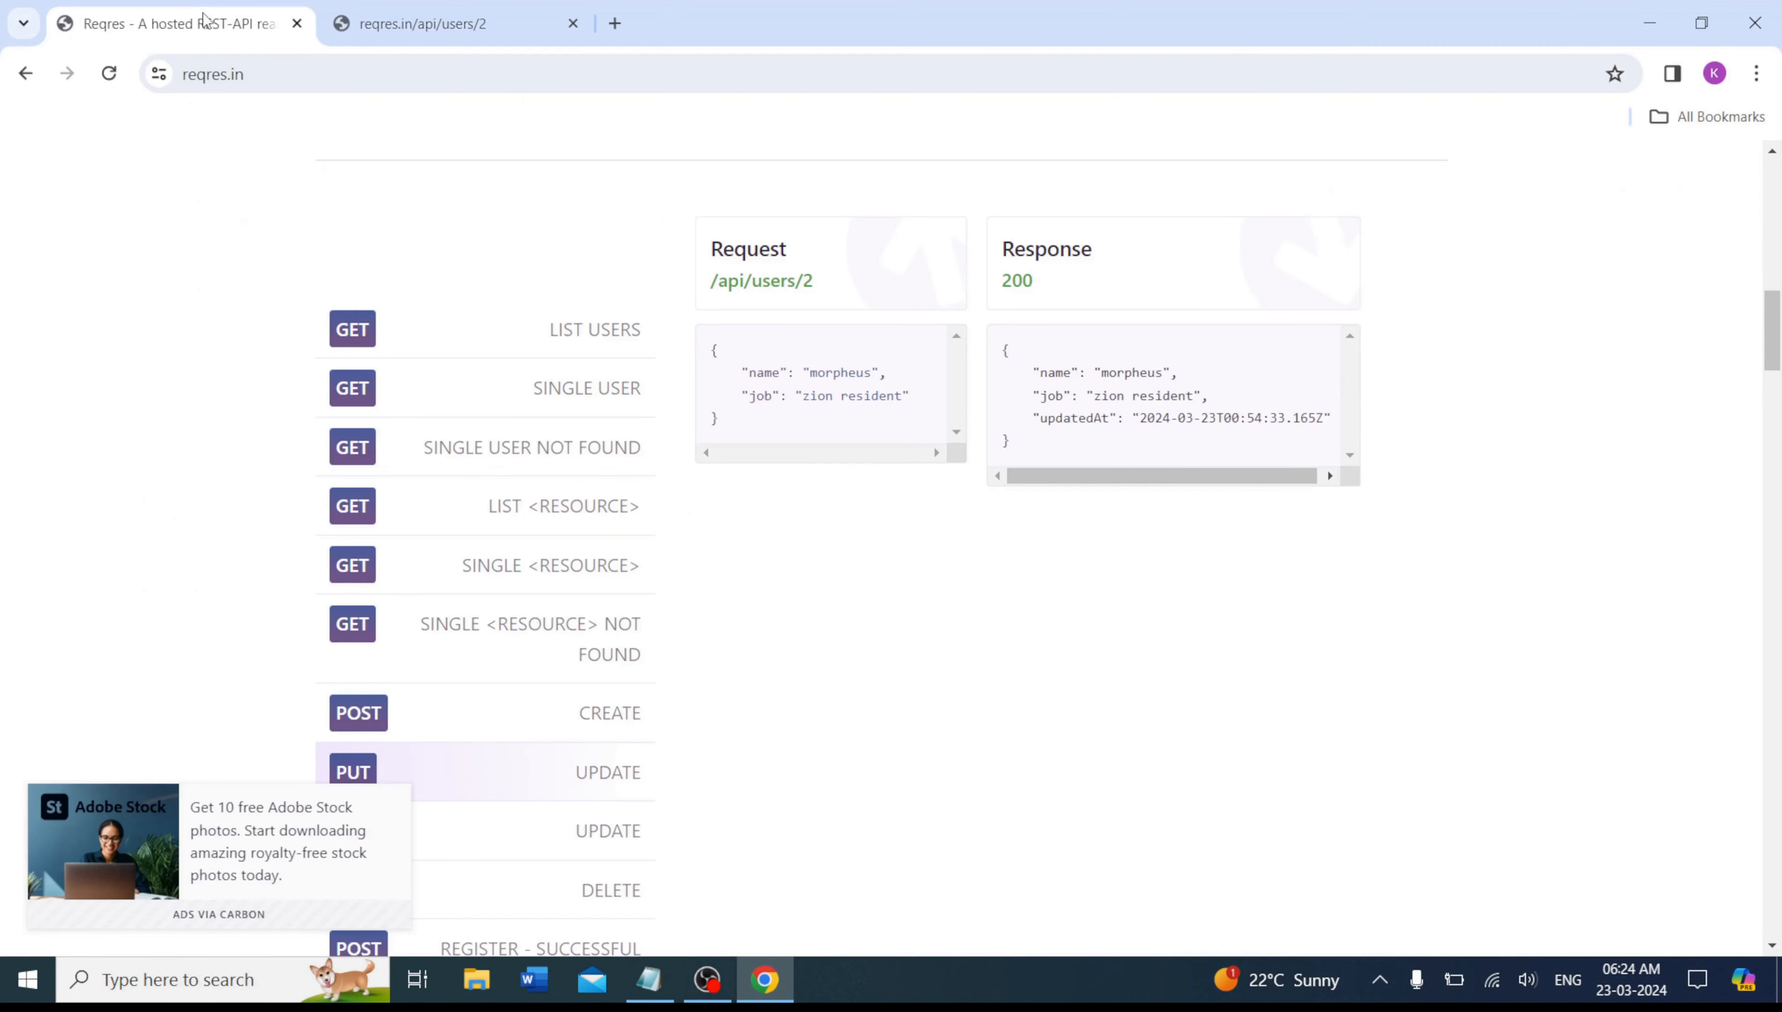
double_click(1007, 287)
key(ctrl+c)
key(alt+Tab)
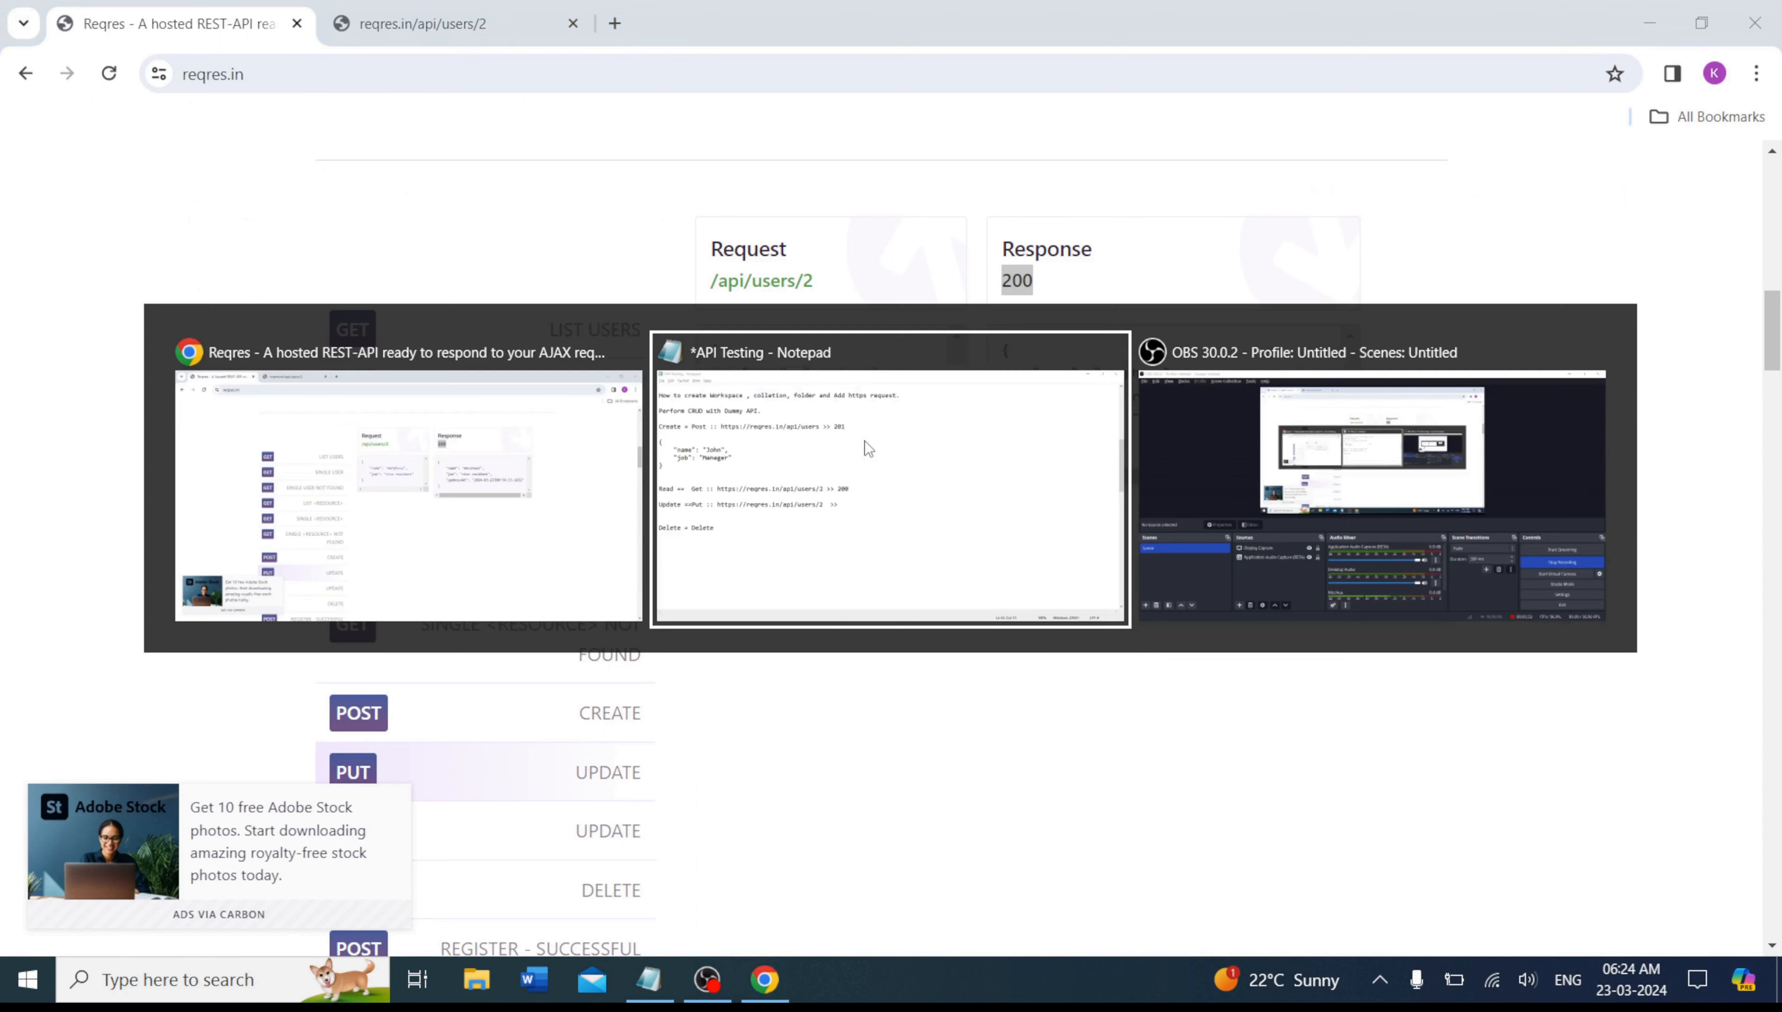
key(ctrl+v)
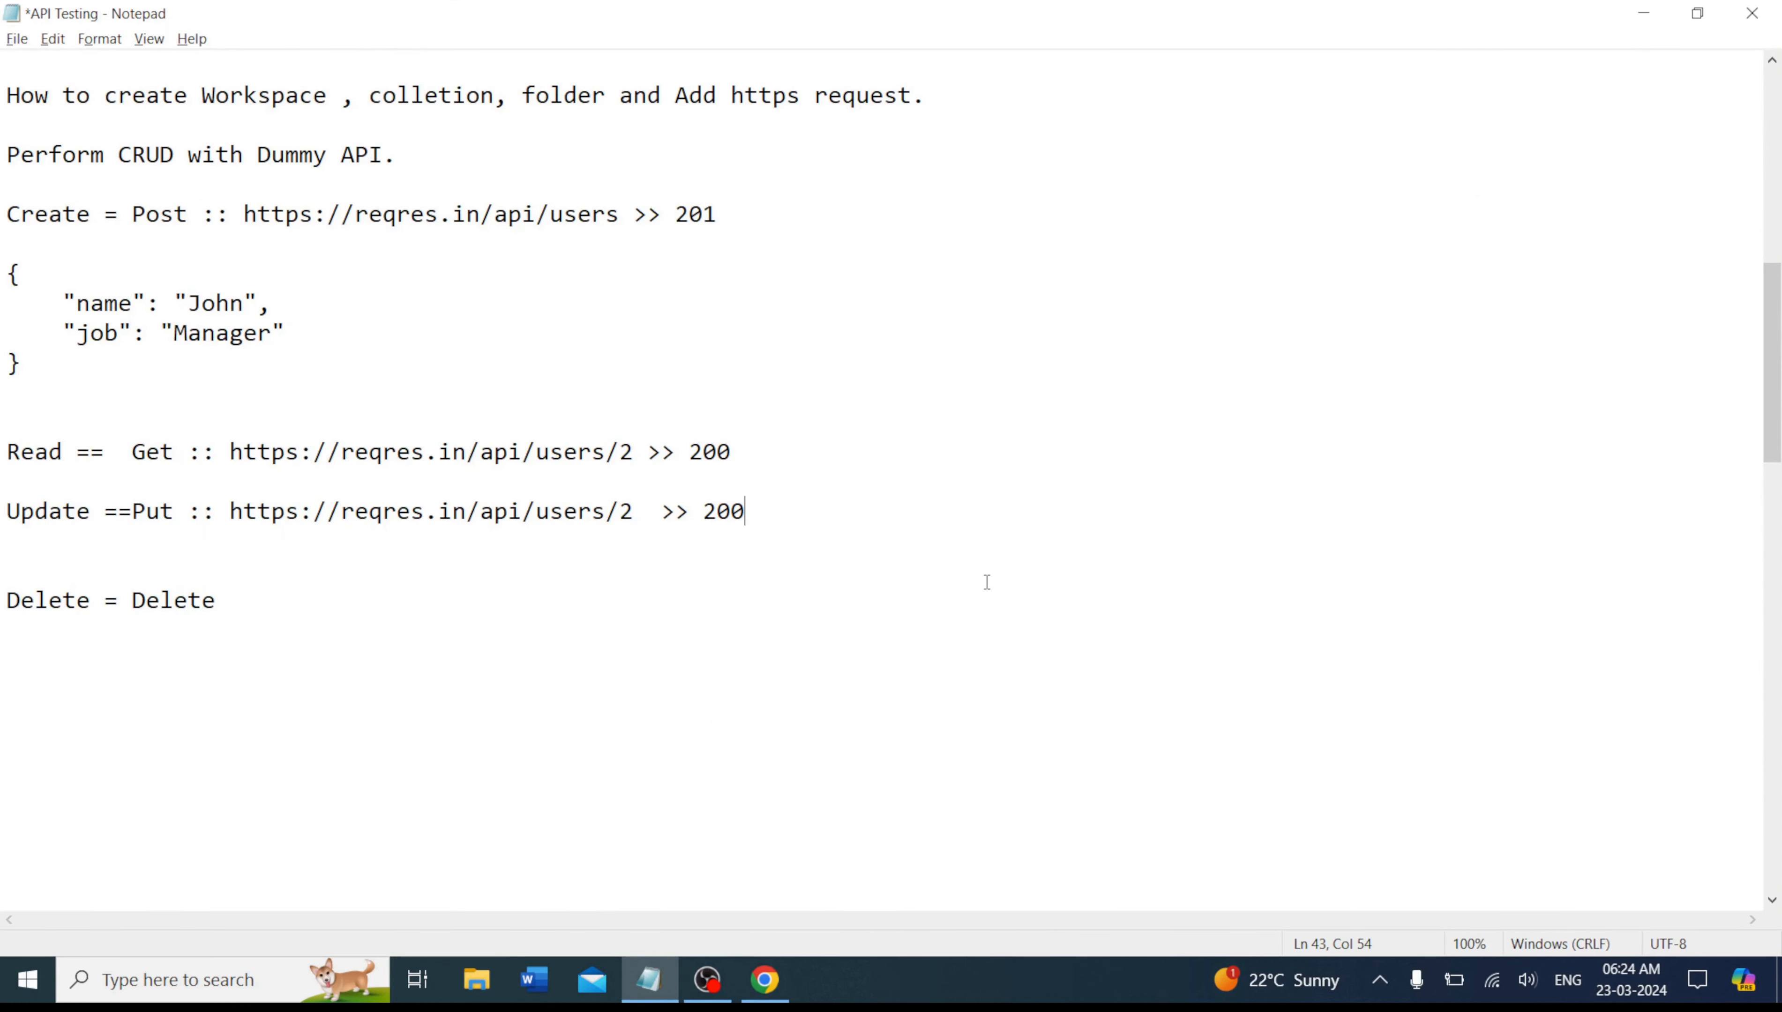
Copy the PUT Update sample's JSON request body and paste it directly below the Update line in Notepad.
click(171, 544)
key(alt+Tab)
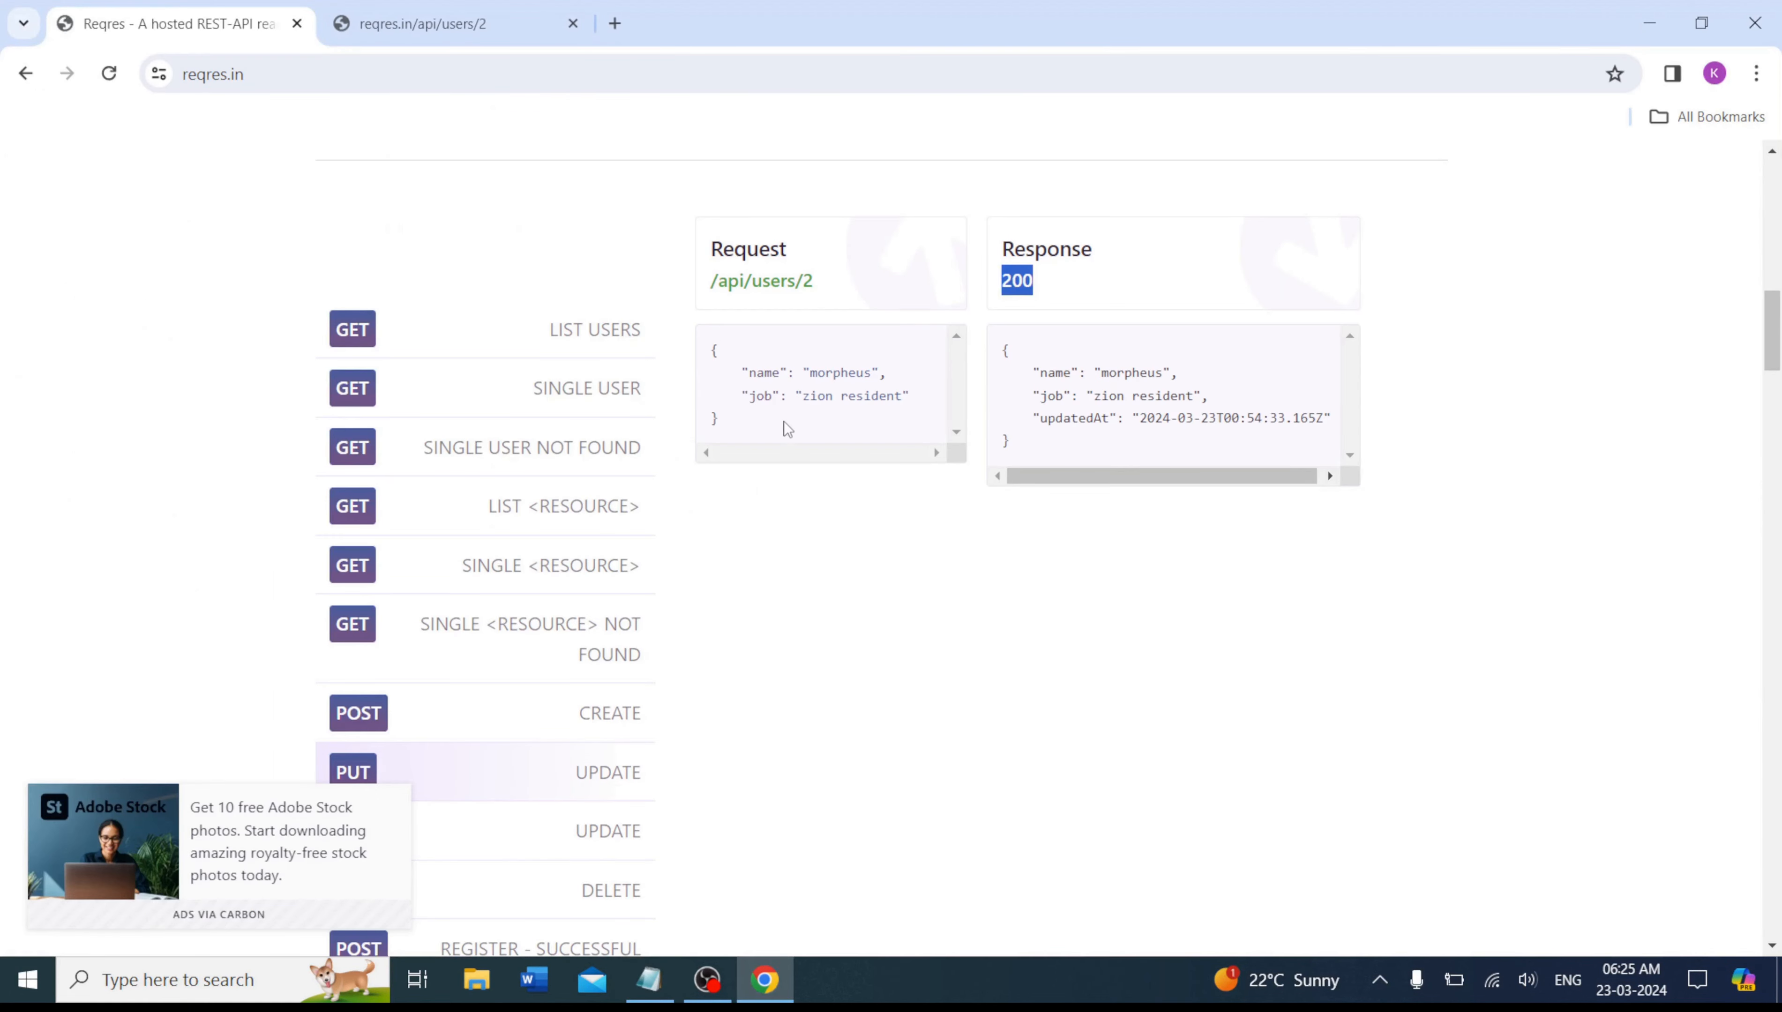
drag(735, 420, 692, 357)
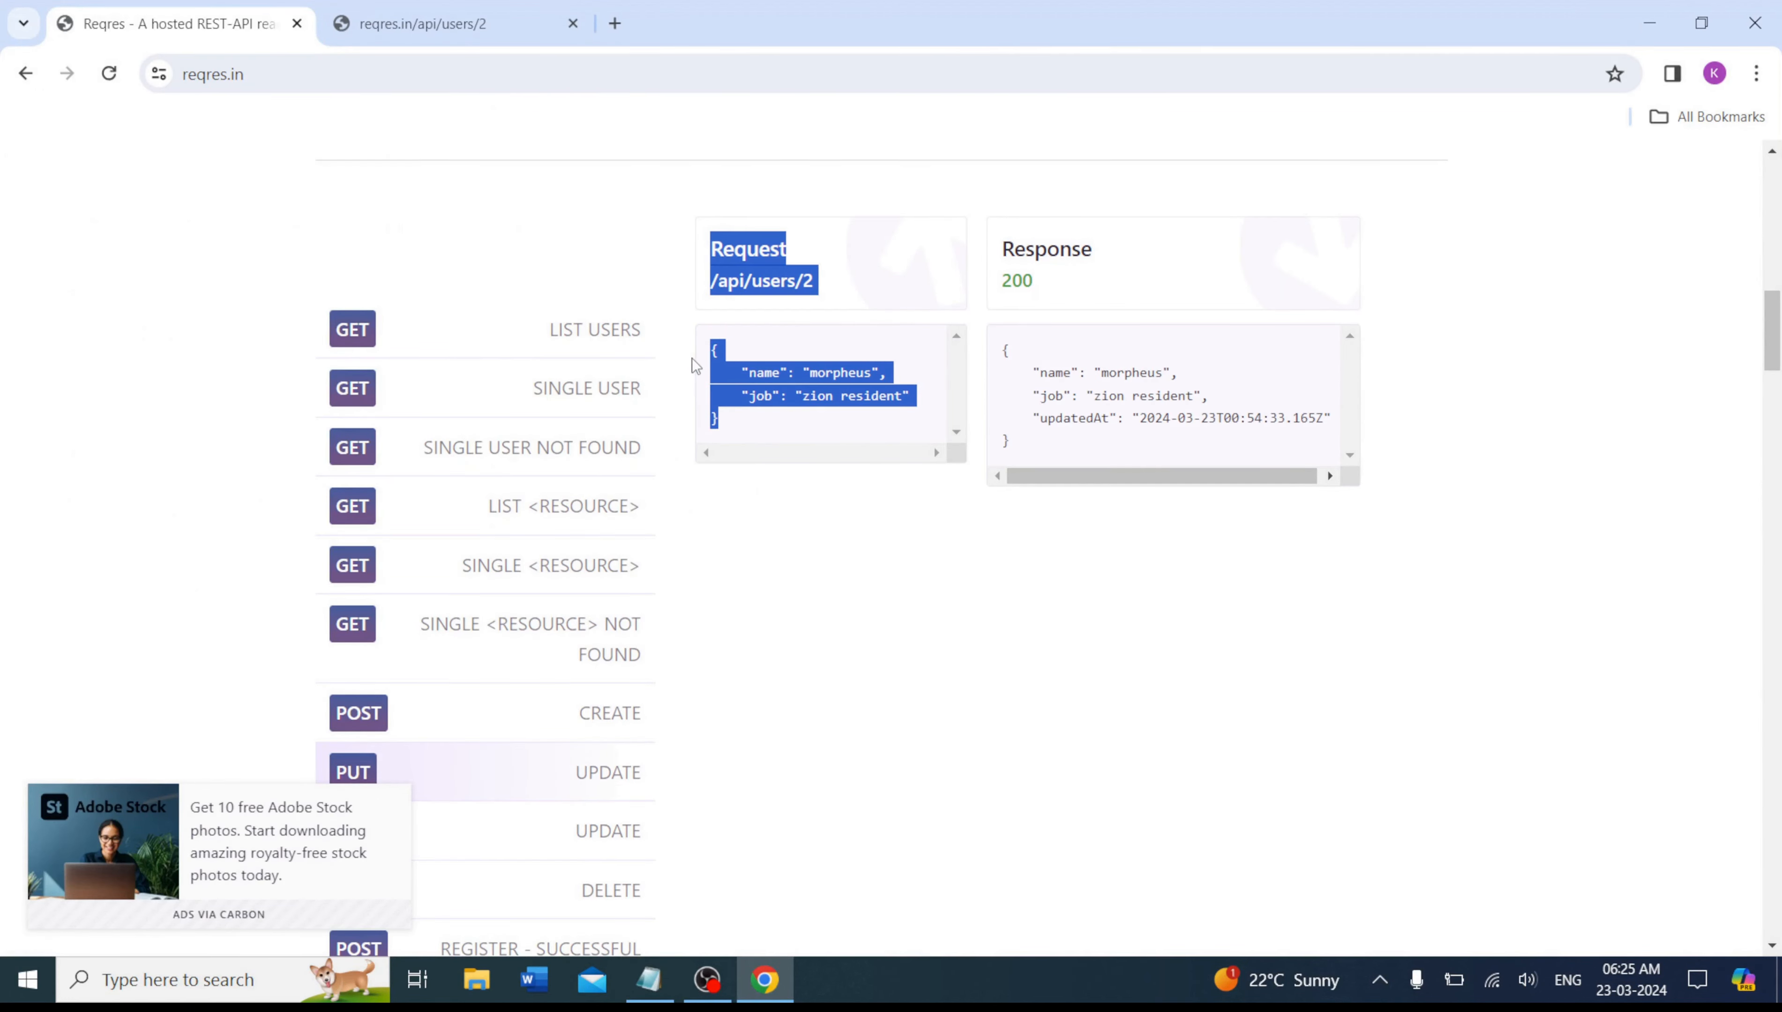
click(735, 422)
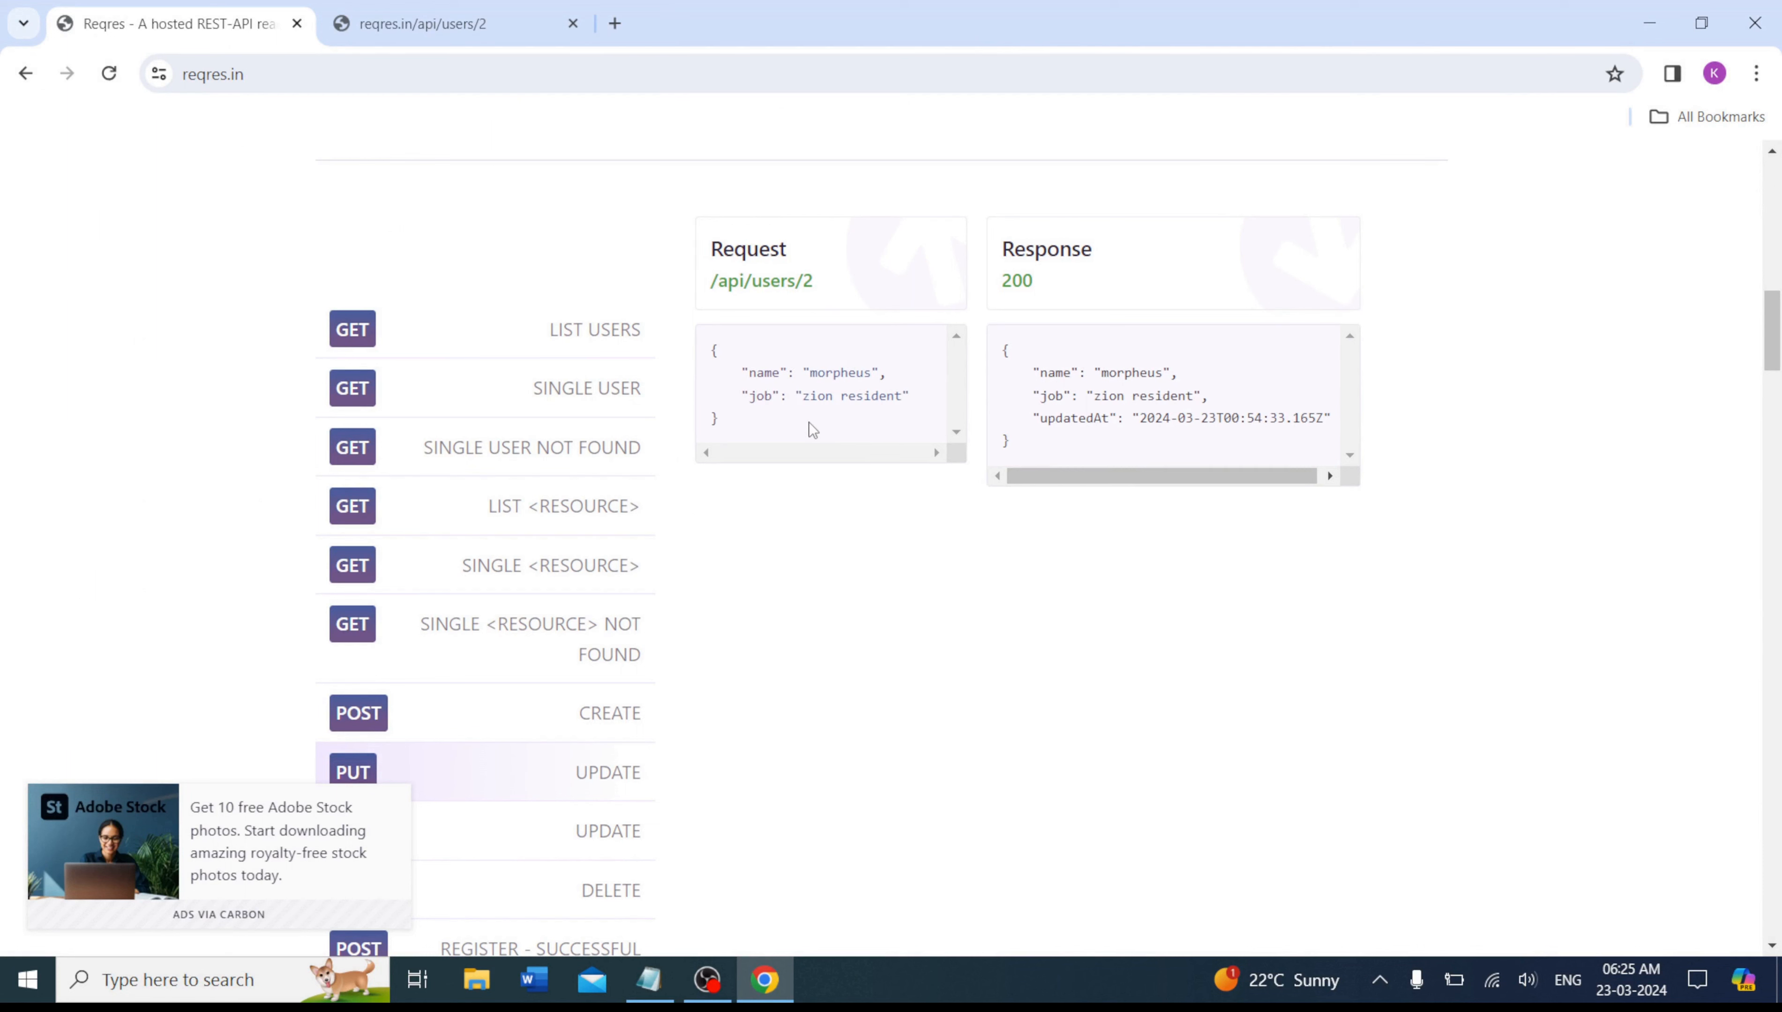
drag(744, 423, 704, 362)
key(ctrl+c)
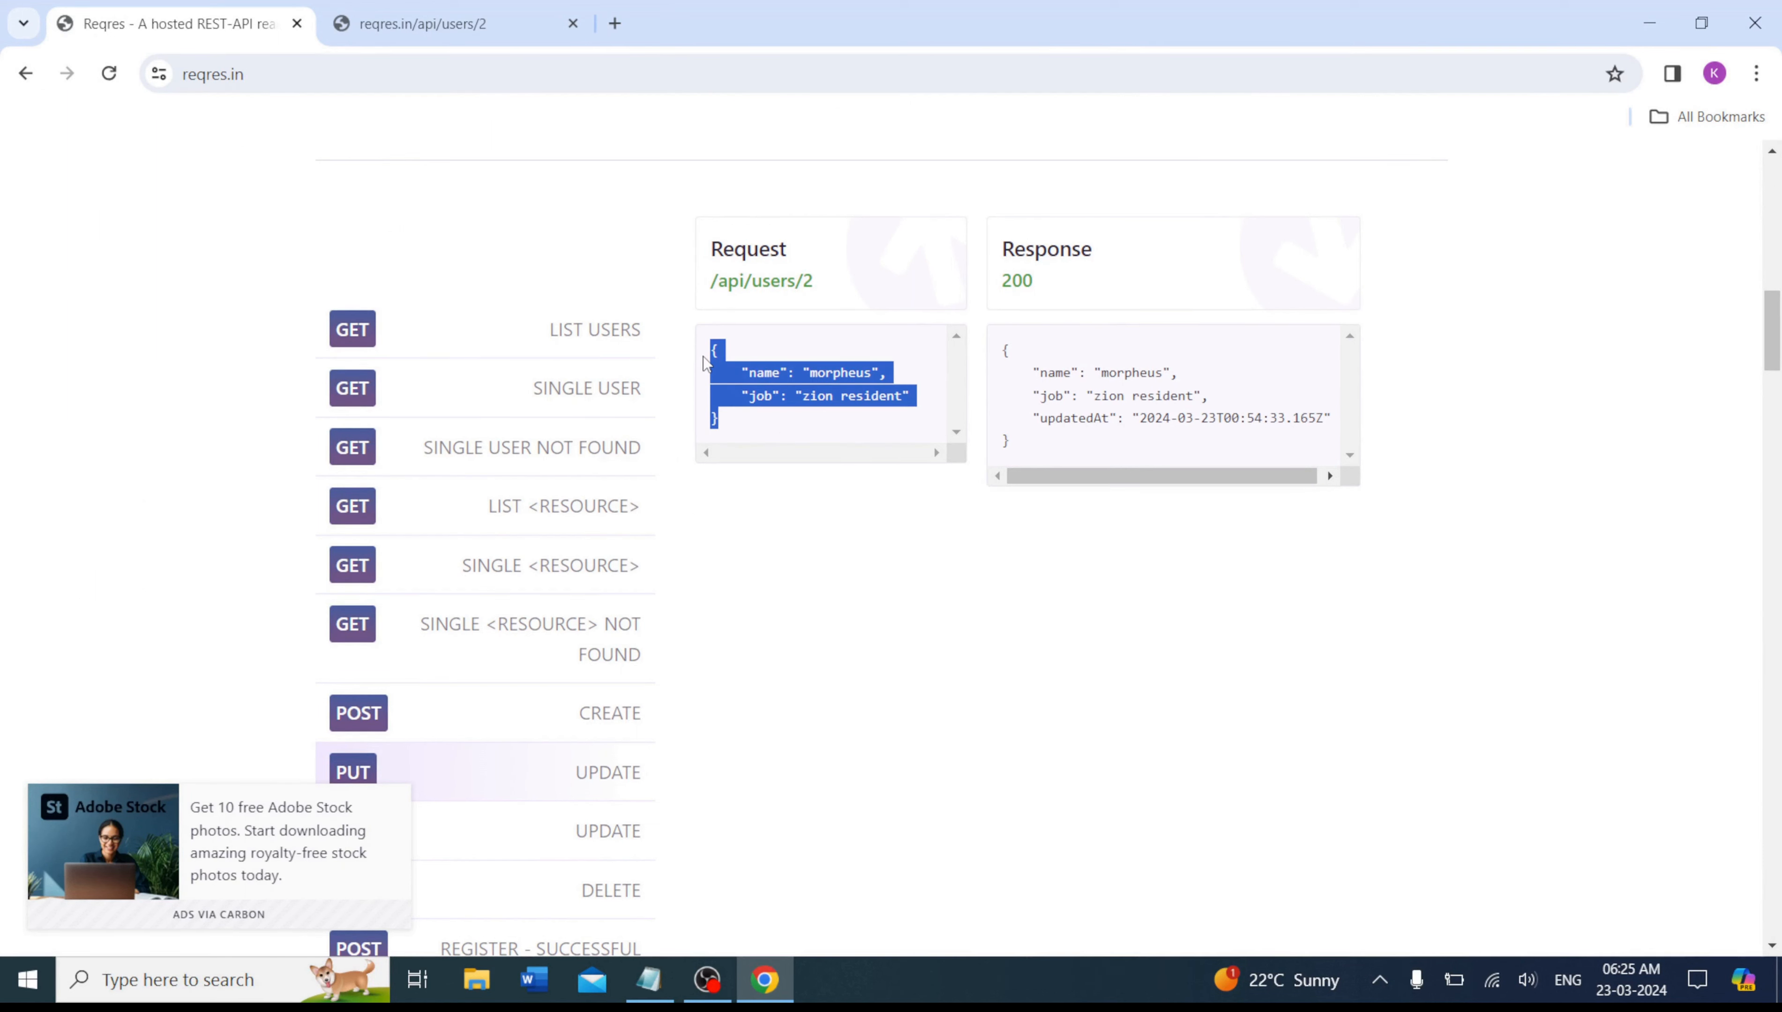
key(alt+Tab)
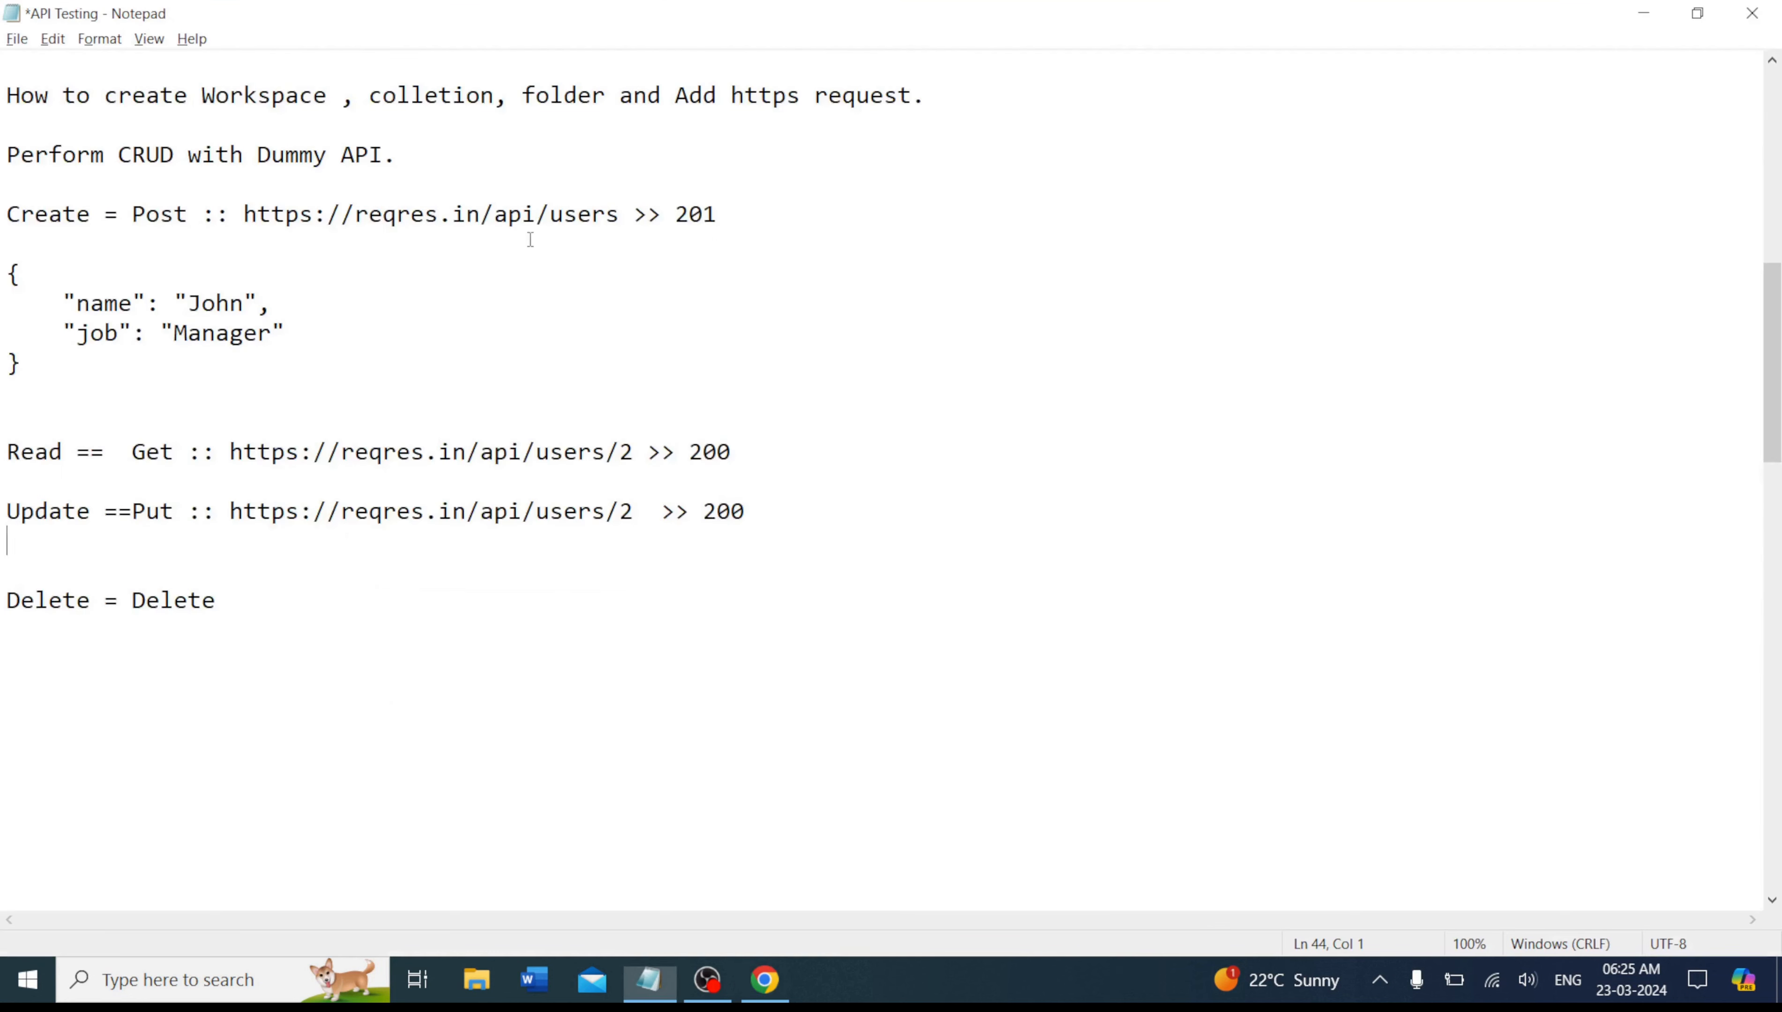
key(ctrl+v)
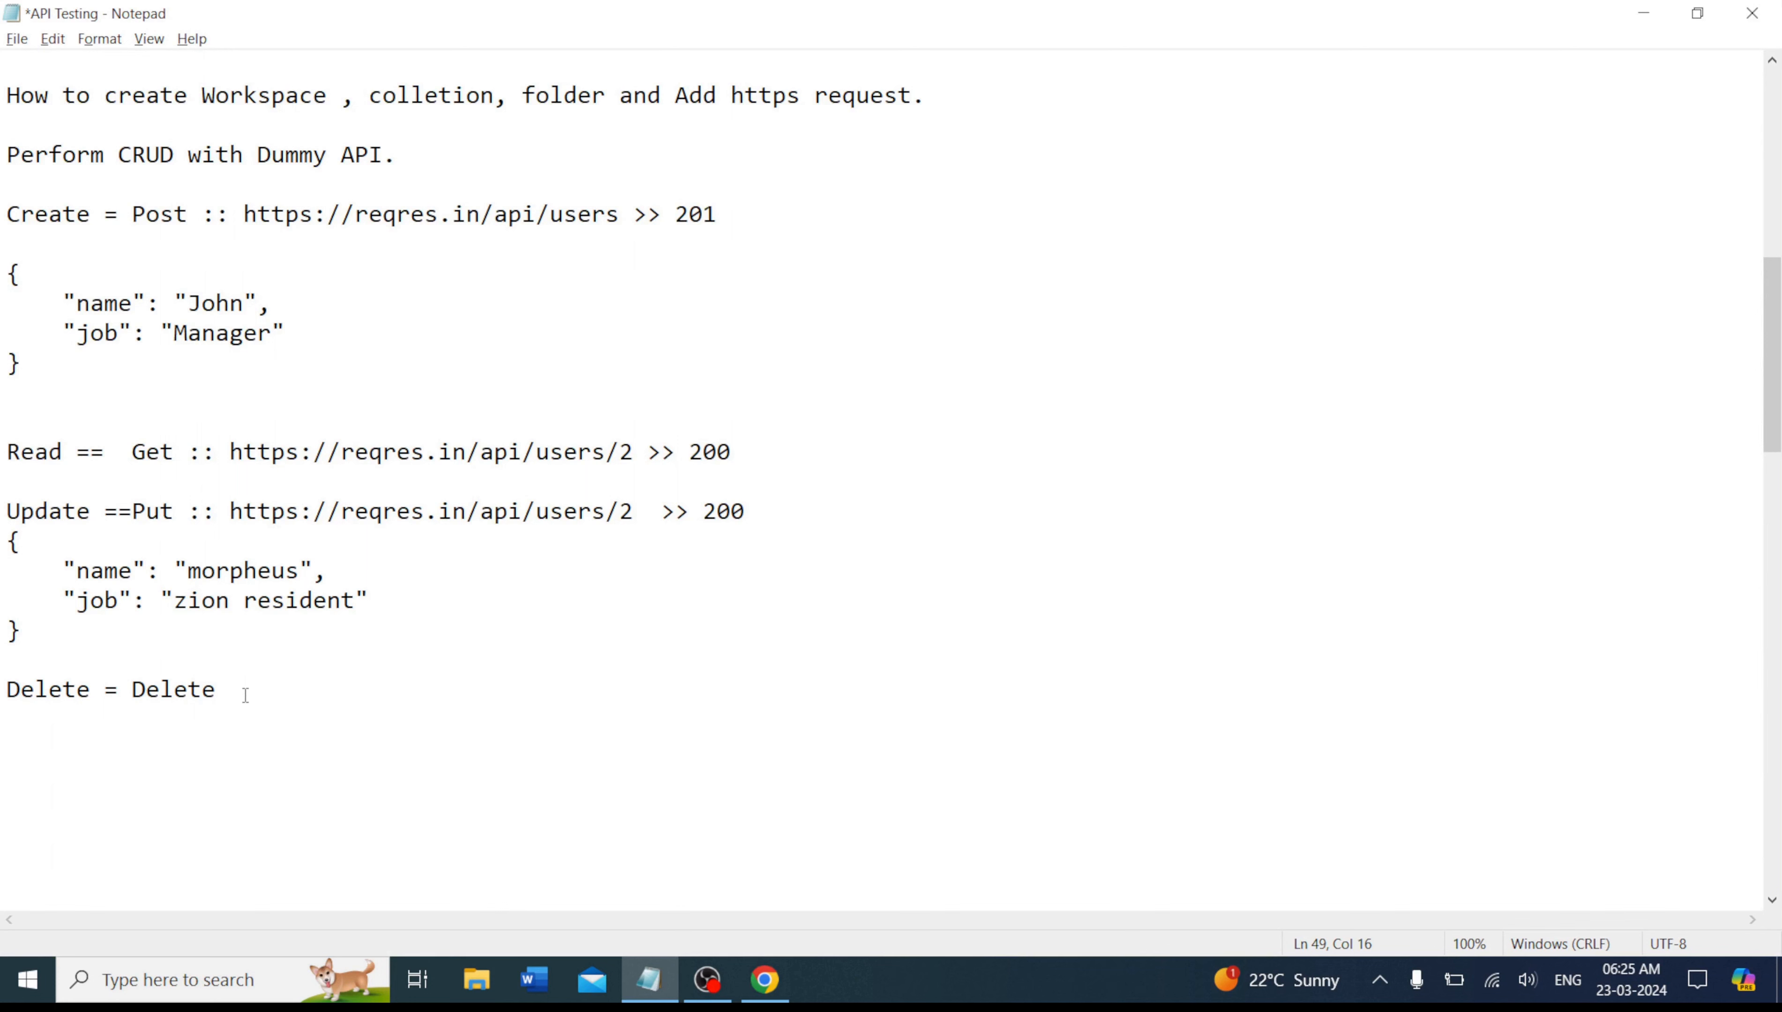
key(Return)
key(BackSpace)
text(>>)
key(alt+Tab)
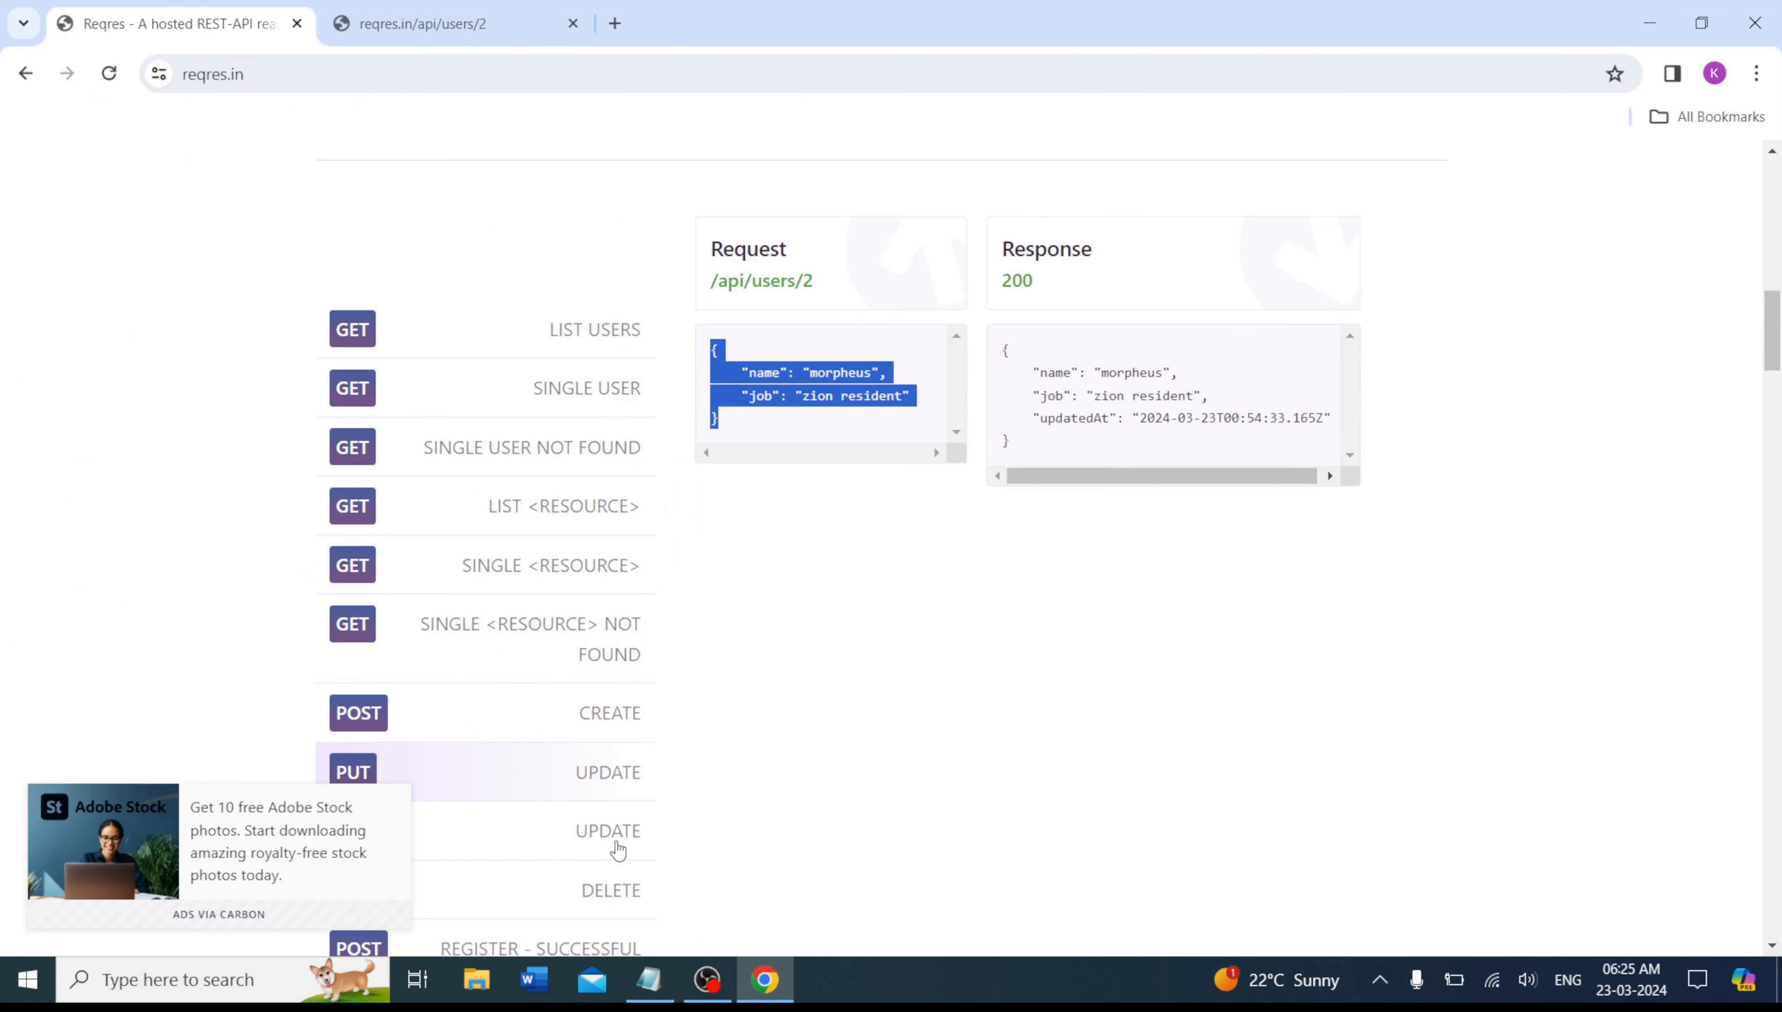
click(619, 908)
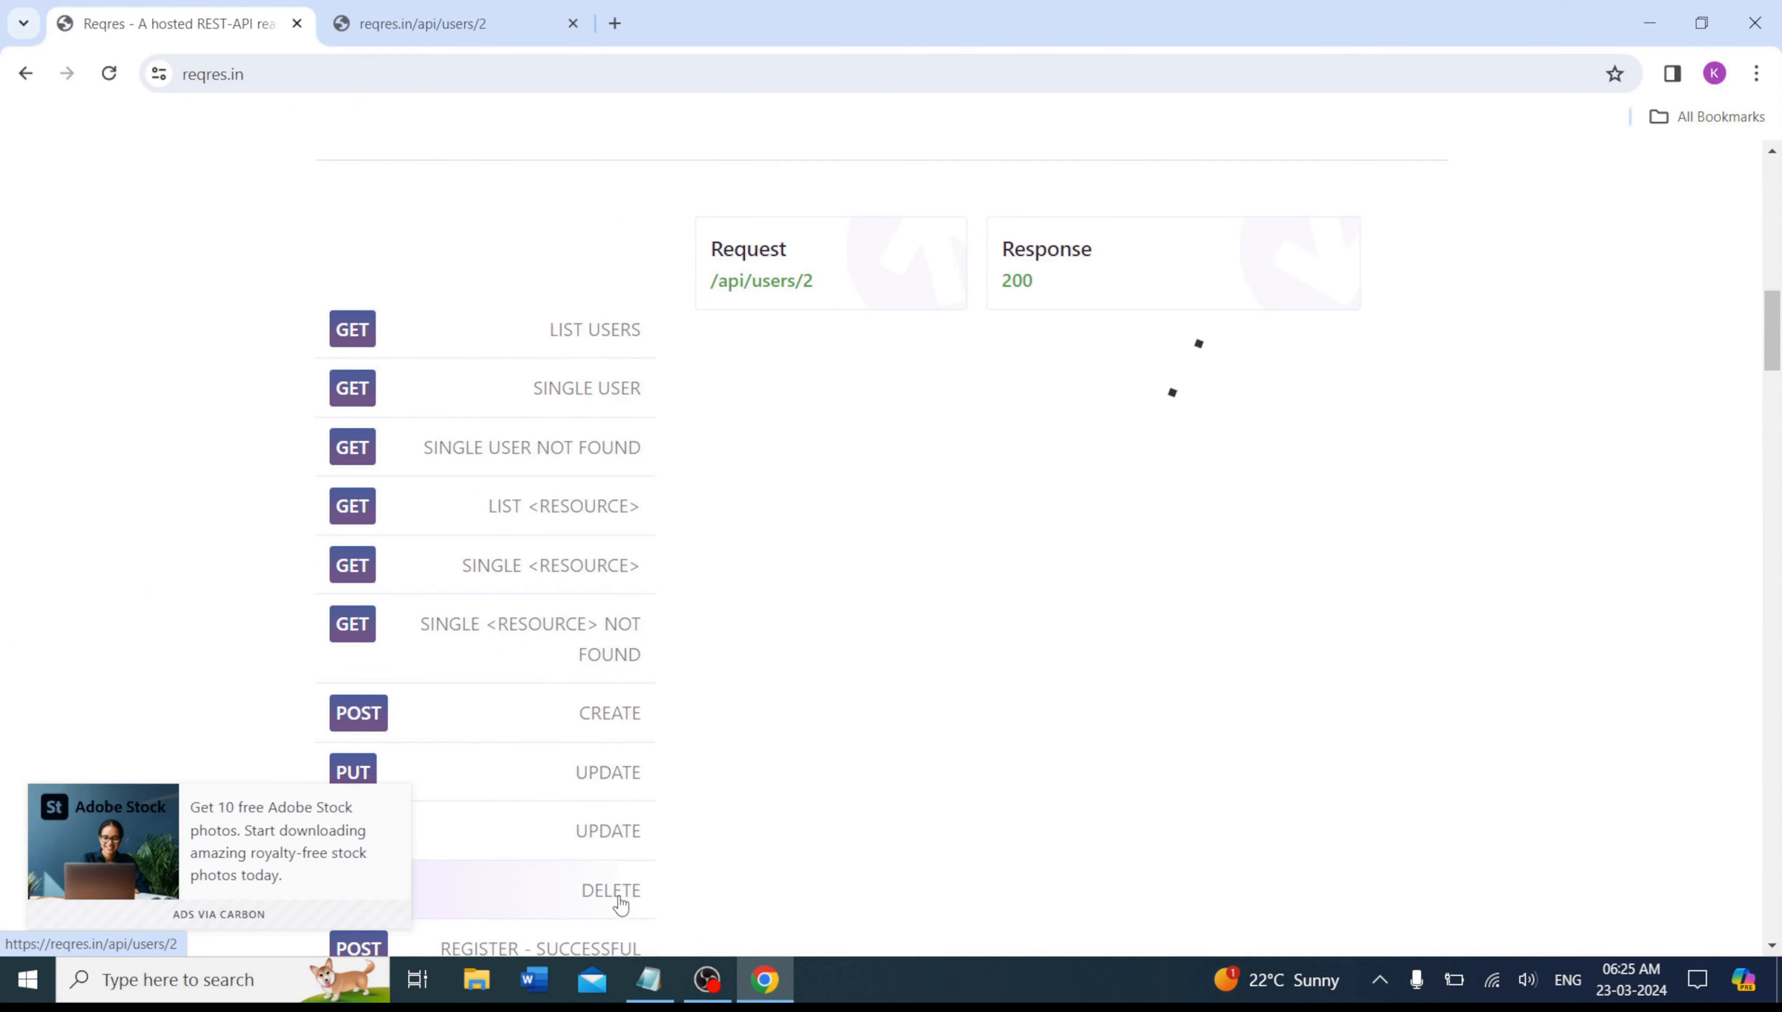
middle_click(783, 298)
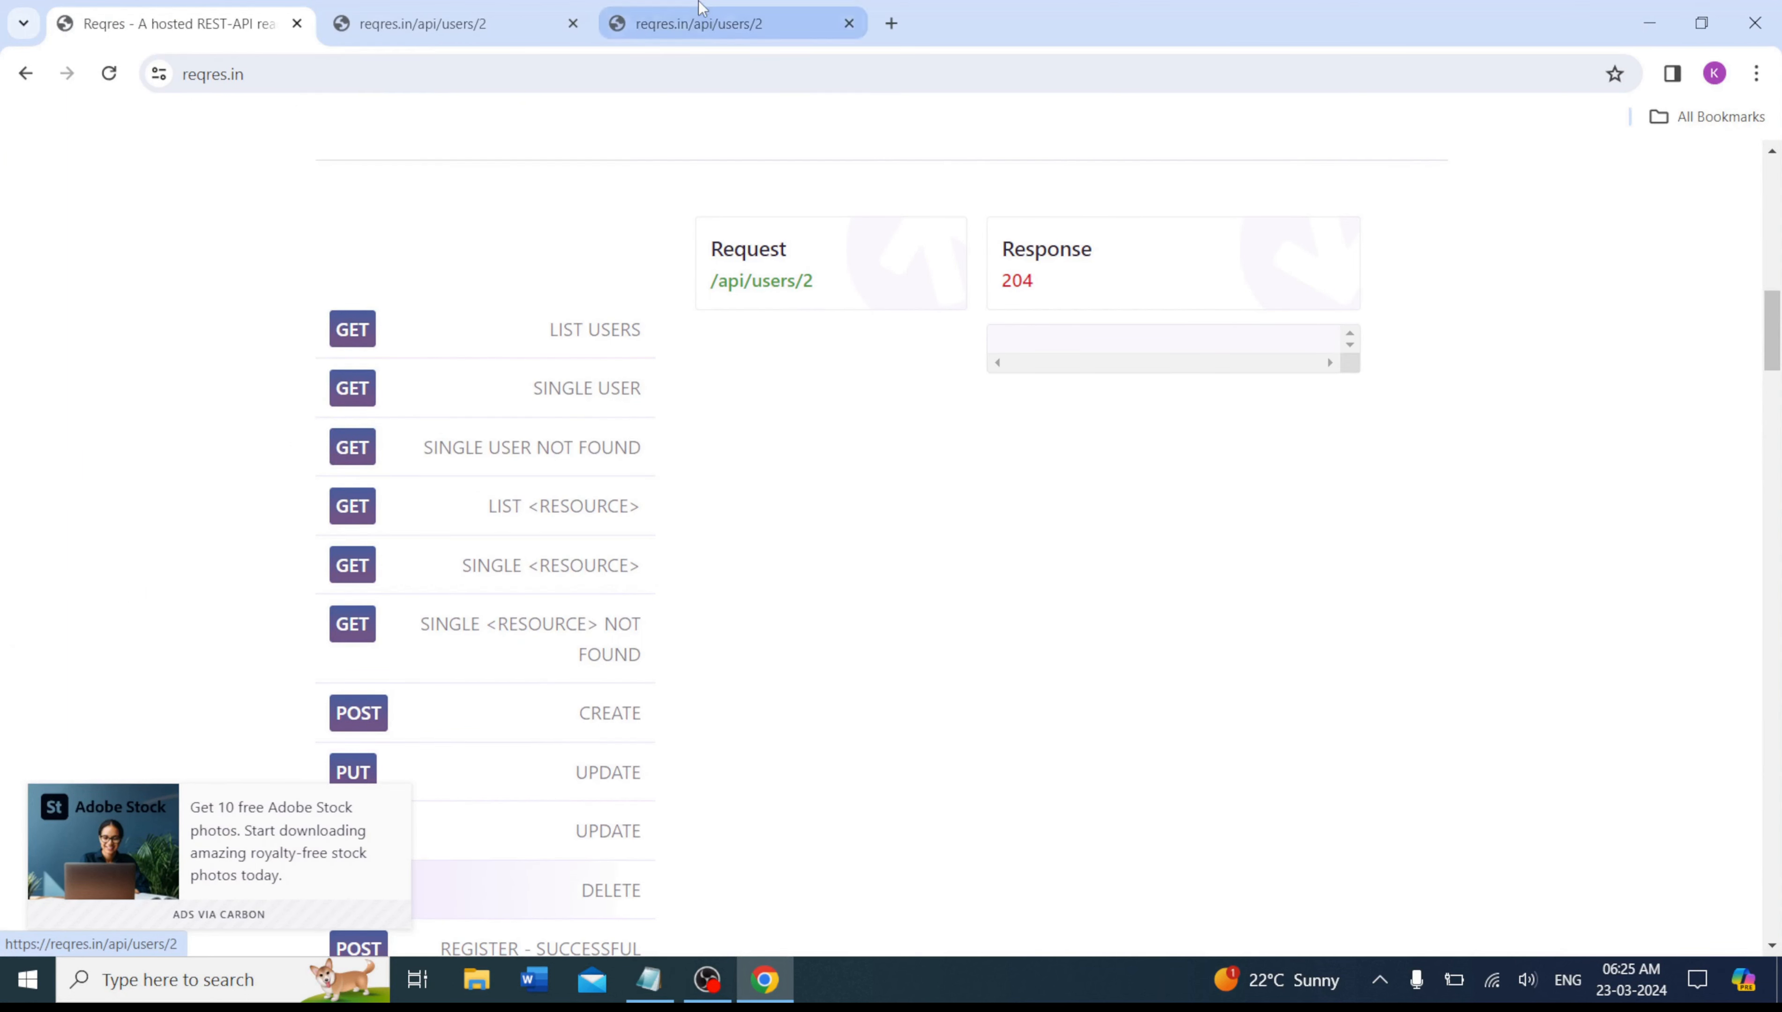
click(701, 21)
click(521, 74)
key(ctrl+c)
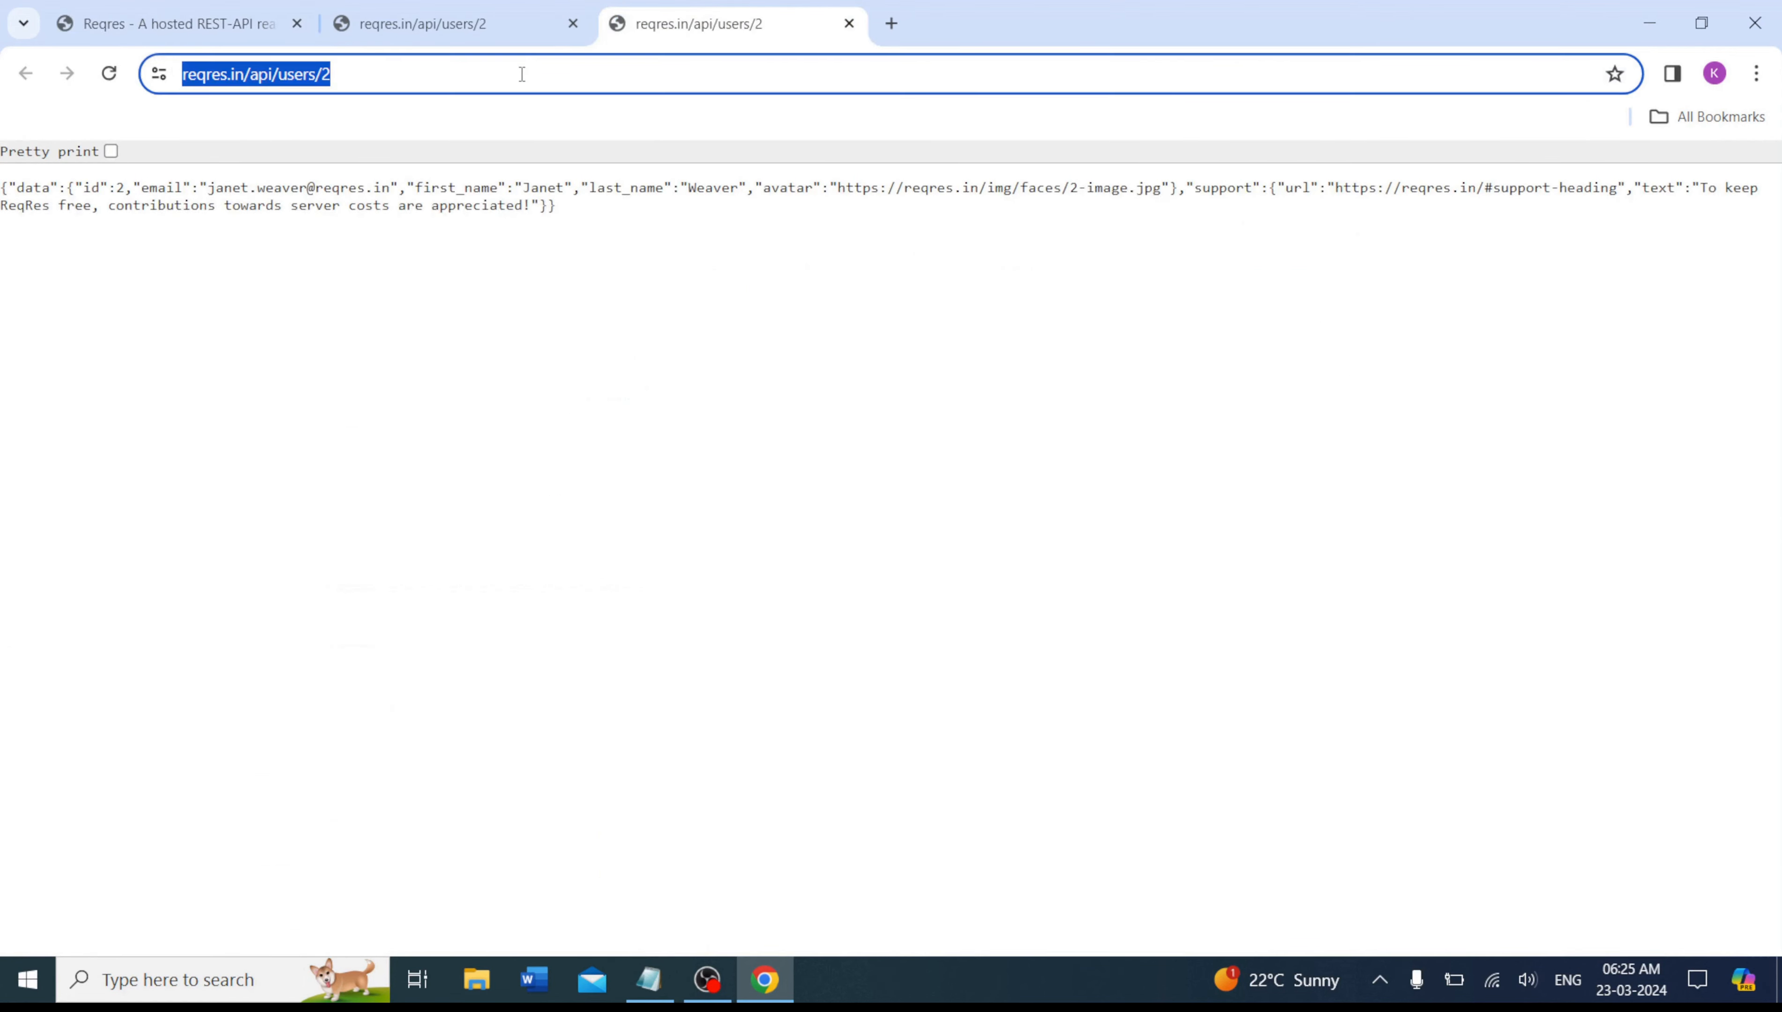
key(alt+Tab)
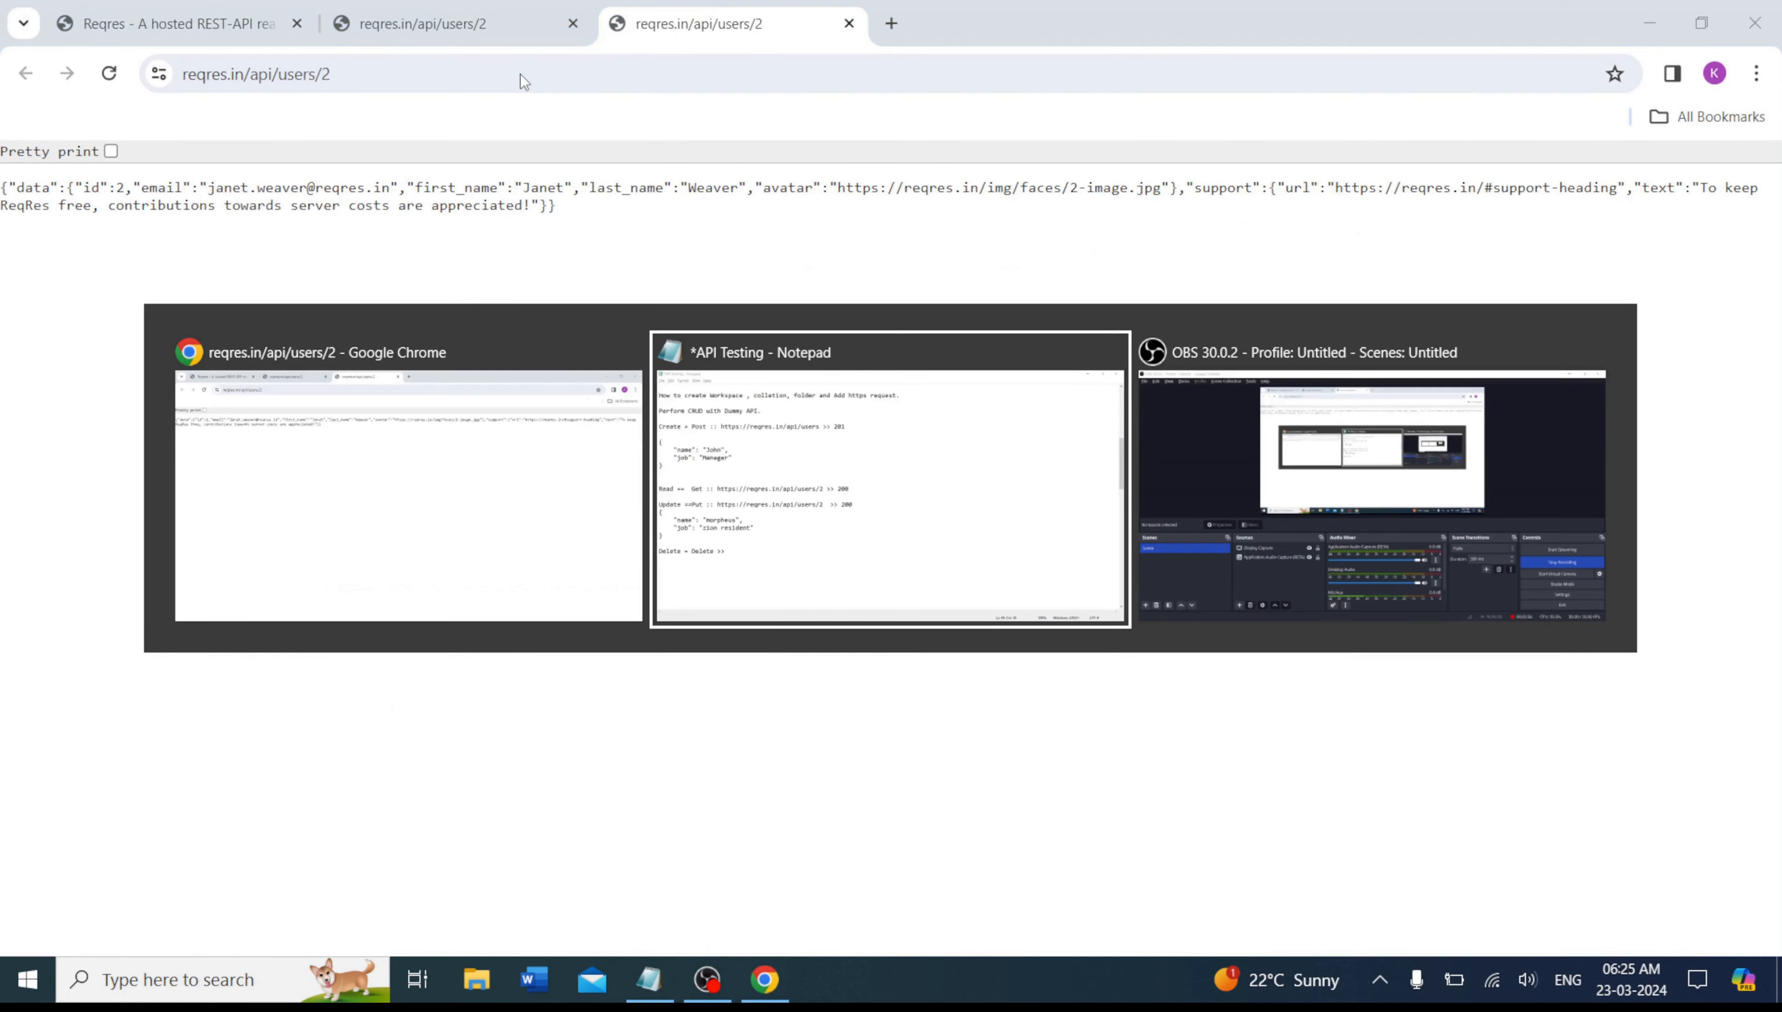
key(ctrl+v)
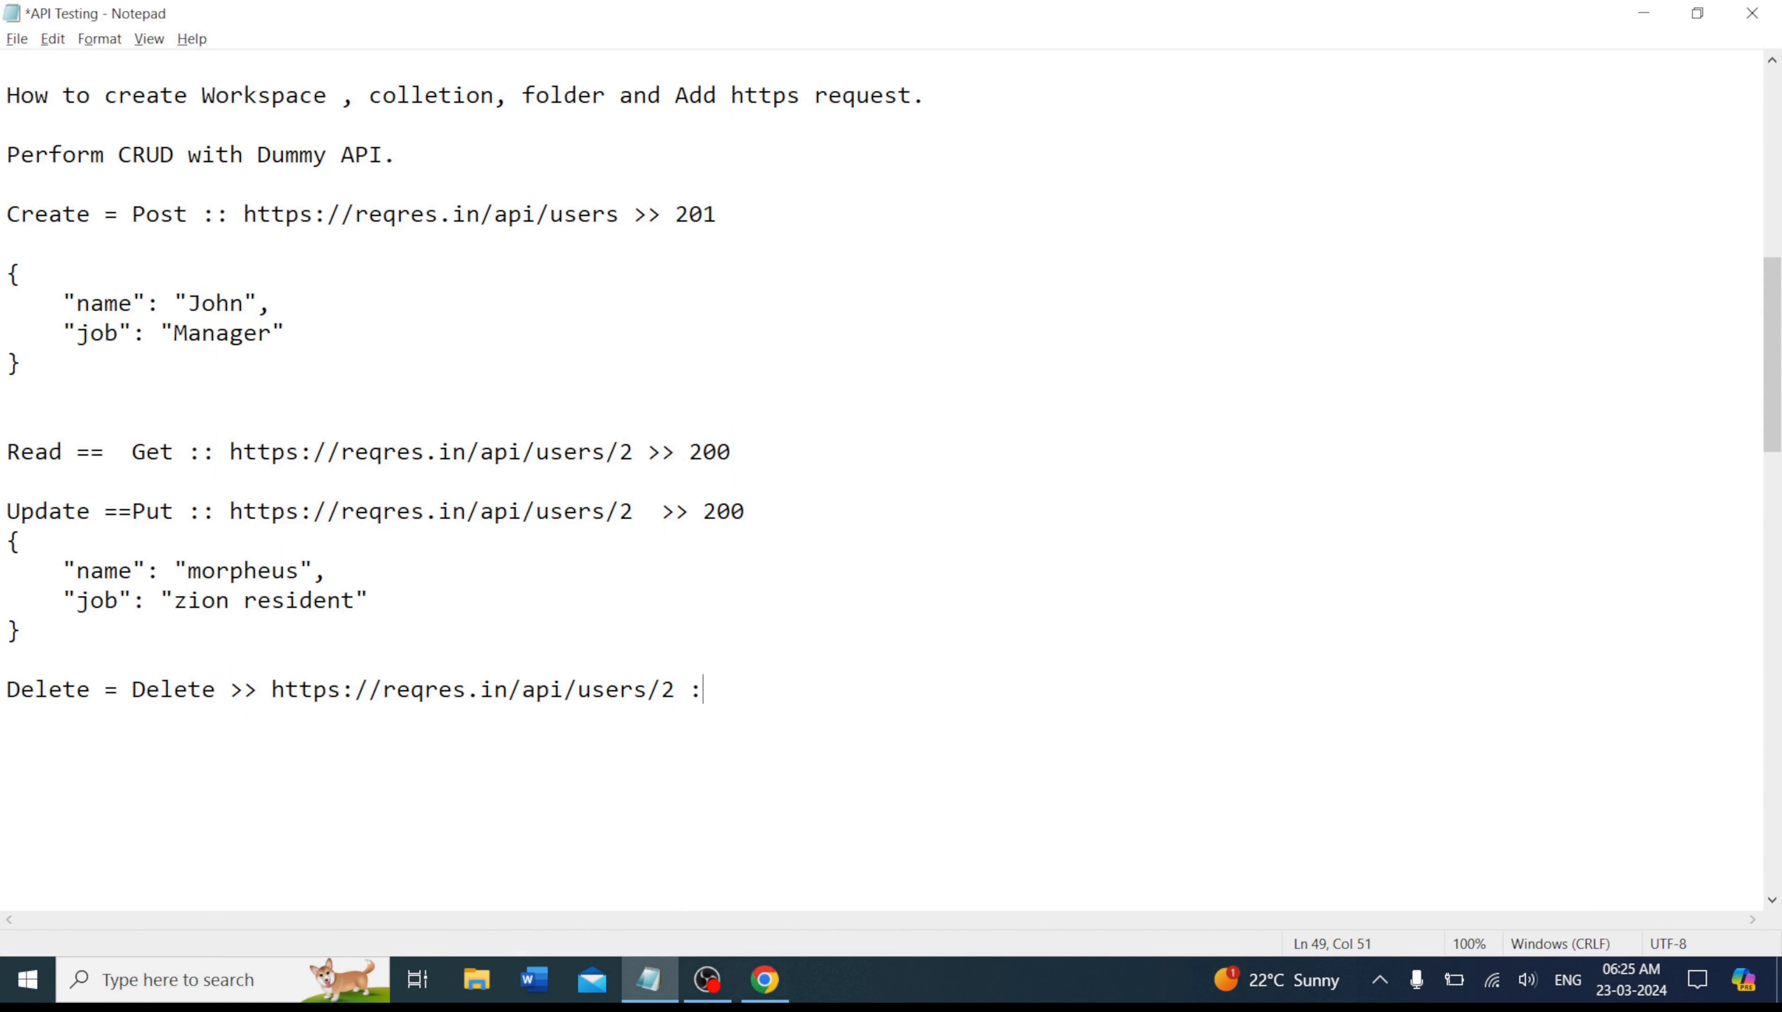
text(>> 204)
Close both reqres.in/api/users/2 pages in Chrome and return to the API Testing notes in Notepad.
key(alt+Tab)
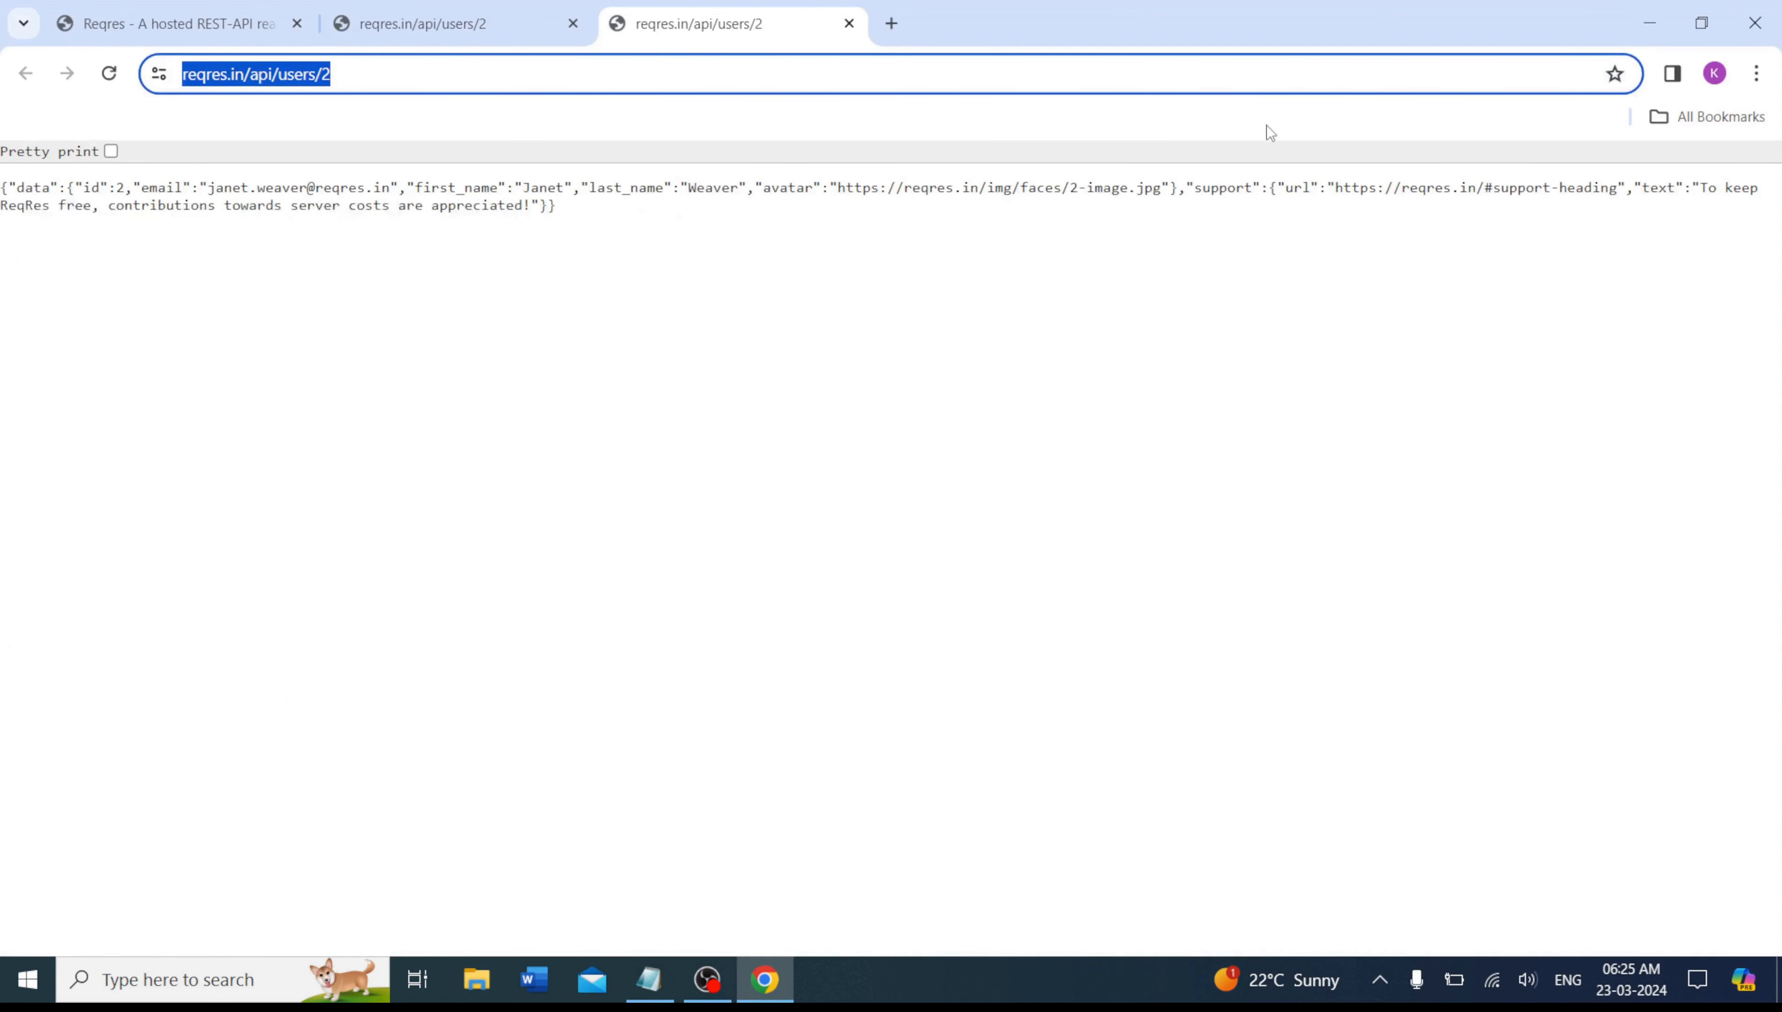
click(849, 24)
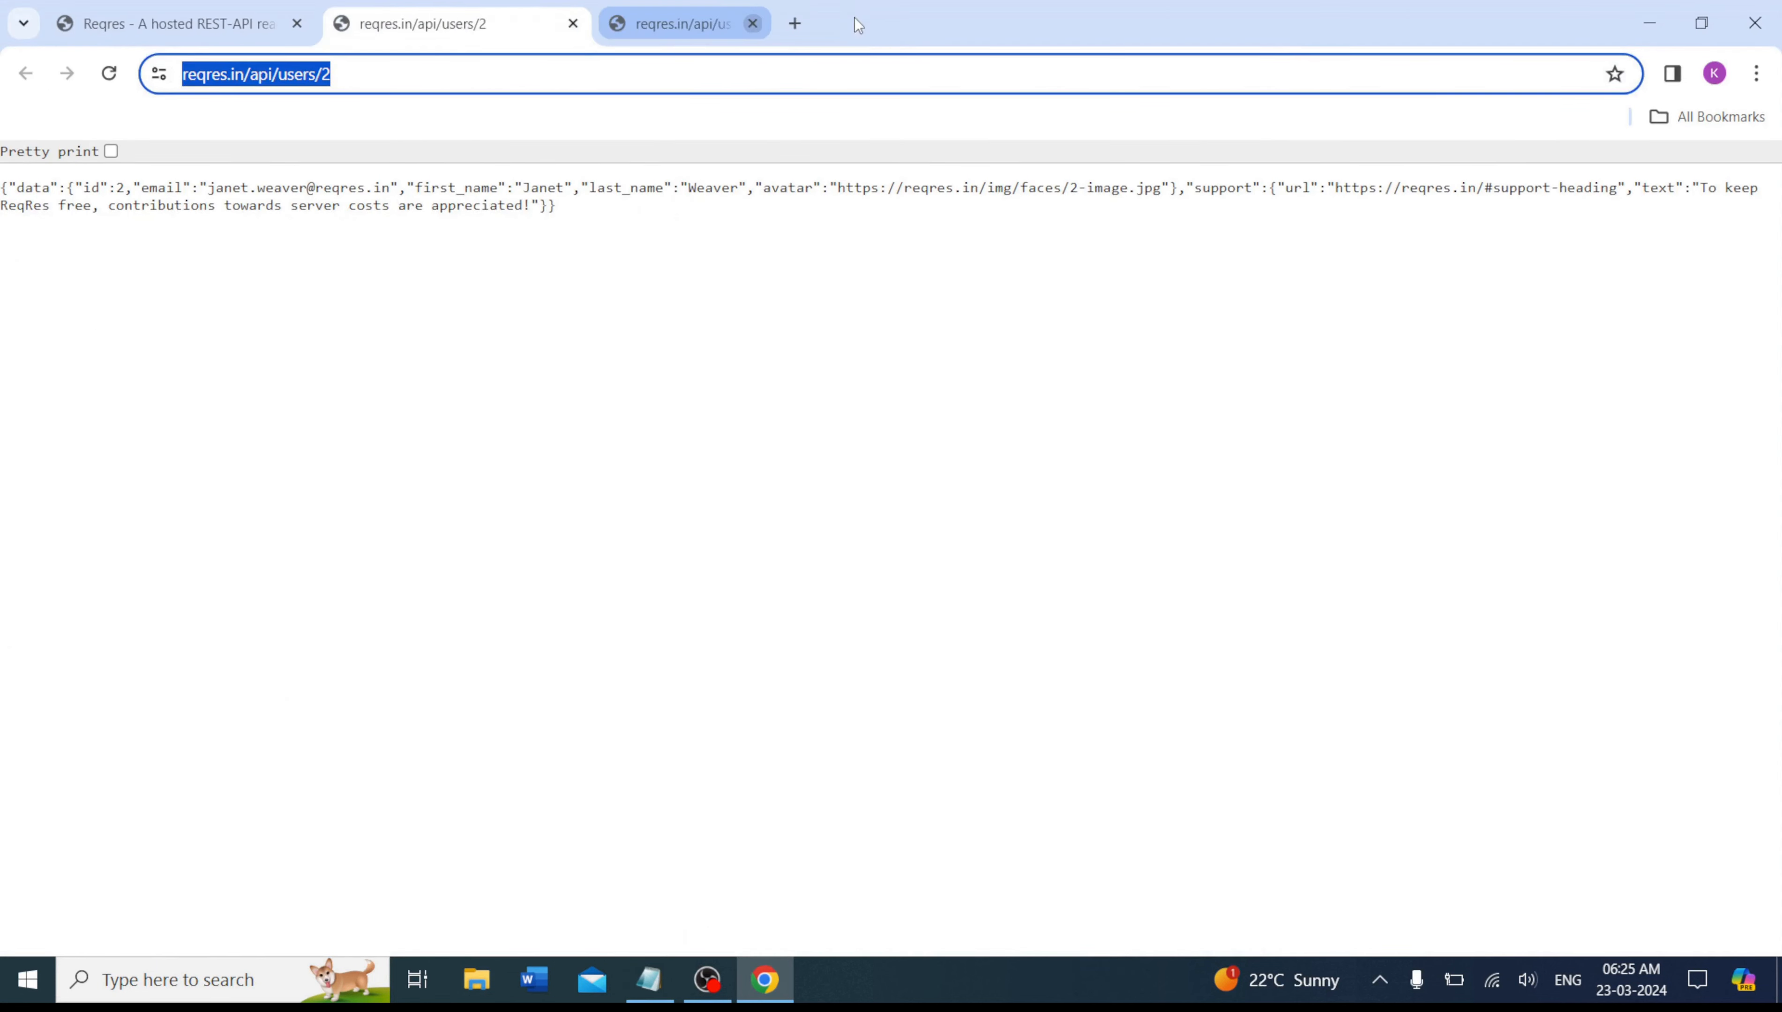
click(573, 23)
key(alt+Tab)
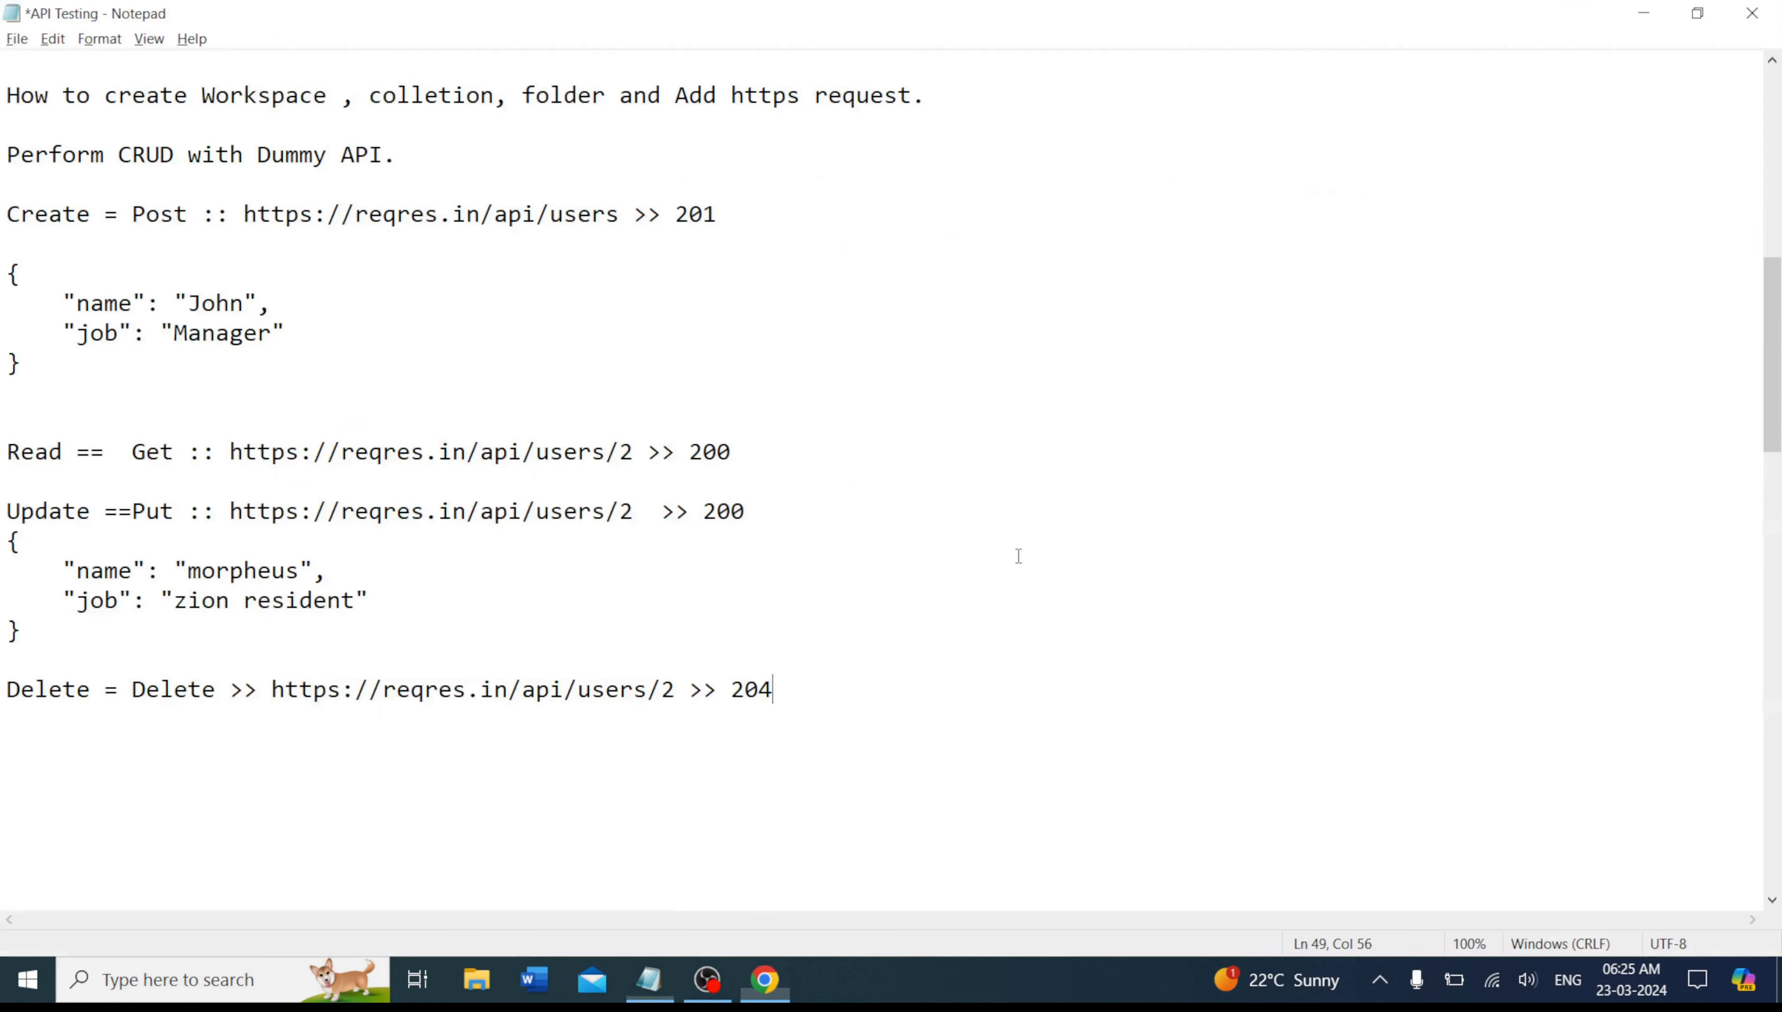
Insert a separator line of 57 plus signs between the "Perform CRUD with Dummy API." heading and the Create line.
click(771, 475)
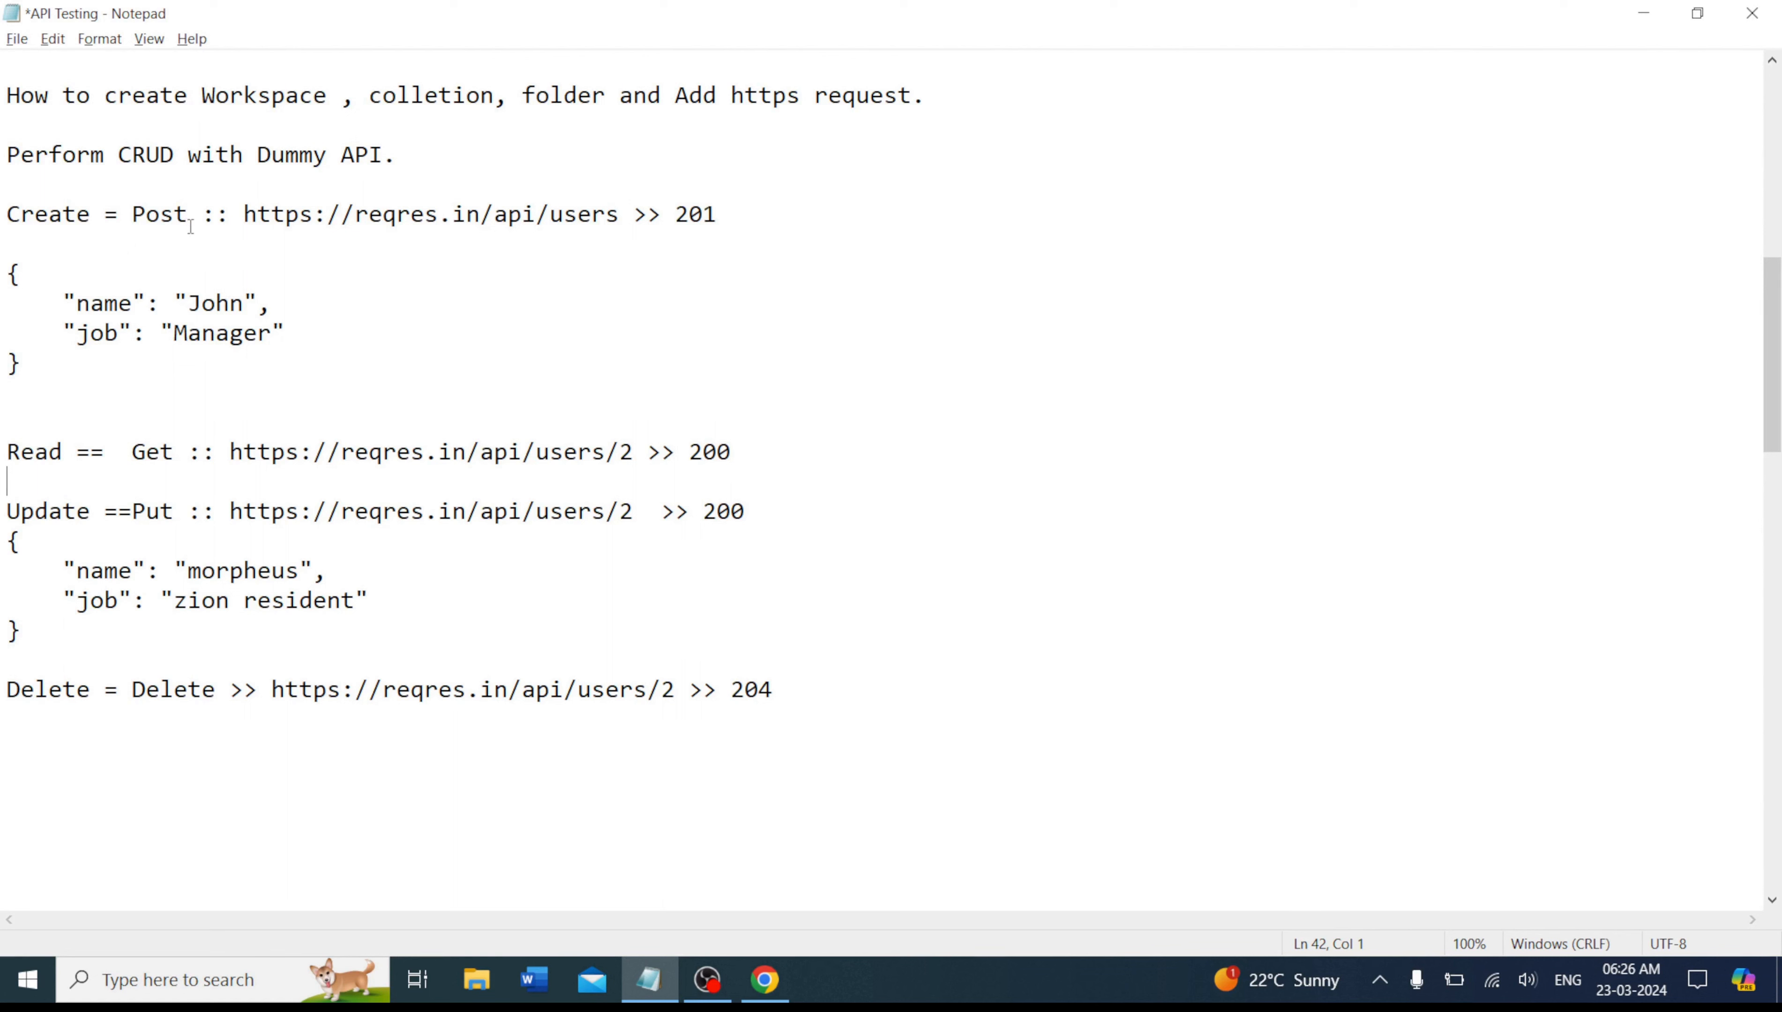
click(54, 185)
text(++++++++++++++++++++++++++++++++++)
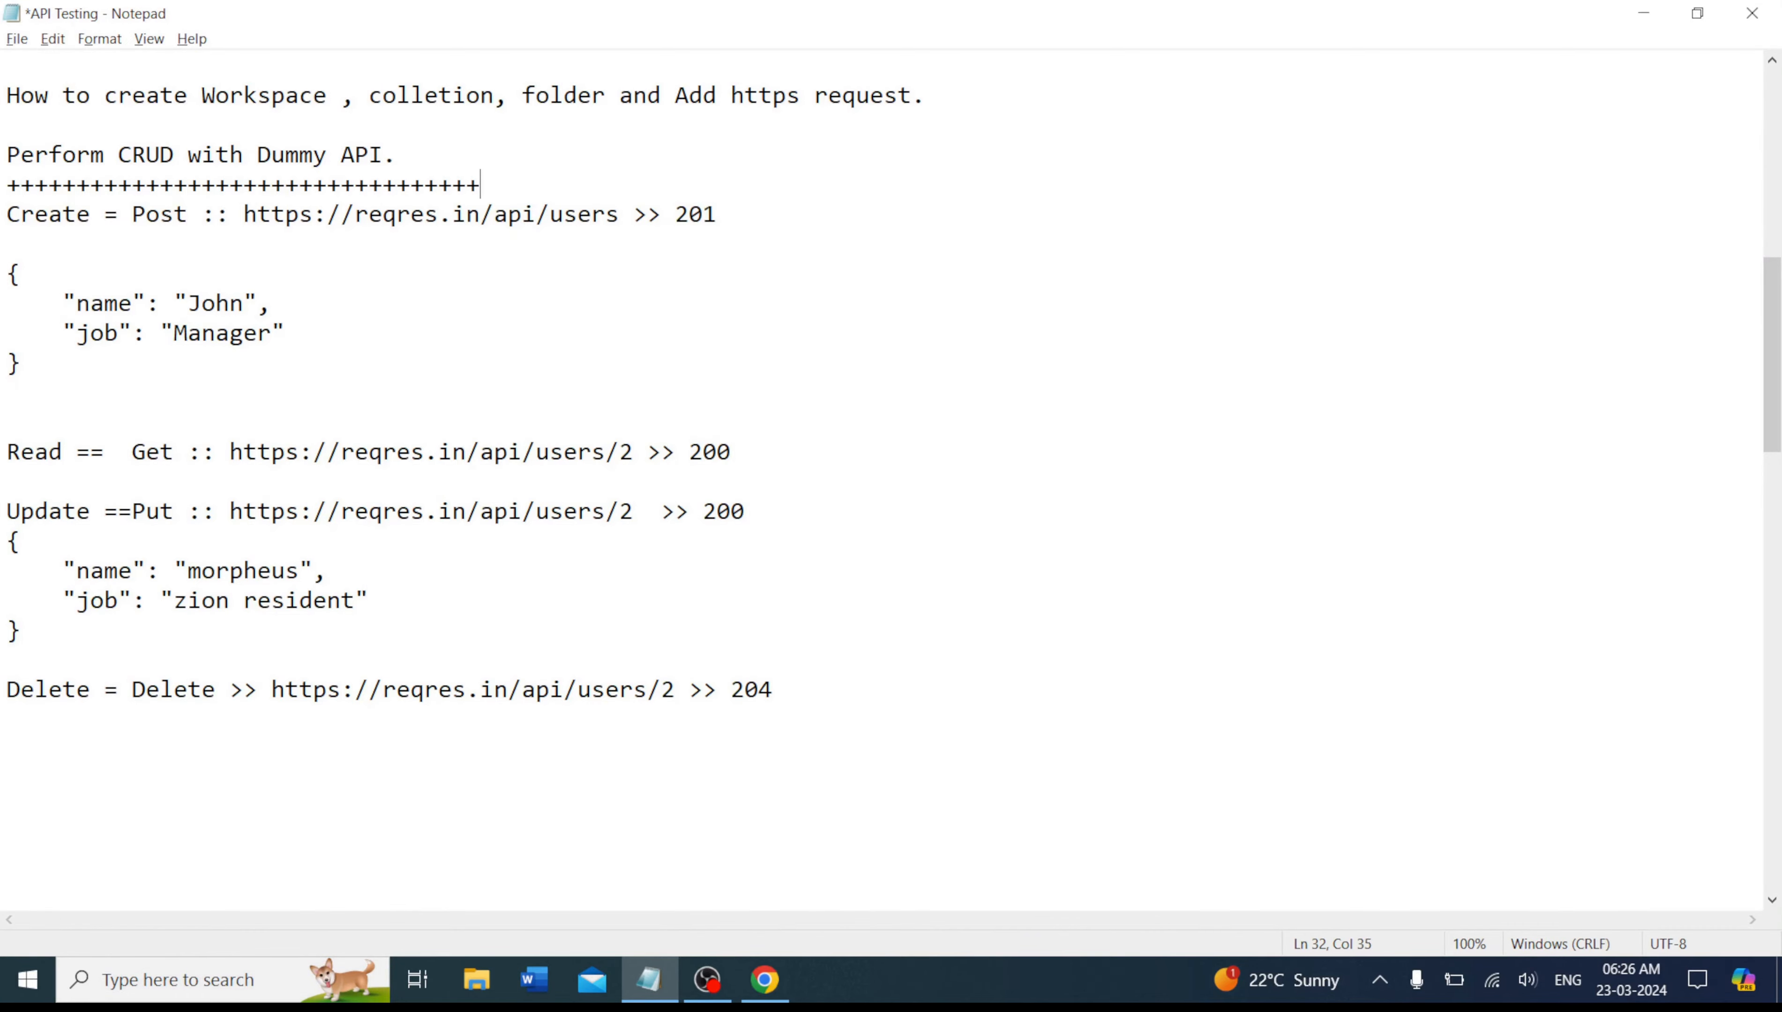
text(+++++++++++++++++++++++)
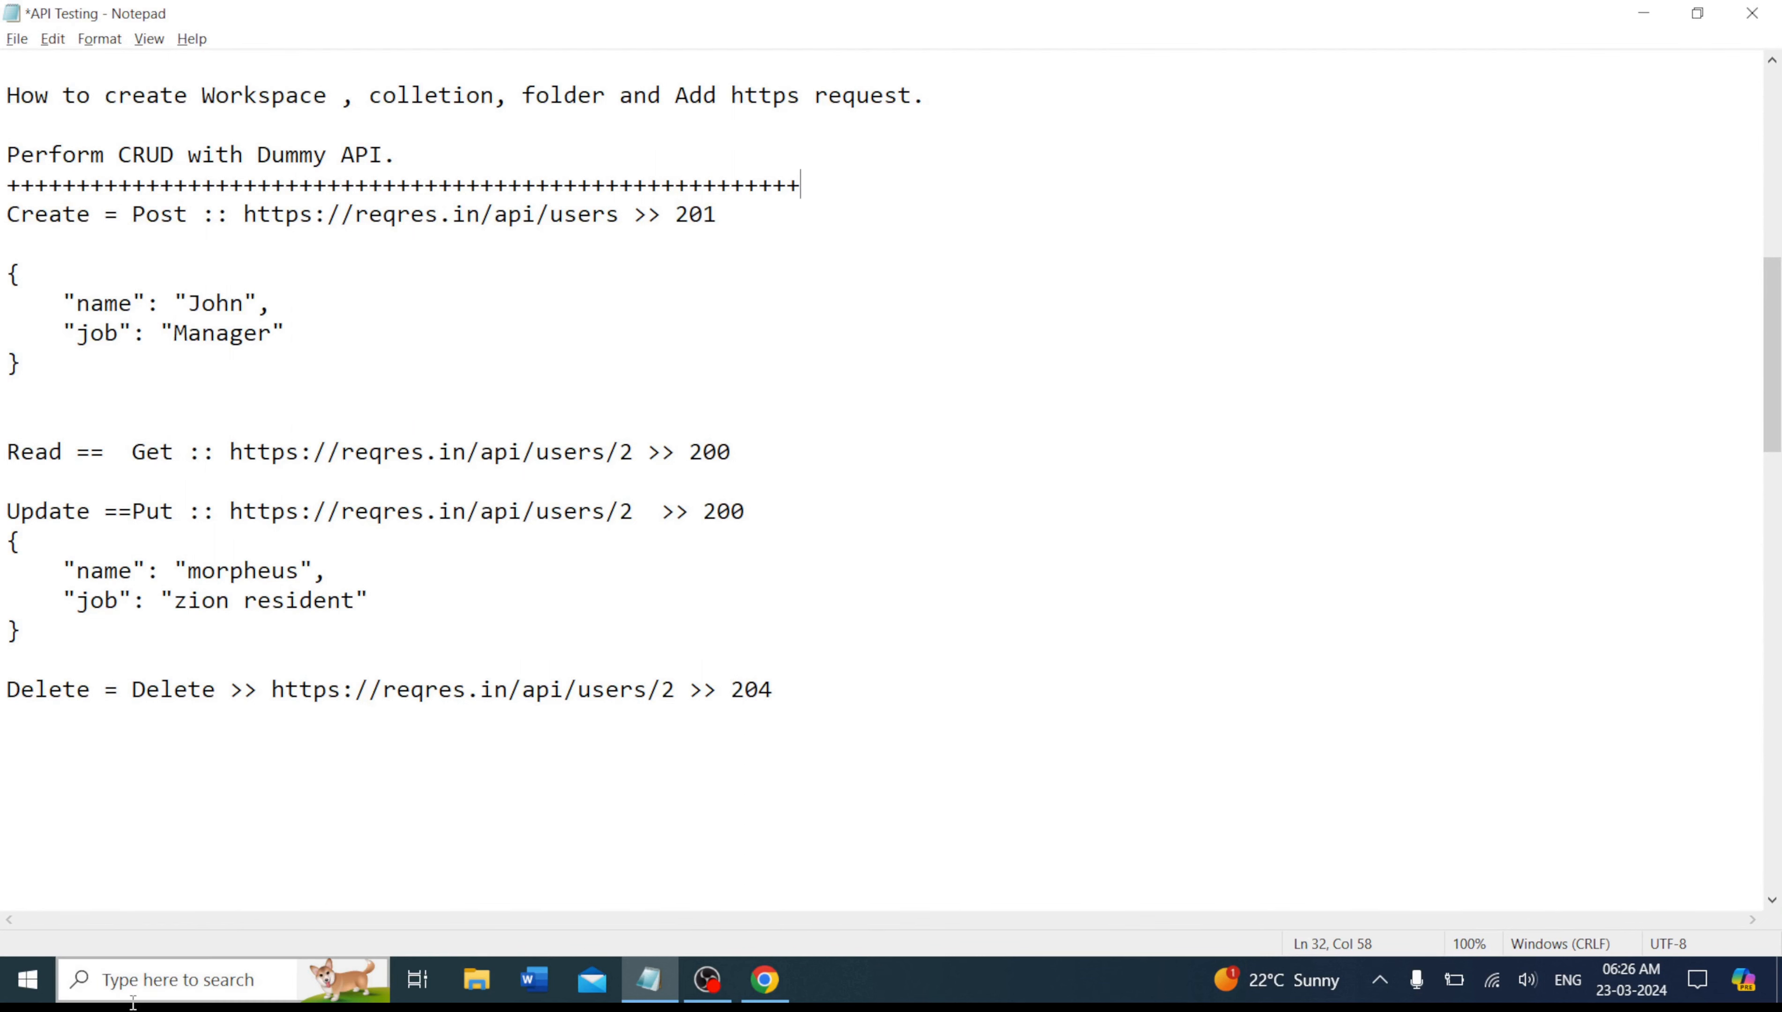
Search Windows for "postman" and launch the Postman app.
click(149, 980)
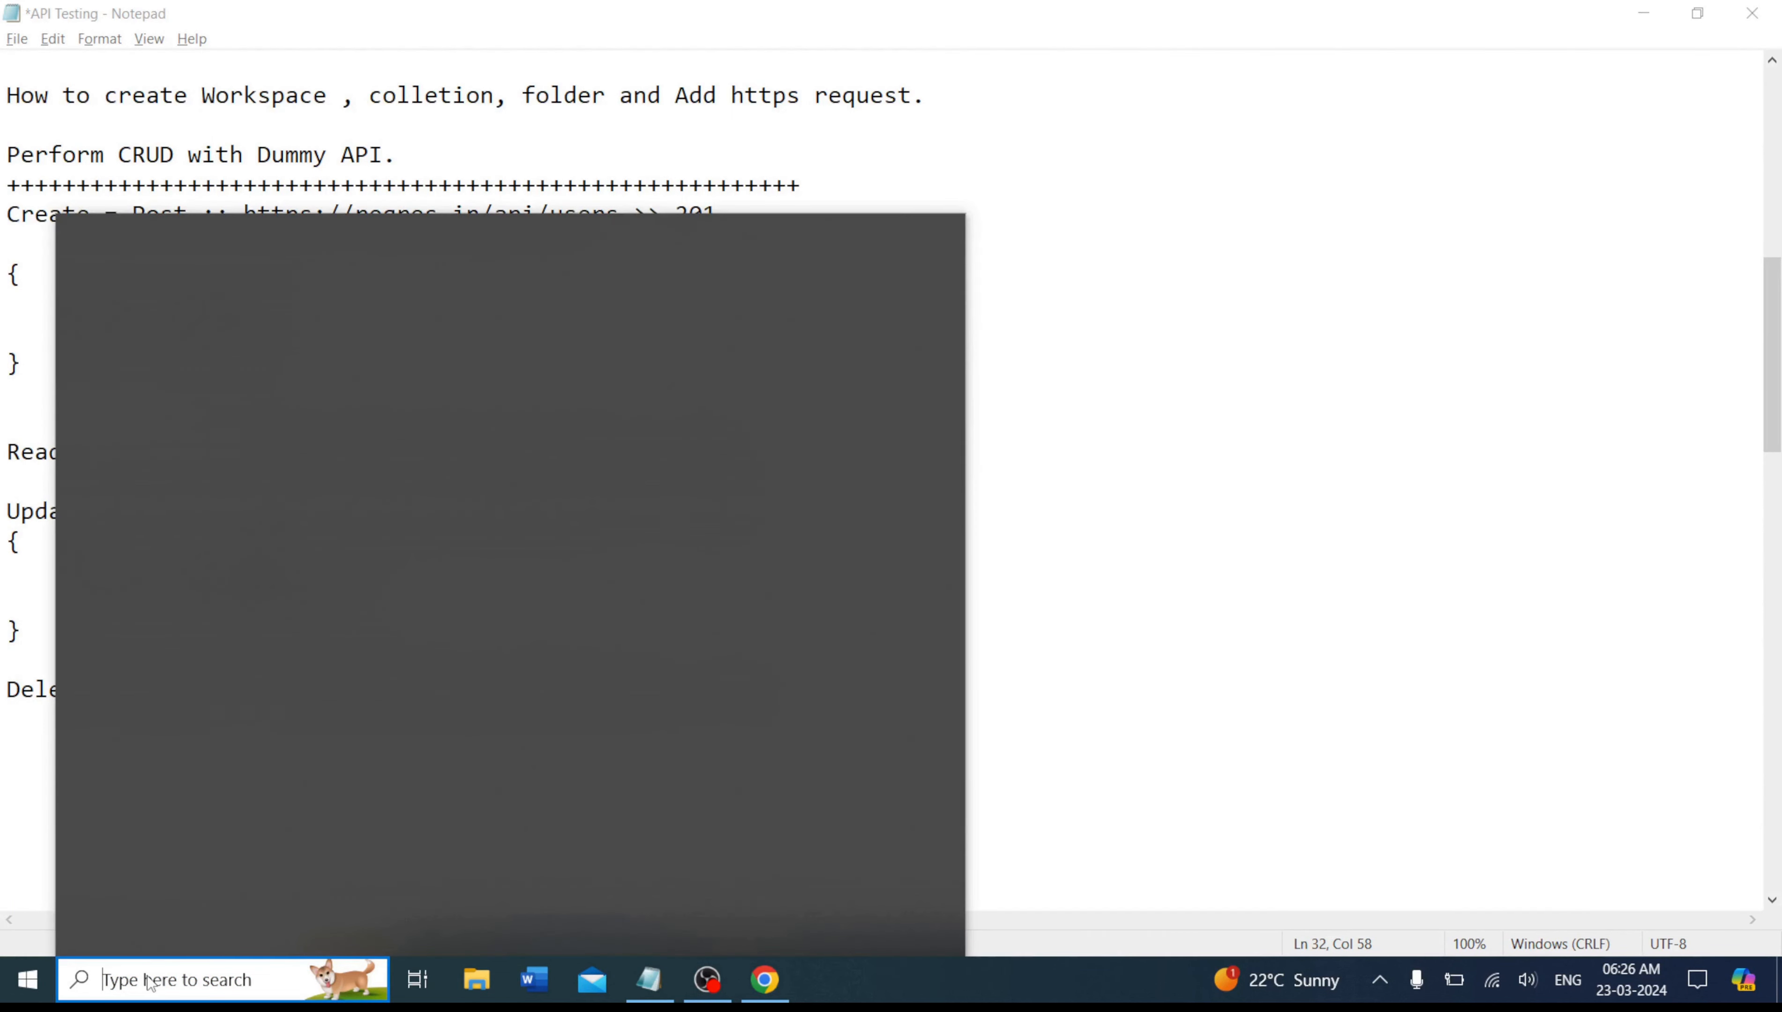
text(postman)
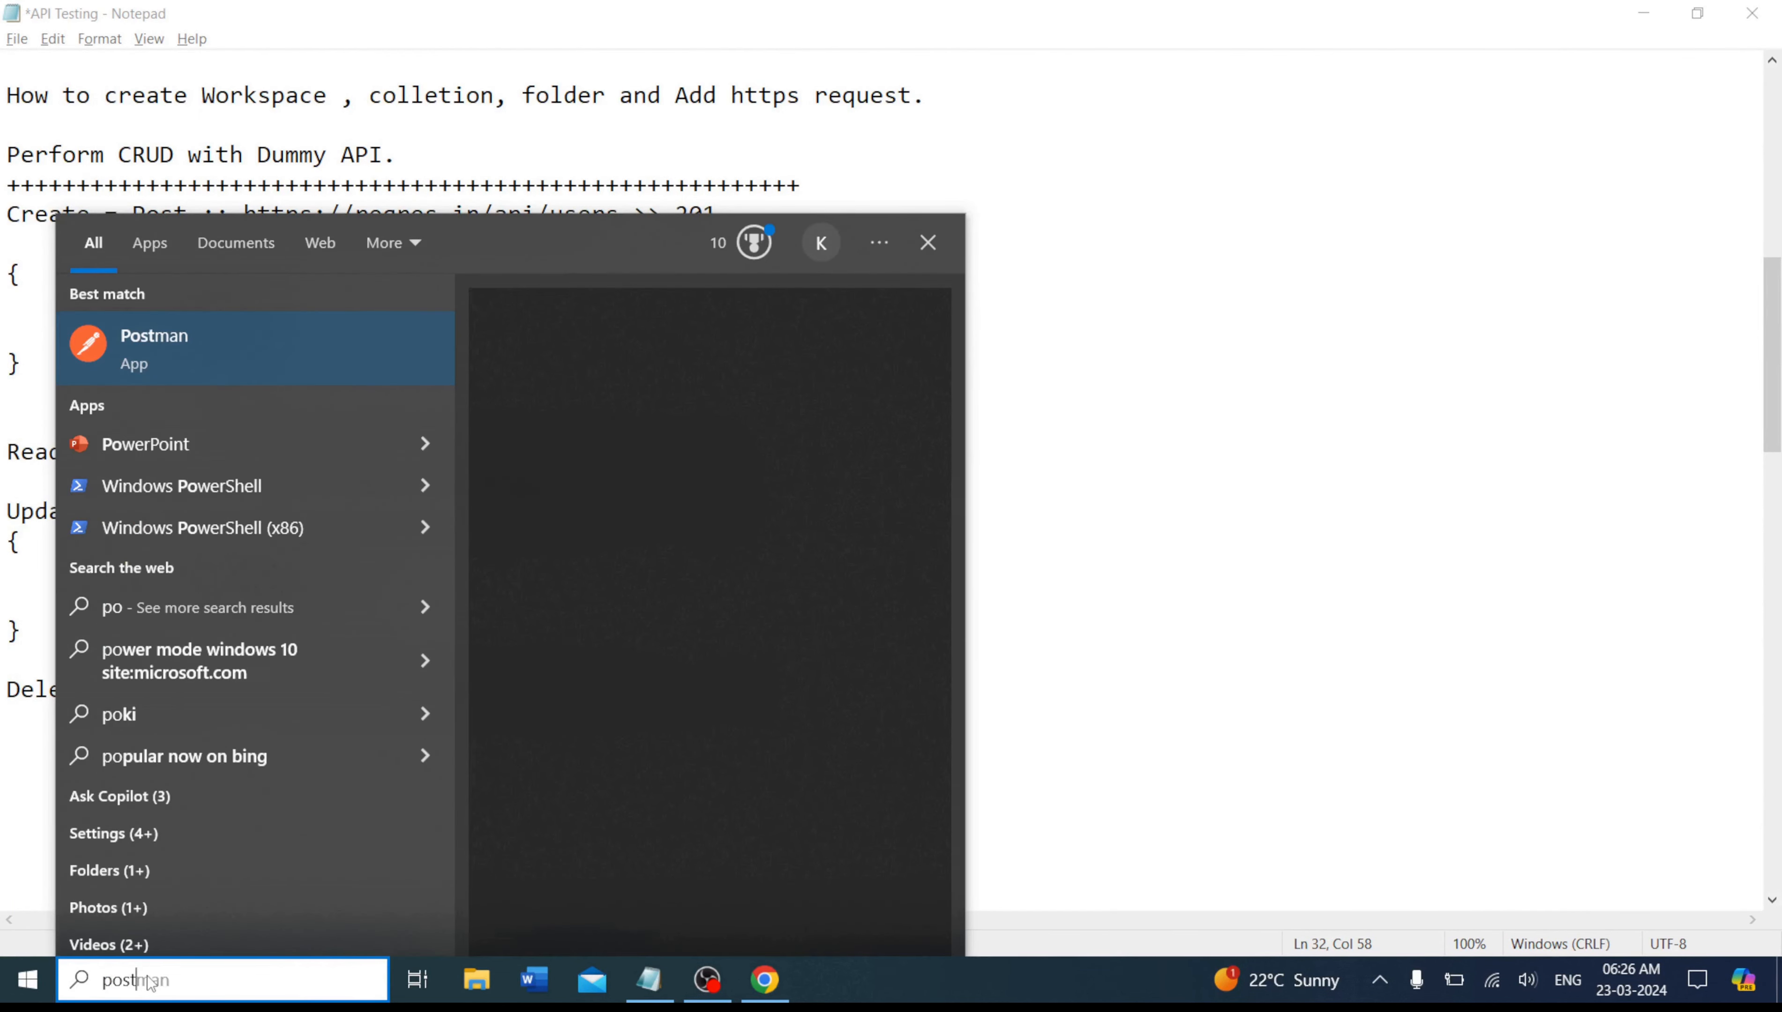
click(484, 848)
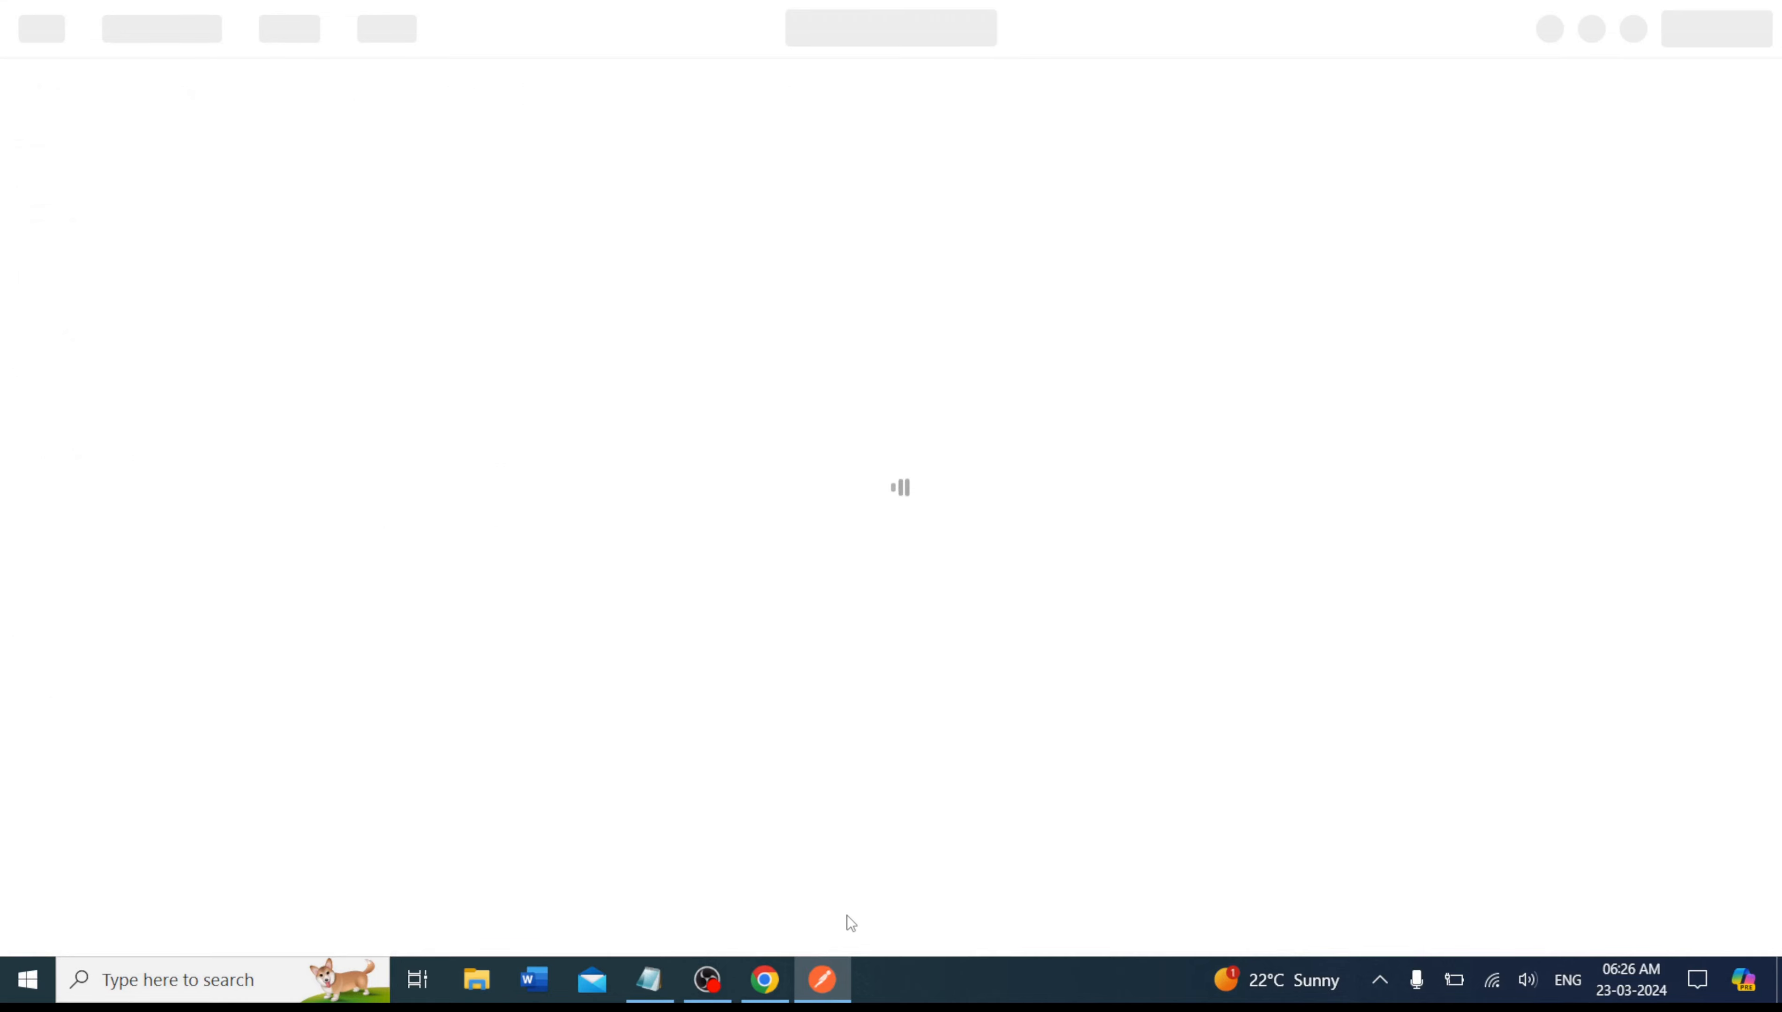
Switch back to the Notepad notes and review the Create entry with its endpoint, status code and JSON body.
mouse_move(819, 973)
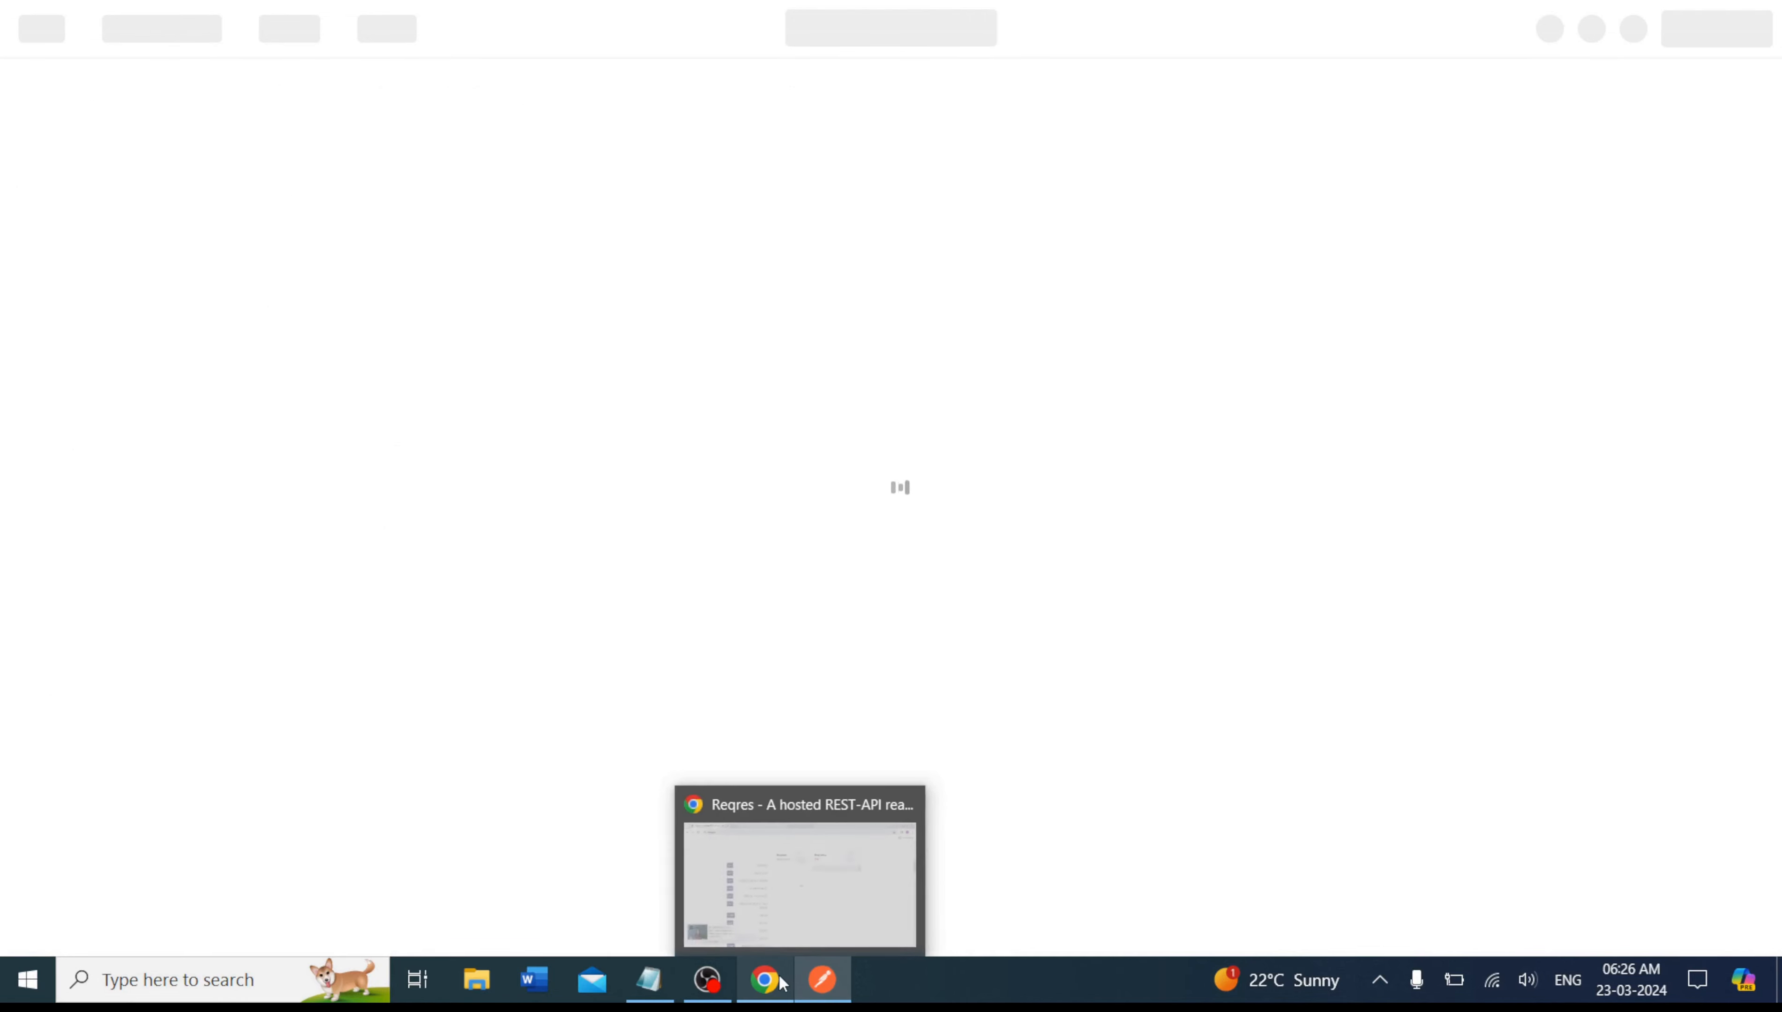
click(649, 981)
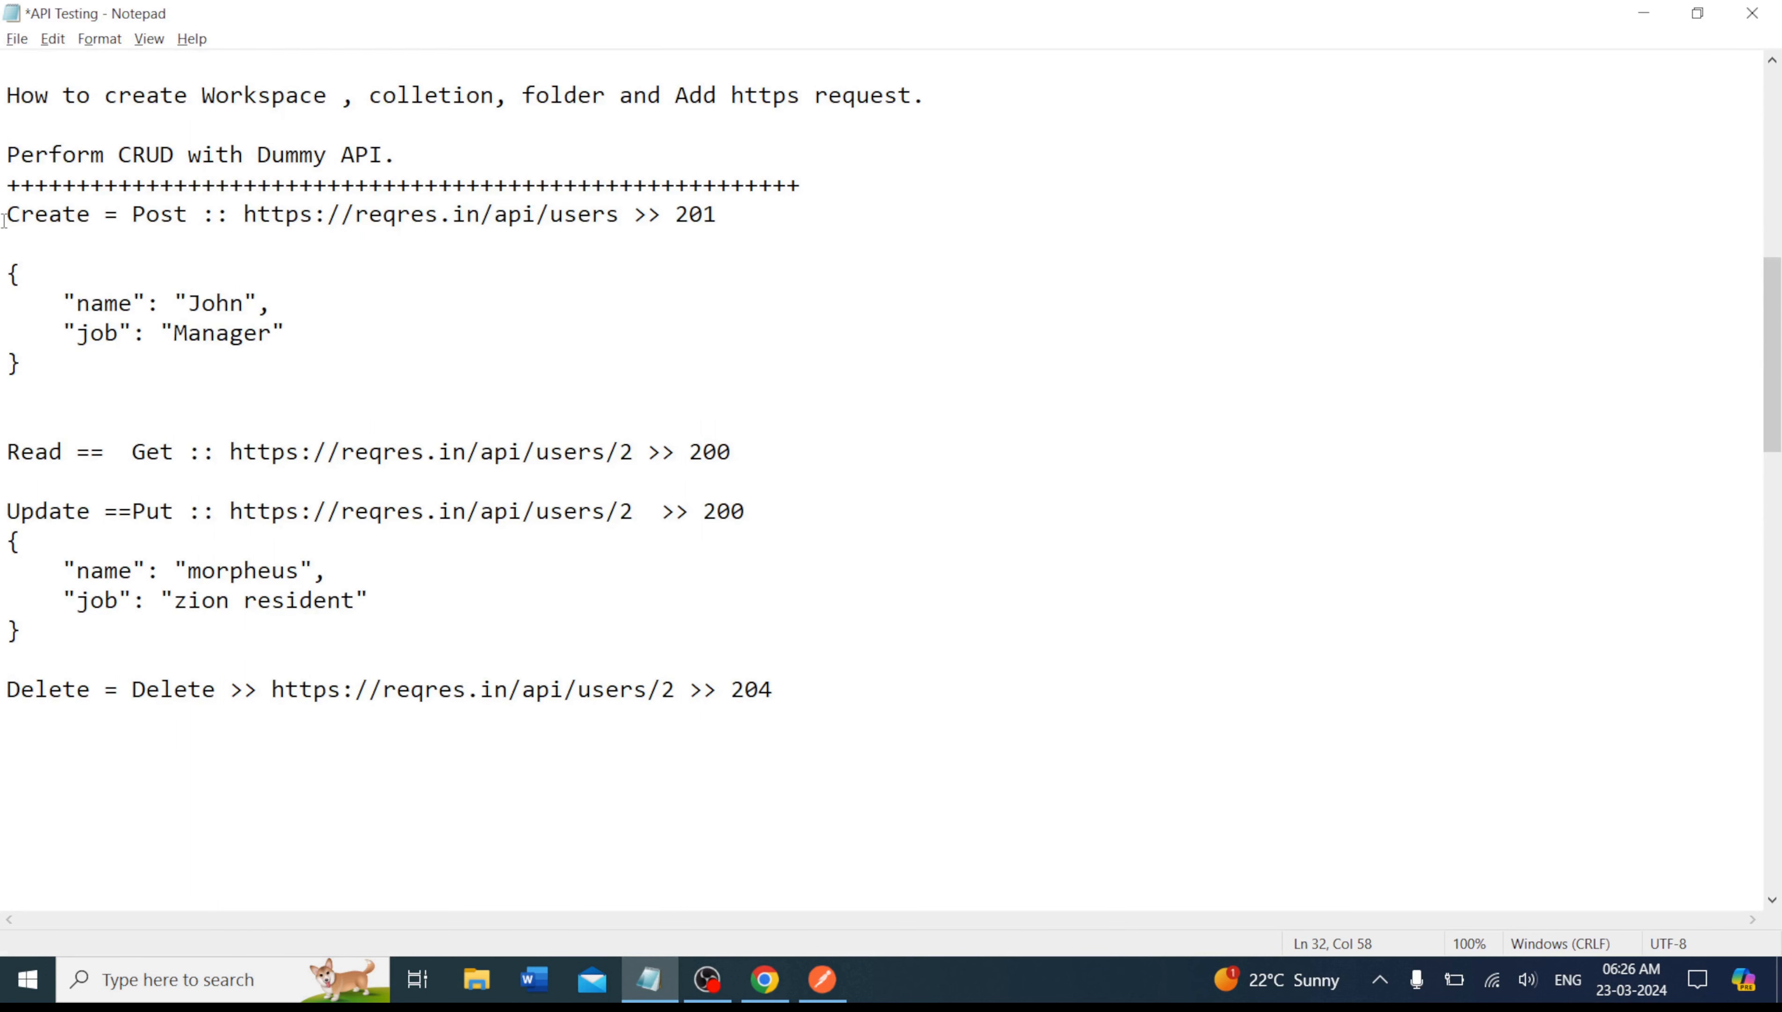
drag(4, 222, 19, 366)
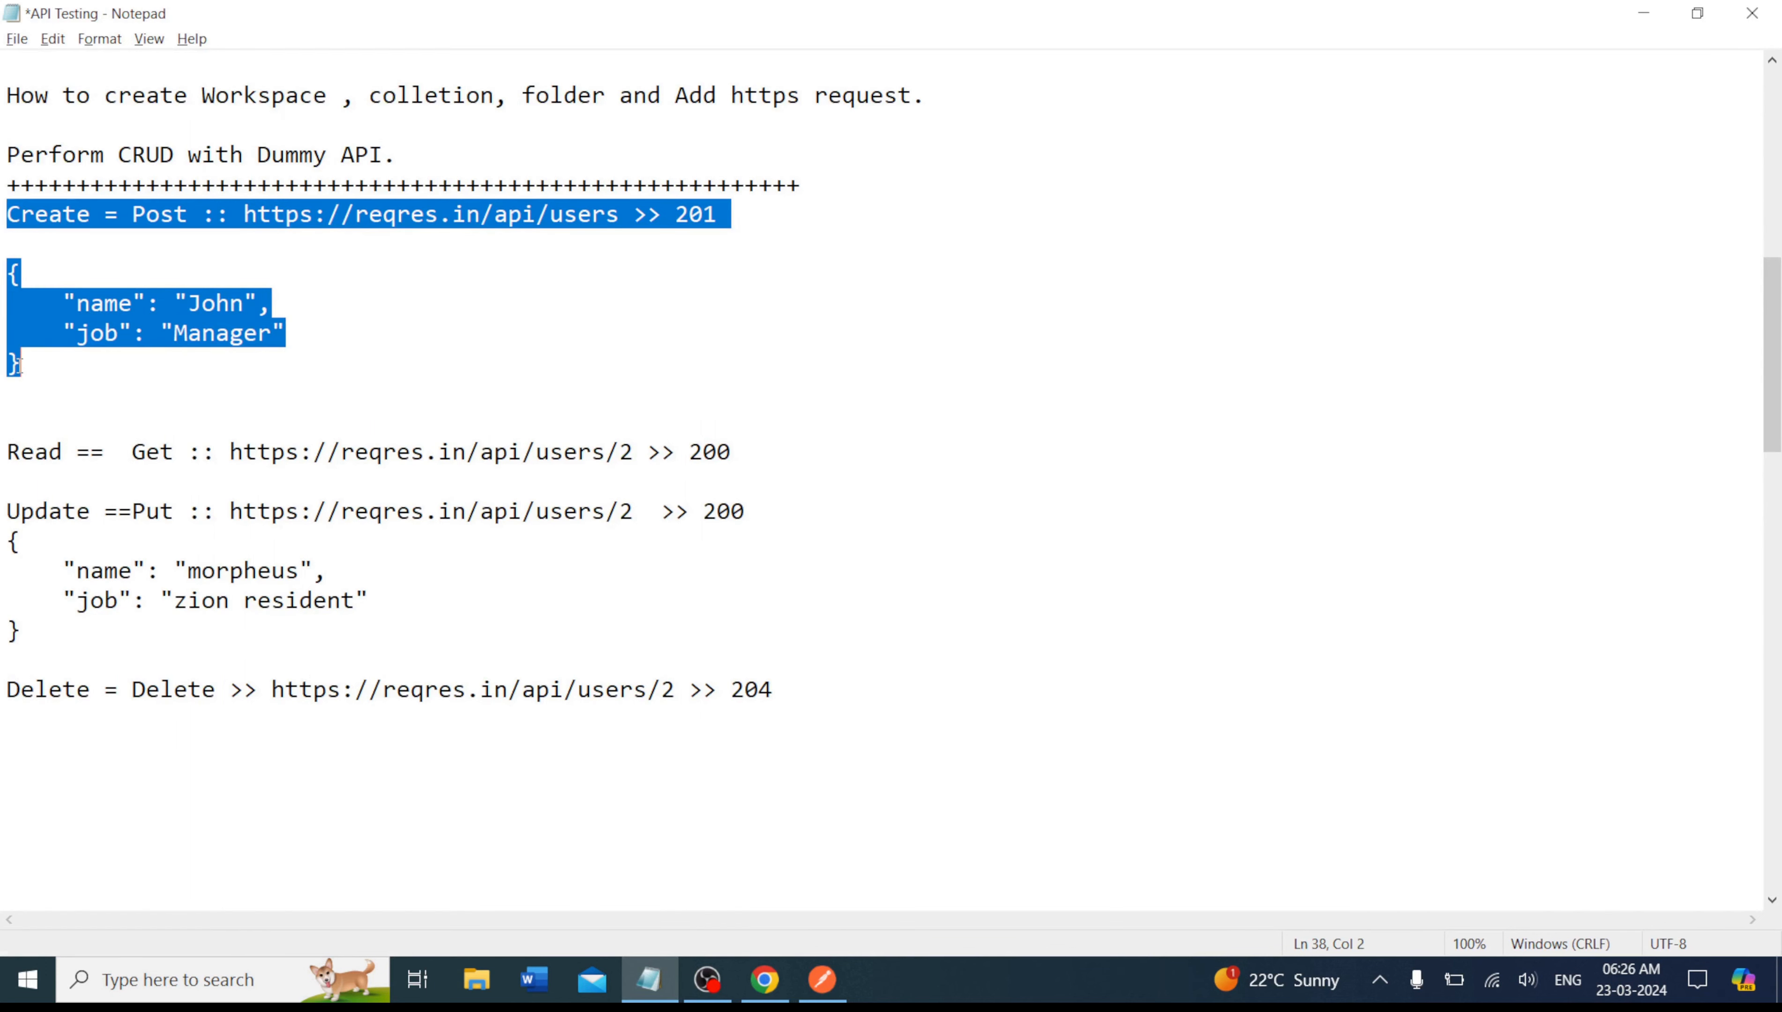
click(46, 392)
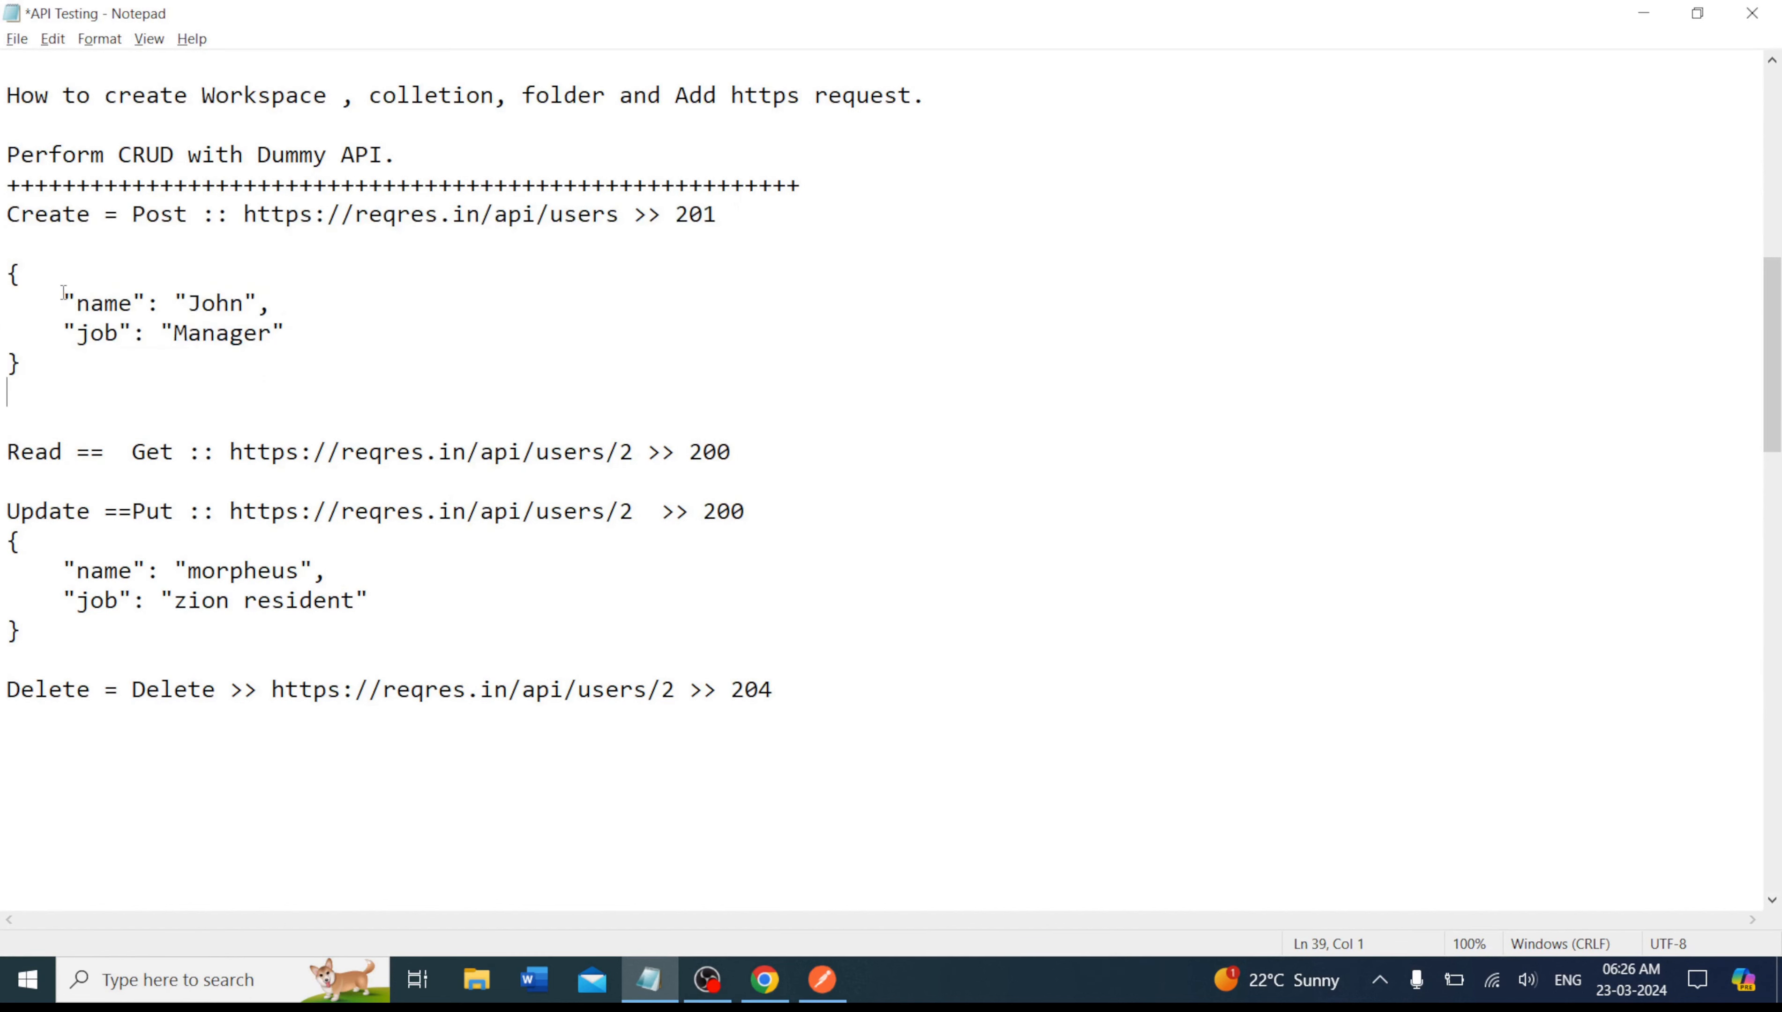
Switch from the Notepad notes to Postman and close the Overview page of My Workspace.
drag(63, 292, 317, 346)
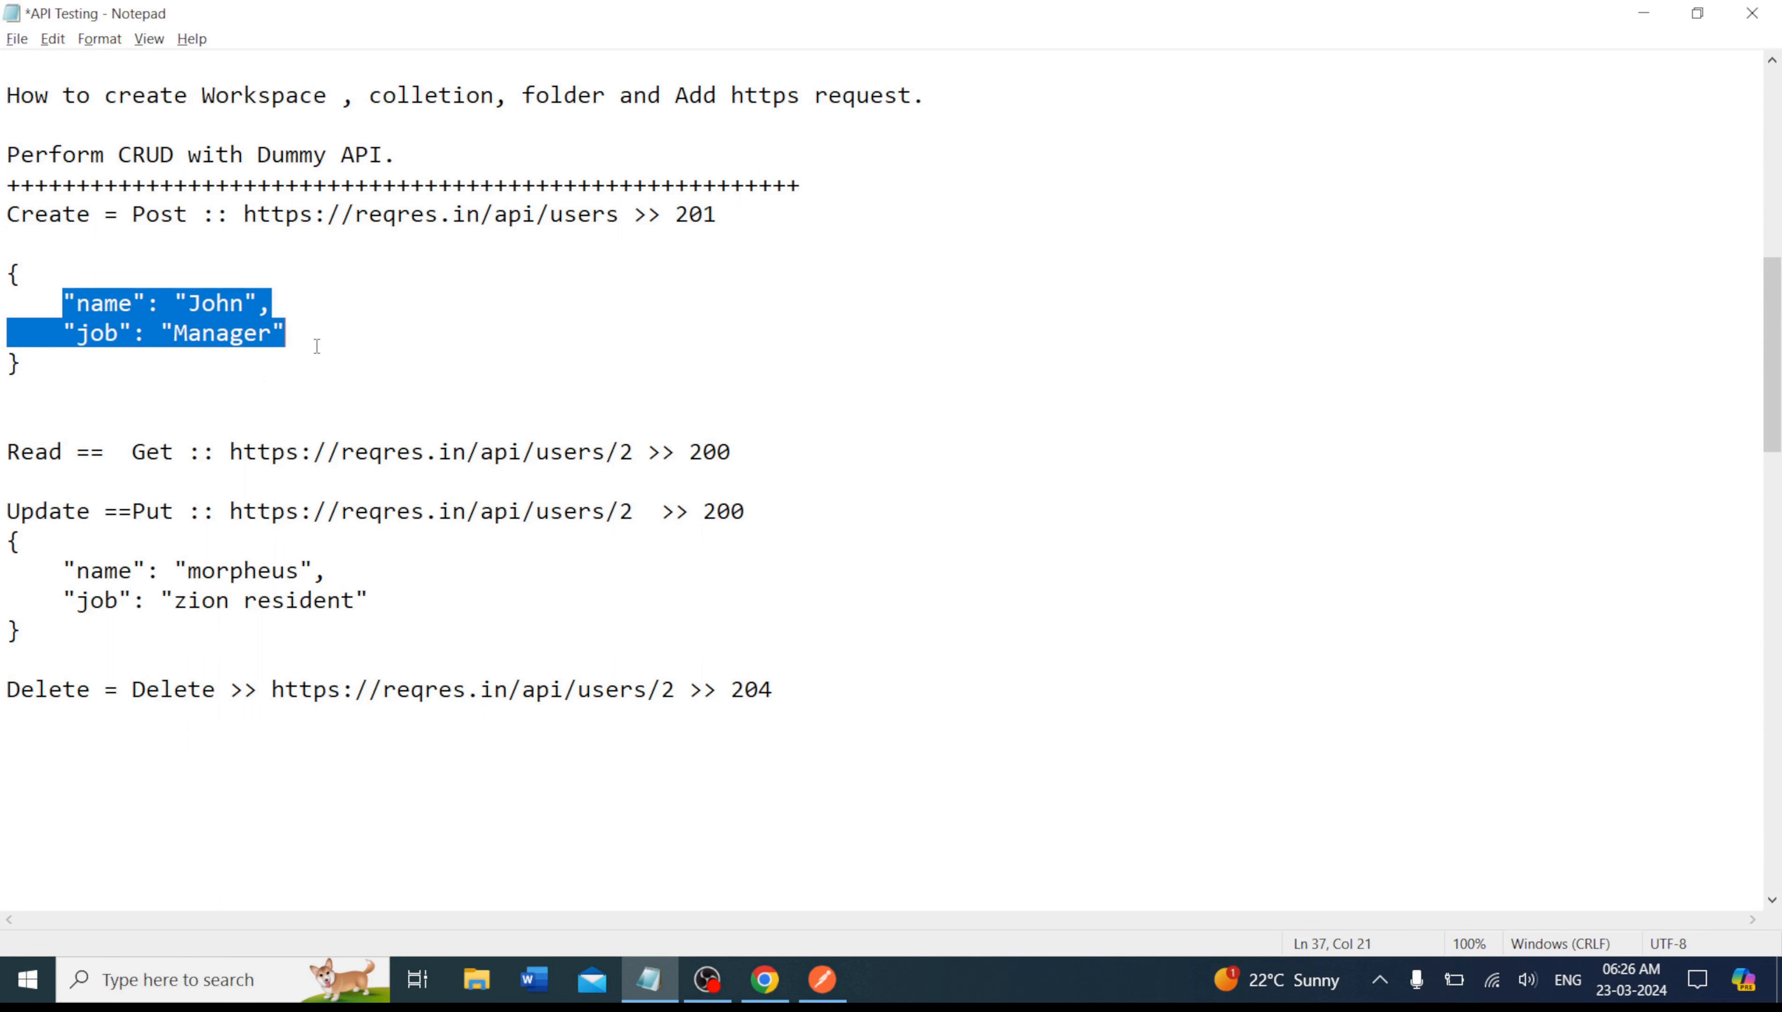
click(317, 346)
click(821, 980)
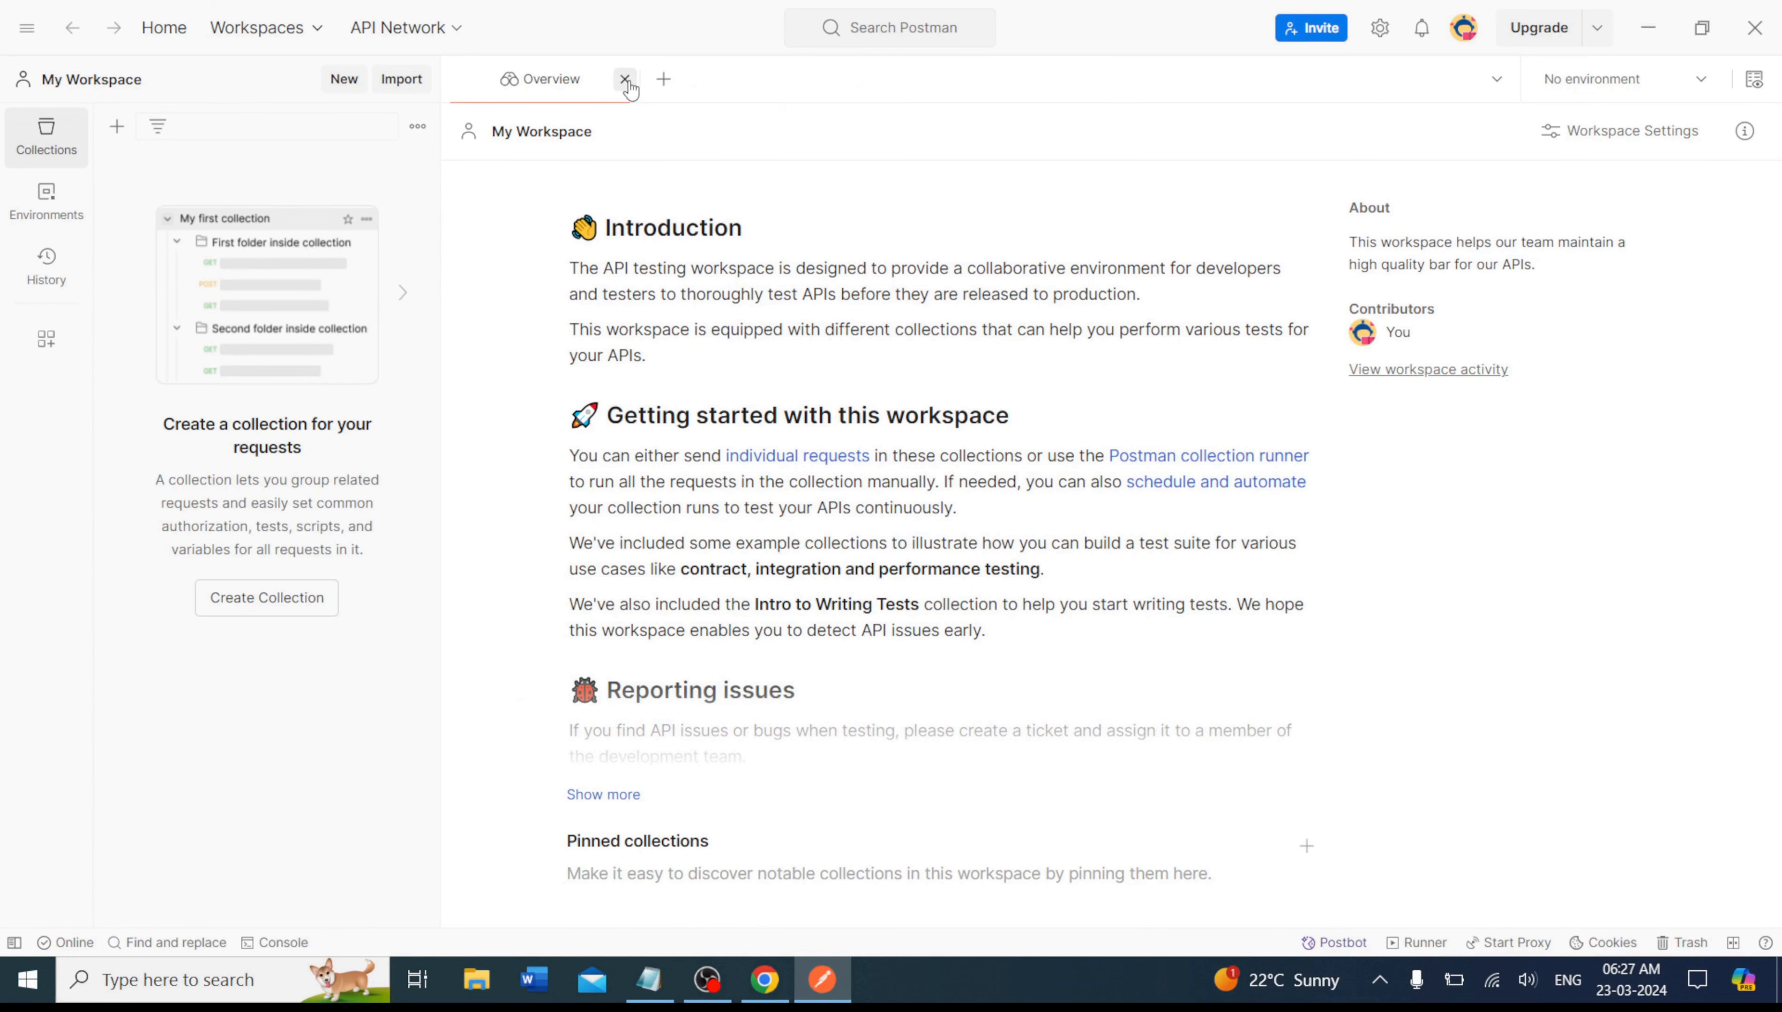
click(625, 79)
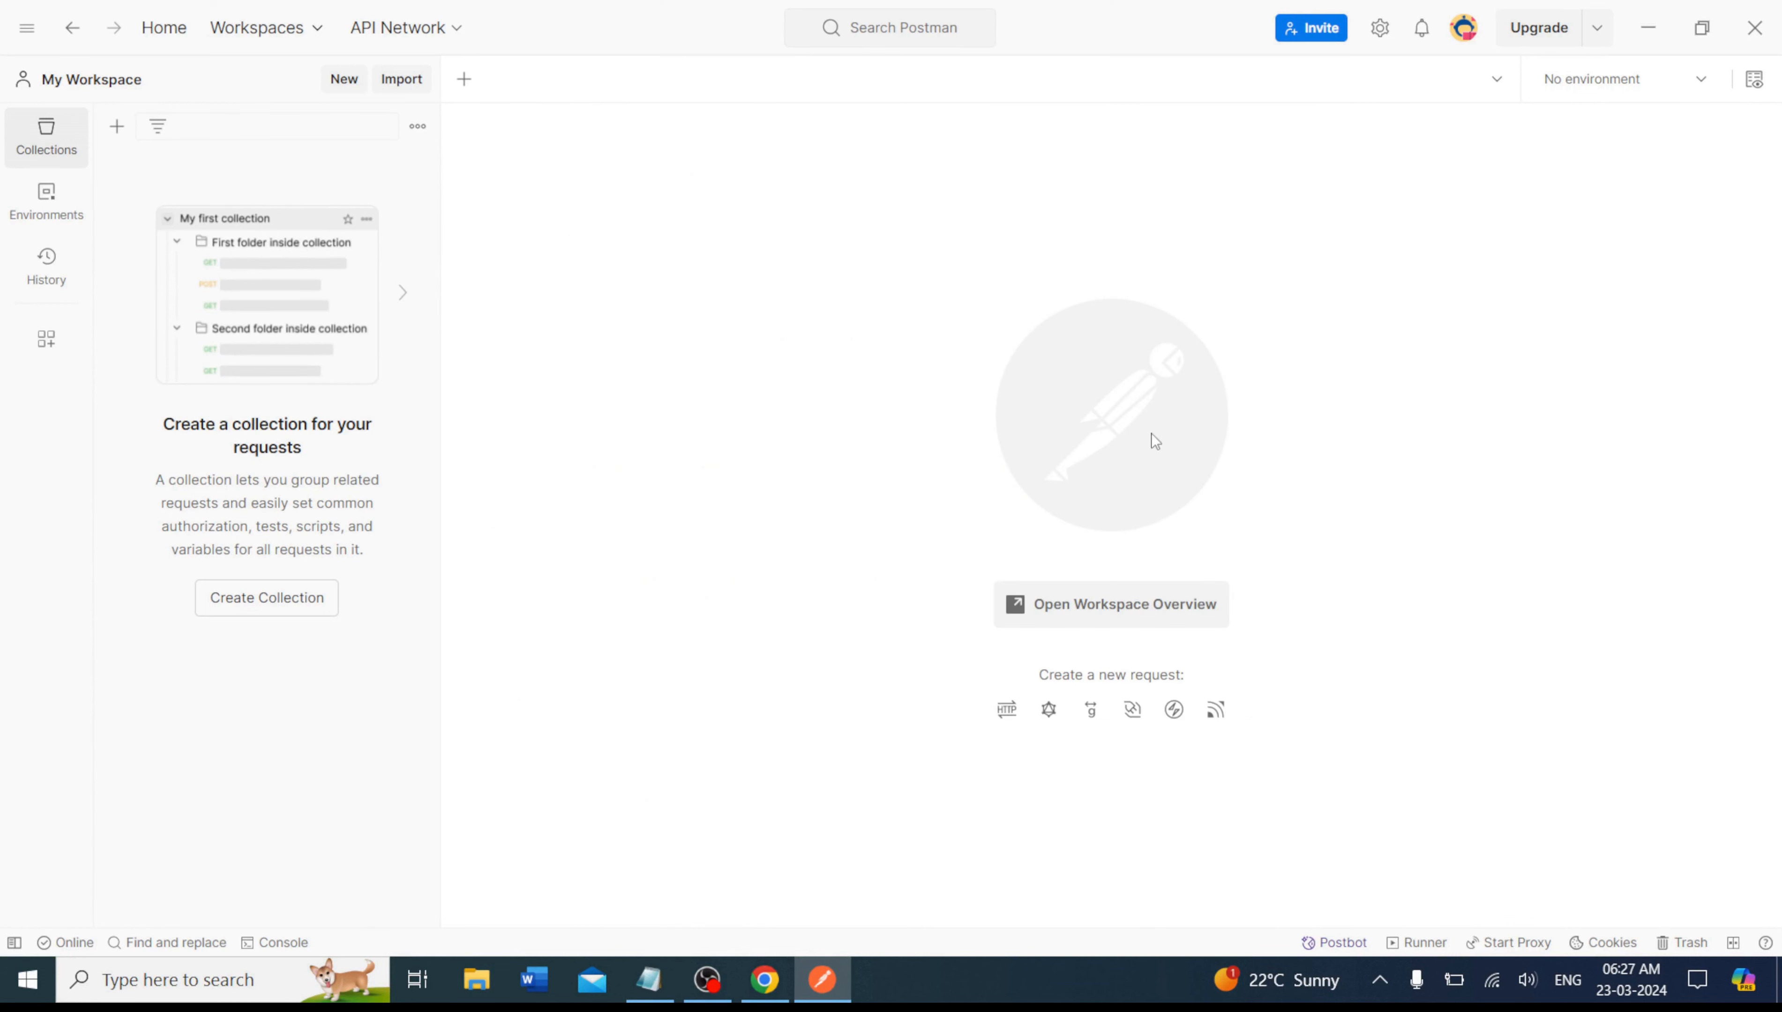
click(655, 990)
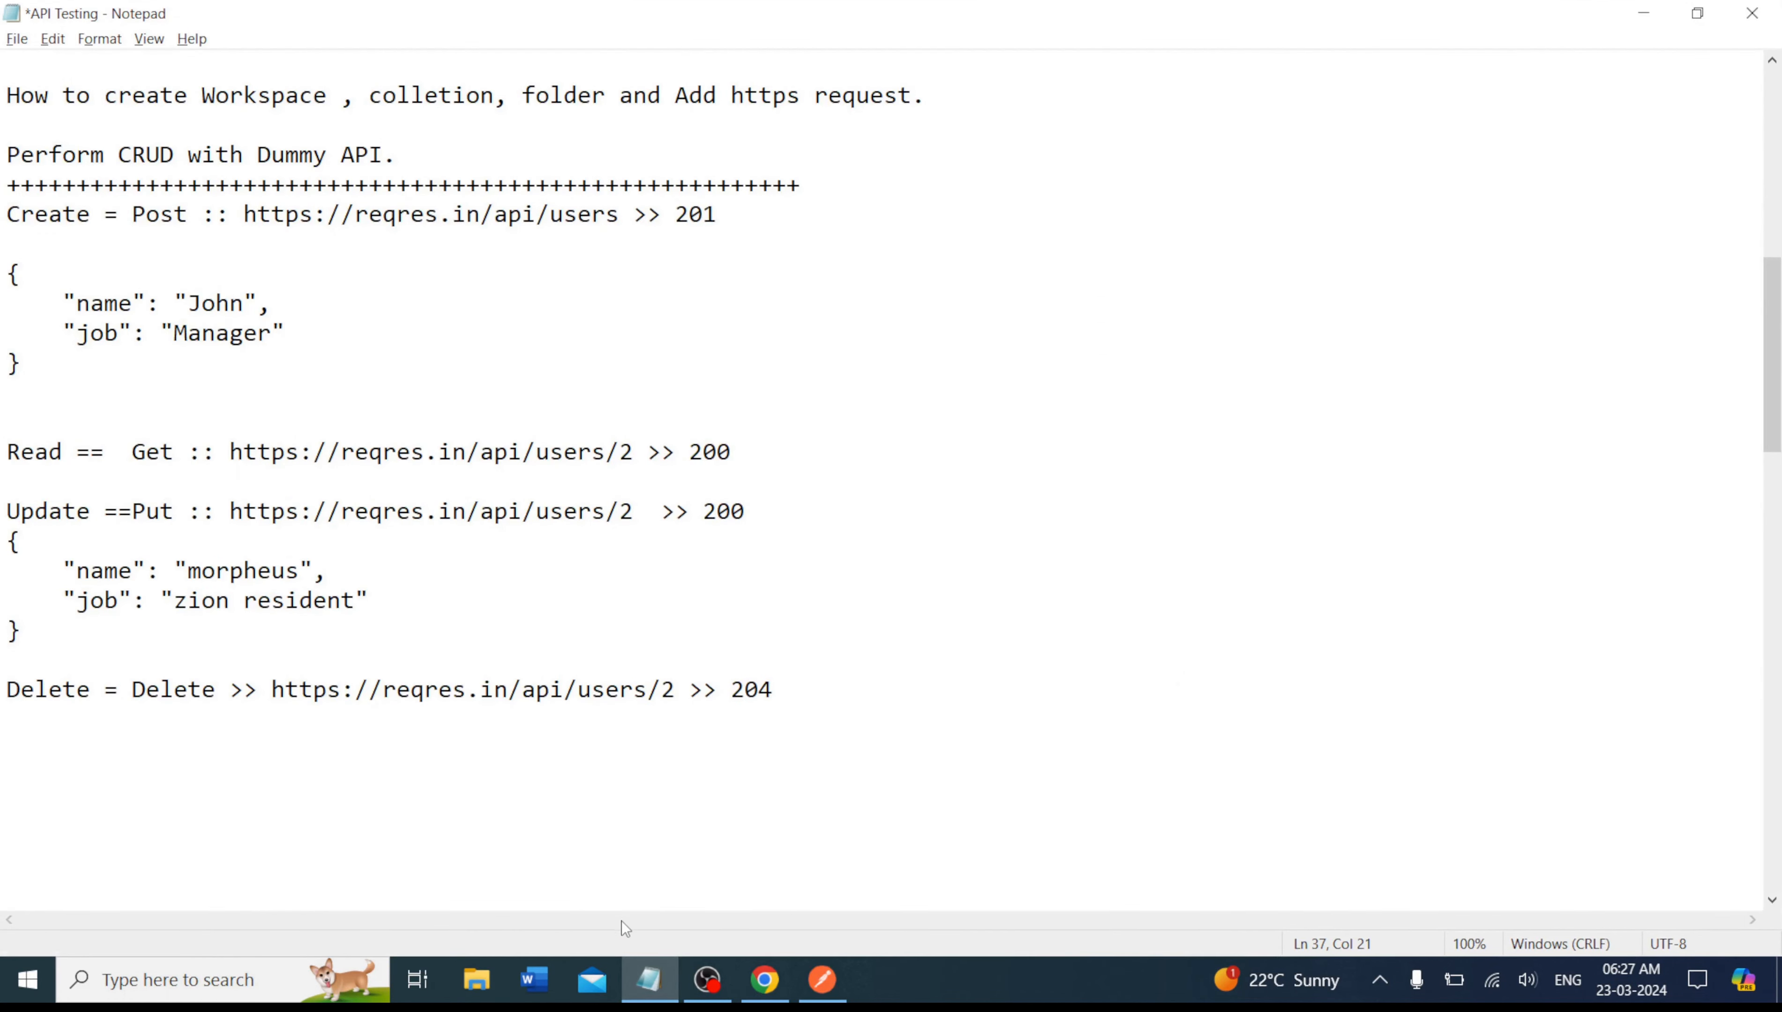
click(657, 988)
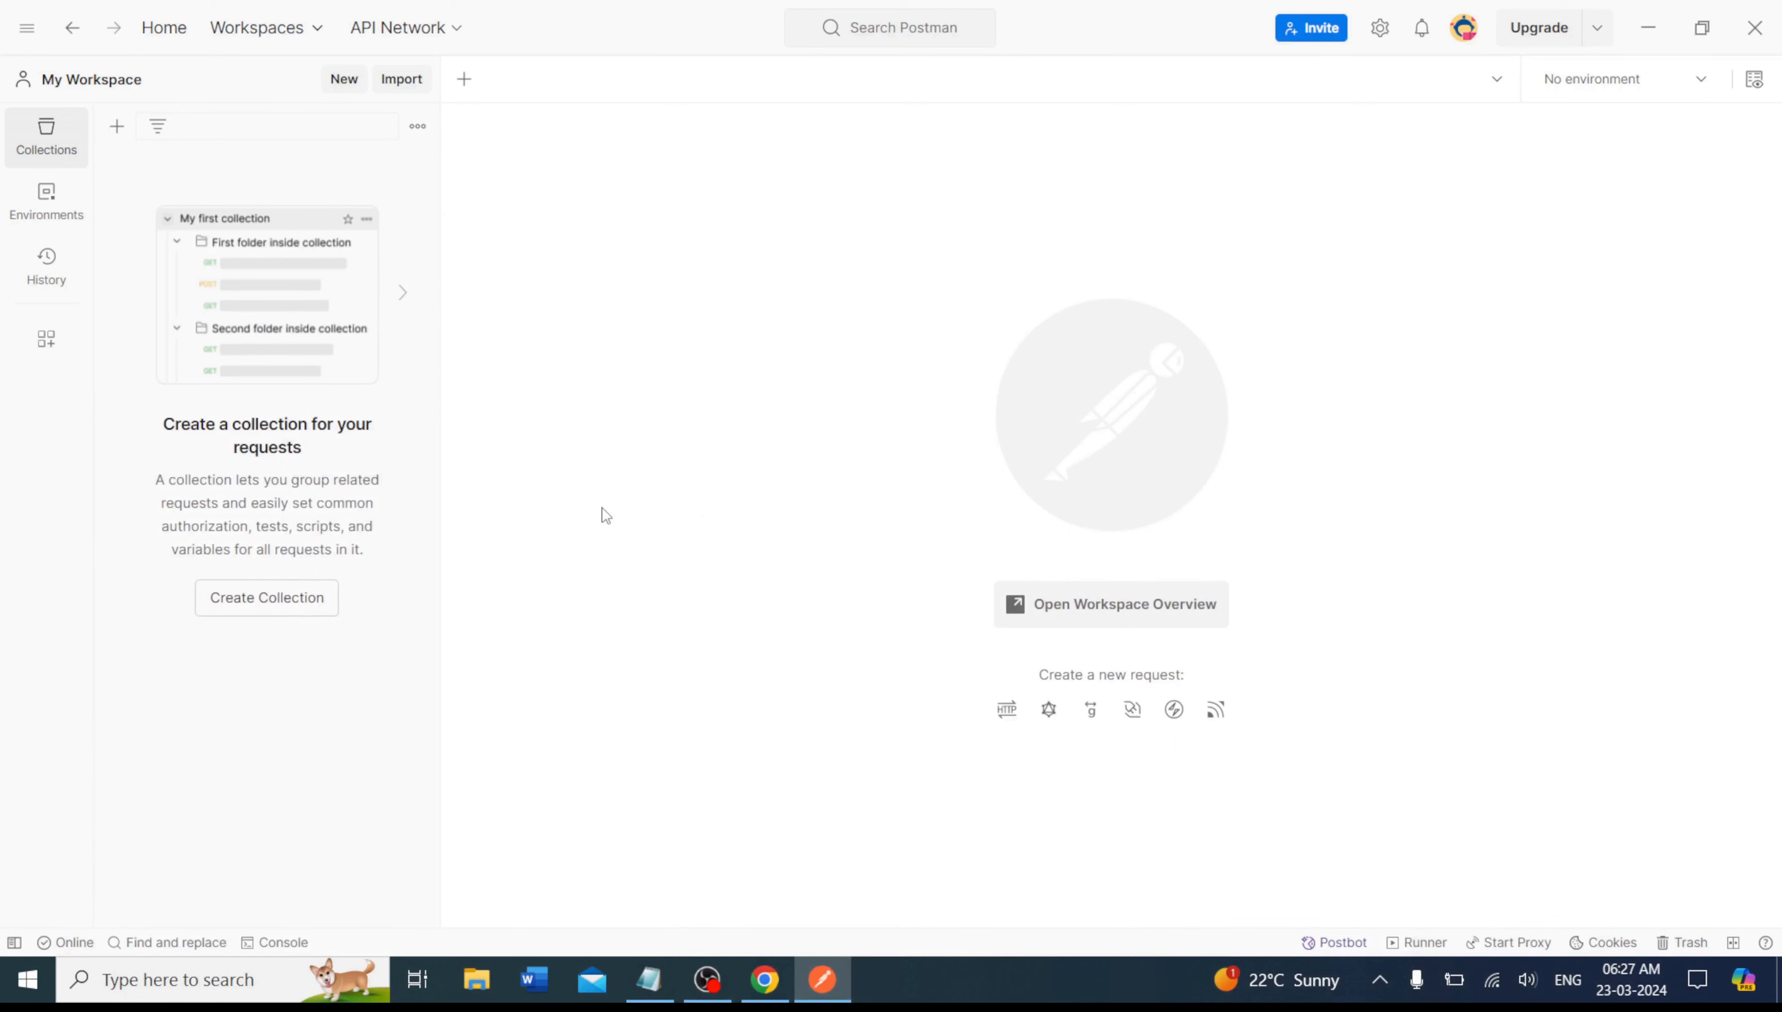
Create a blank workspace named APIDemo with personal access (Only me).
click(268, 29)
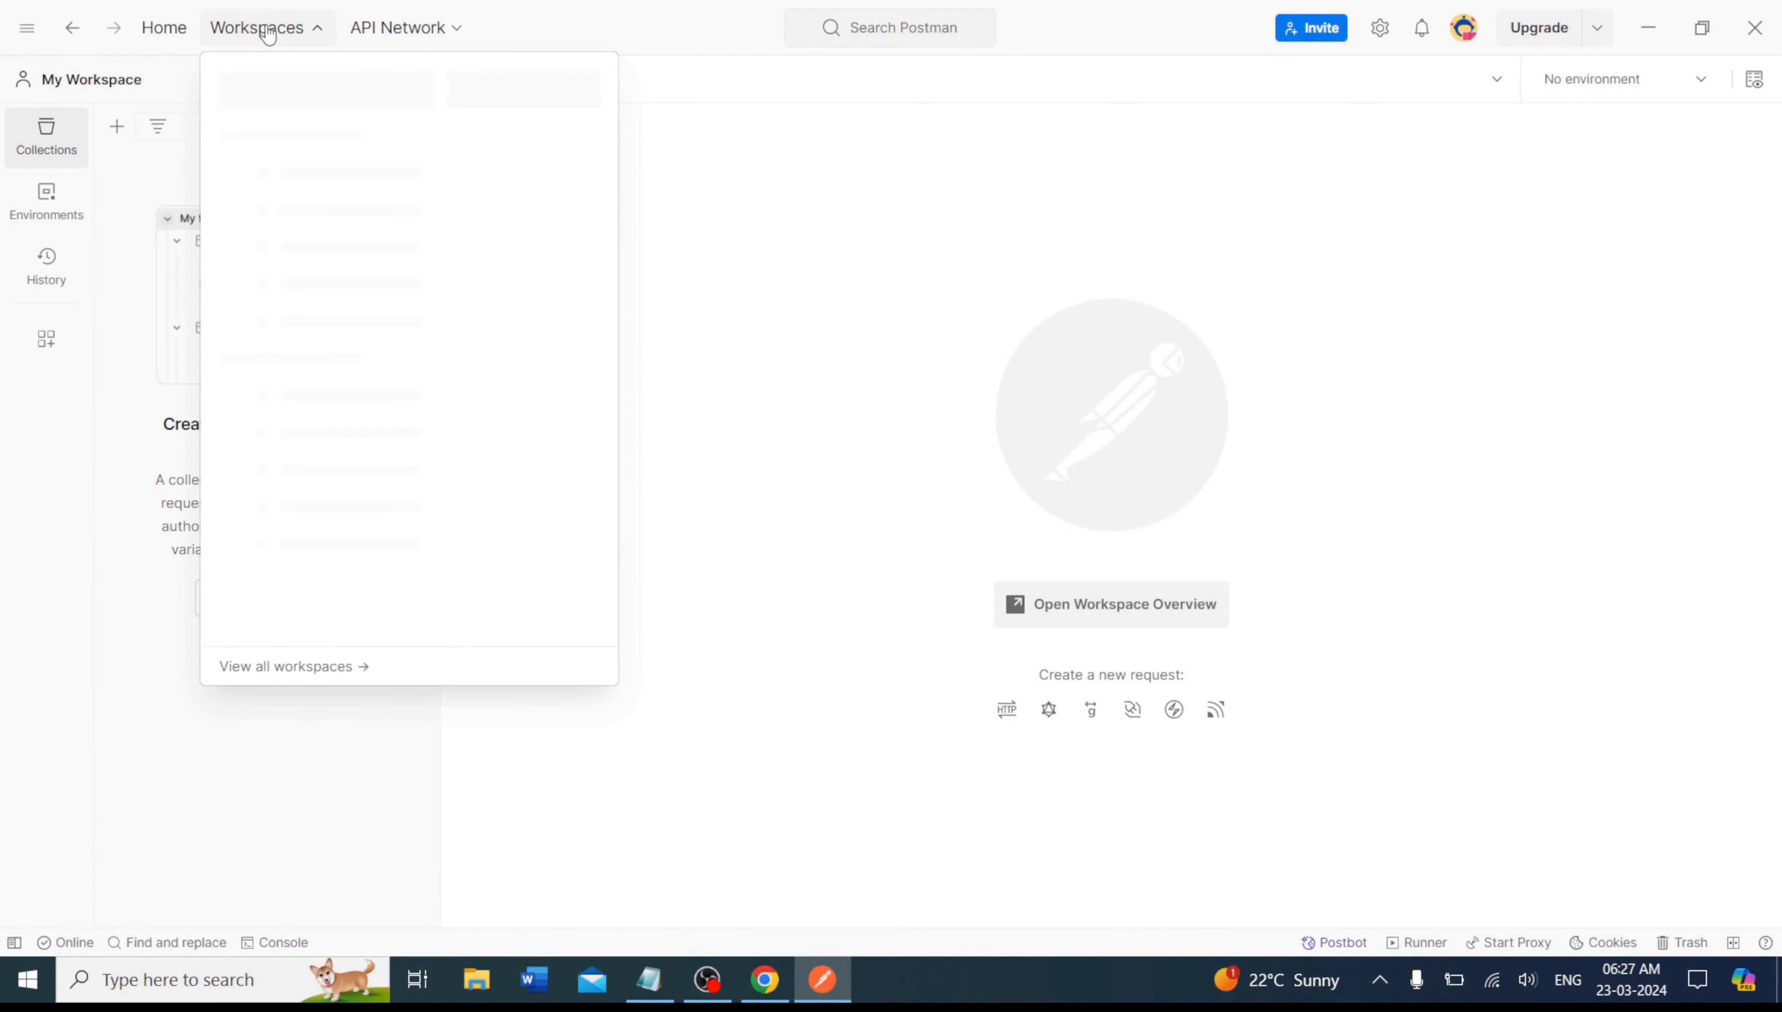
click(932, 297)
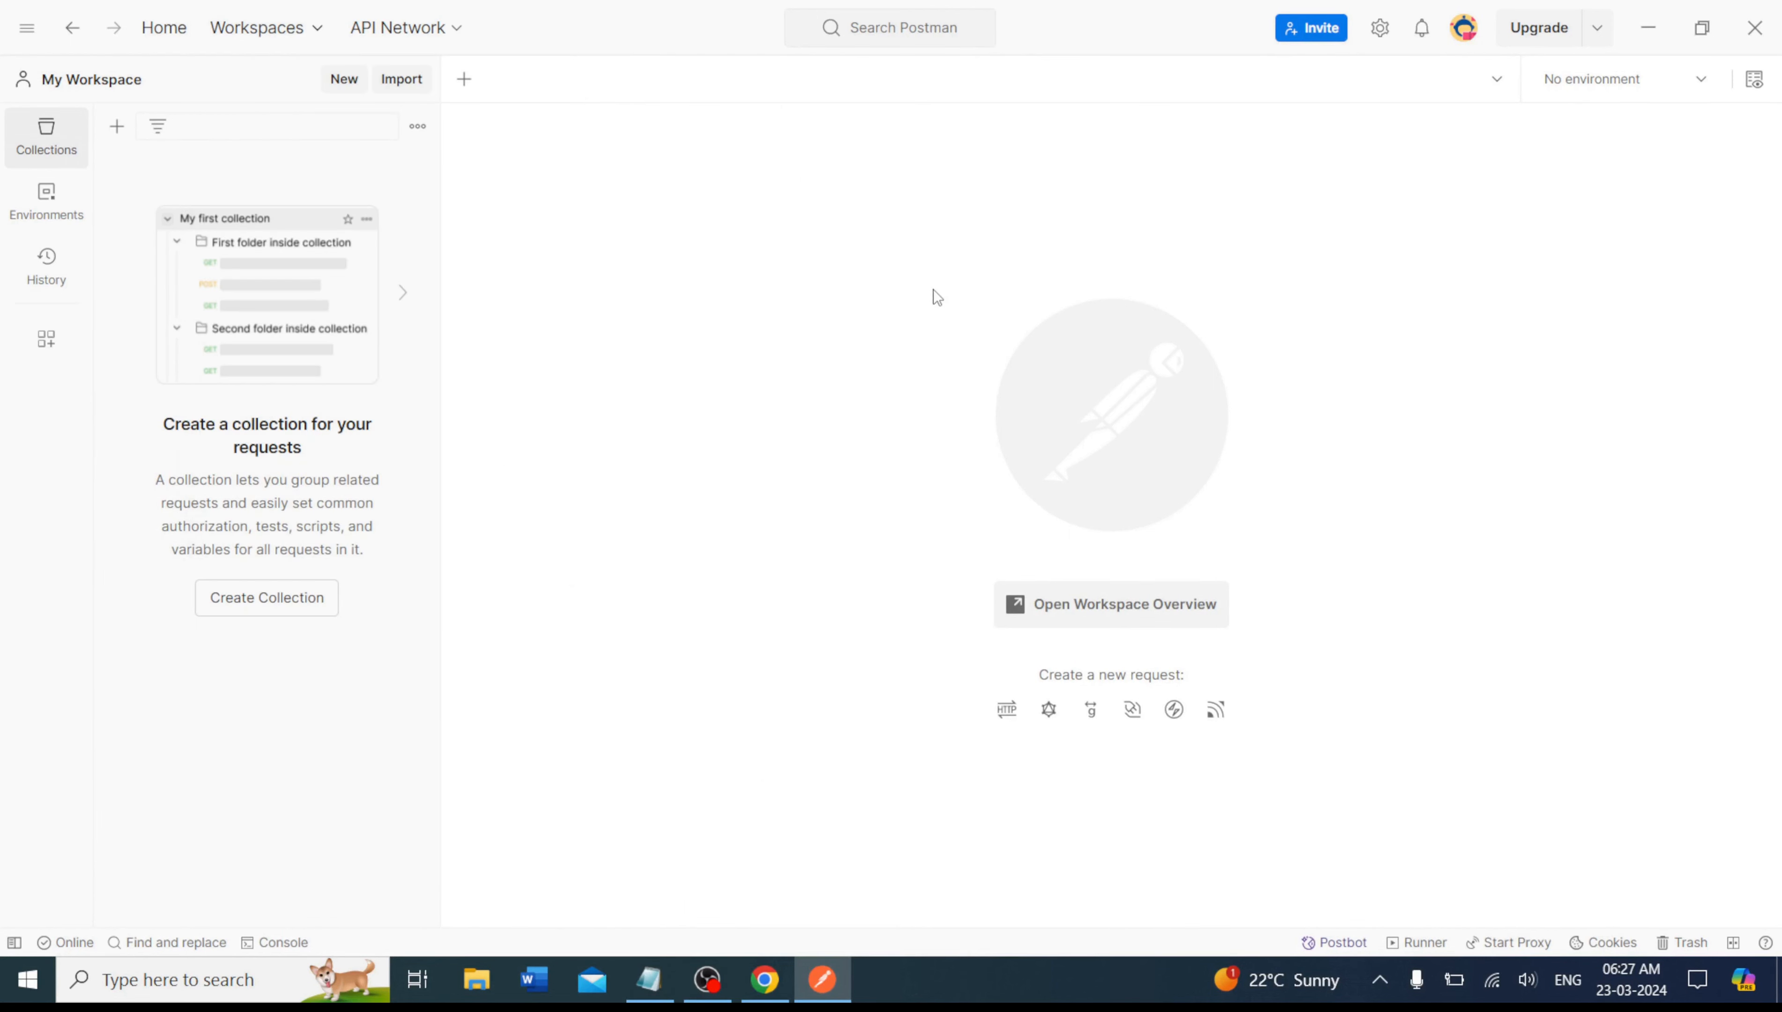
click(260, 31)
click(566, 92)
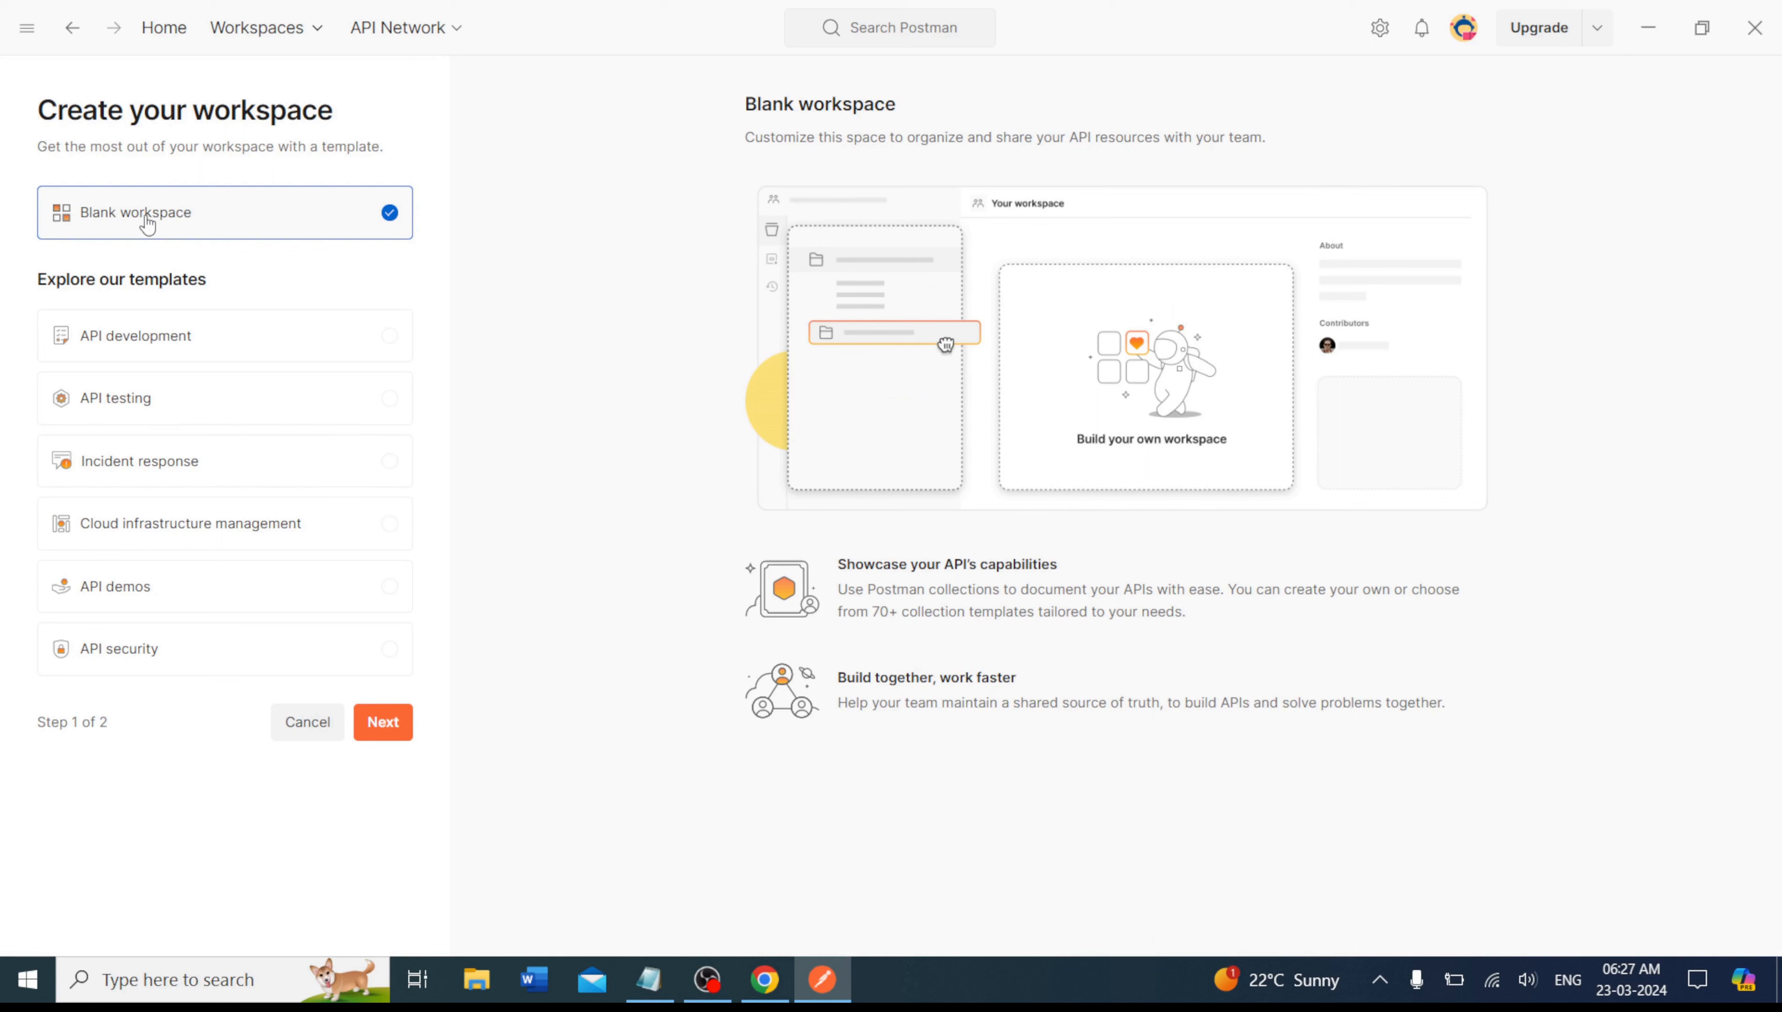
click(382, 720)
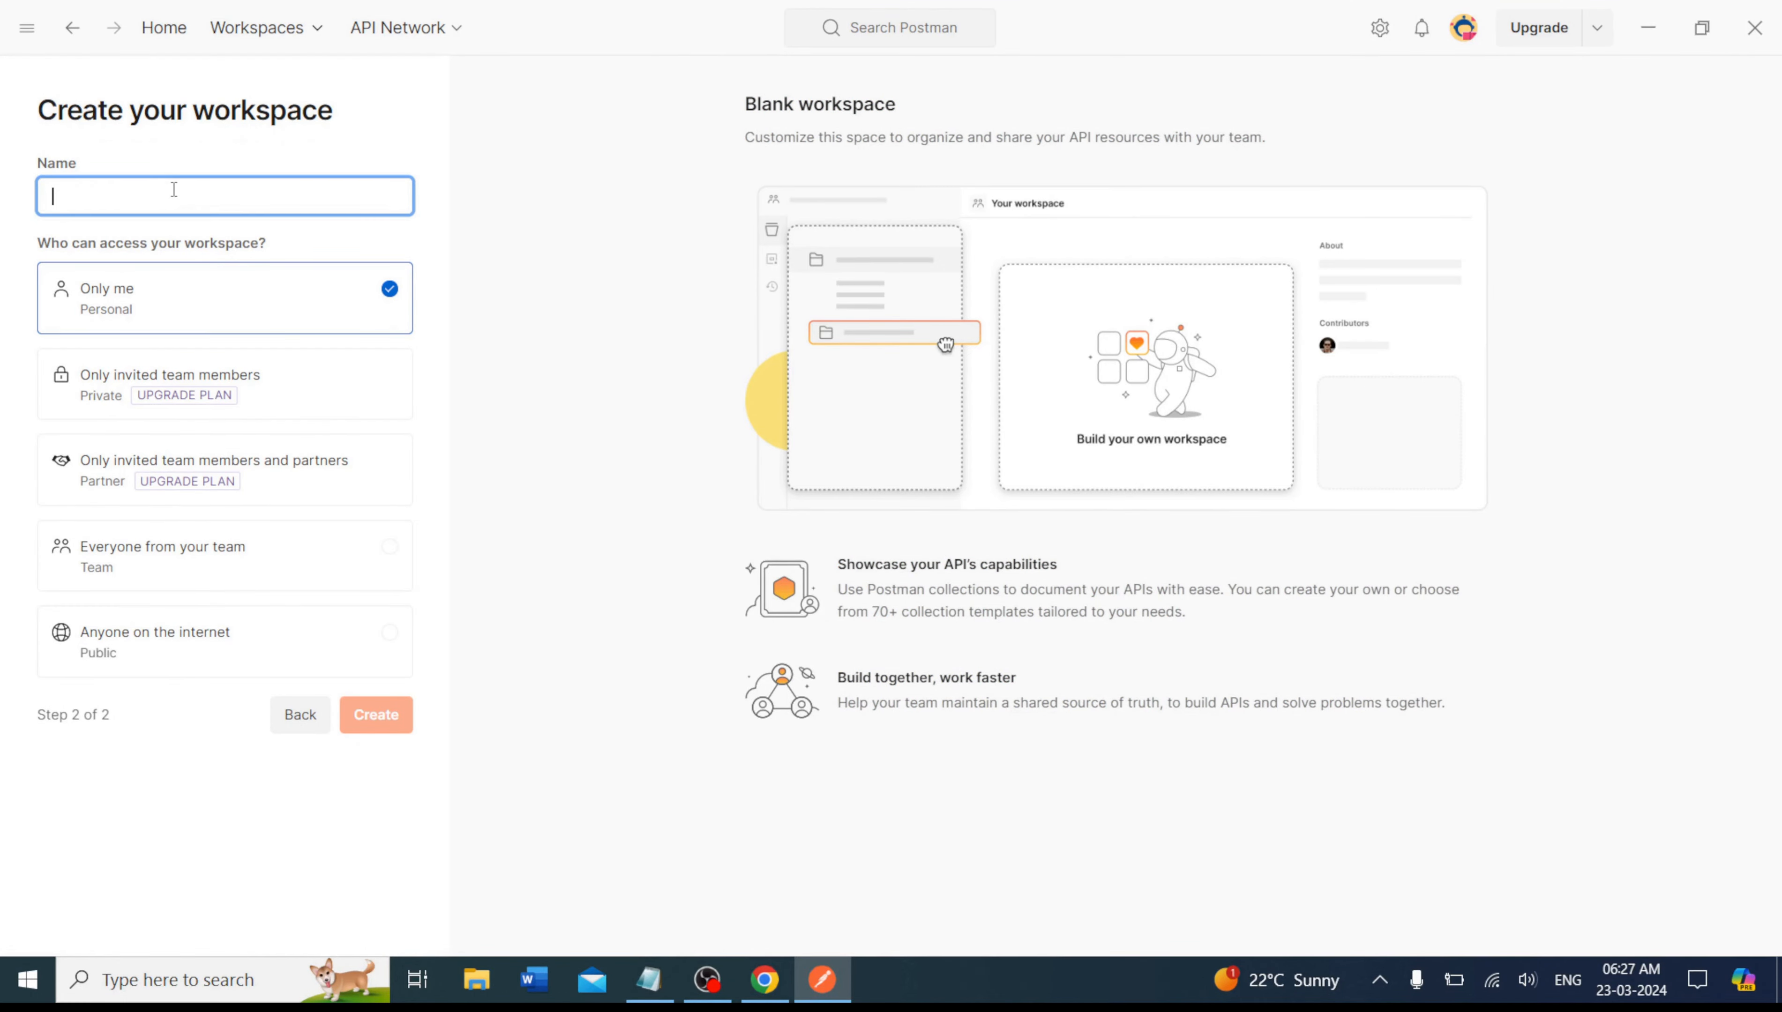
text(API)
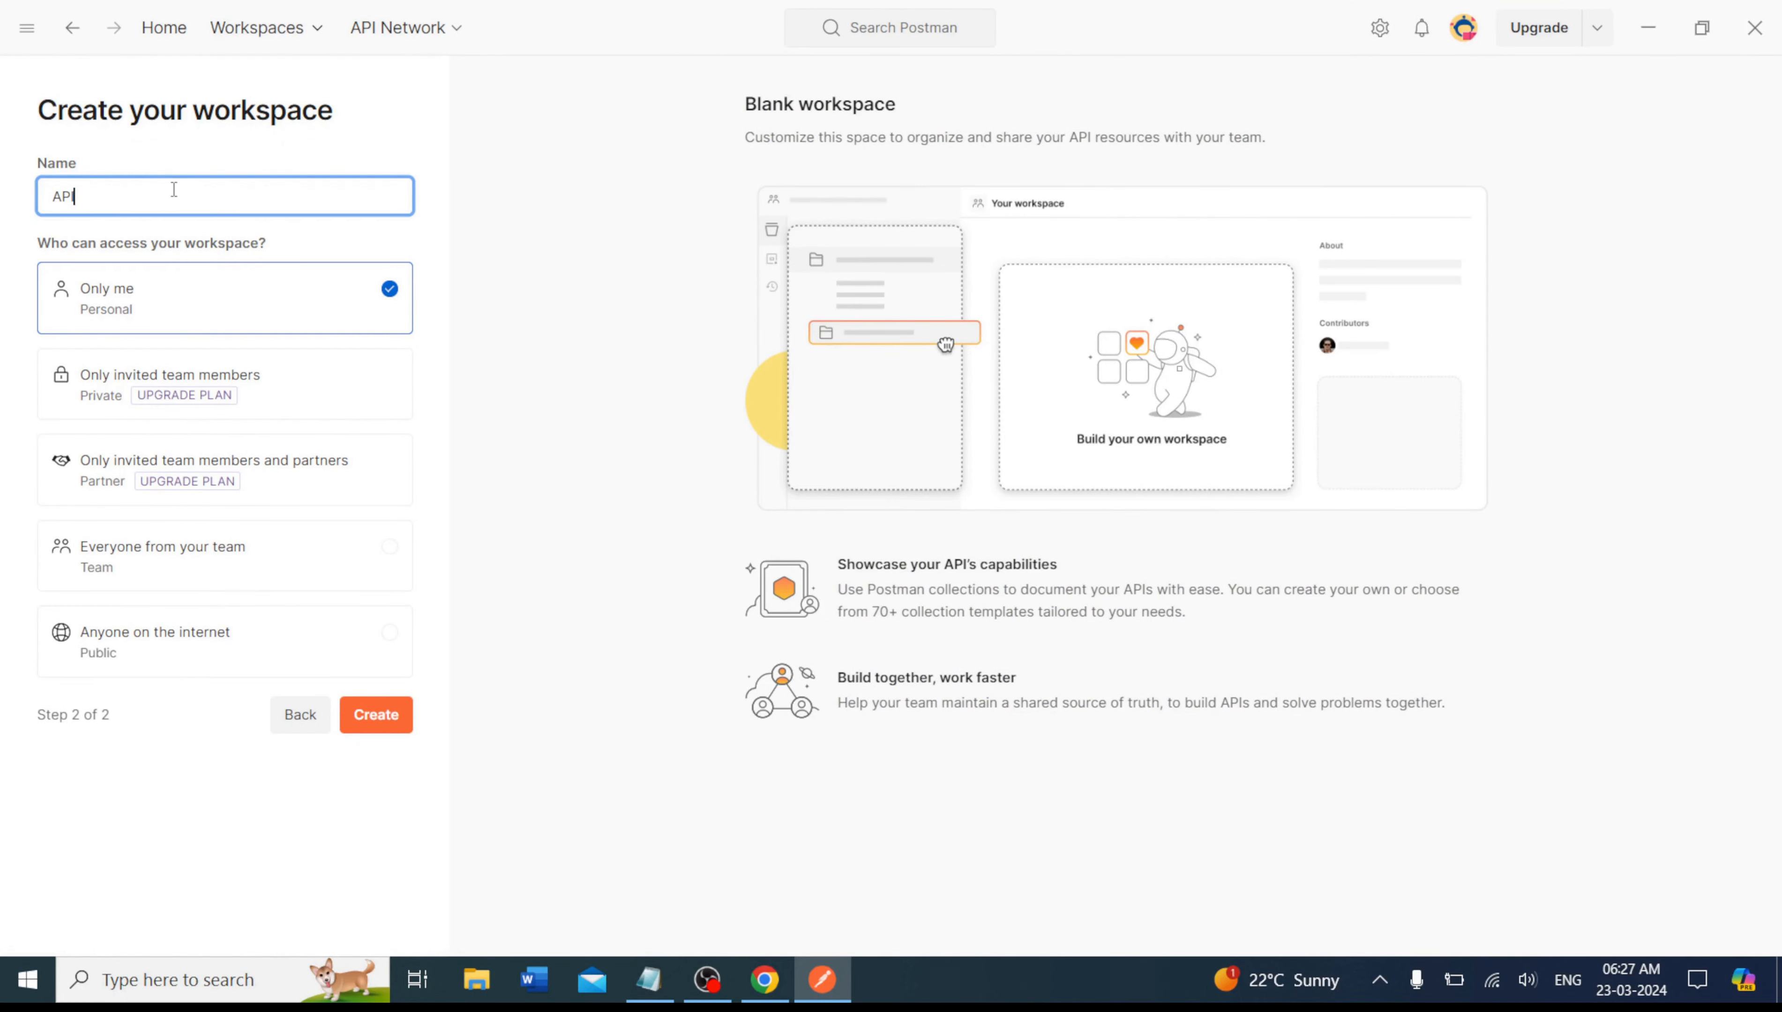
text(Demo)
click(396, 722)
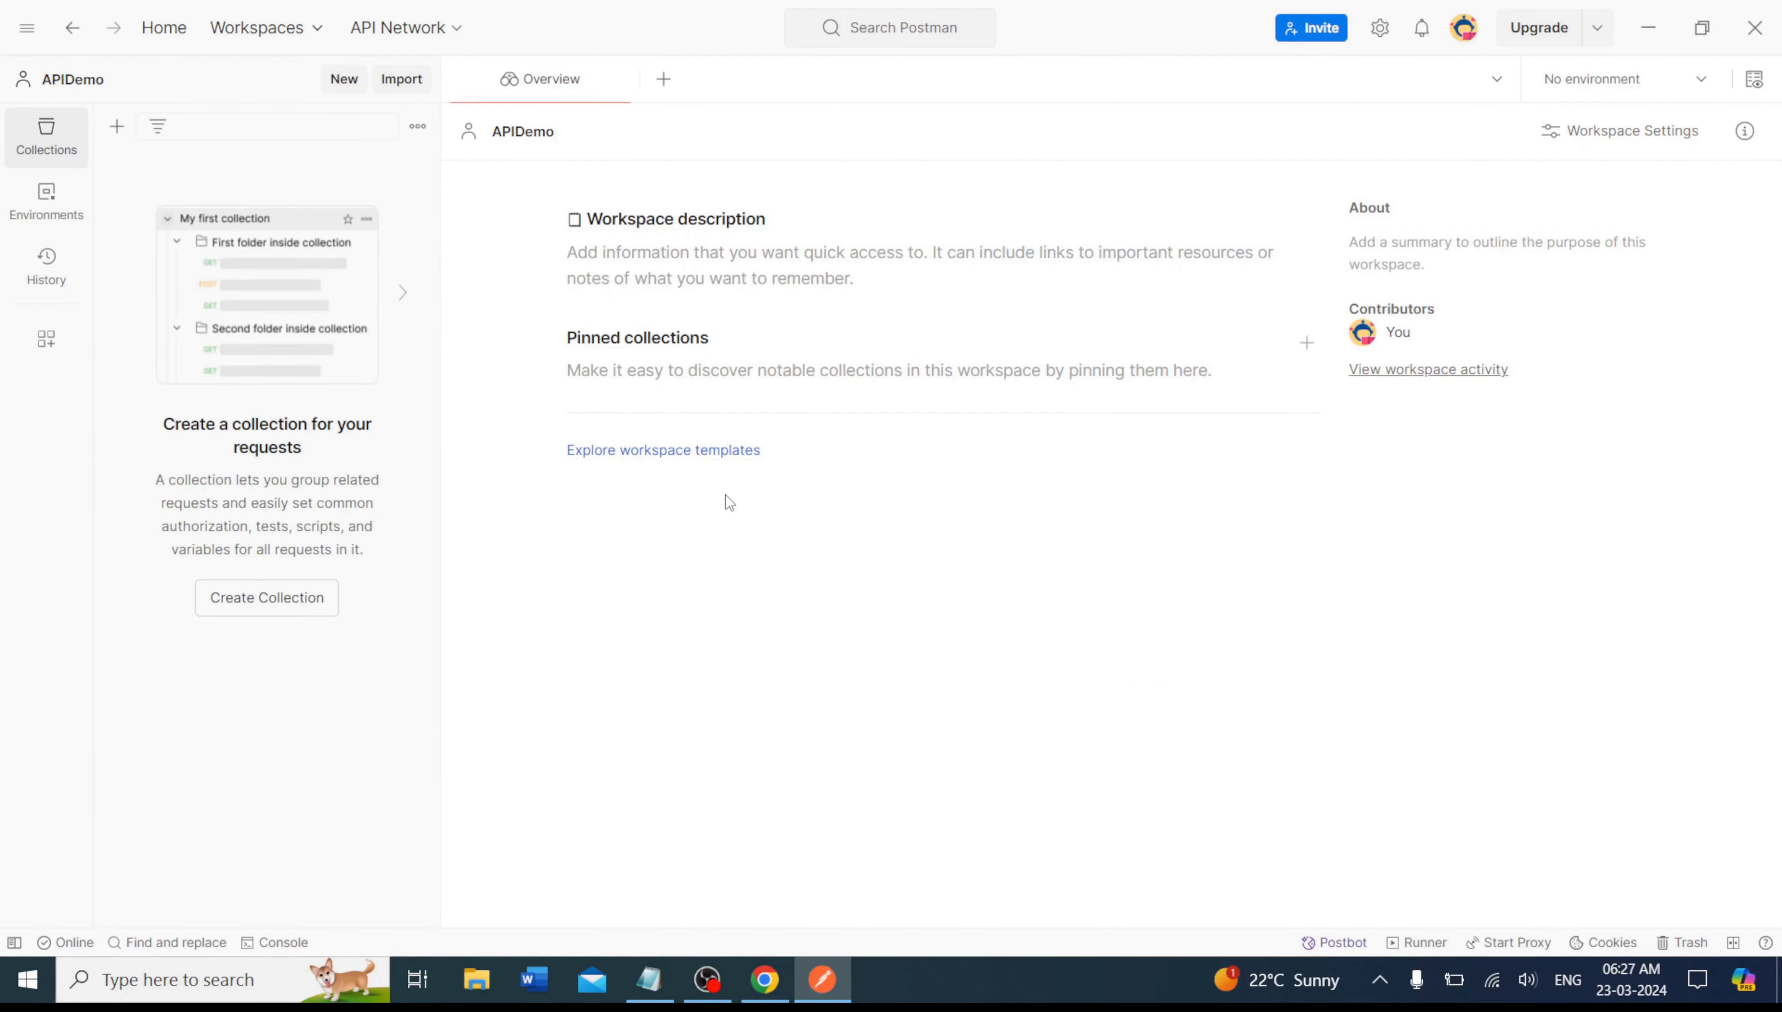
Switch to My Workspace and return to the APIDemo workspace.
click(283, 34)
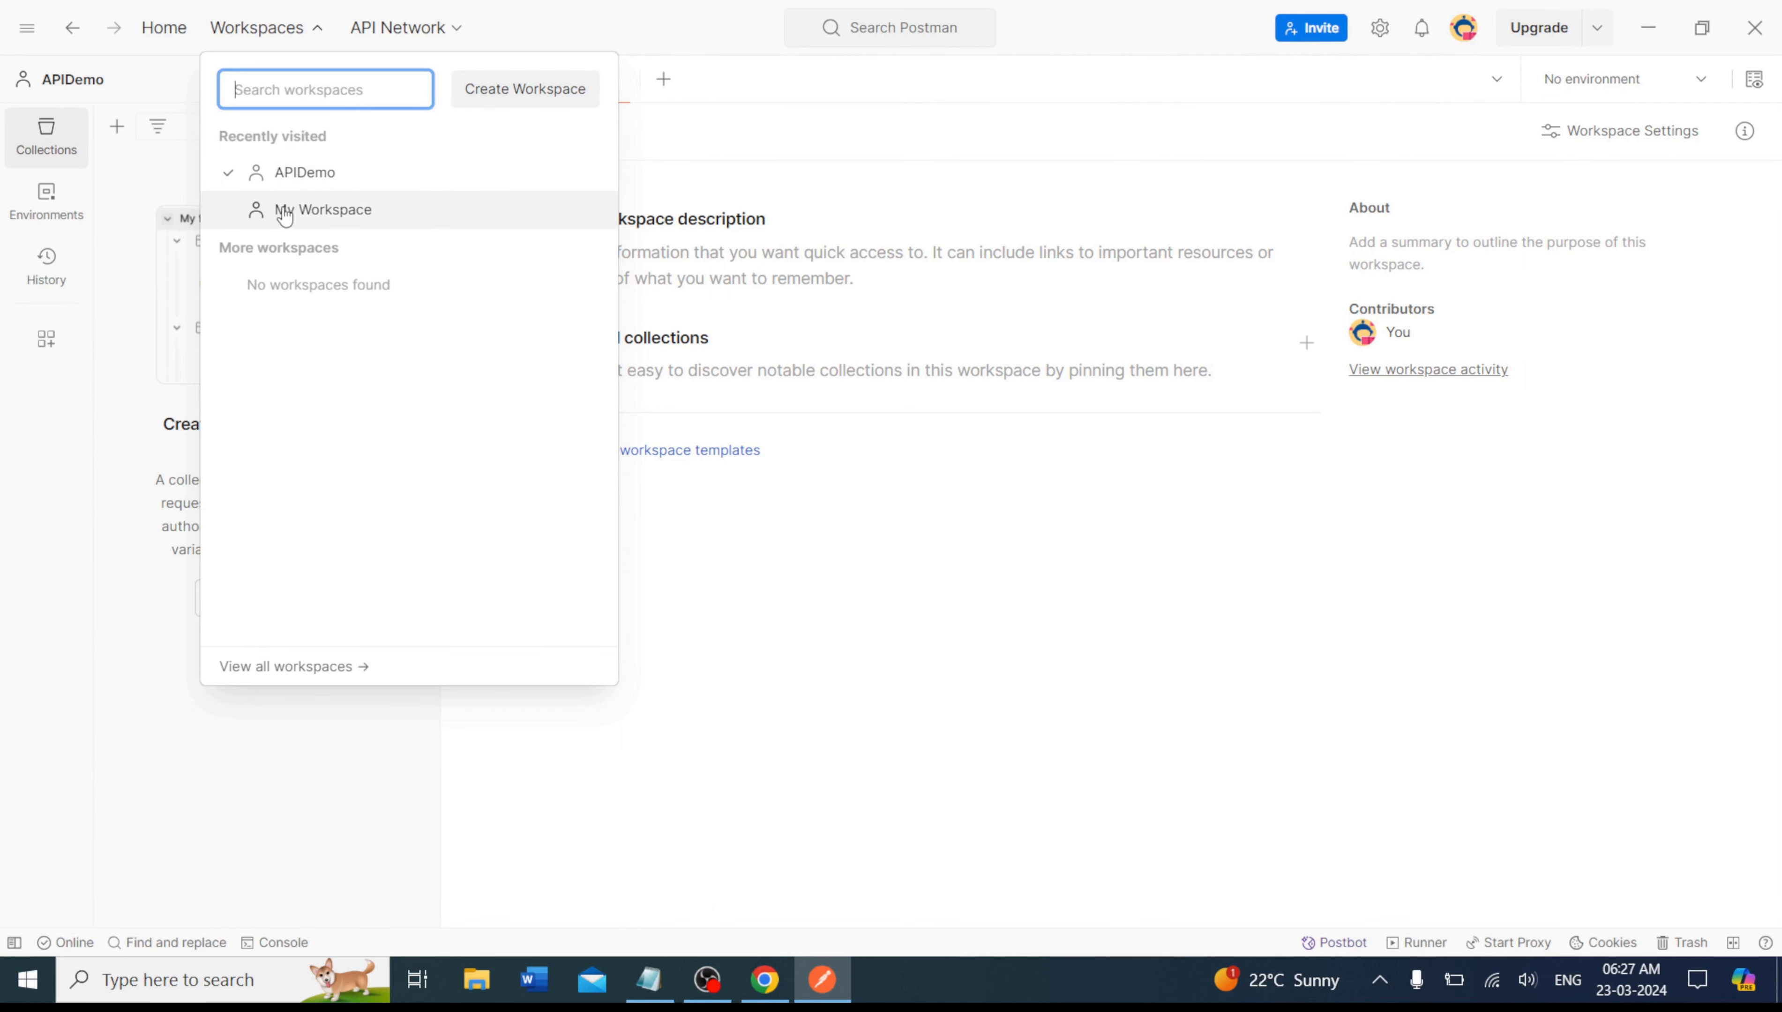
click(324, 189)
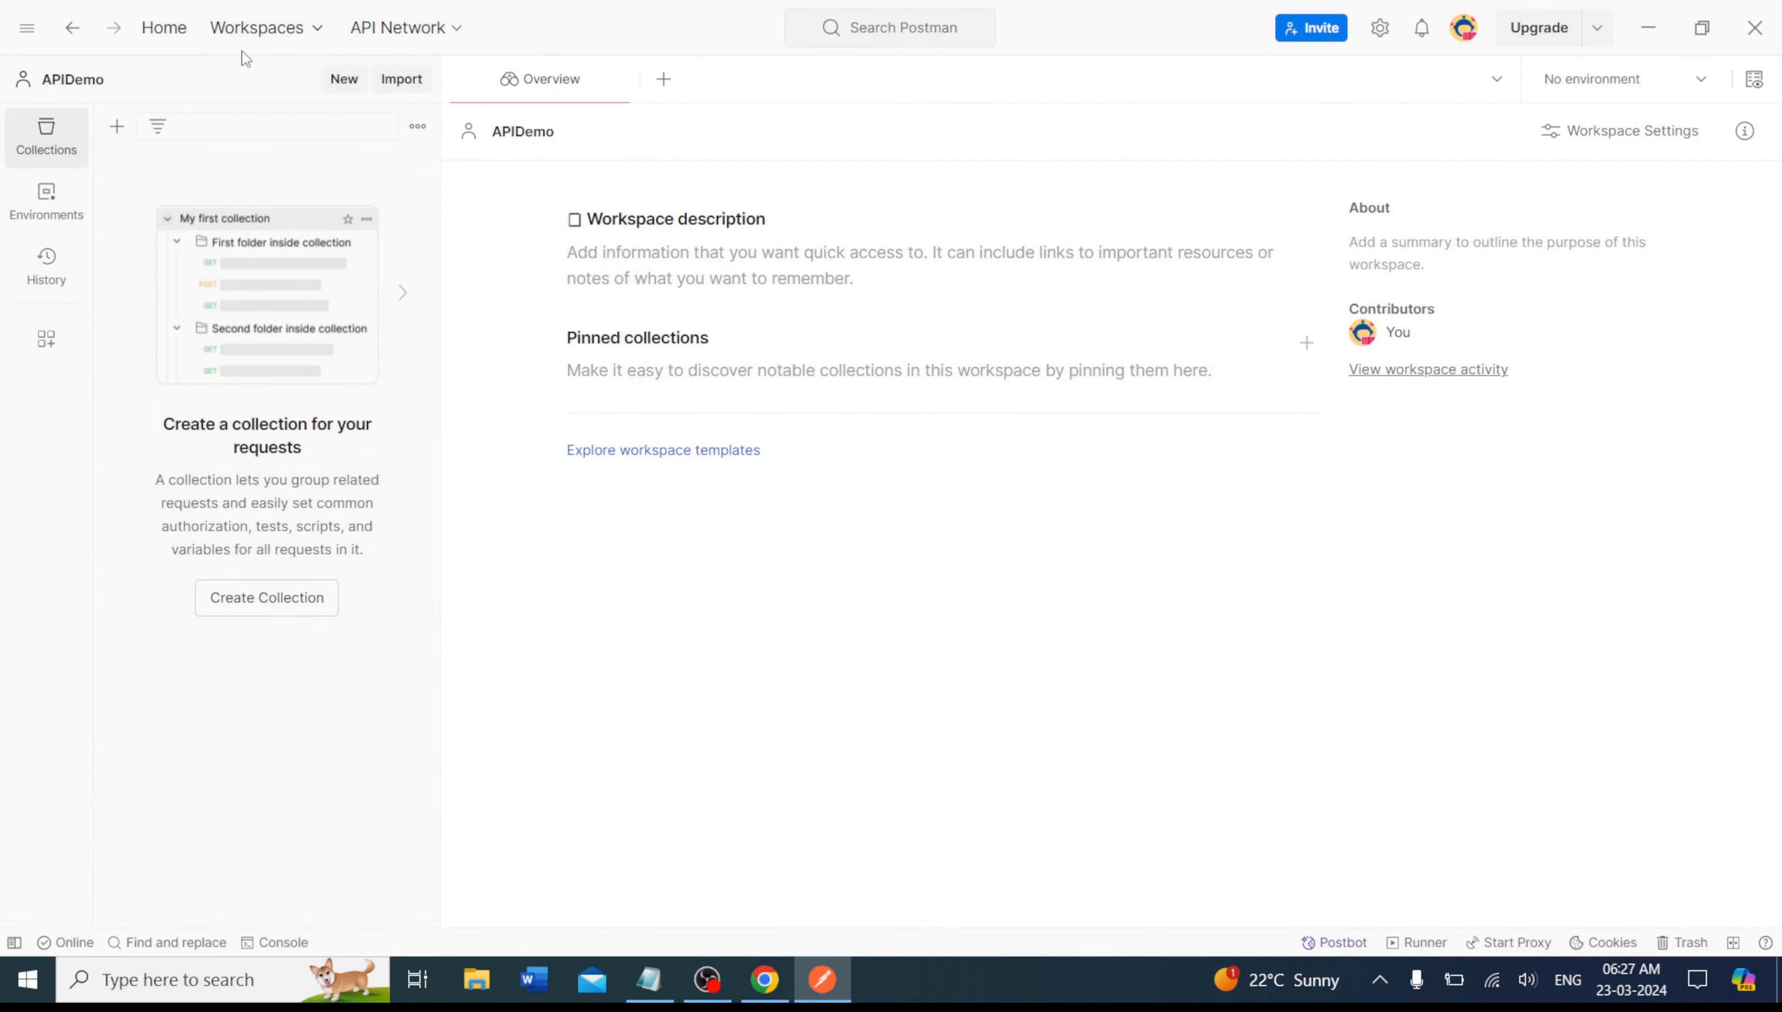
click(236, 28)
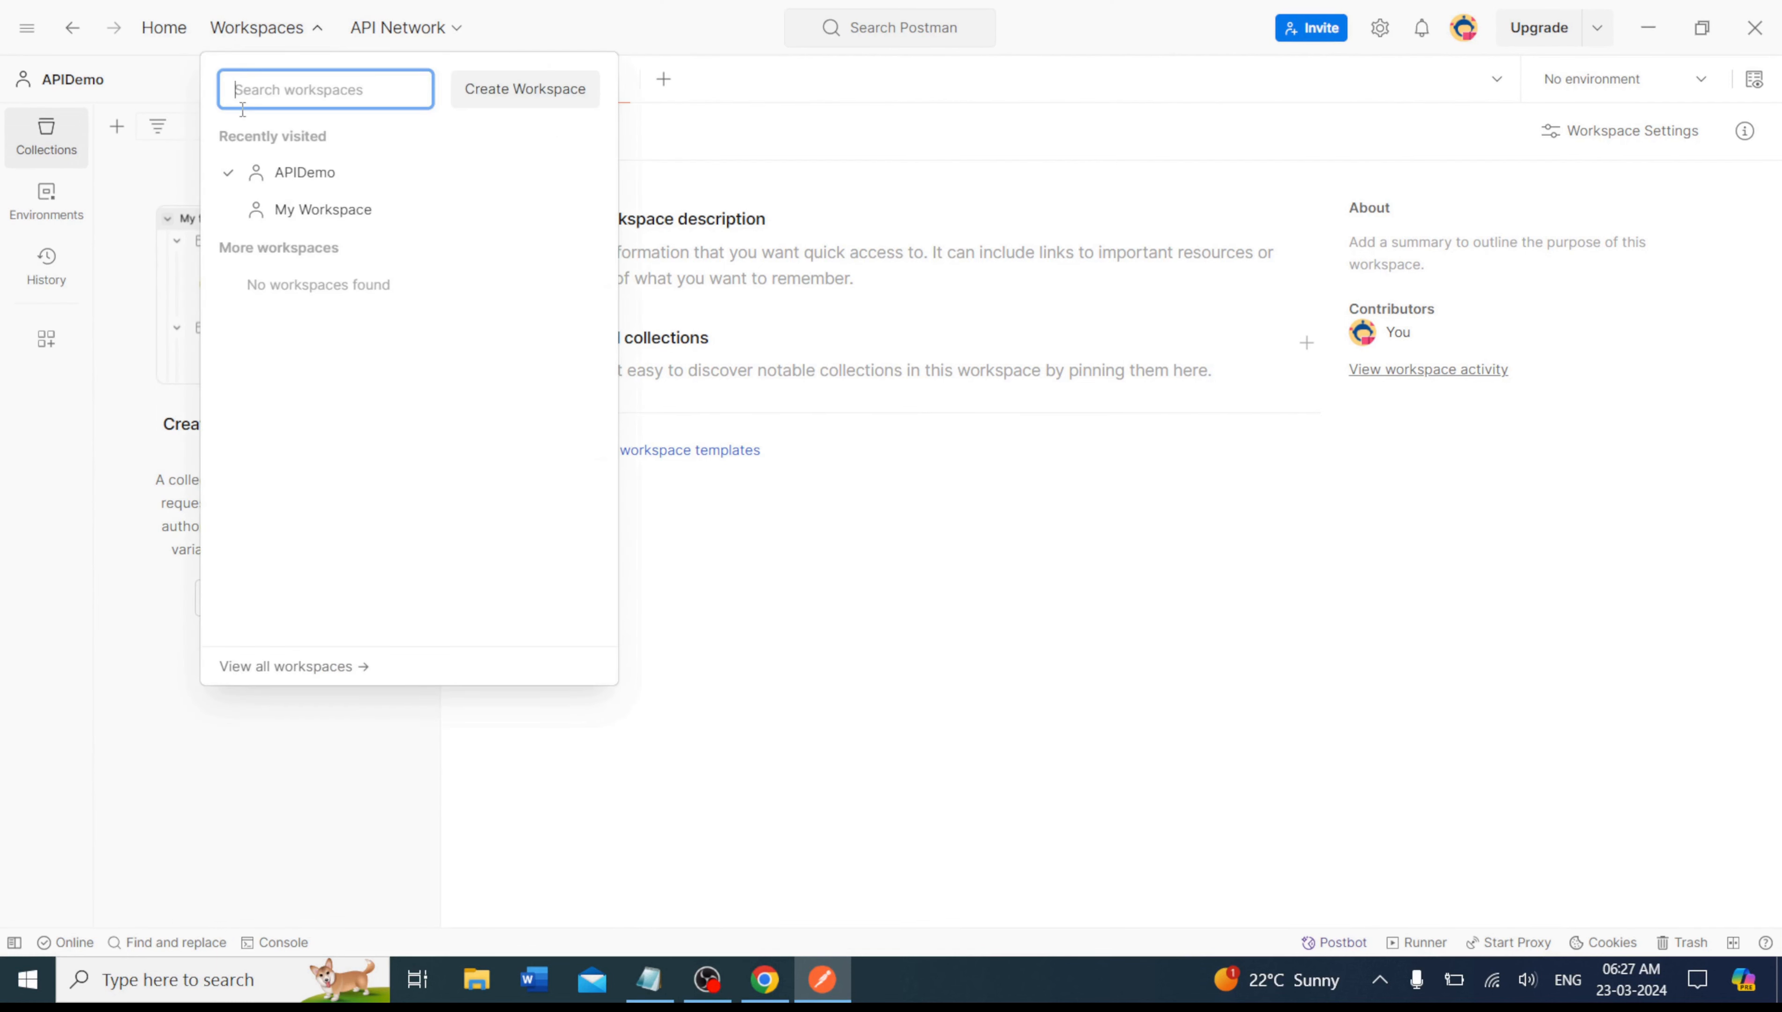
click(304, 221)
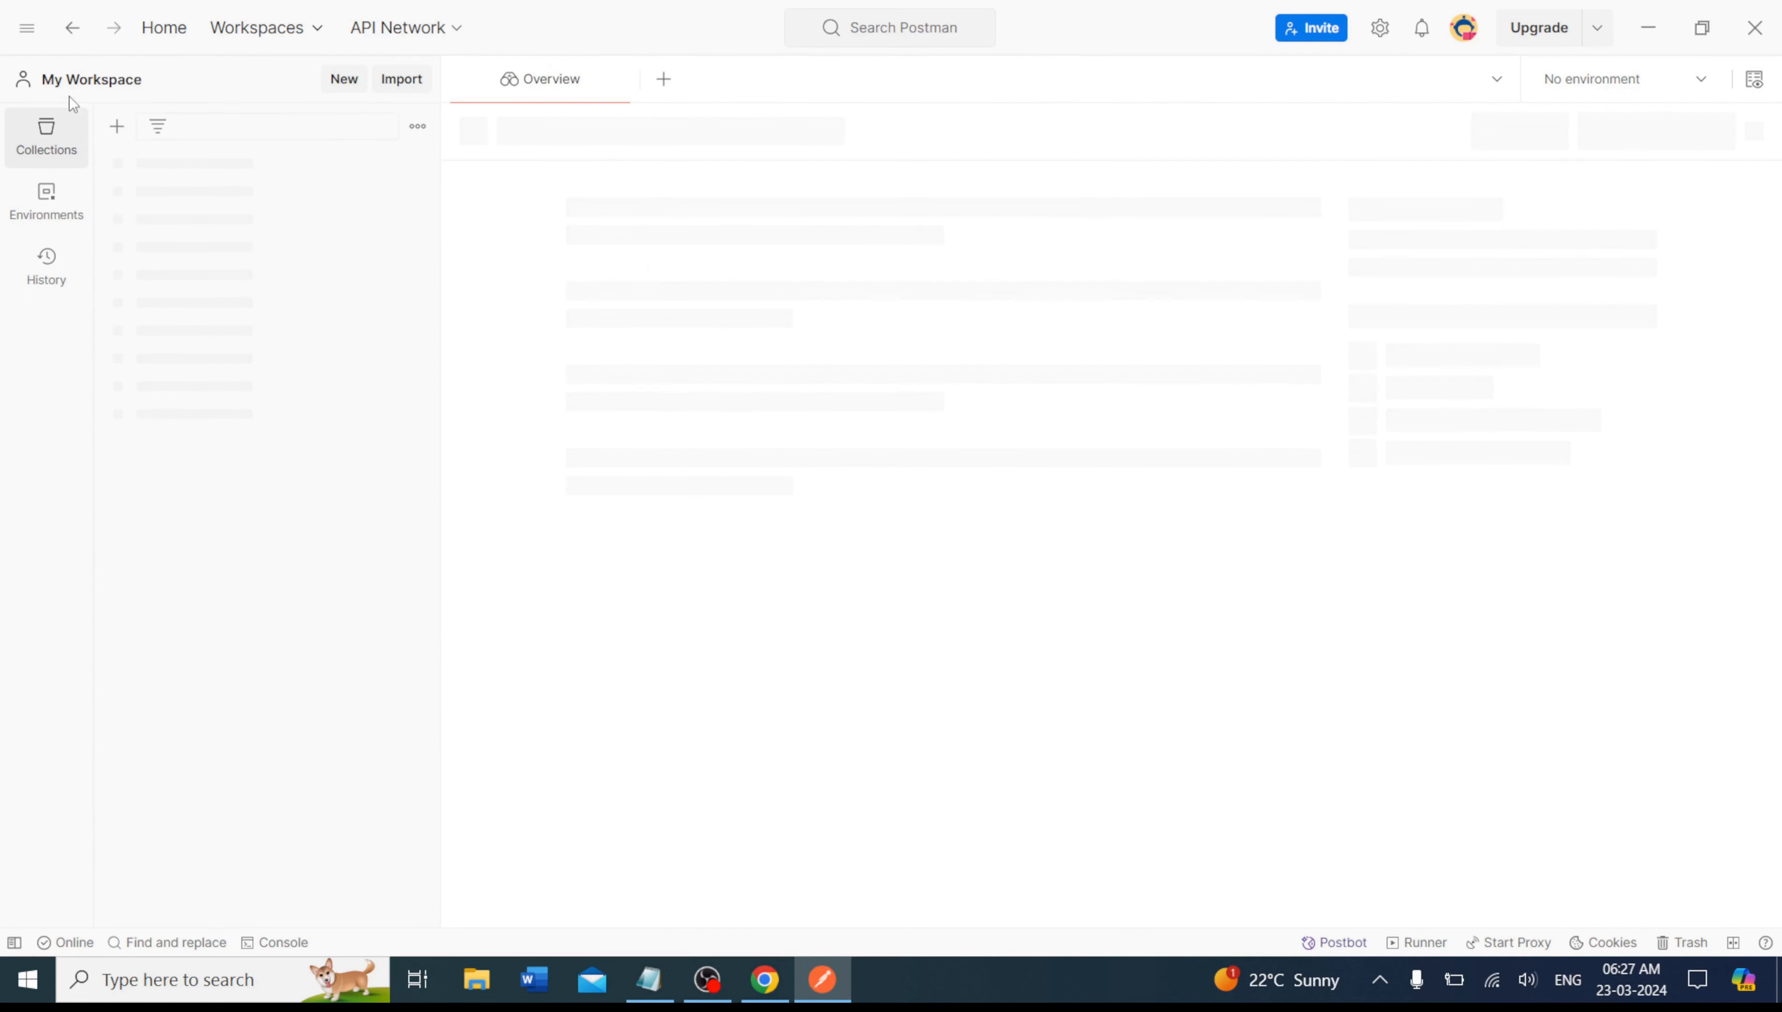
click(267, 31)
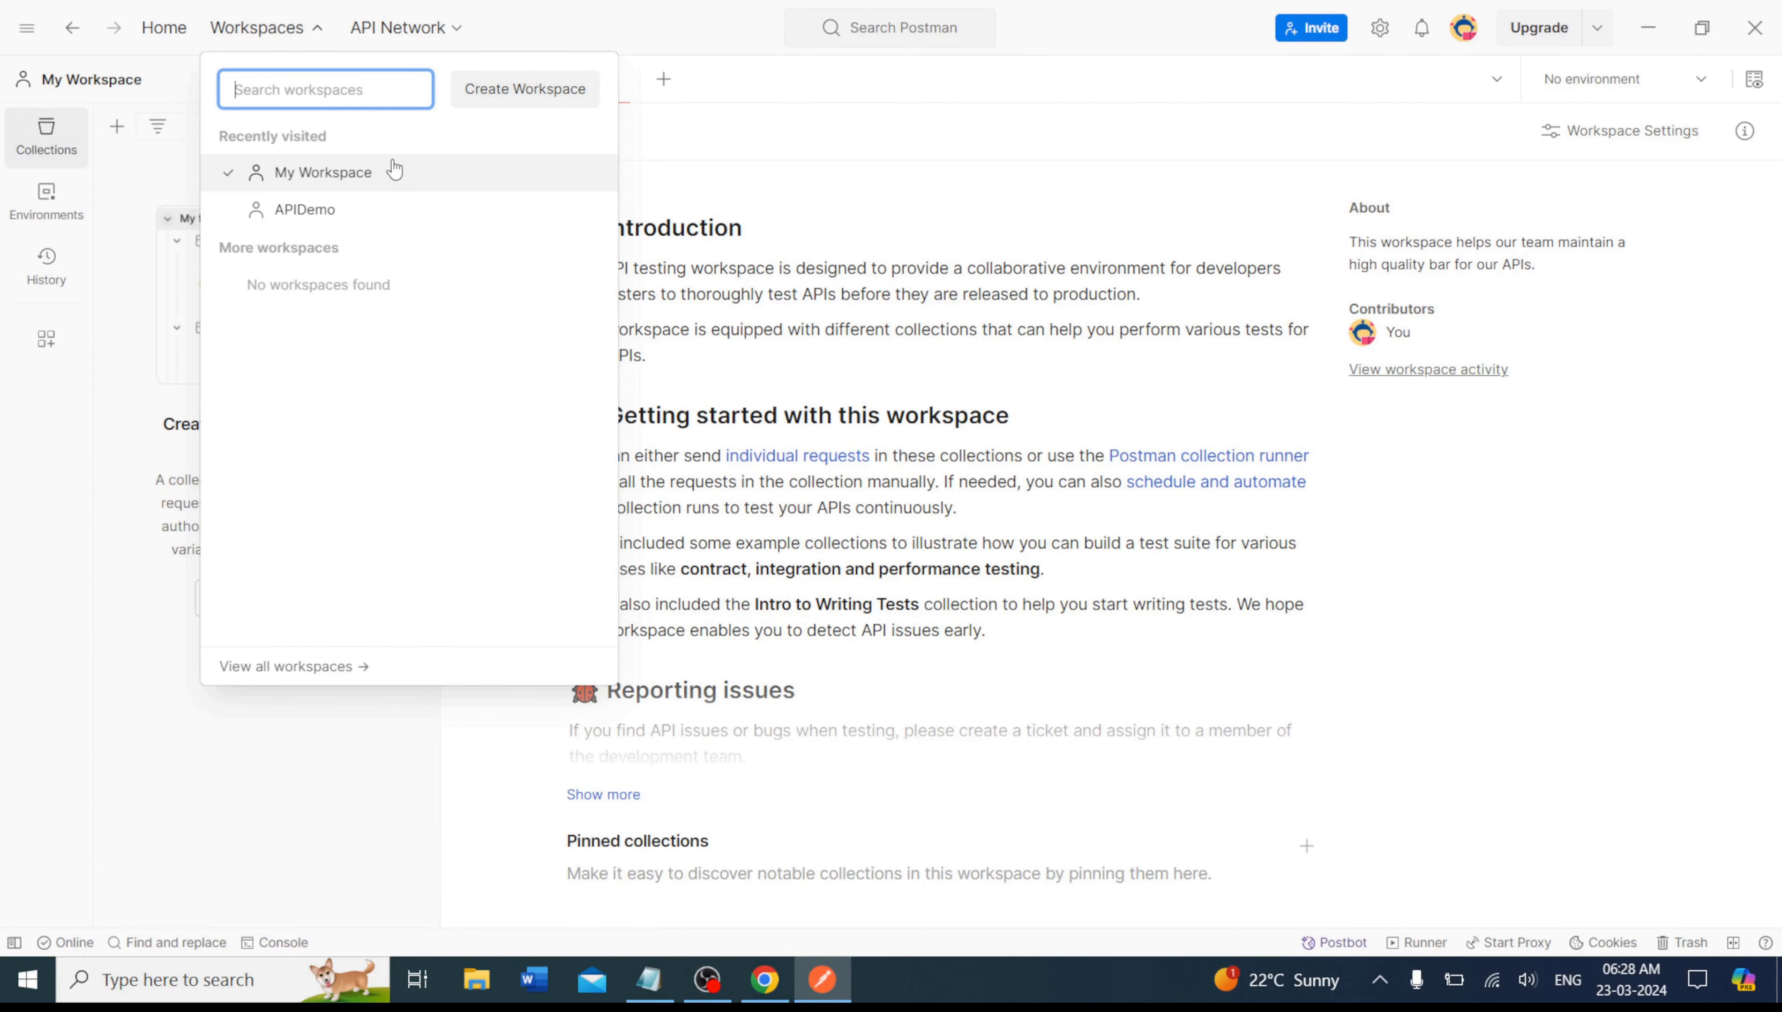
click(275, 213)
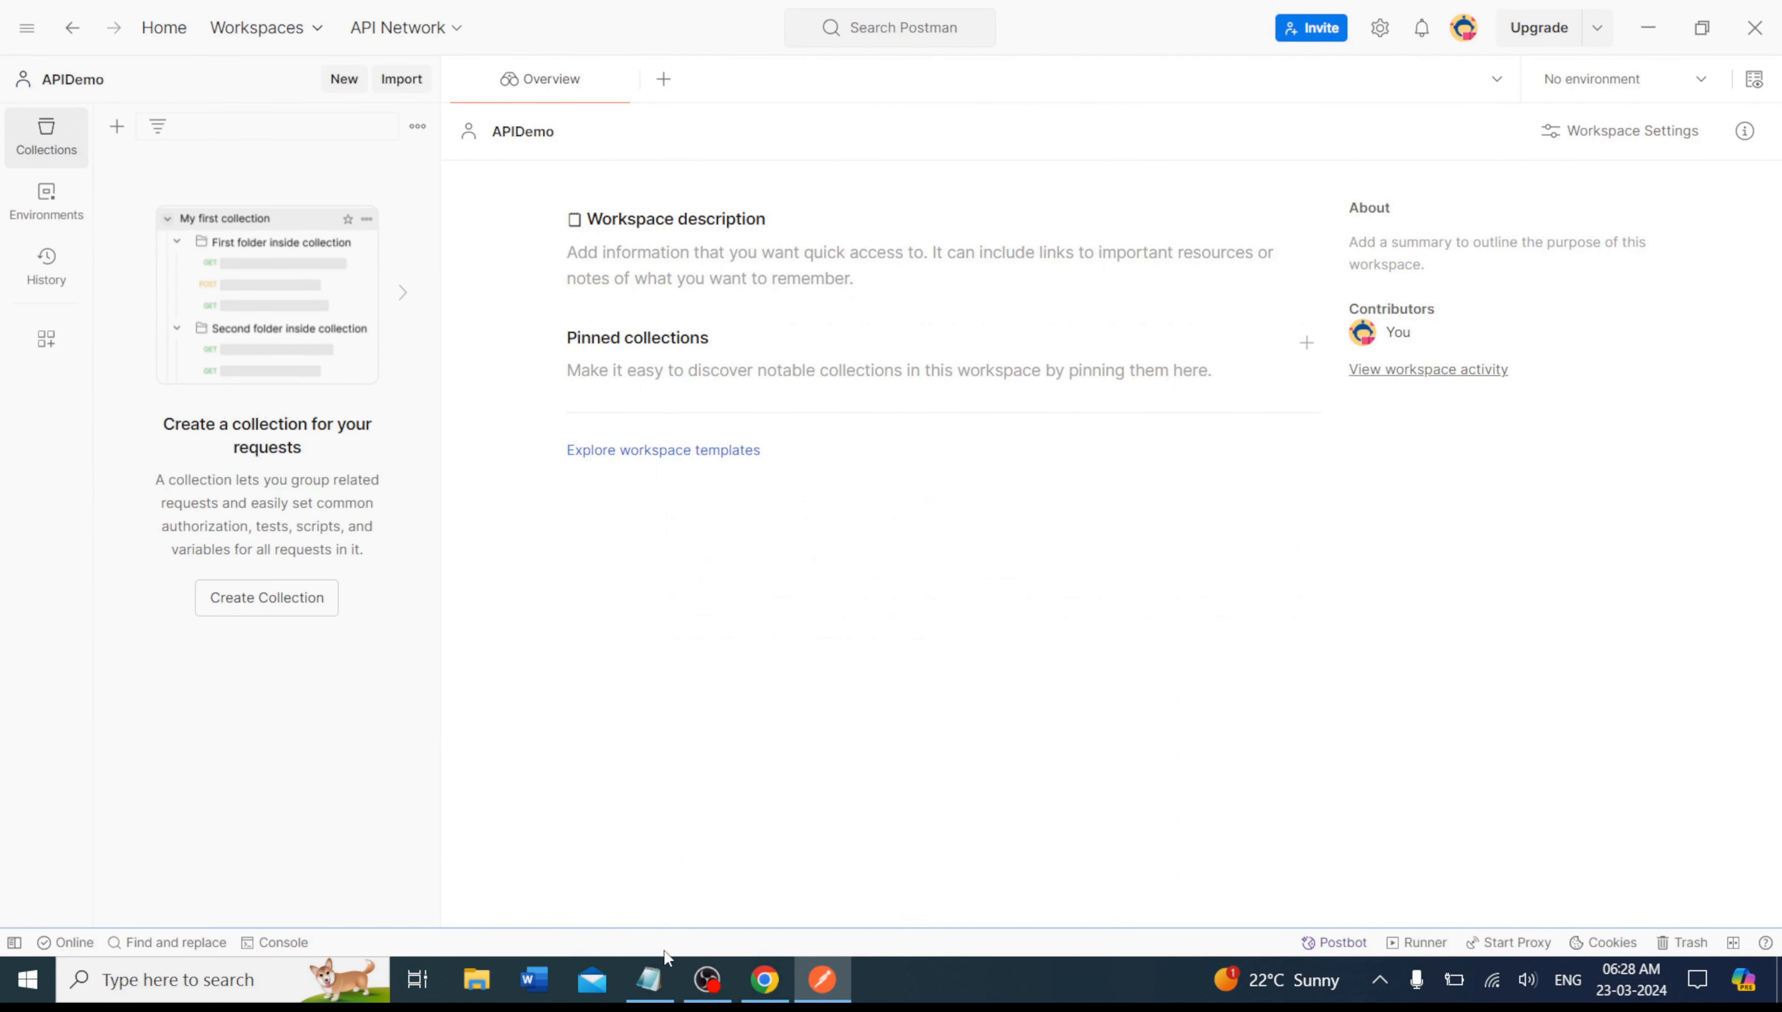
Check the API Testing notes in Notepad and return to Postman.
click(649, 980)
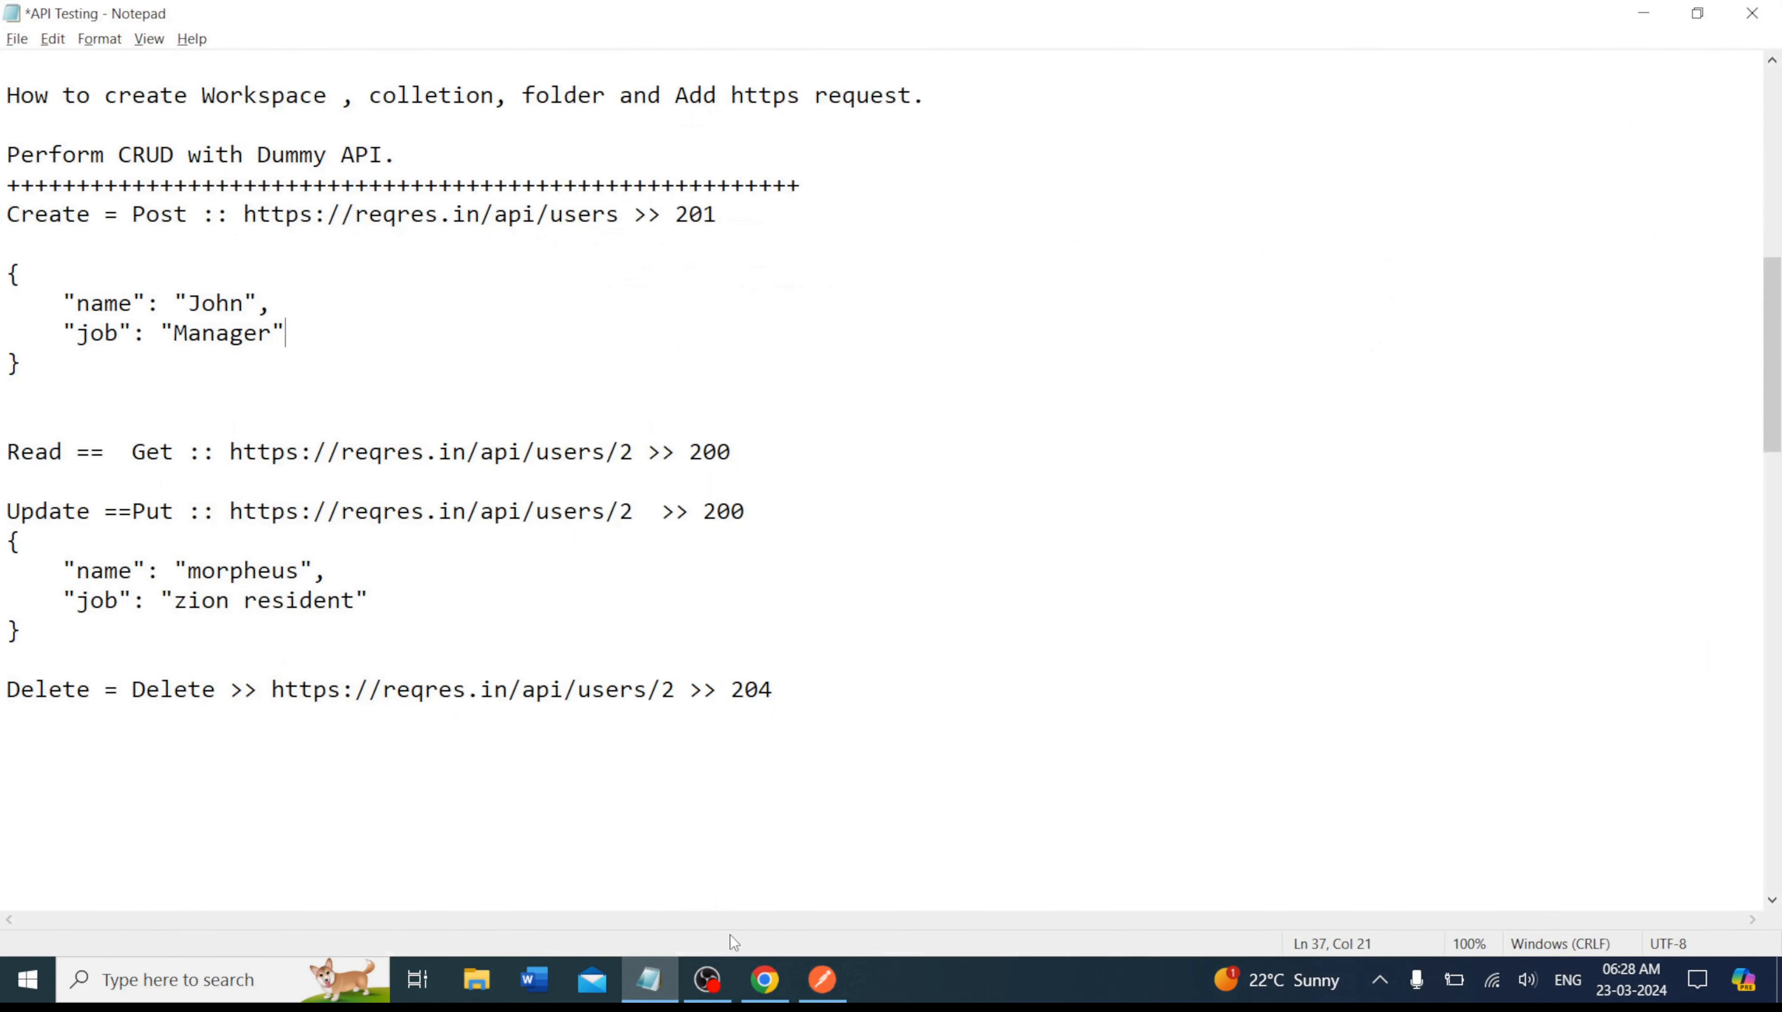
mouse_move(763, 979)
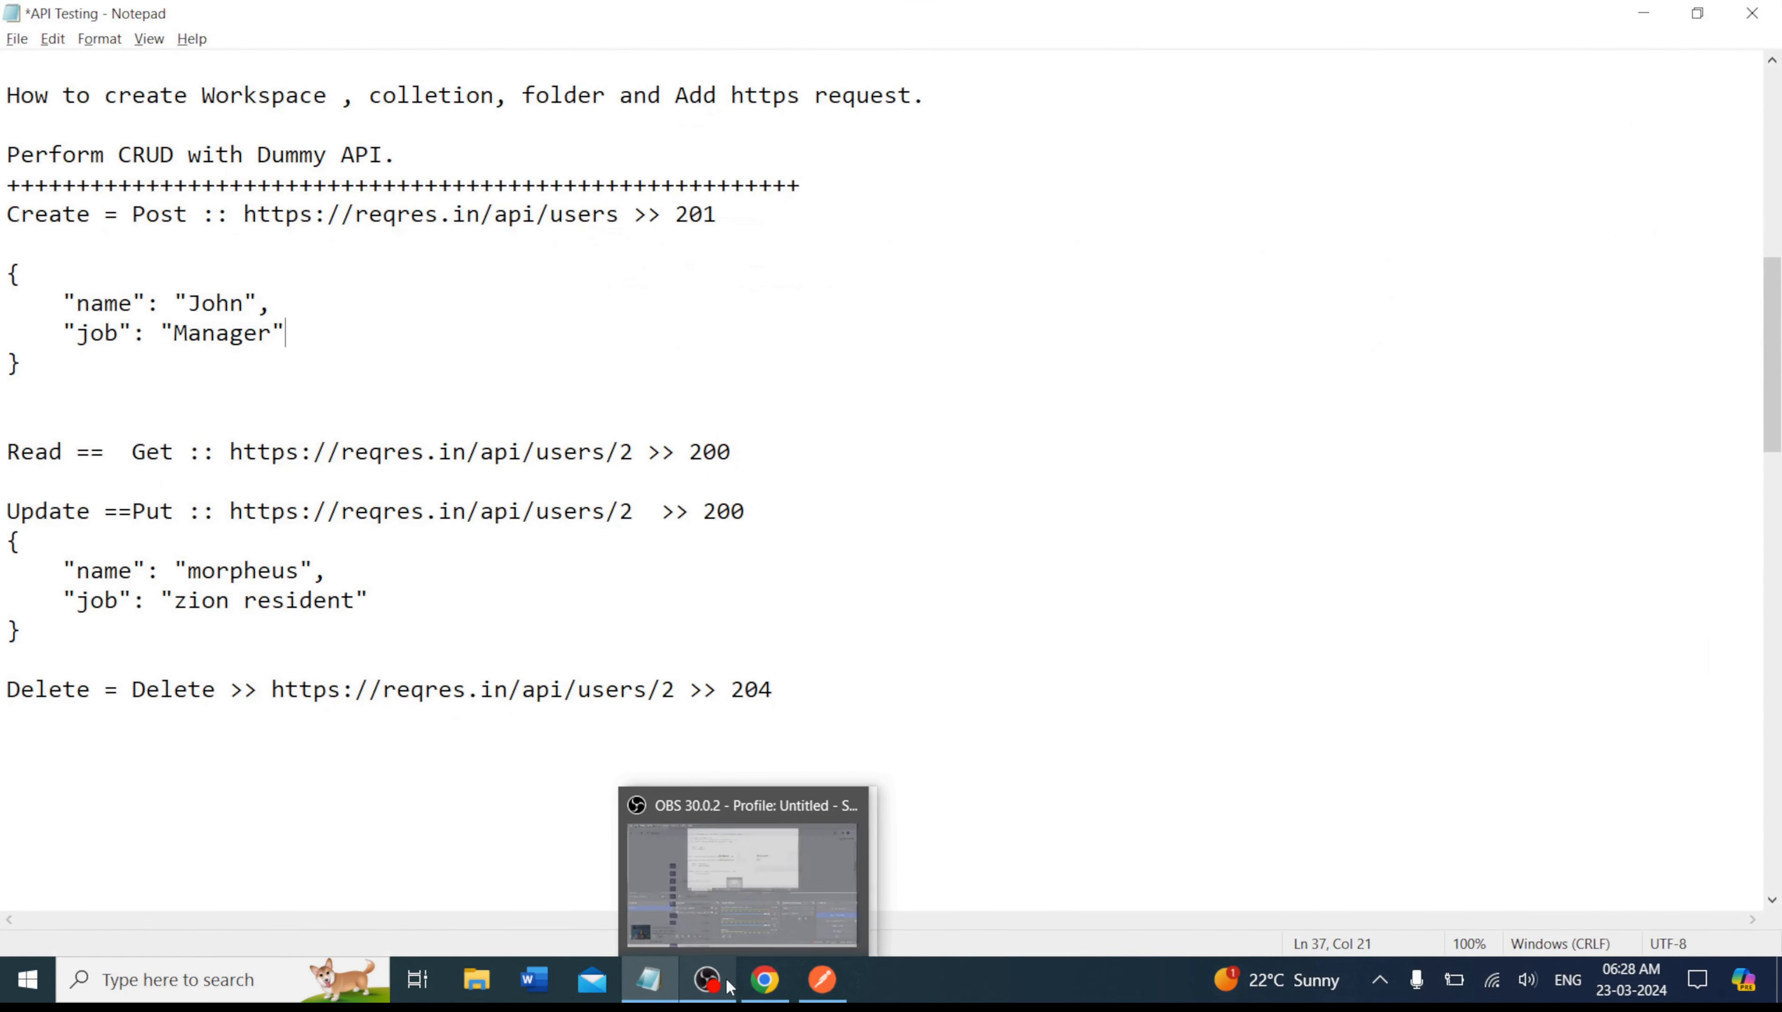
click(821, 979)
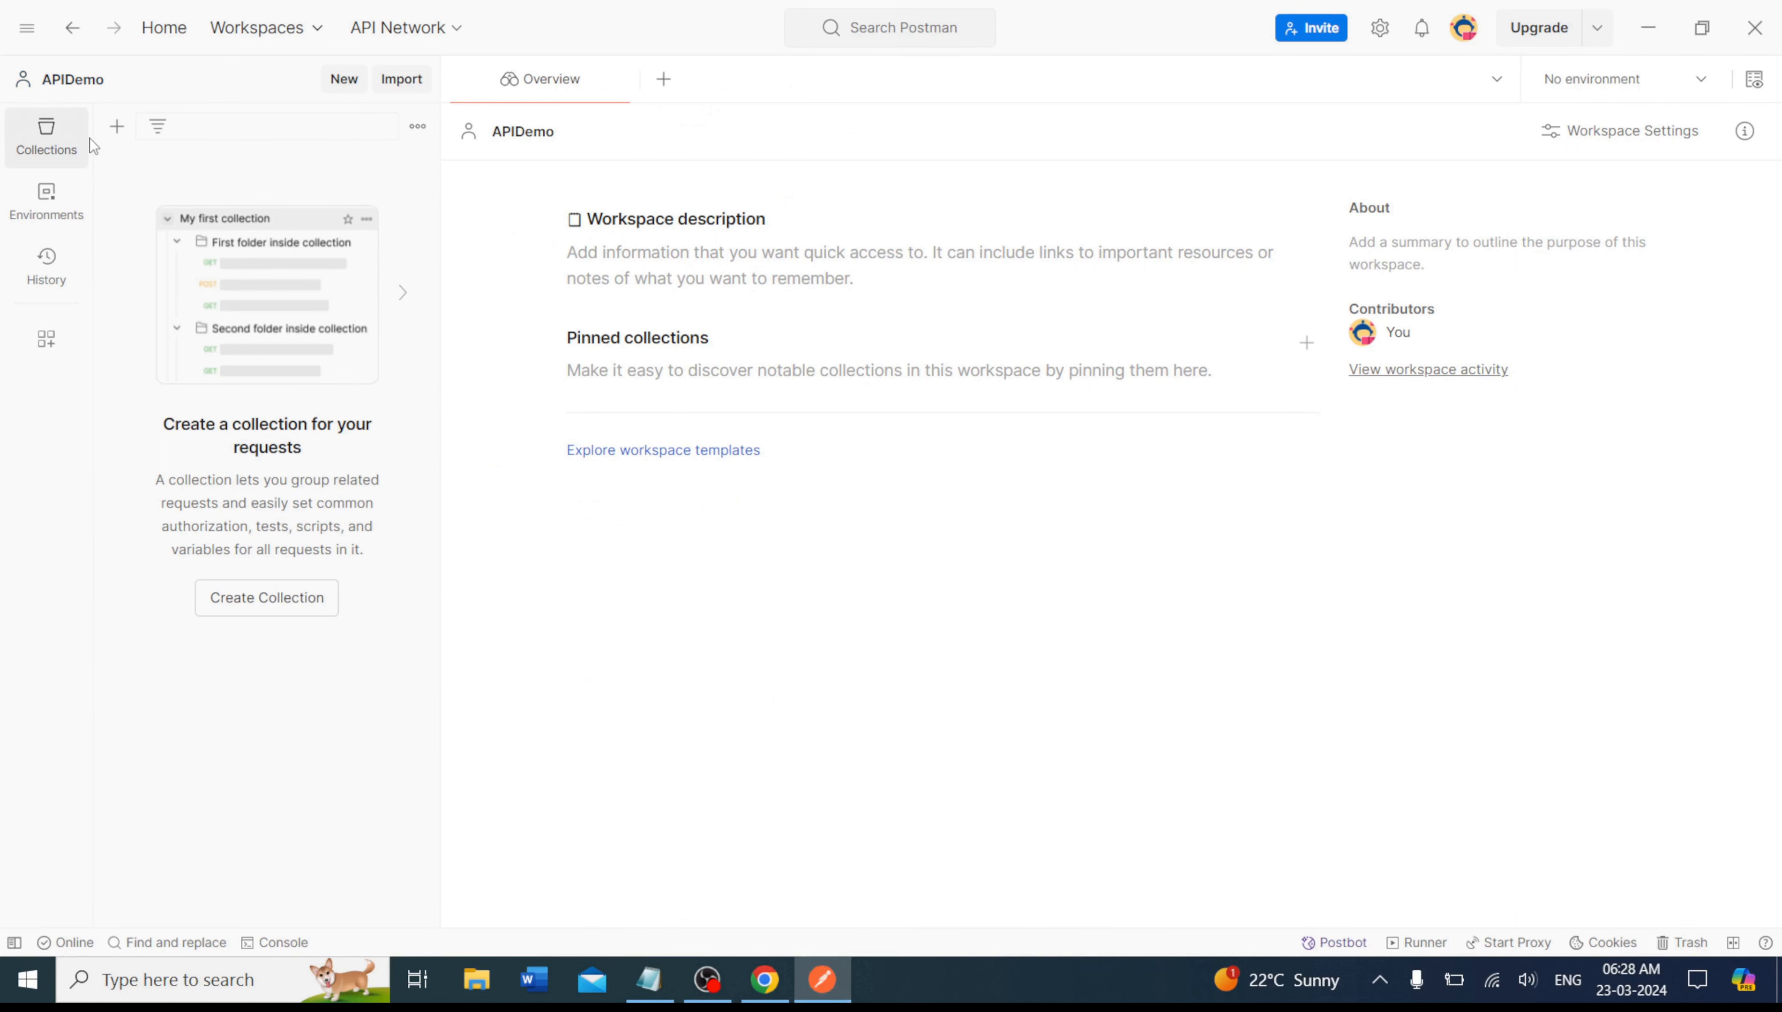
Create a blank collection in the APIDemo workspace and name it DEMO_DUMMYAPI.
click(61, 145)
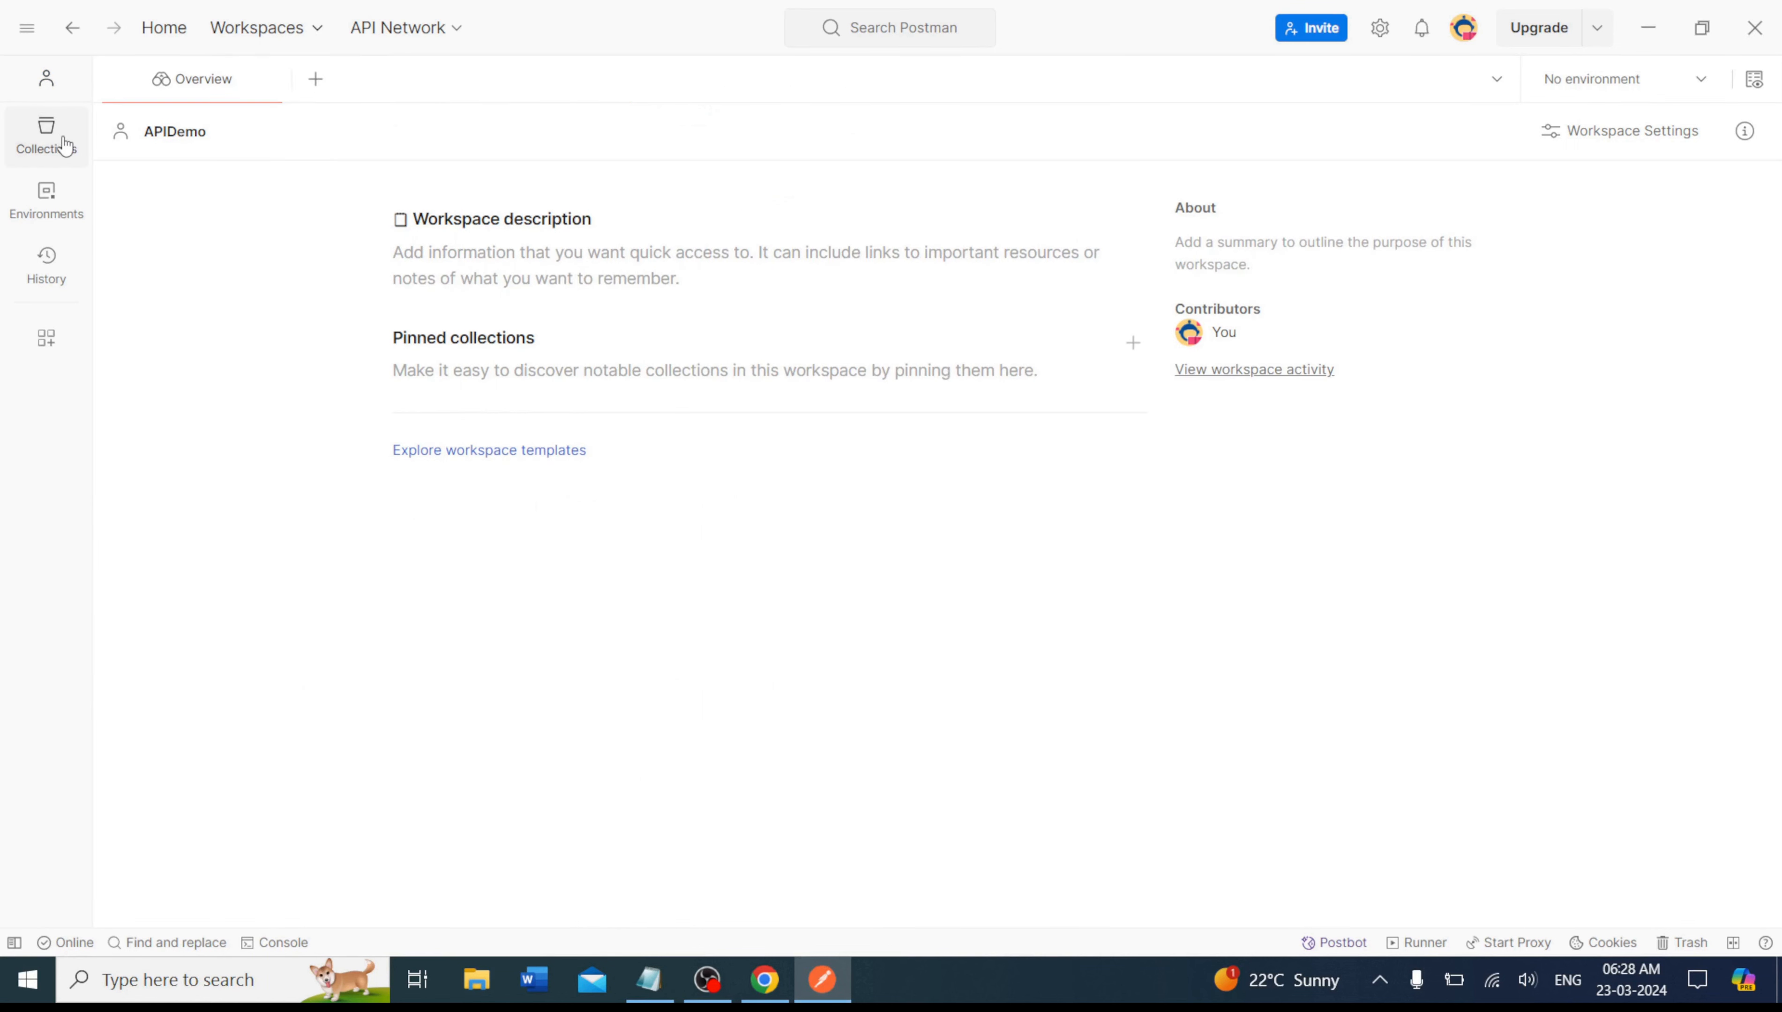
click(43, 146)
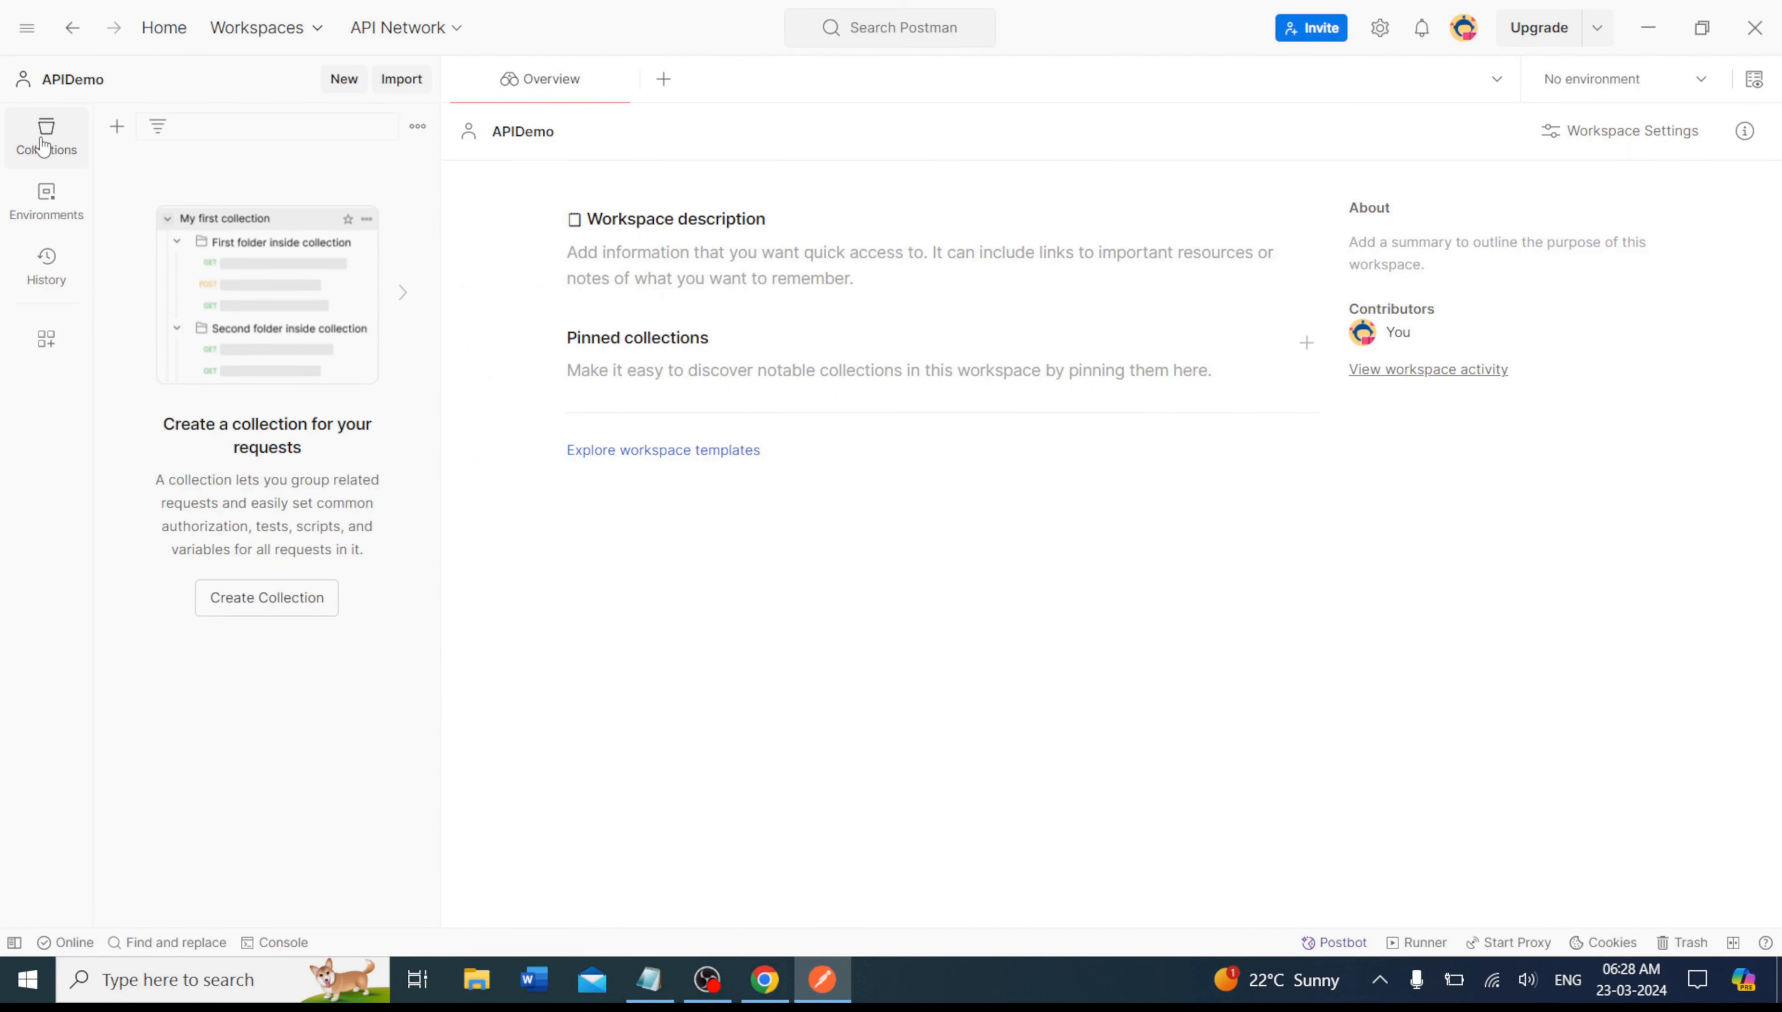
click(44, 146)
click(44, 146)
click(120, 128)
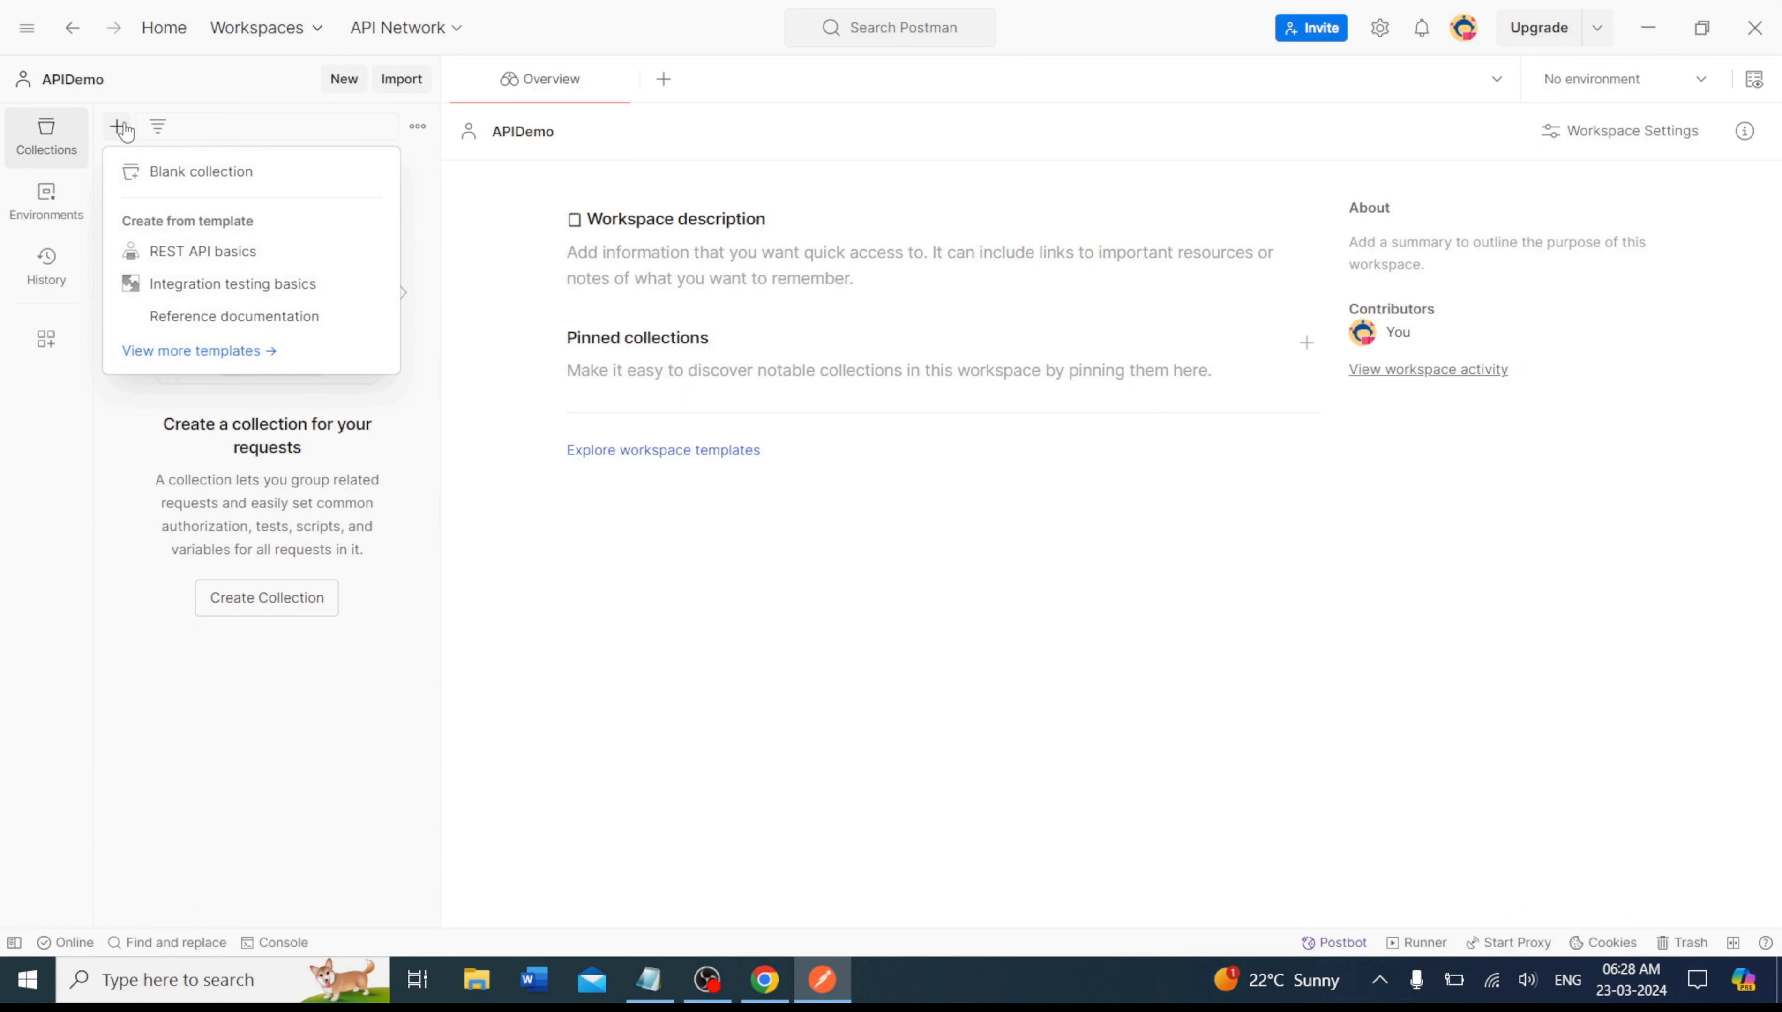
click(257, 179)
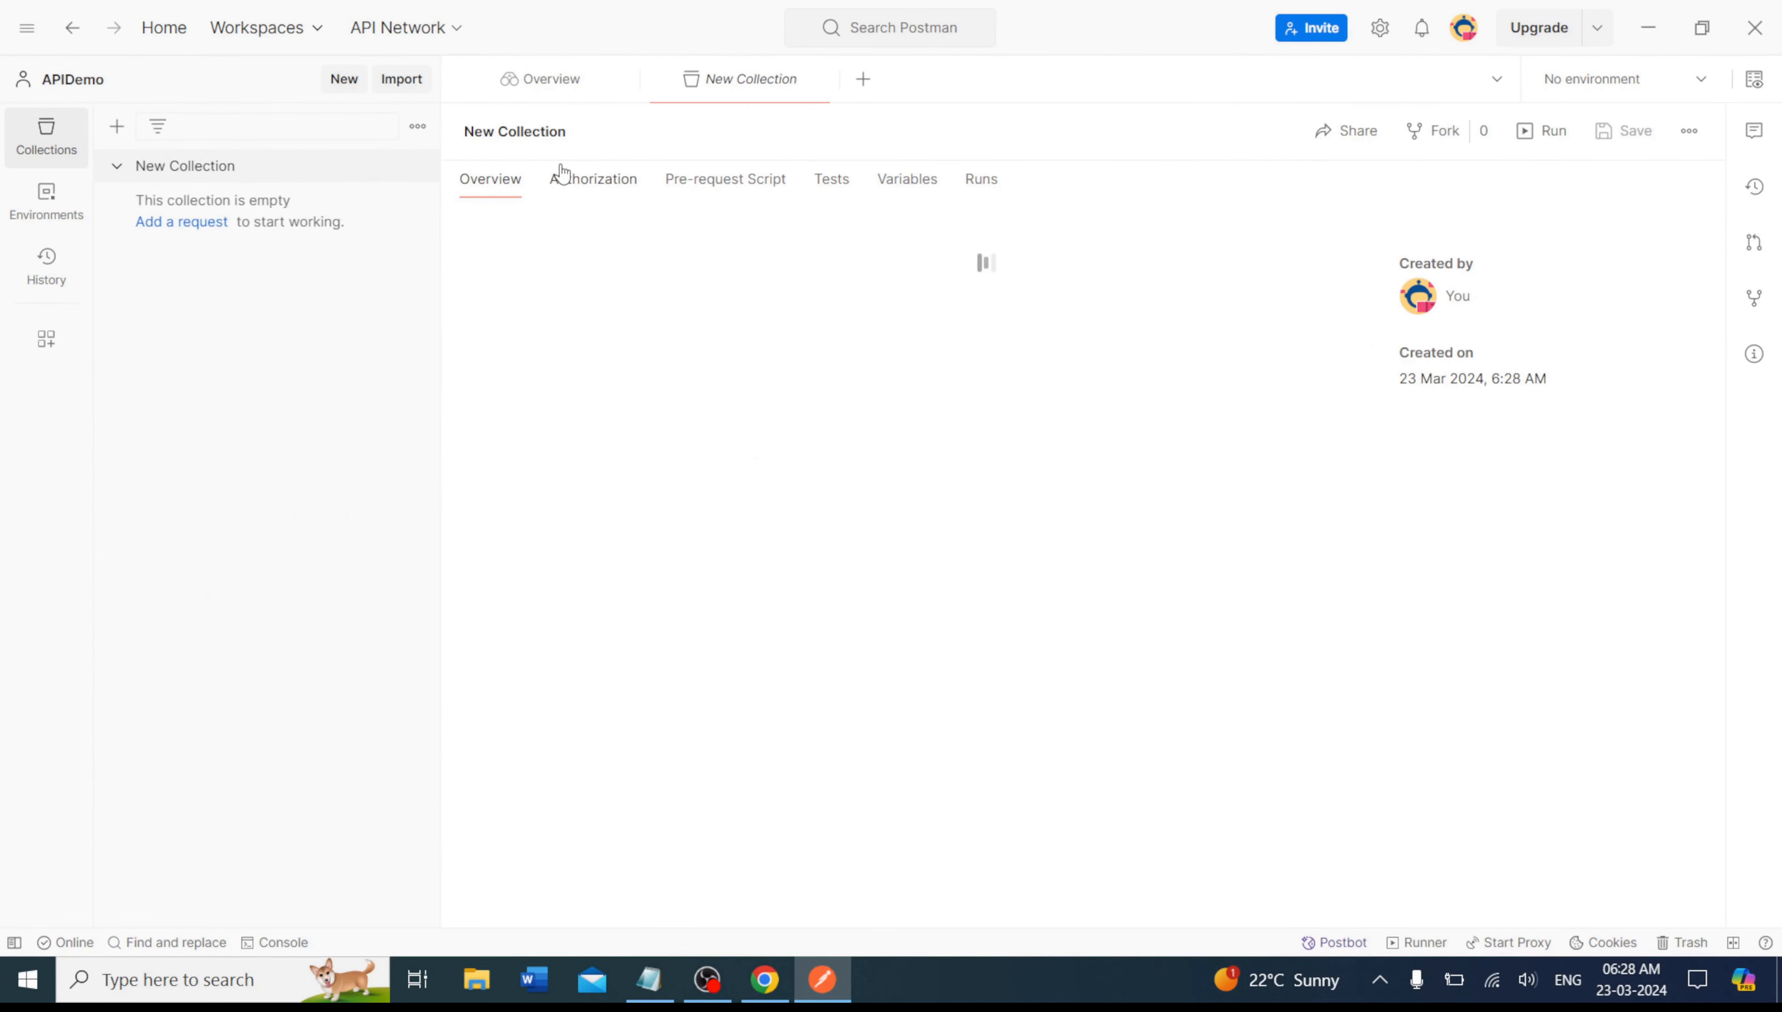
click(488, 132)
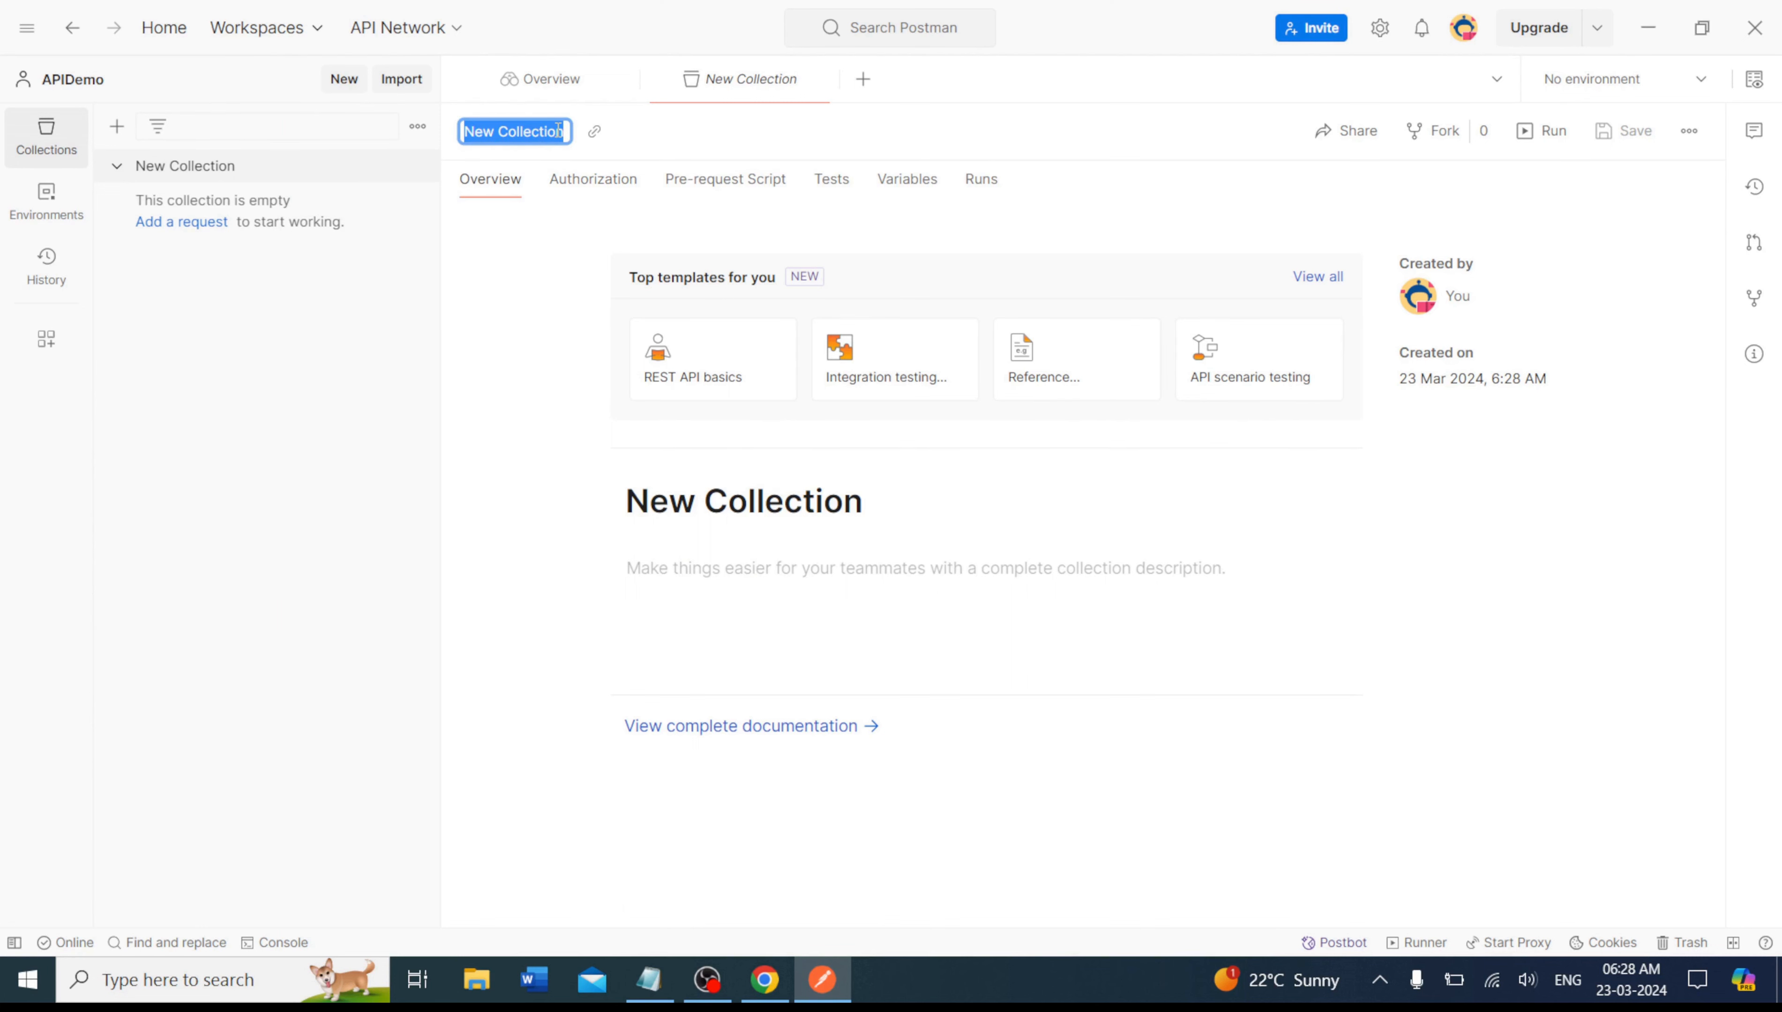
text(DE)
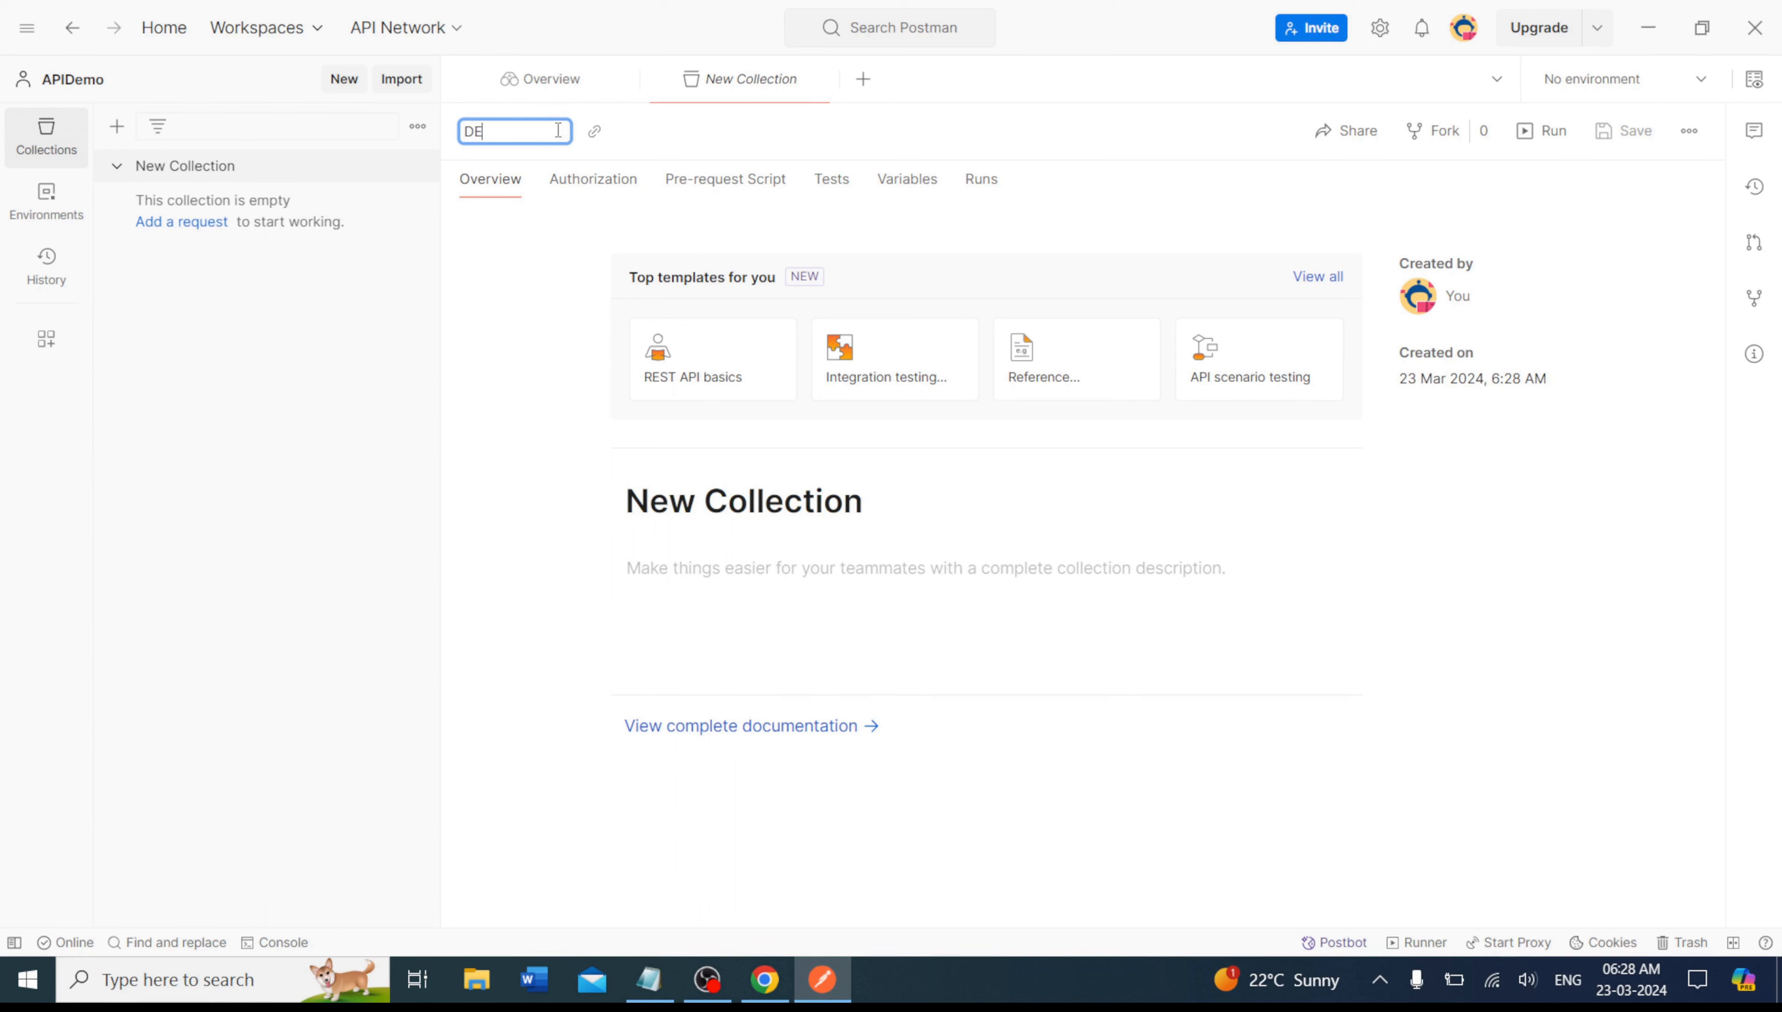
text(MO_DUMMYAPI)
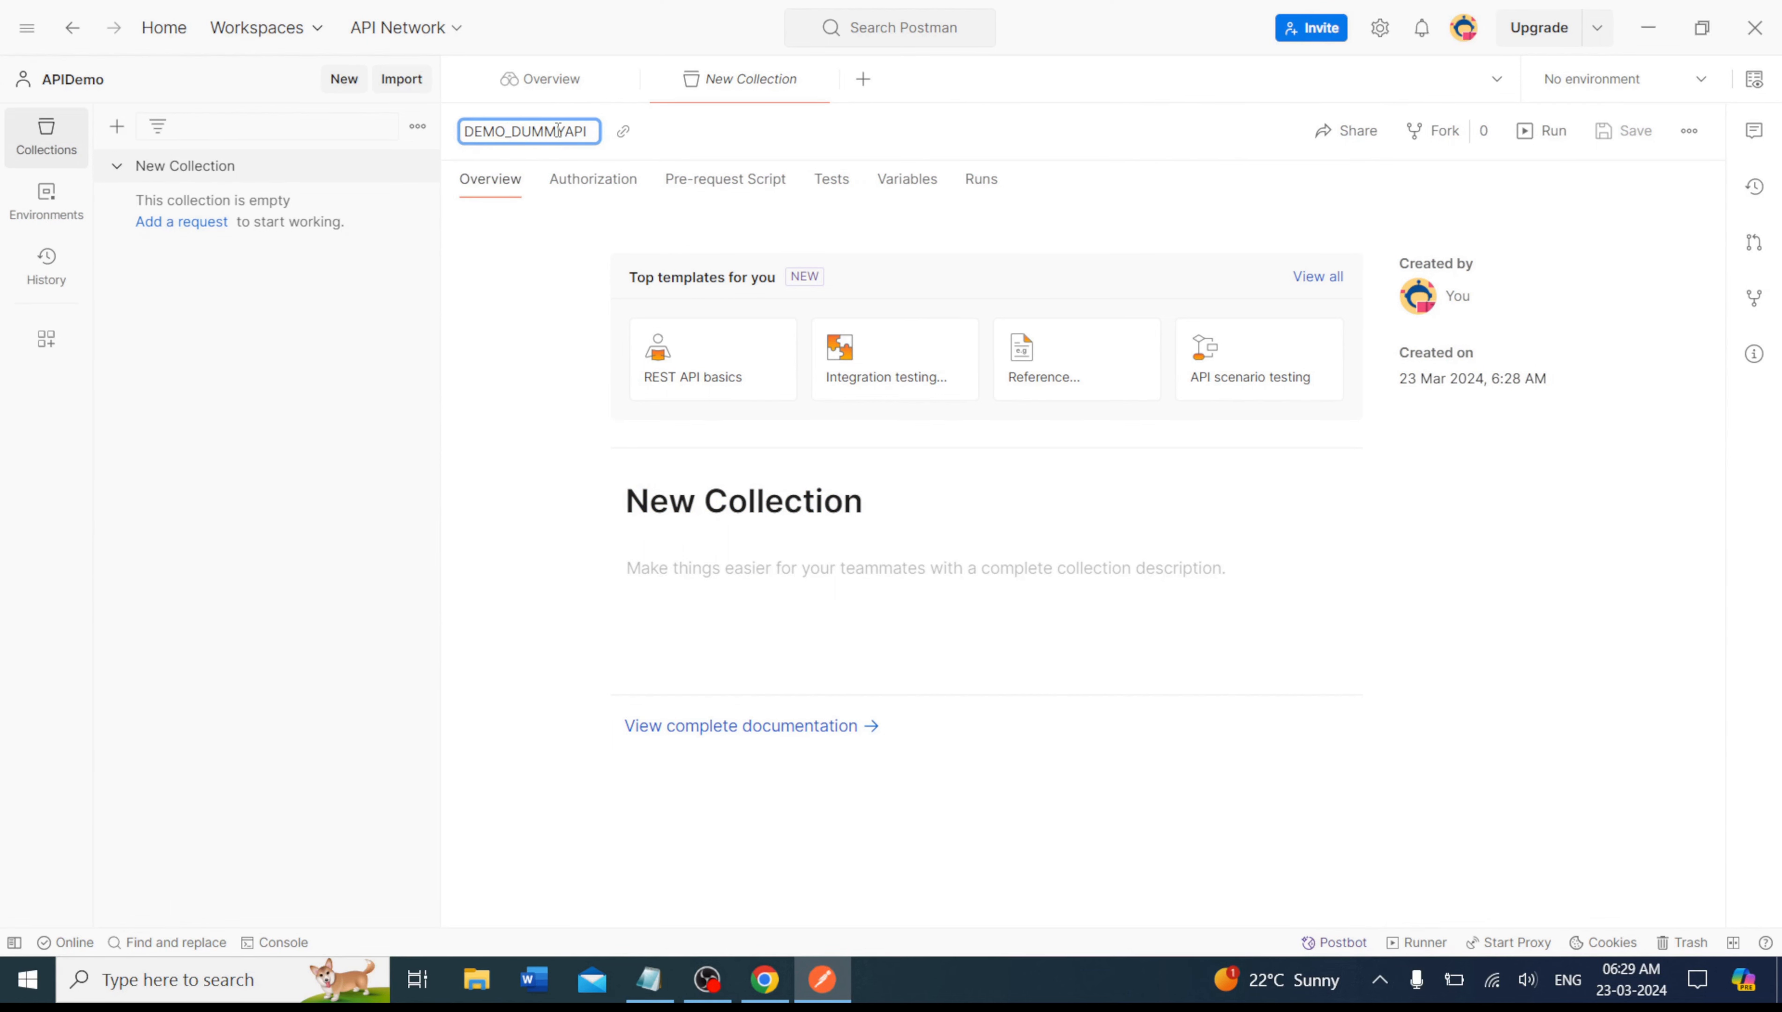
key(Return)
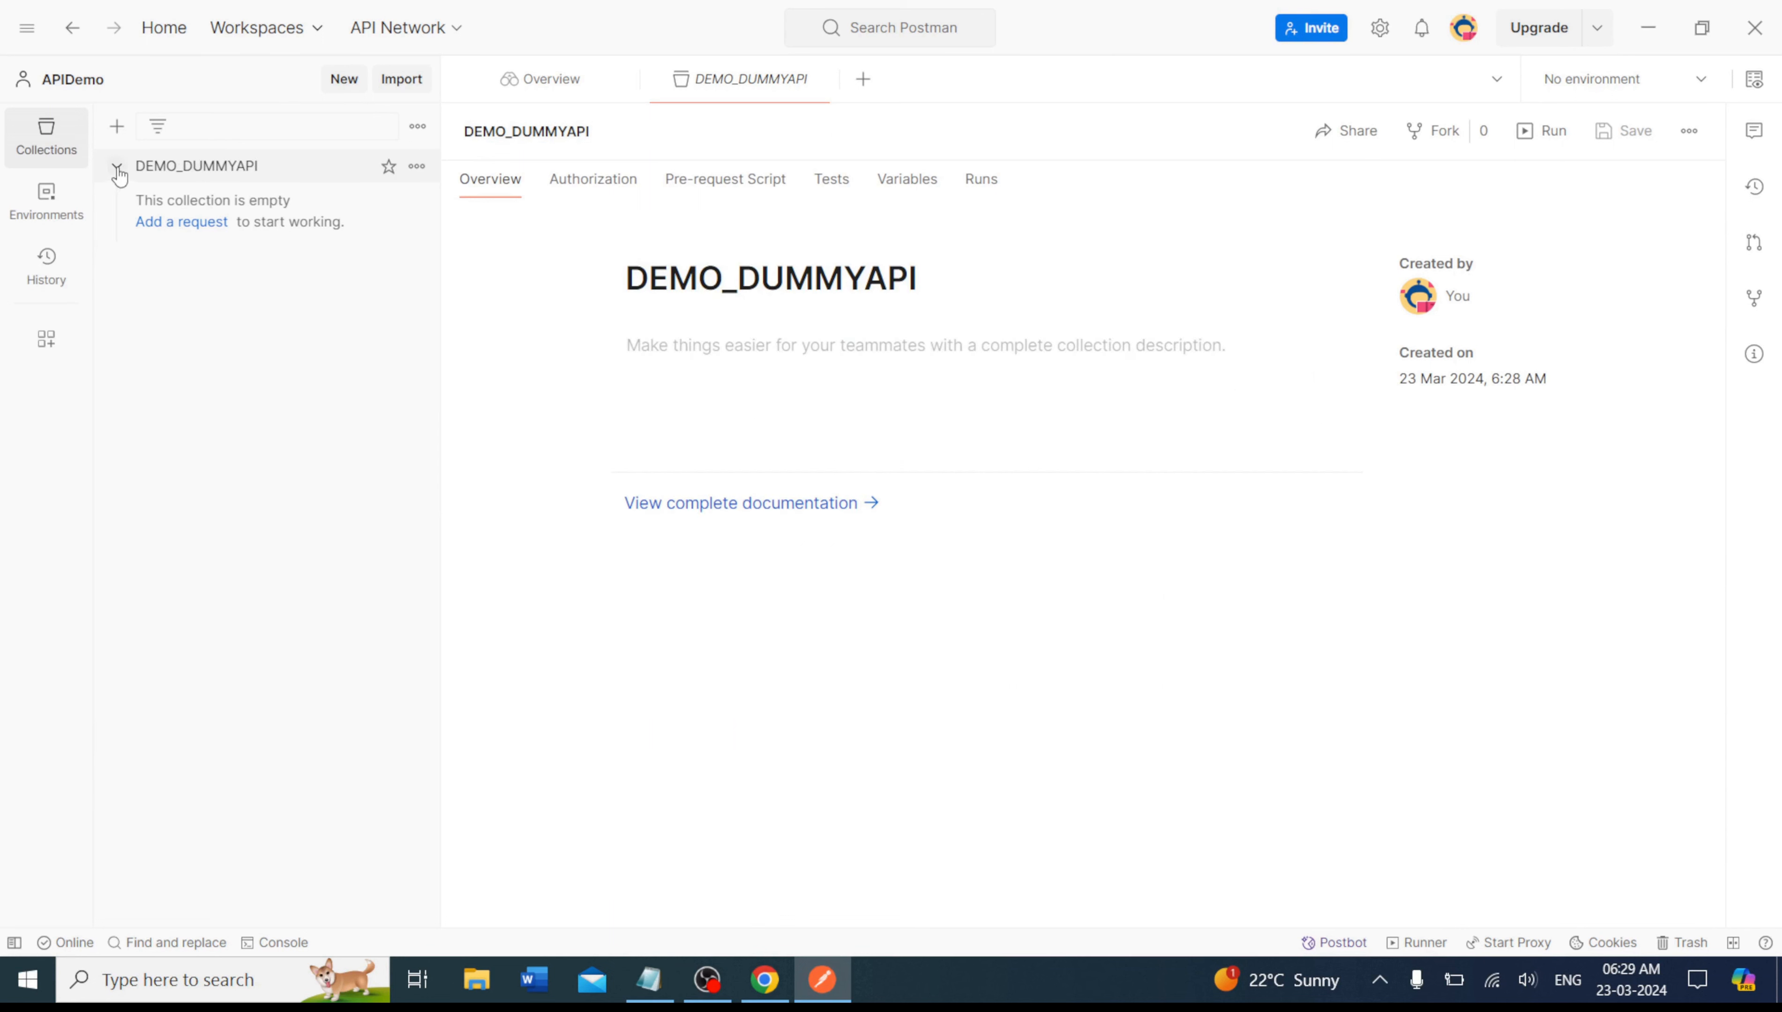
click(117, 167)
click(117, 169)
Add a folder to the DEMO_DUMMYAPI collection, rename it BasicAPI and leave it expanded.
click(648, 976)
click(649, 976)
click(417, 169)
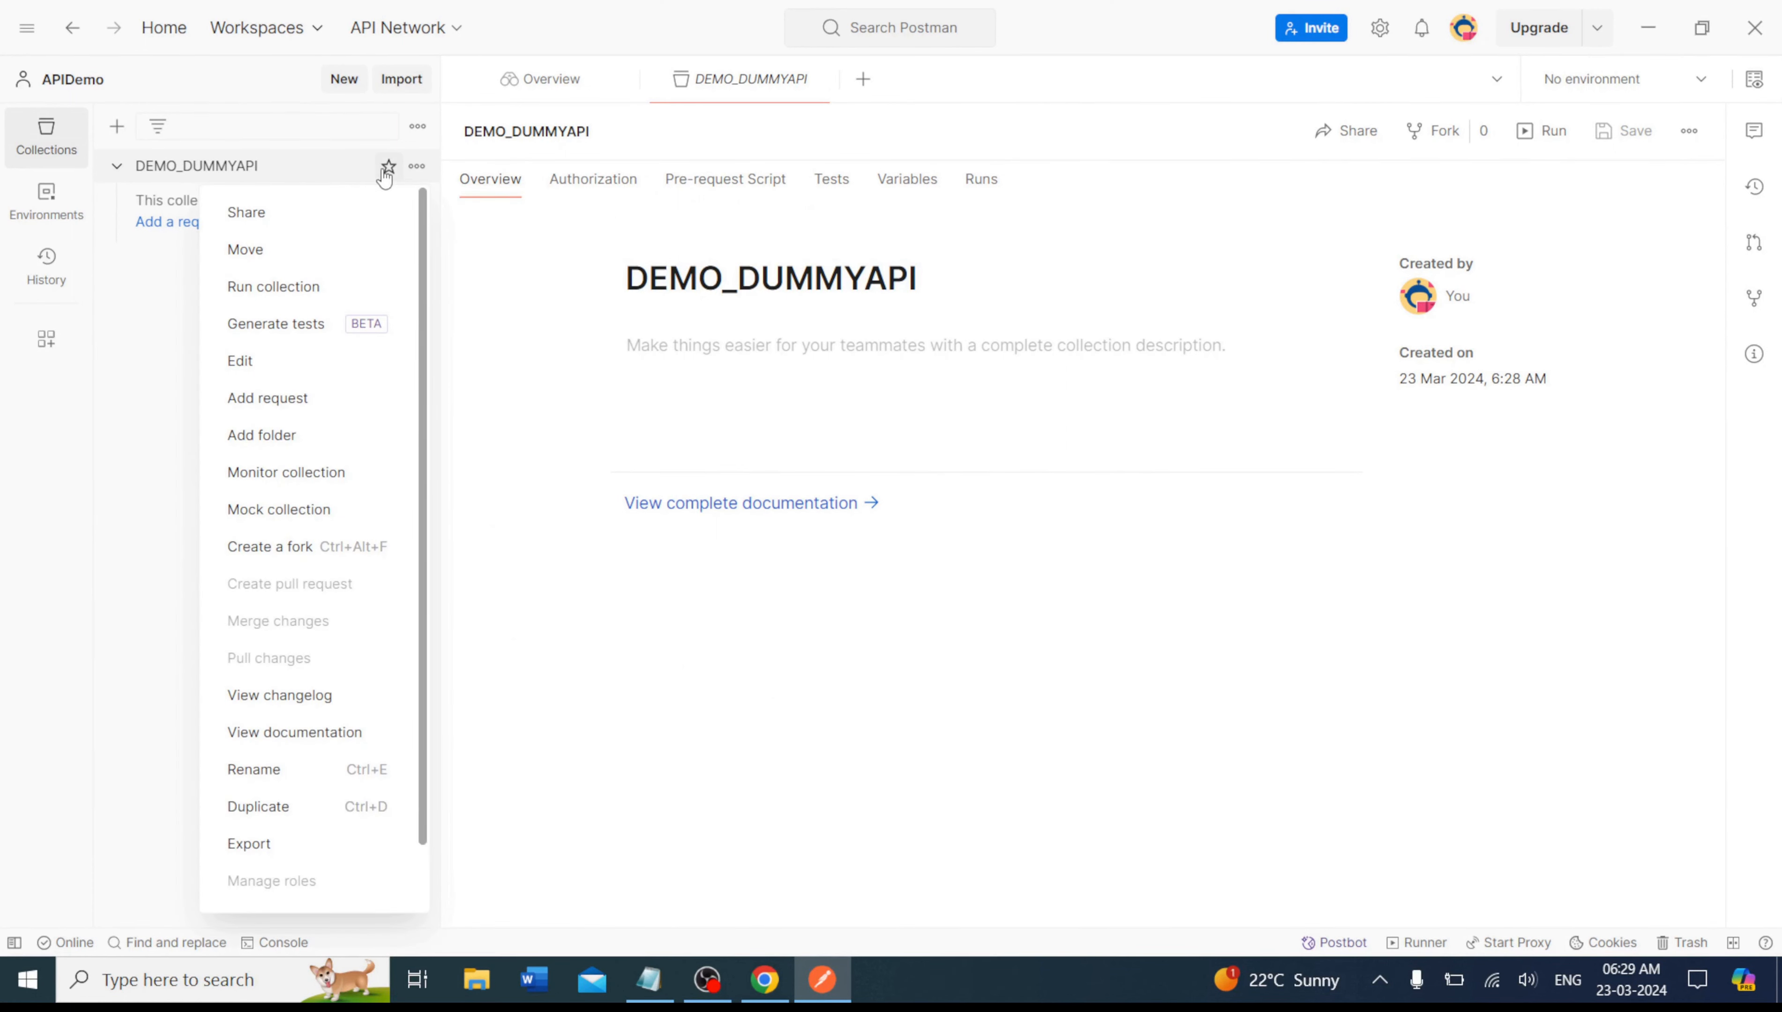
click(275, 435)
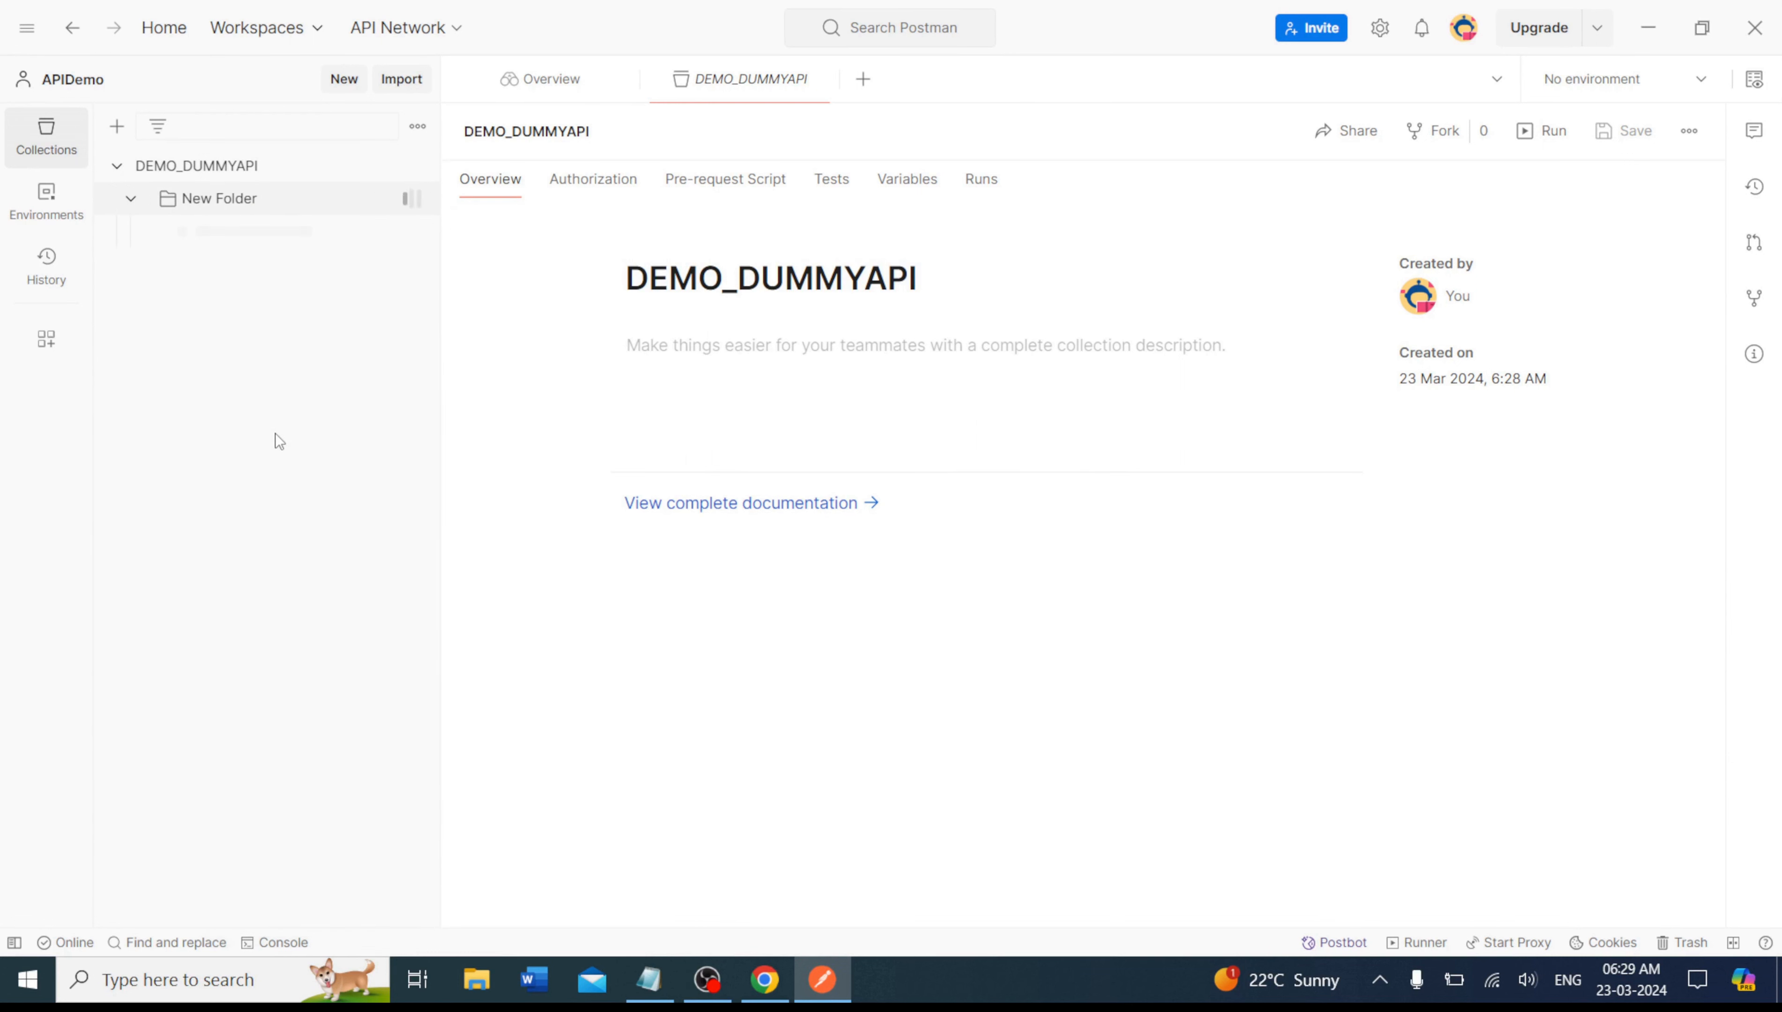
click(214, 209)
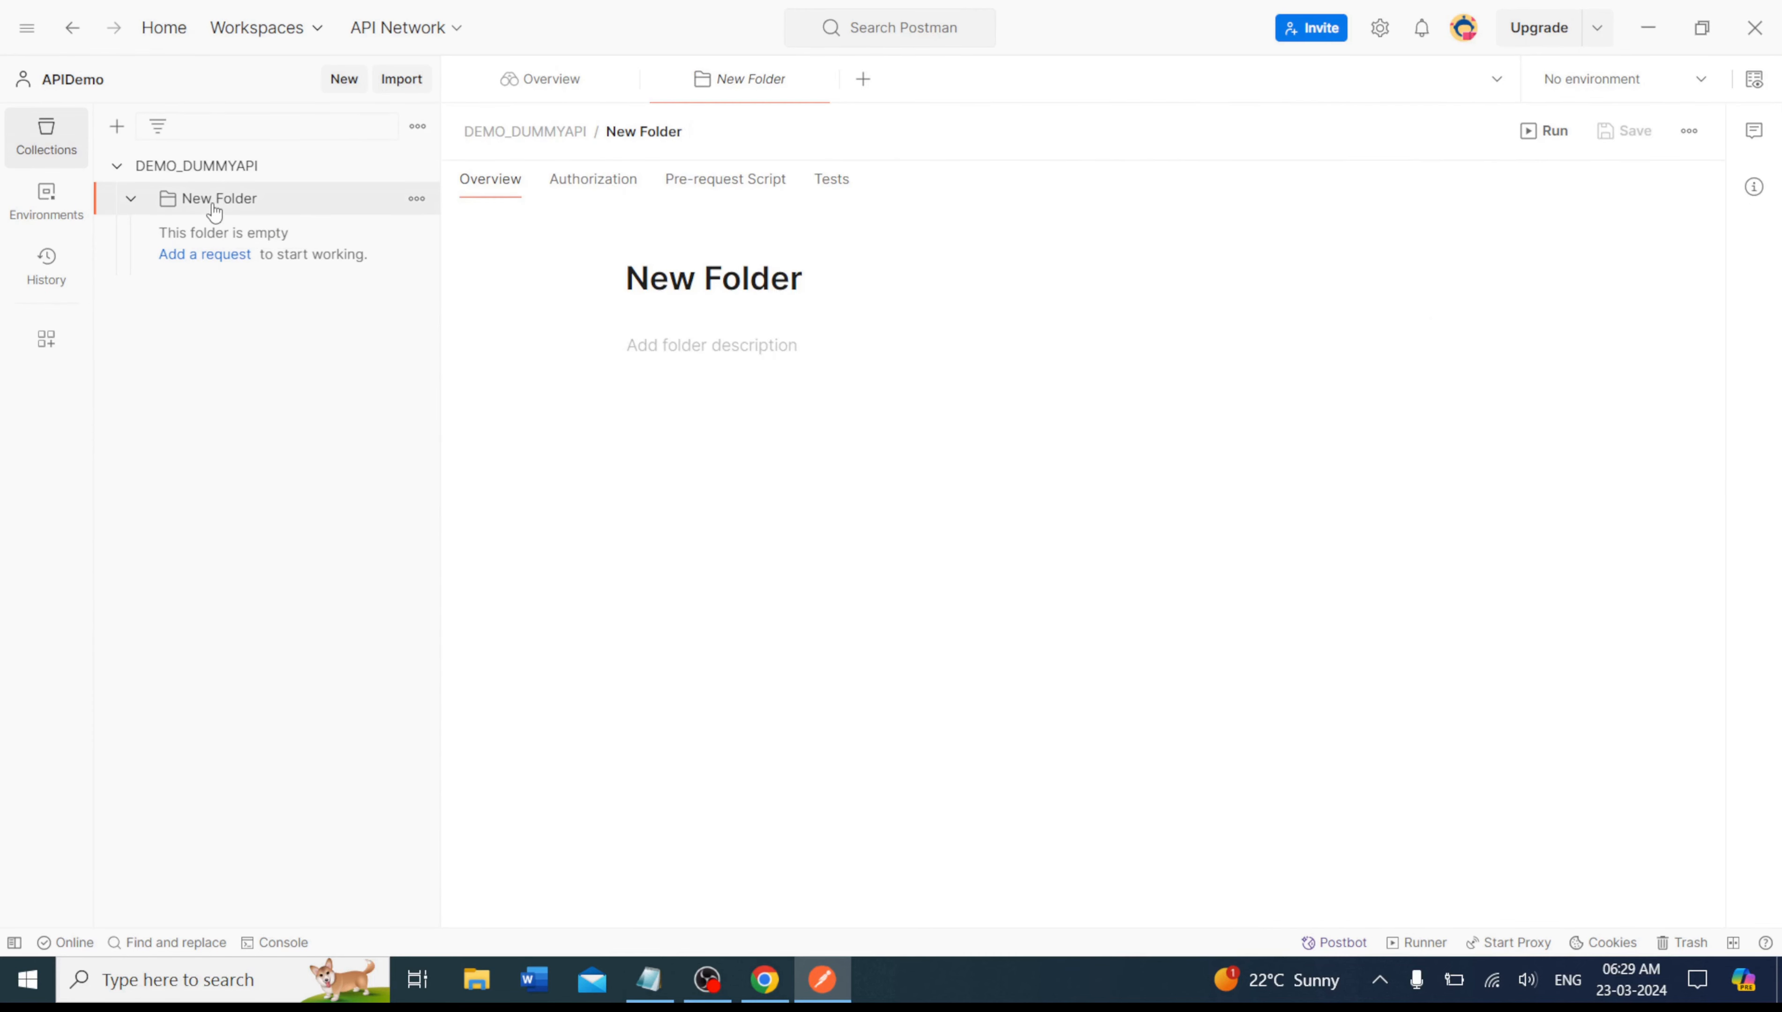
click(645, 132)
text(Basic)
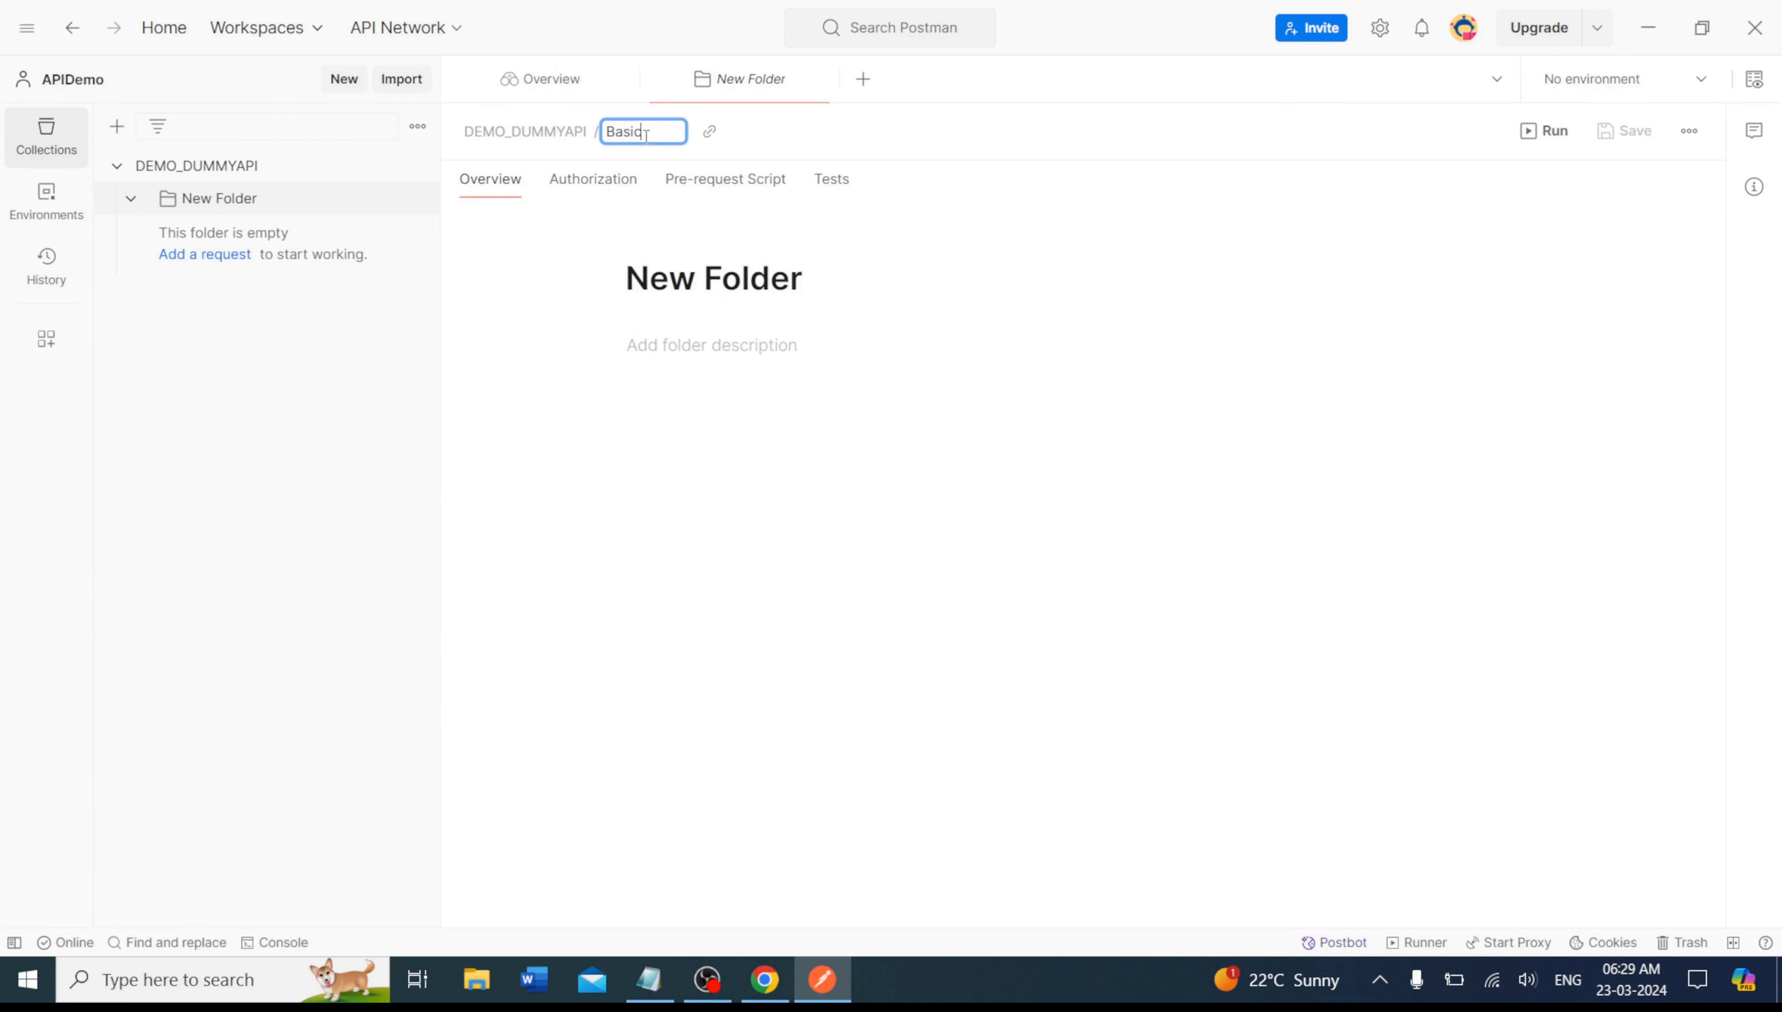
text(APID)
key(BackSpace)
key(Return)
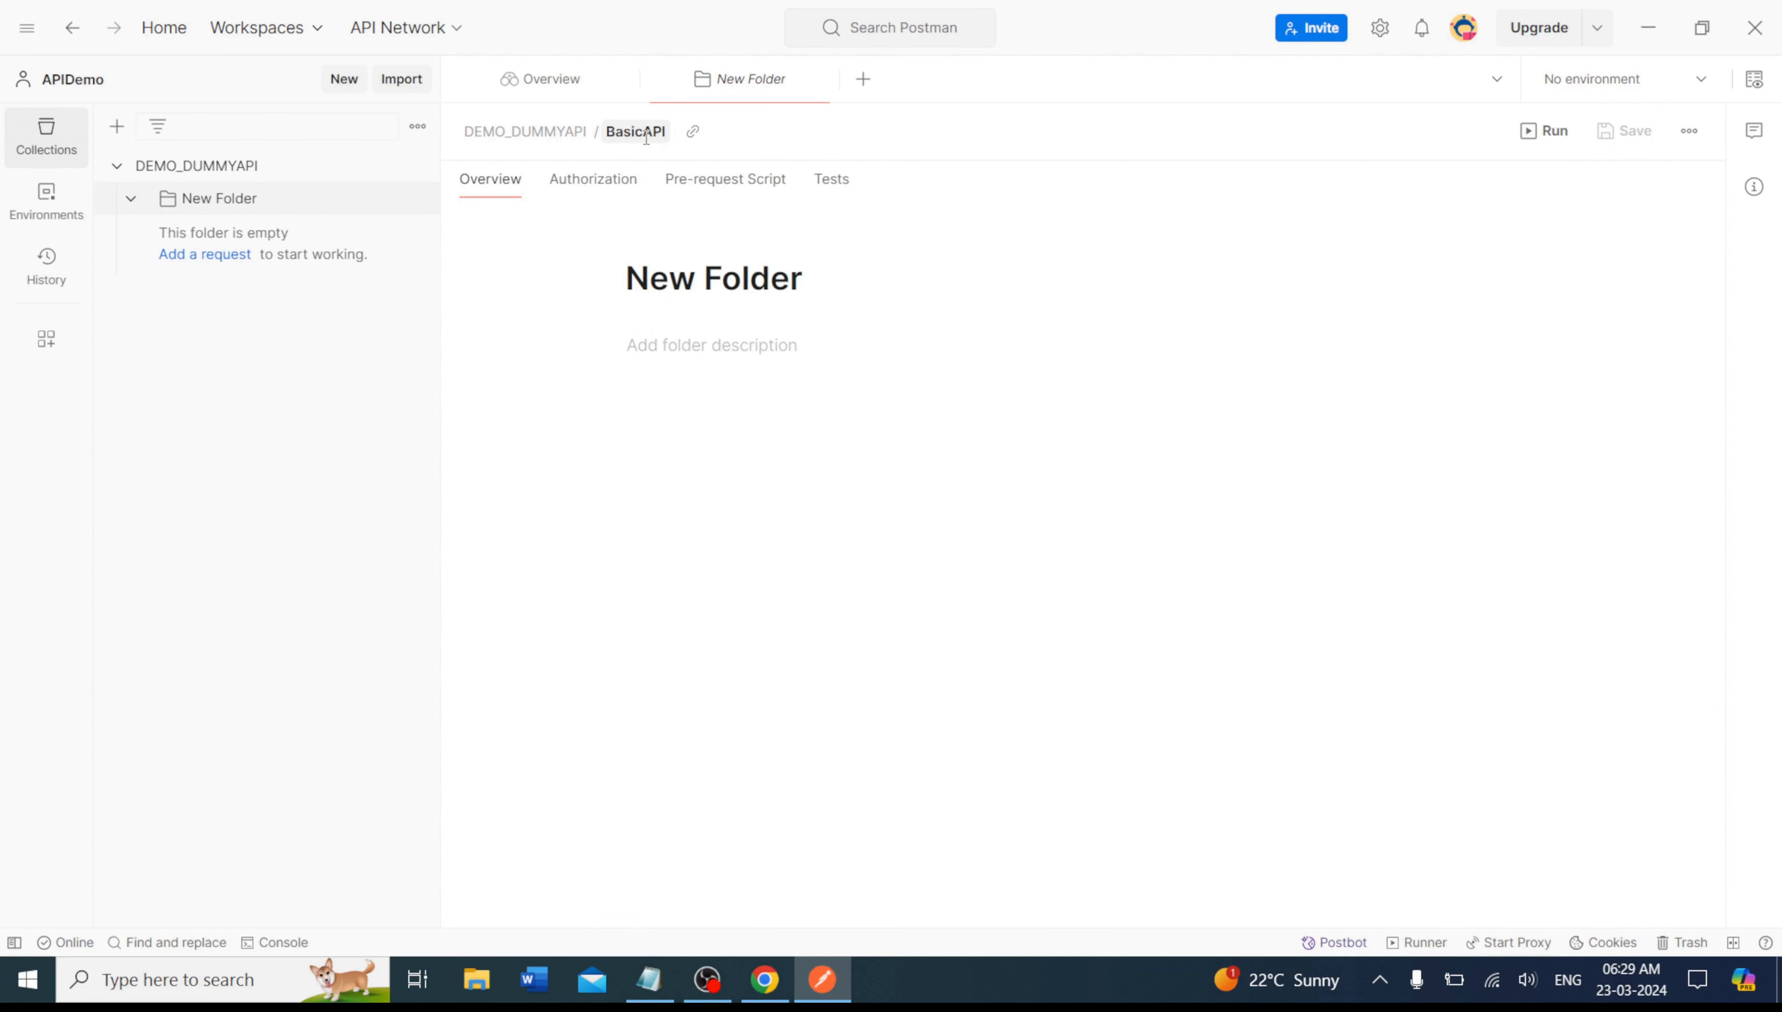
click(133, 198)
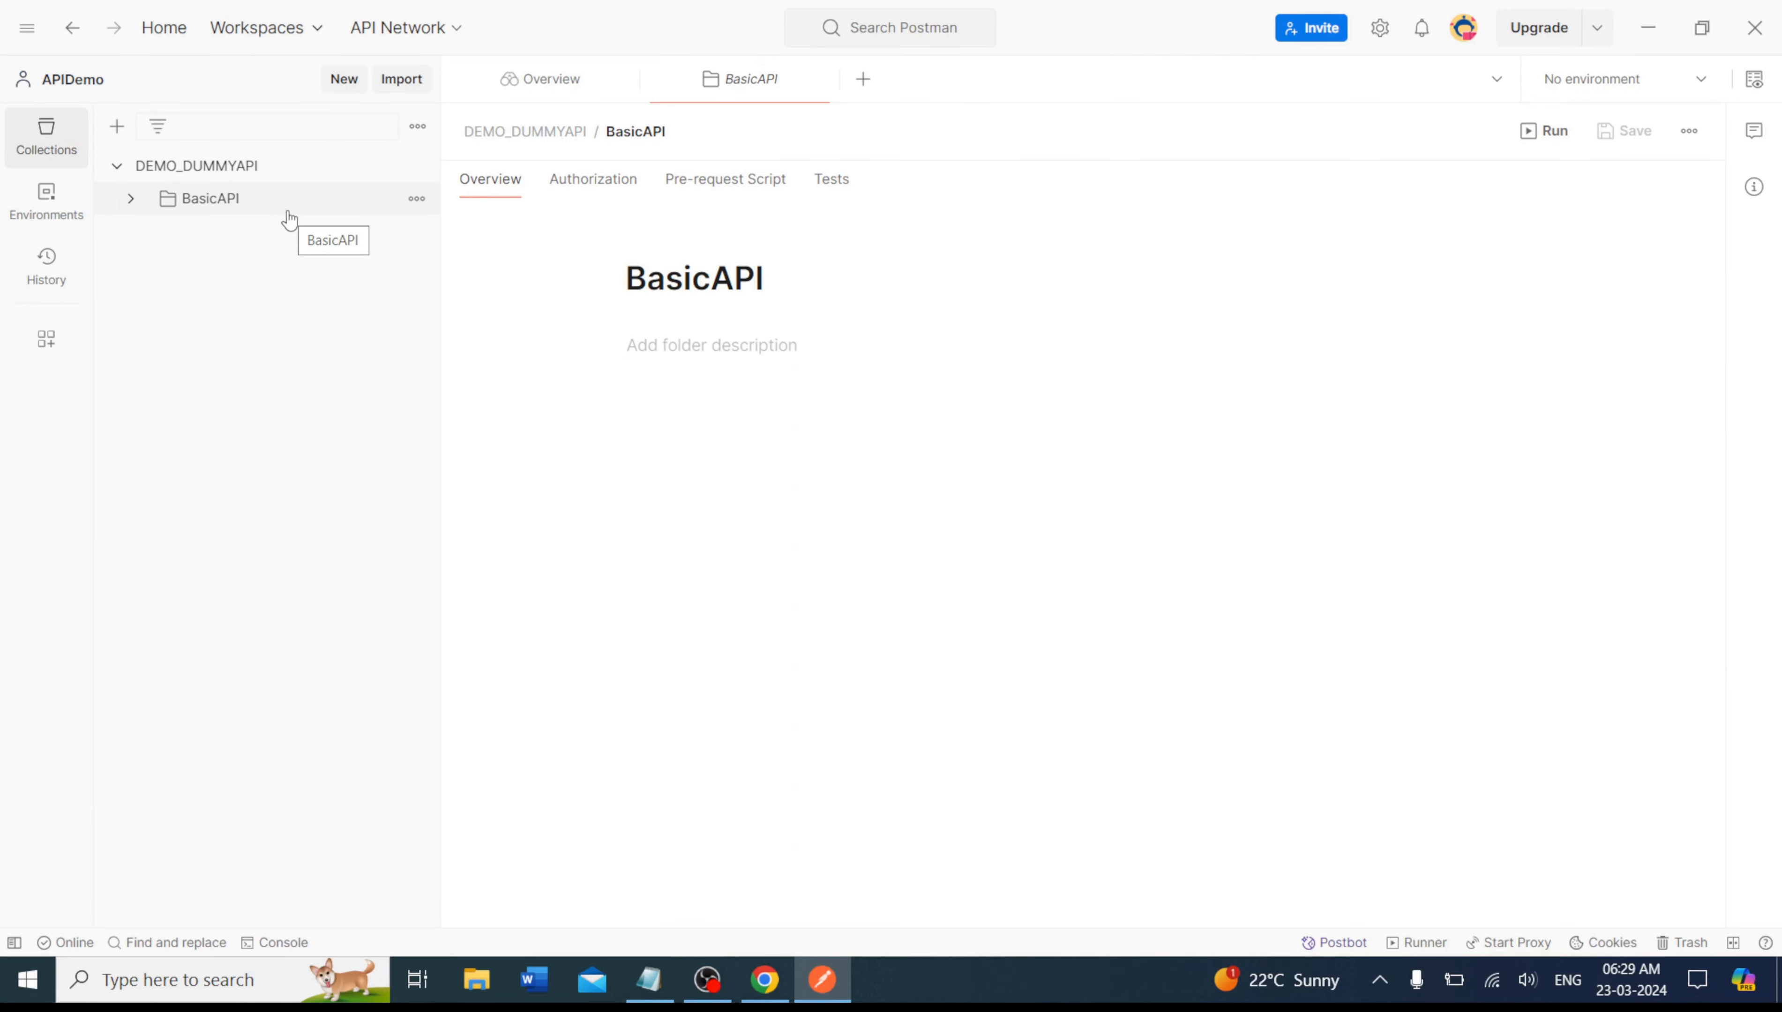
click(181, 207)
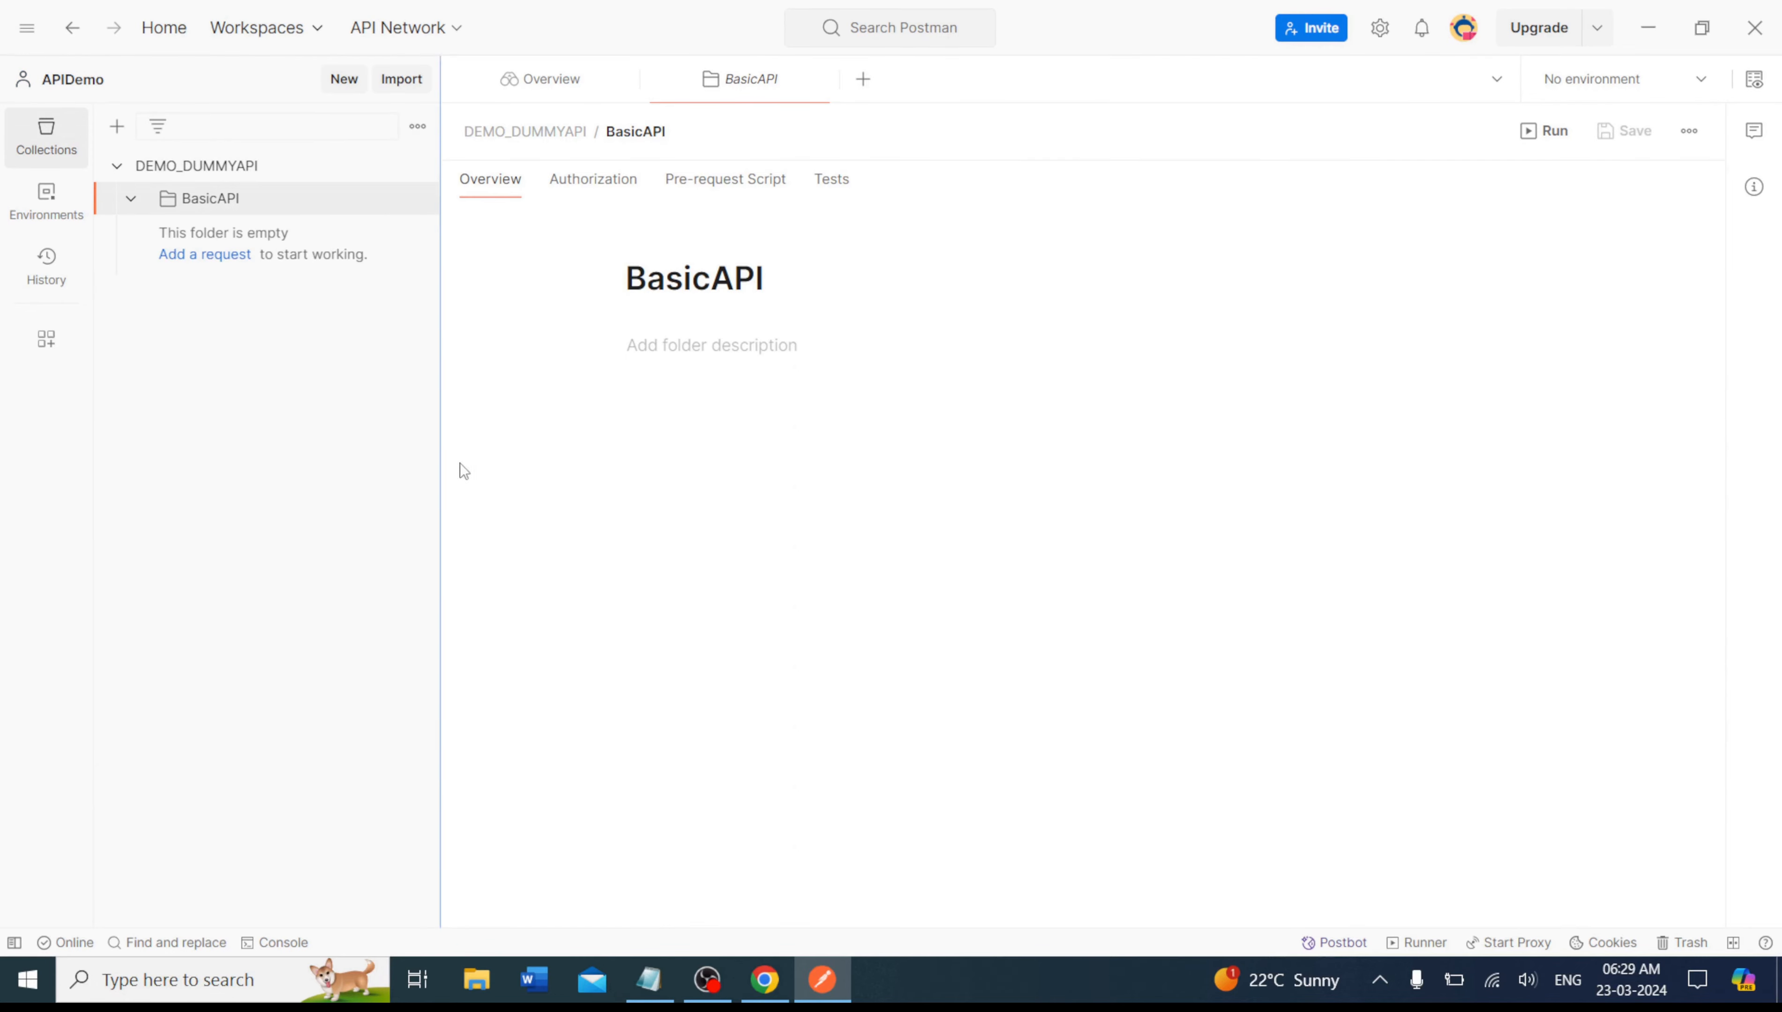
click(644, 976)
click(644, 976)
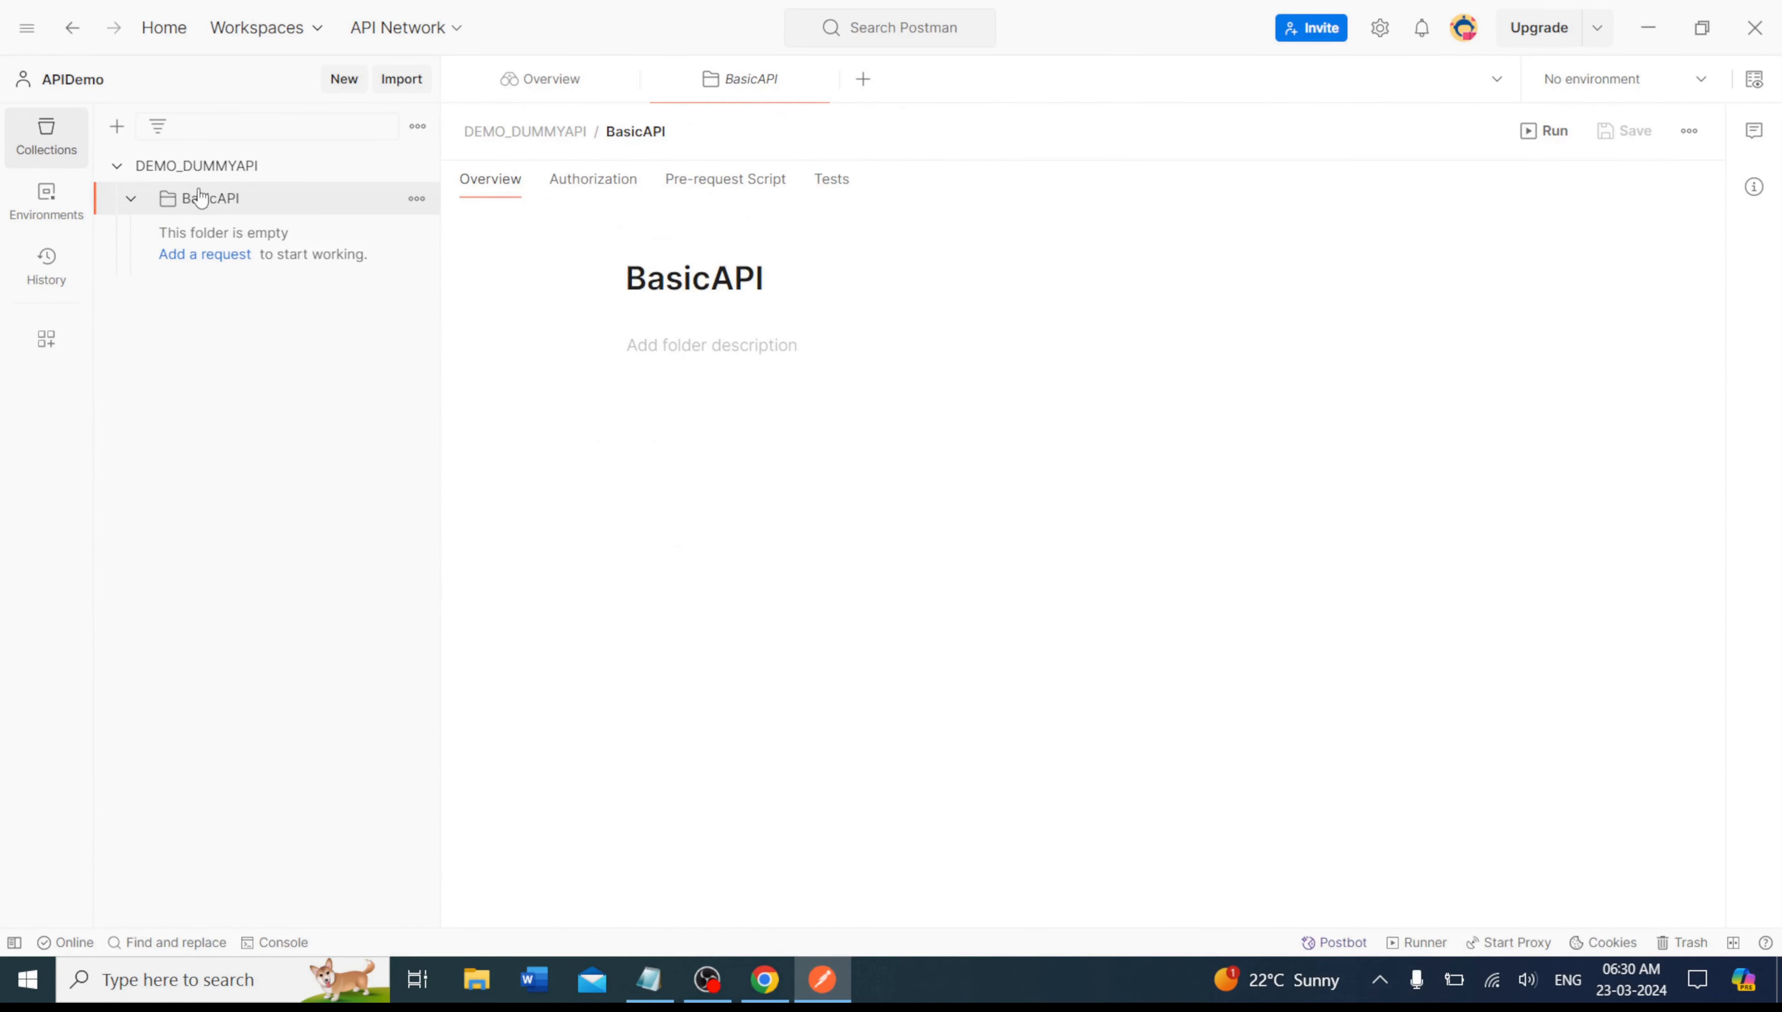
click(417, 199)
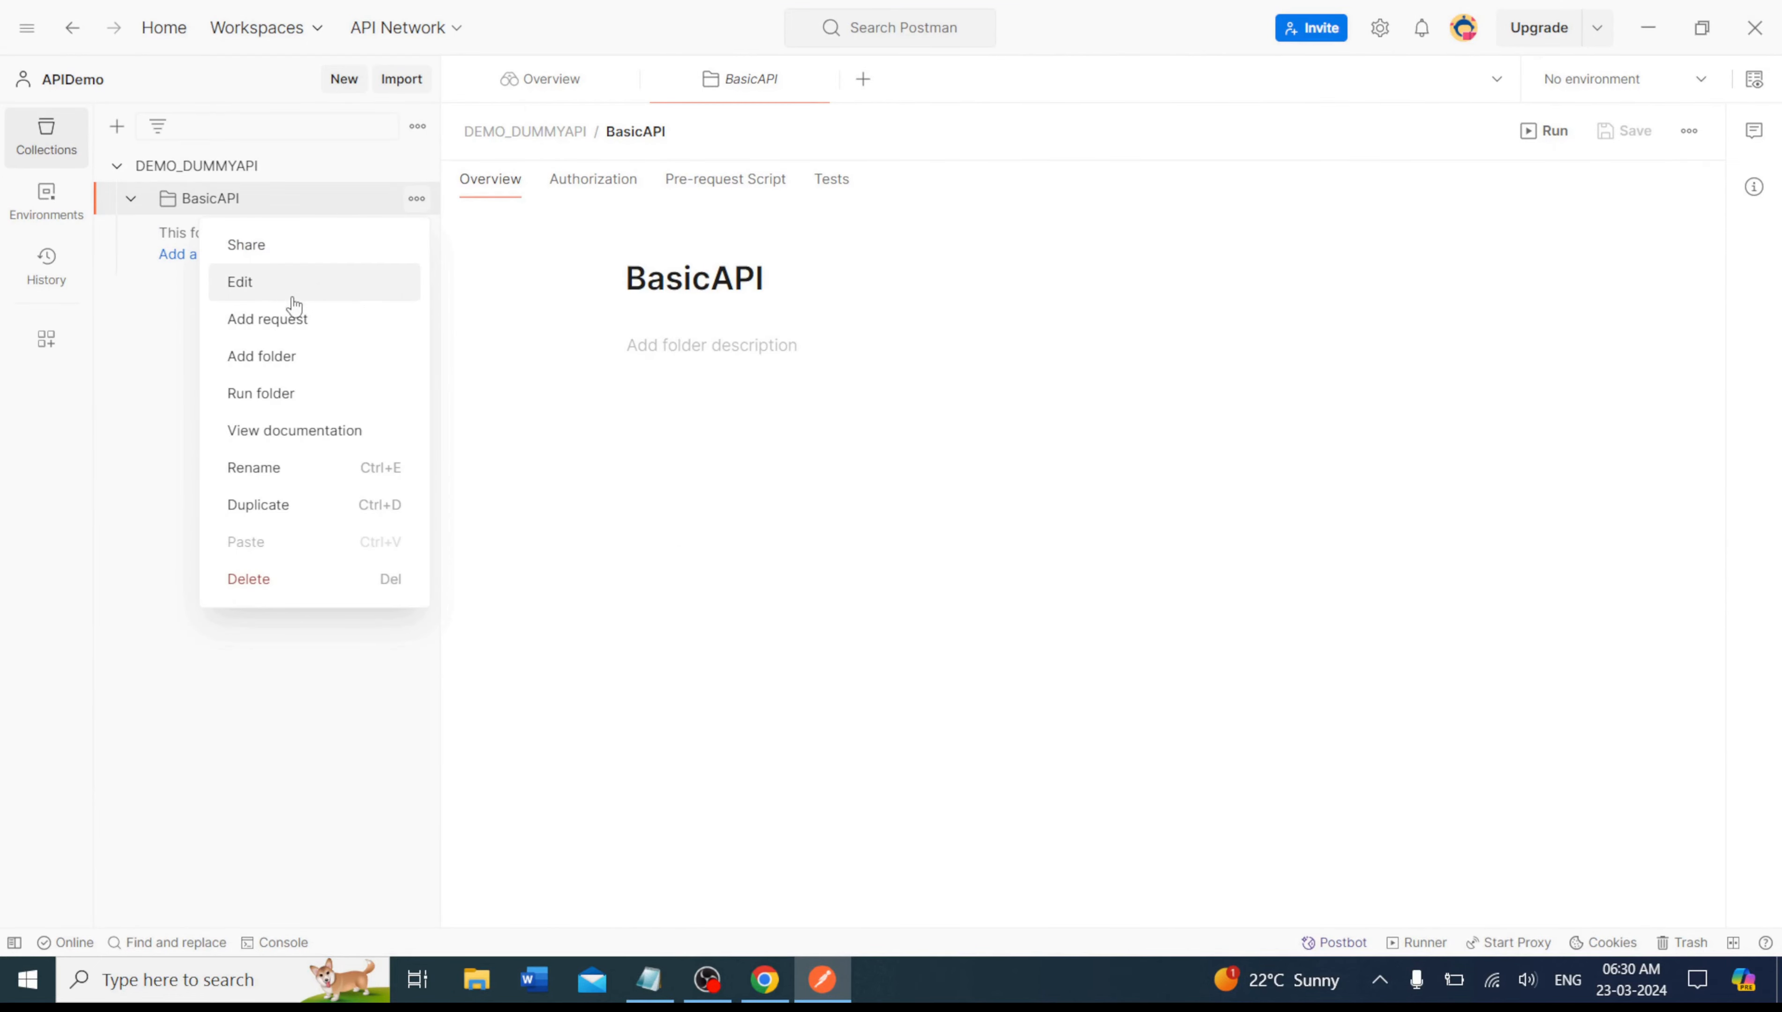
click(170, 342)
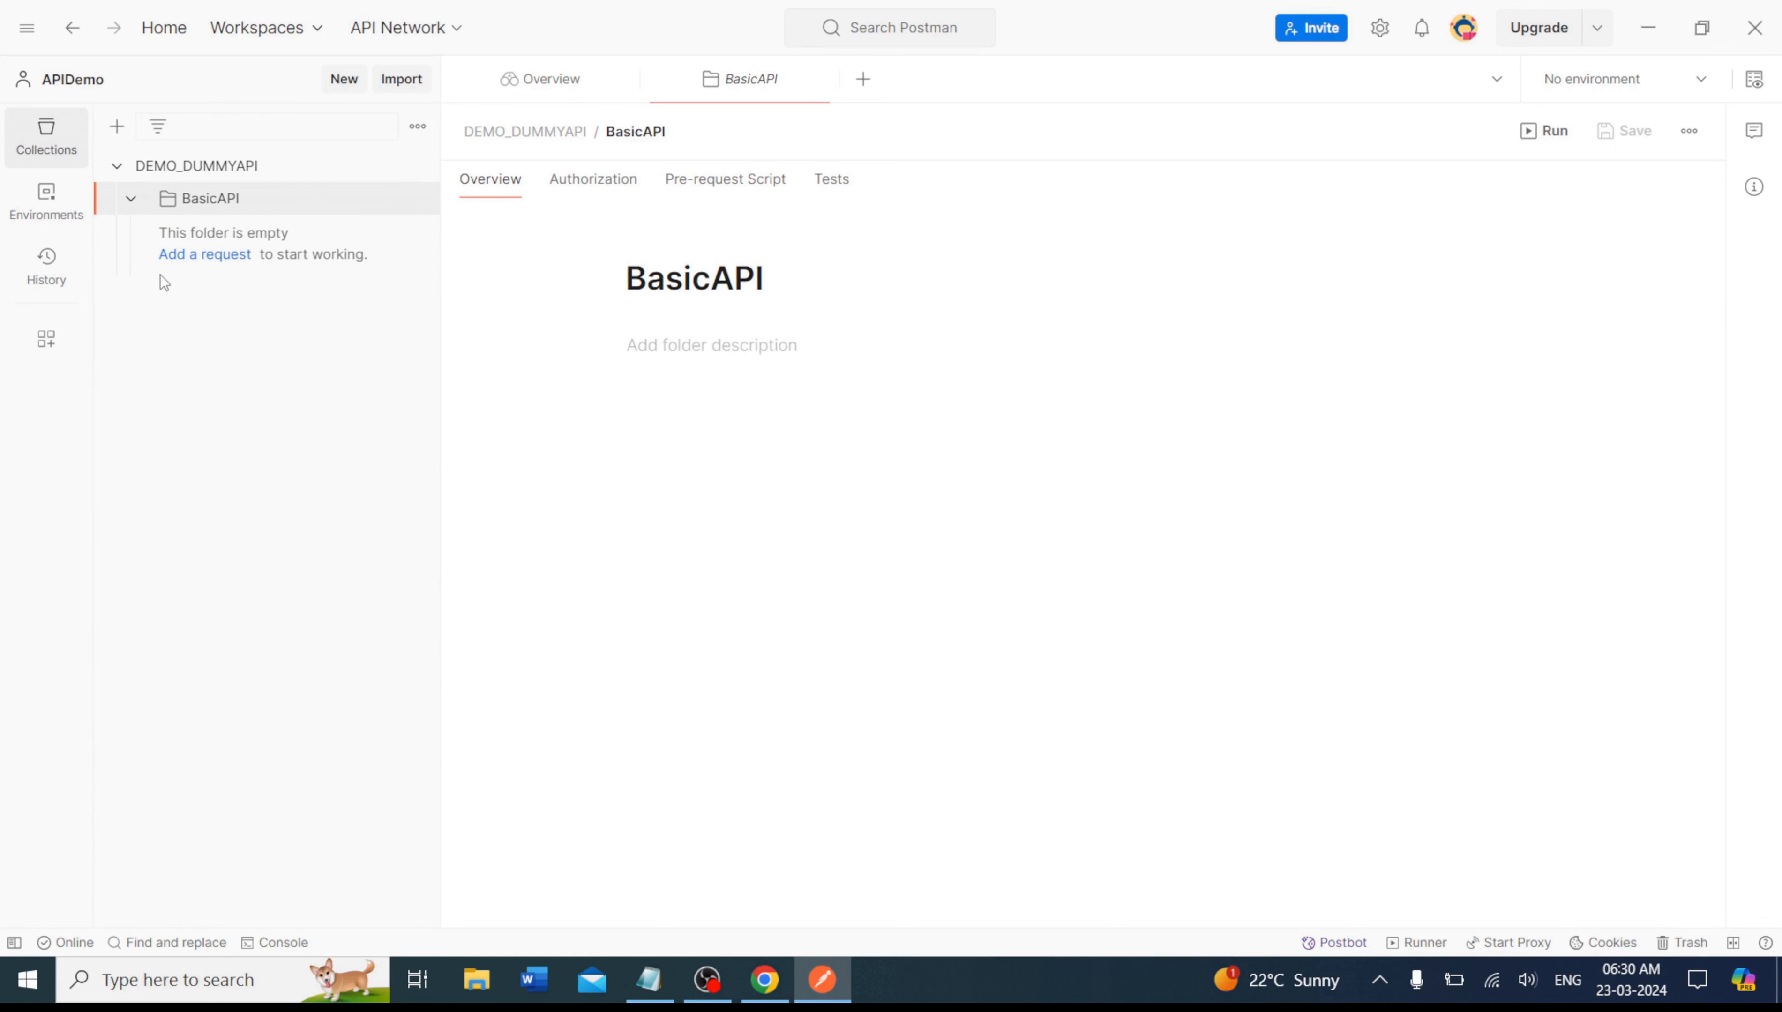
Add a request to the empty BasicAPI folder and name it ReadUser.
click(199, 260)
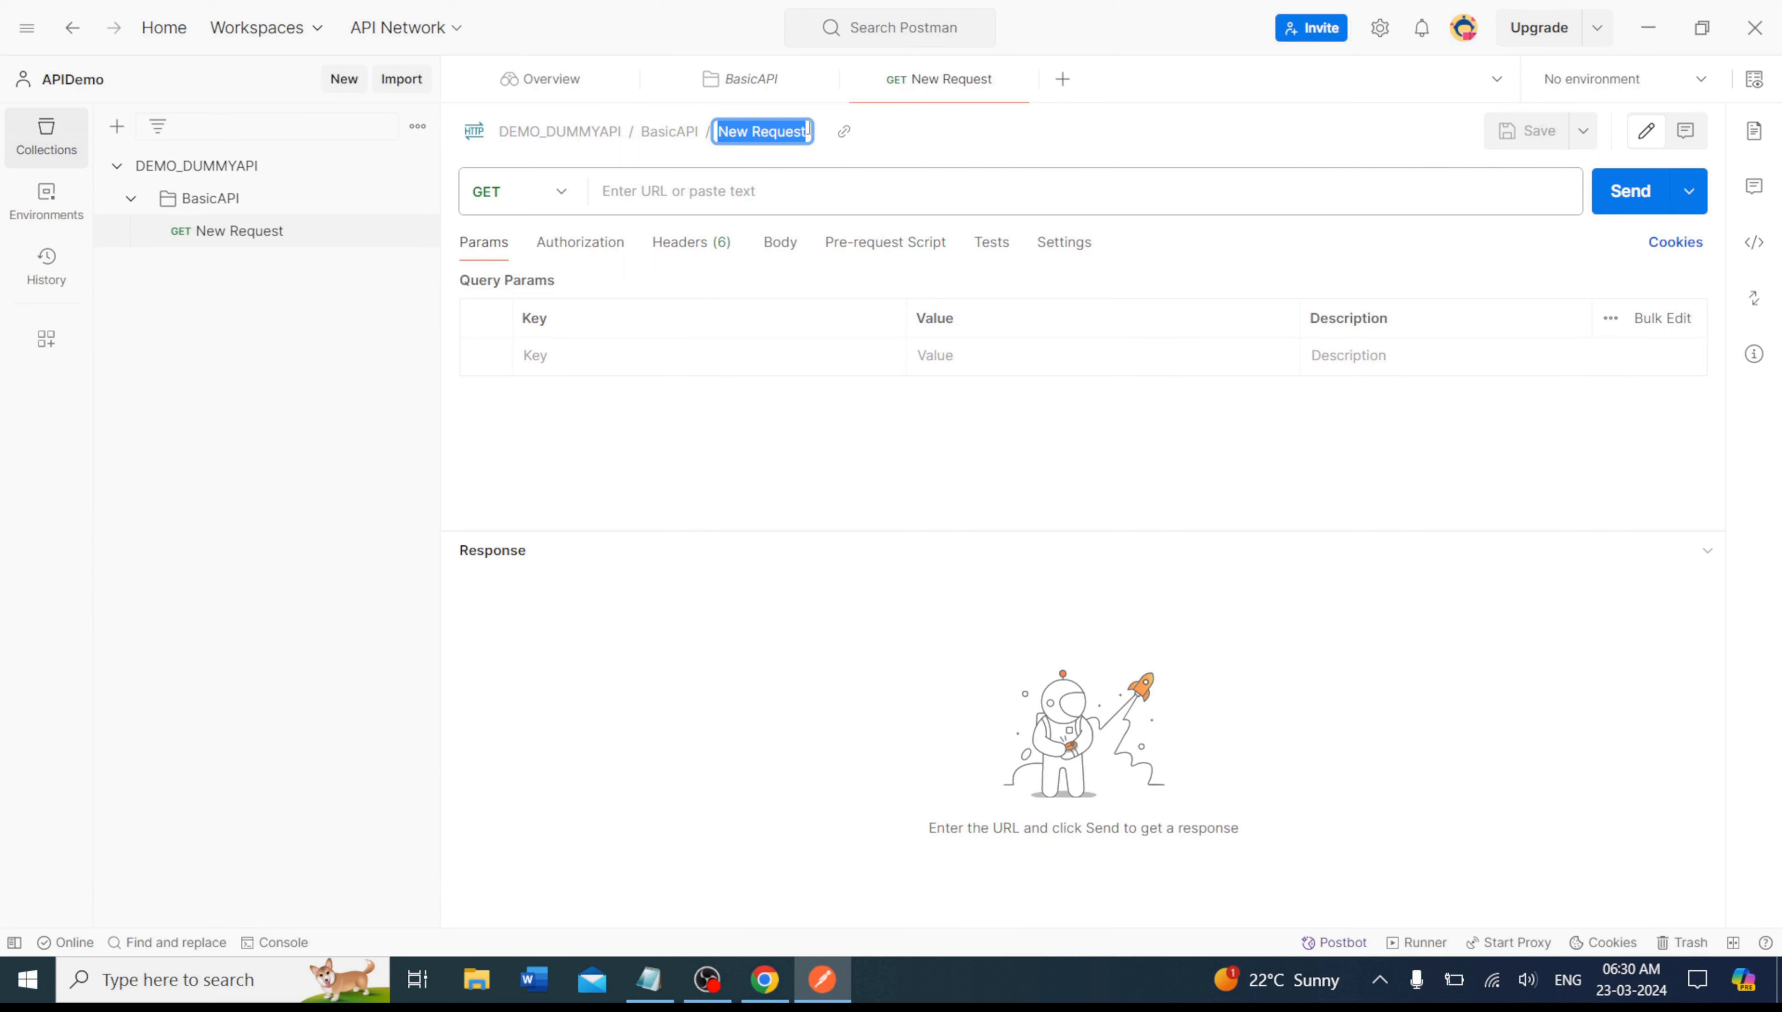
text(Read)
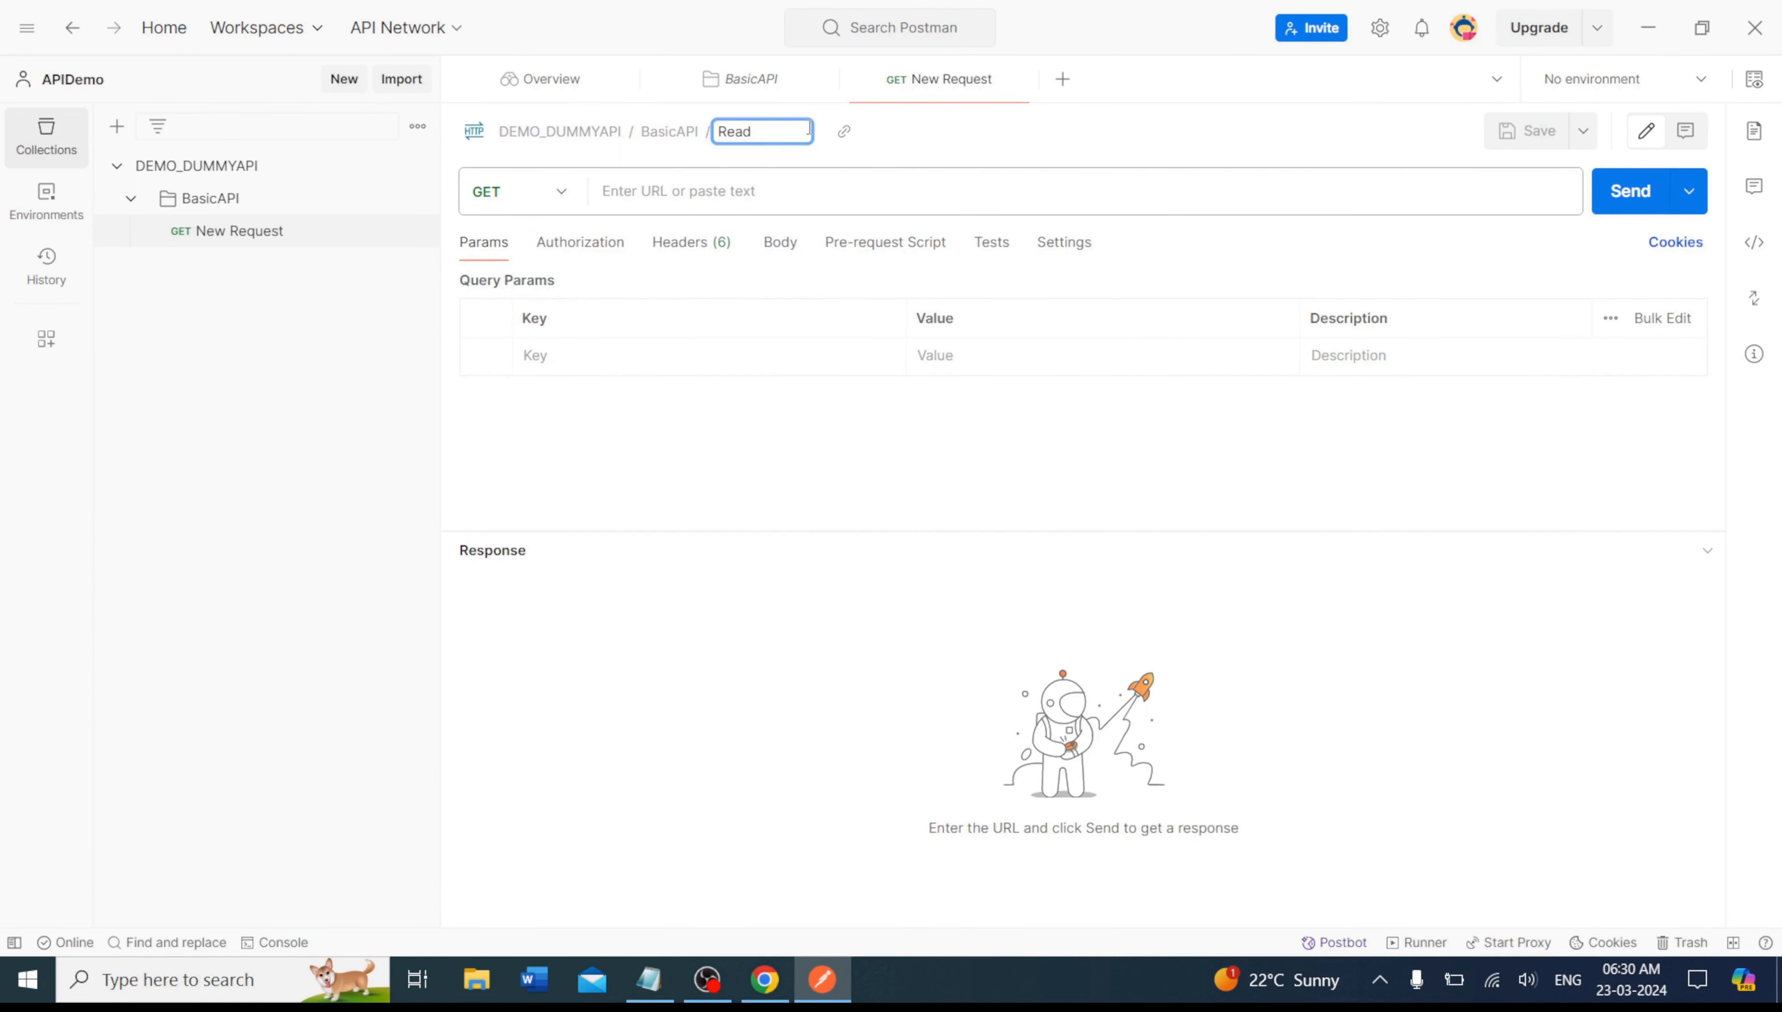
text(Da)
key(BackSpace)
key(BackSpace)
key(alt+Tab)
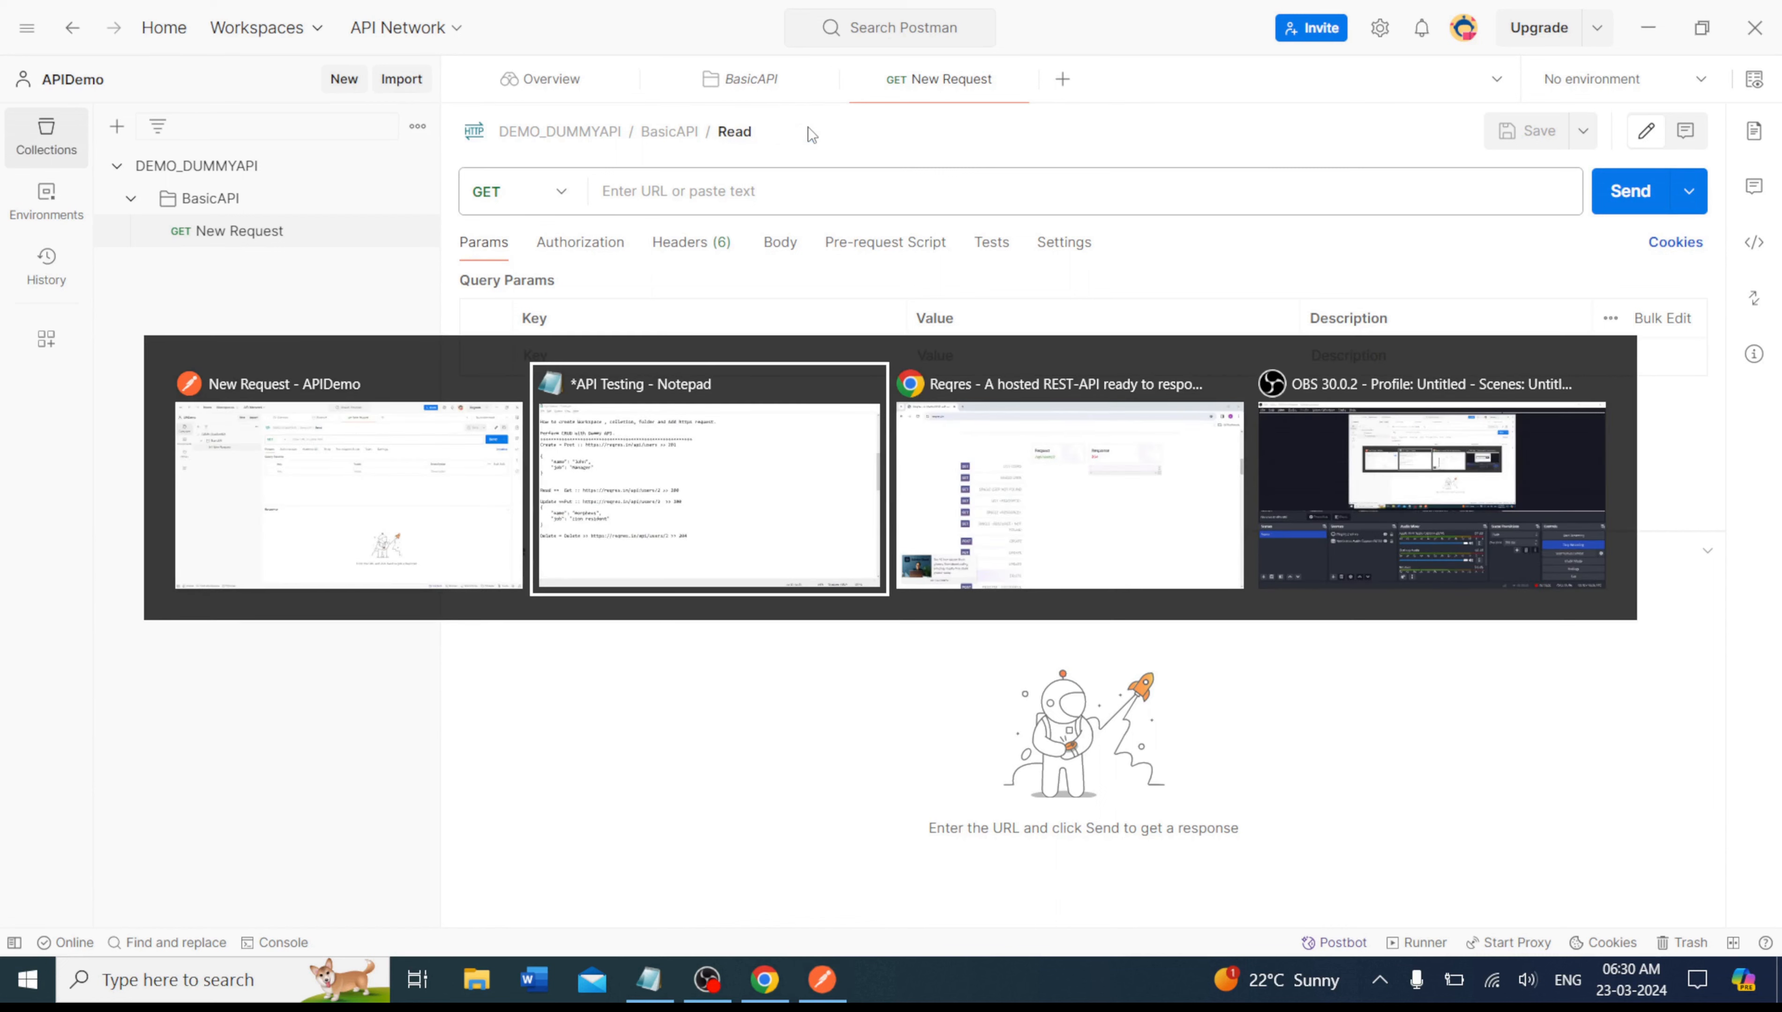
key(alt+Tab)
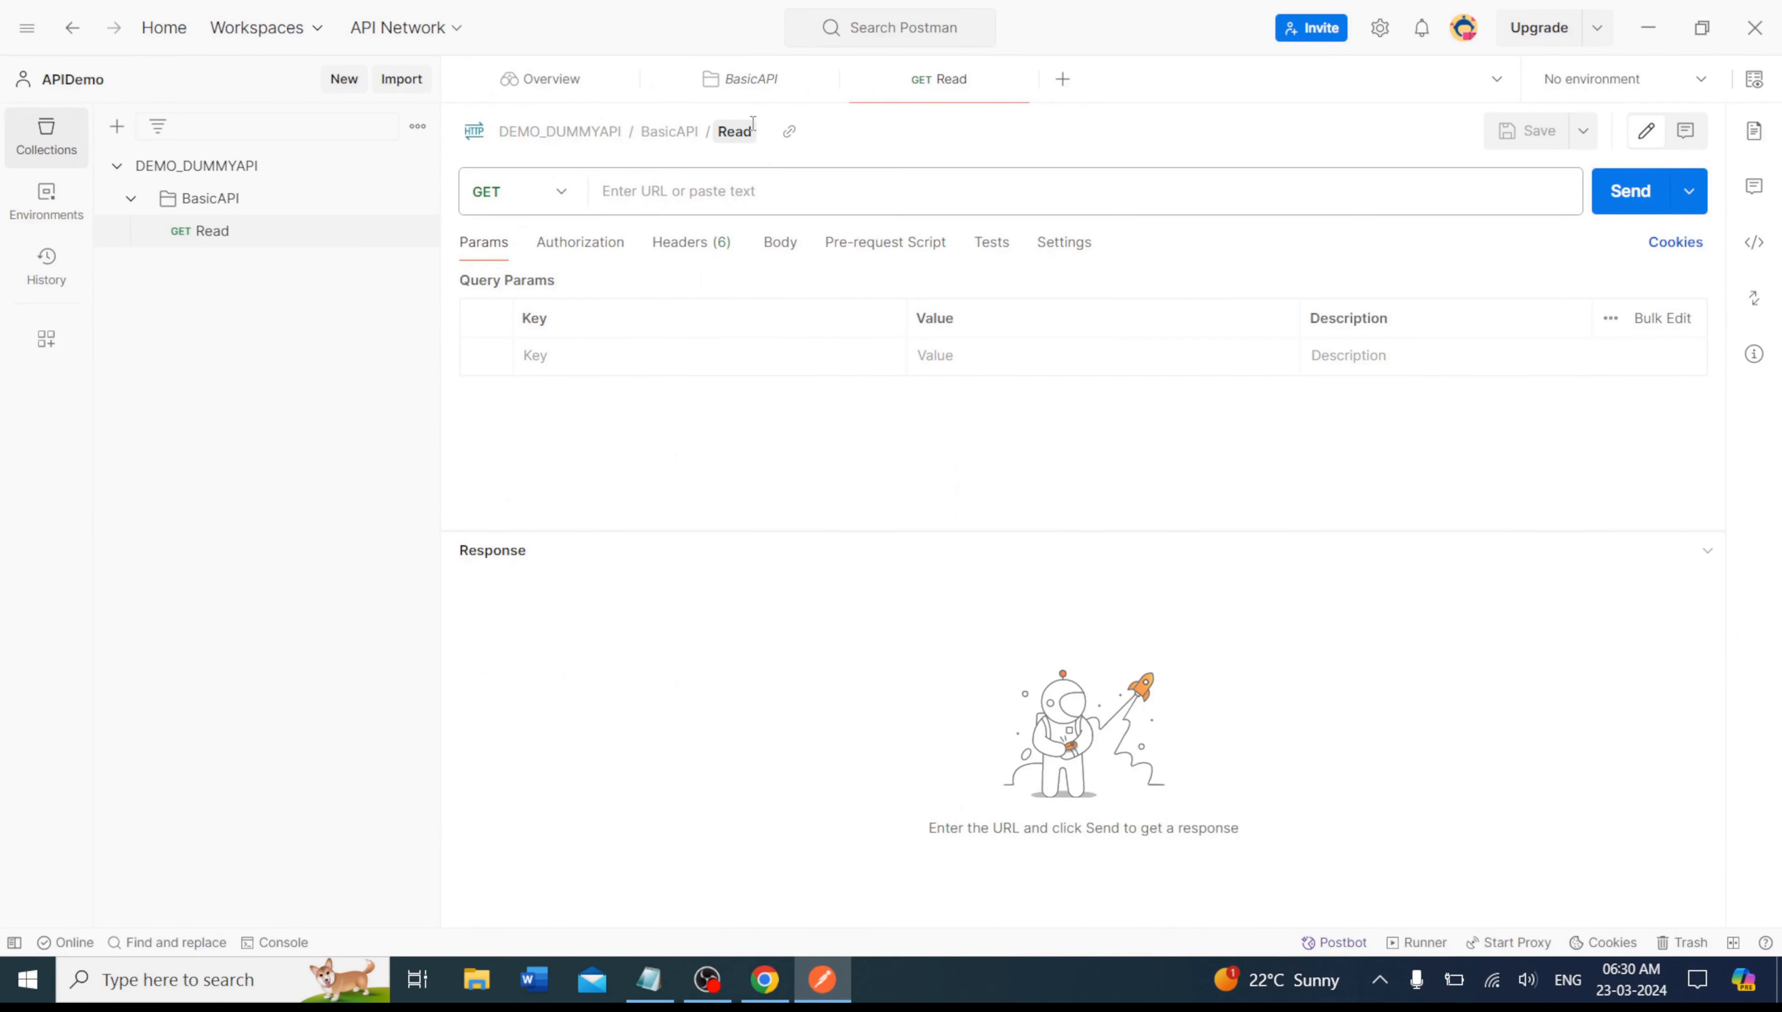
click(752, 126)
click(753, 126)
text(User)
click(708, 434)
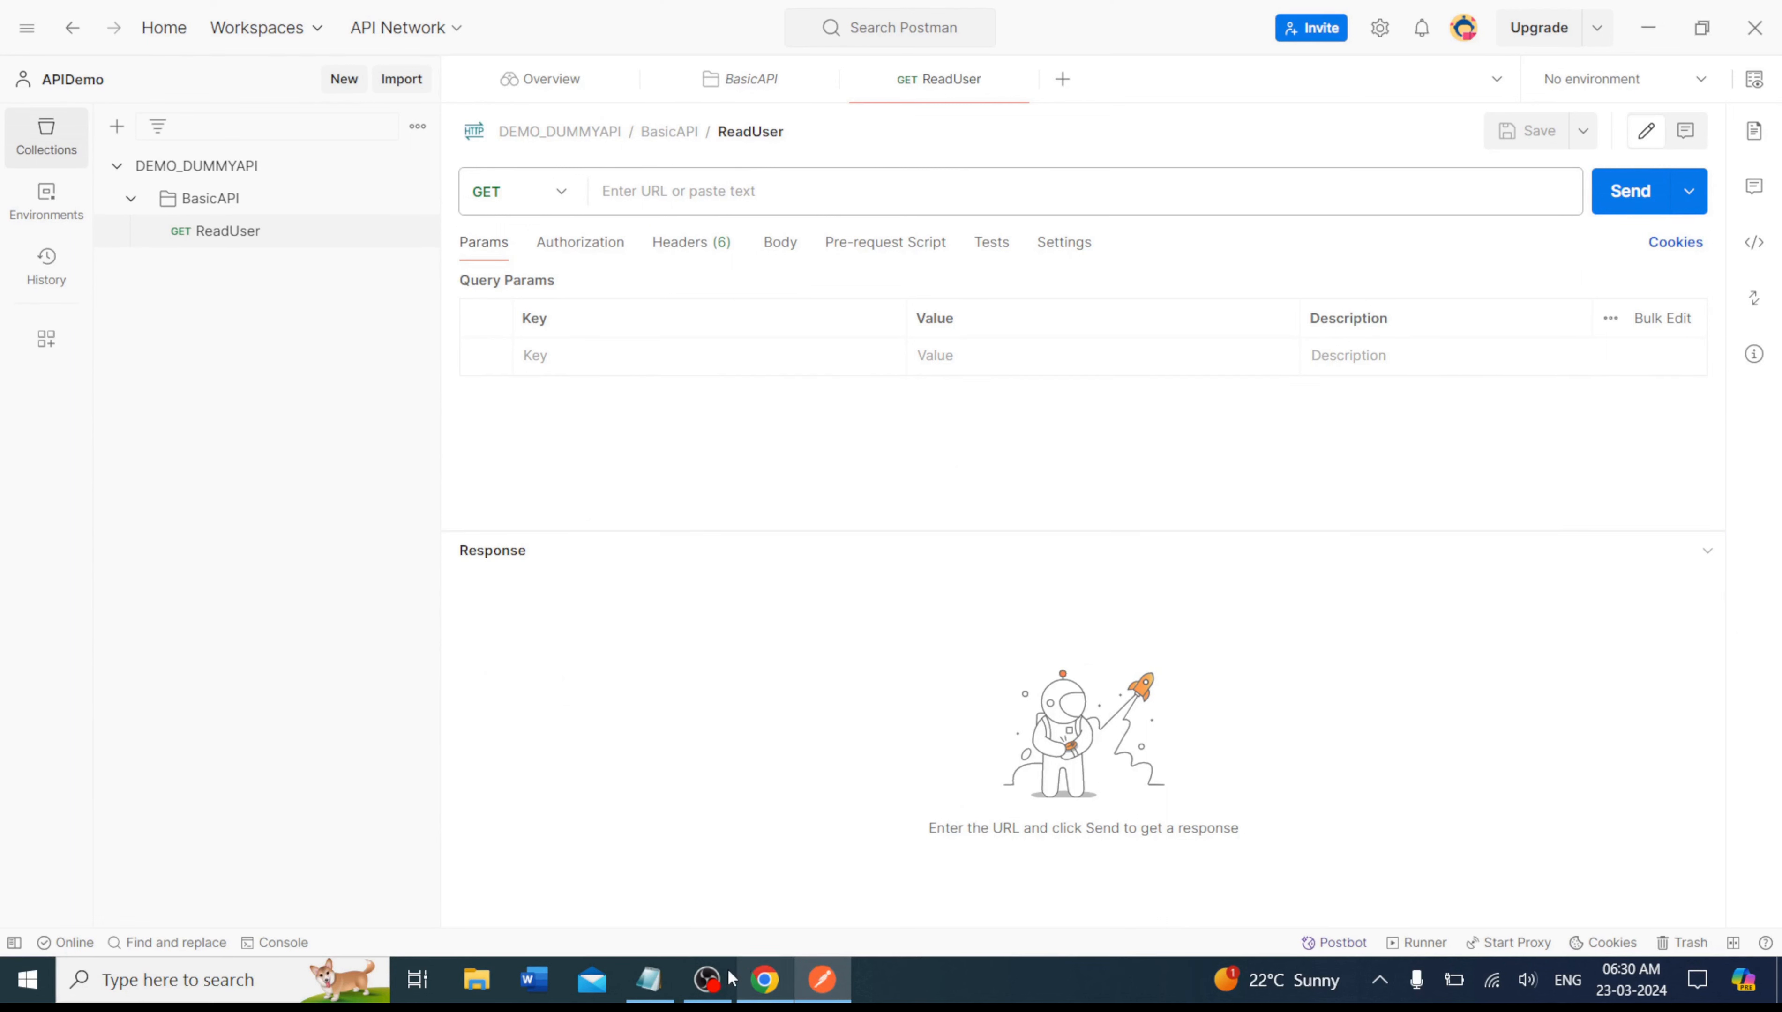
click(648, 979)
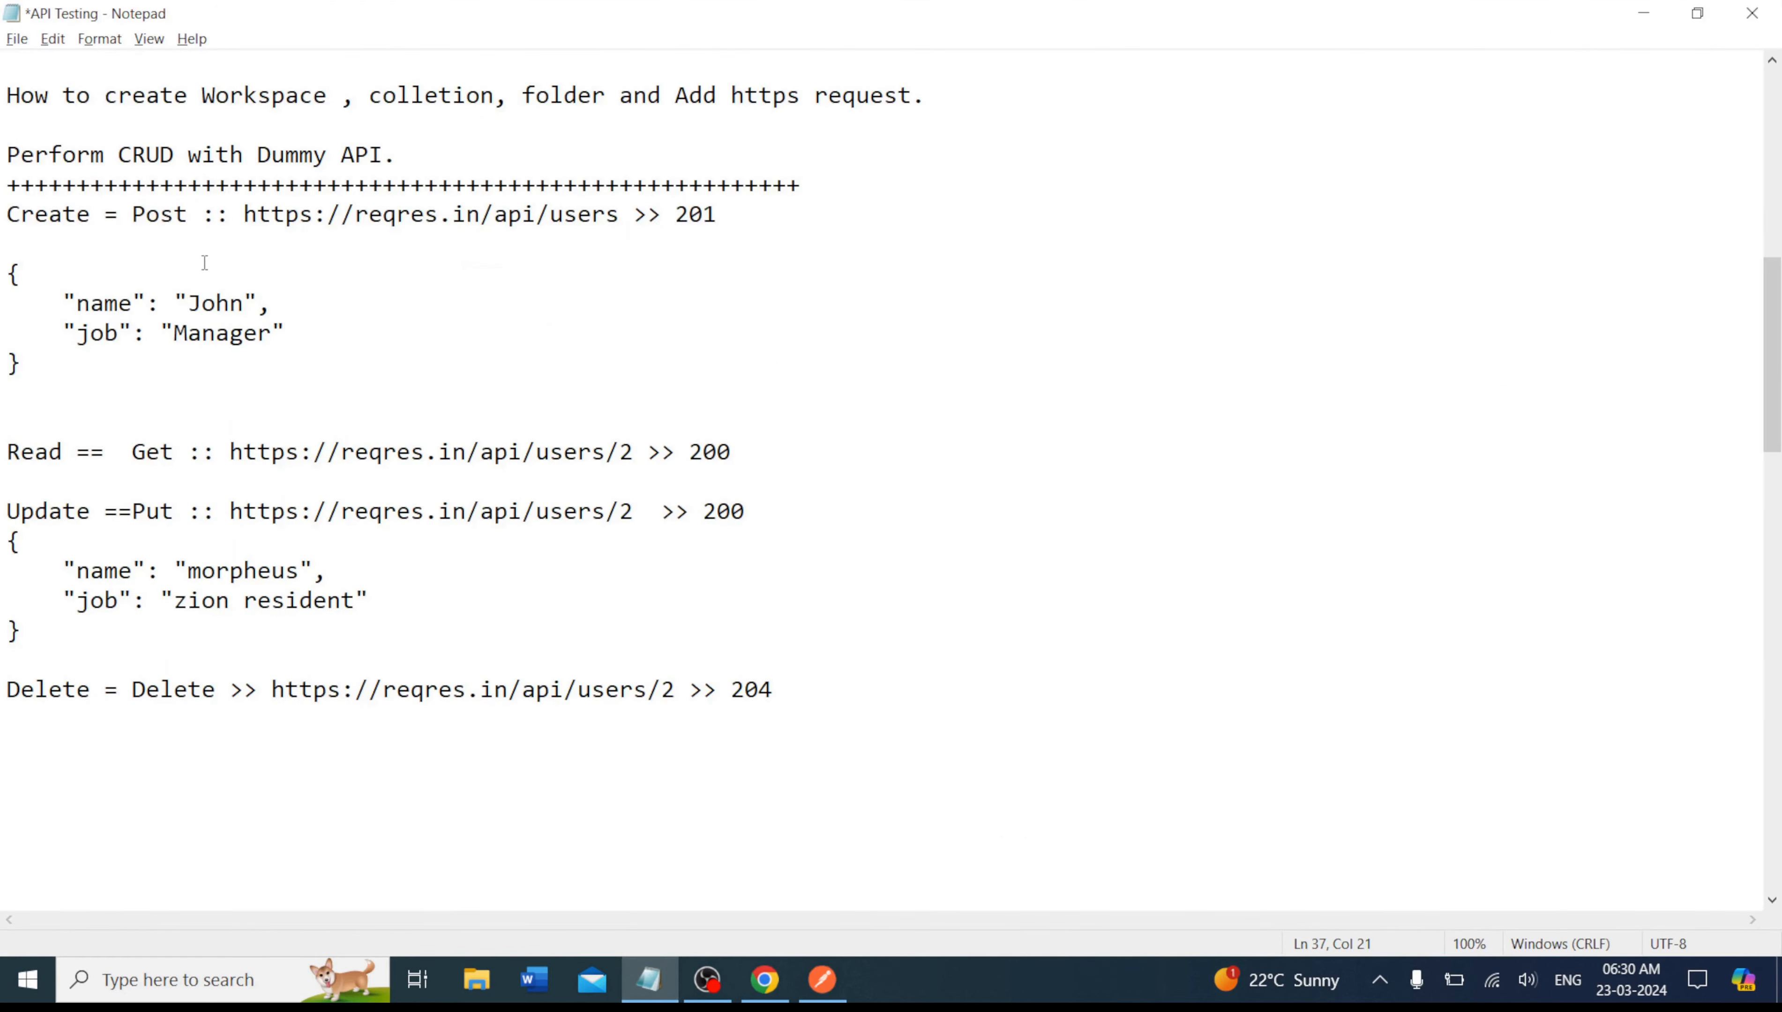
drag(232, 450, 637, 442)
key(ctrl+c)
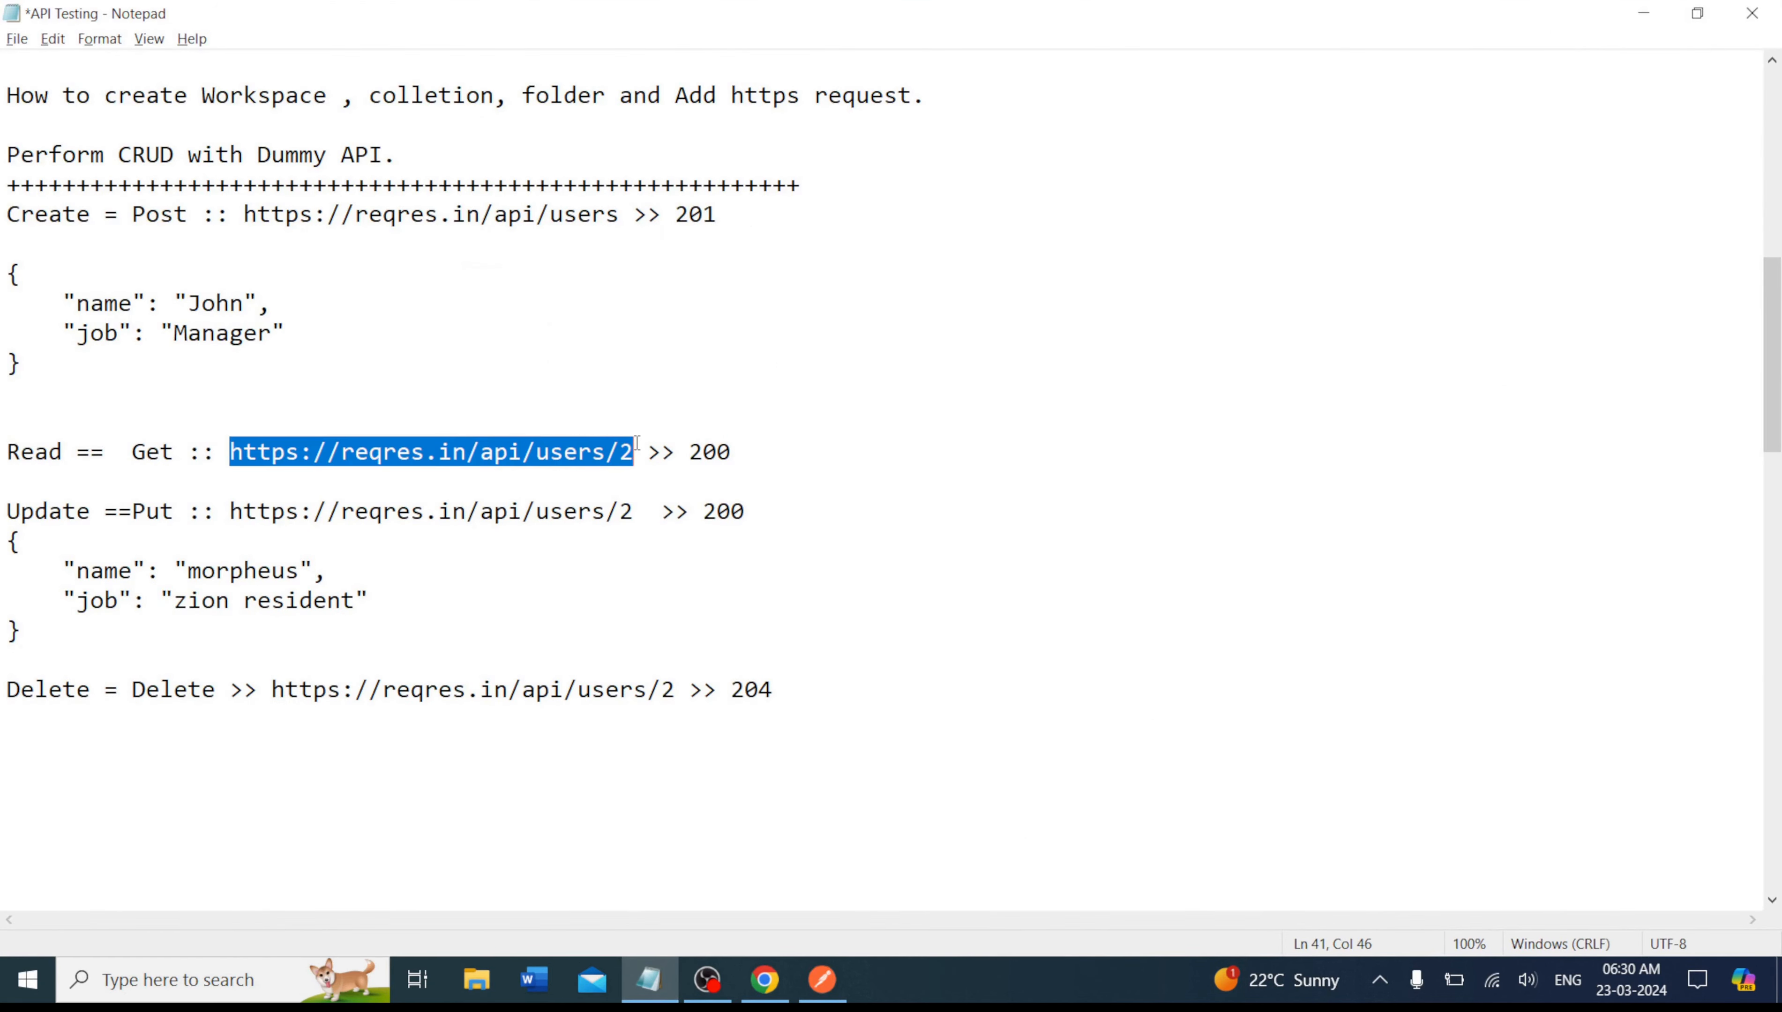
key(alt+Tab)
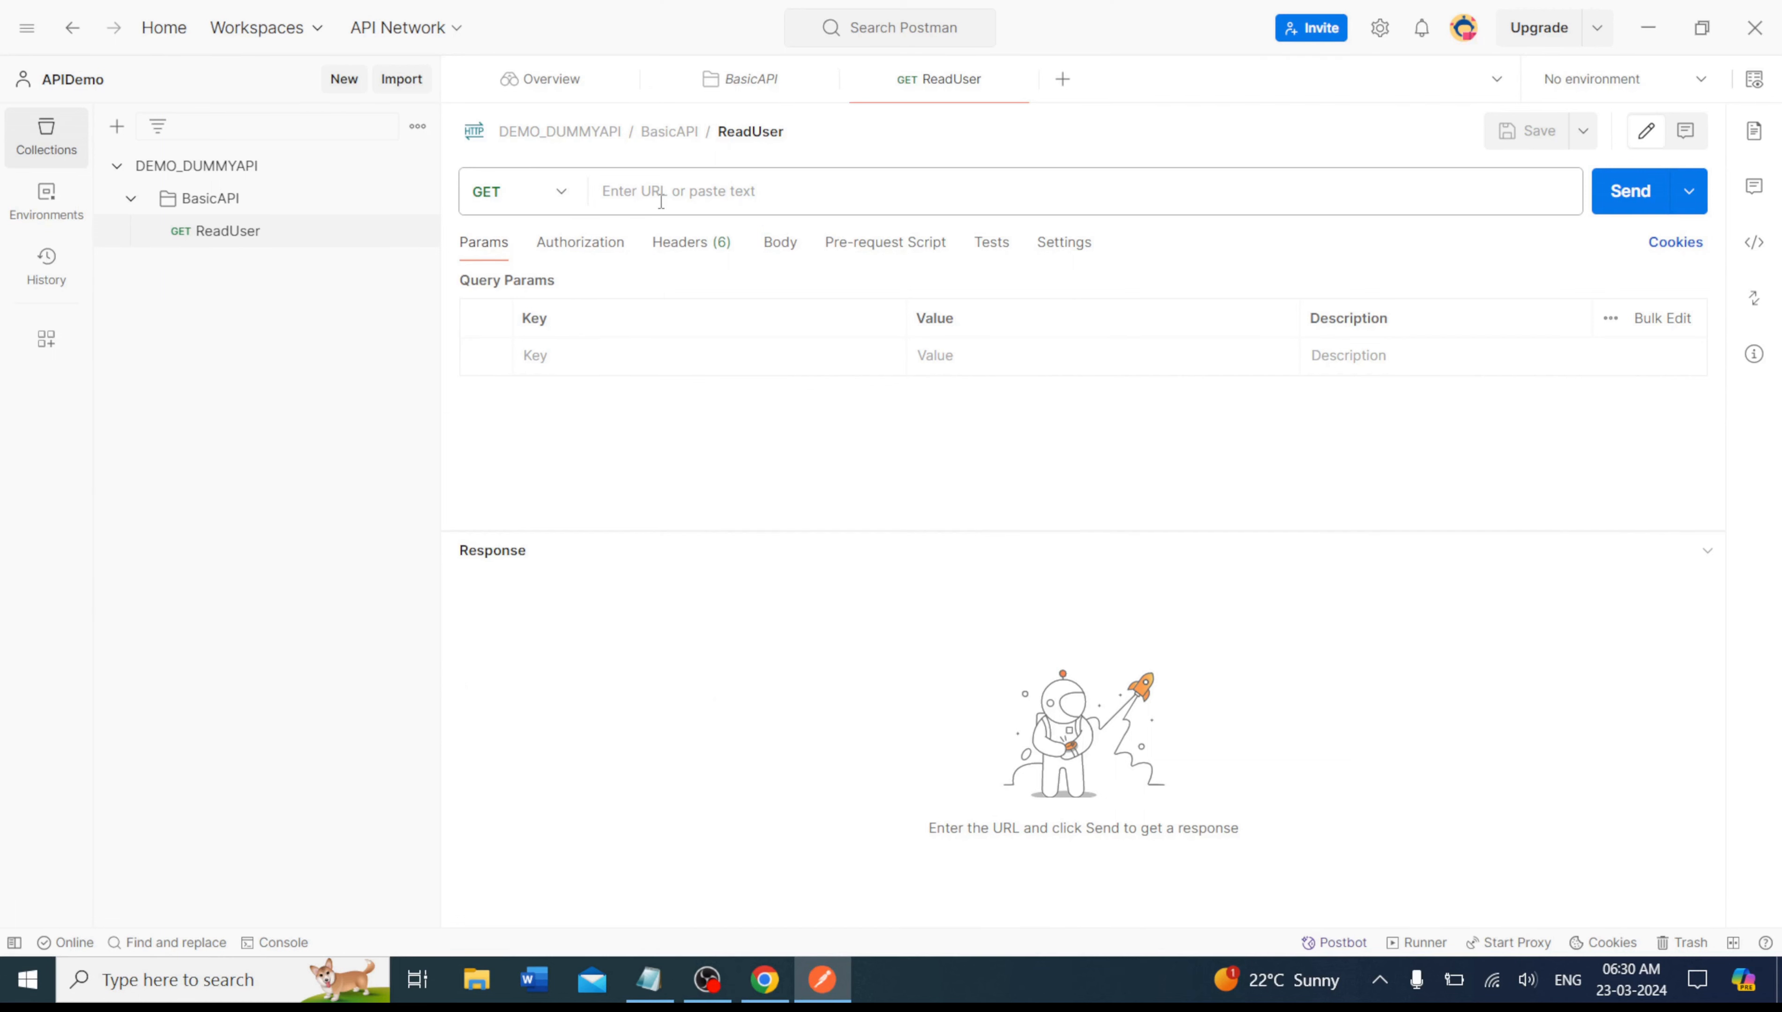
click(661, 200)
key(ctrl+v)
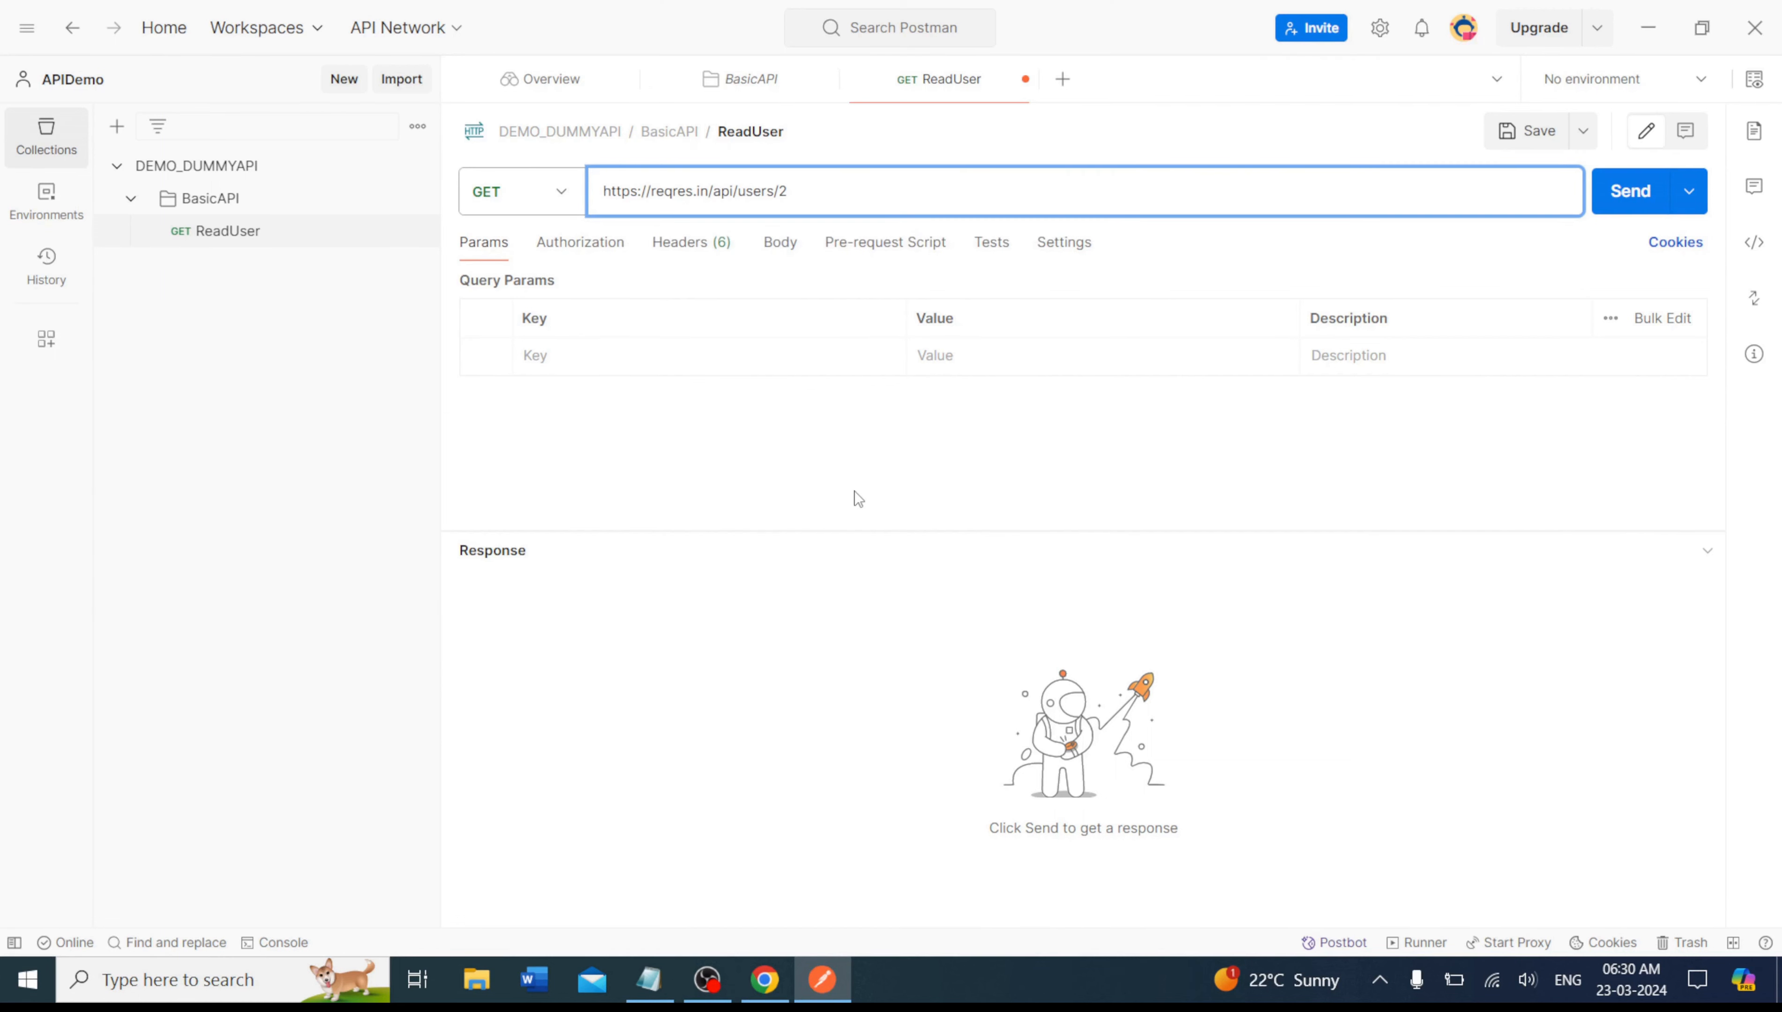
click(857, 498)
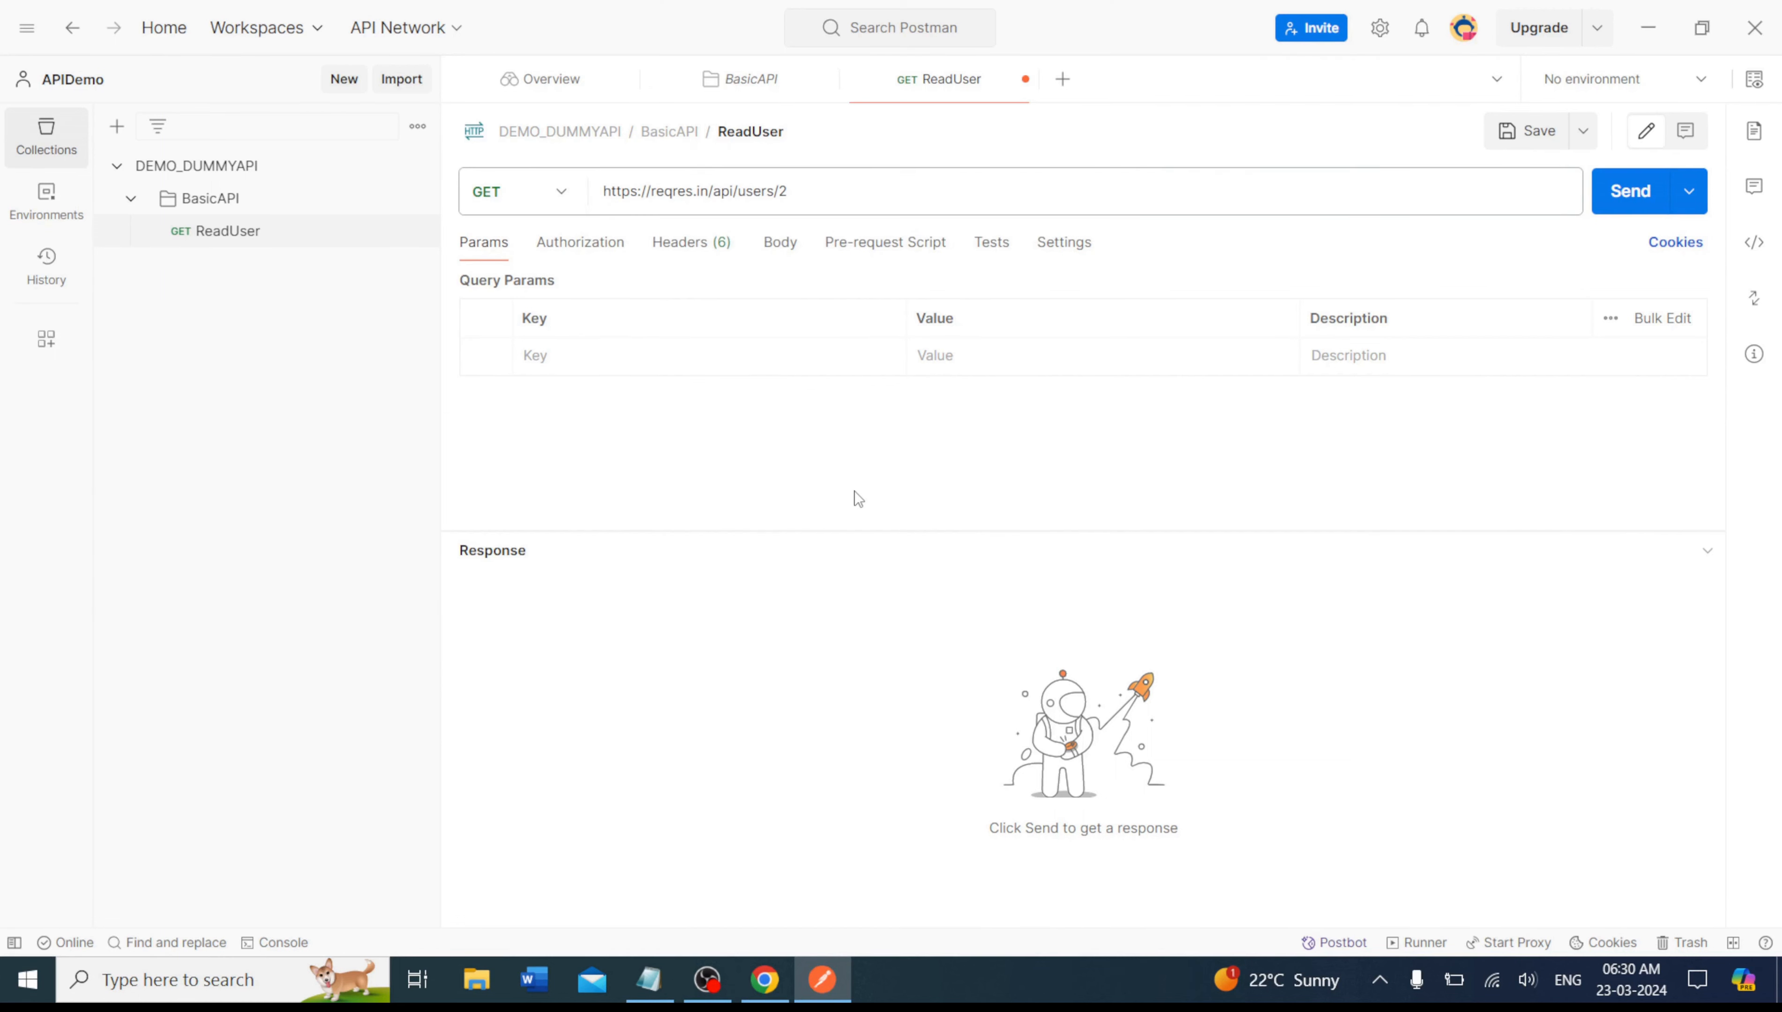
click(1540, 140)
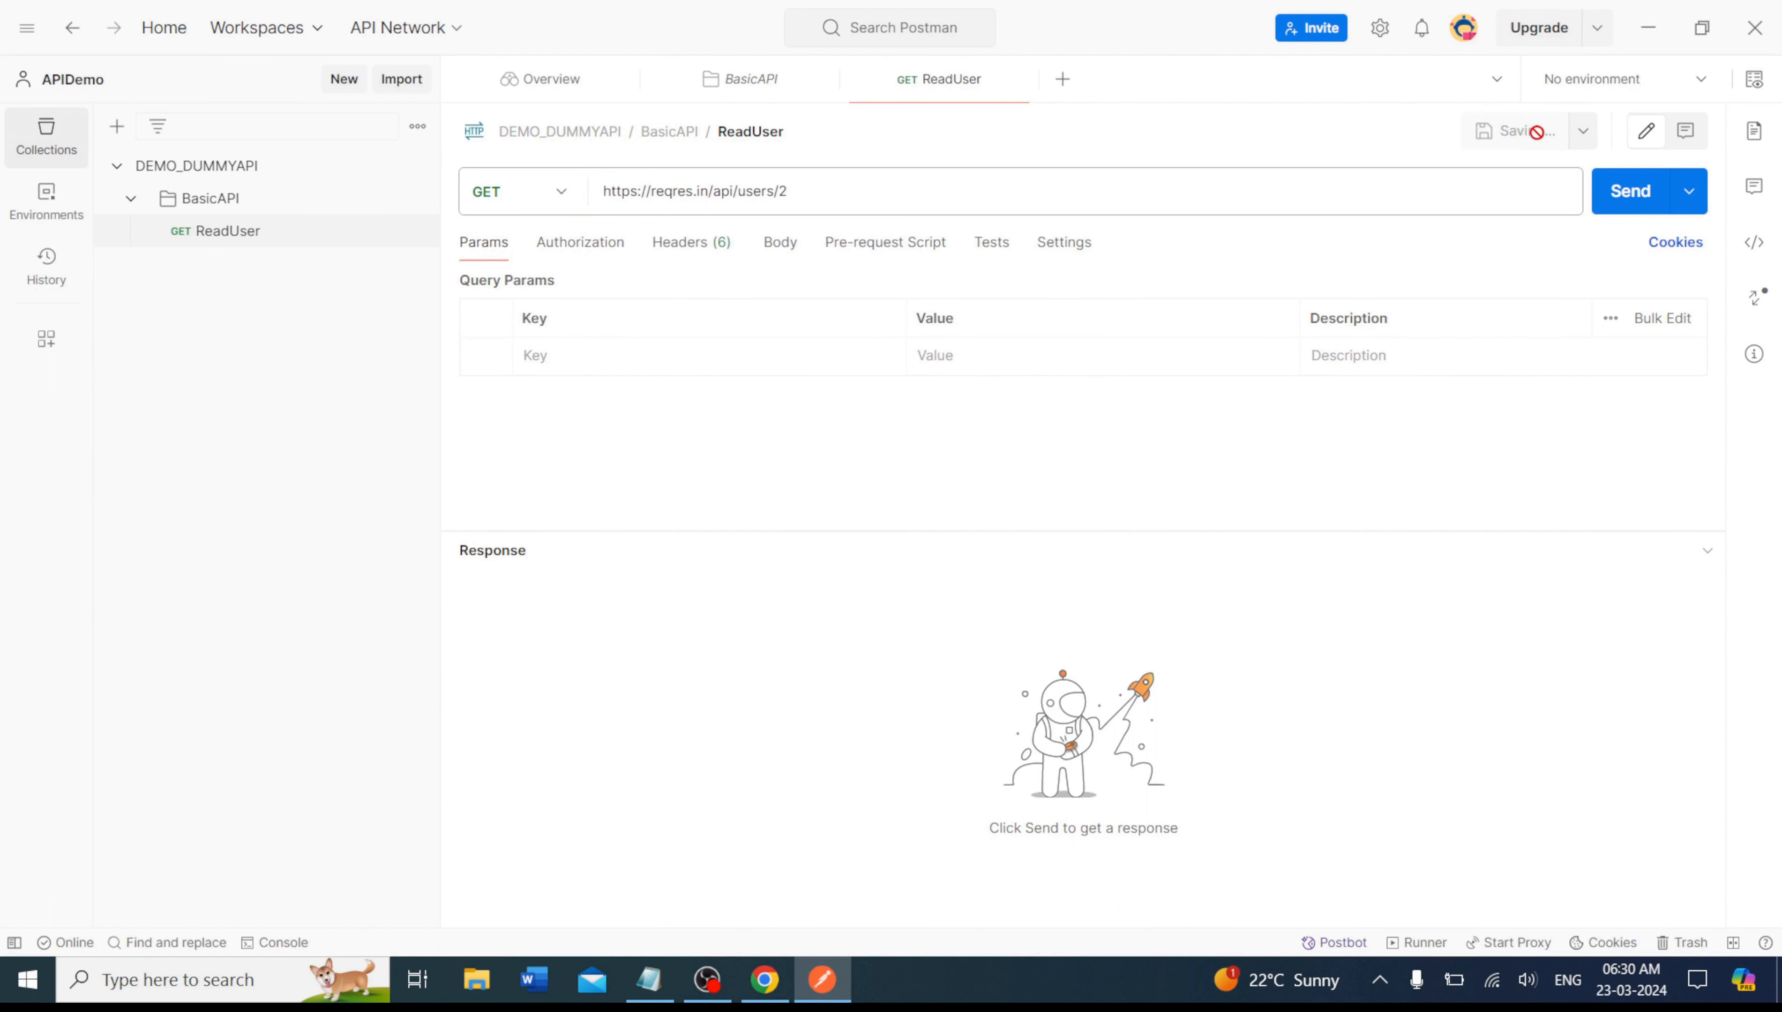
Send the ReadUser GET request and examine its status and JSON response body.
click(1638, 213)
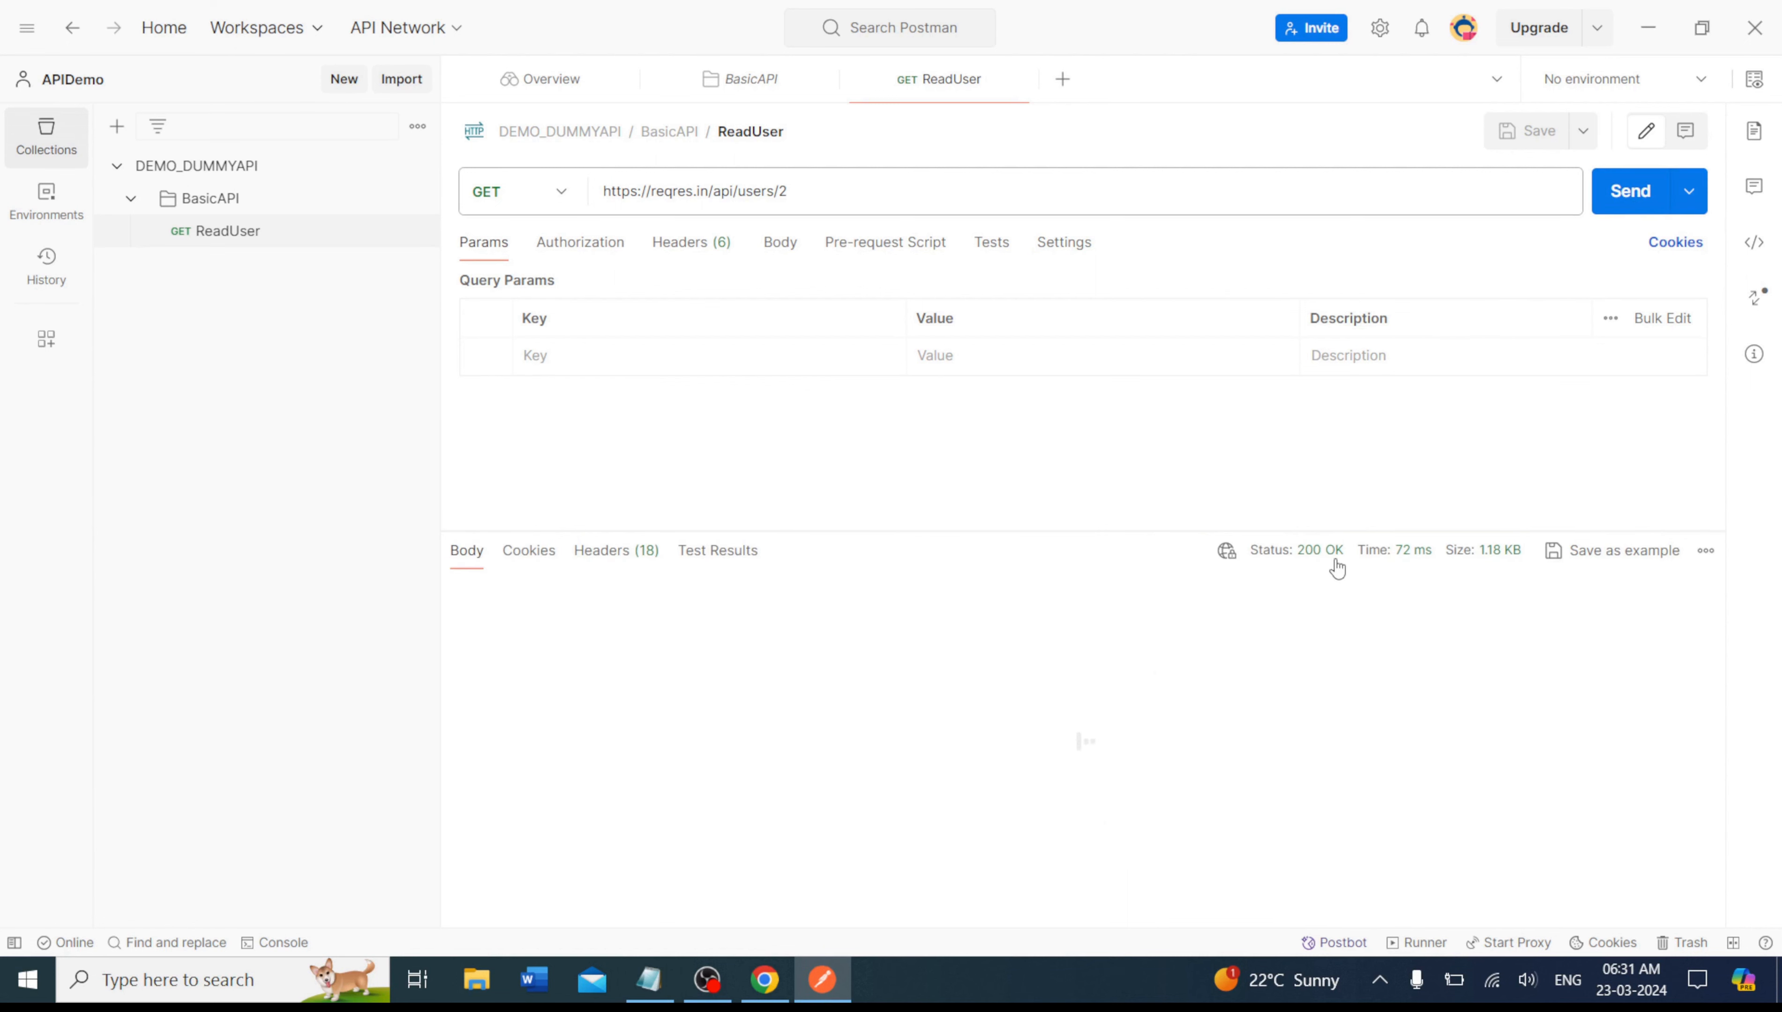
drag(745, 672, 561, 664)
click(518, 631)
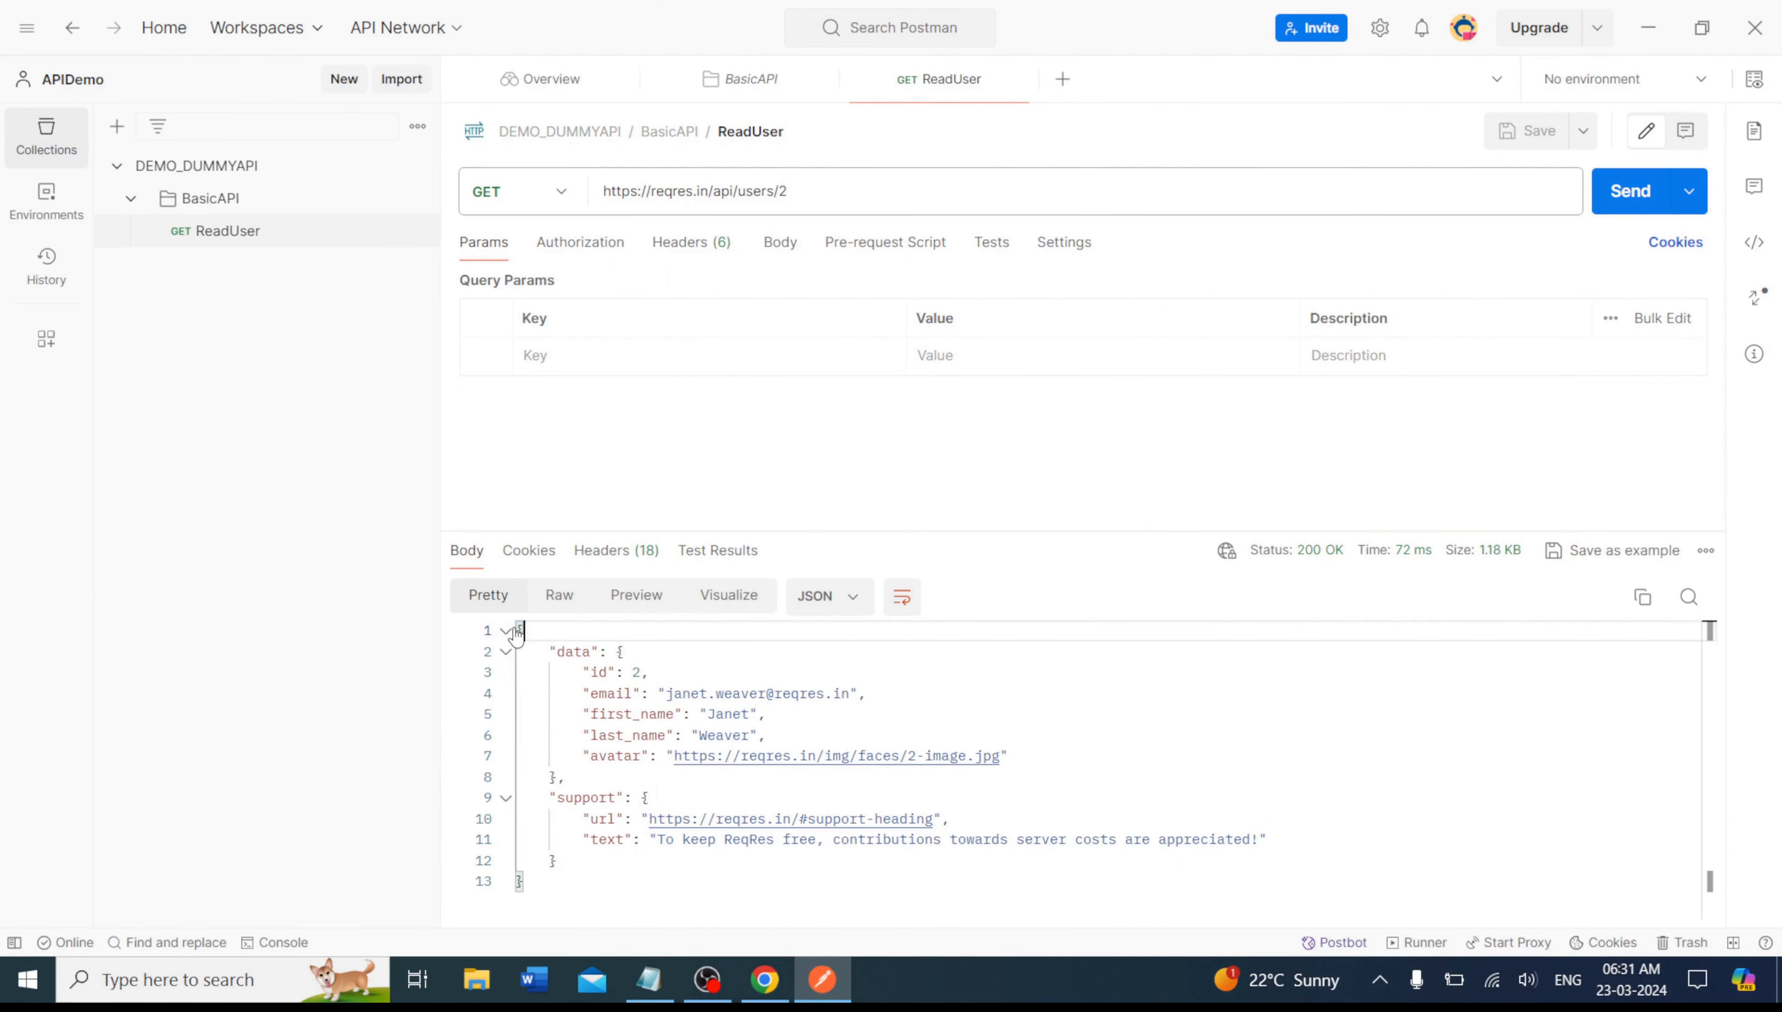
drag(565, 884, 492, 629)
Switch to Chrome, compare the reqres.in Single User sample response with the one received, and return to Postman.
click(765, 980)
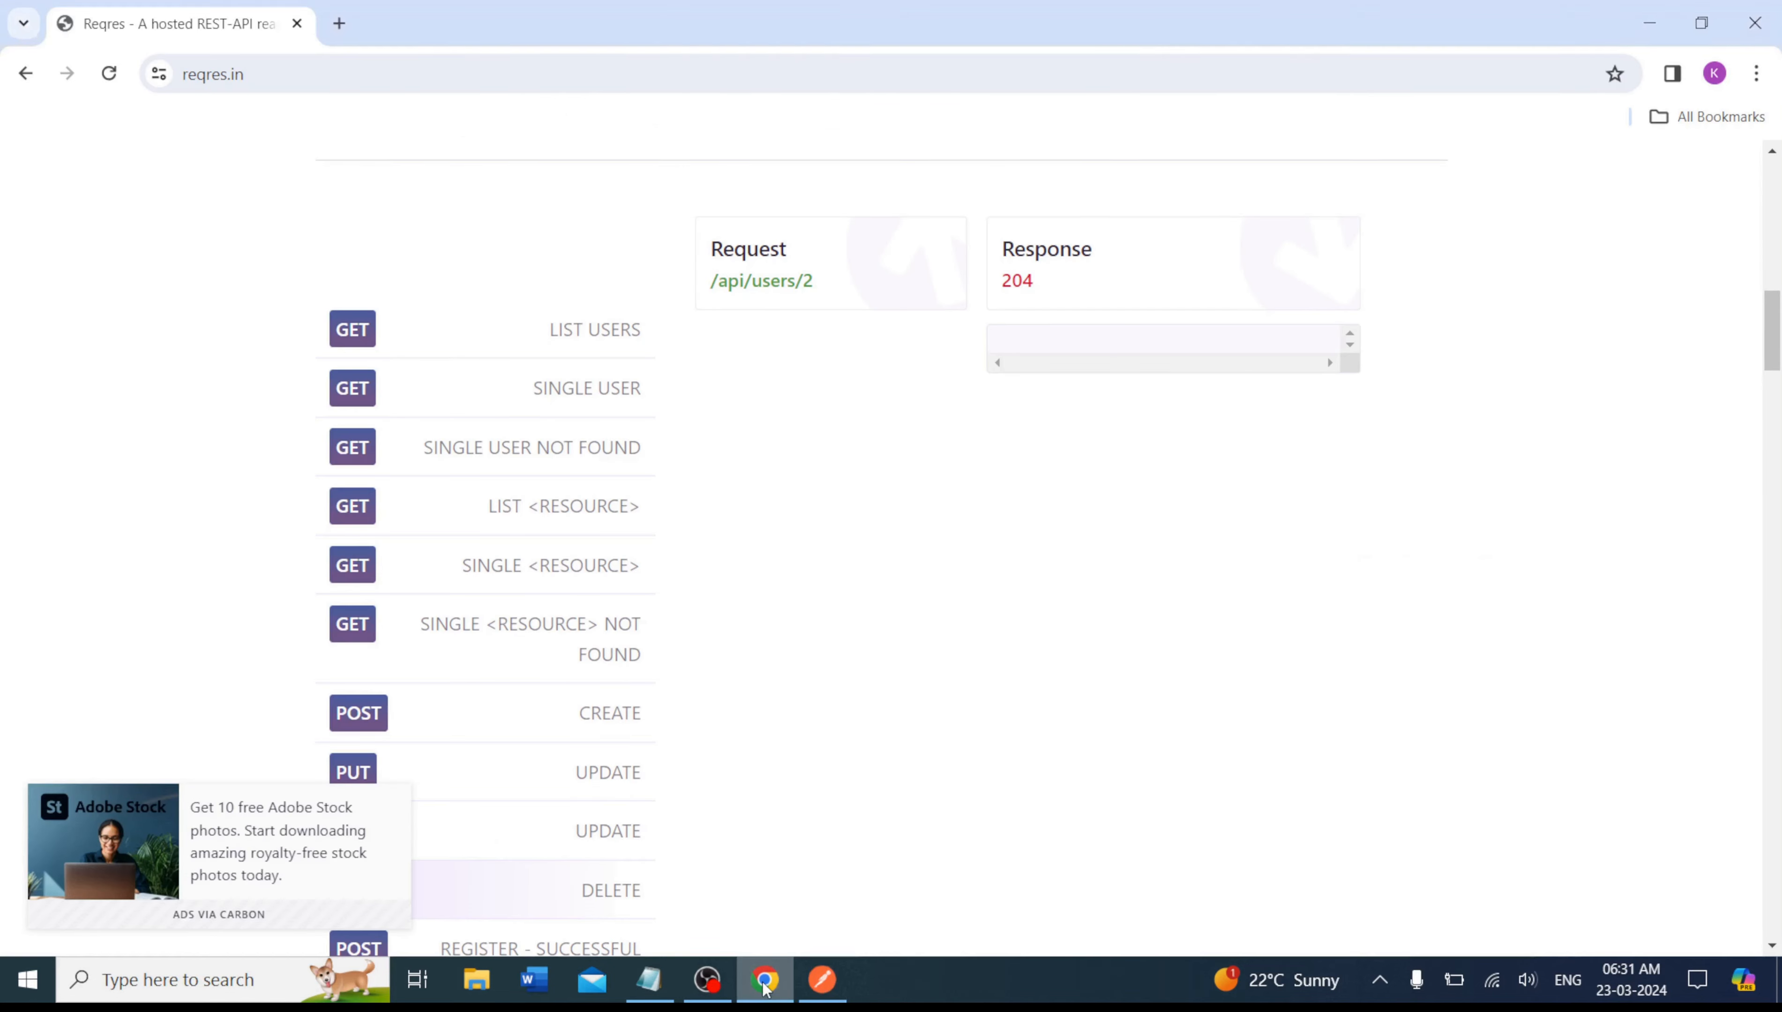
click(450, 383)
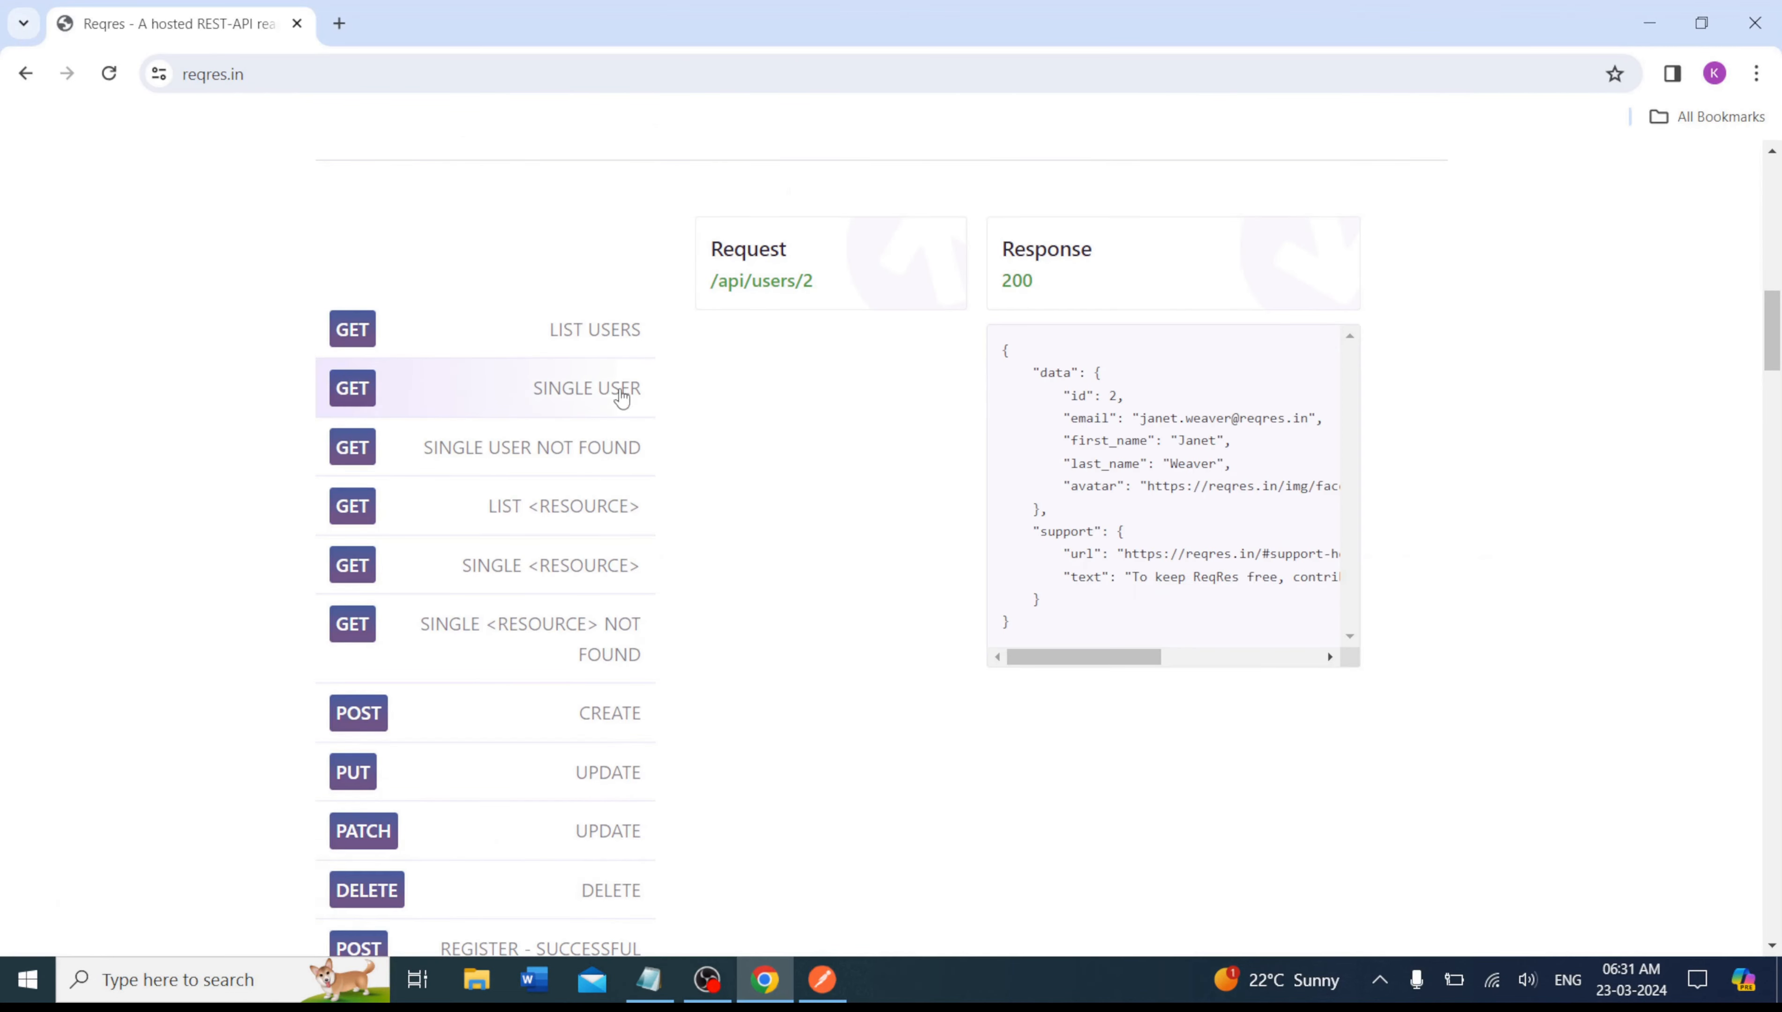
drag(1001, 347, 1045, 626)
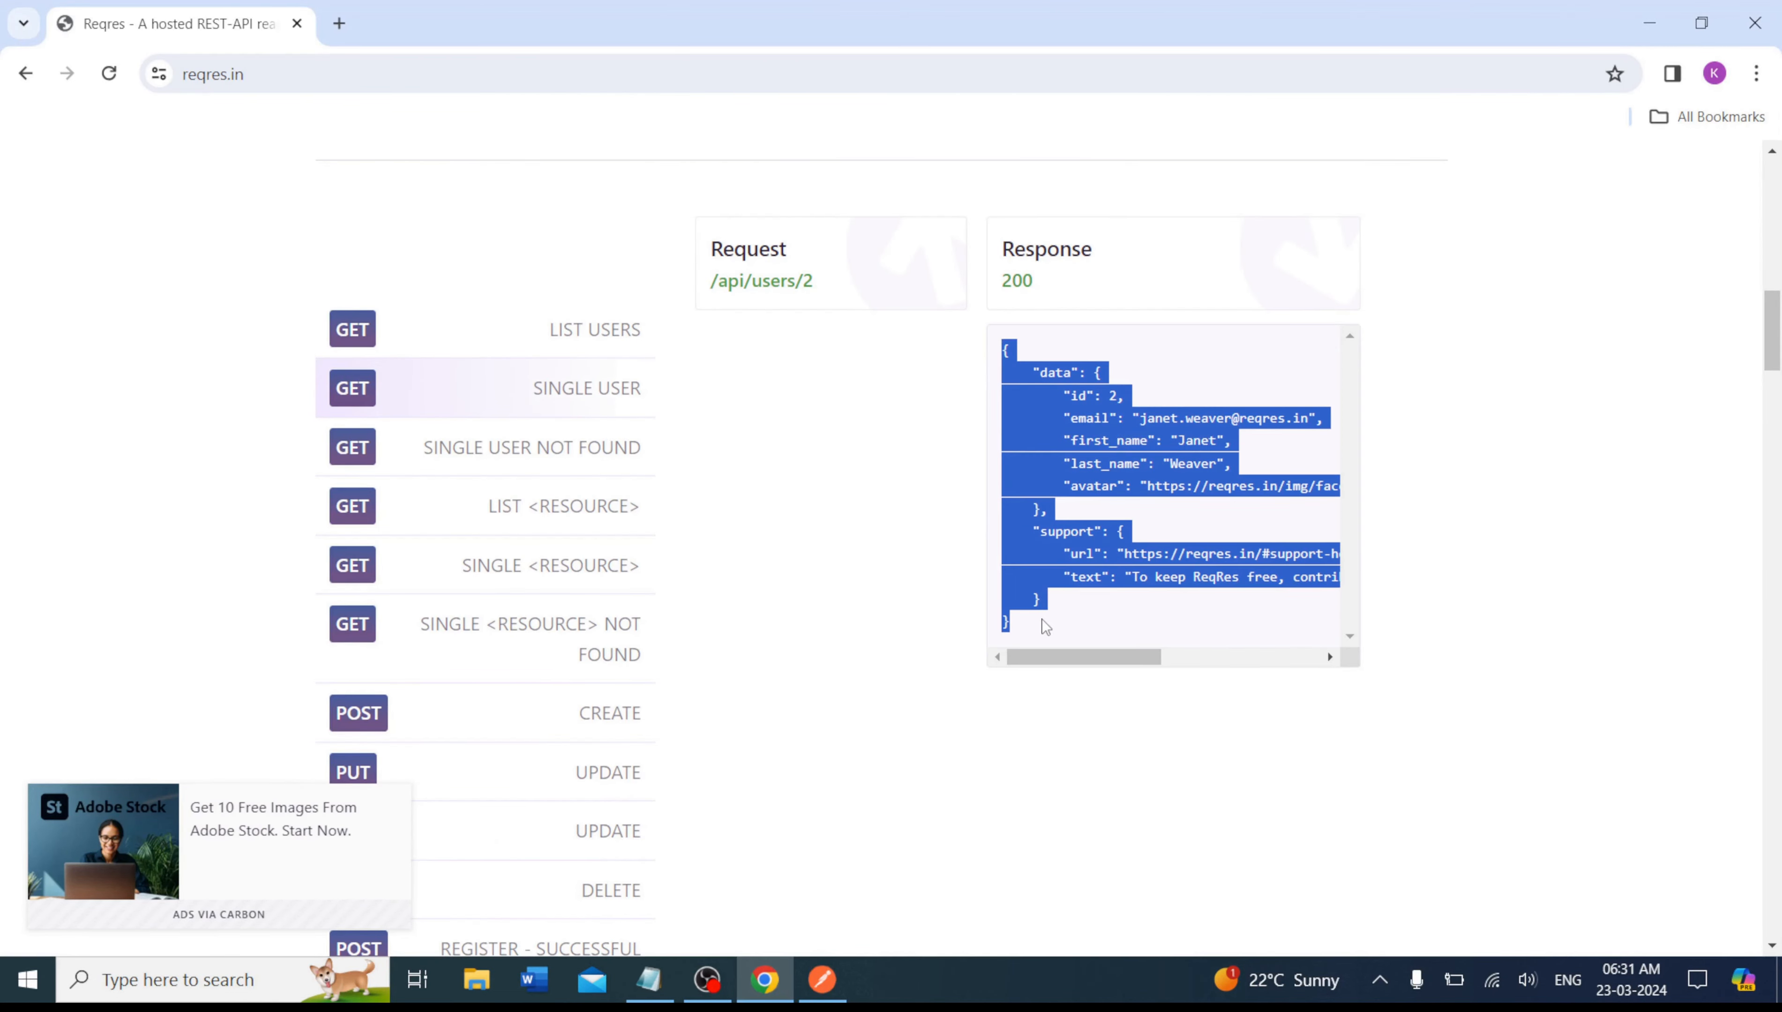
key(alt+Tab)
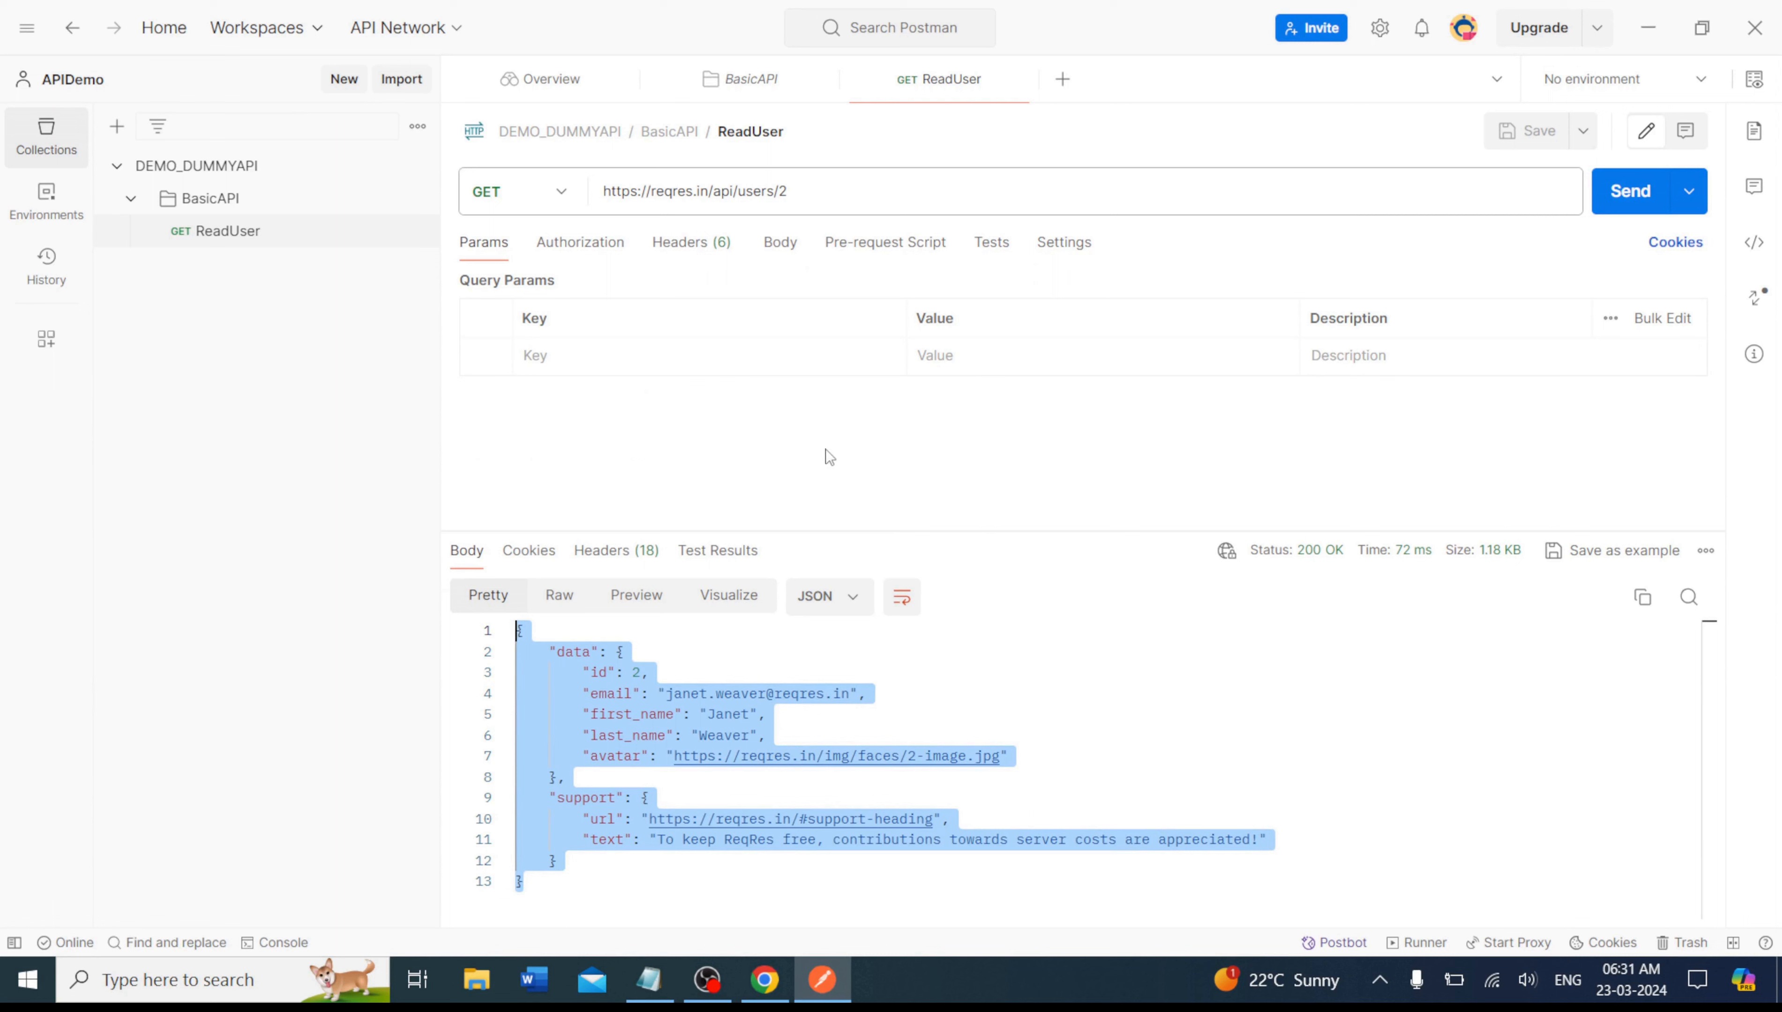
Start a test script for ReadUser with an empty arrow-function block: pm.test("Status code 200",()=>{ }).
click(1001, 244)
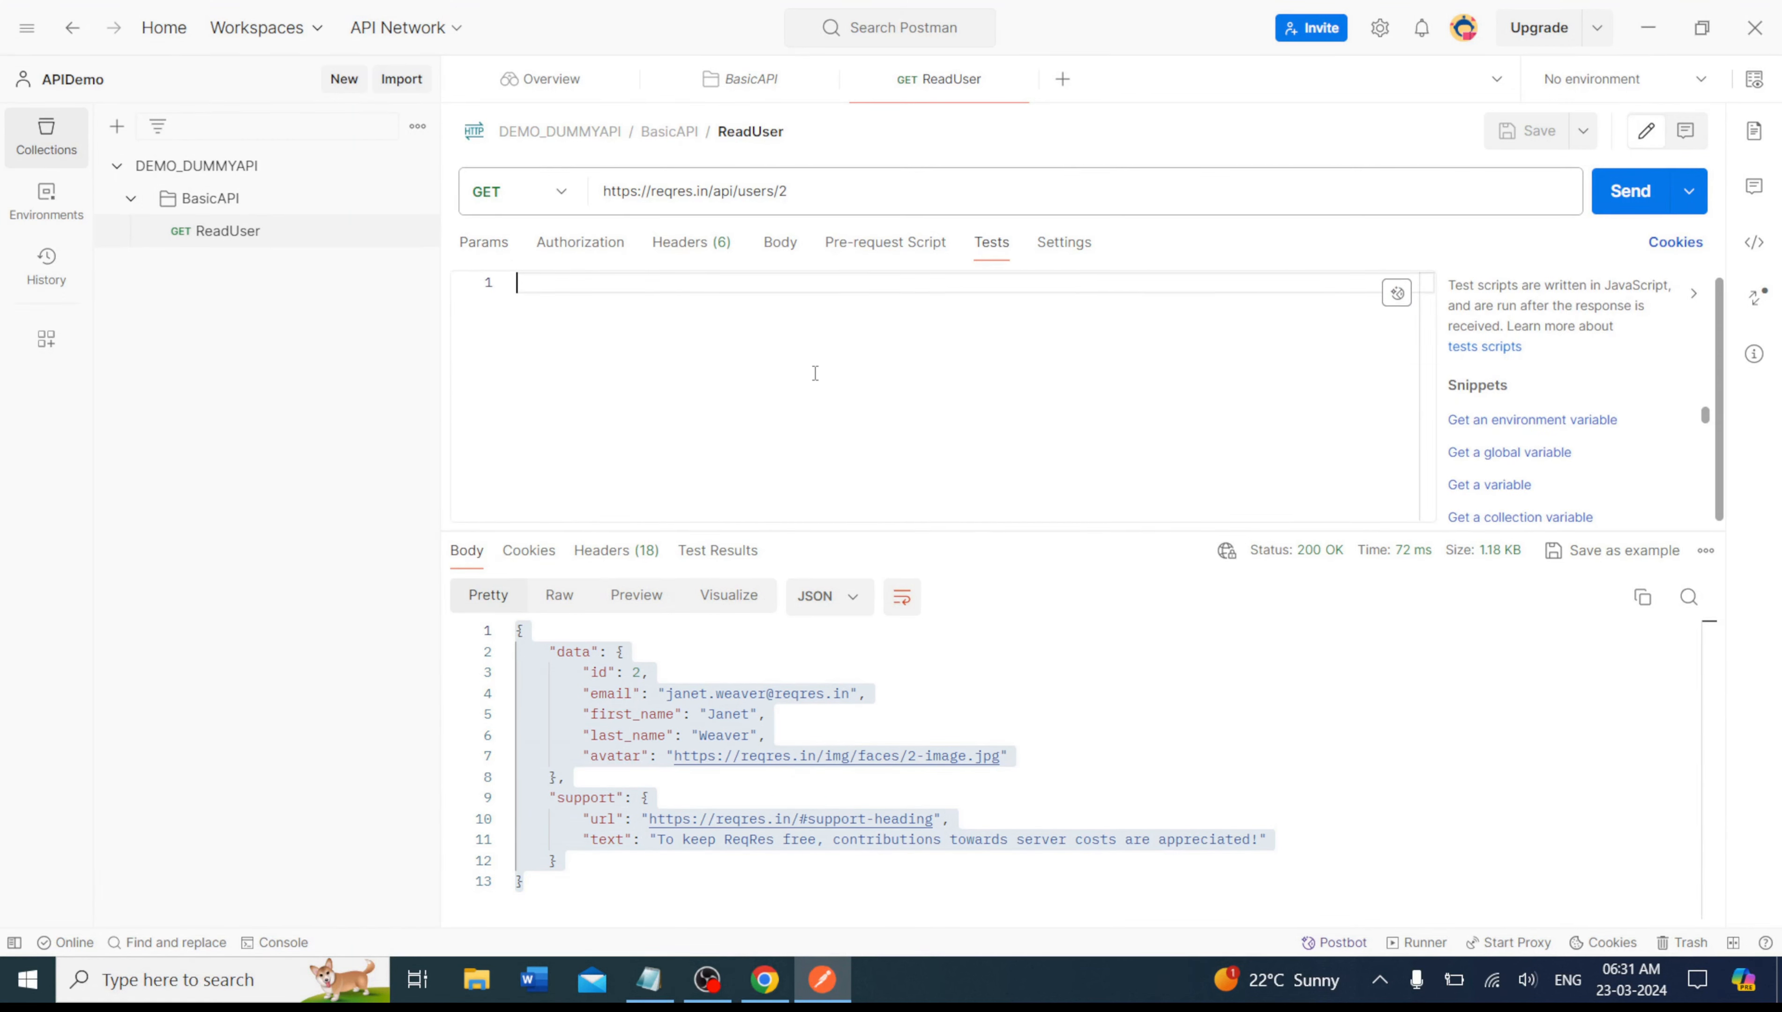
text(pm.t)
text(est)
text((")
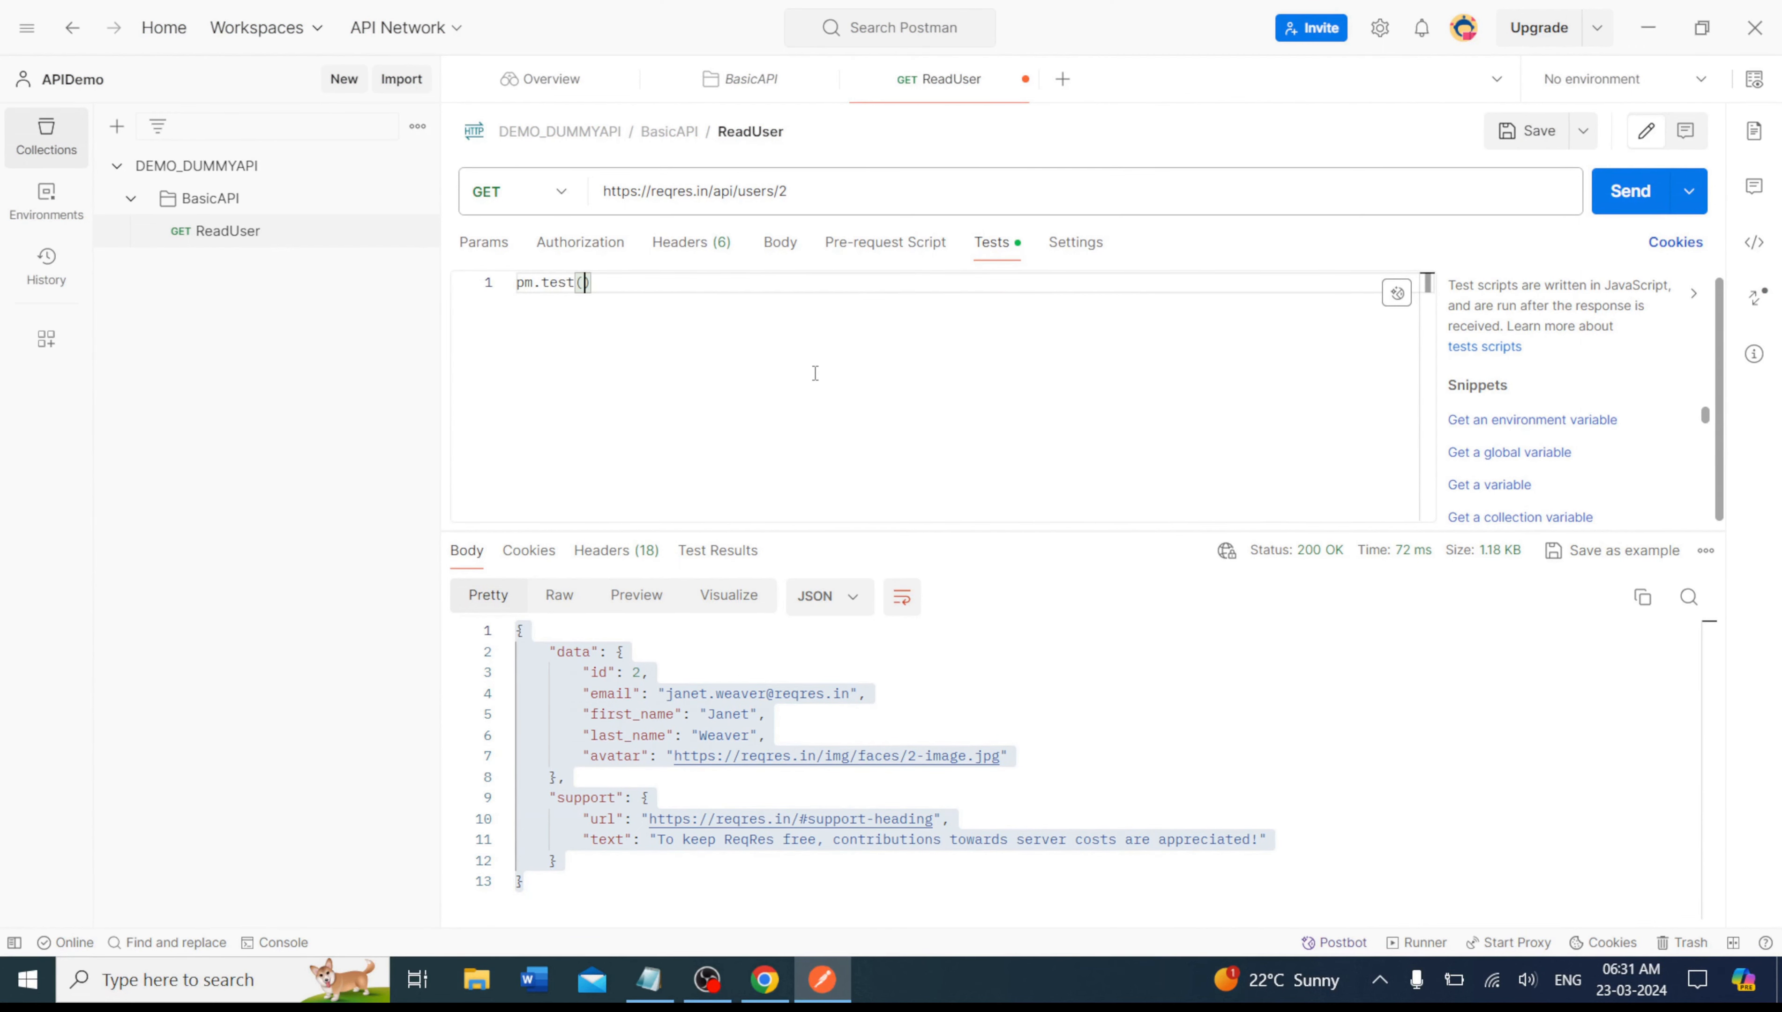
text(St)
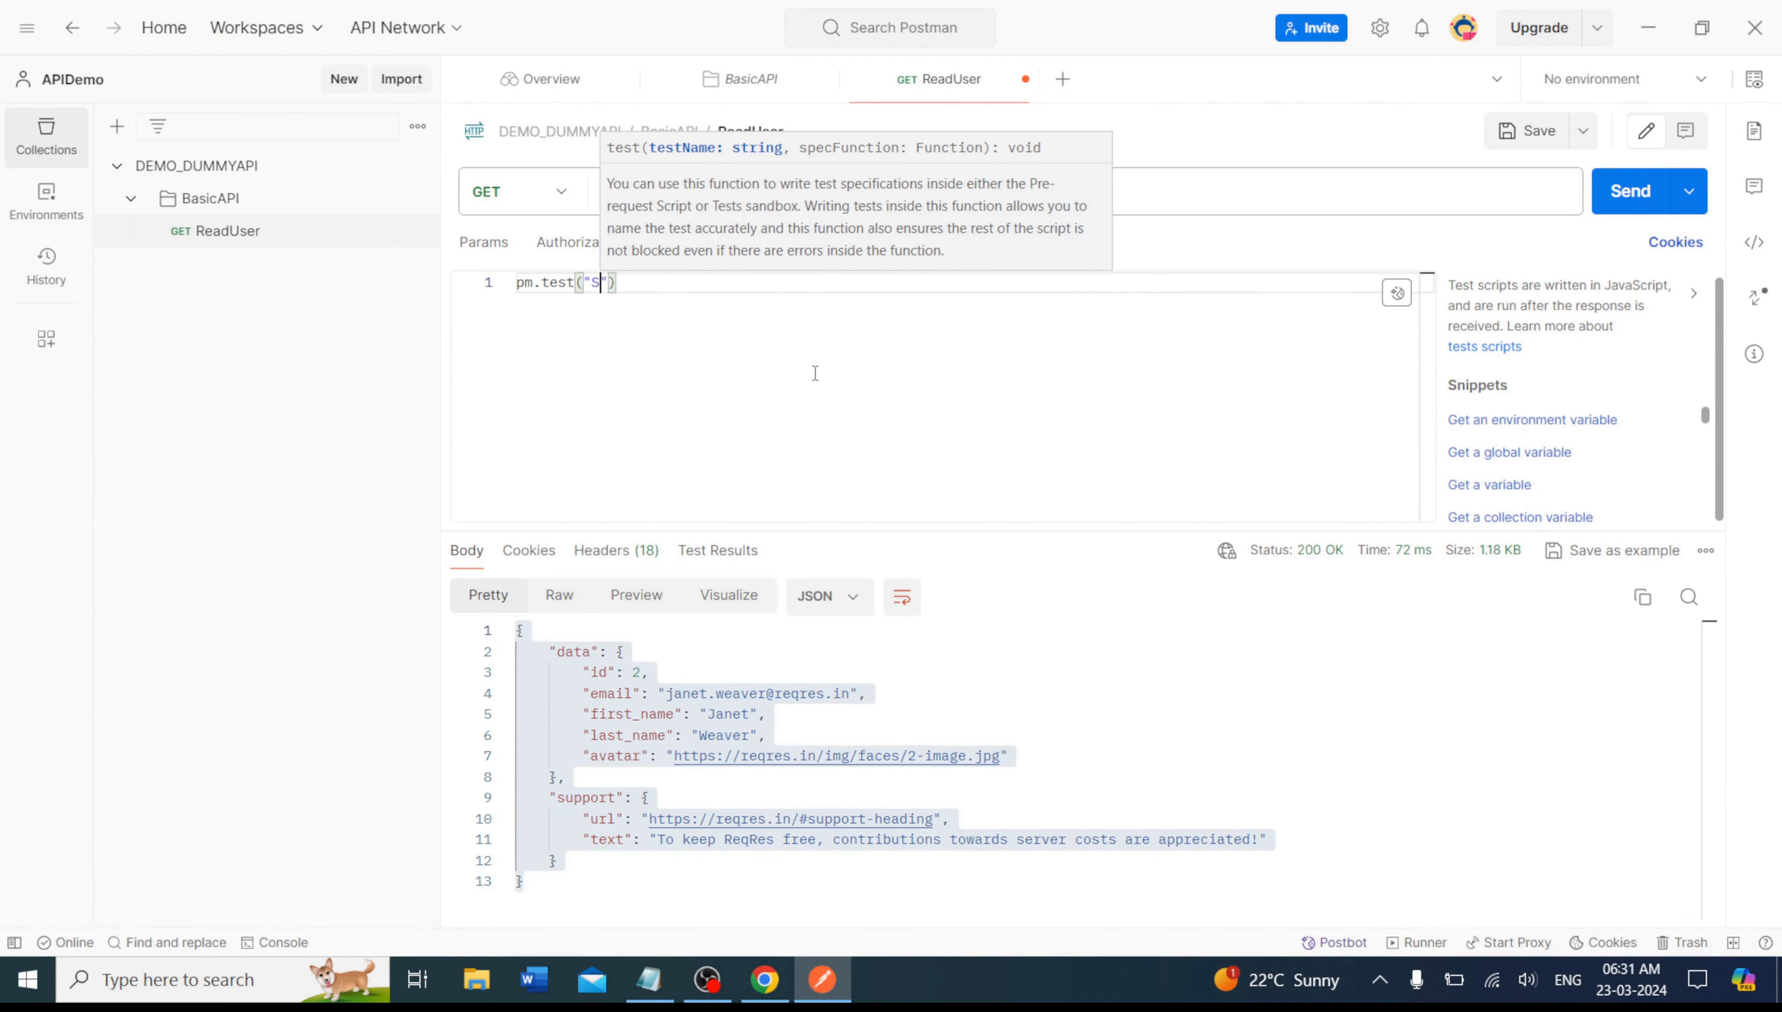
text(atus c)
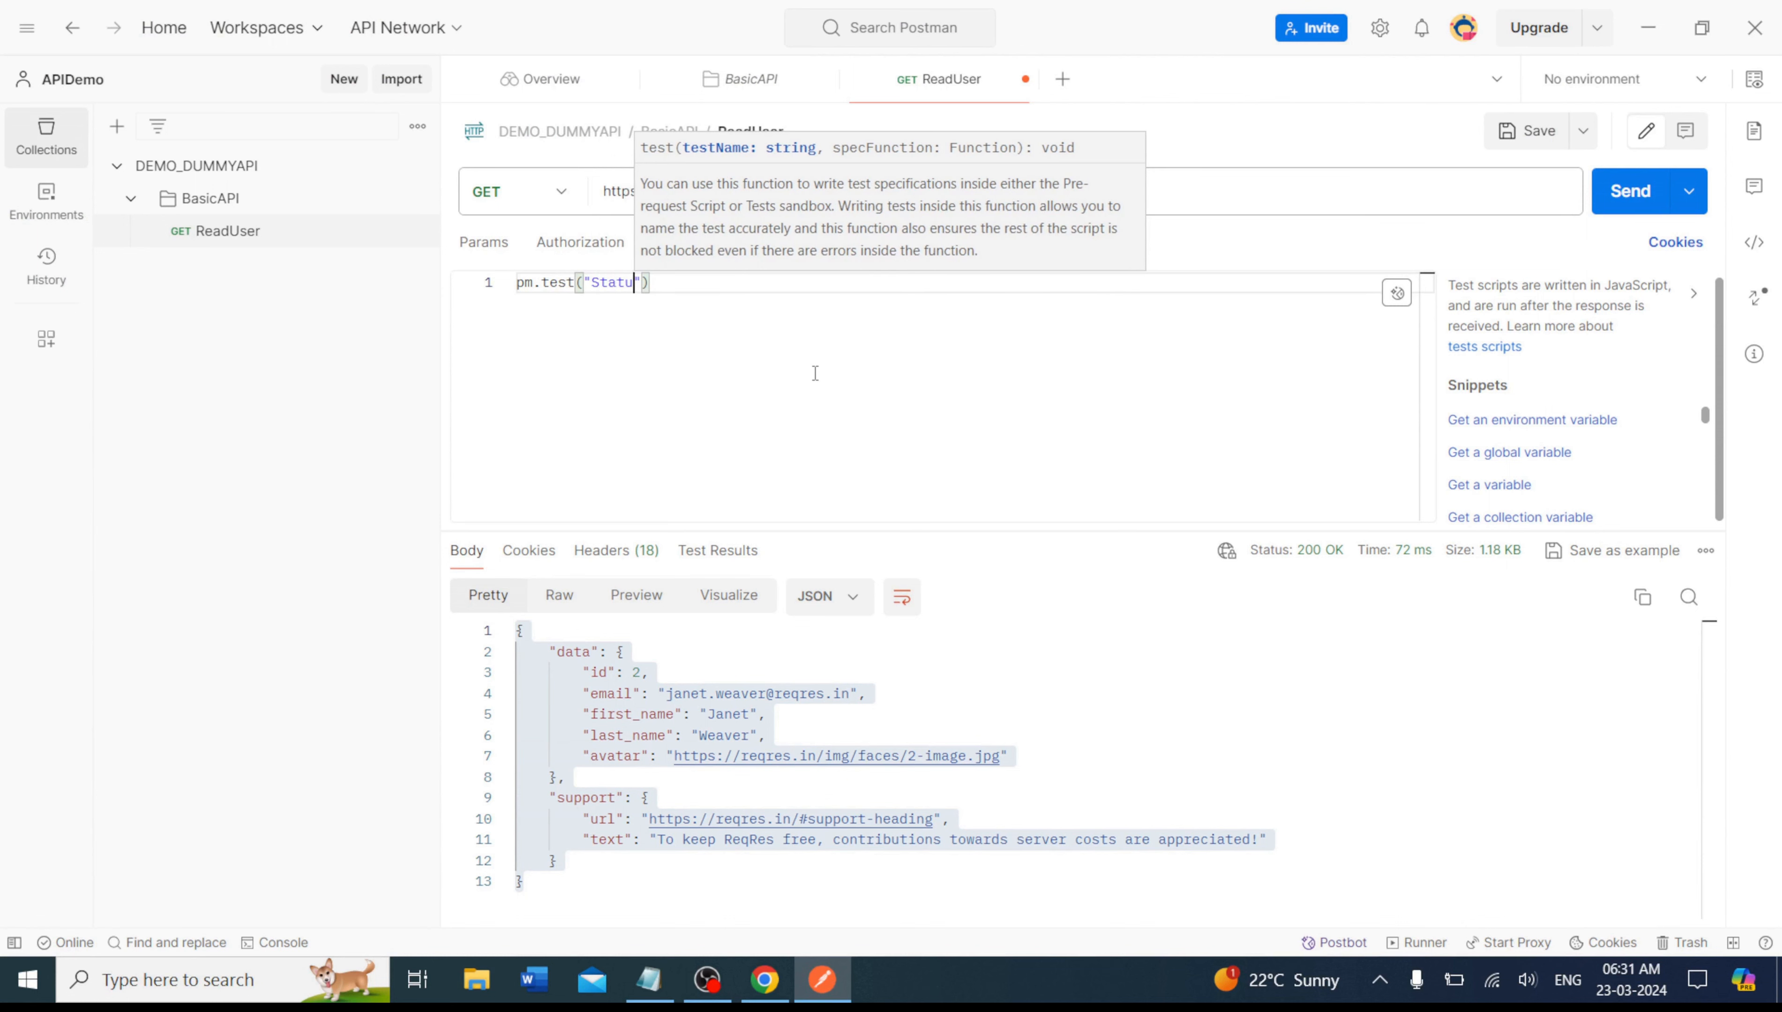
text(ode)
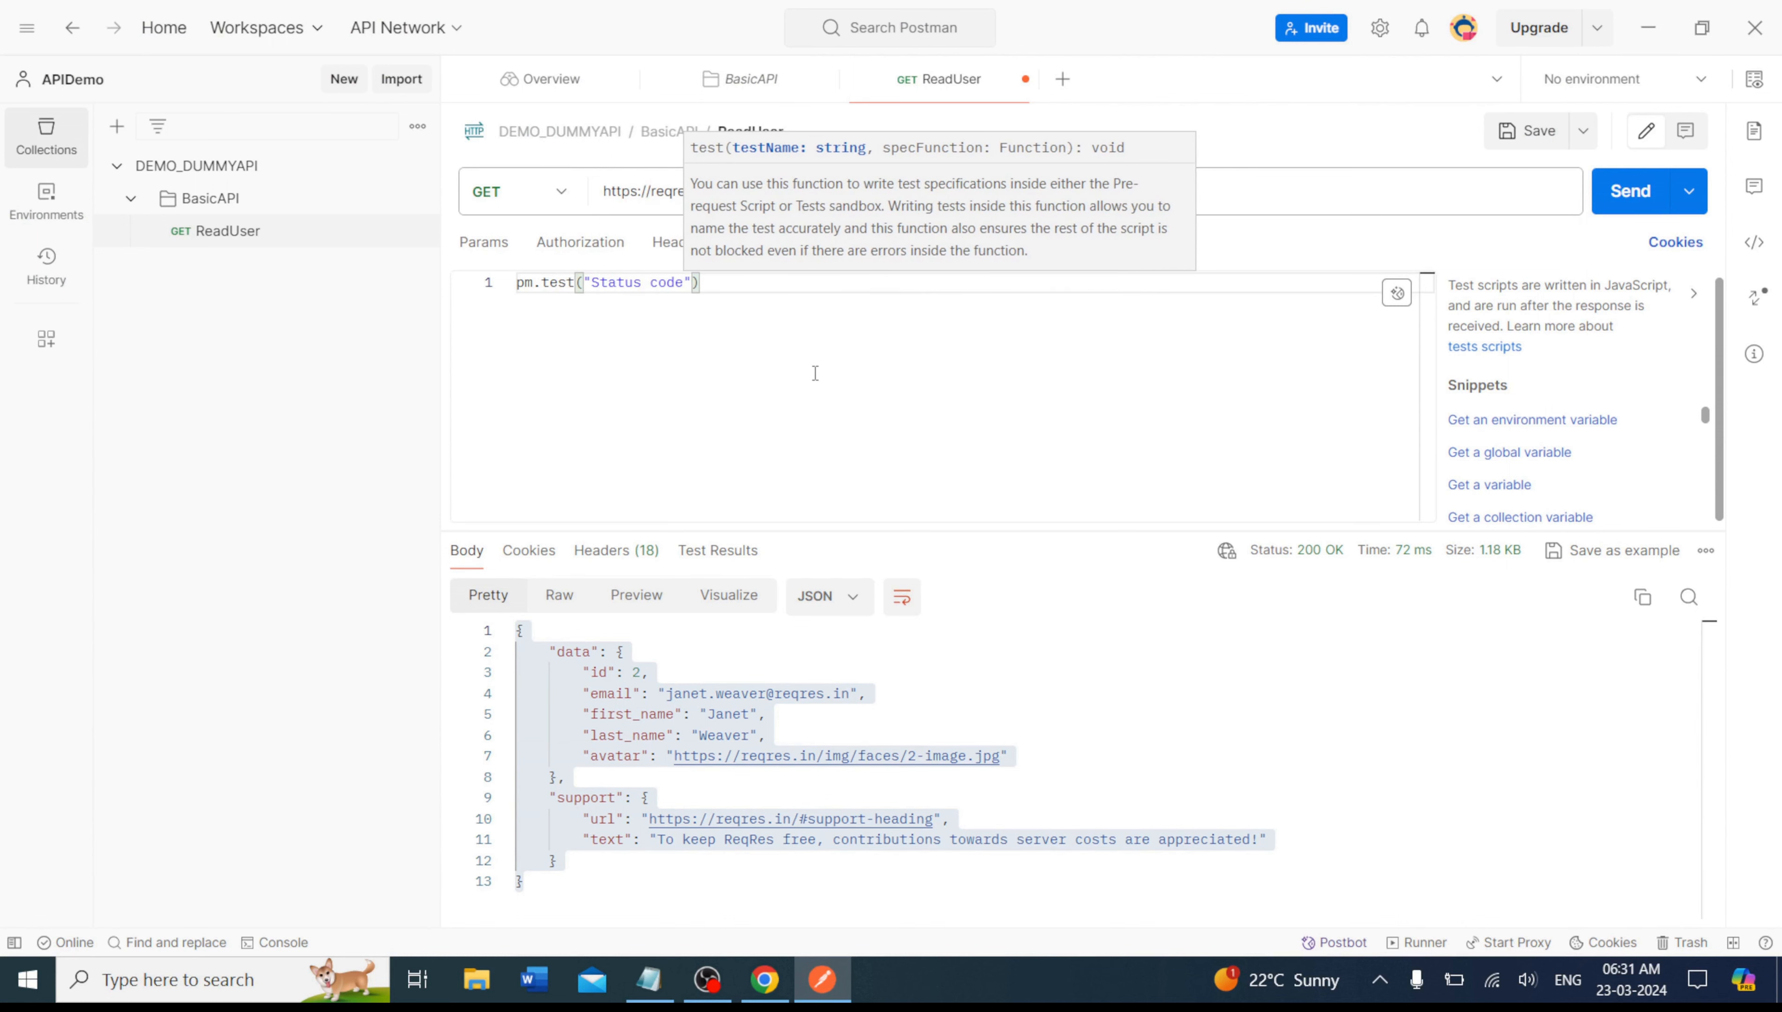
text( 2)
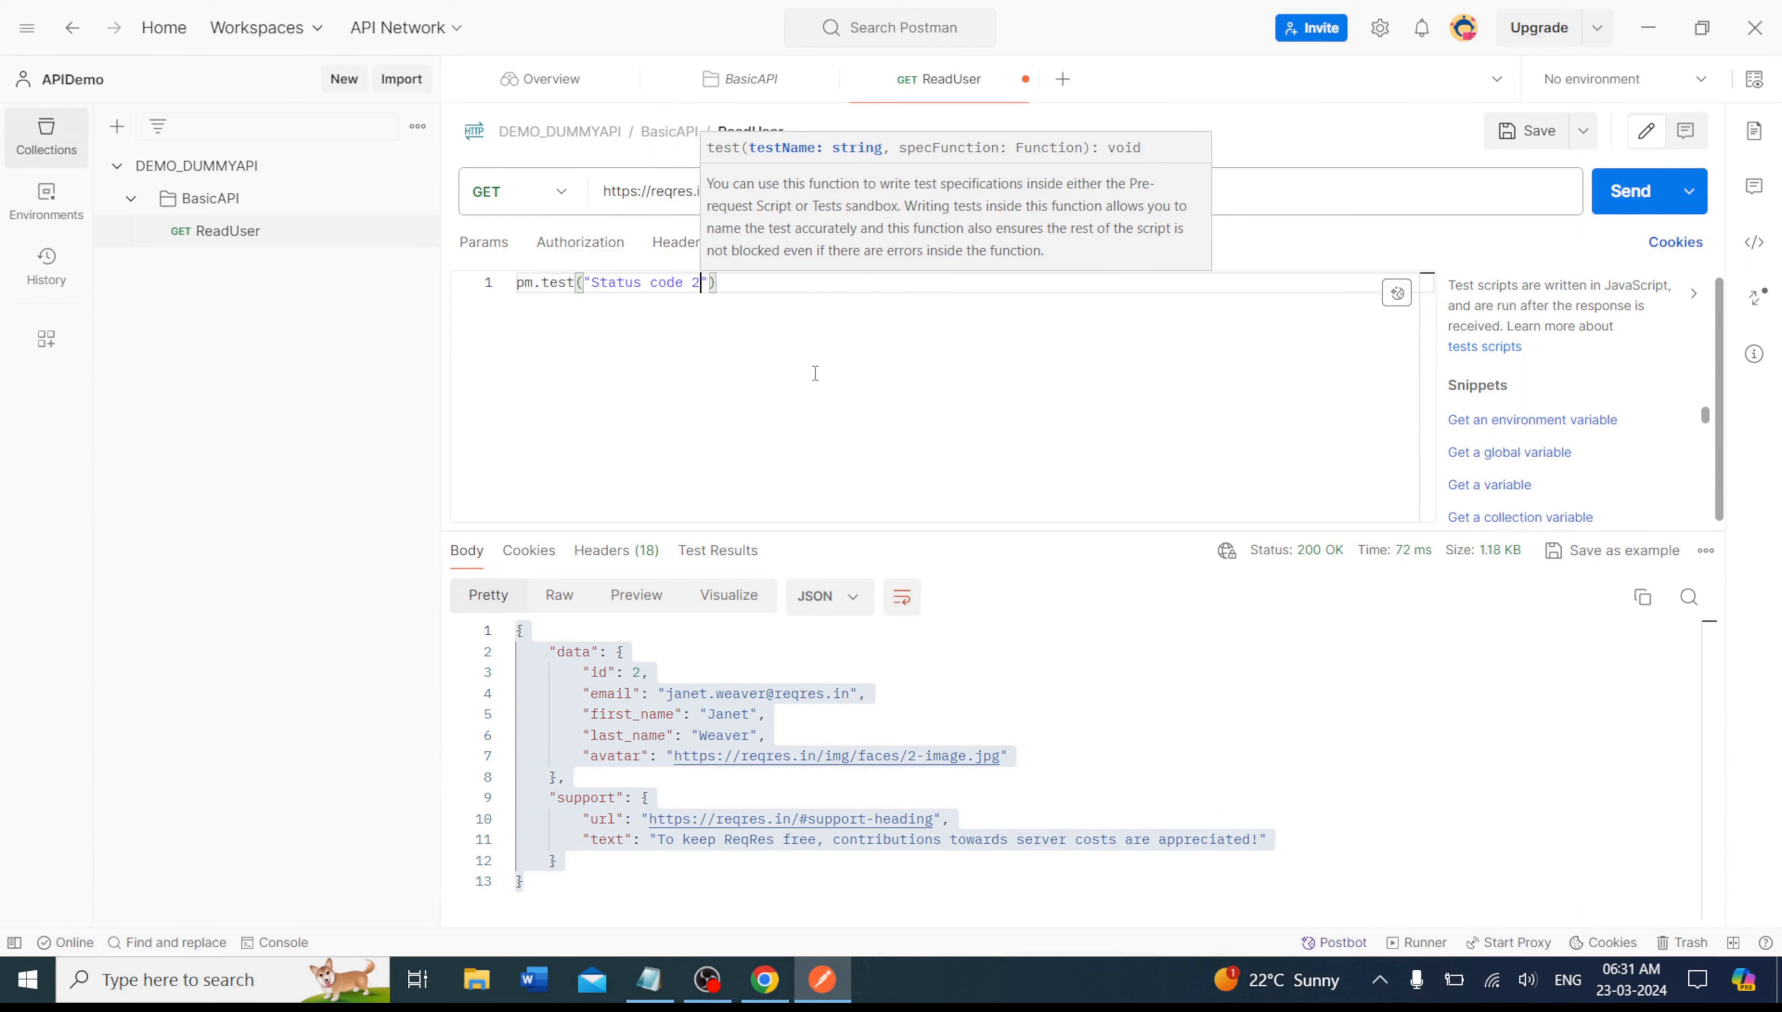
text(00",)
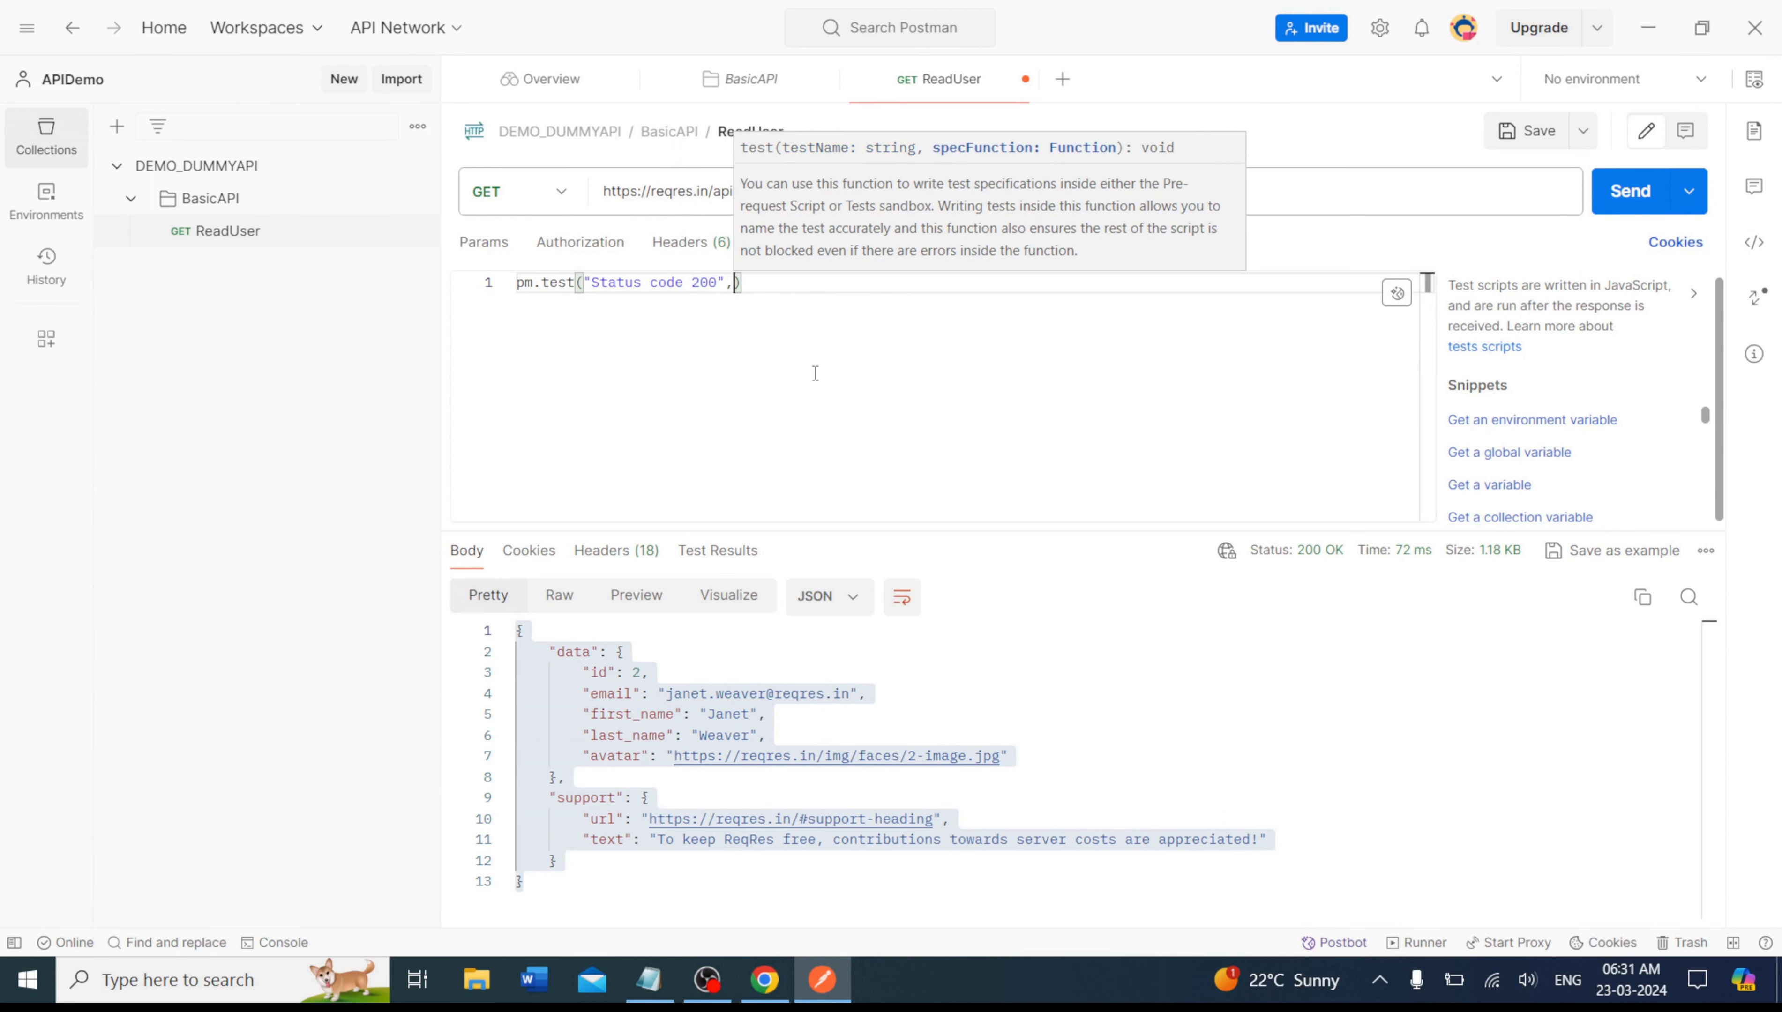
text(()=)
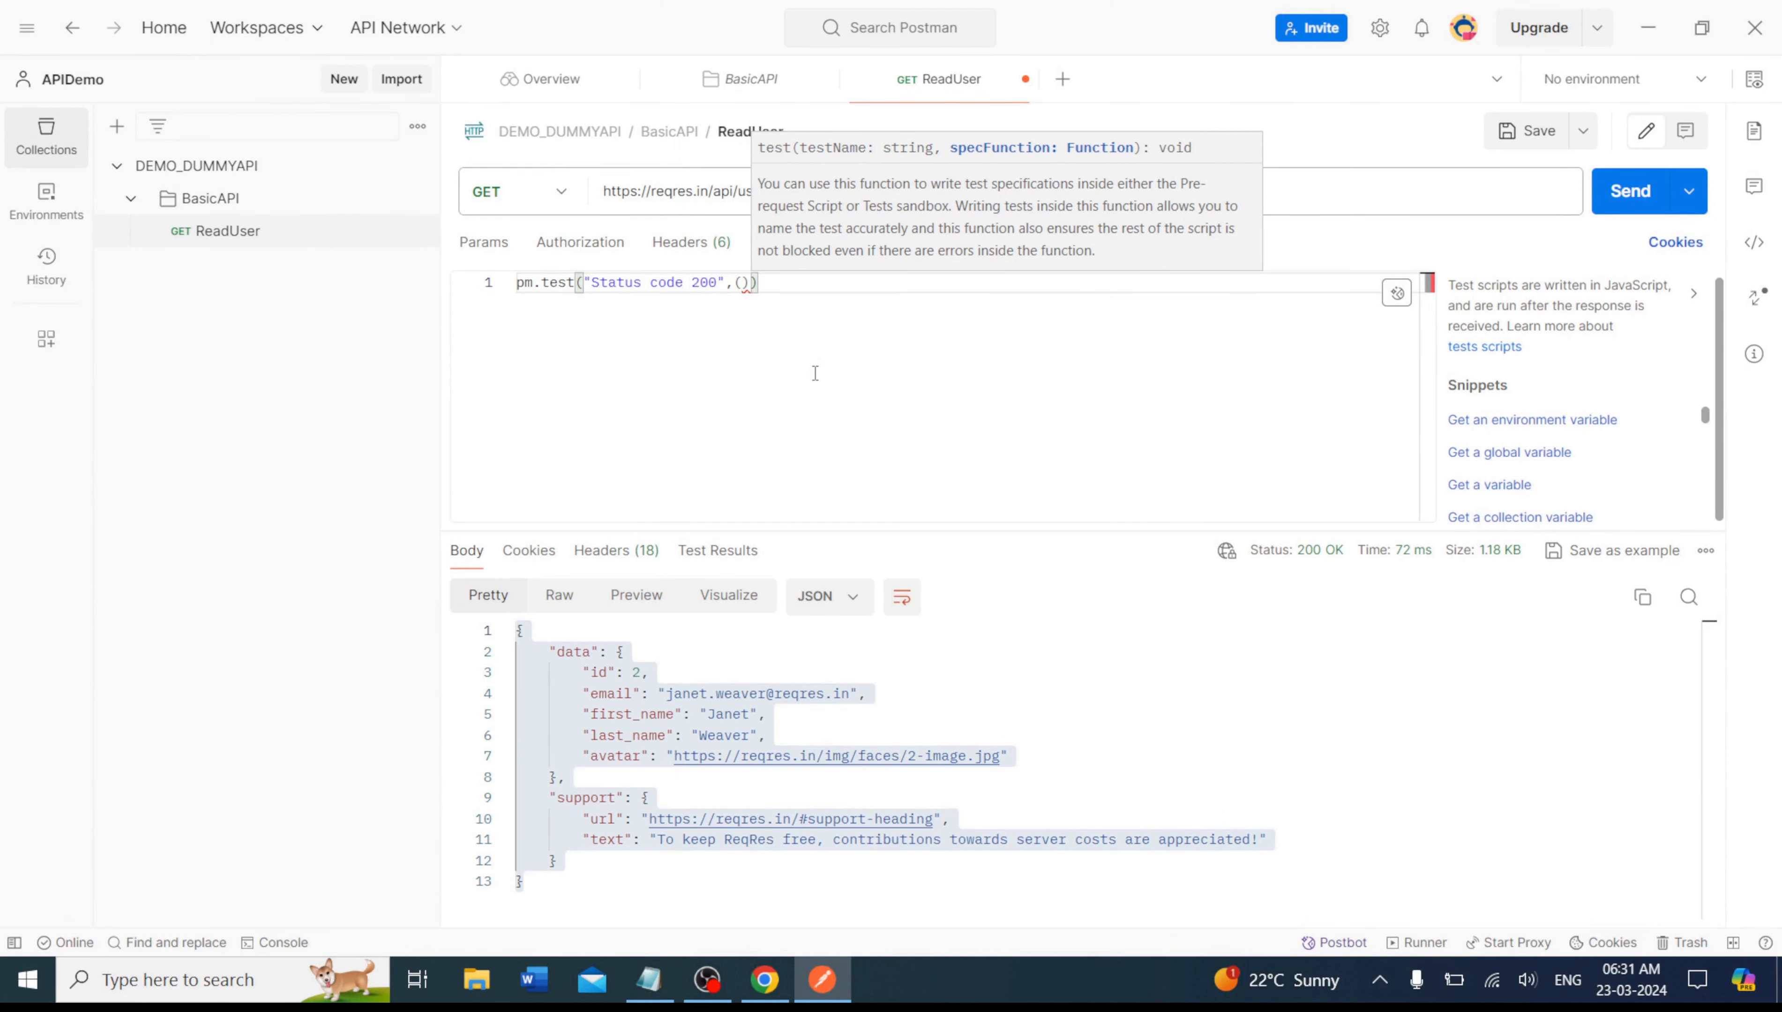
text(>{)
key(Return)
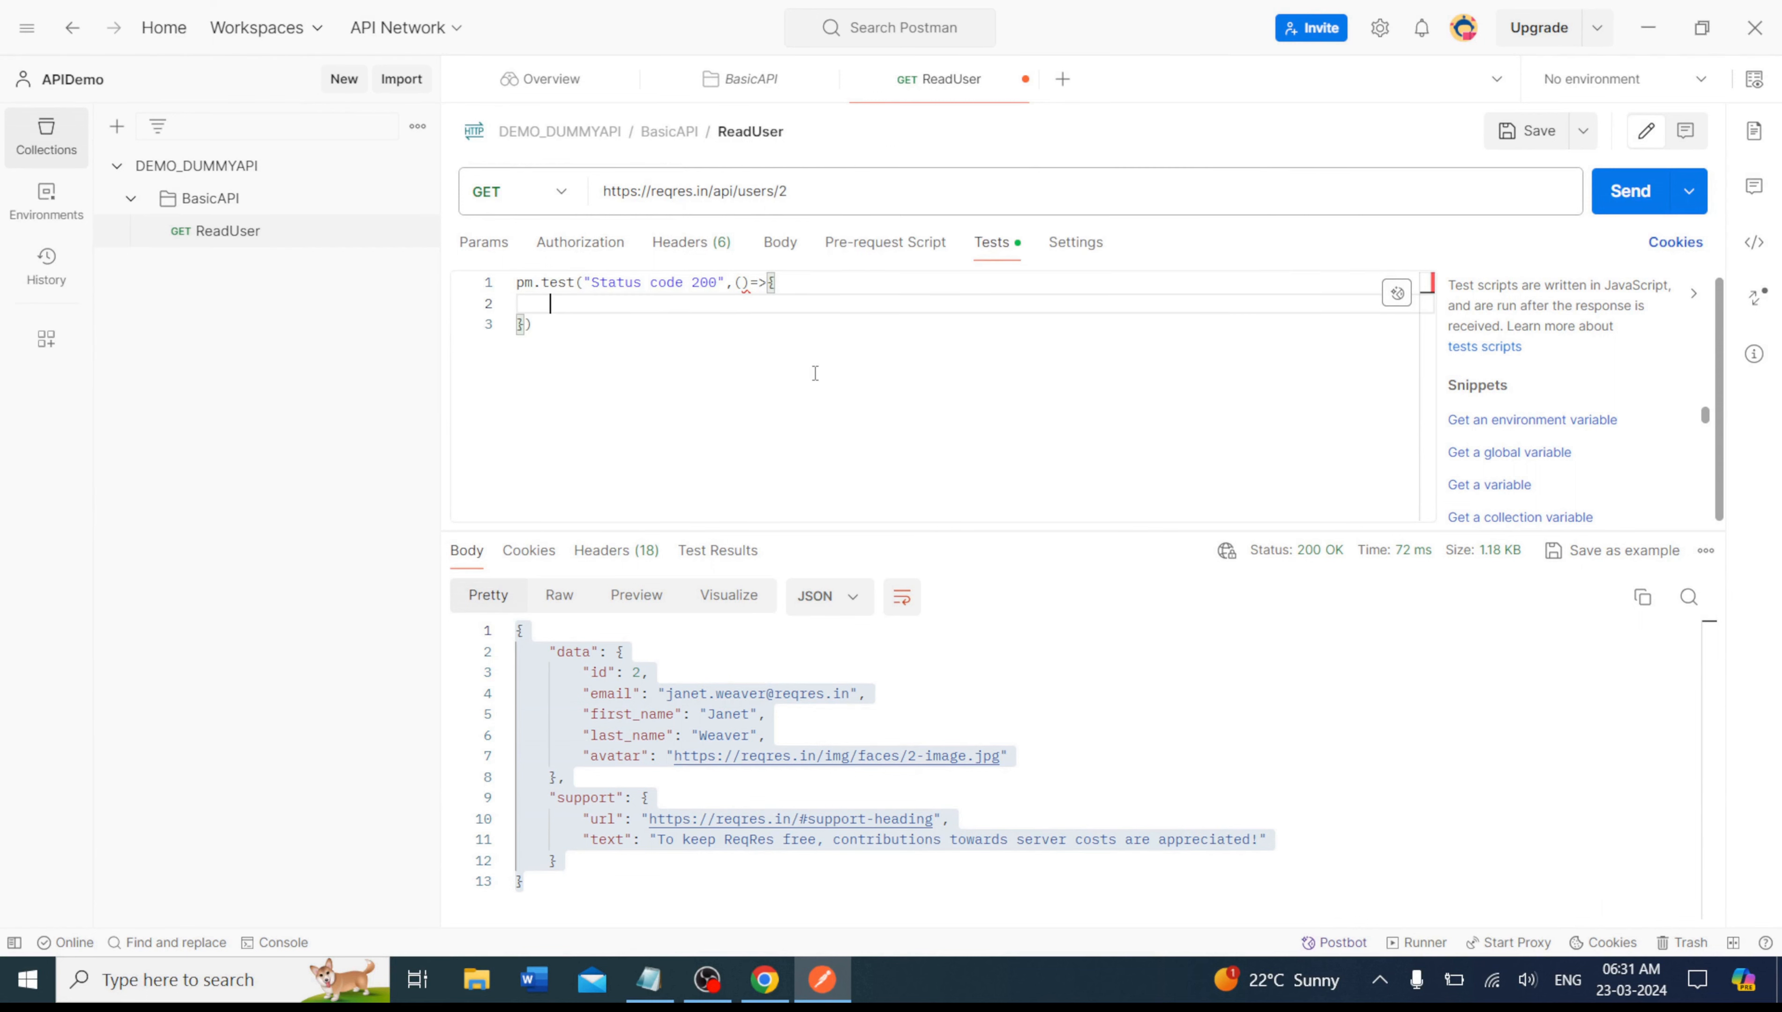
Add the assertion pm.response.to.have.status(200) inside the "Status code 200" test block.
text(pm.re)
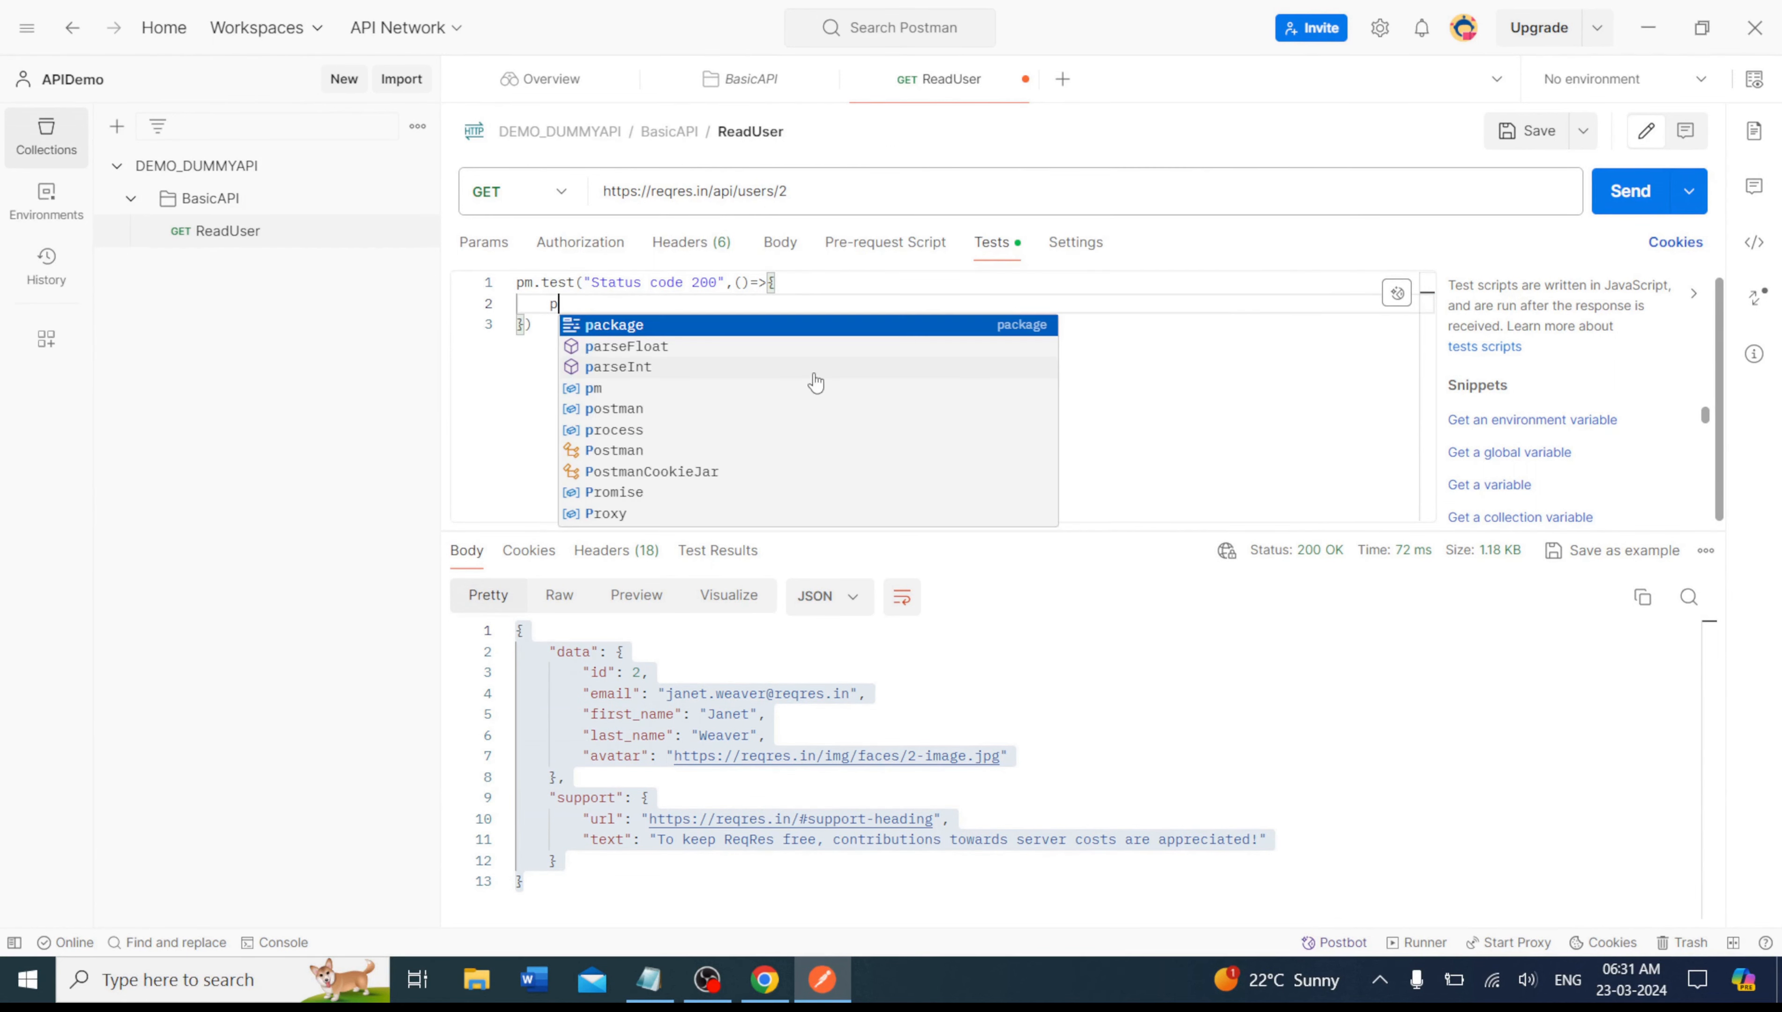
key(Down)
key(Down)
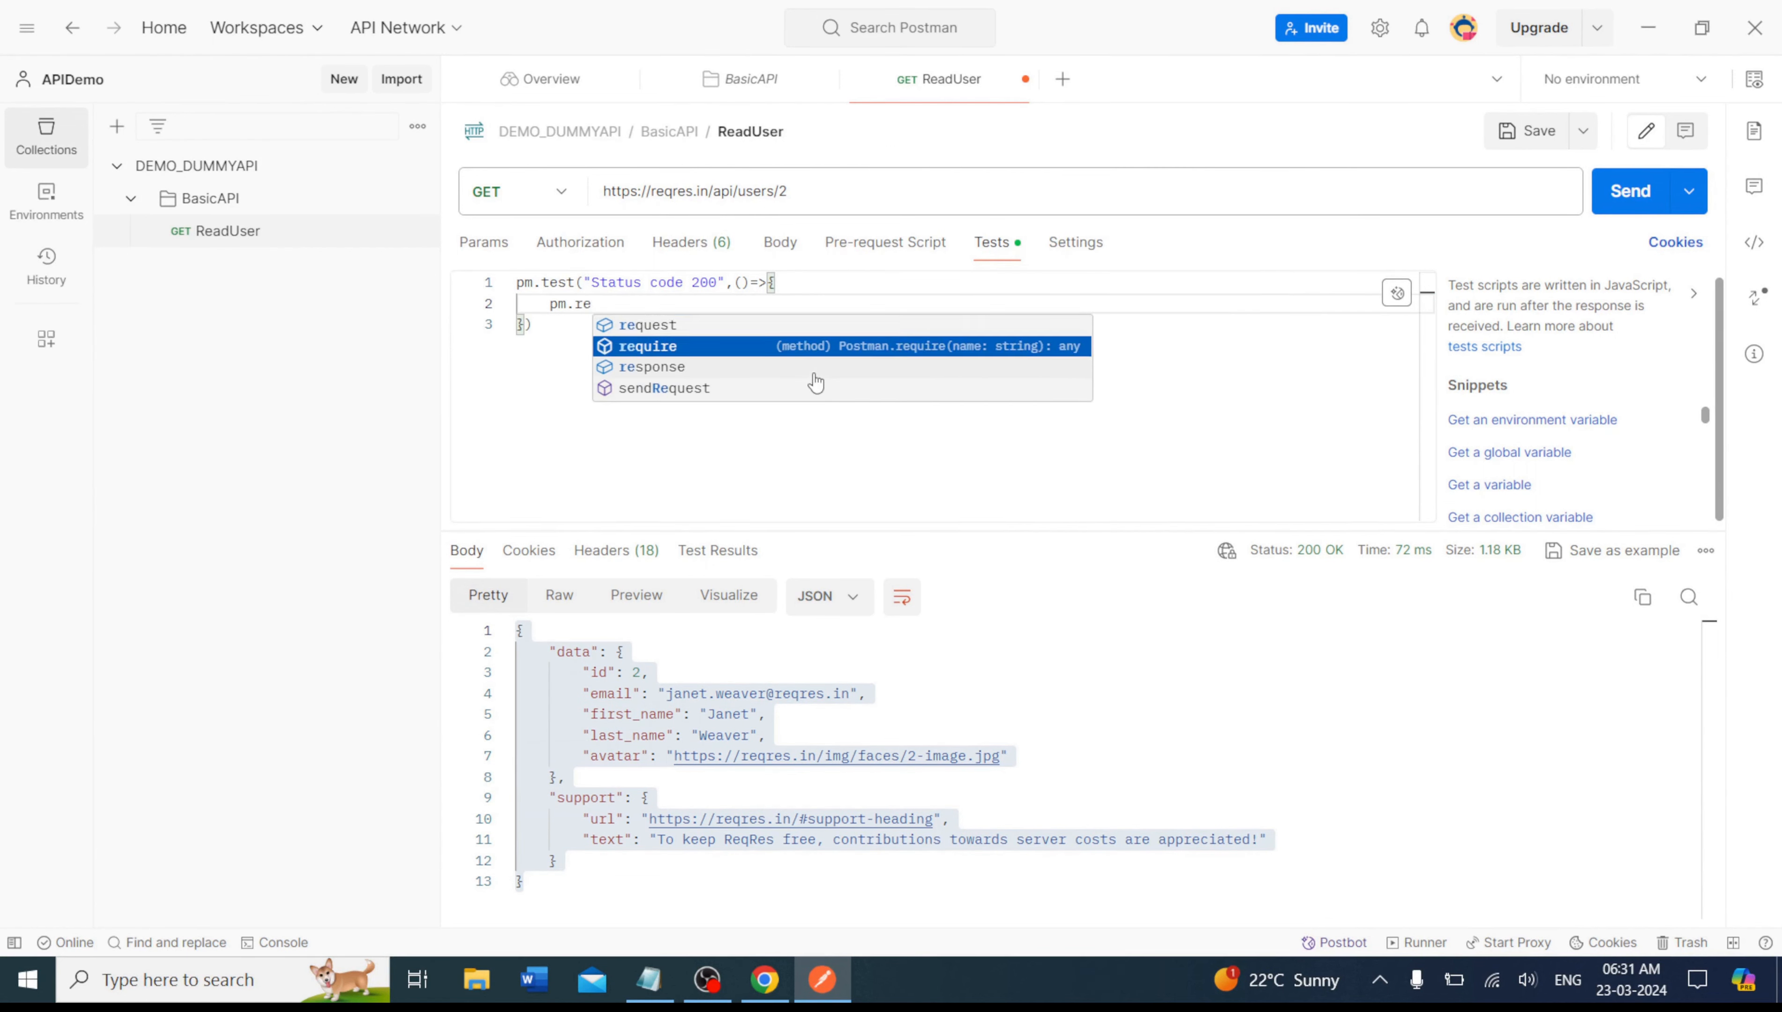
key(Return)
text(.)
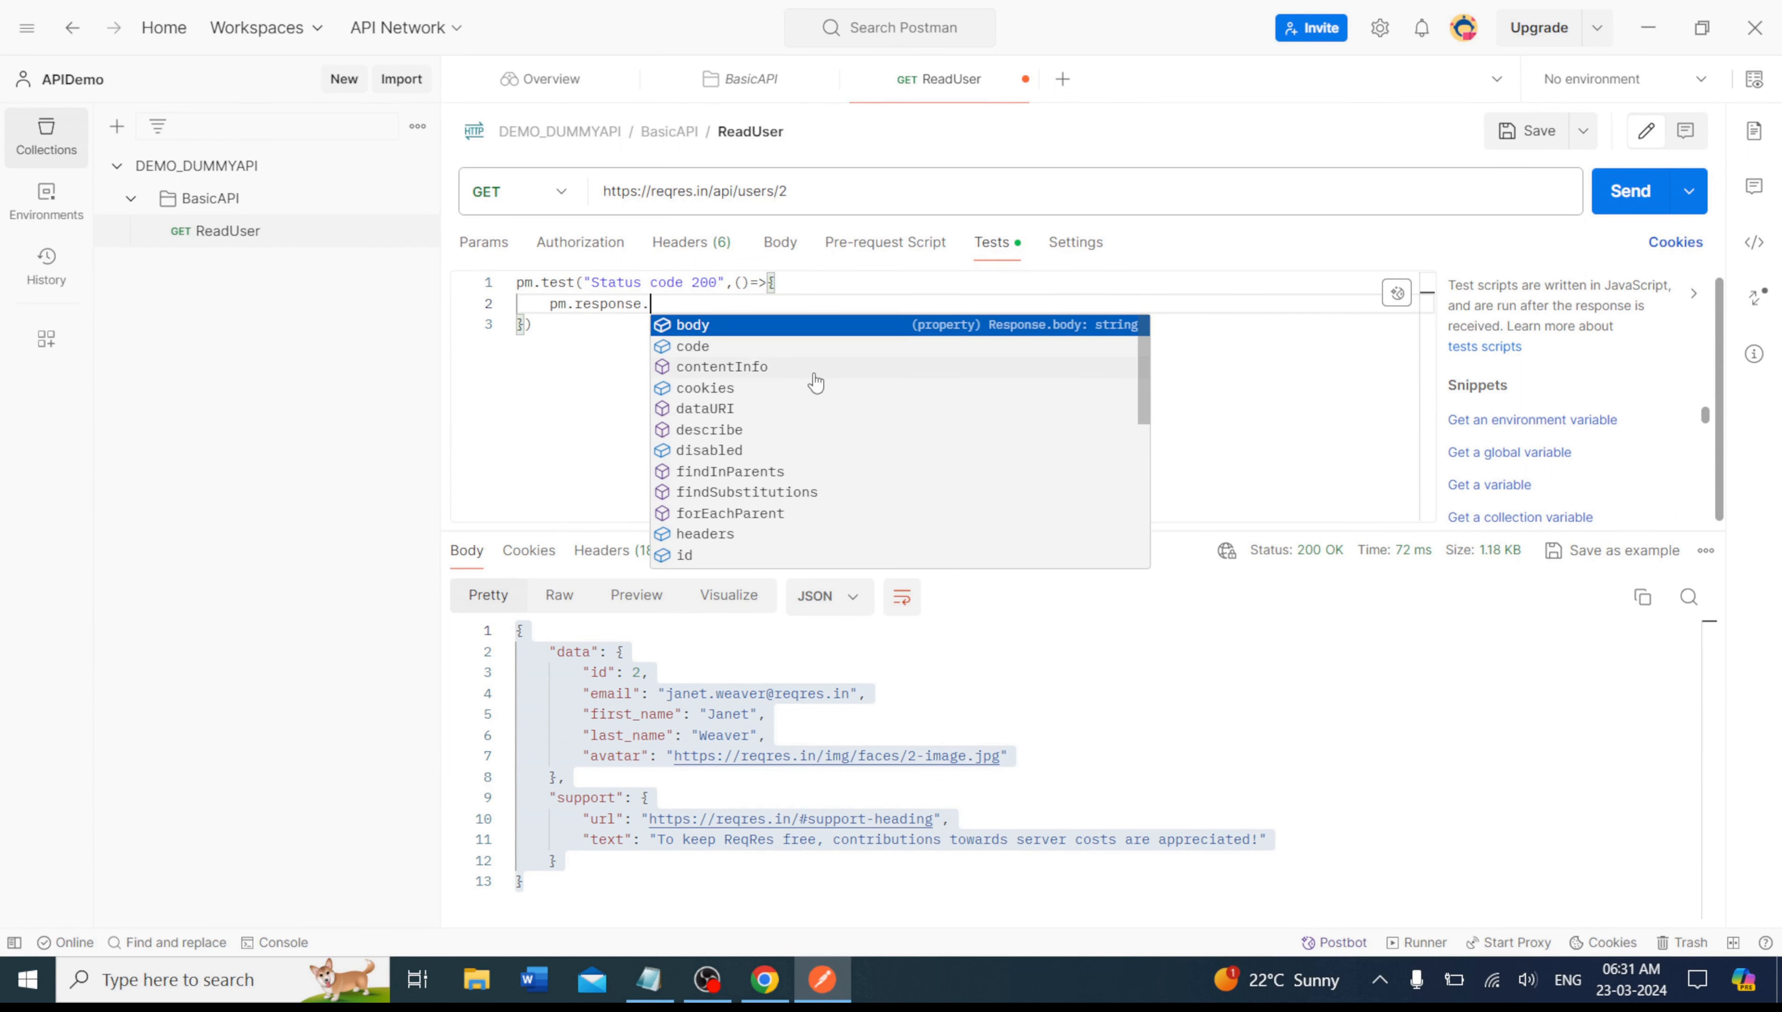
text(to.hav)
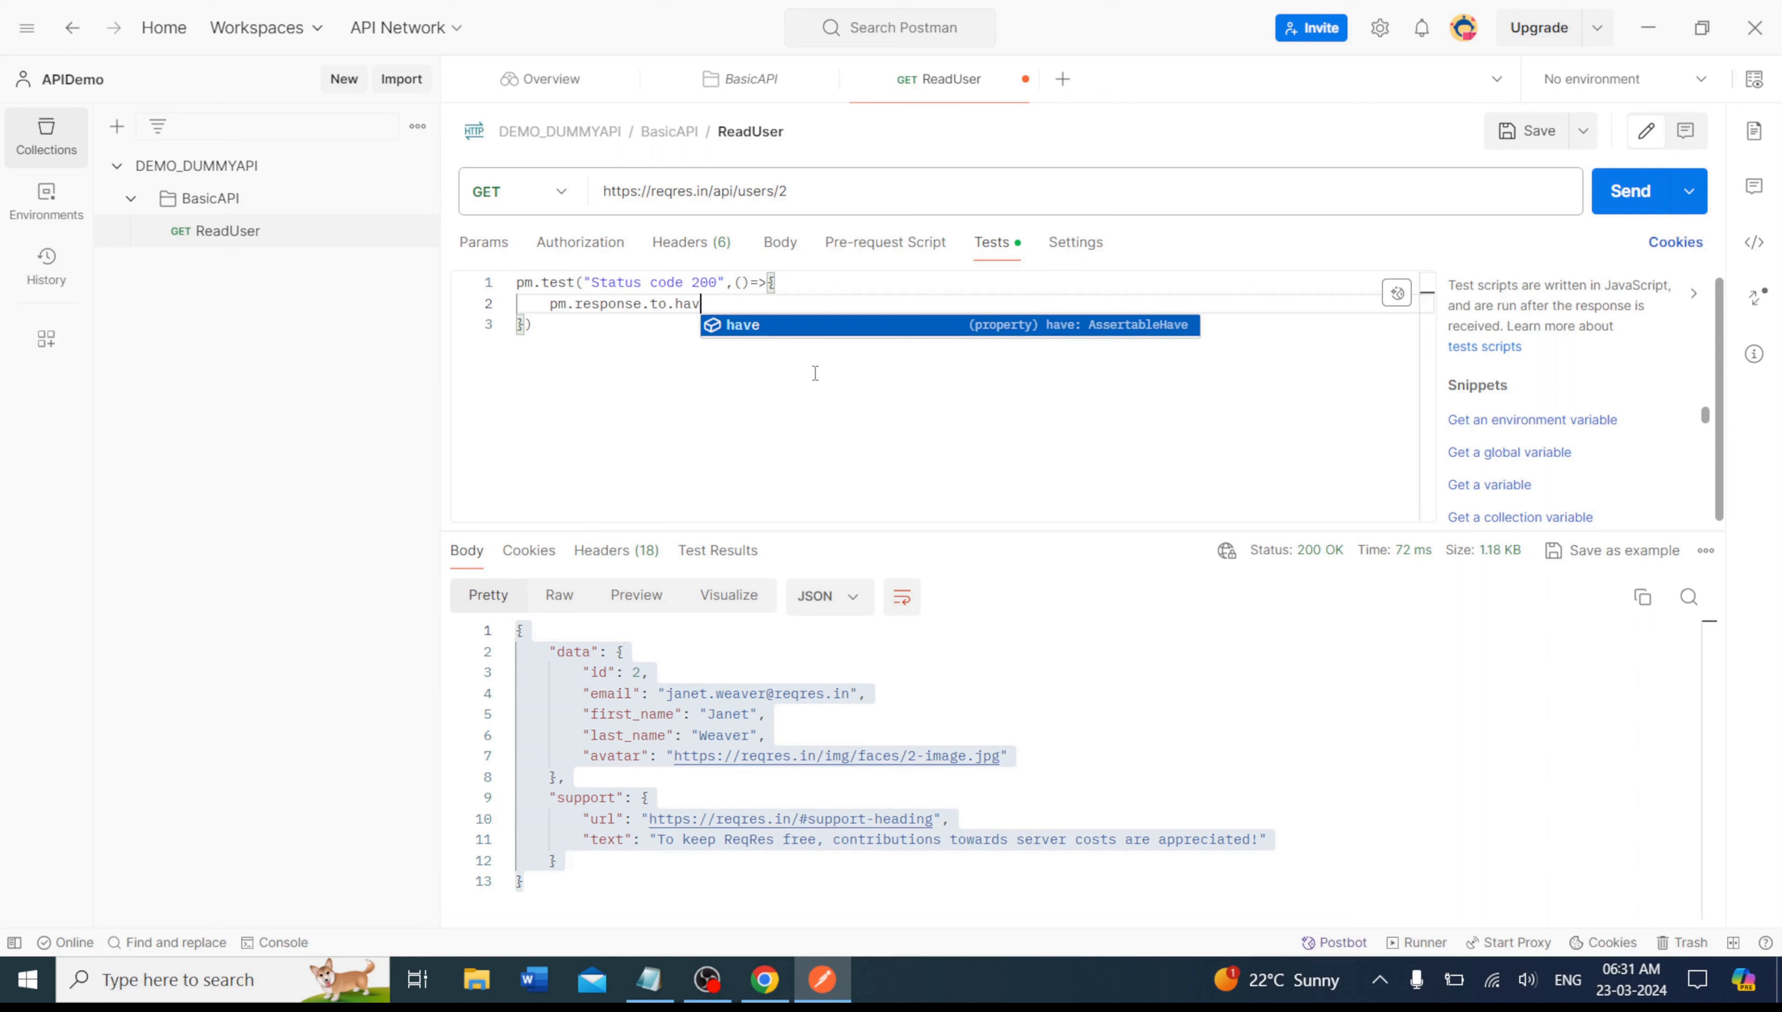
key(Return)
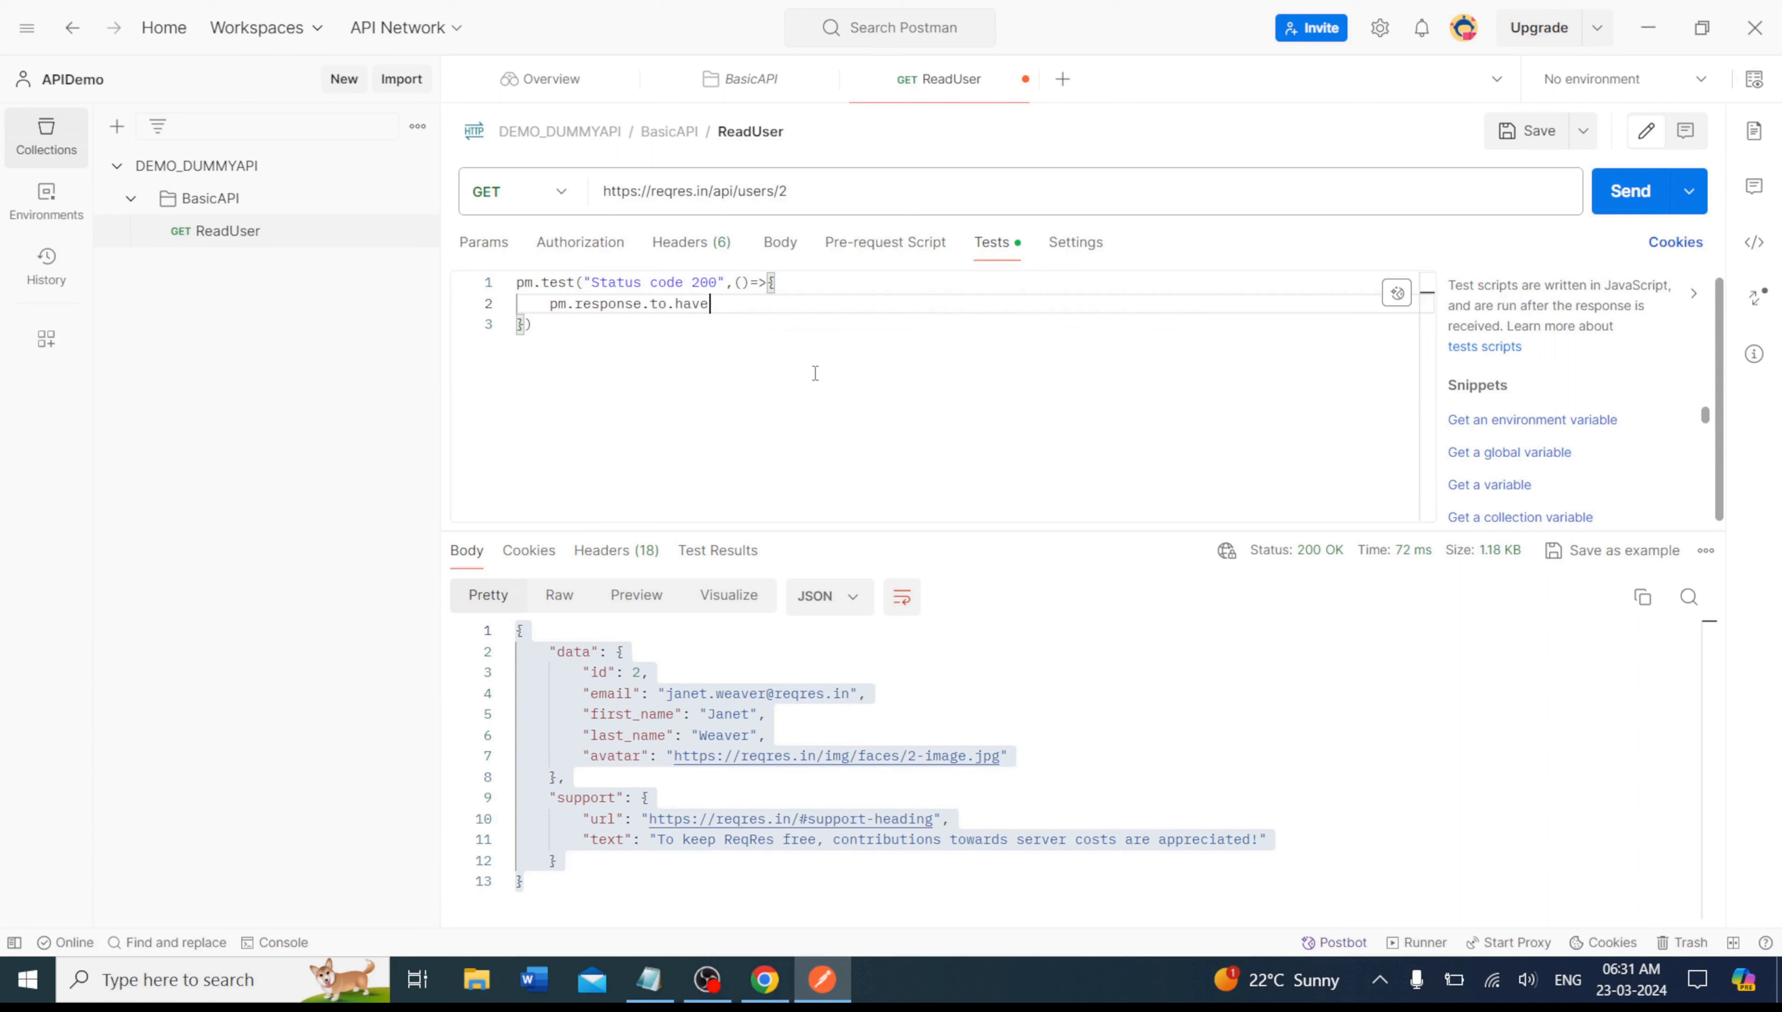
text(.st)
key(Return)
text(()
text(200))
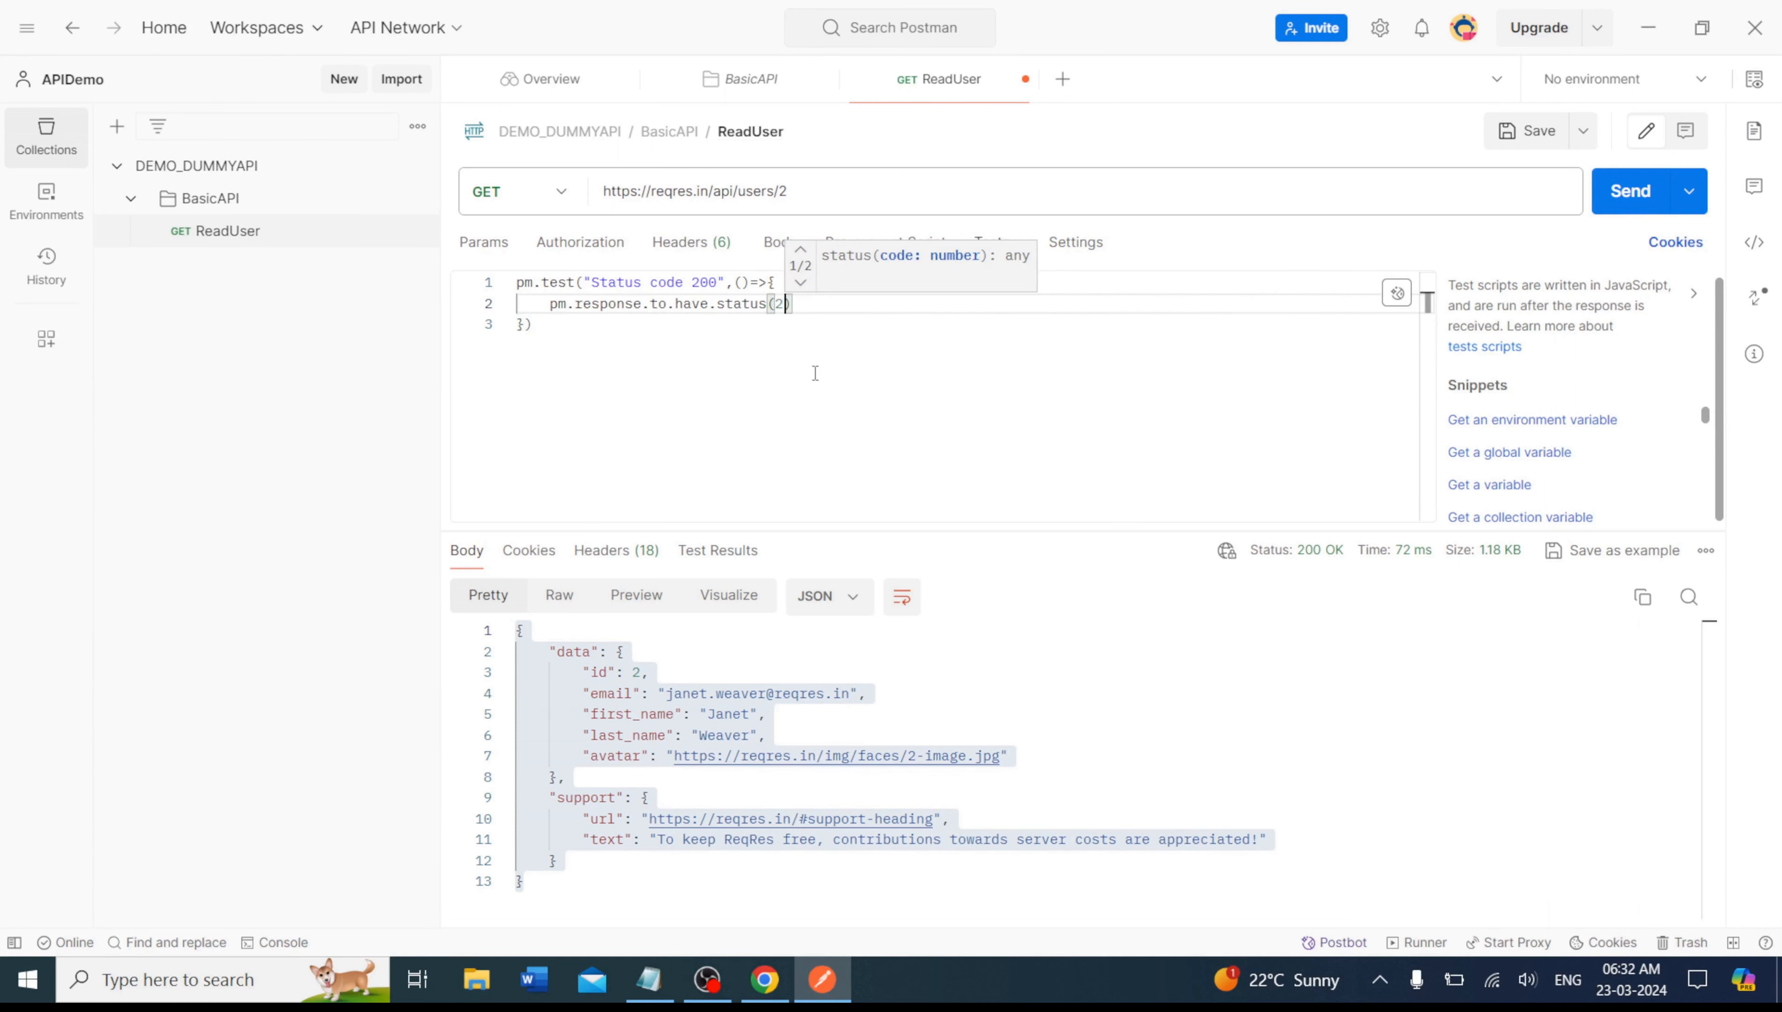
Finish the status(200) assertion with a semicolon and save the ReadUser request.
text(;)
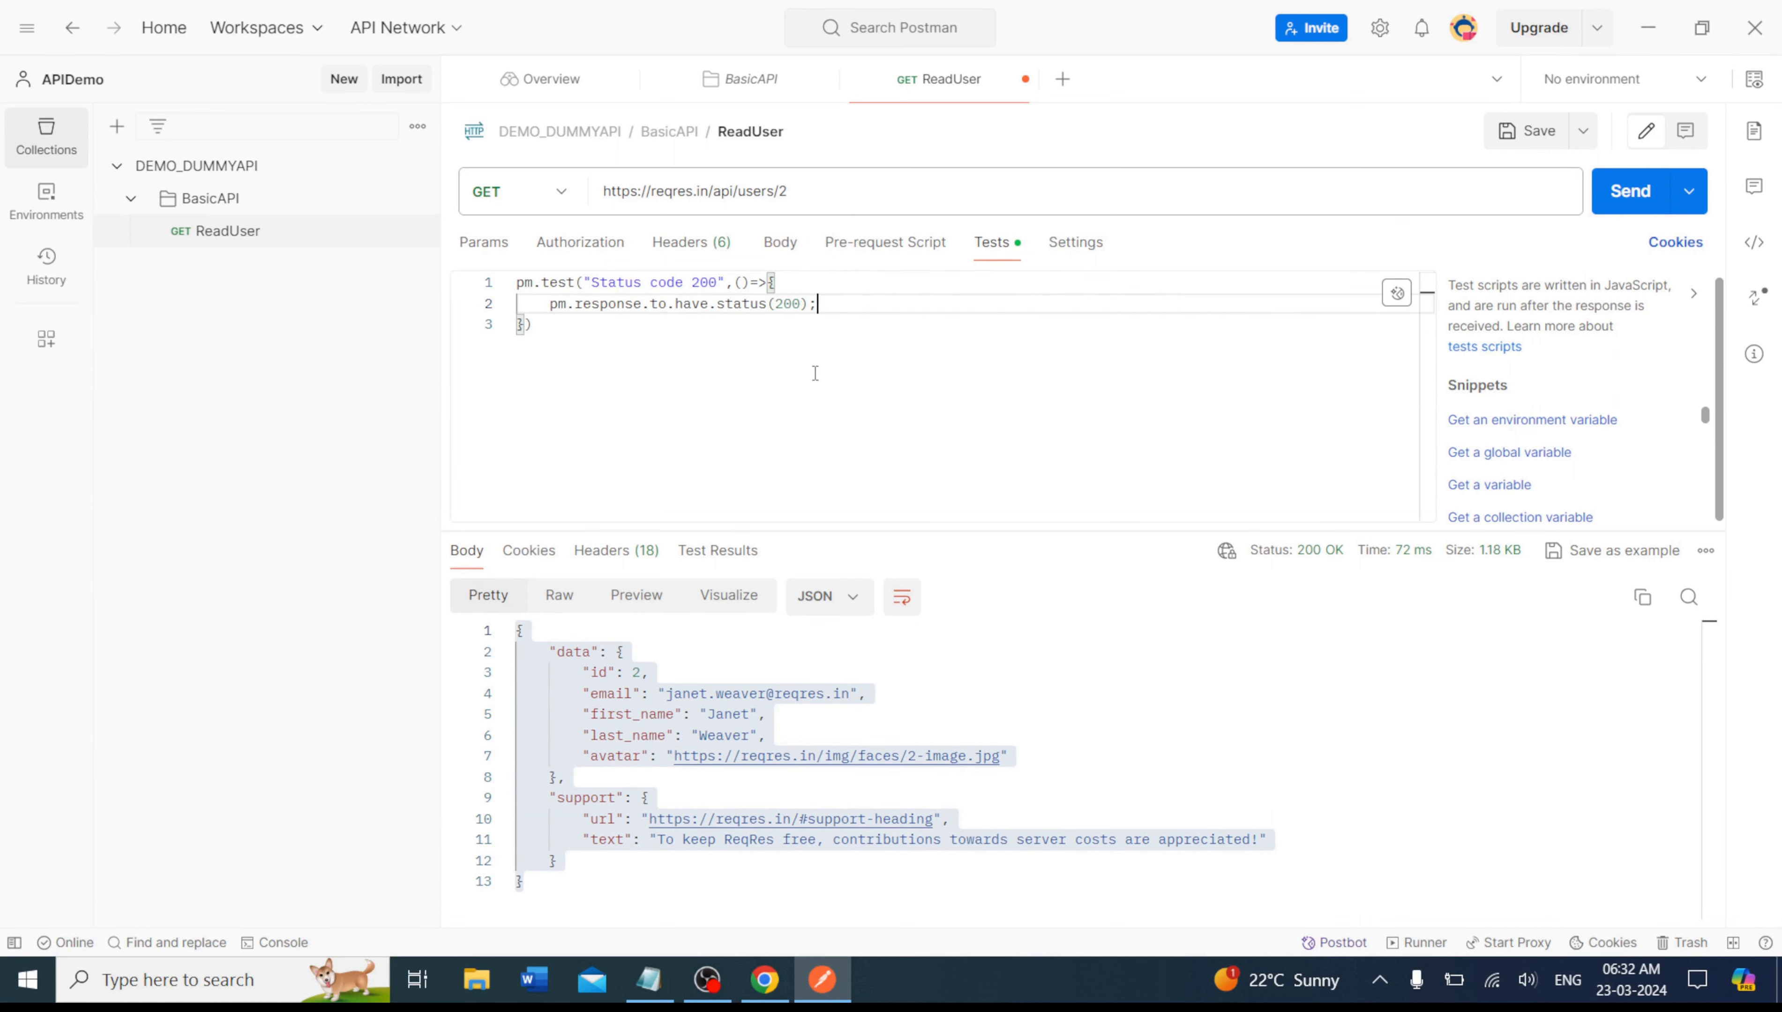
click(1053, 420)
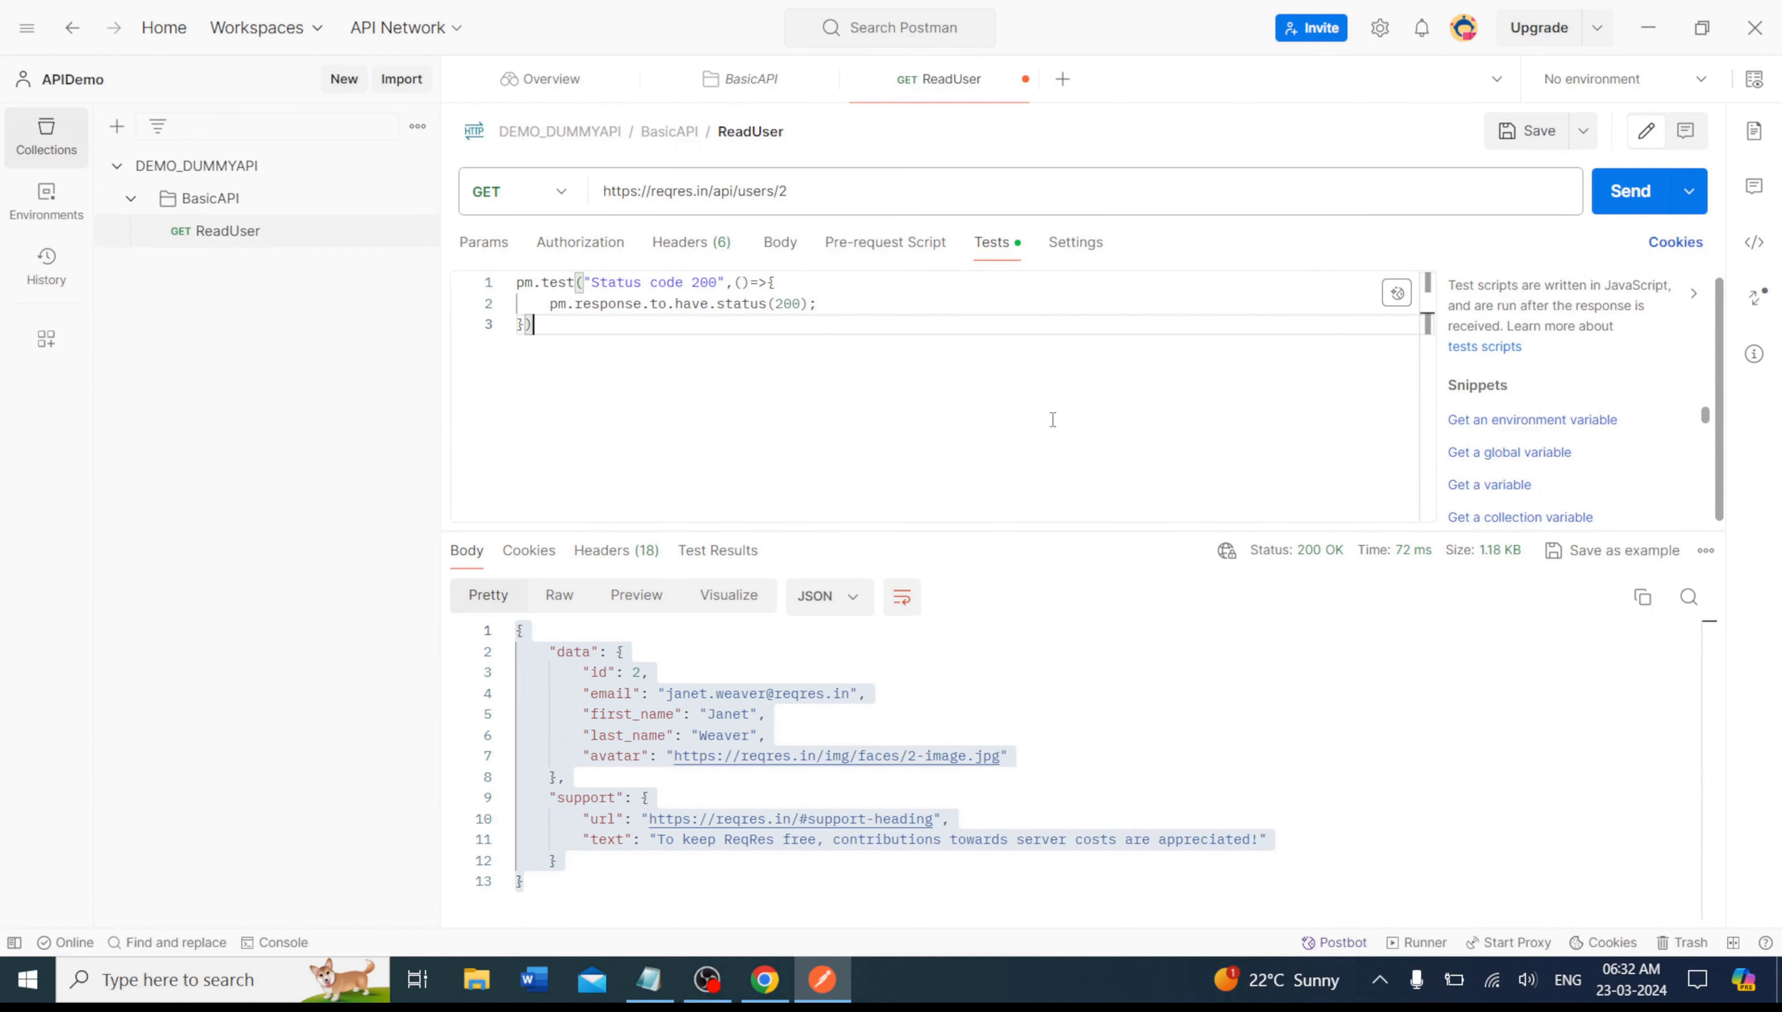
key(ctrl+s)
Send the ReadUser request, check its test results, and return to the response body.
click(1634, 194)
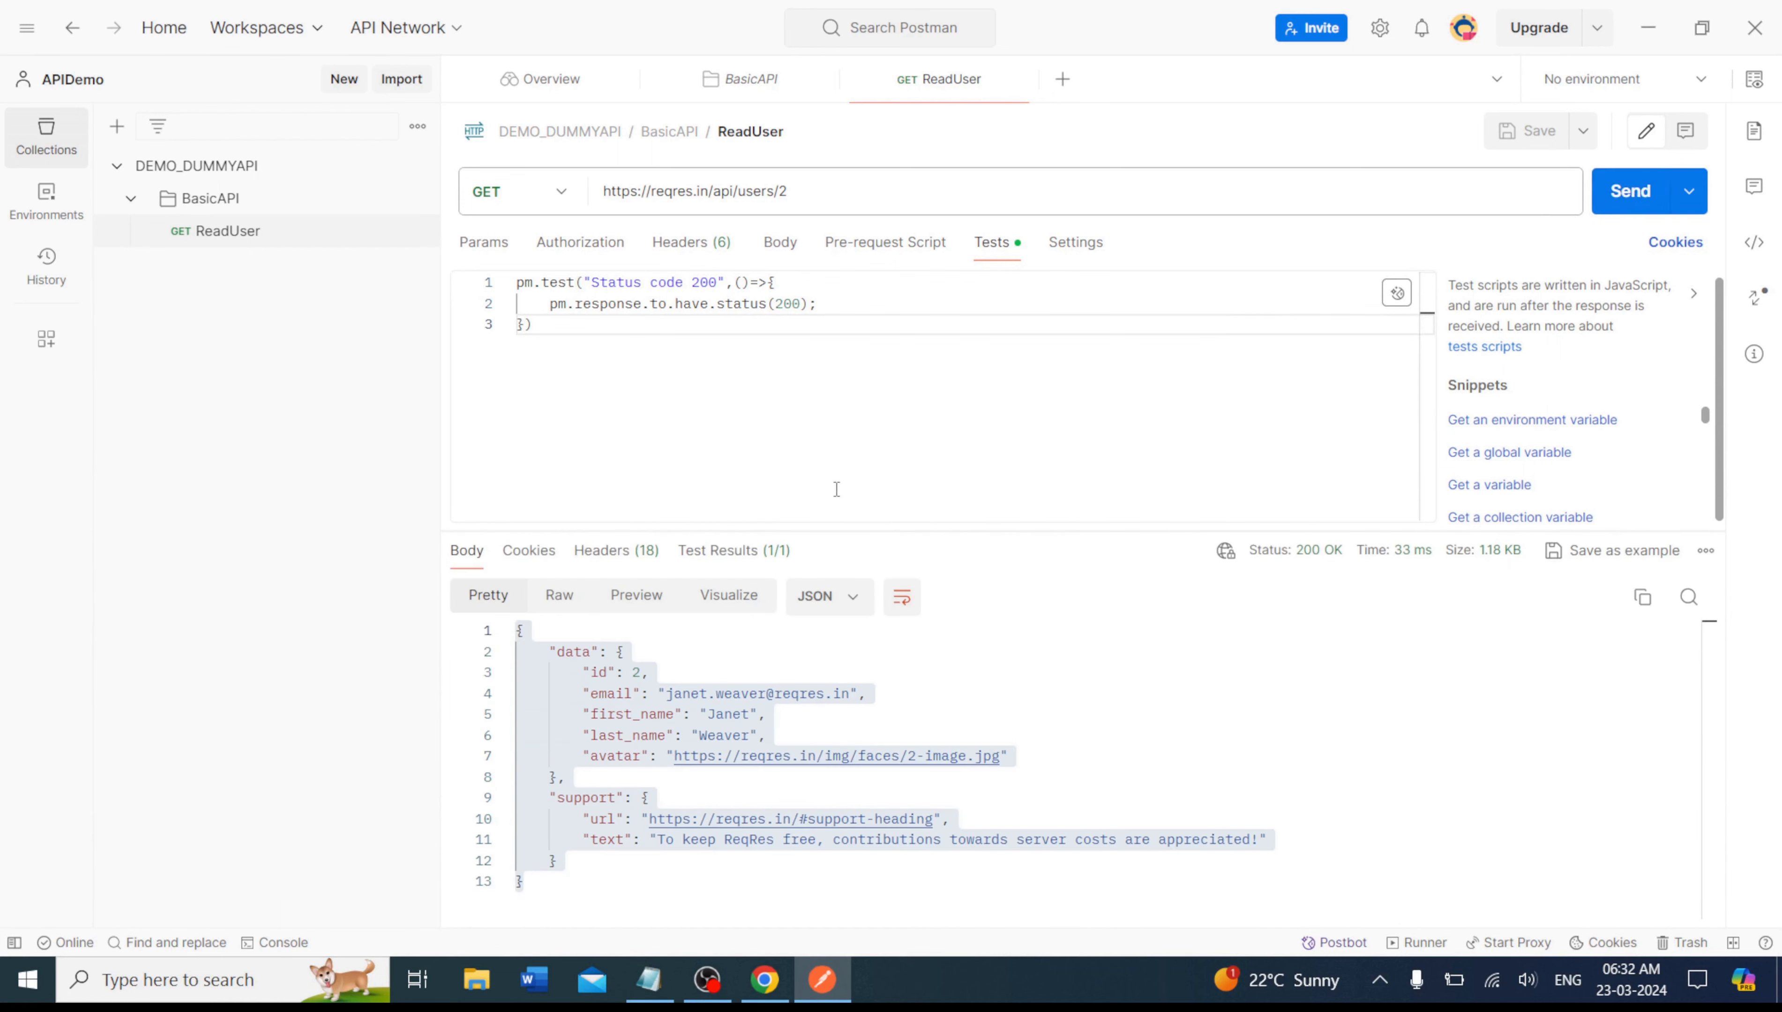
click(727, 560)
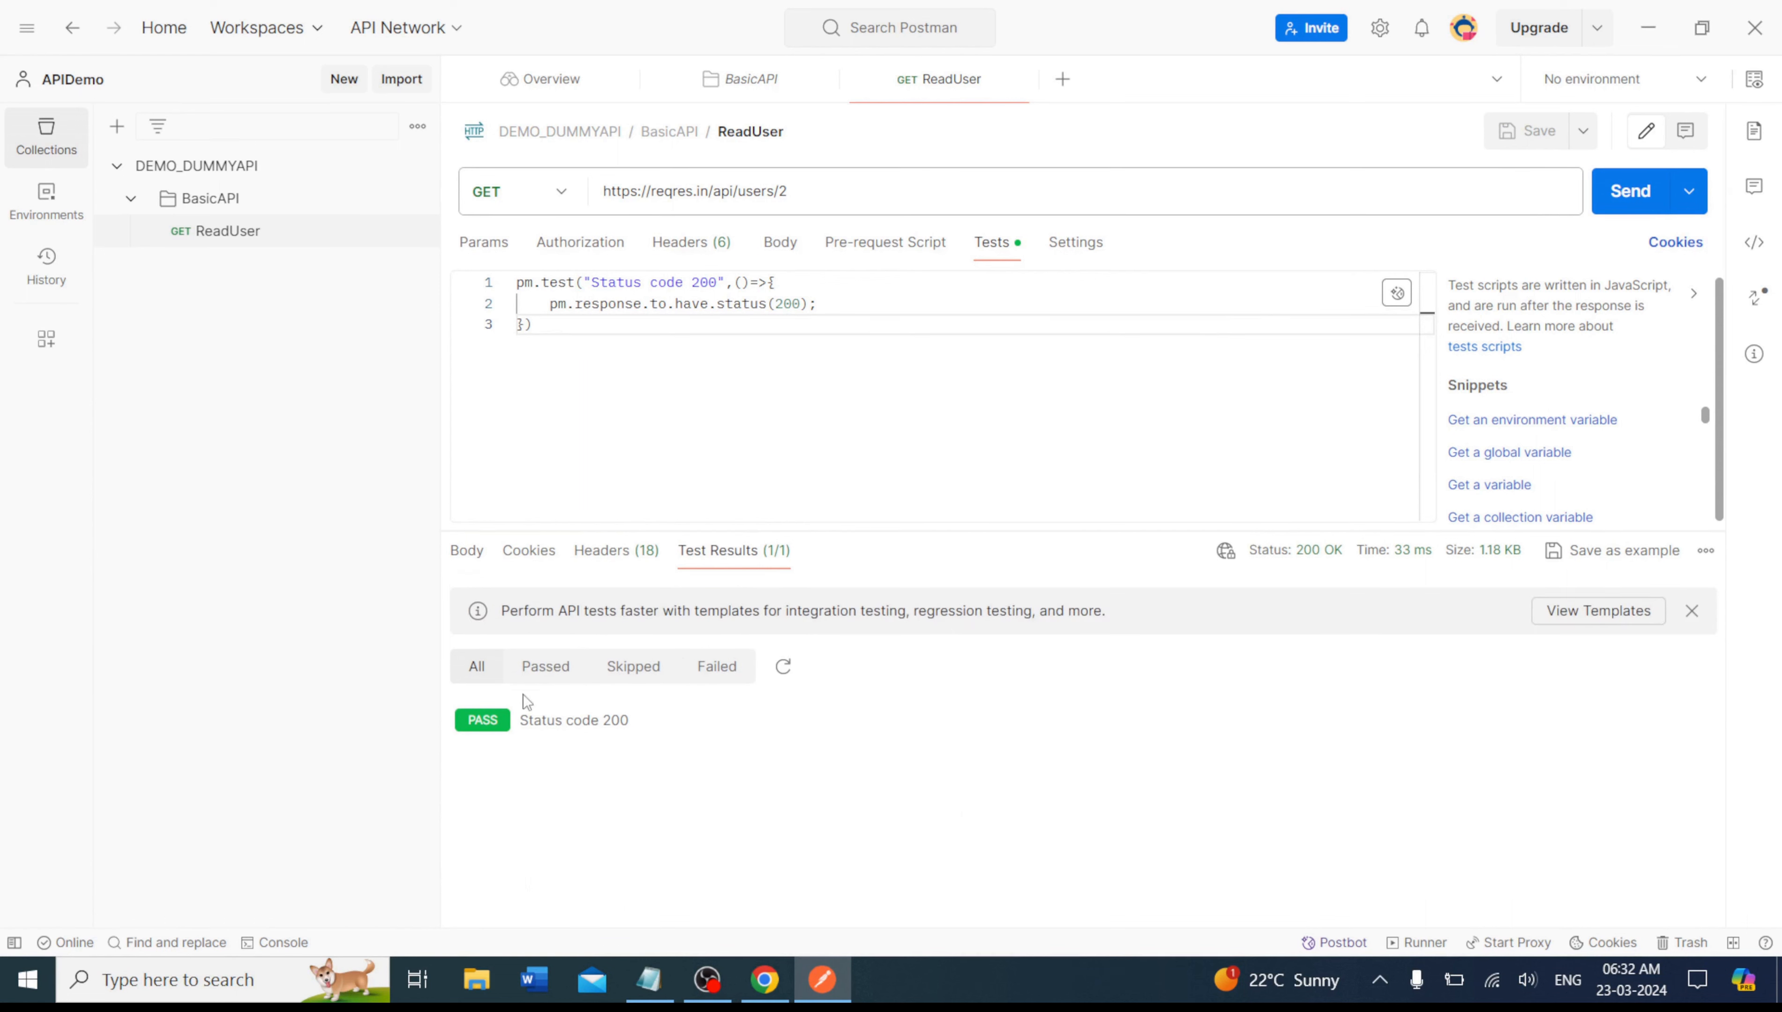
click(467, 552)
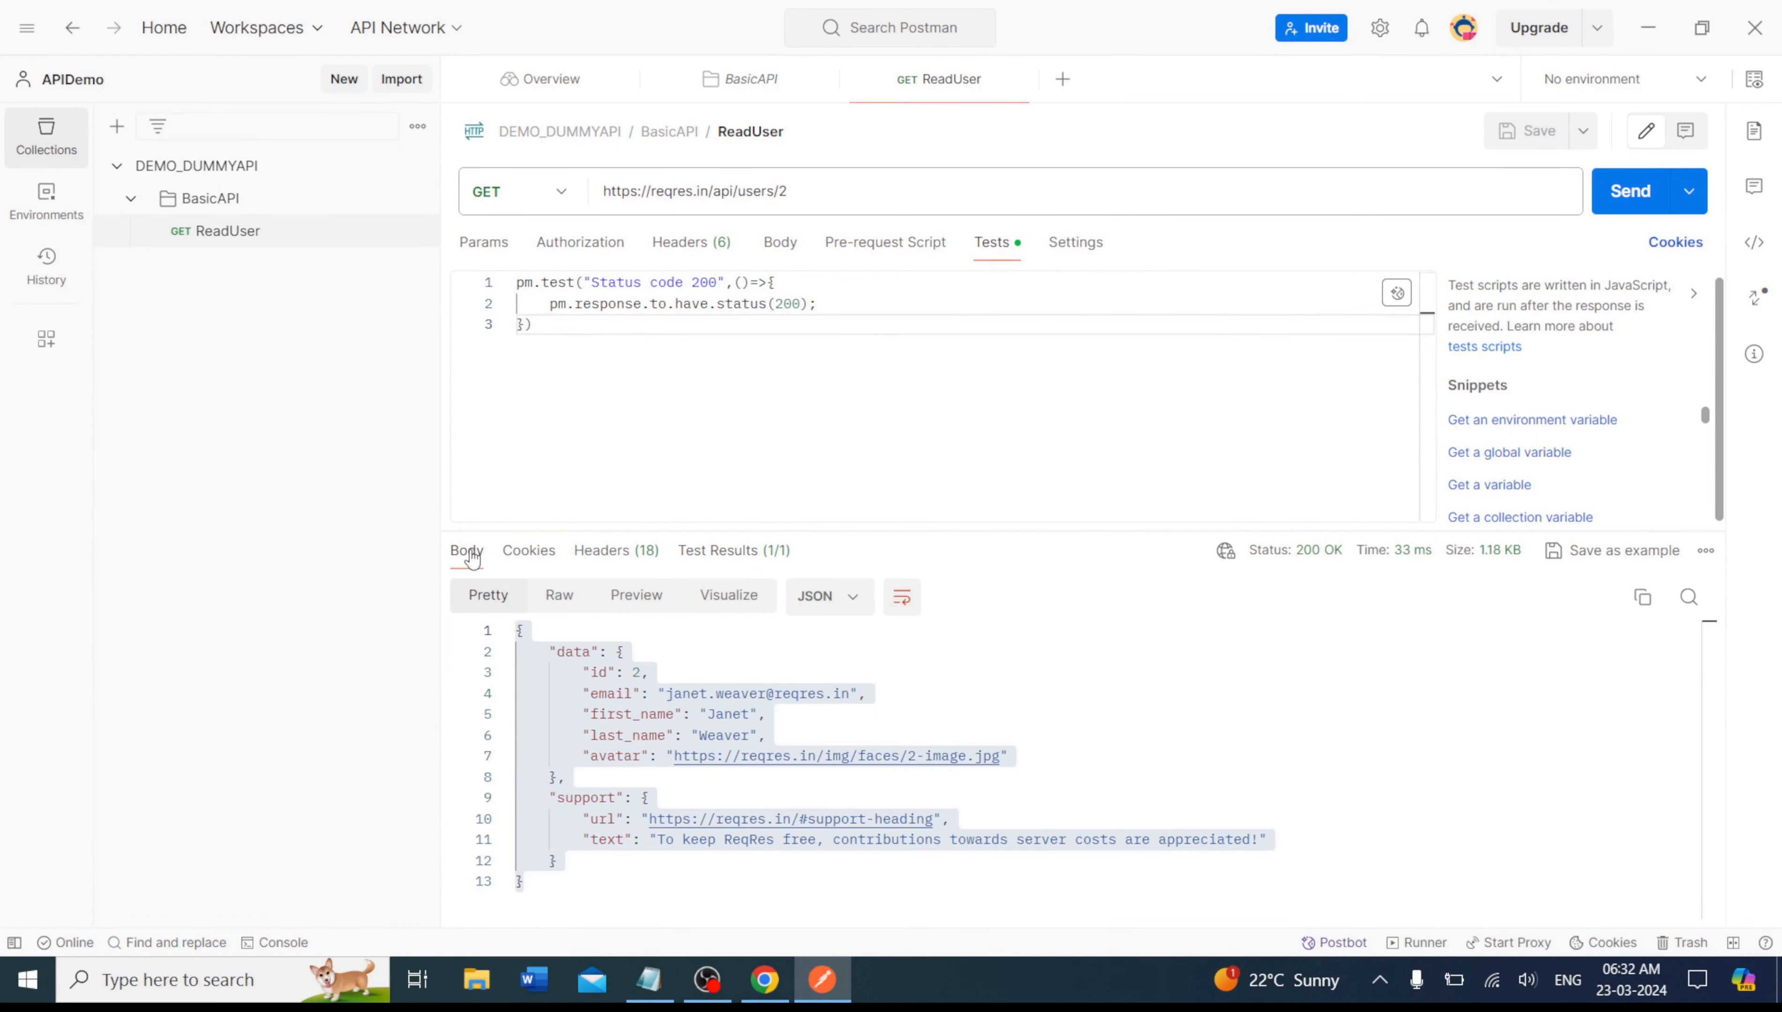
Try out the "Status code: Code is 200" snippet below the ReadUser test, remove it again, and save the request.
click(594, 331)
key(Return)
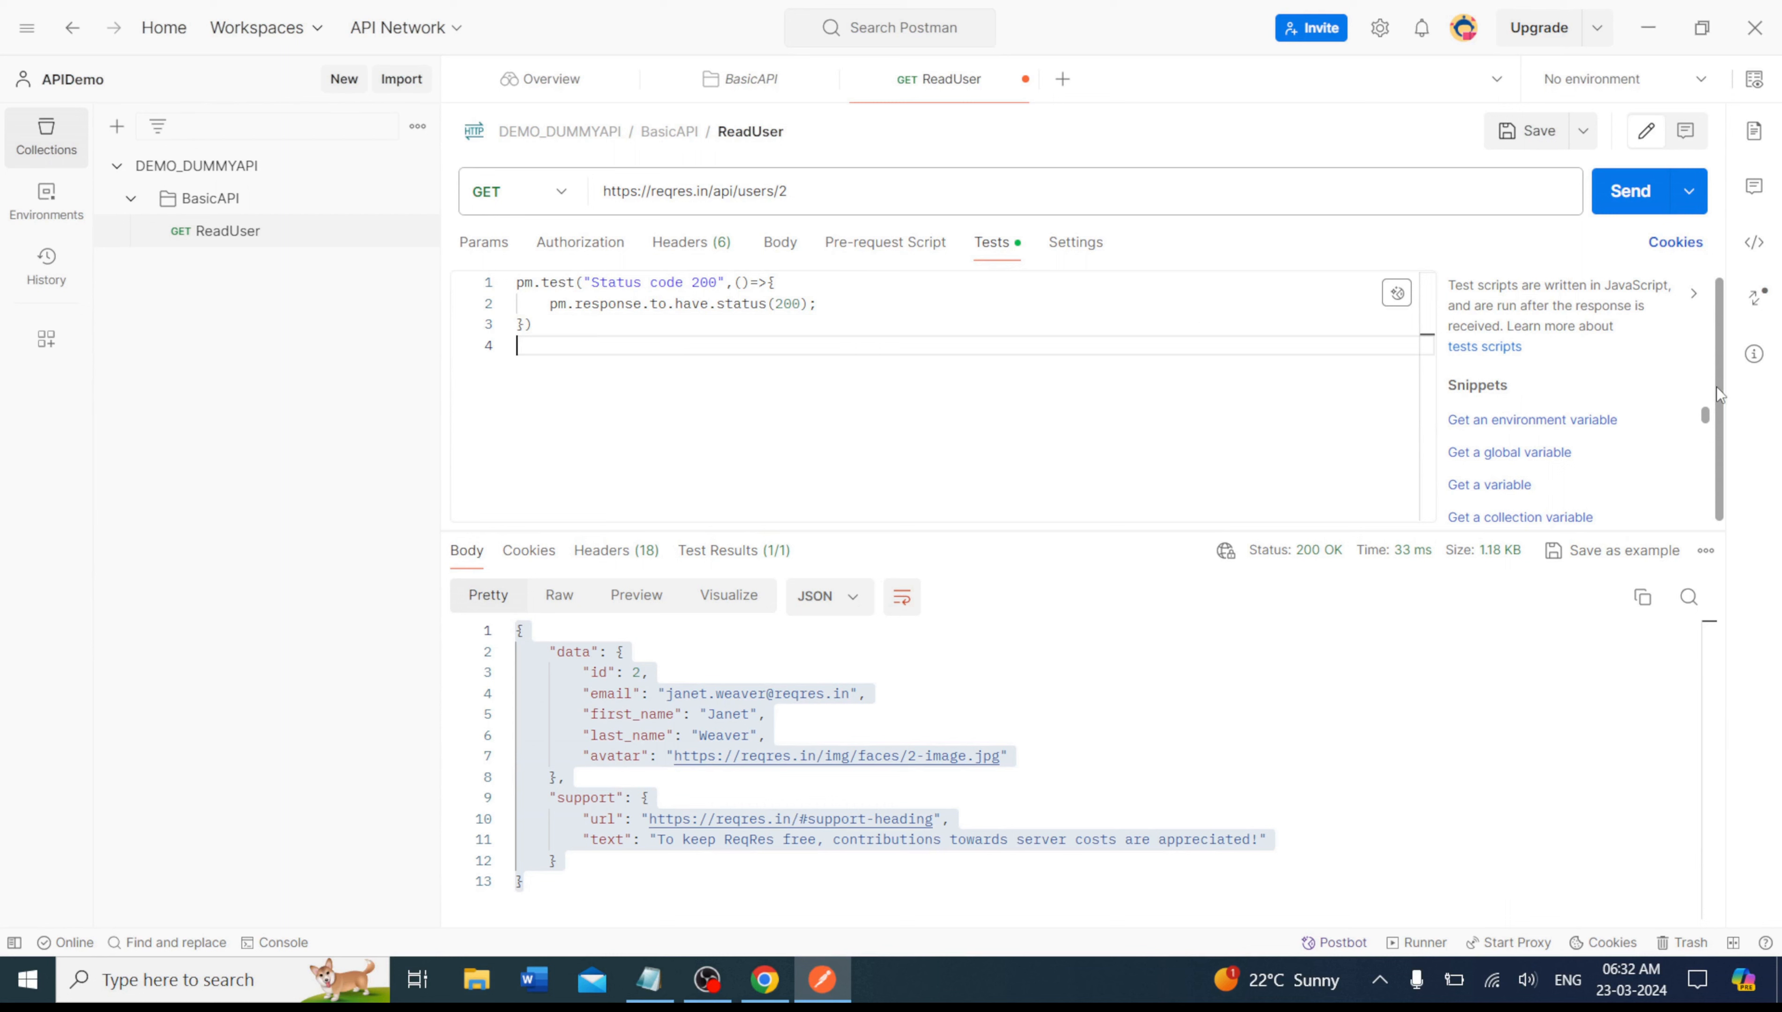
drag(1717, 388, 1717, 469)
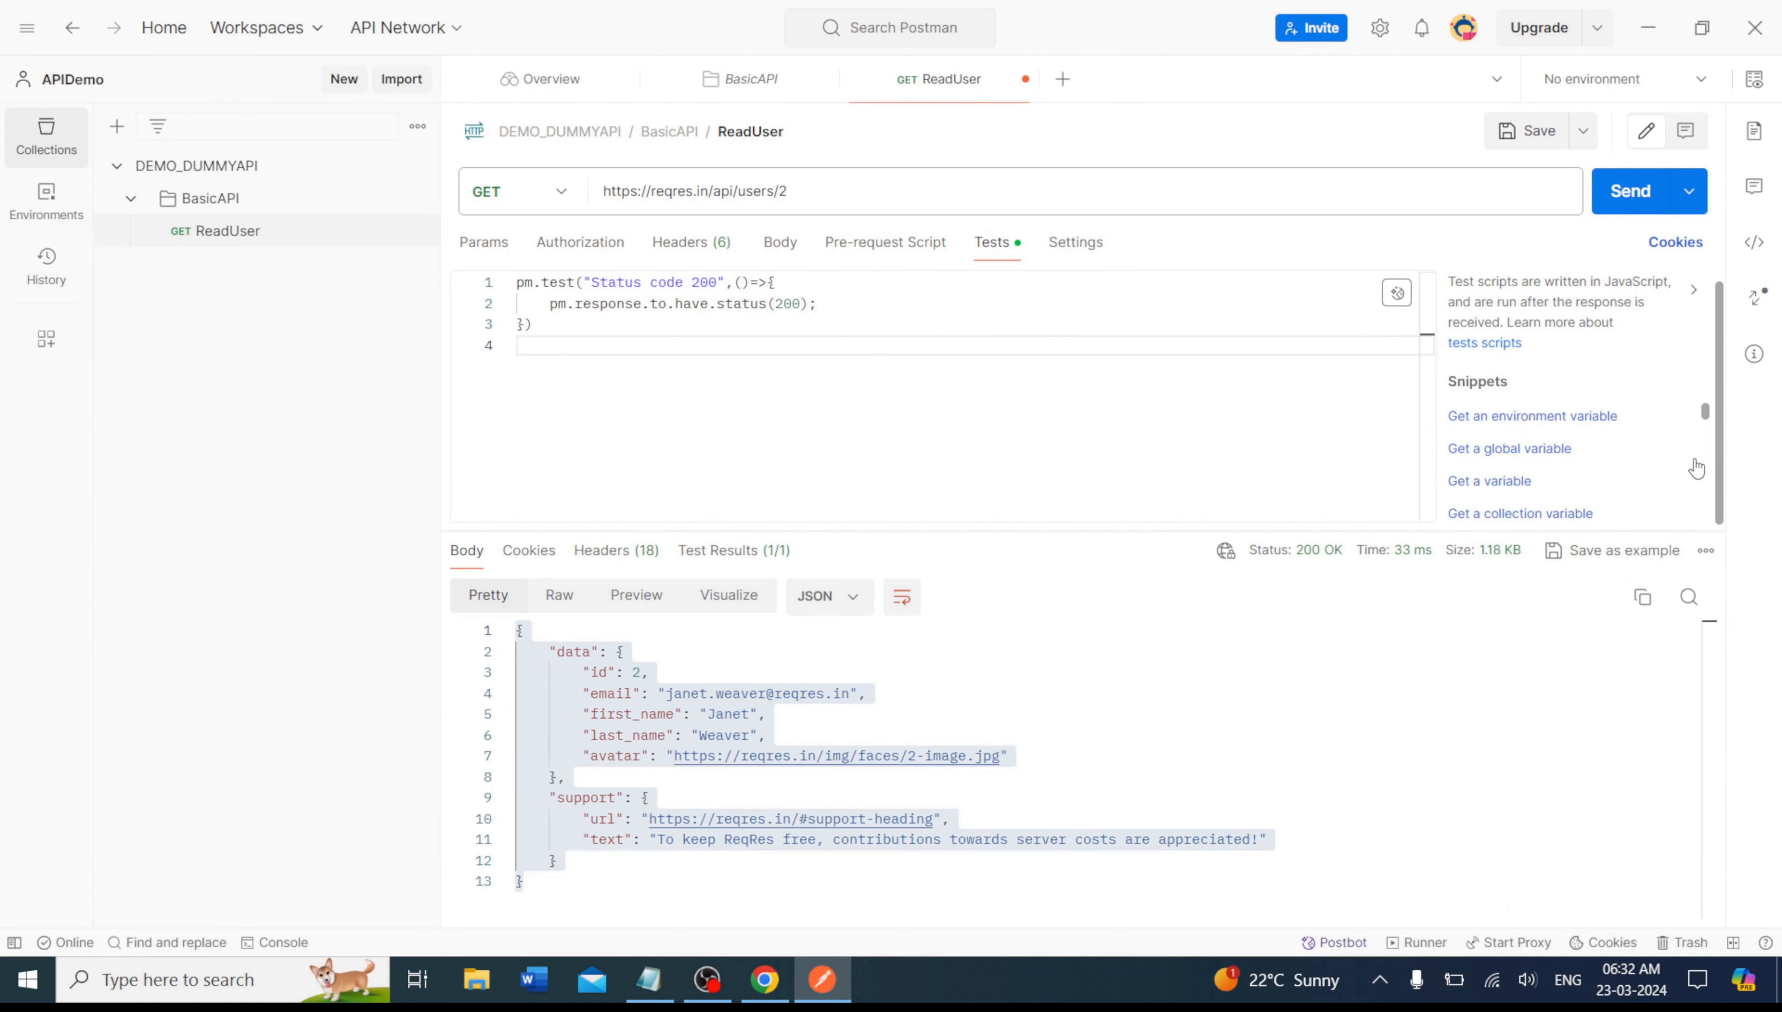
drag(1706, 417, 1706, 472)
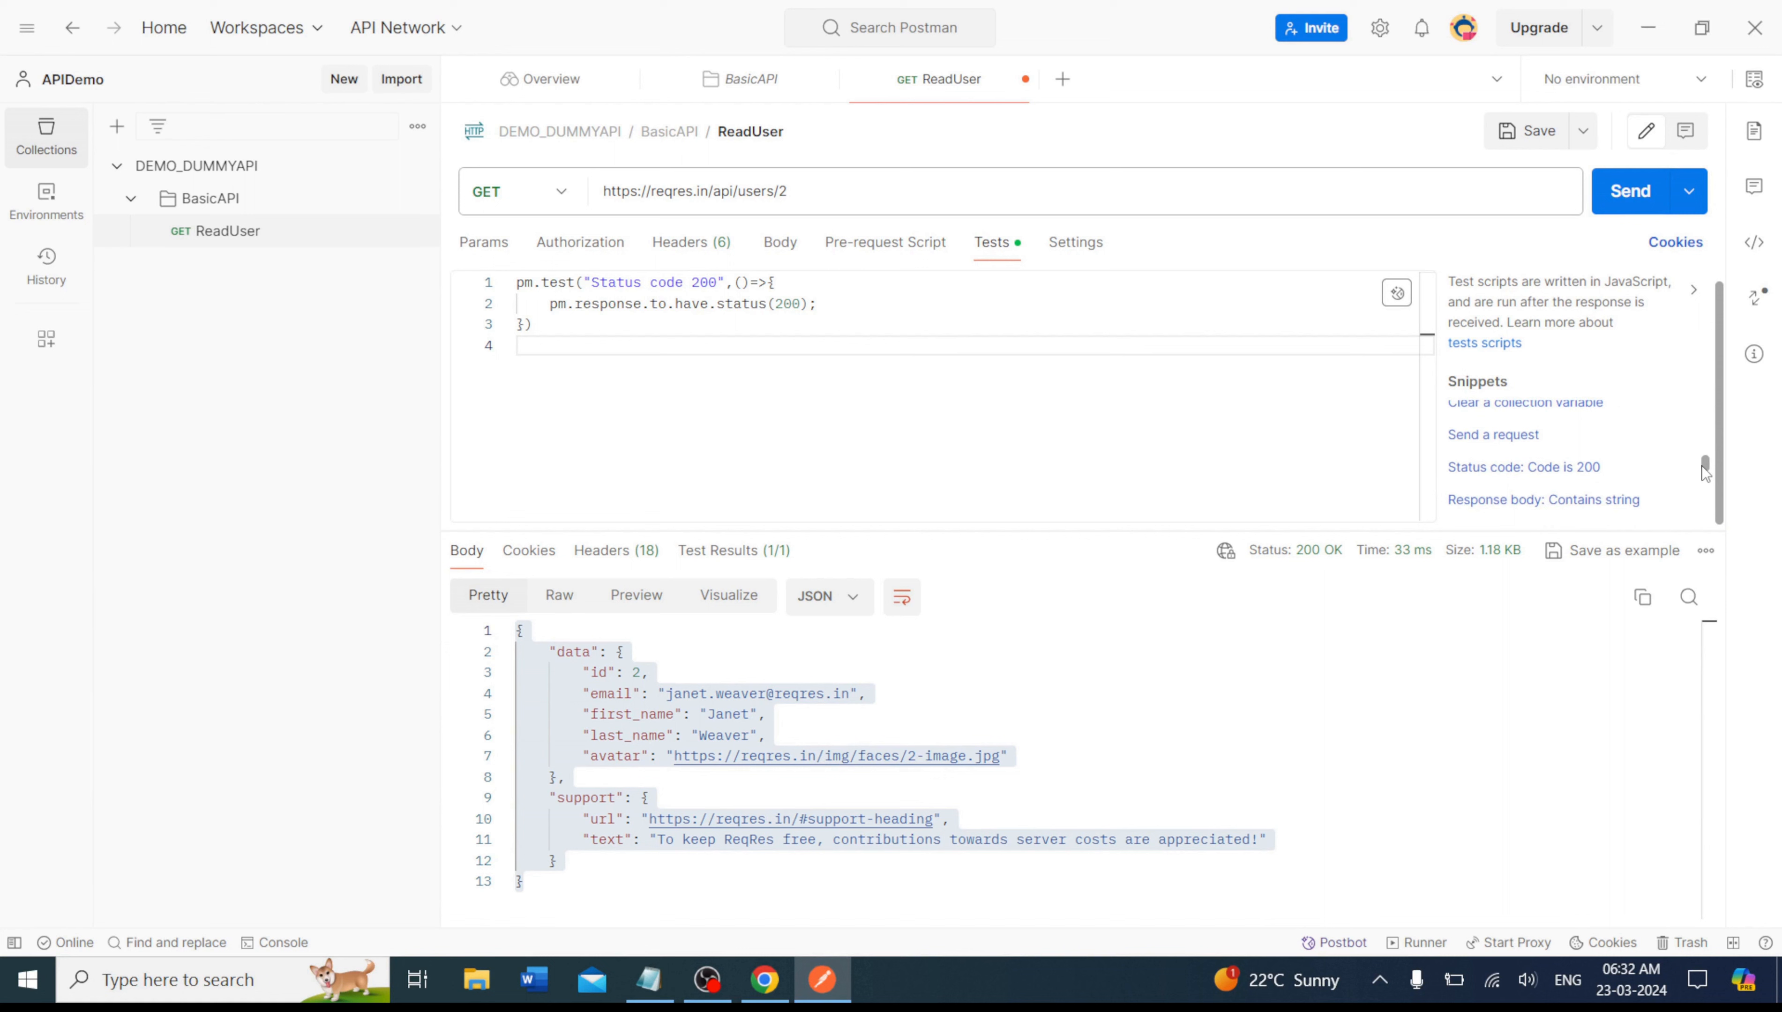
click(1561, 468)
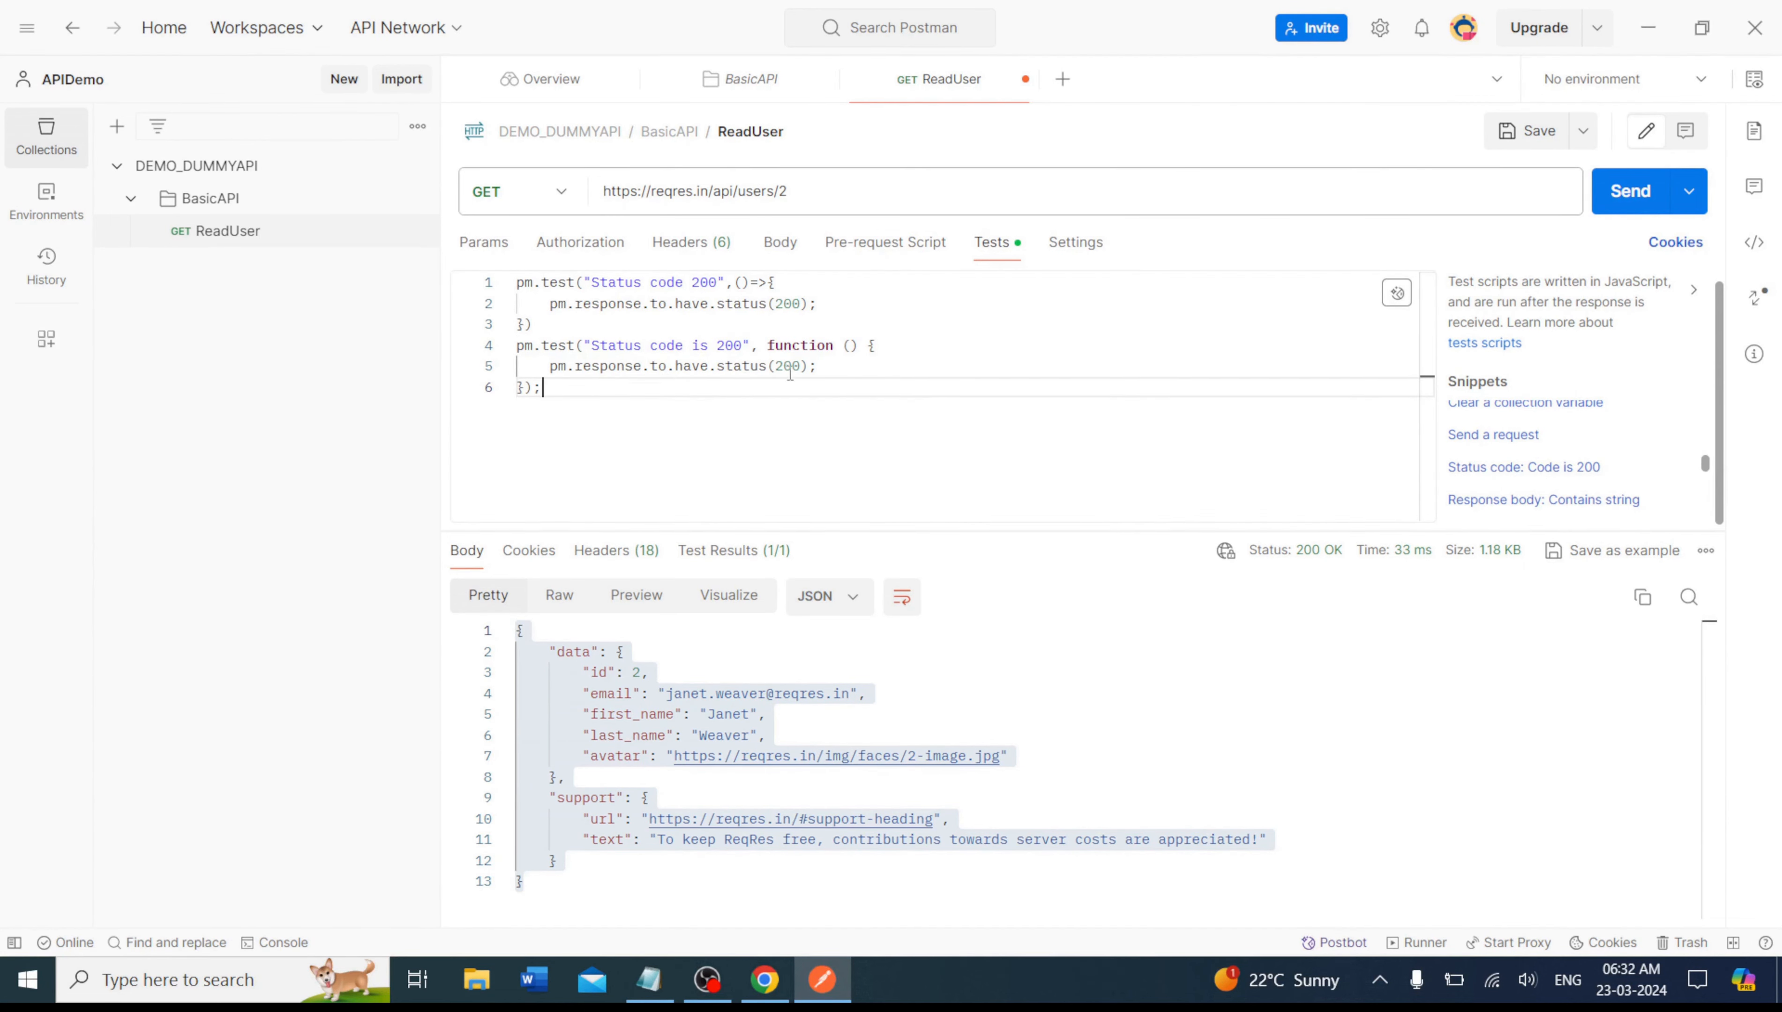
shift+click(509, 350)
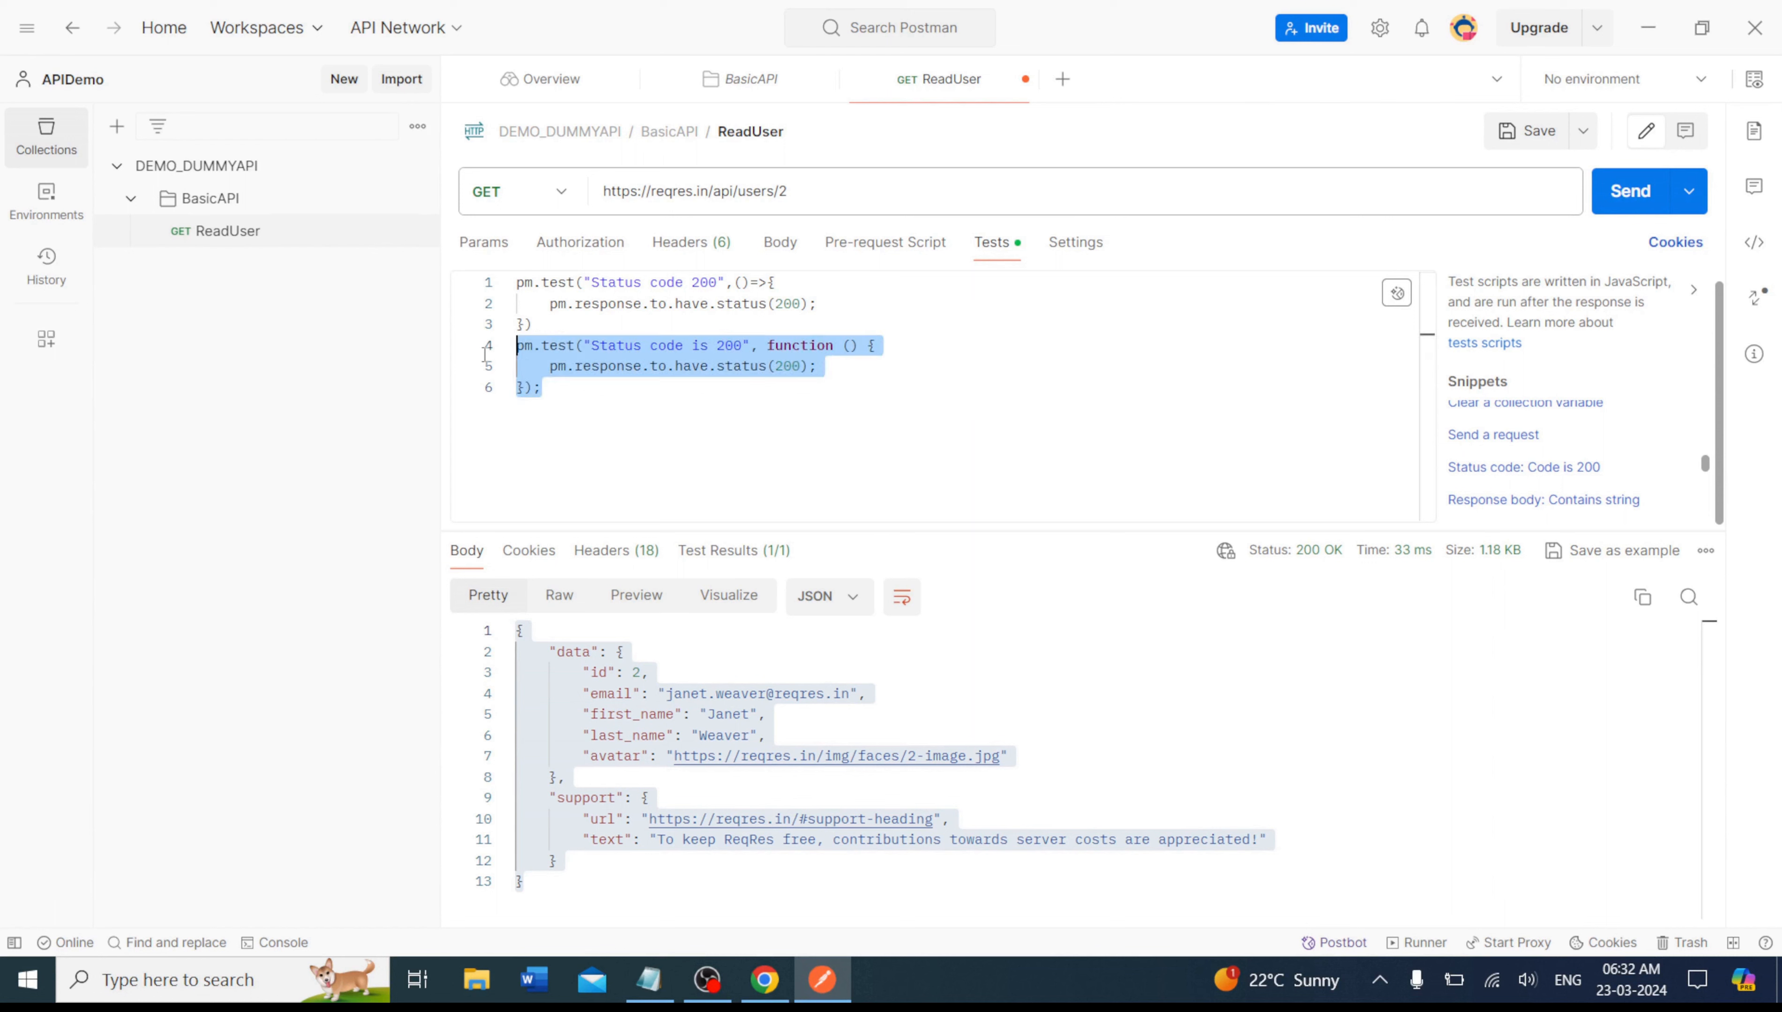
key(BackSpace)
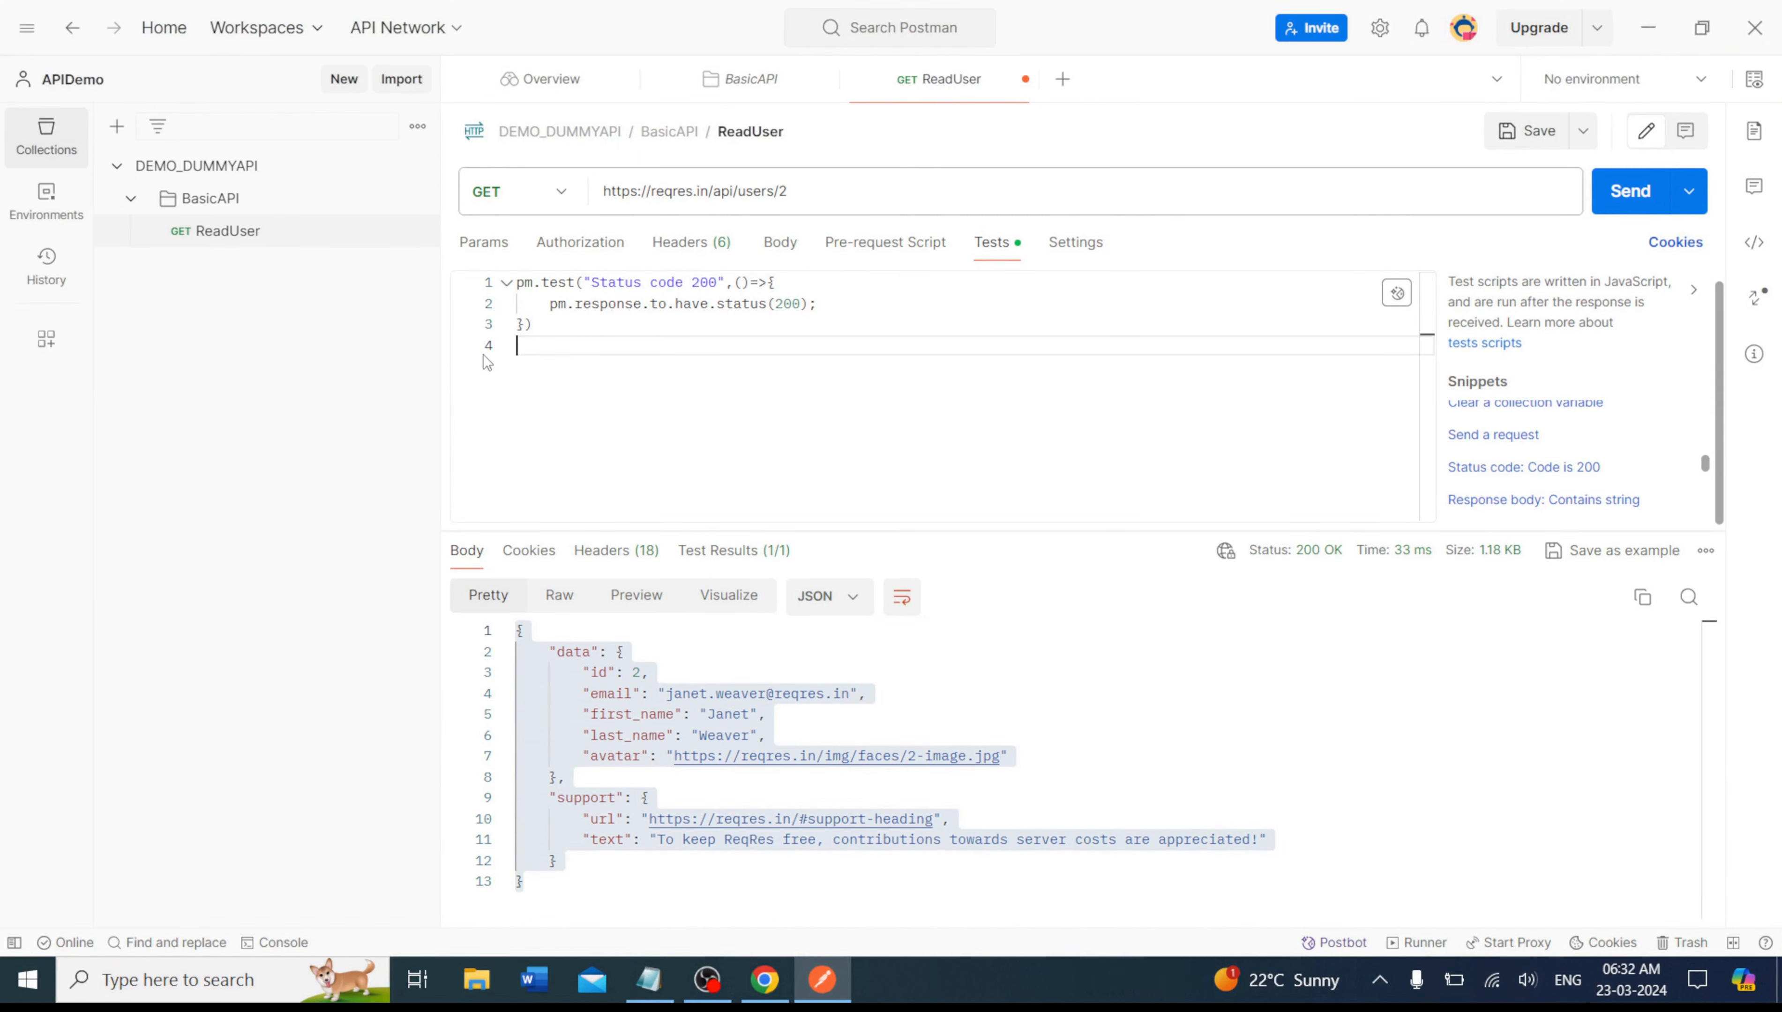
key(ctrl+s)
Add a new request named CreateUser to the BasicAPI folder.
click(416, 202)
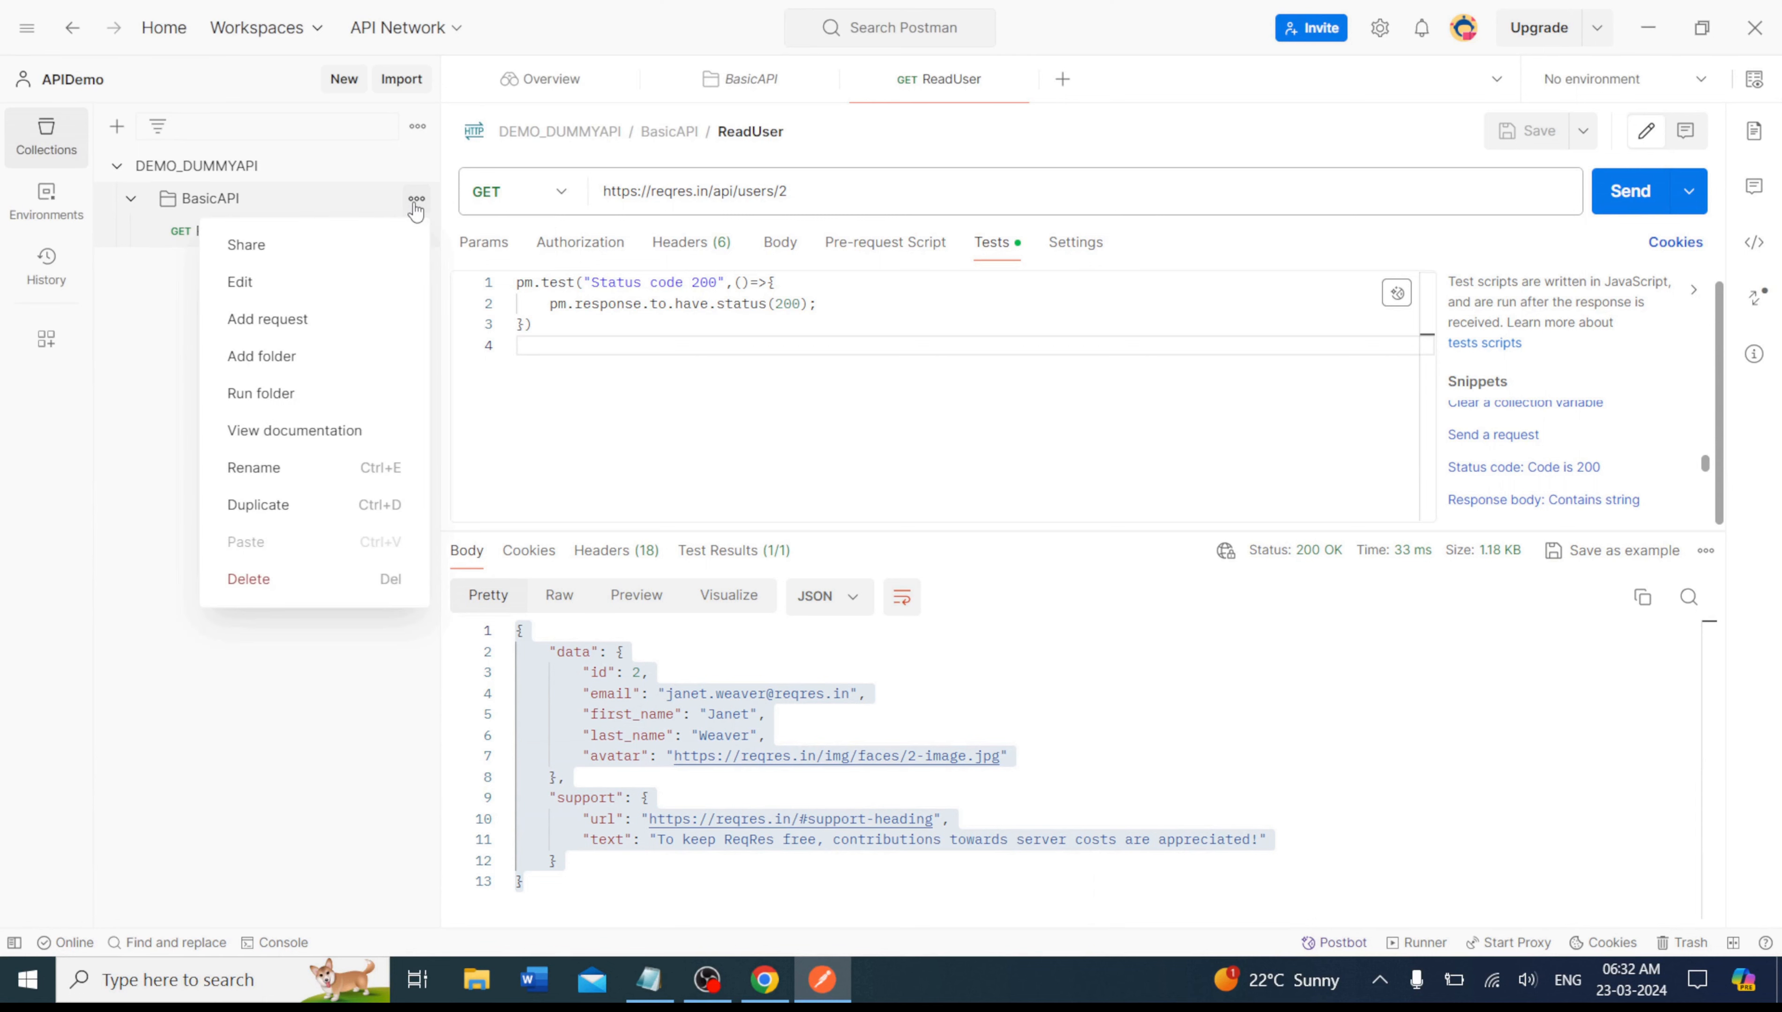
click(294, 319)
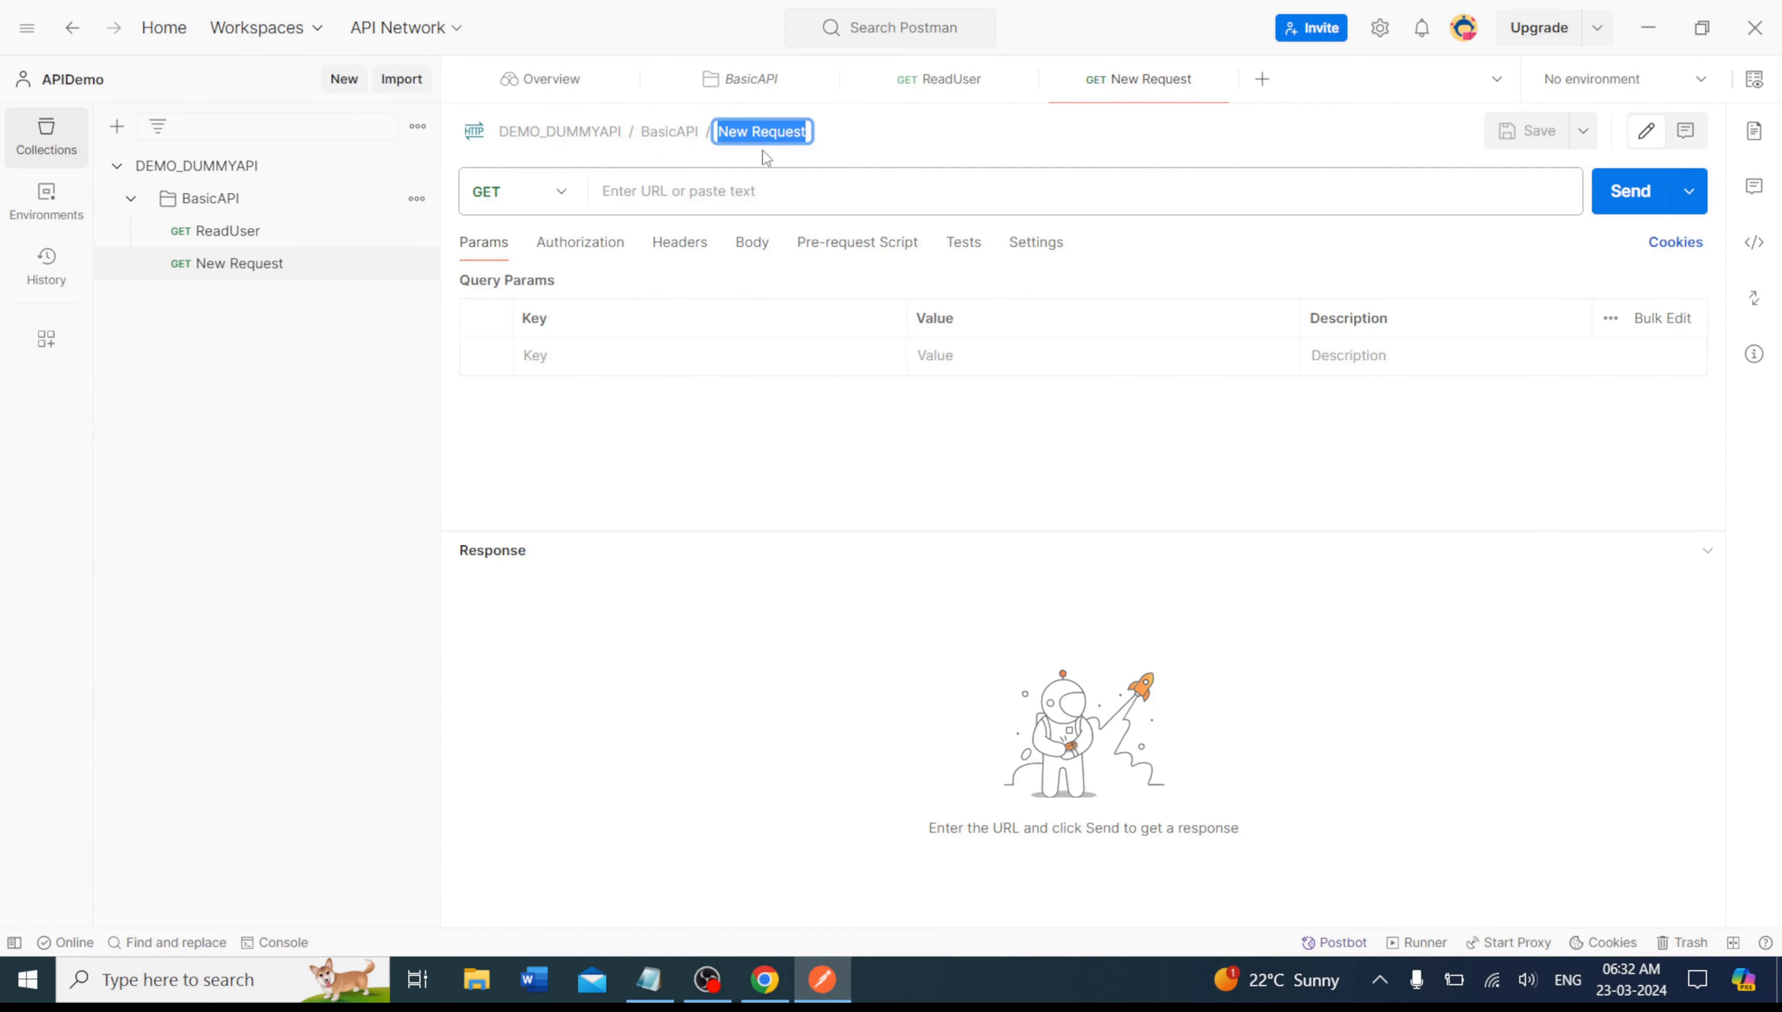
text(Crea)
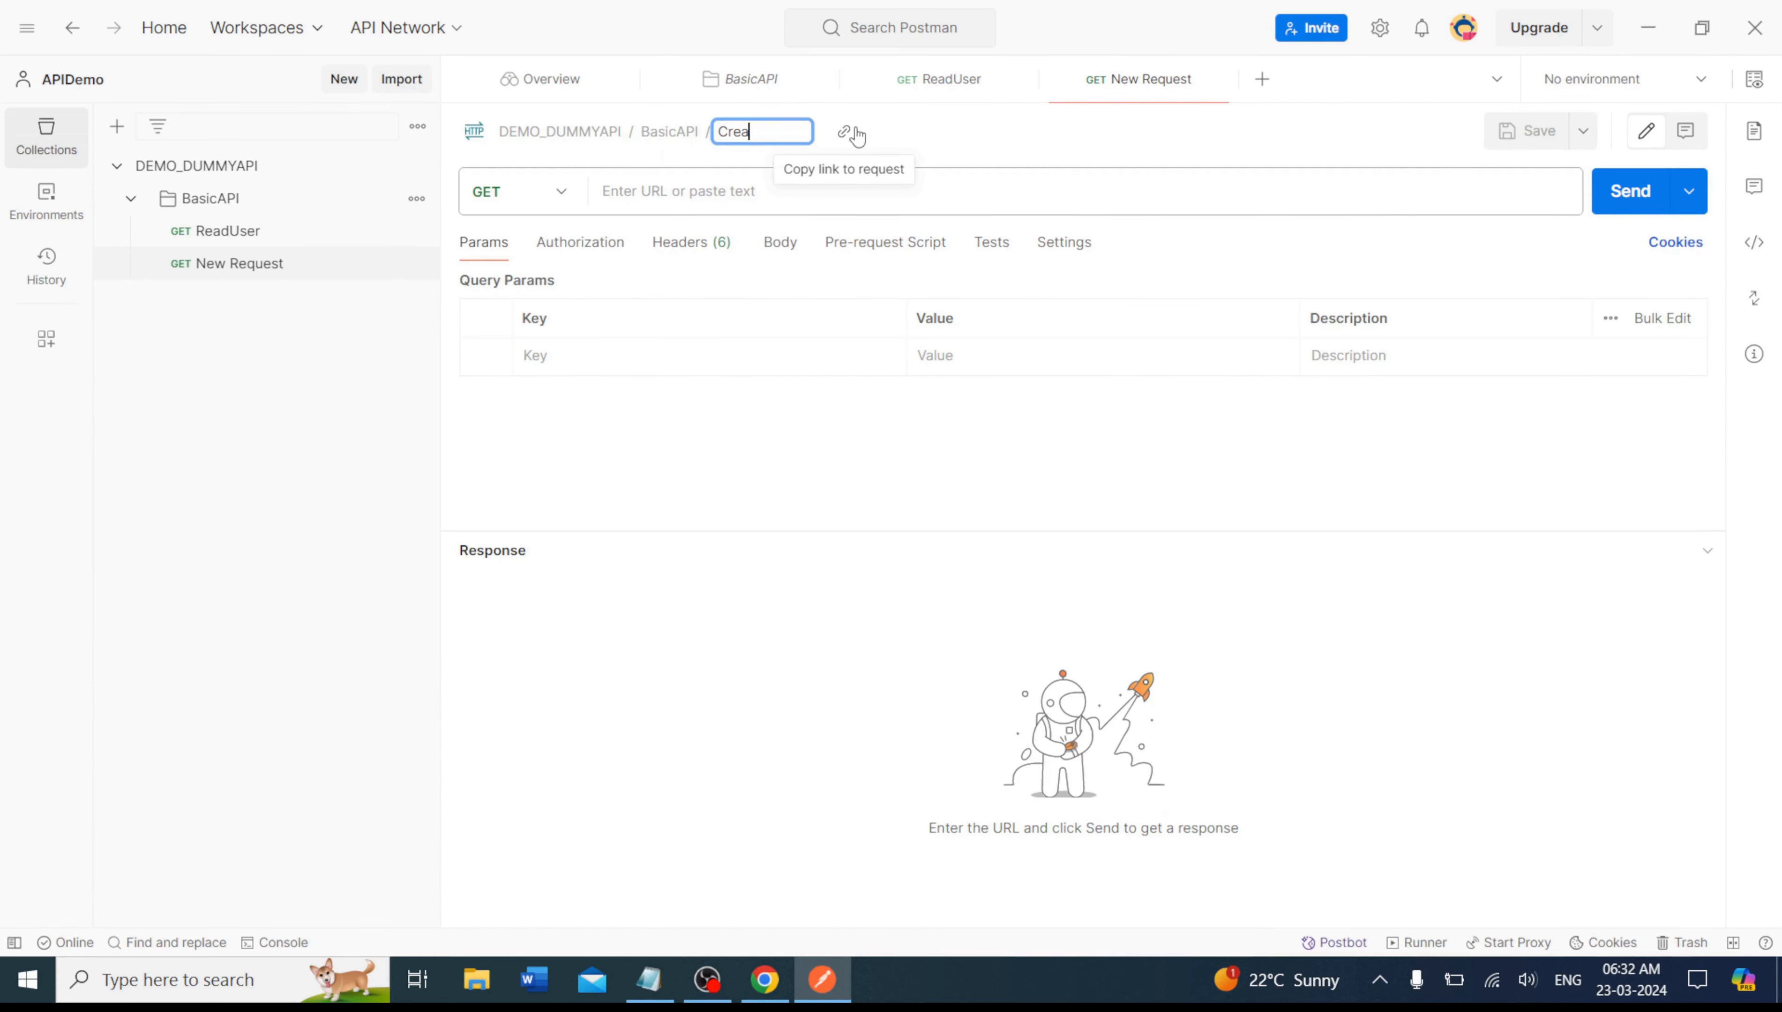
text(teUser)
key(Return)
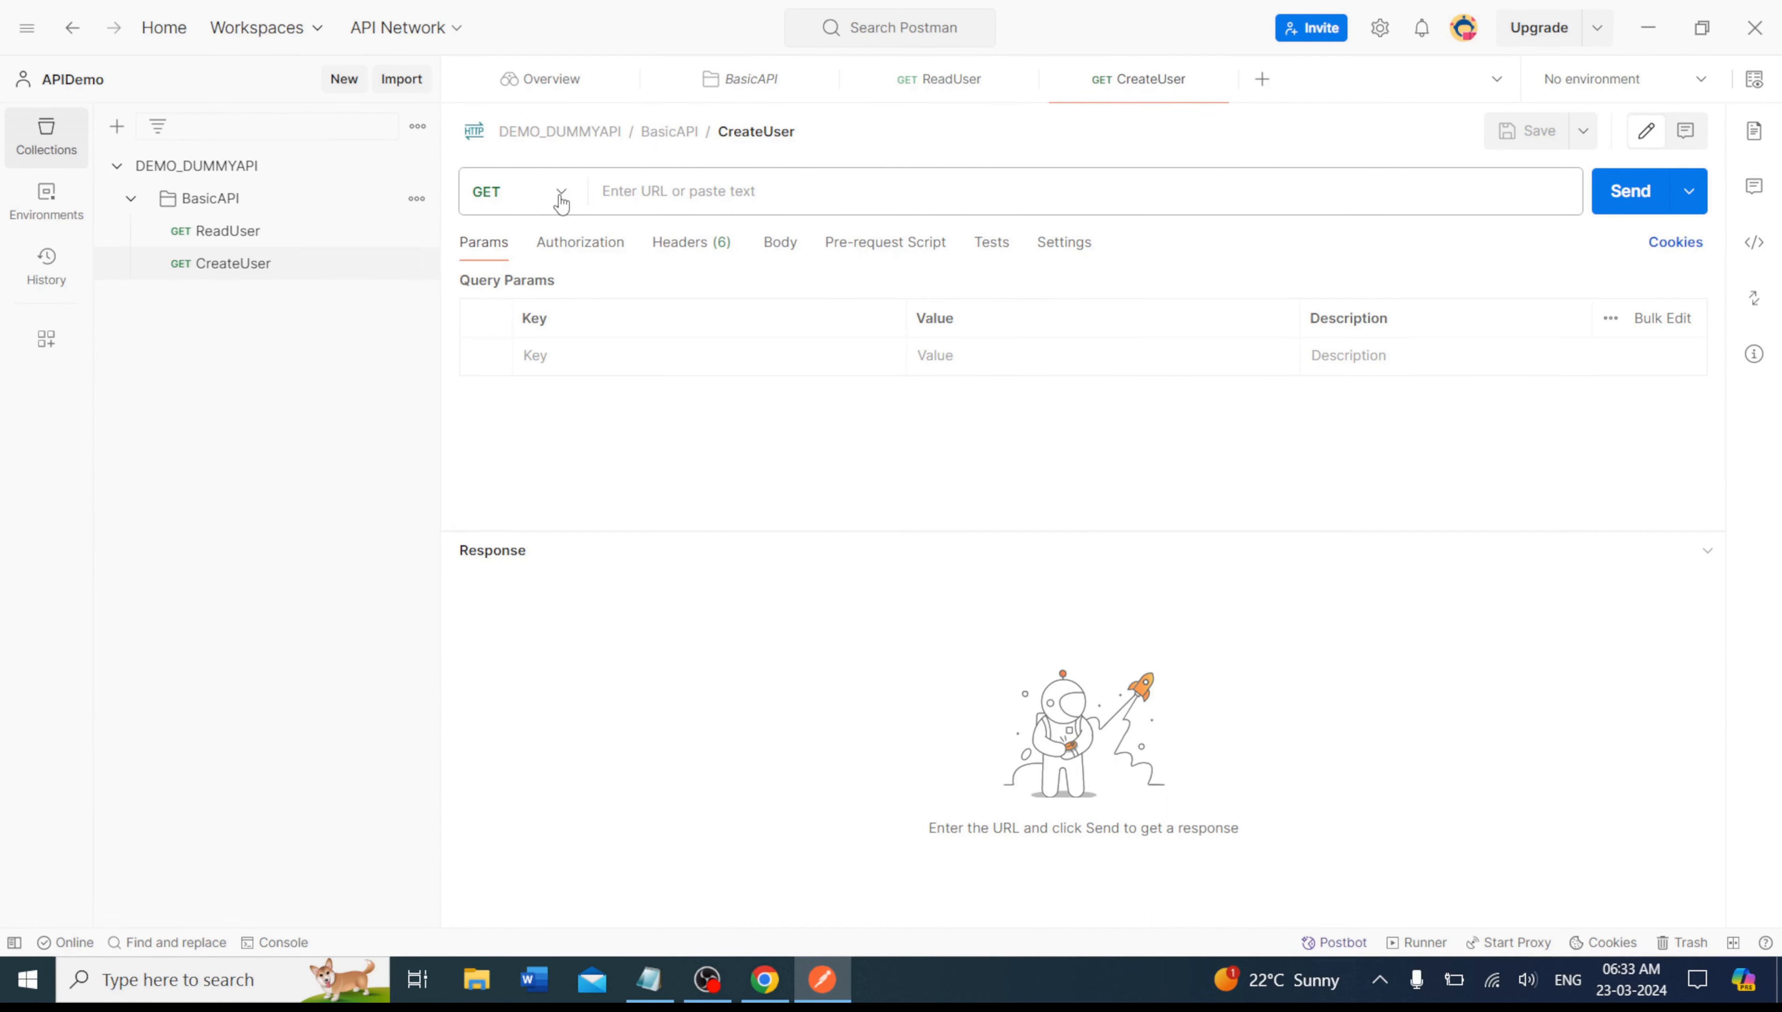
click(560, 203)
click(521, 290)
click(640, 983)
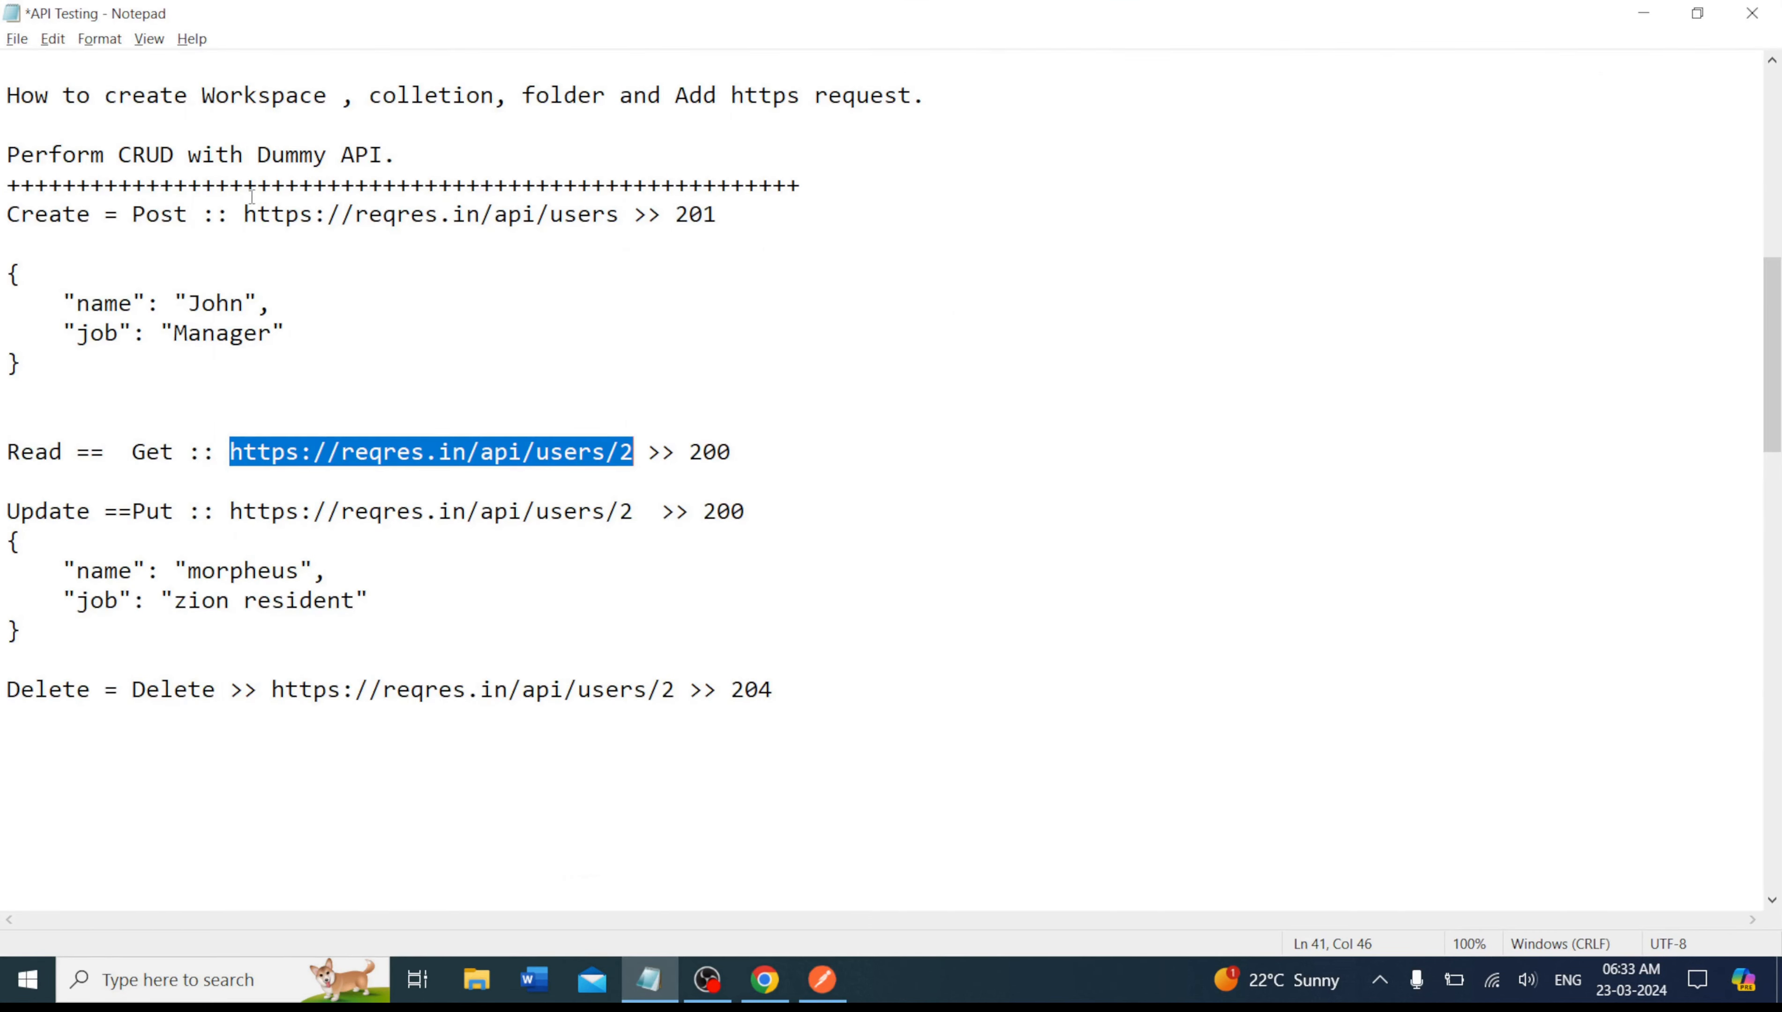
drag(244, 205, 617, 200)
key(ctrl+c)
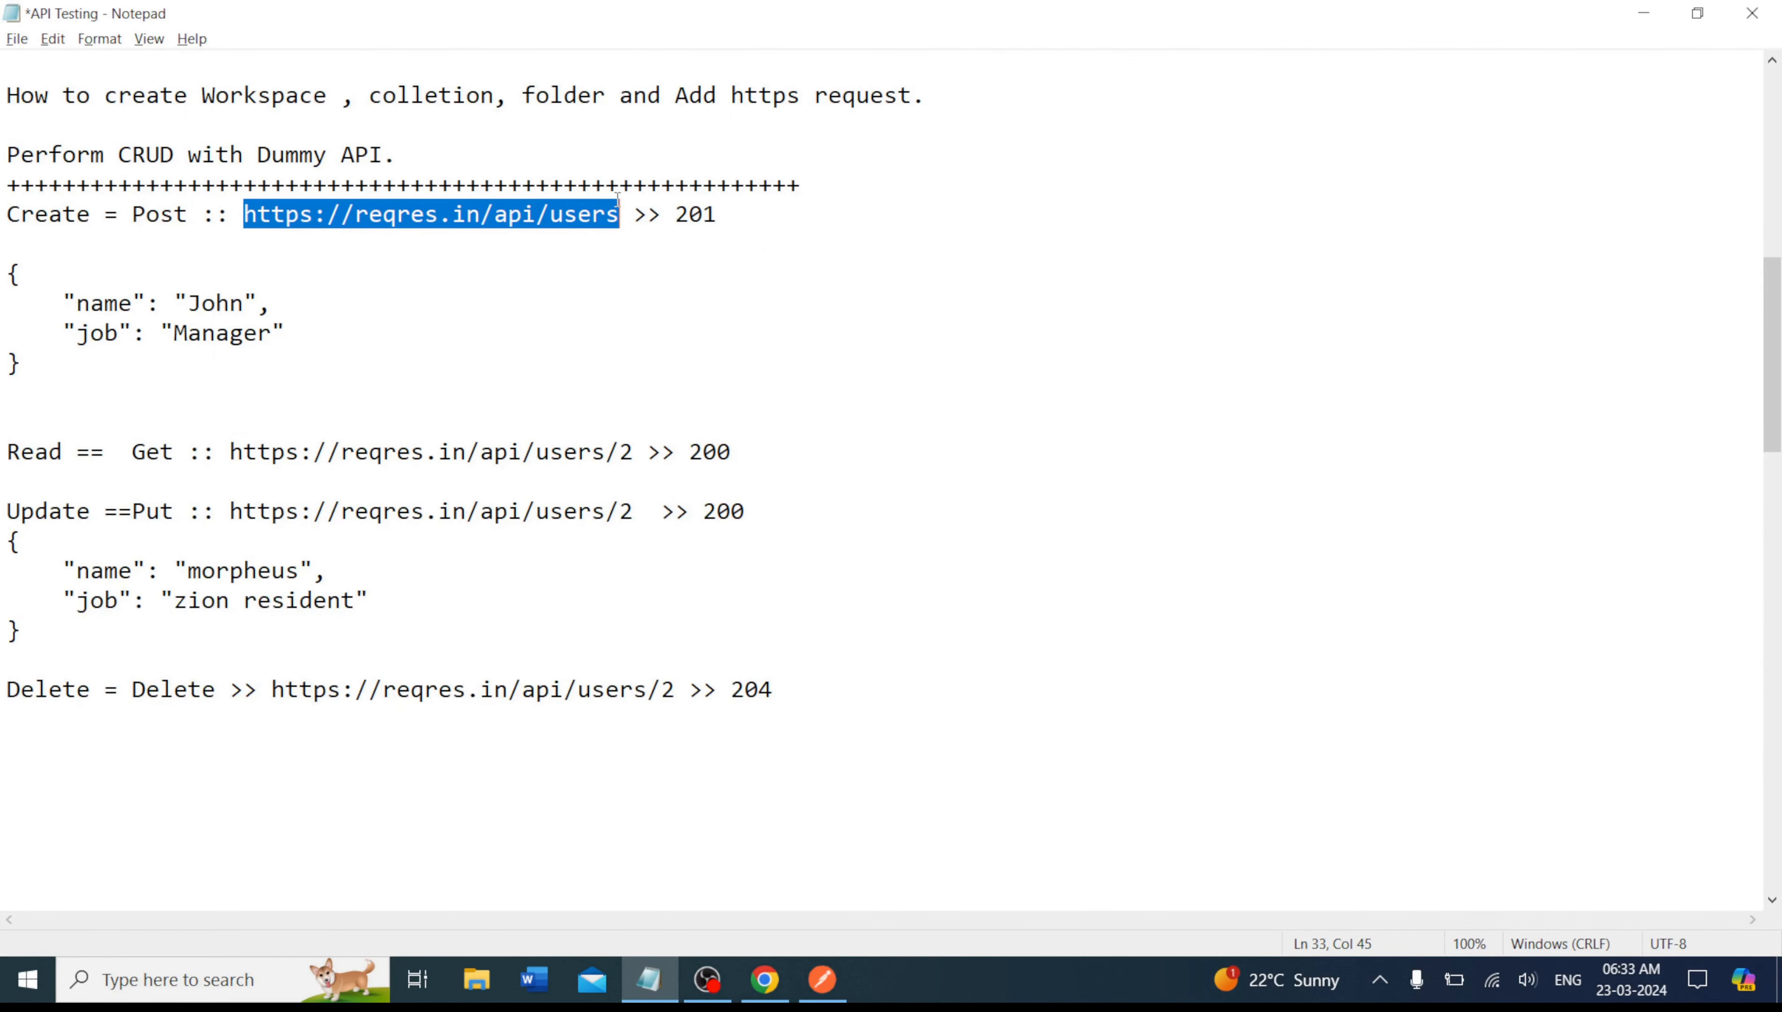
key(alt+Tab)
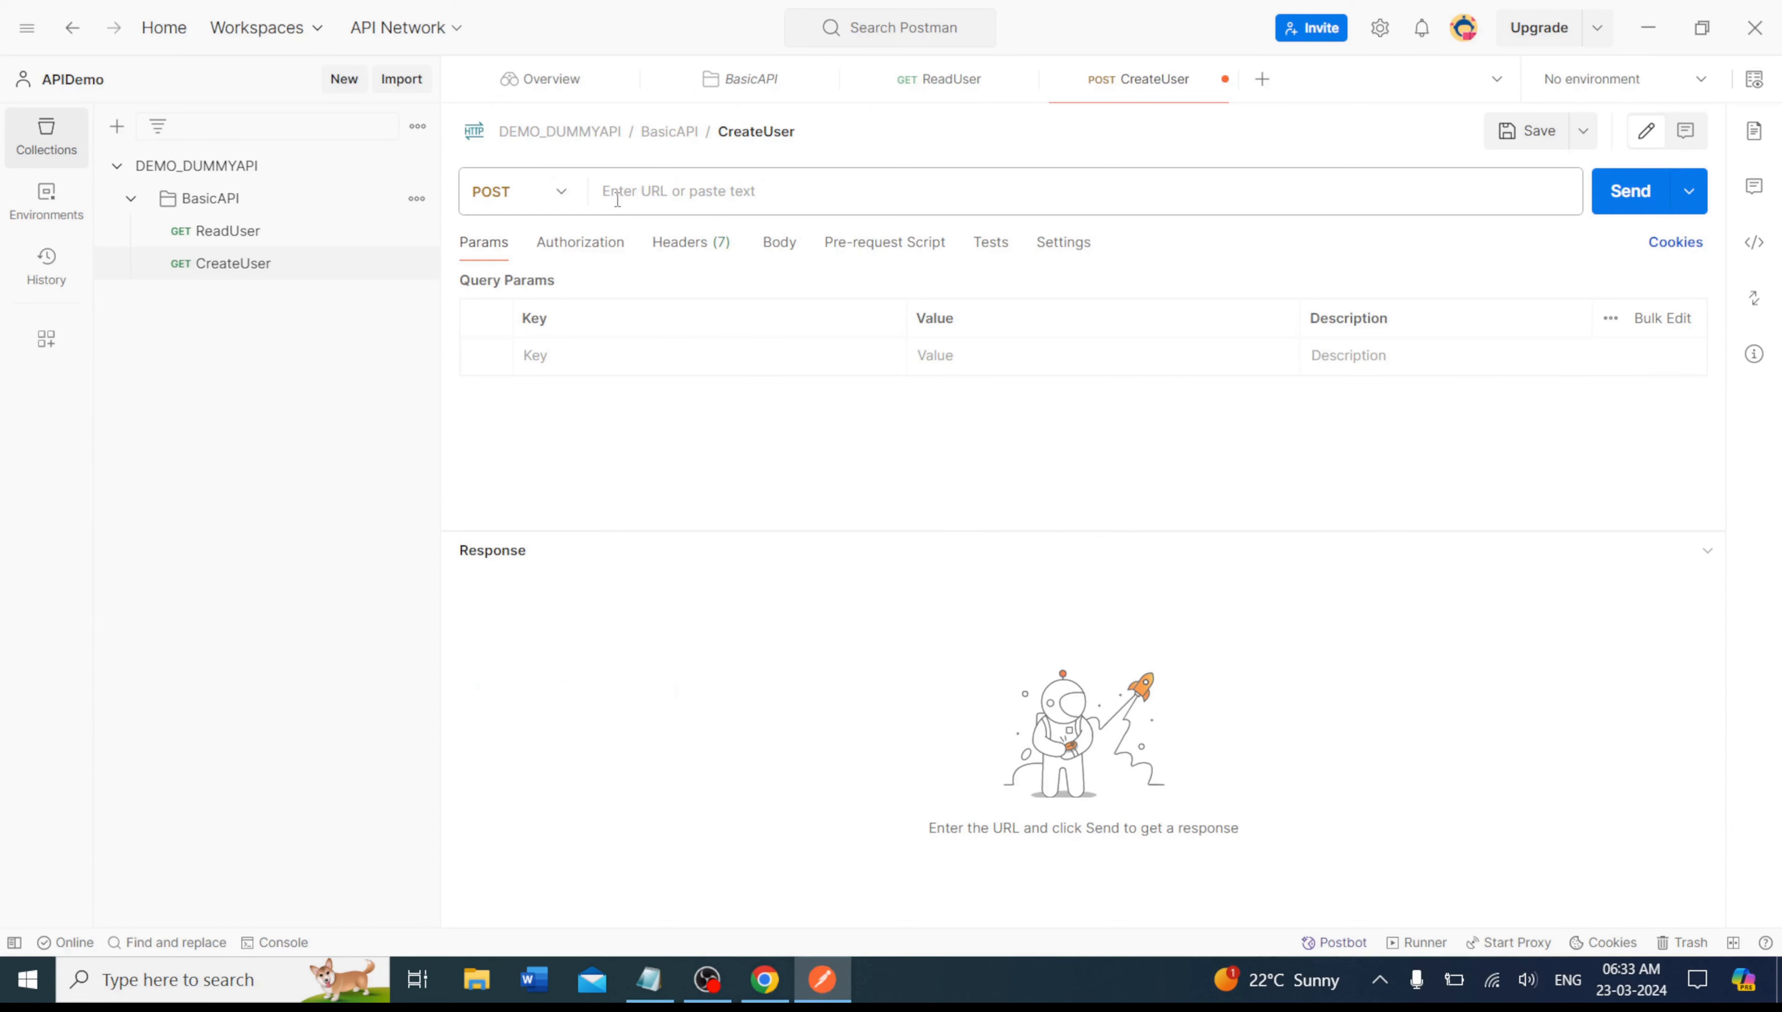
click(677, 196)
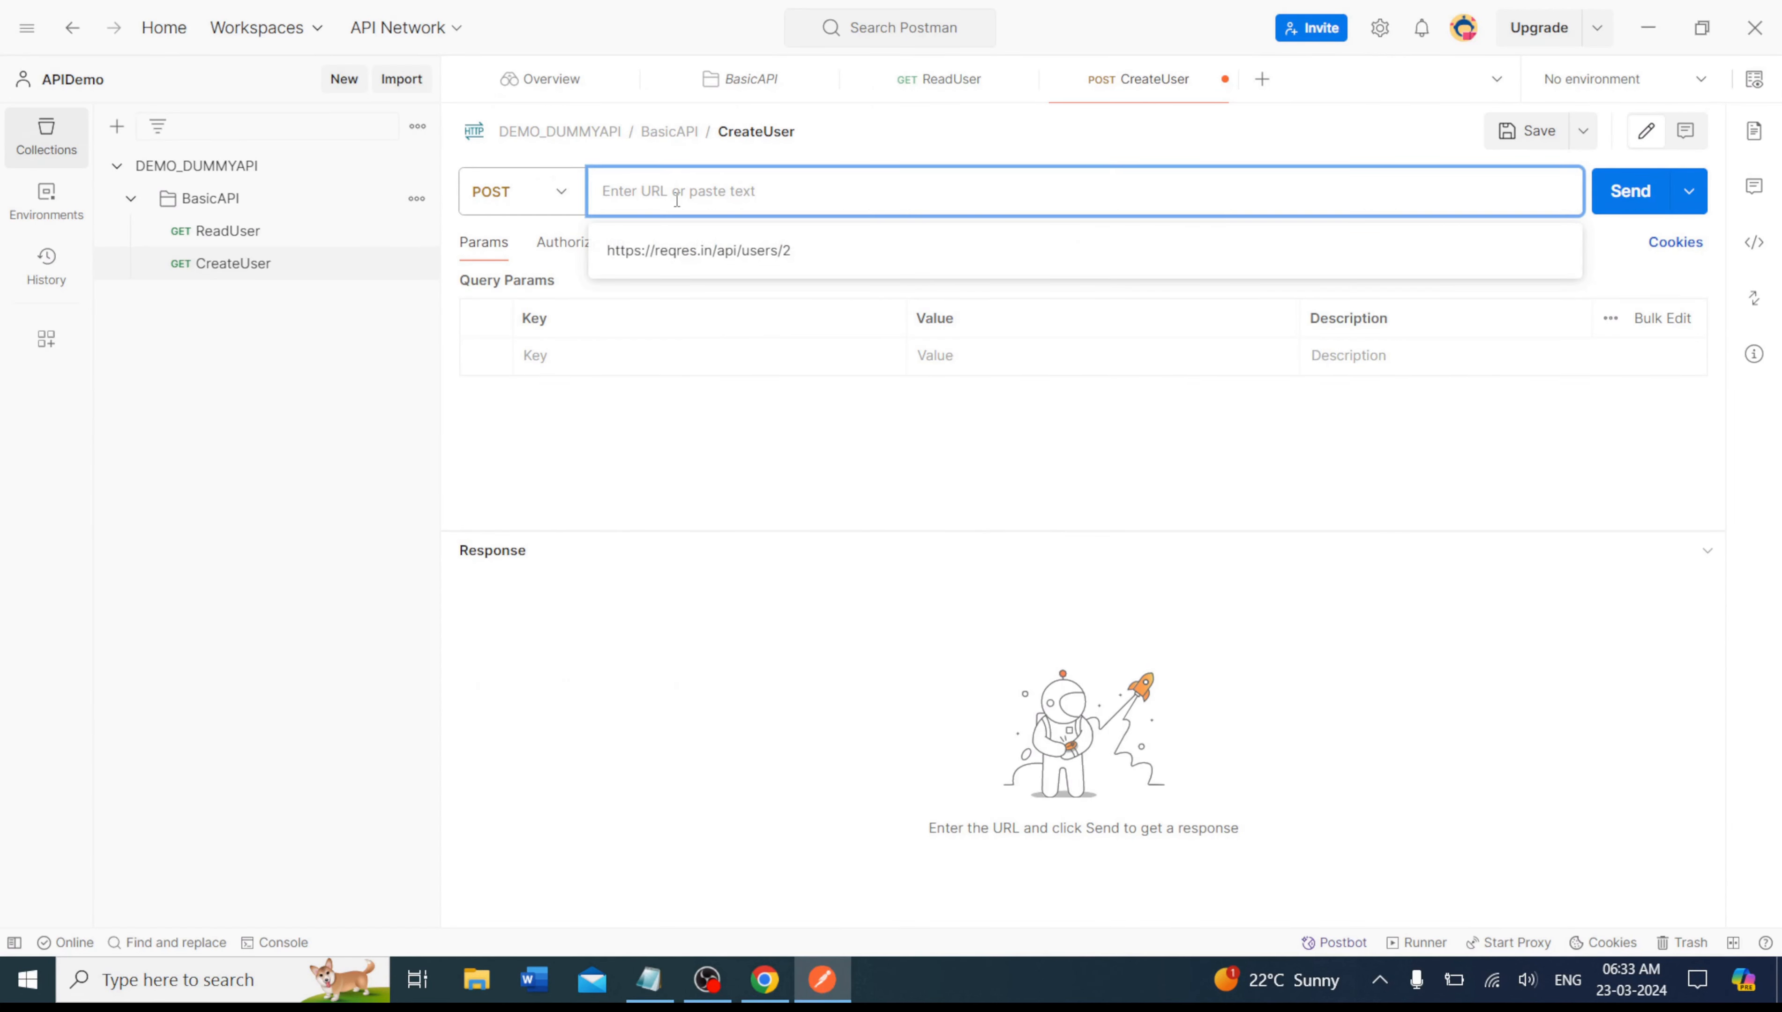
key(ctrl+v)
click(778, 473)
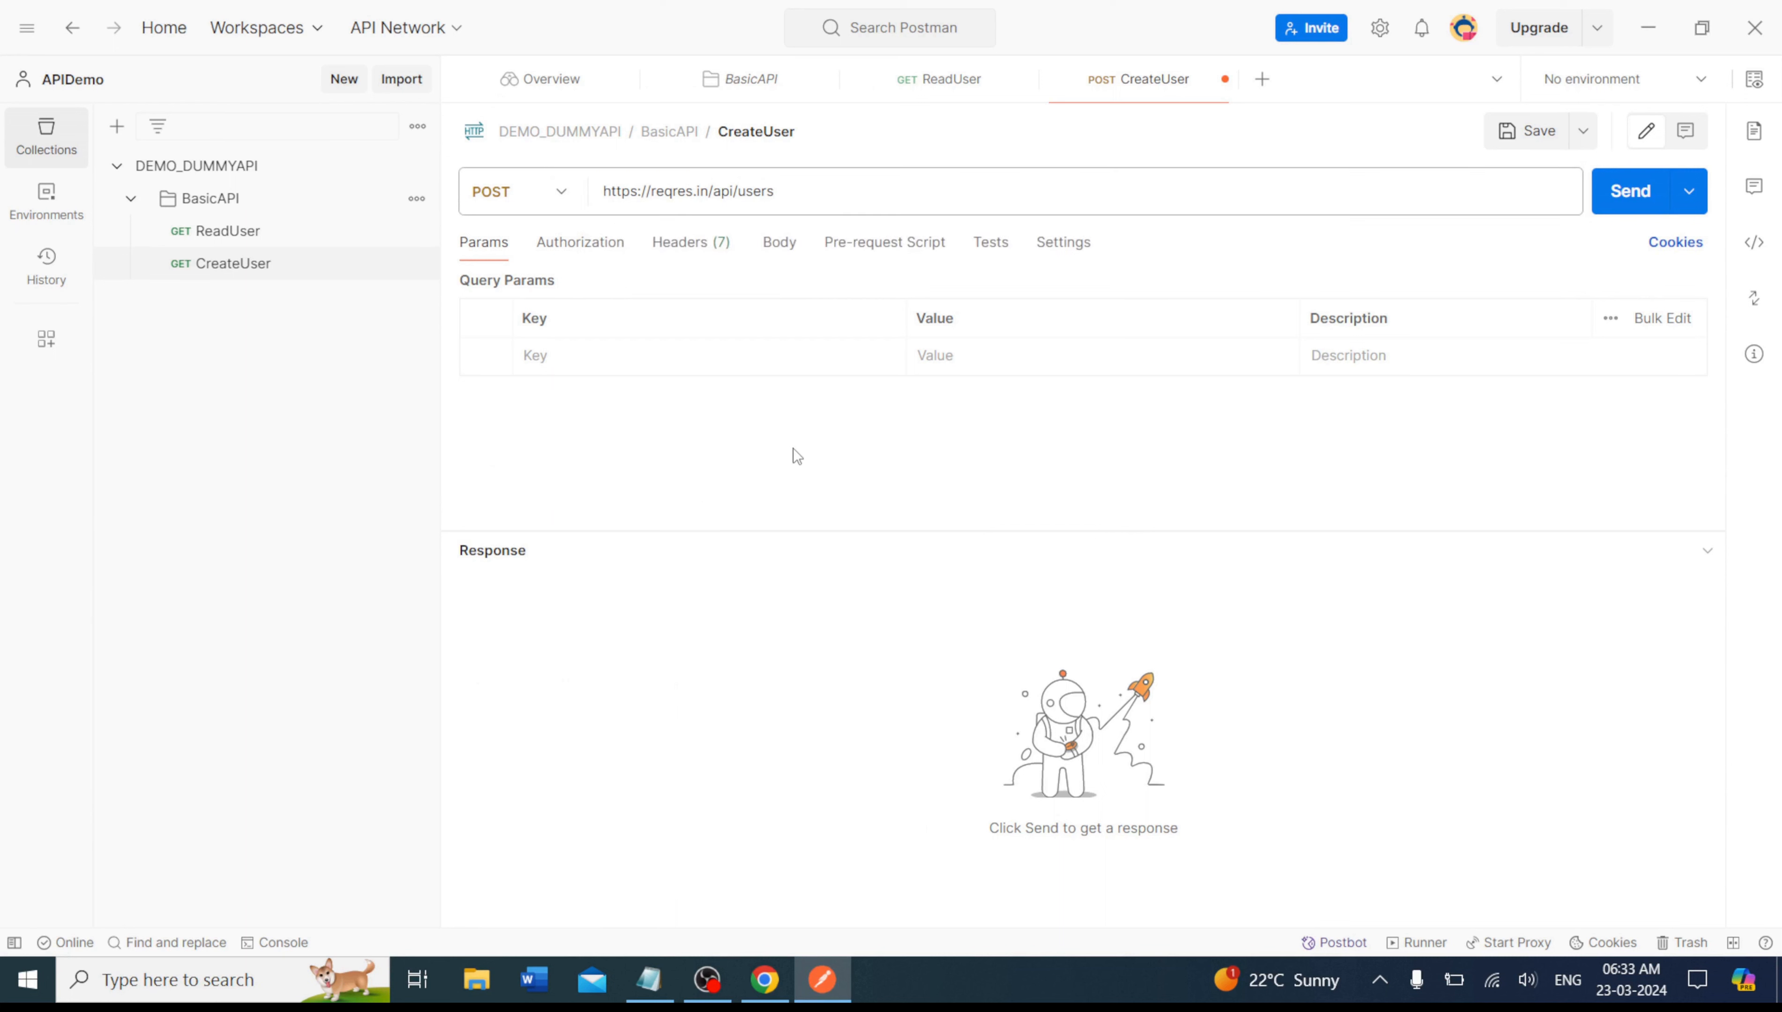
Give CreateUser a raw JSON body by copying the name and job block under the Create line of the Notepad notes.
click(779, 254)
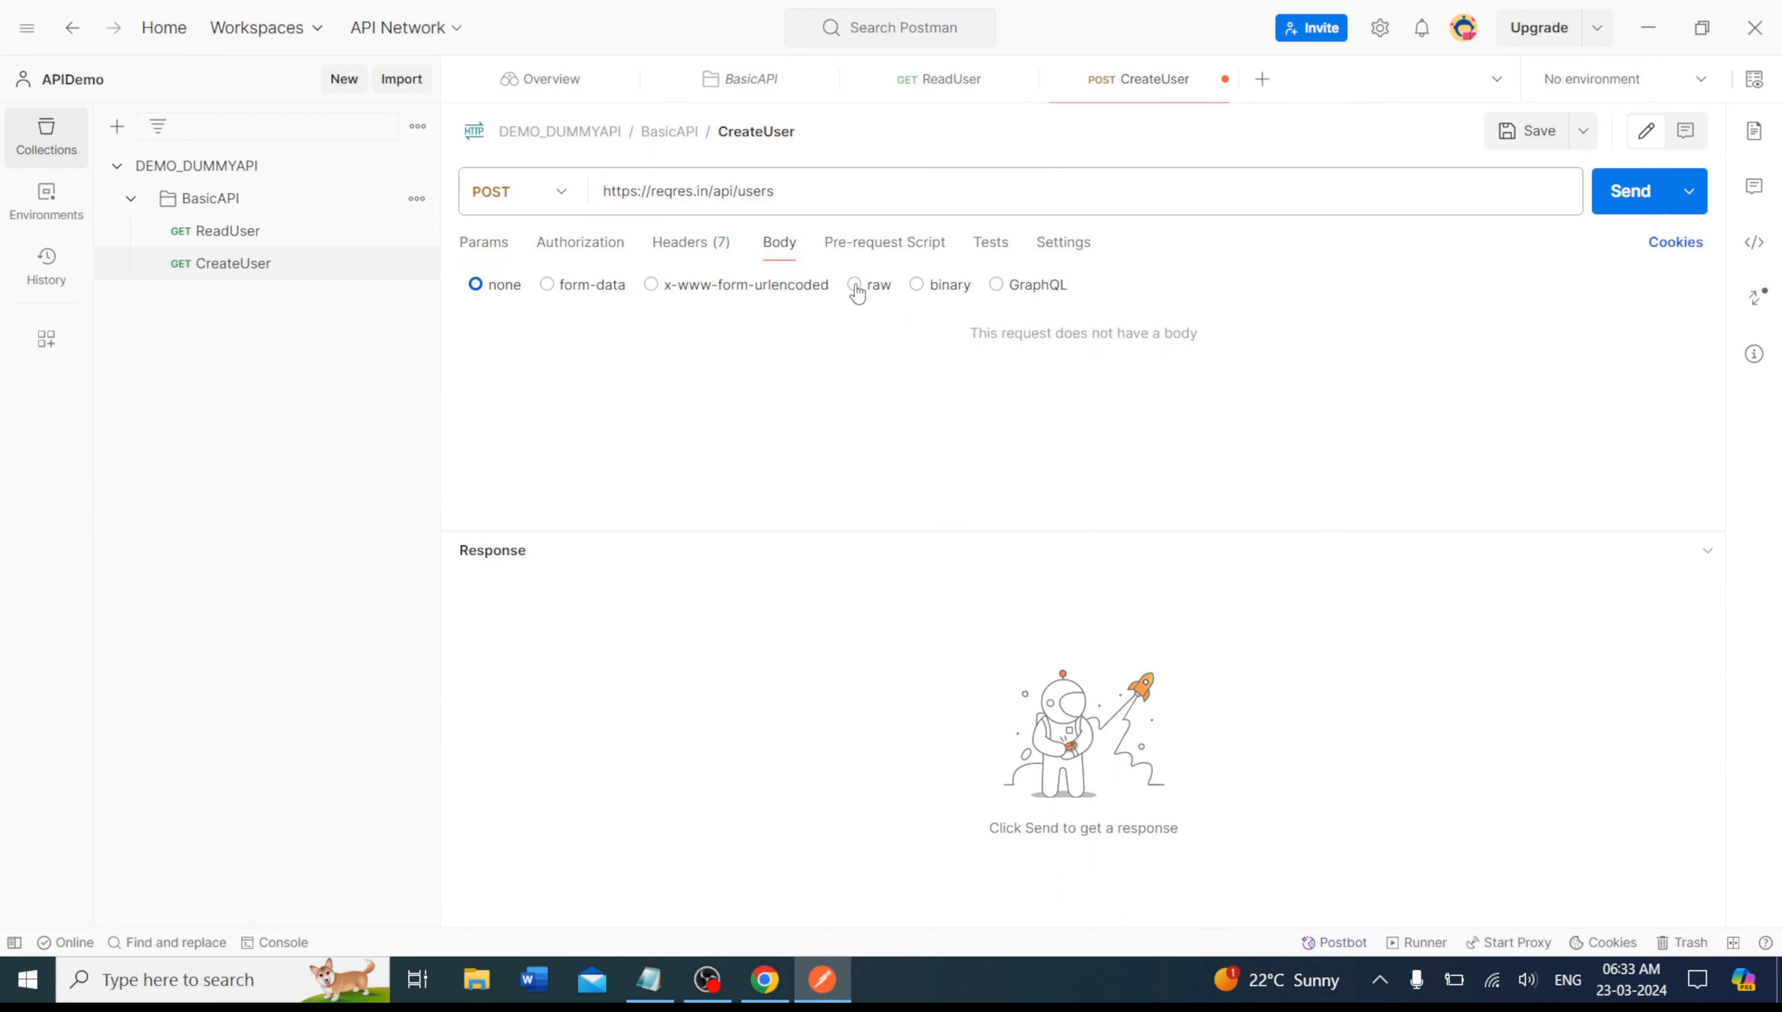
click(872, 287)
key(alt+Tab)
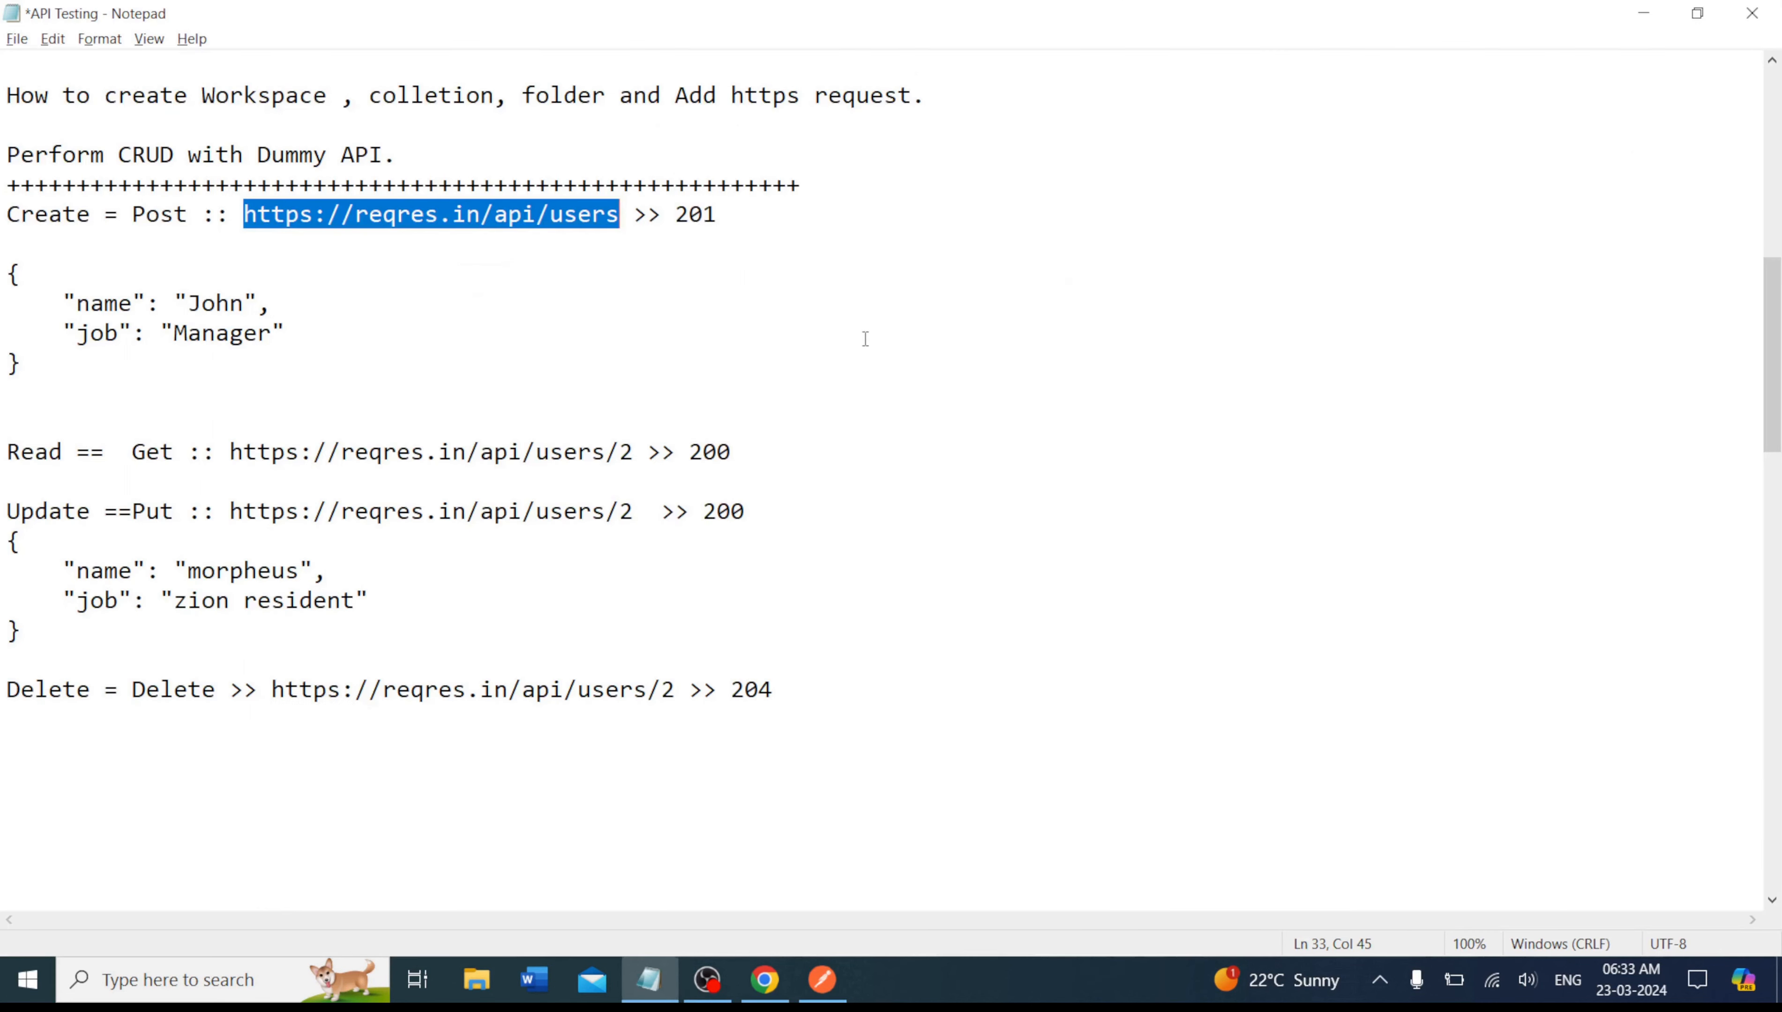
drag(46, 379, 3, 274)
key(ctrl+c)
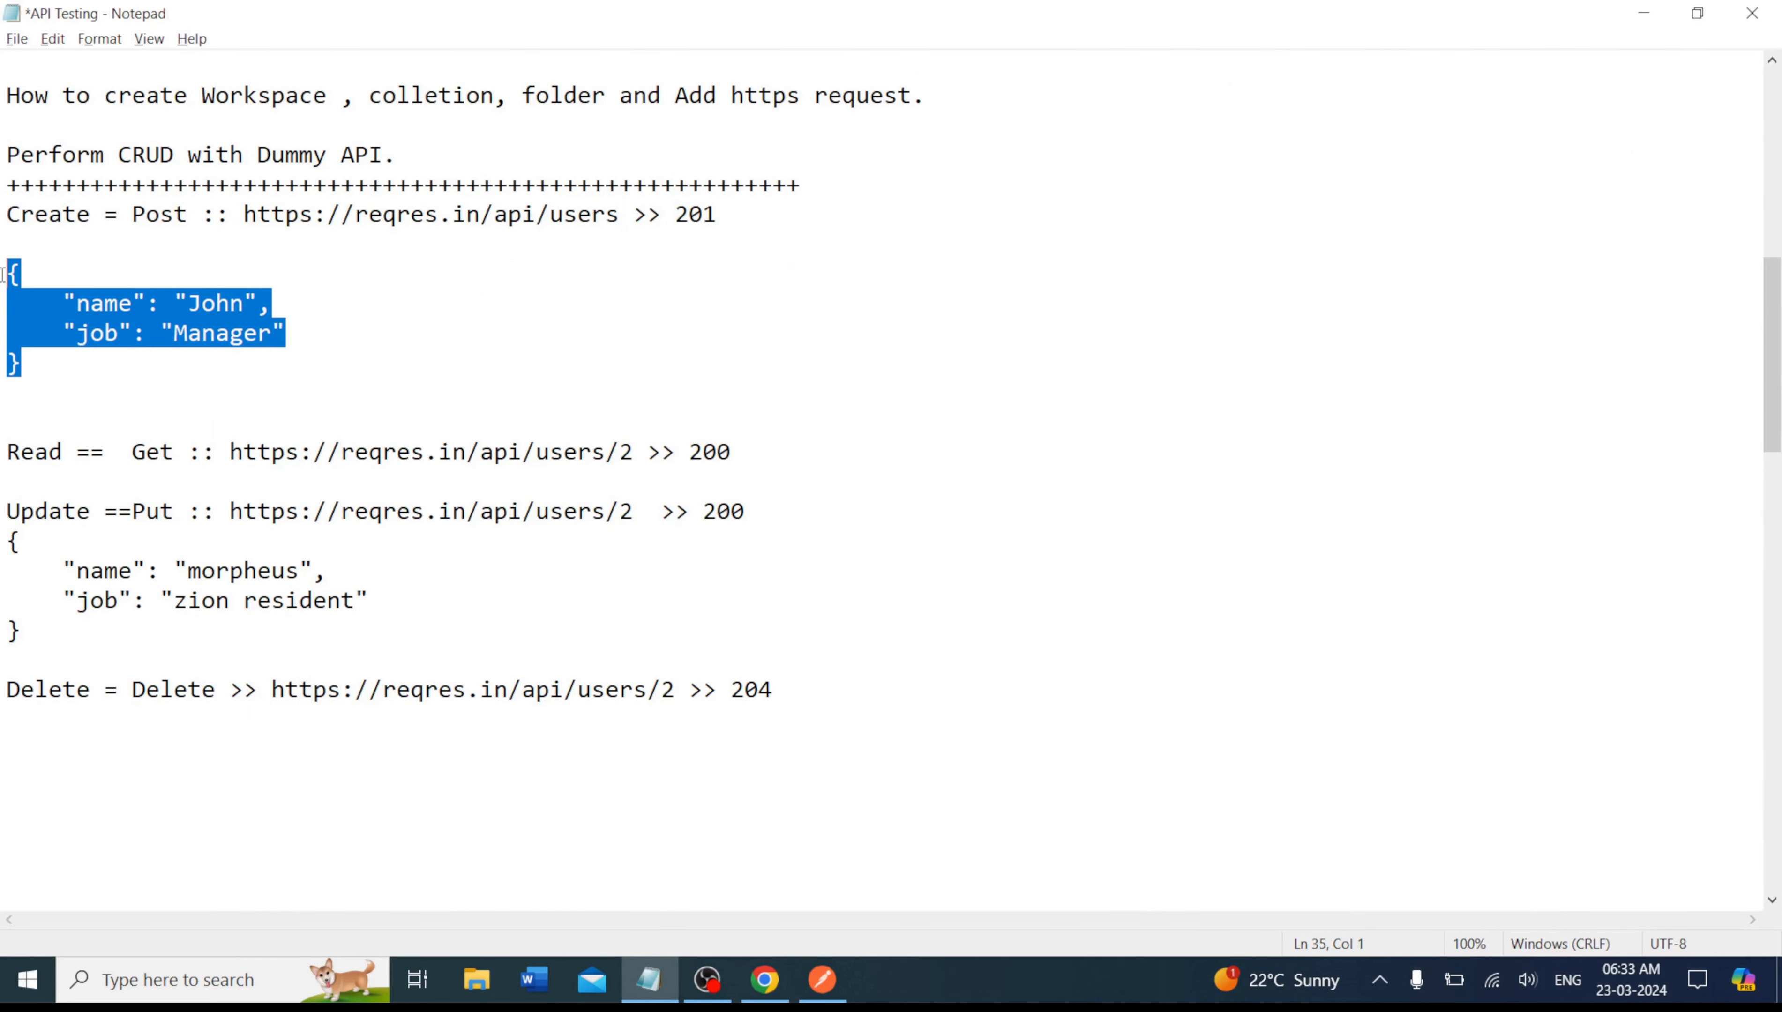
key(alt+Tab)
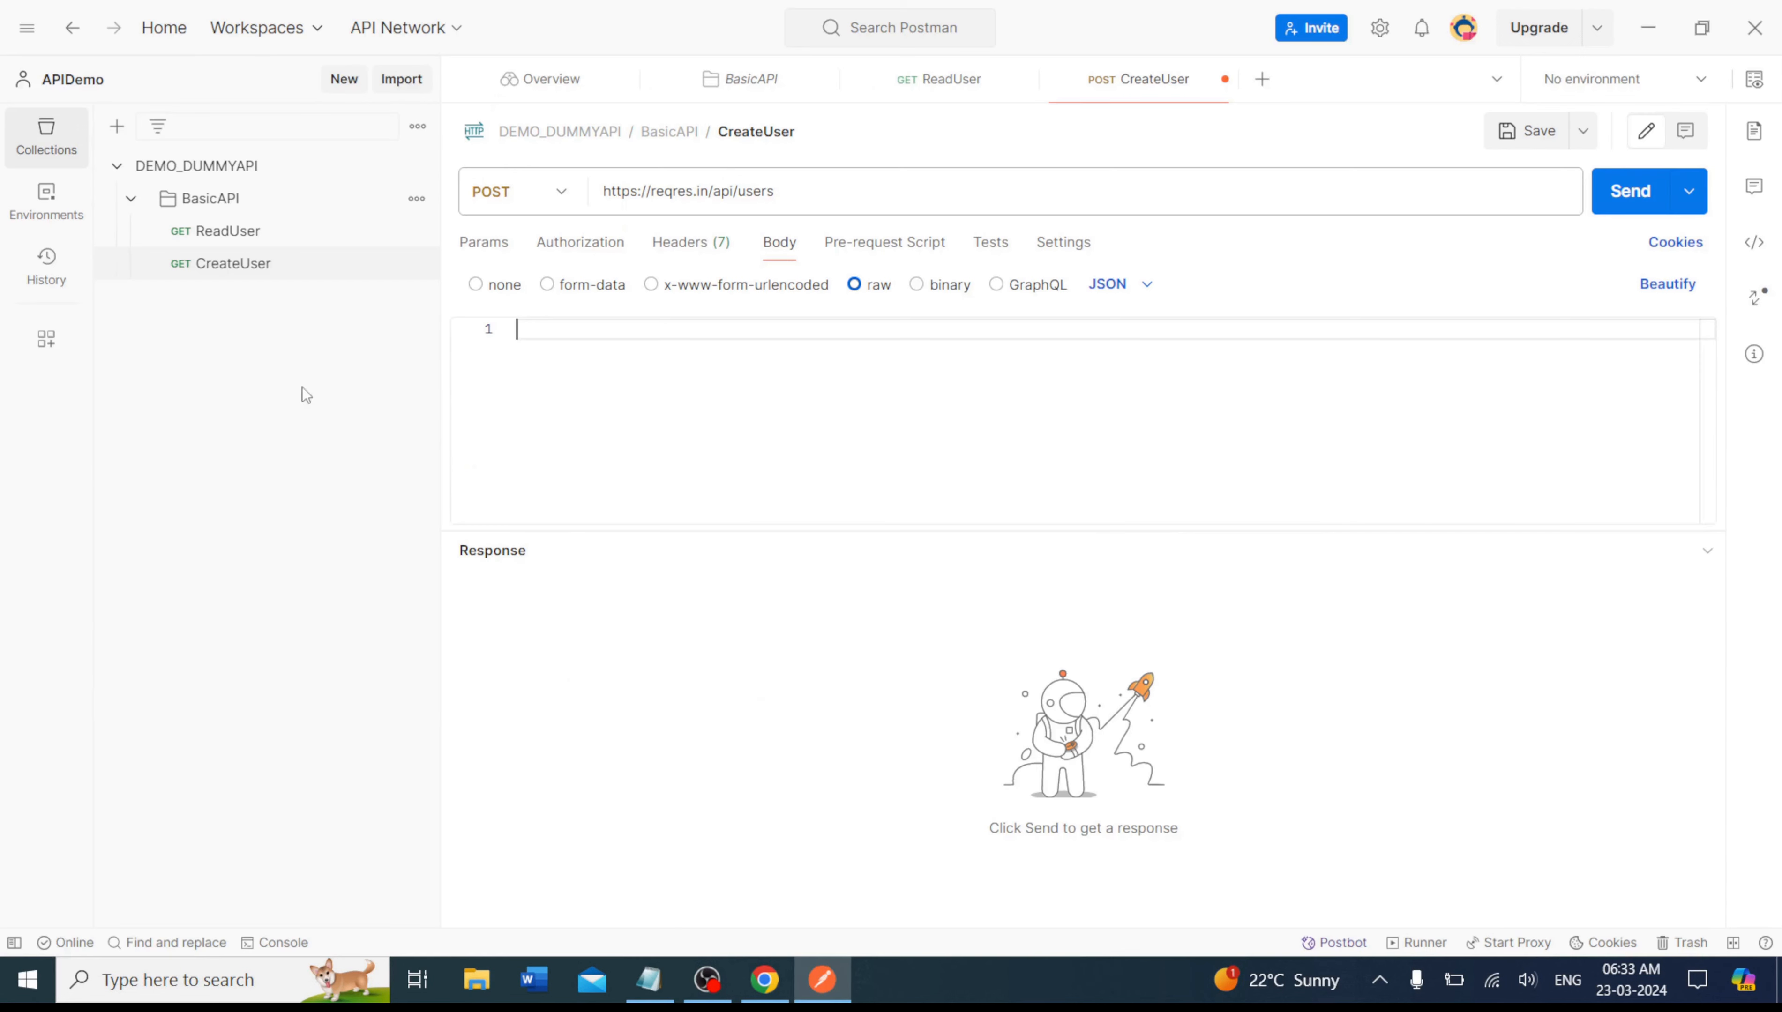
key(ctrl+v)
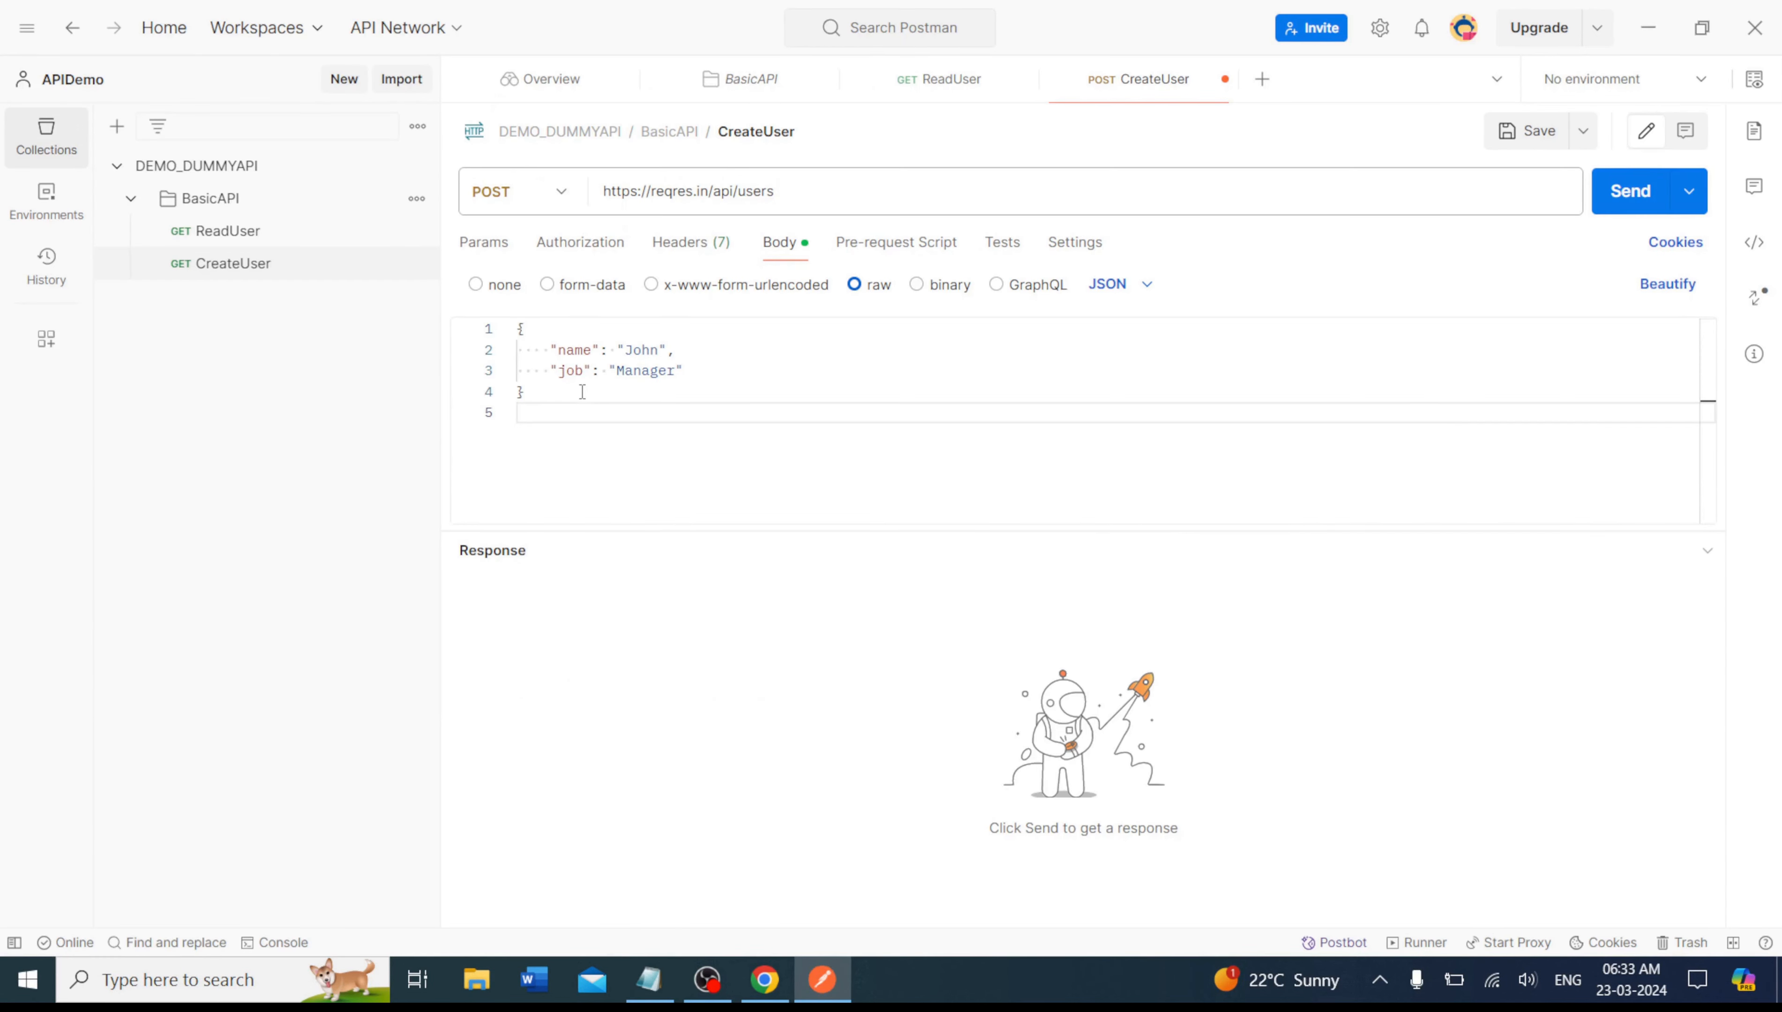
Insert the "Status code: Code is 200" snippet into CreateUser's test script.
click(994, 251)
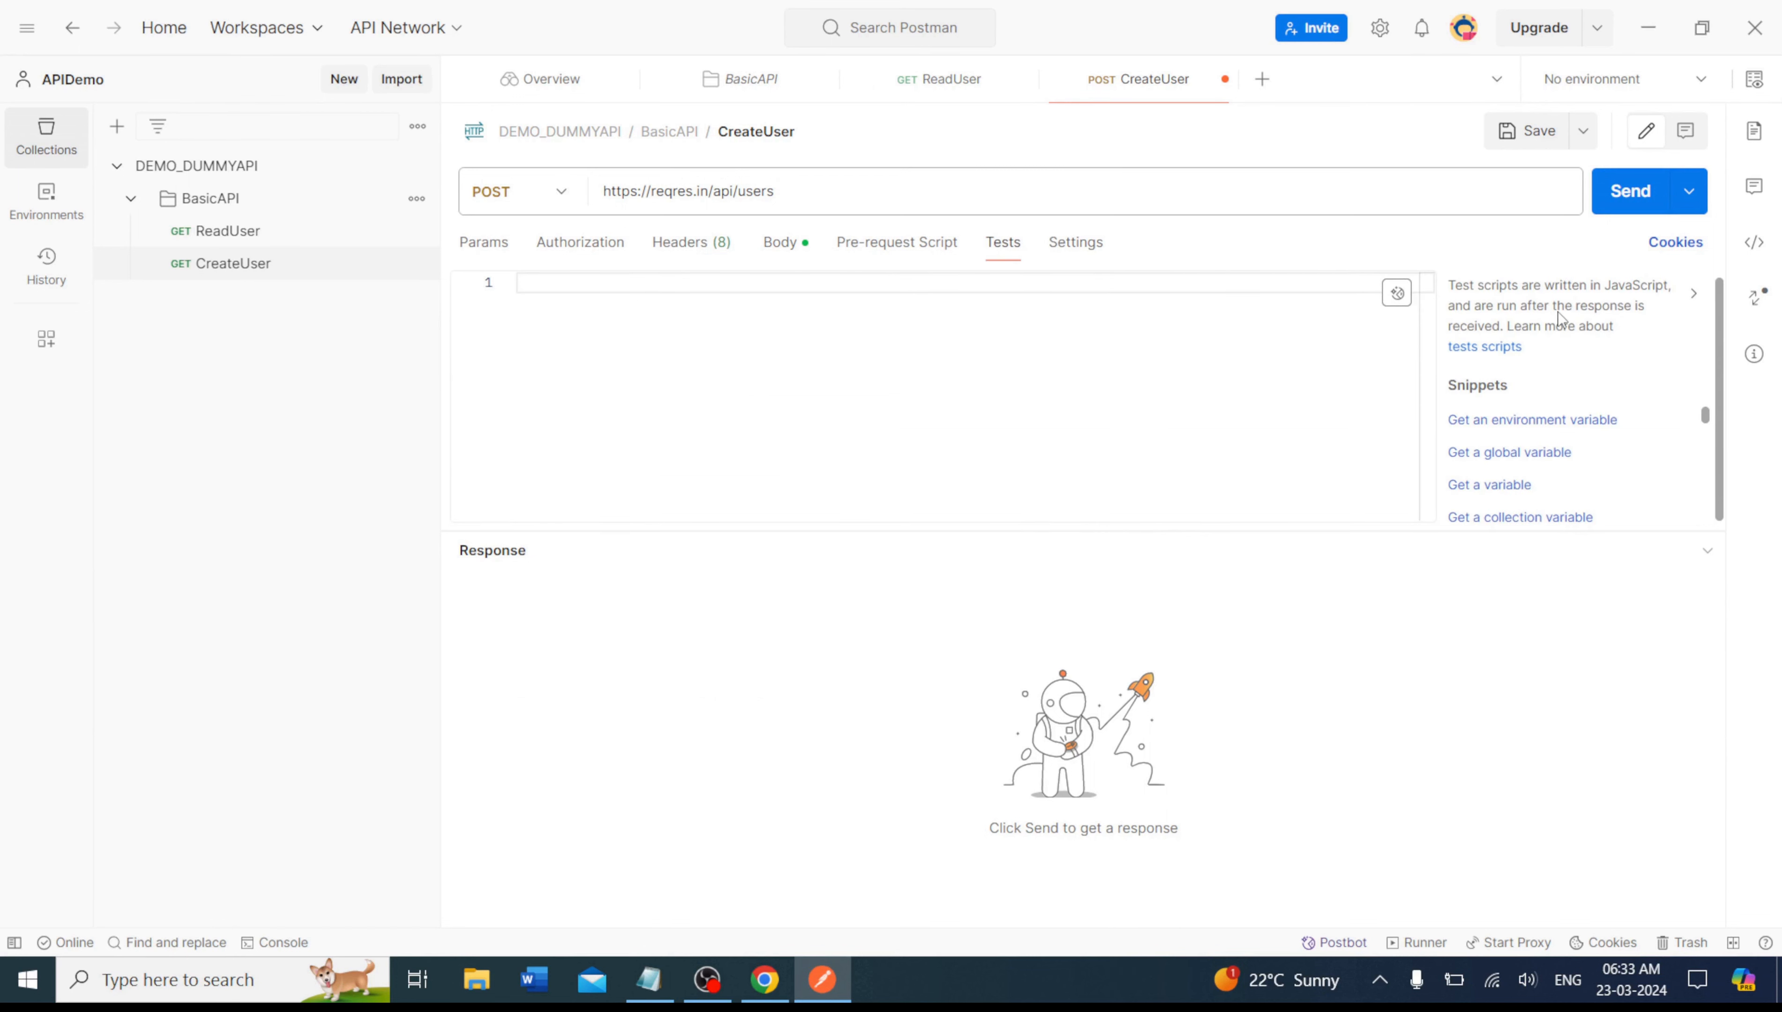
drag(1707, 411, 1695, 465)
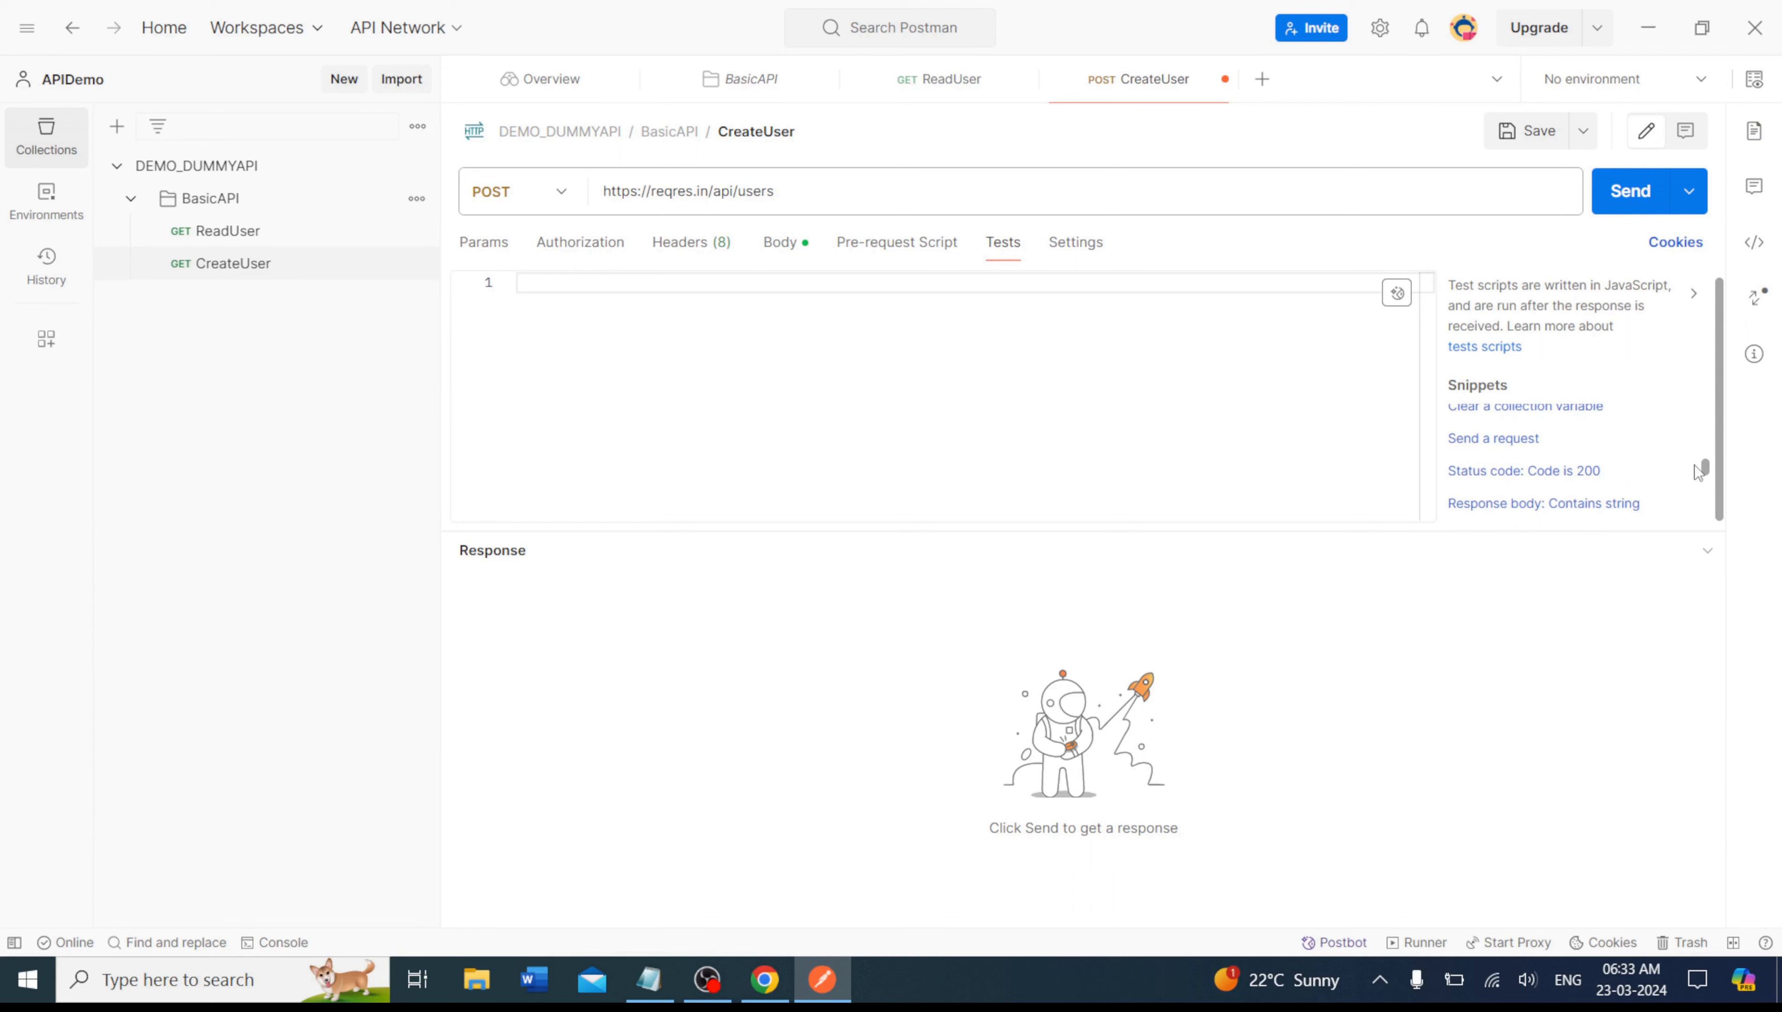
click(1588, 471)
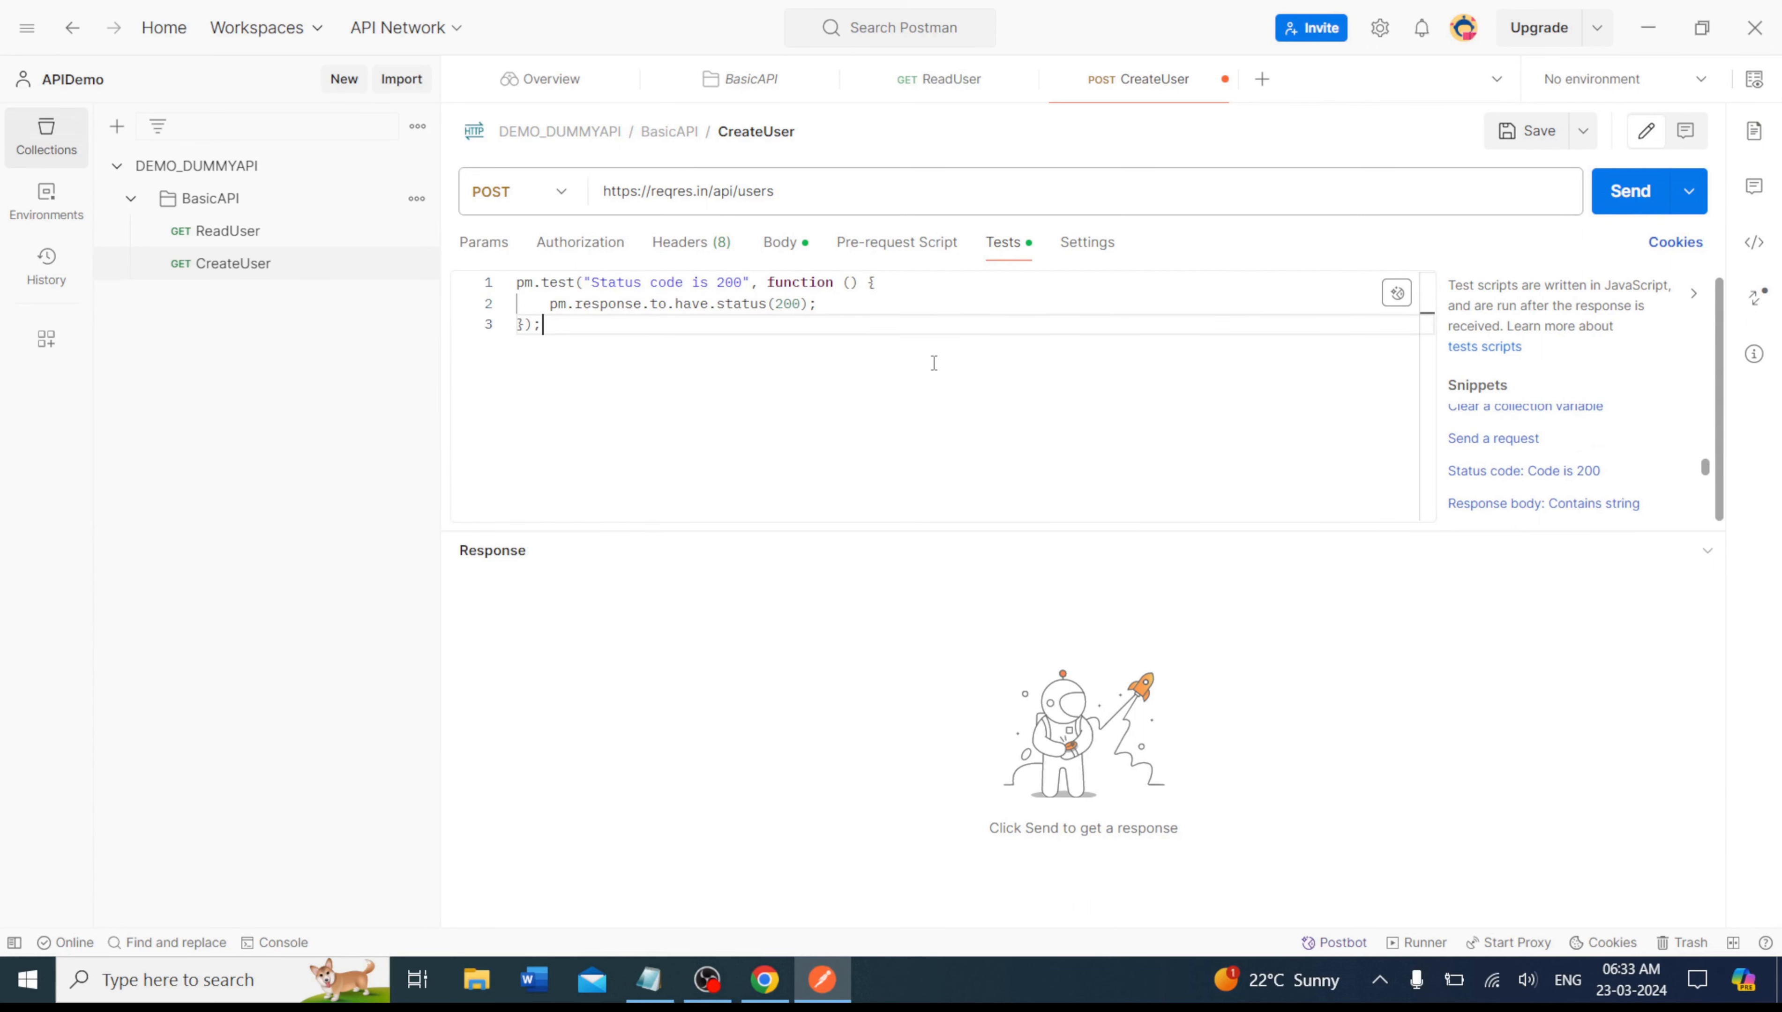
Look up the Create request's expected status code in the Notepad notes and change the asserted status in CreateUser's test to 201.
key(alt+Tab)
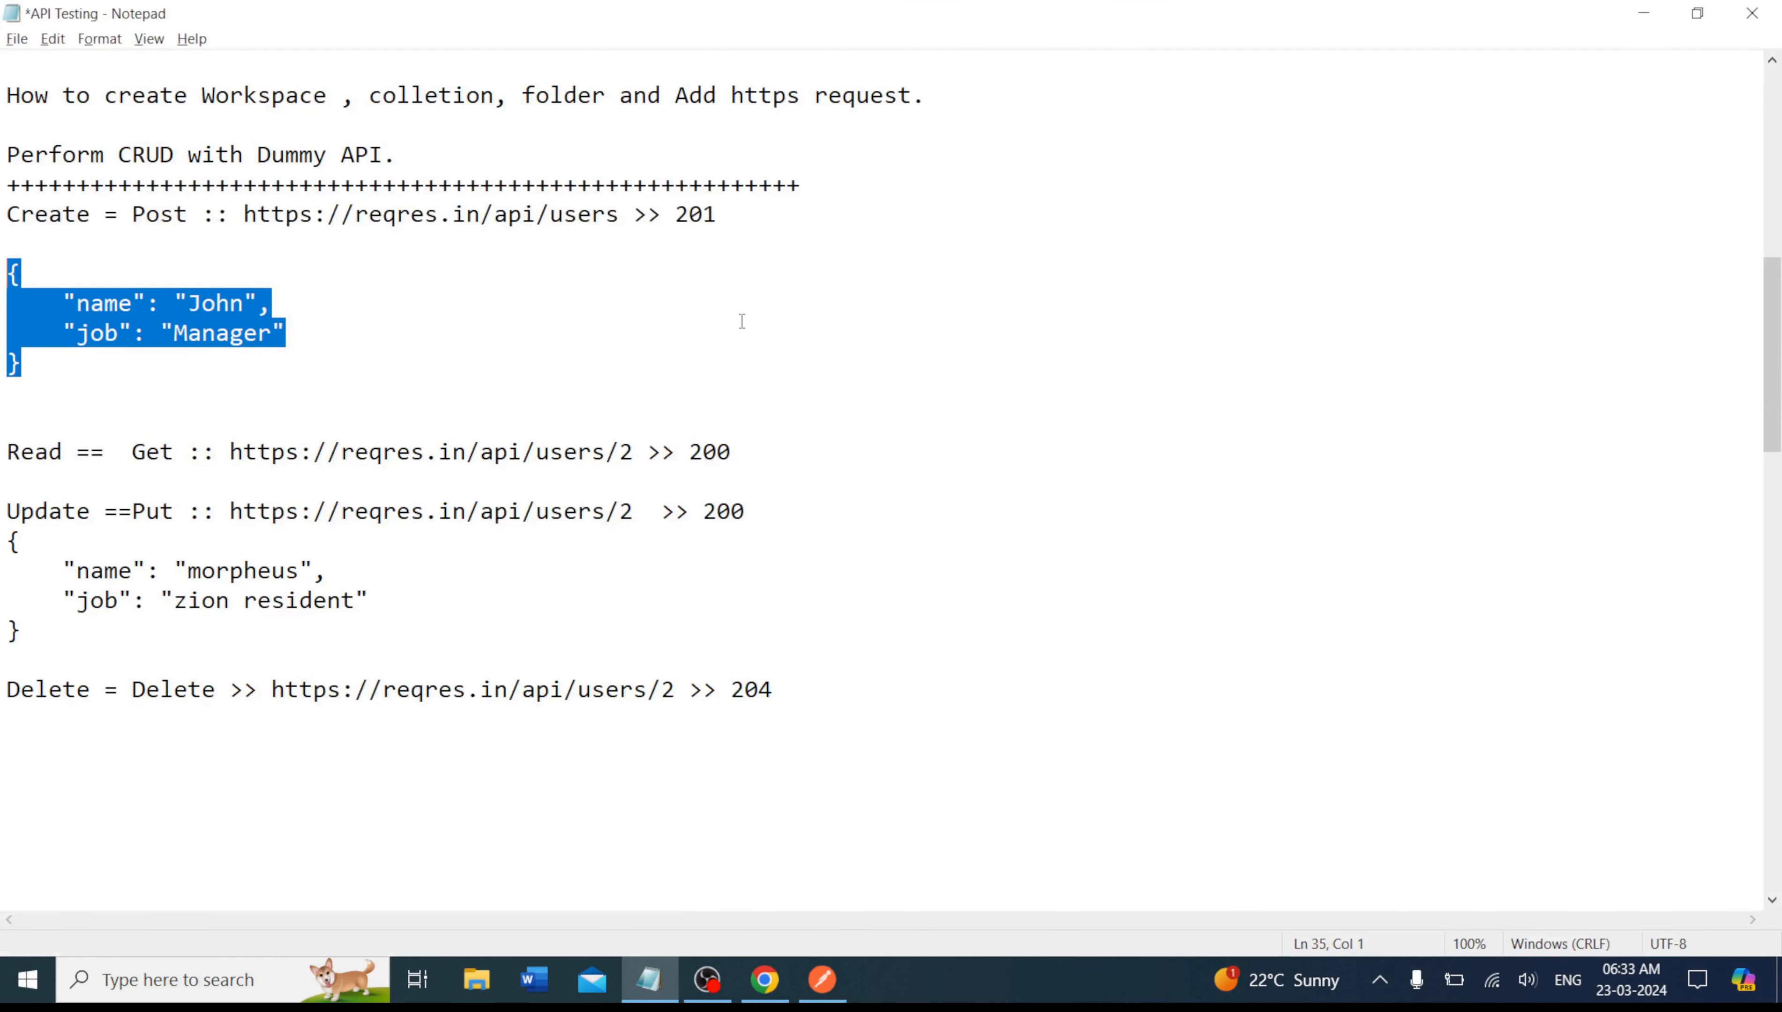
drag(742, 218, 668, 219)
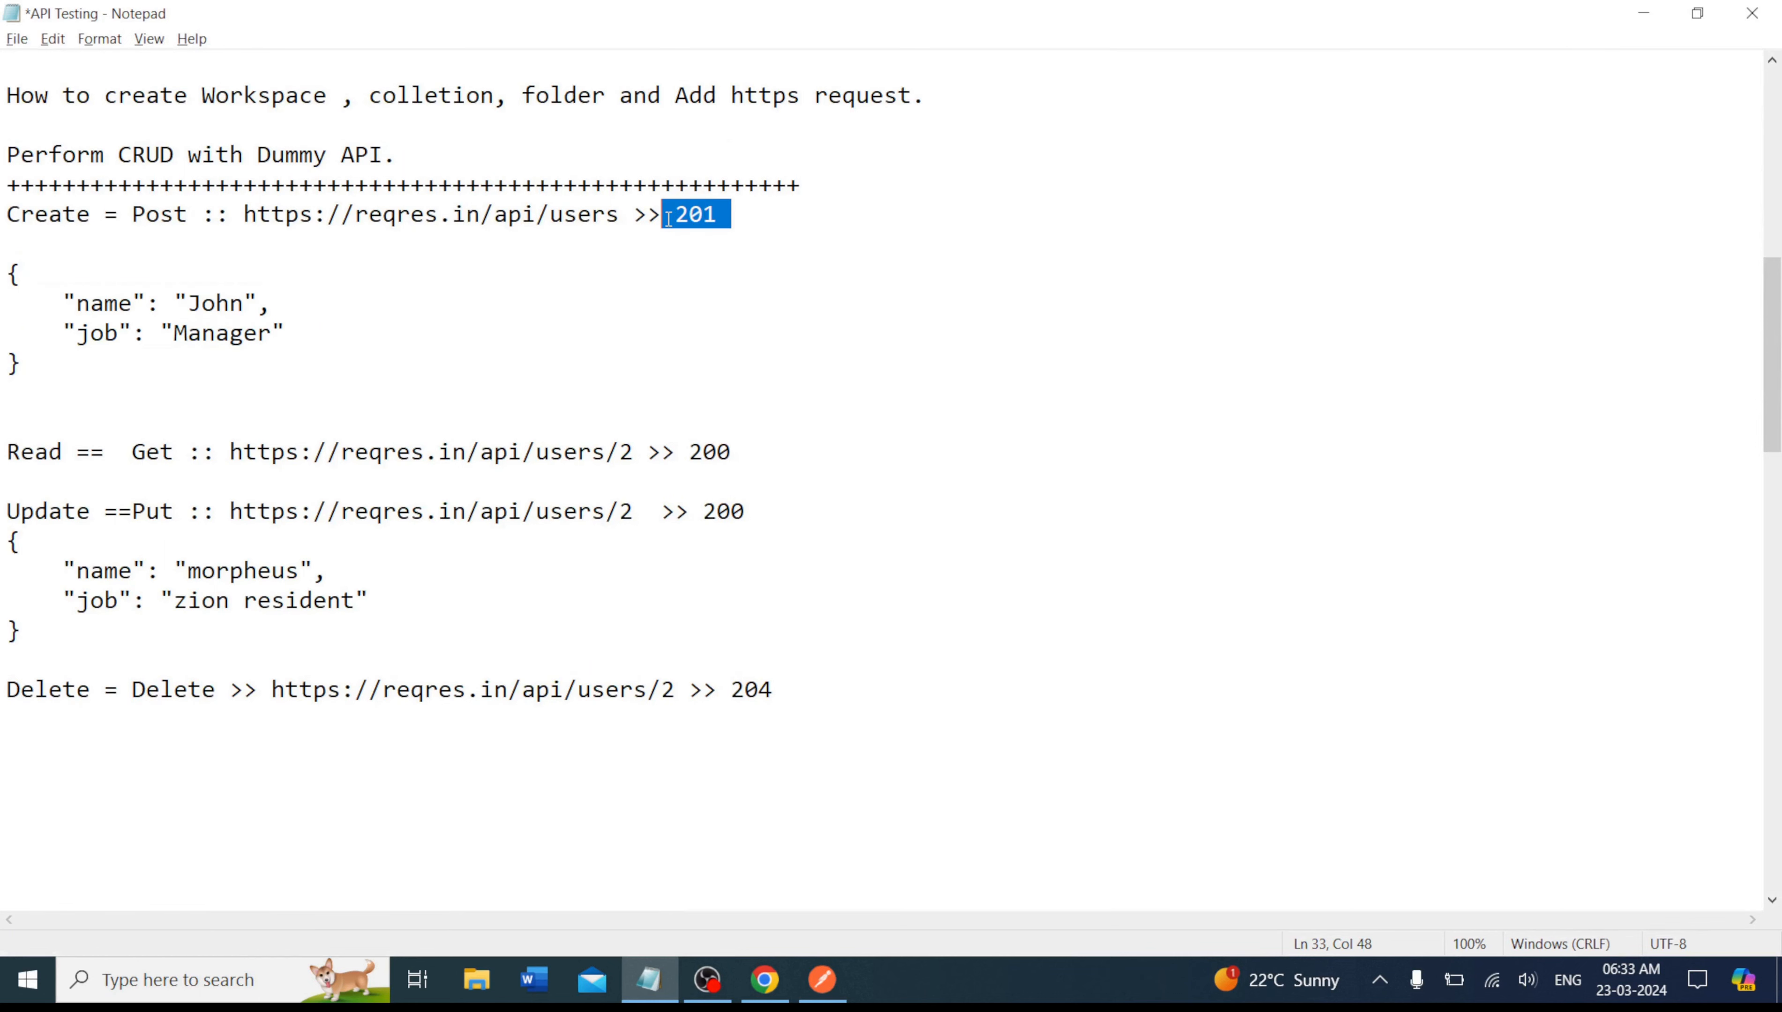
key(alt+Tab)
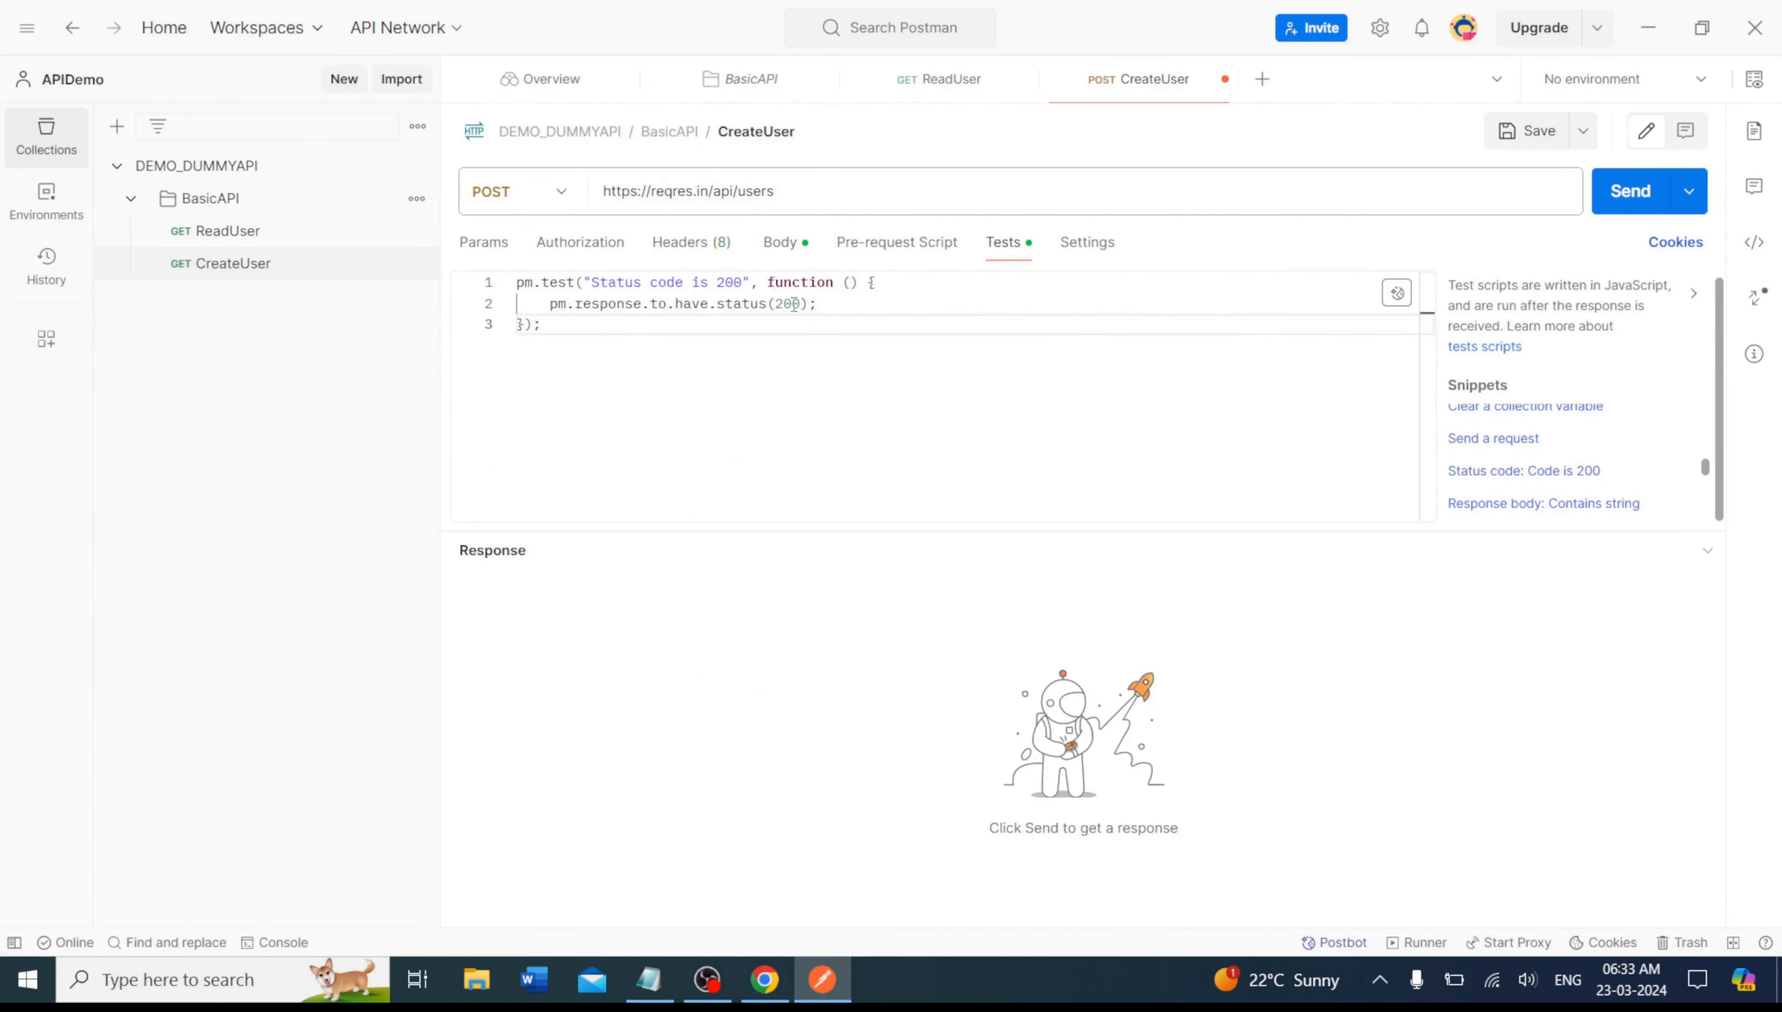
click(794, 304)
key(Delete)
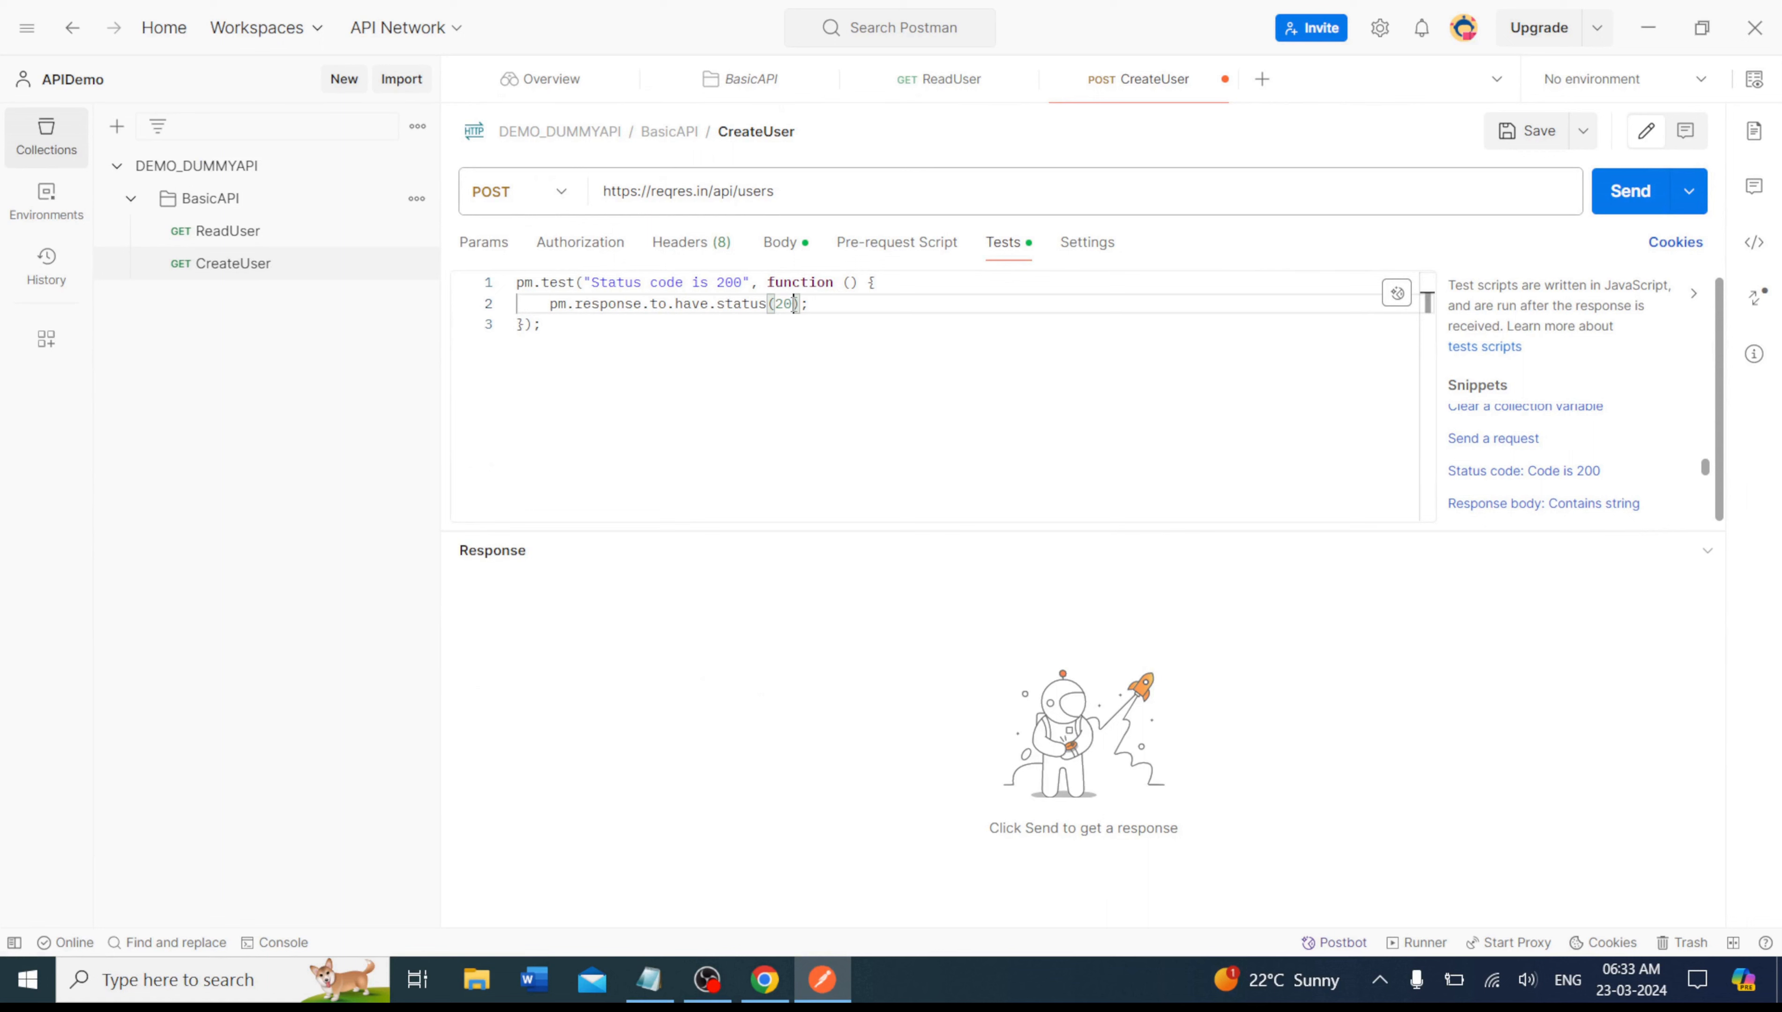
text(1)
click(1107, 430)
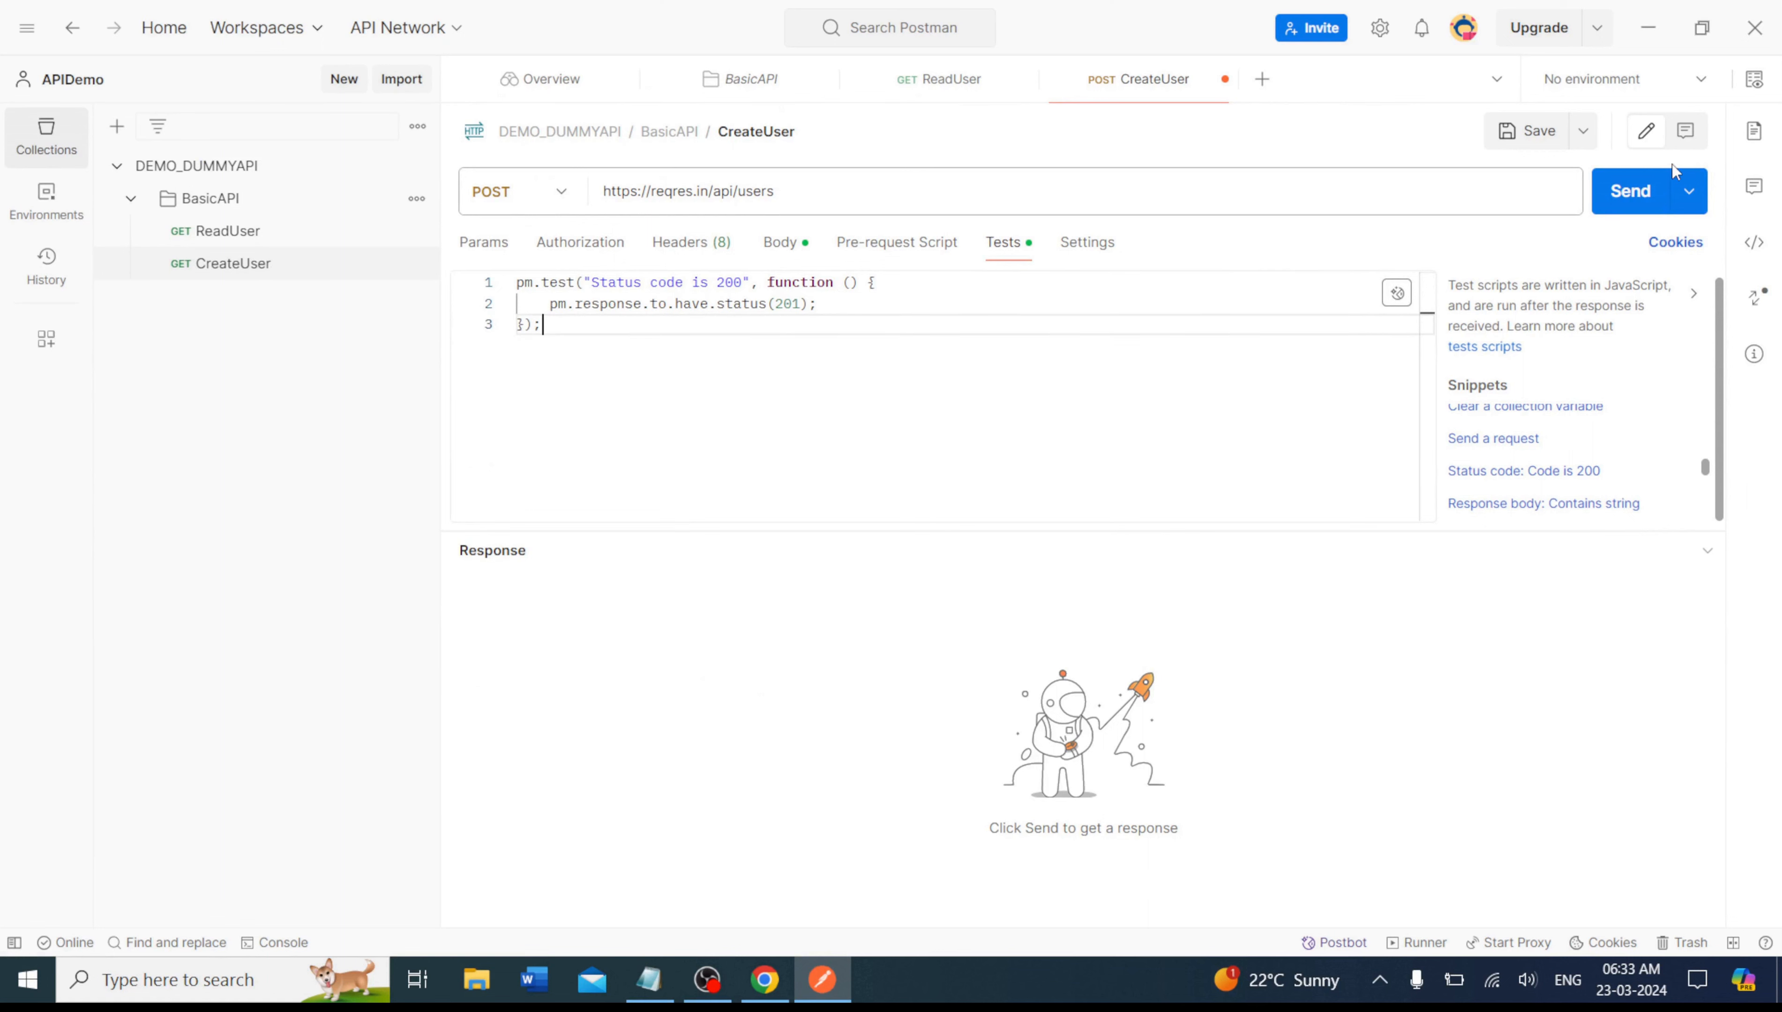
Save the CreateUser request and send it.
click(1514, 136)
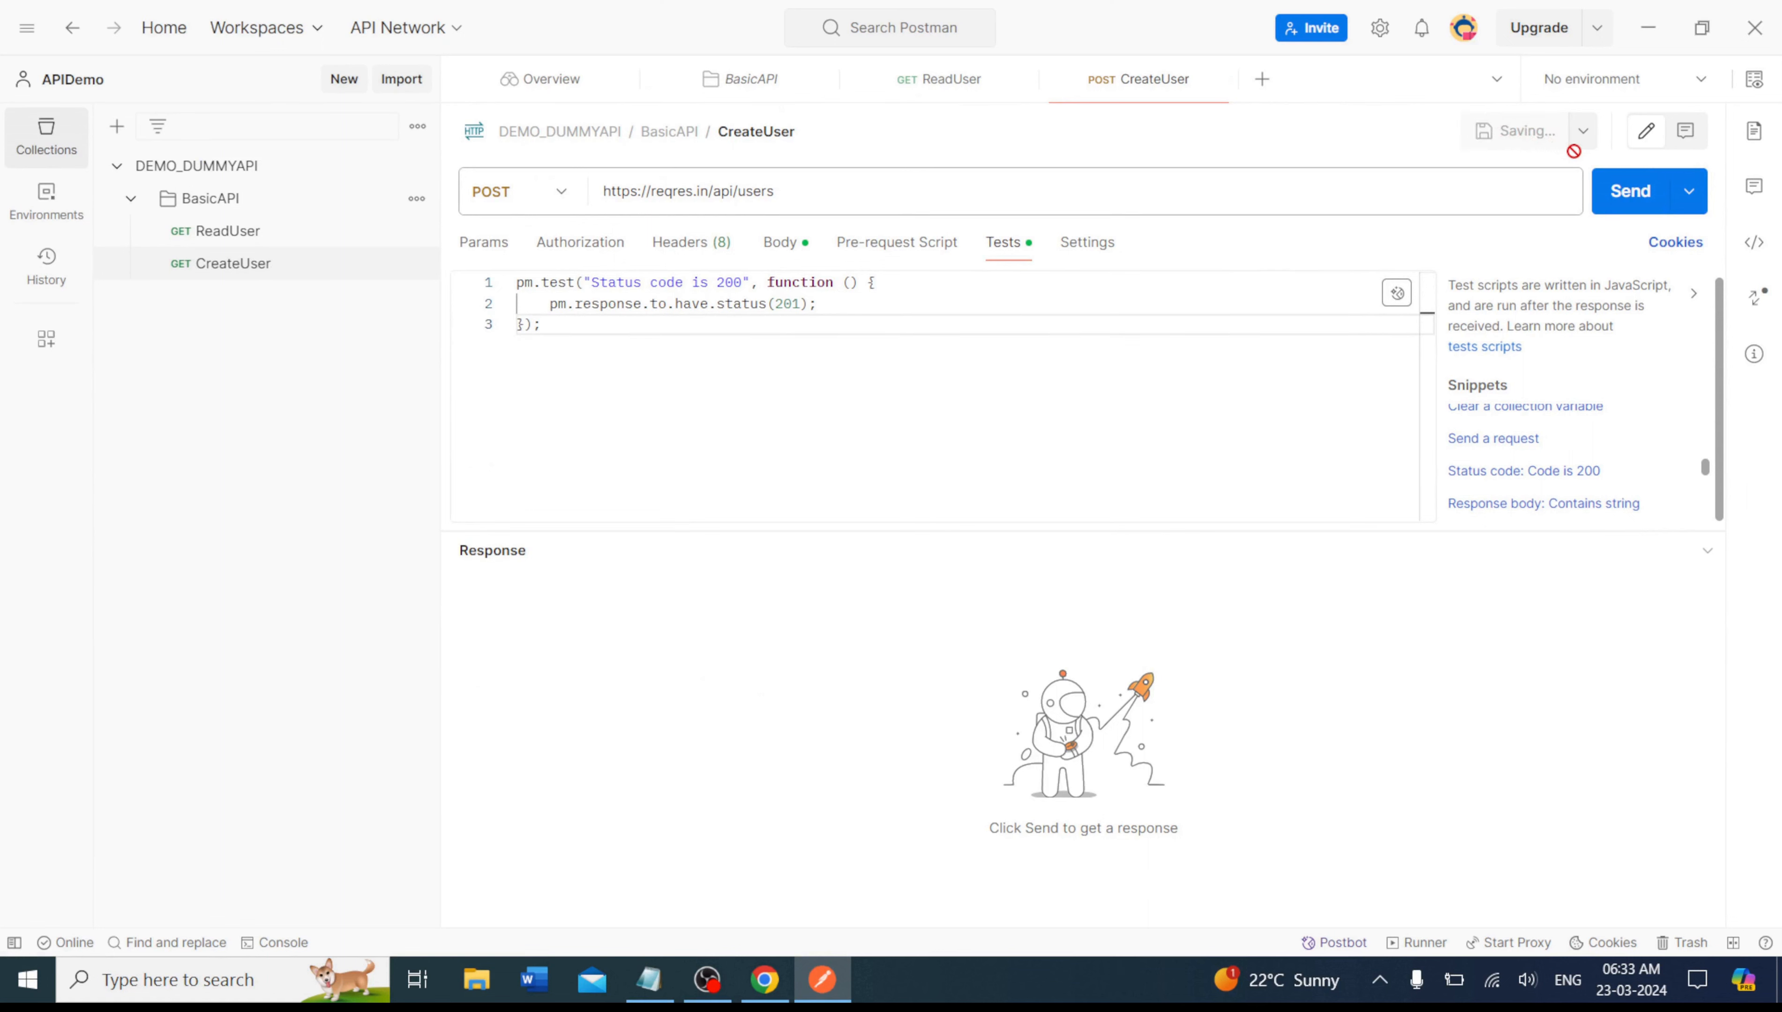
click(1636, 194)
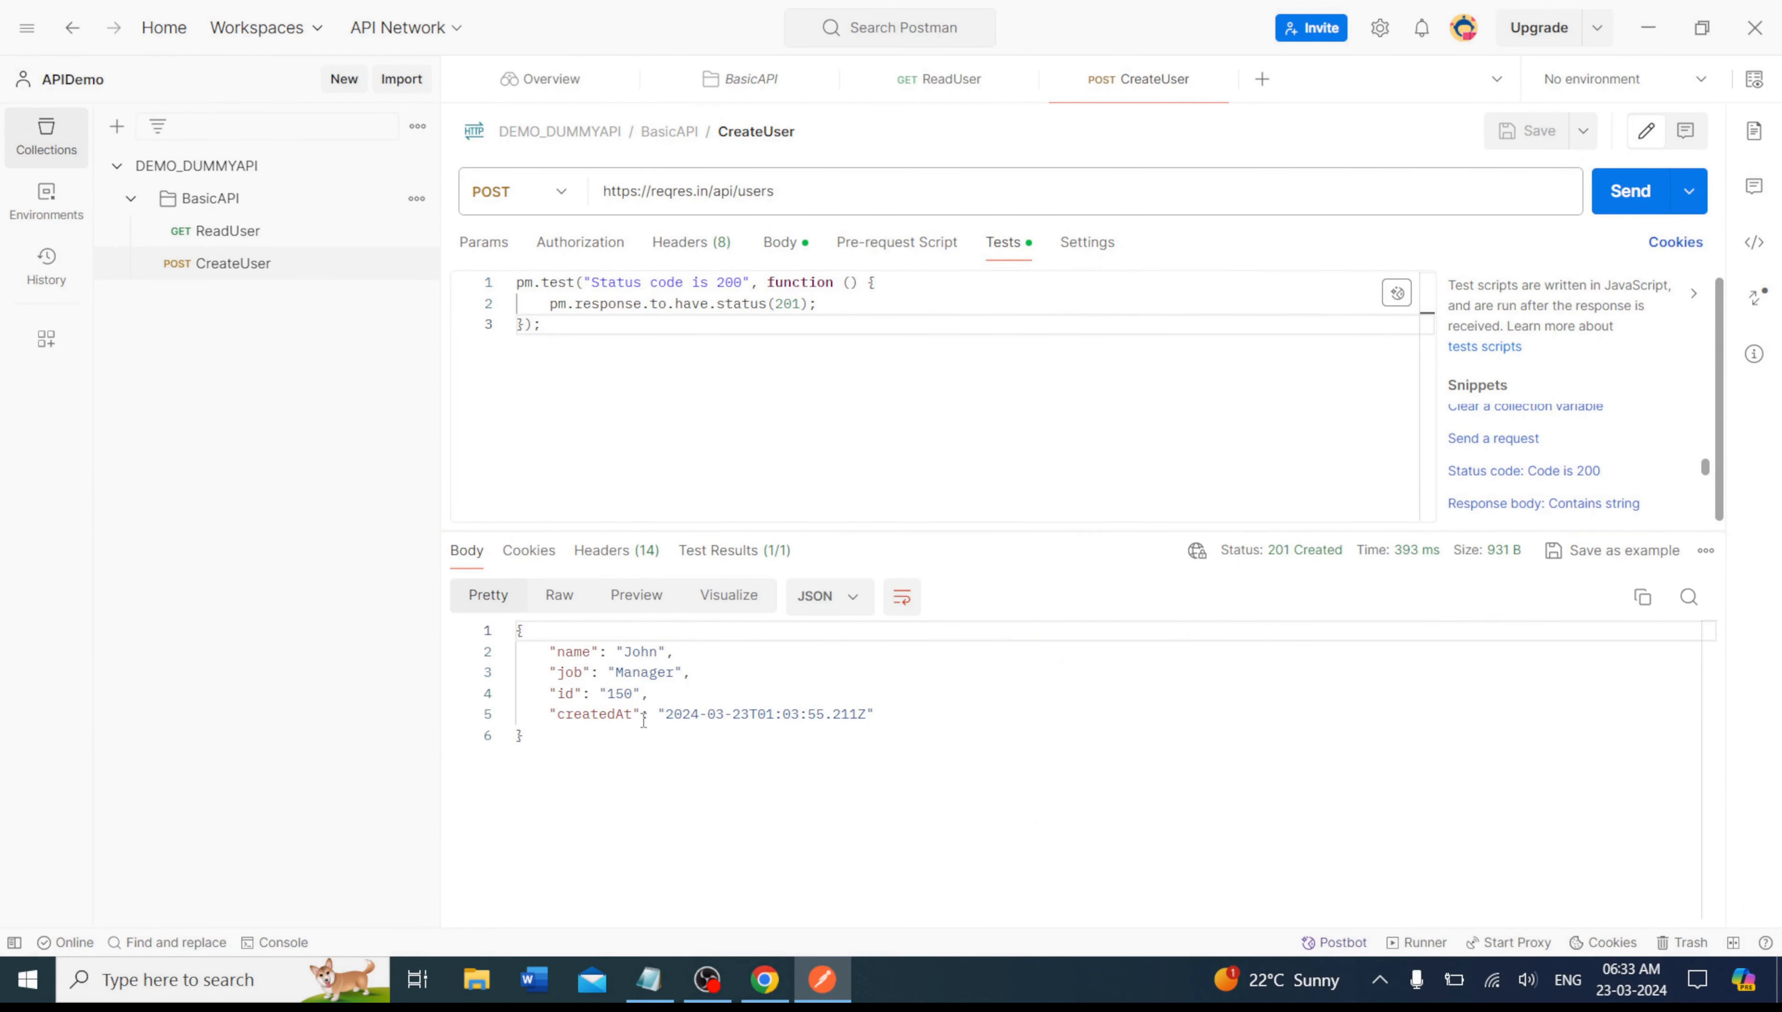
Compare CreateUser's request body with the returned response and review its test script and query parameters.
click(780, 241)
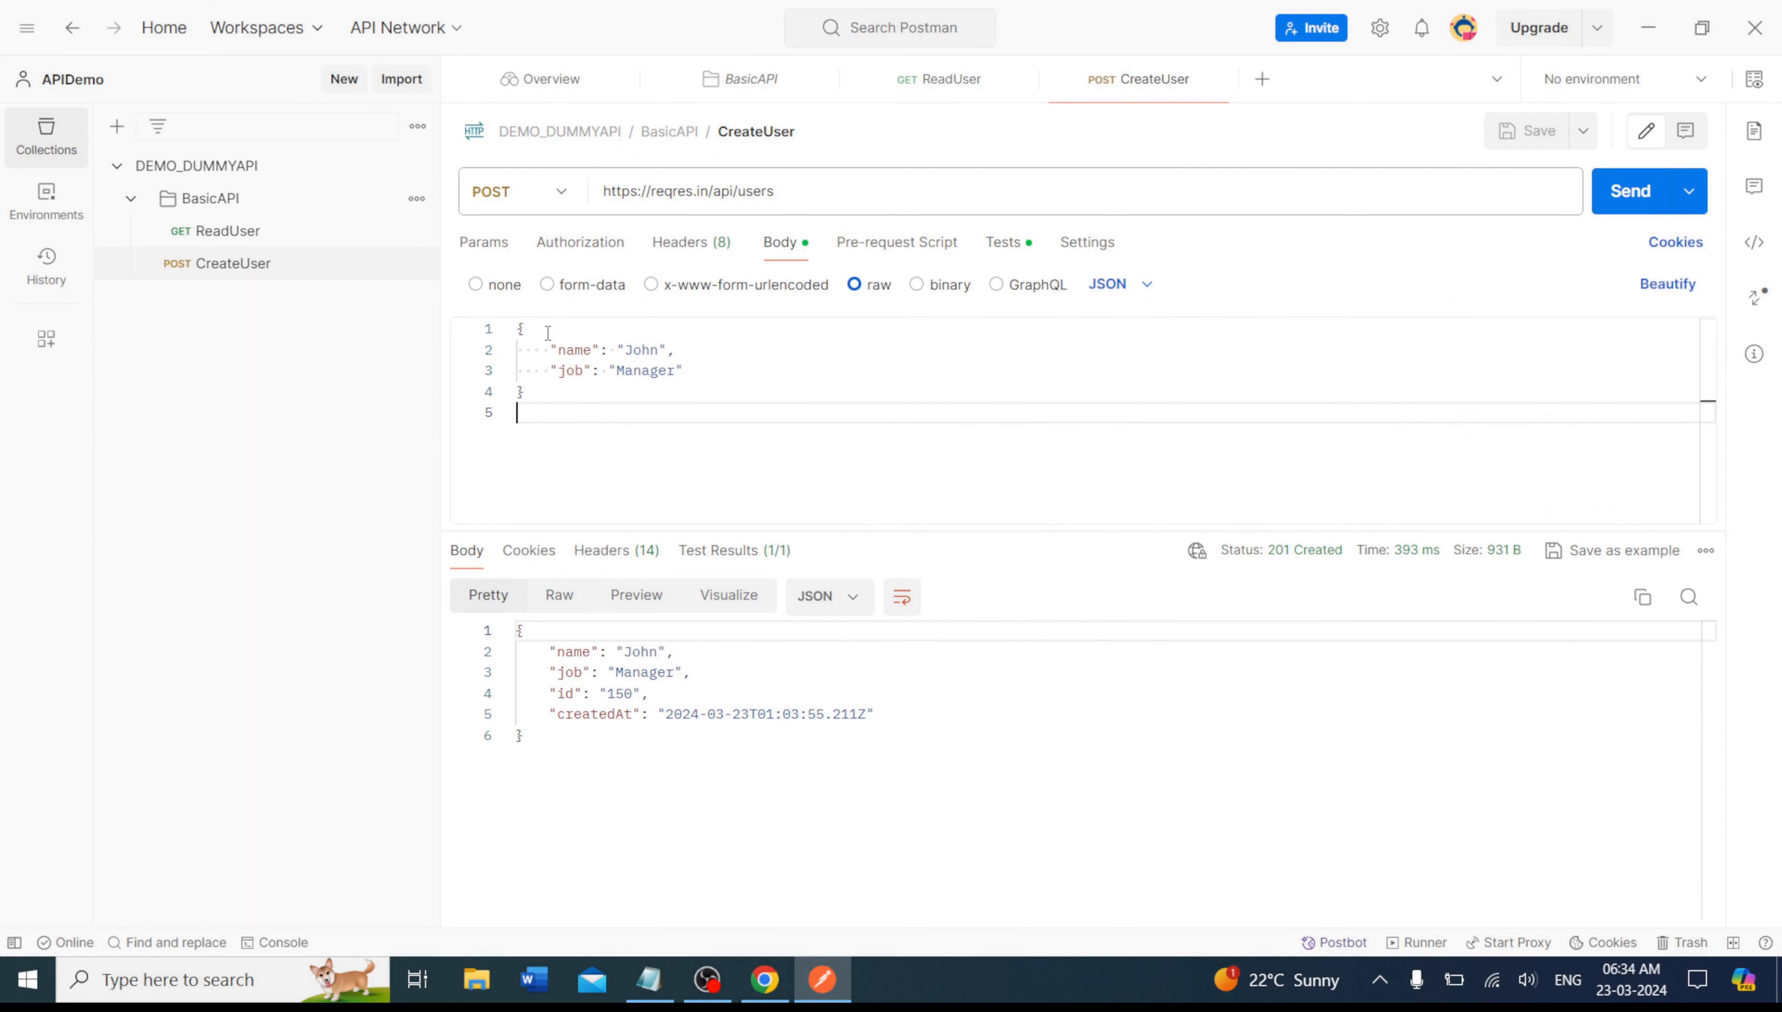
drag(640, 743, 515, 629)
click(691, 468)
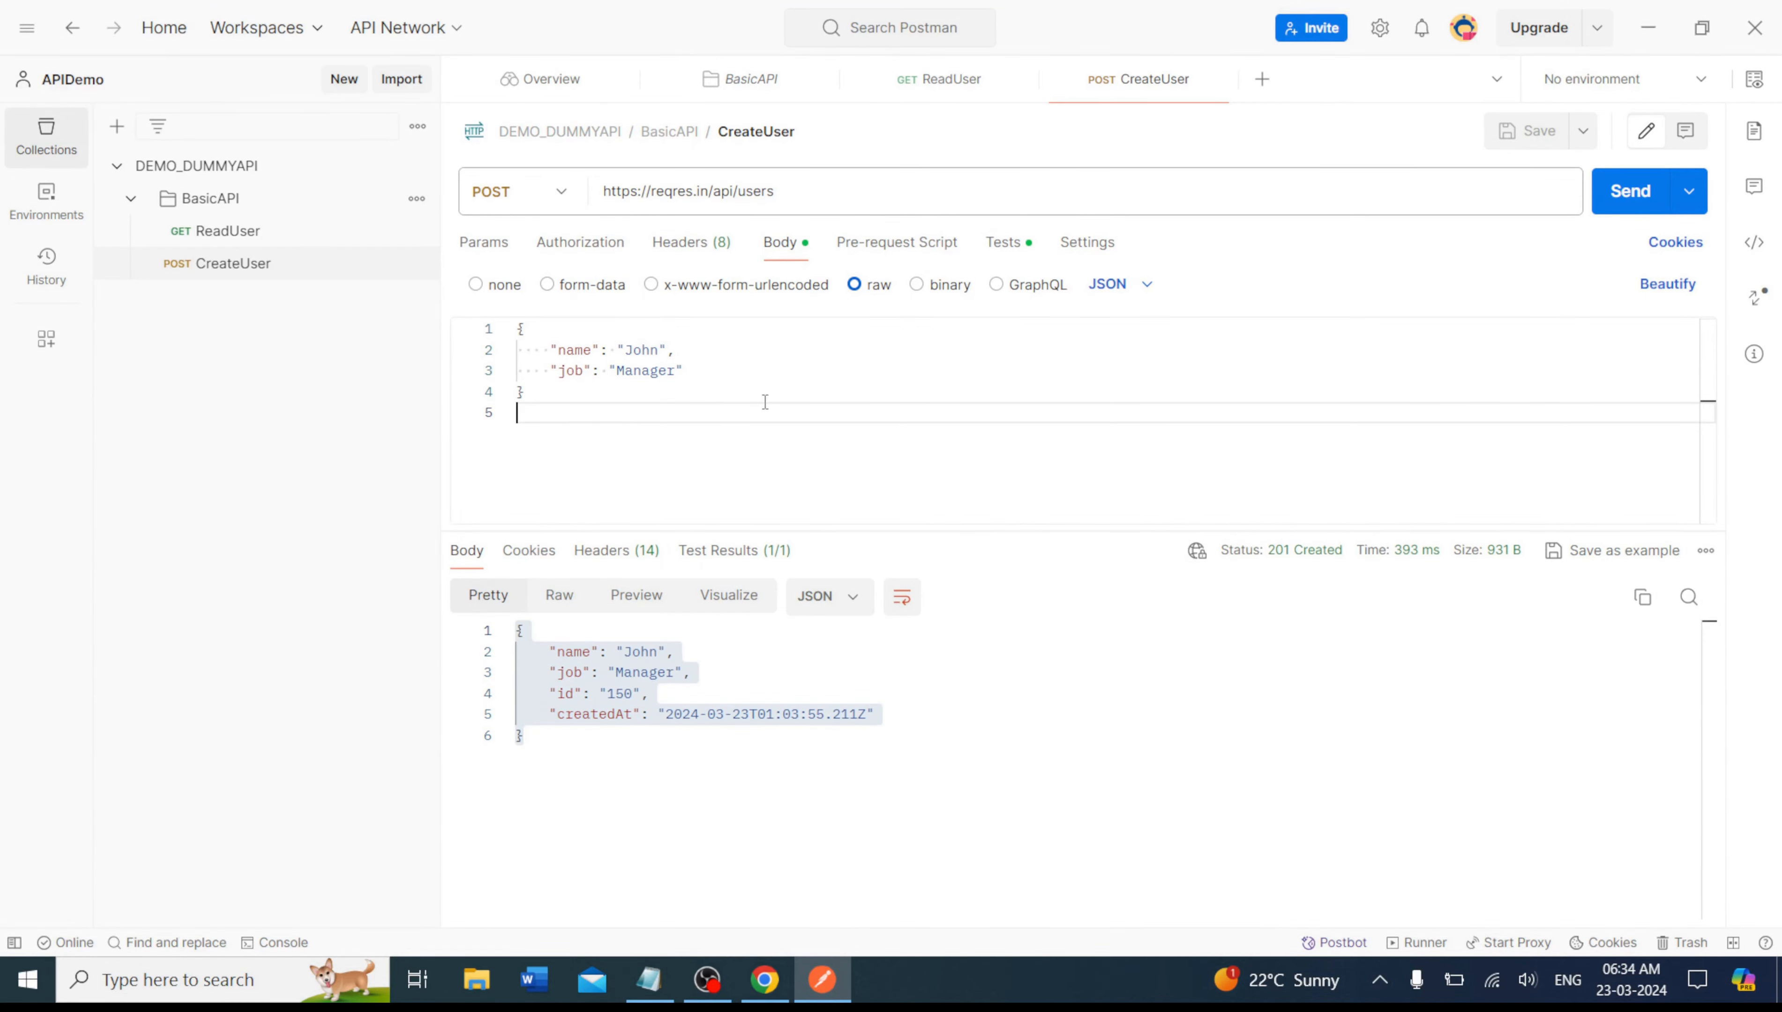
click(1019, 250)
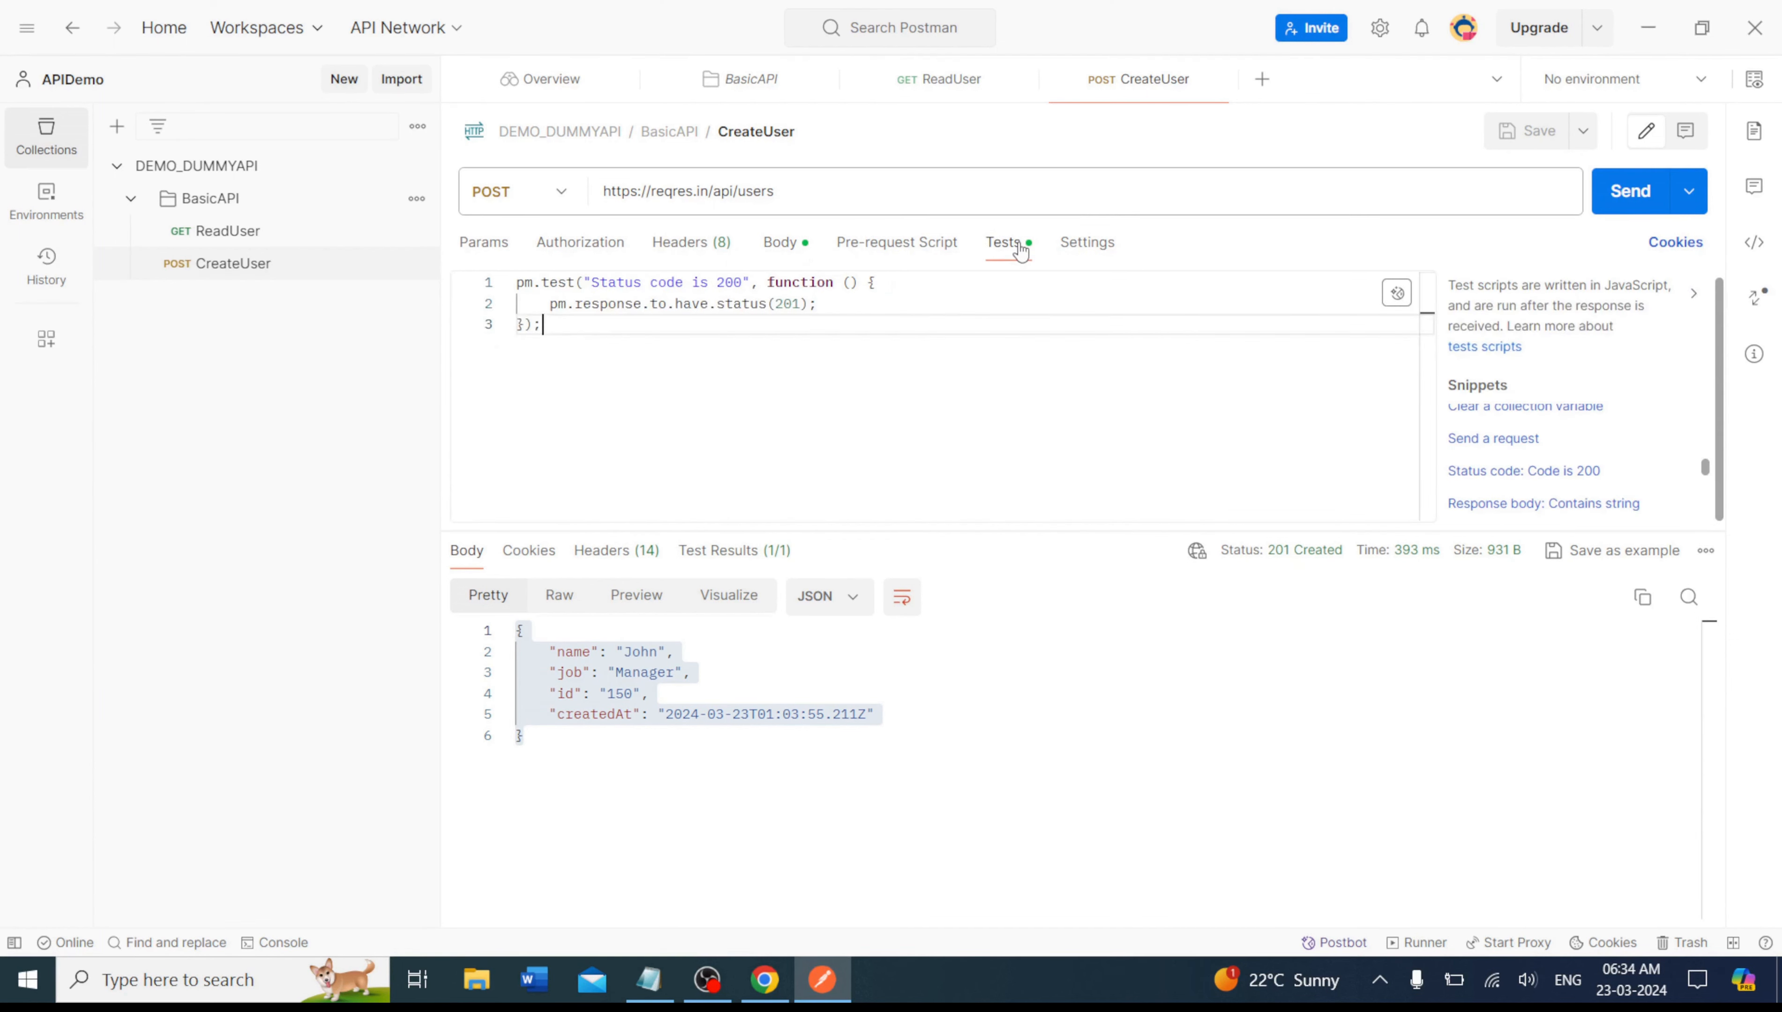
click(478, 249)
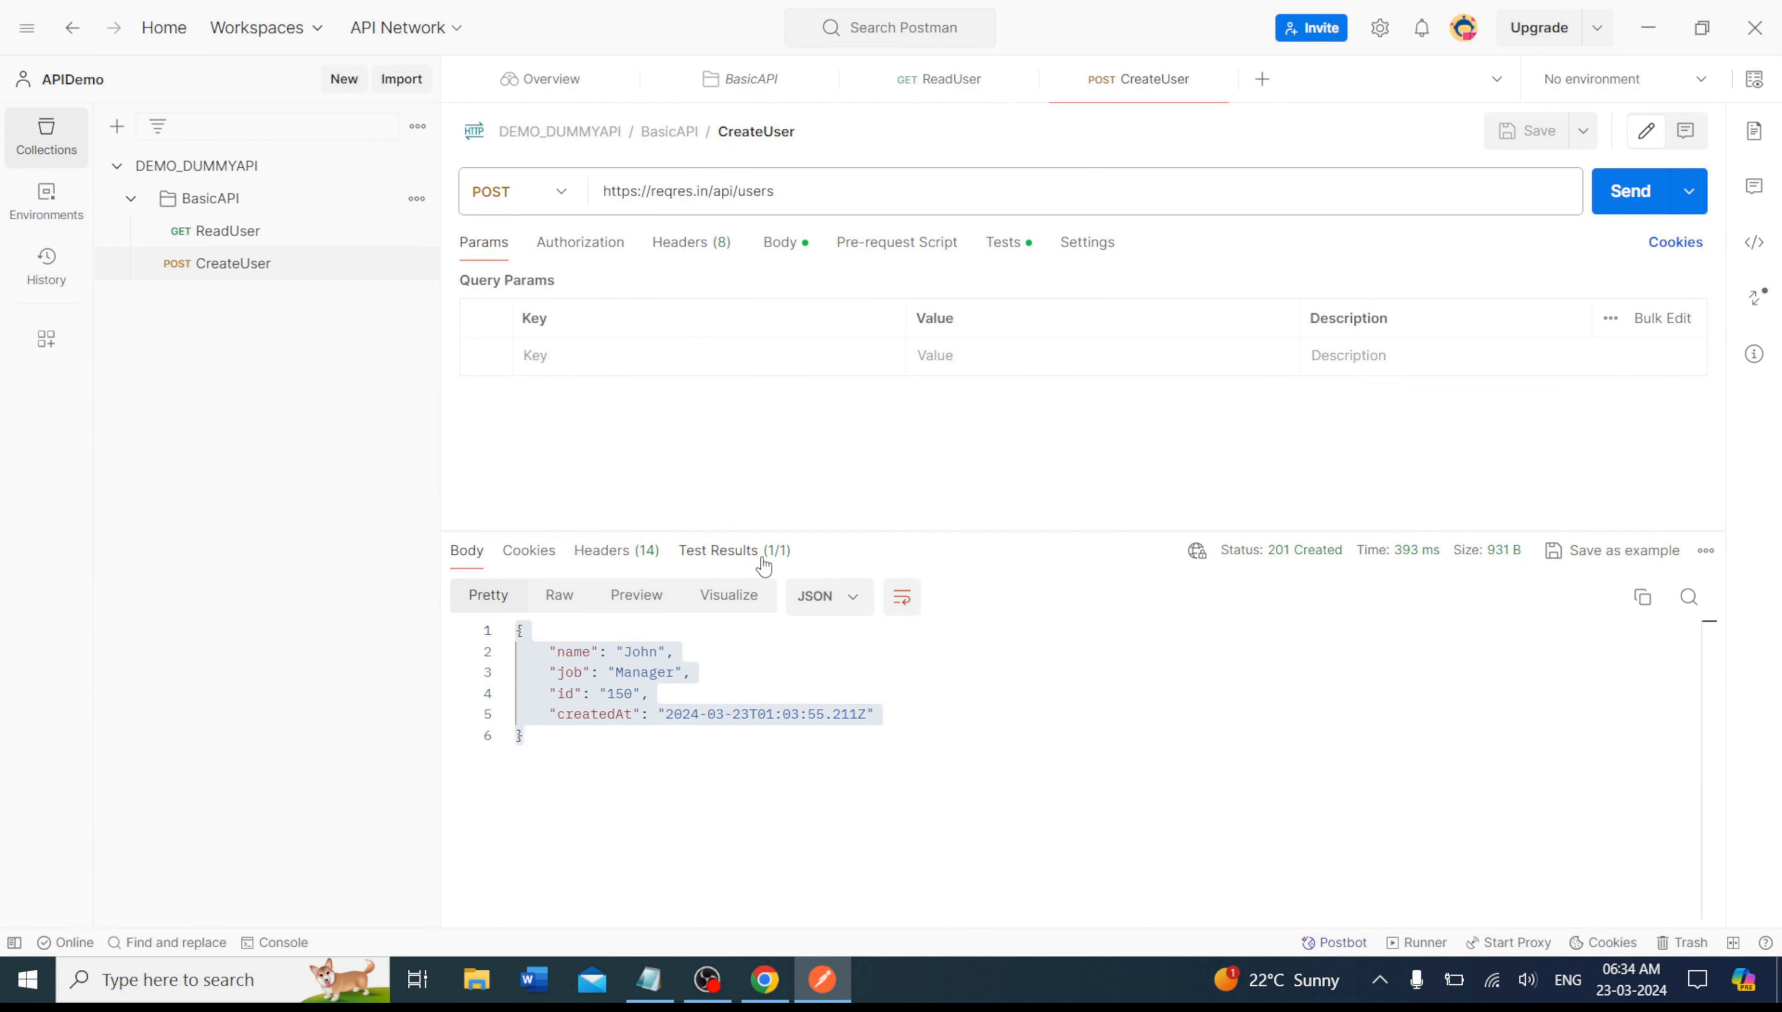
Add a new request named UpdateUser to the BasicAPI folder.
click(417, 200)
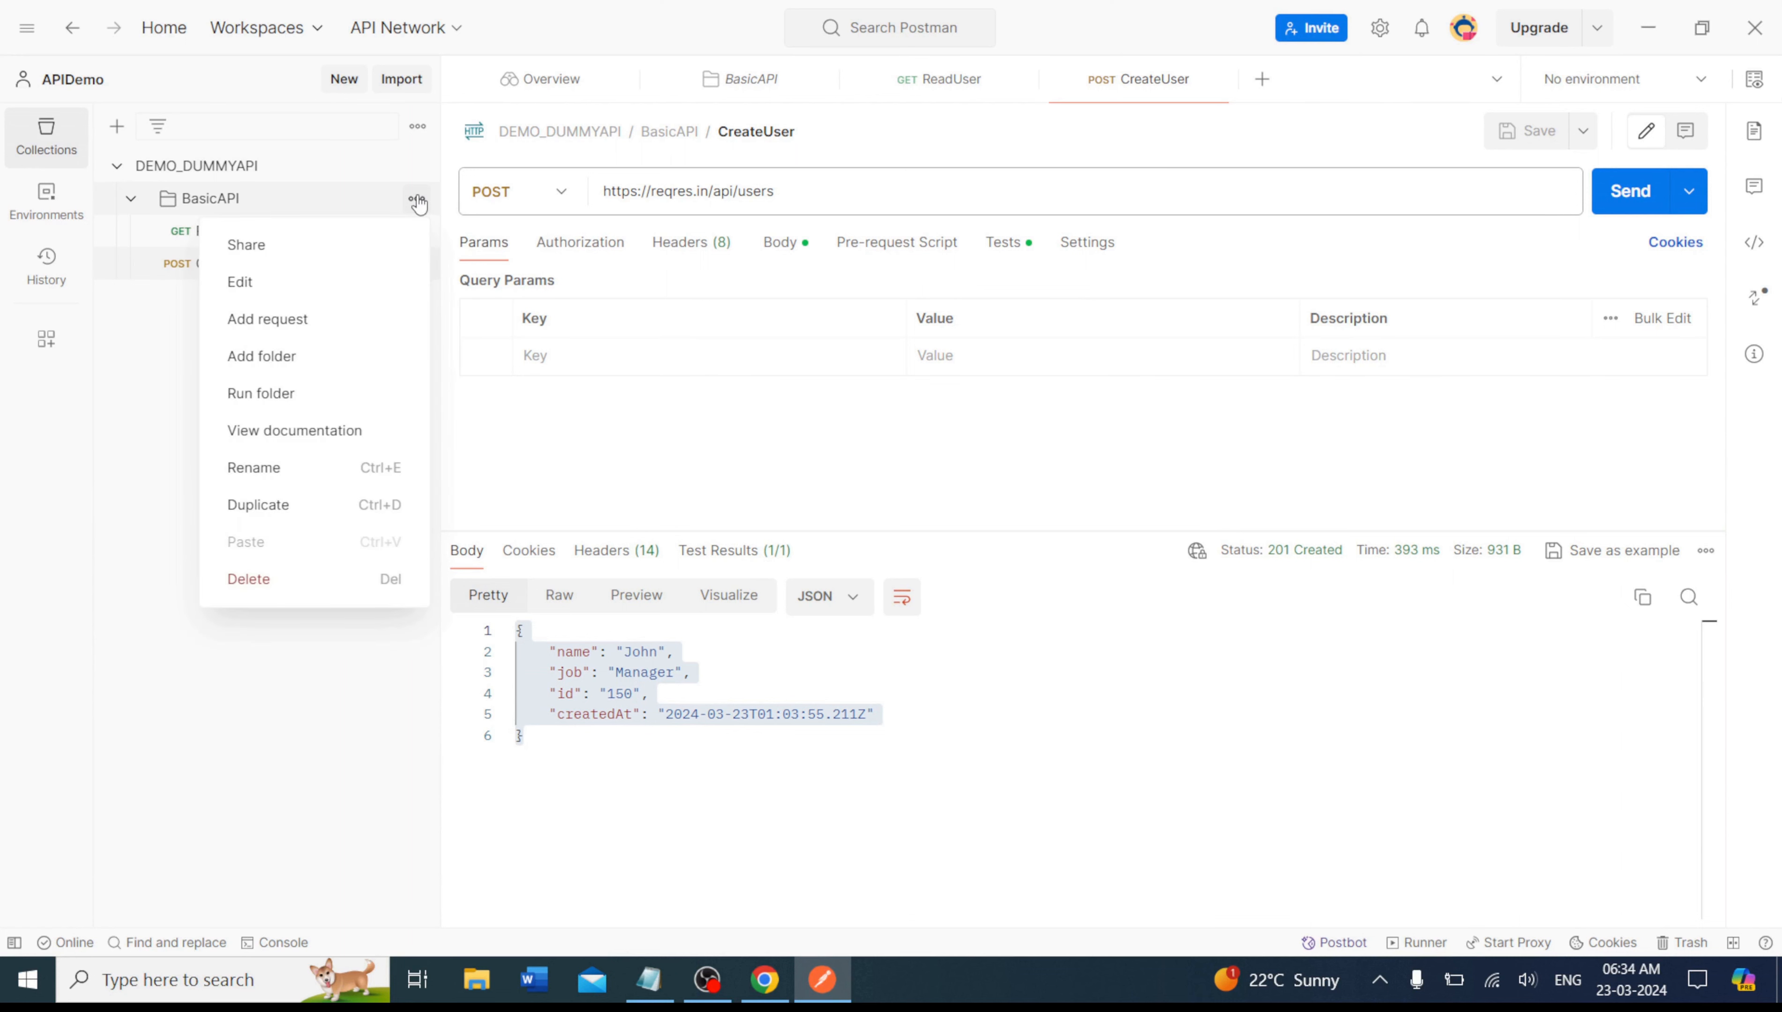
click(293, 322)
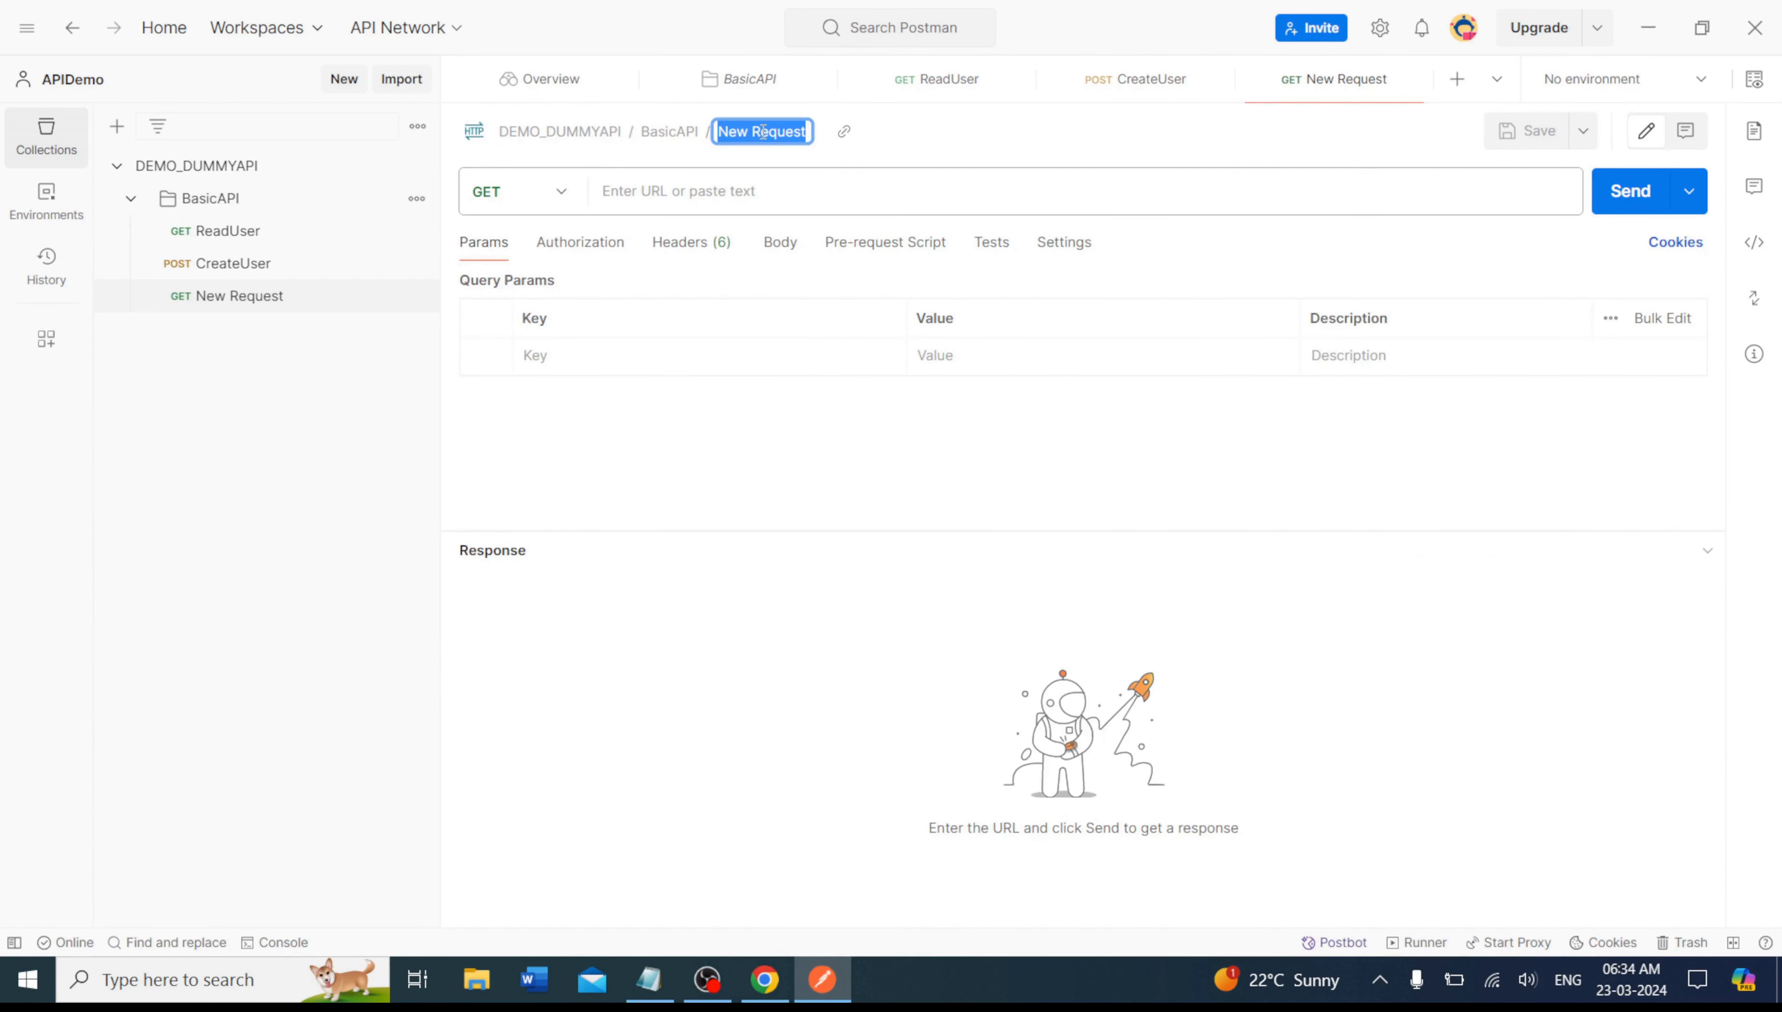
text(UpdateU)
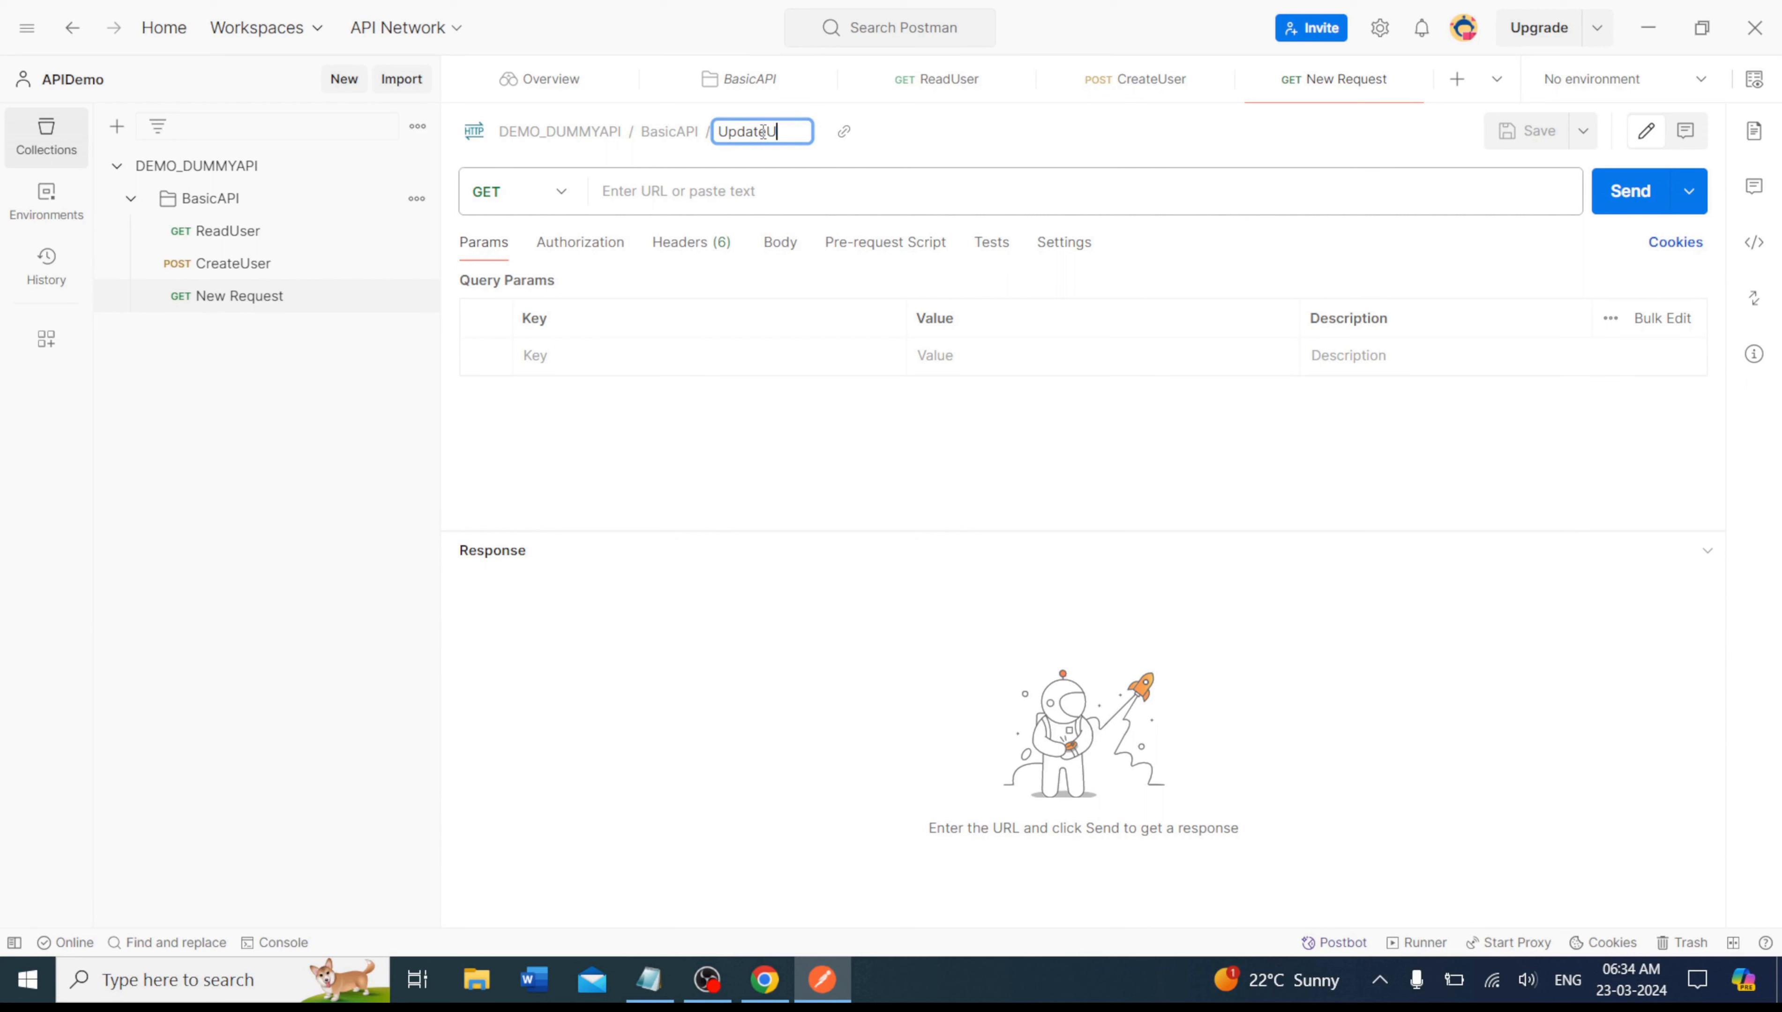
text(ser)
key(Return)
click(560, 206)
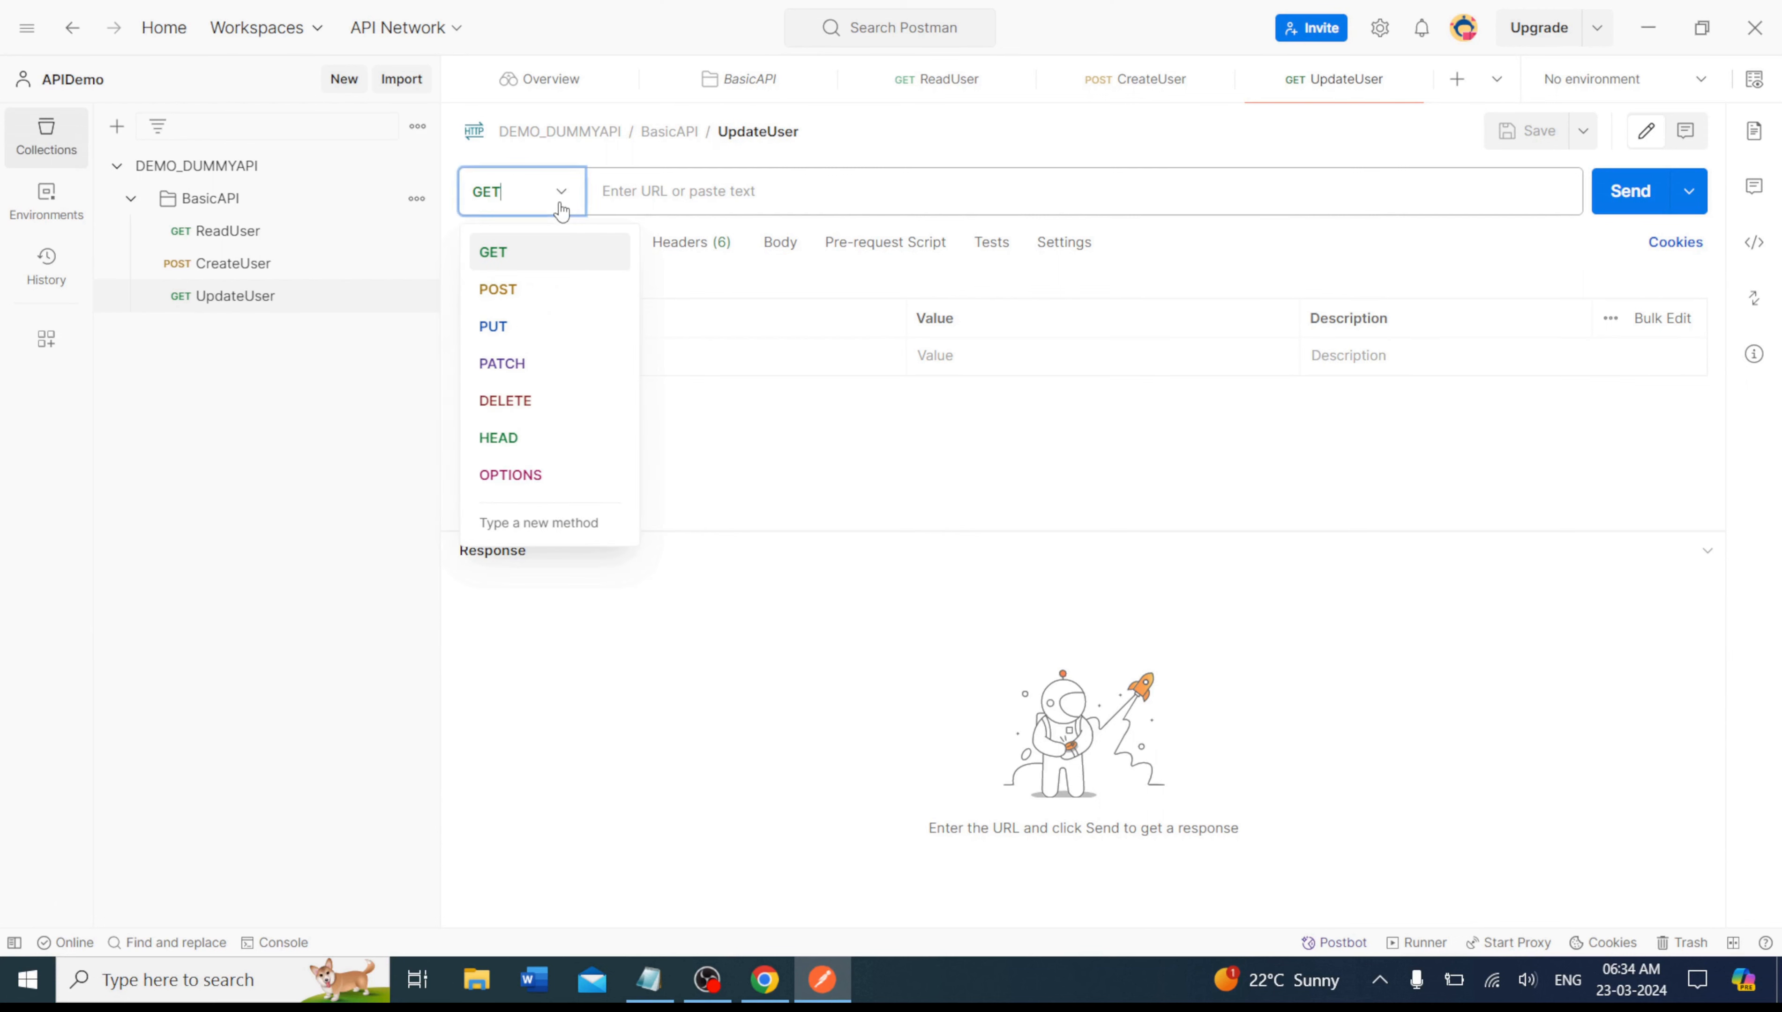
click(513, 325)
click(768, 189)
key(alt+Tab)
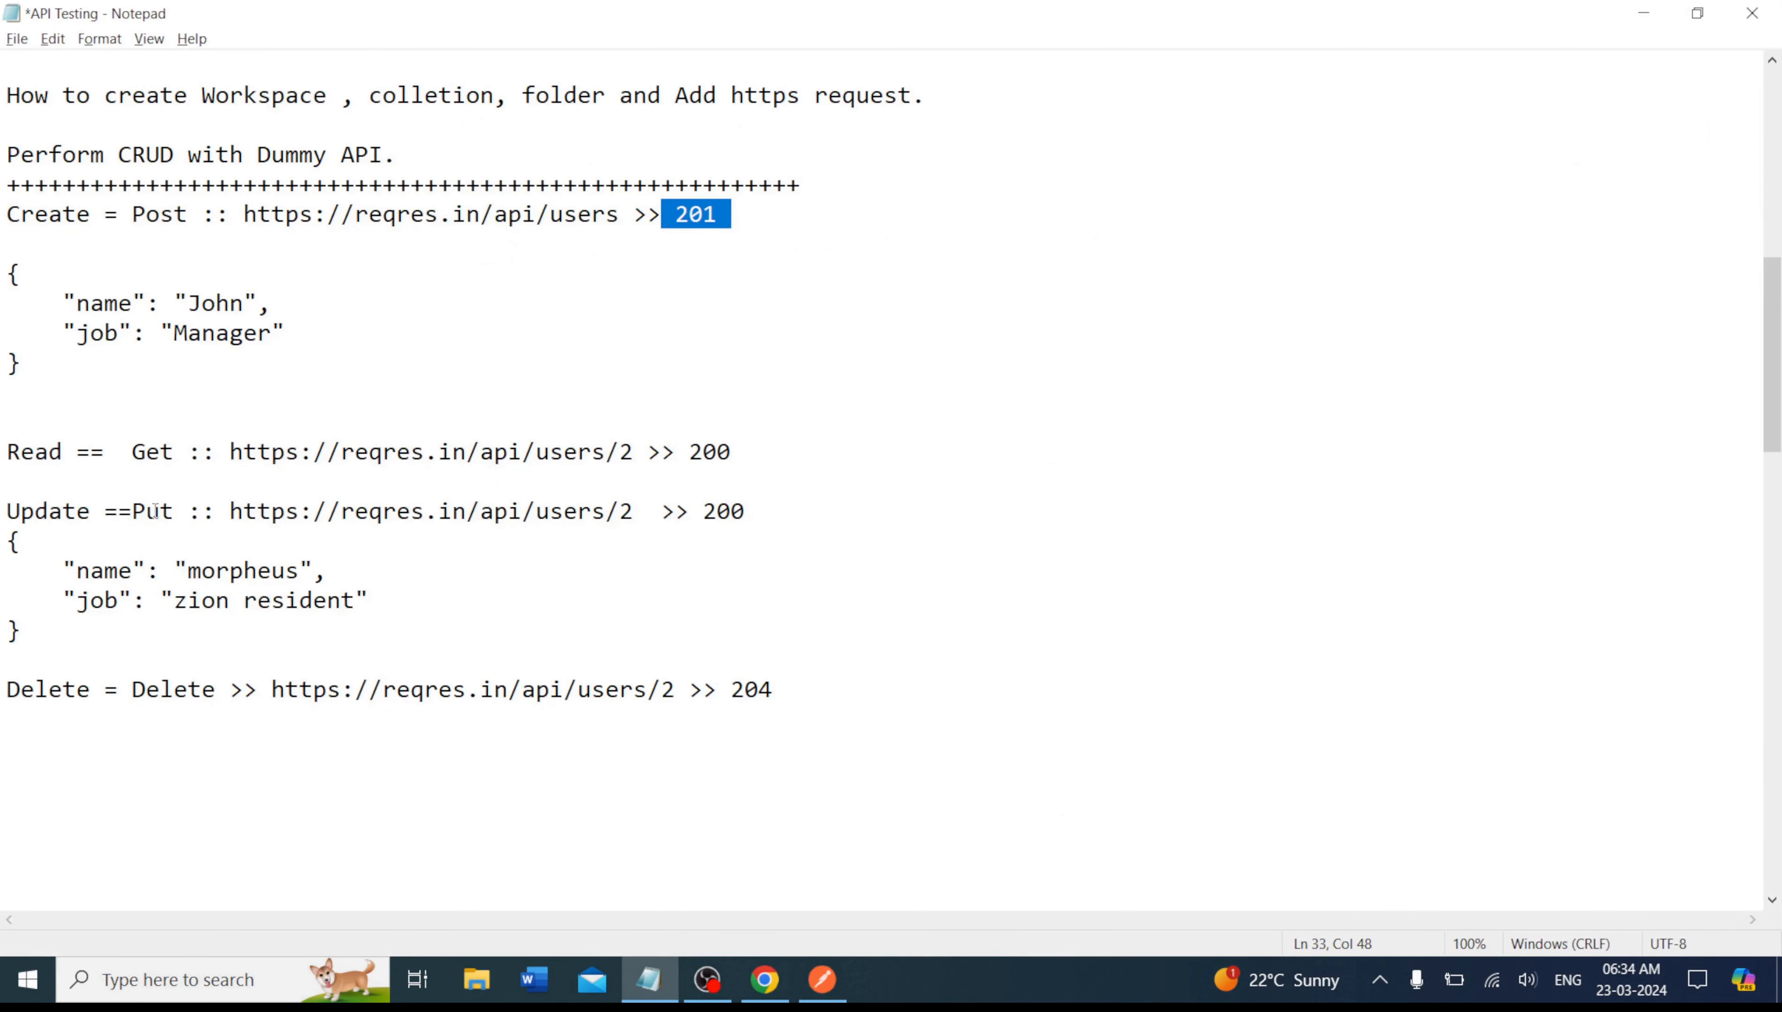
drag(232, 509, 637, 509)
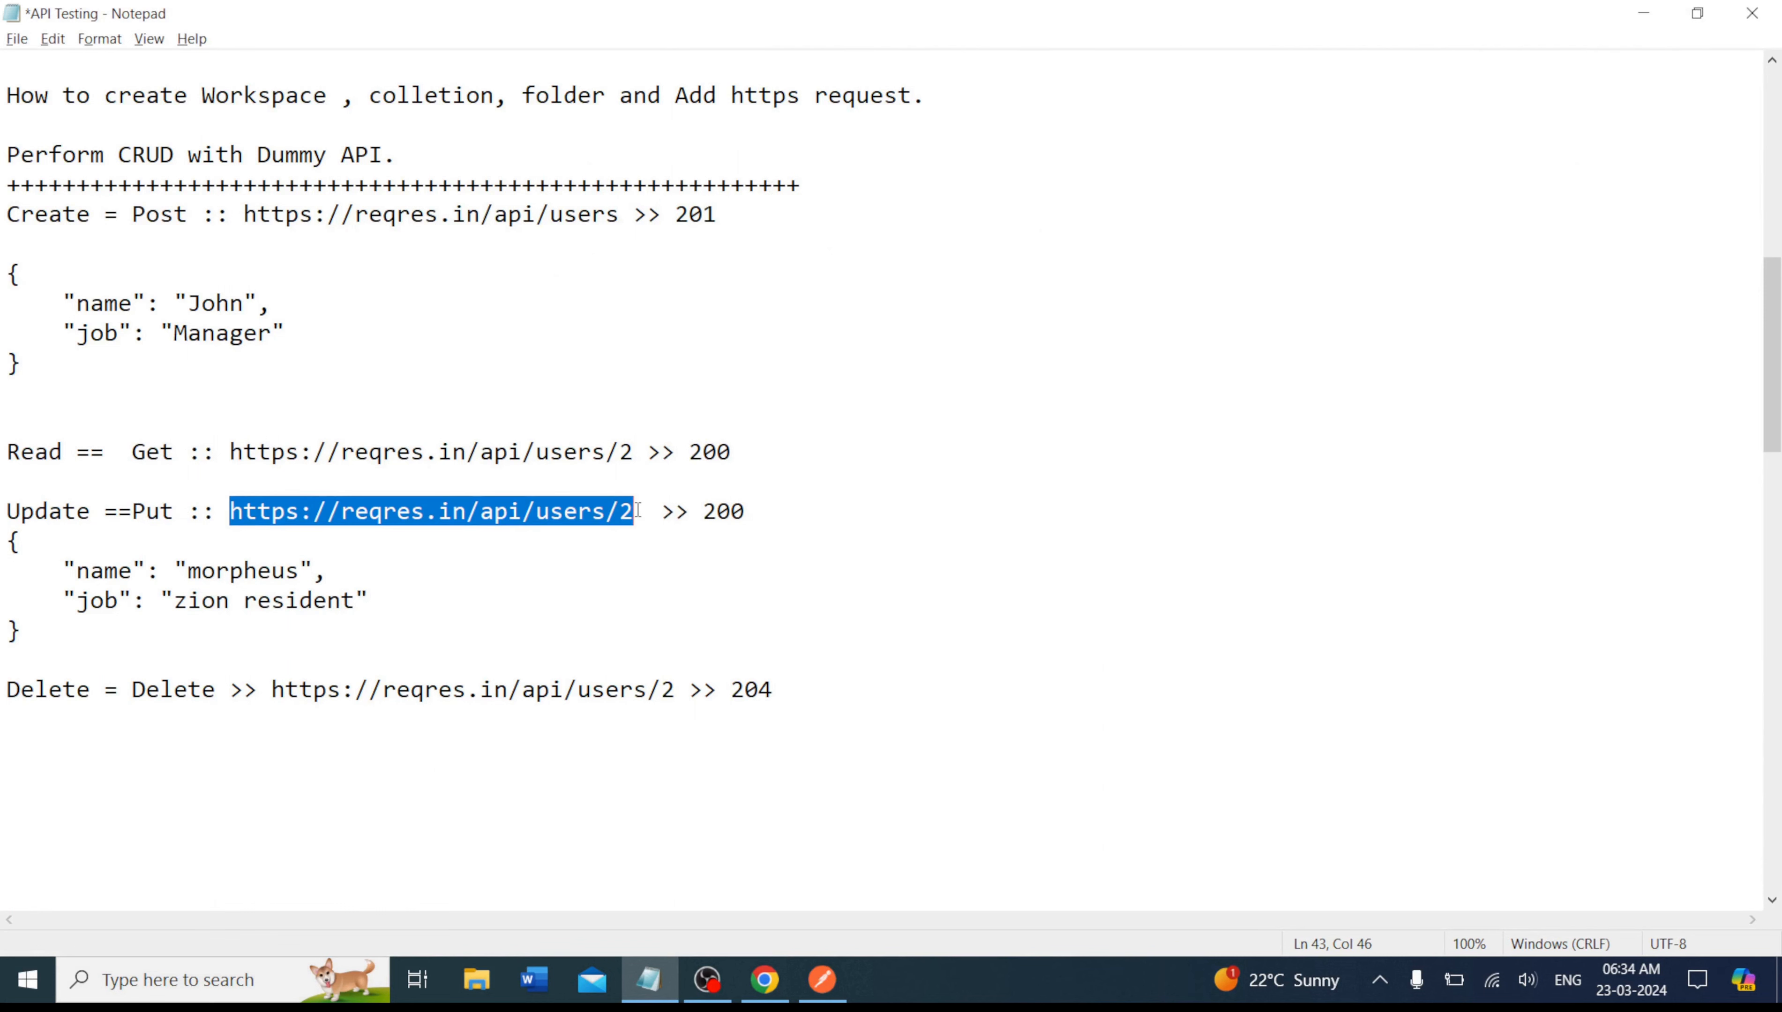
key(alt+Tab)
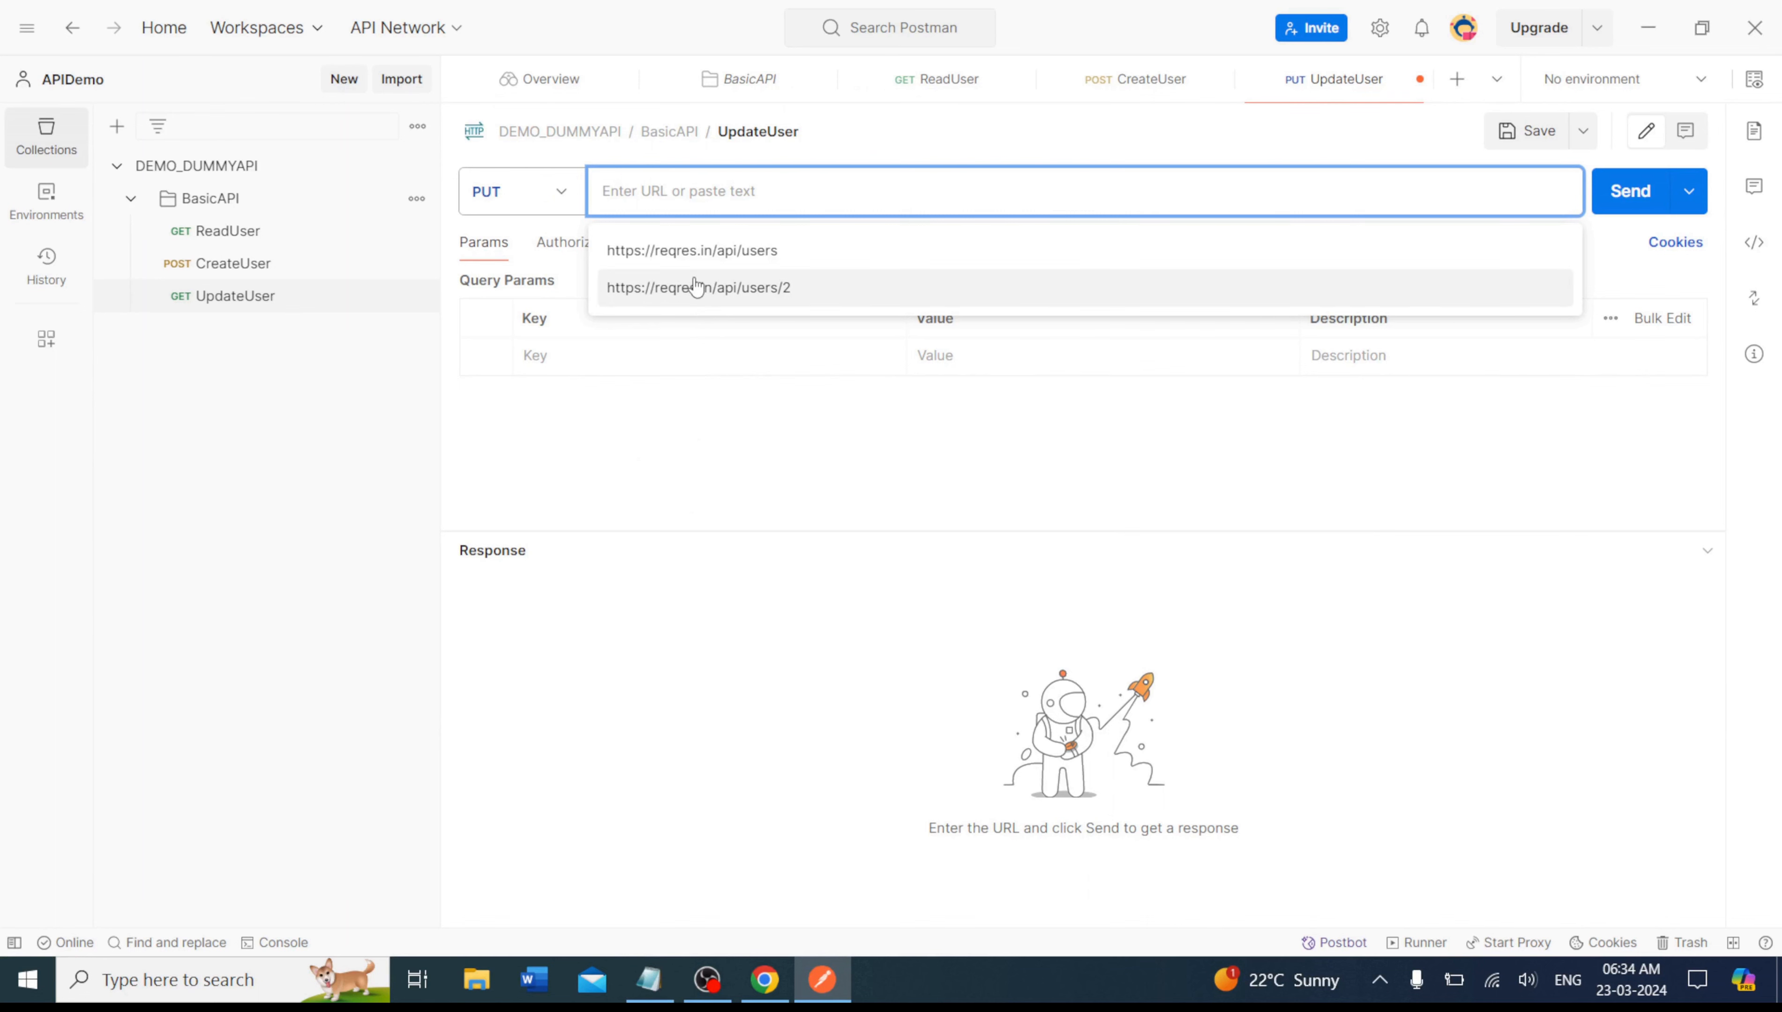
click(697, 287)
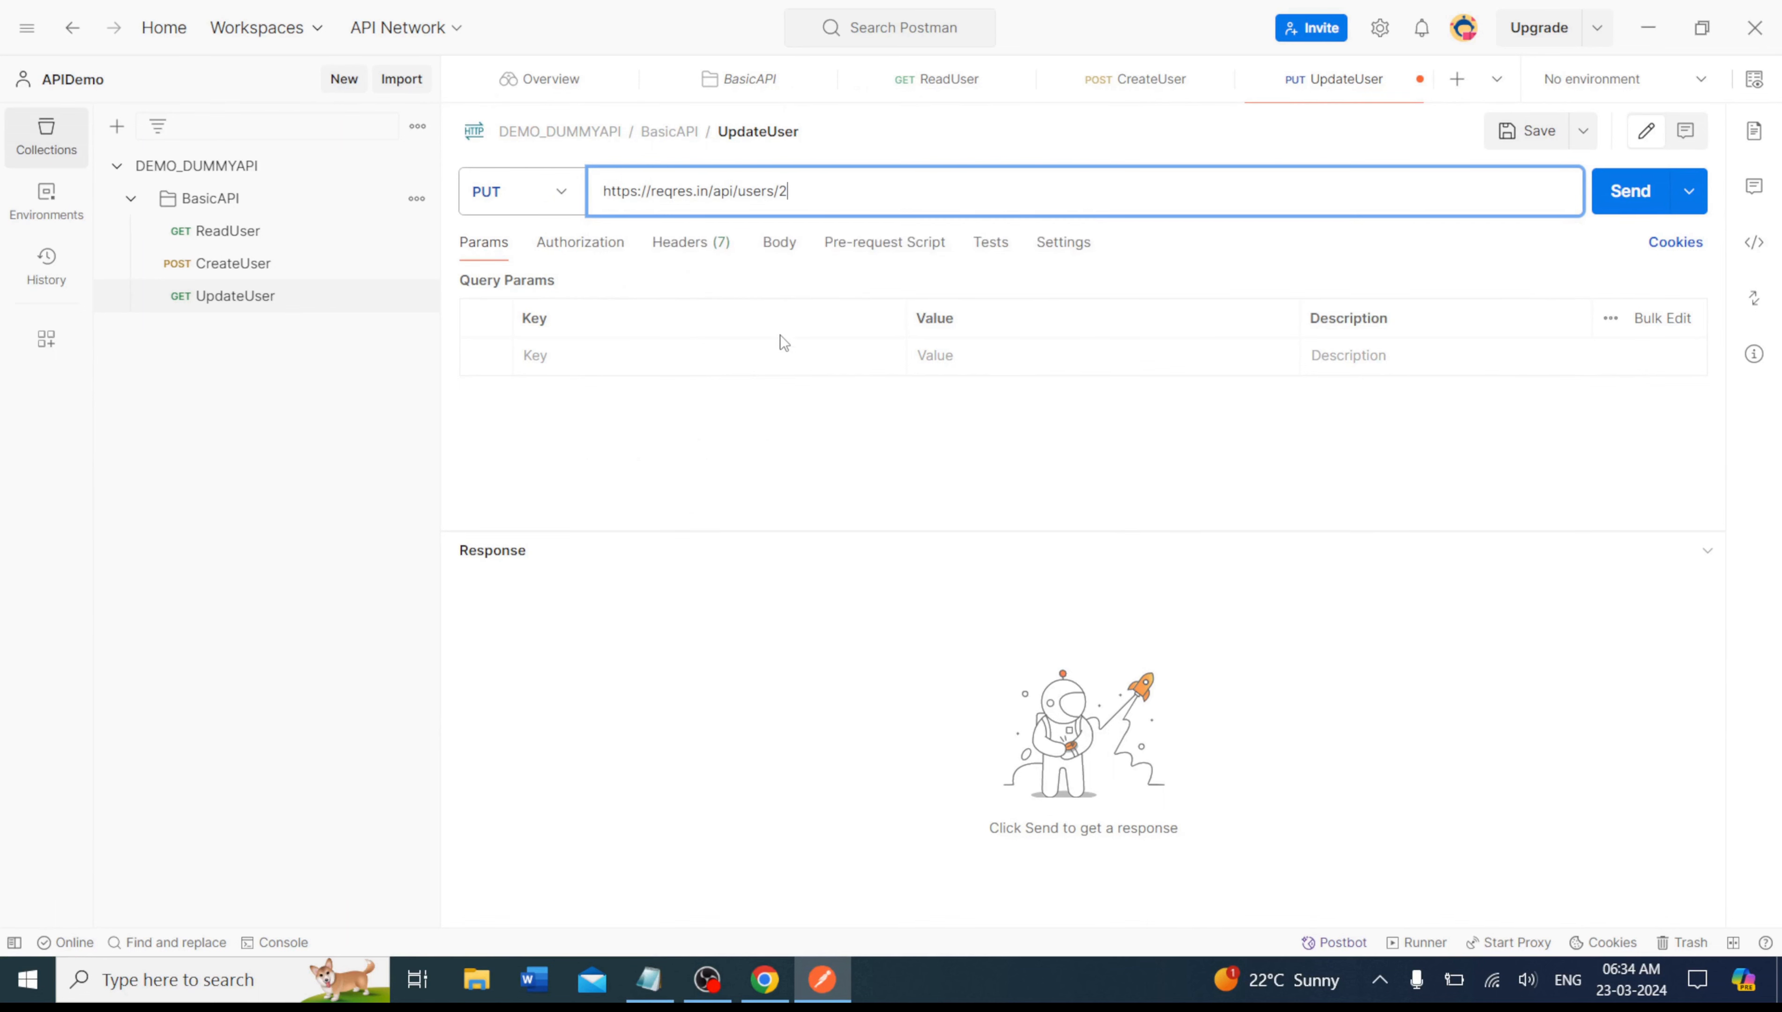
Give UpdateUser a raw JSON body by copying the name and job block under the Update line of the Notepad notes.
click(790, 260)
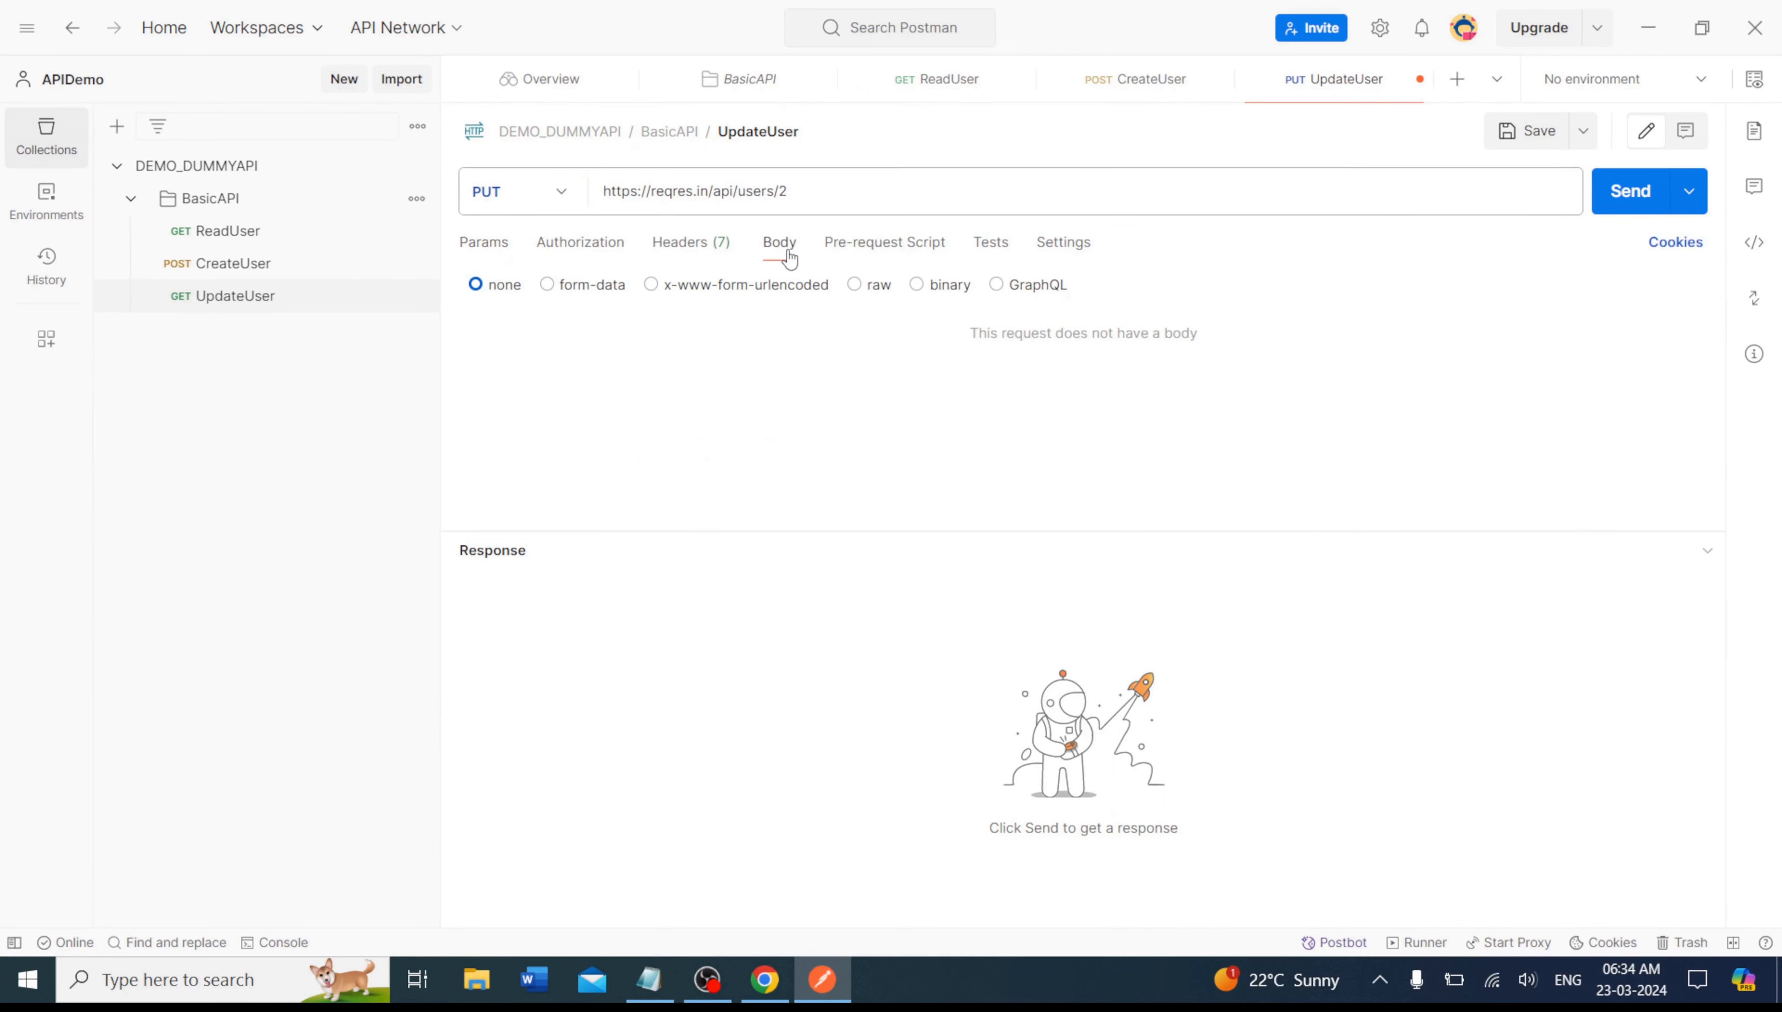
click(854, 286)
key(alt+Tab)
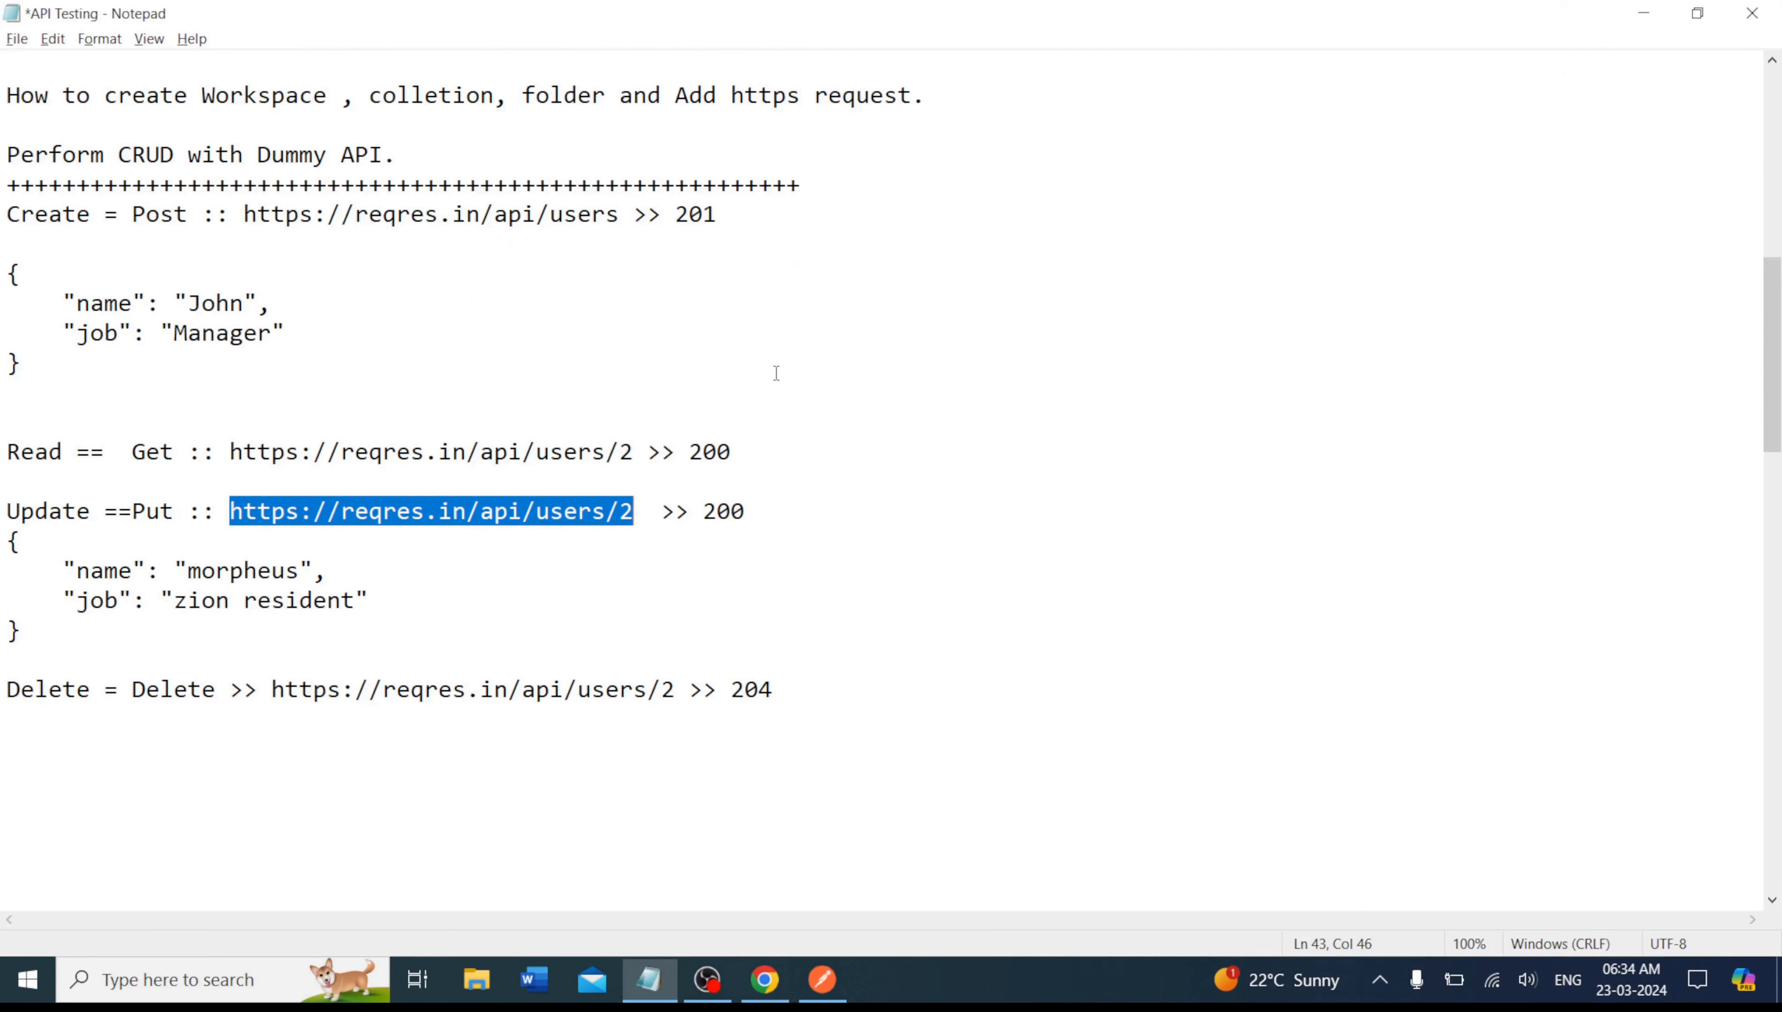
drag(27, 632, 3, 546)
key(ctrl+c)
key(alt+Tab)
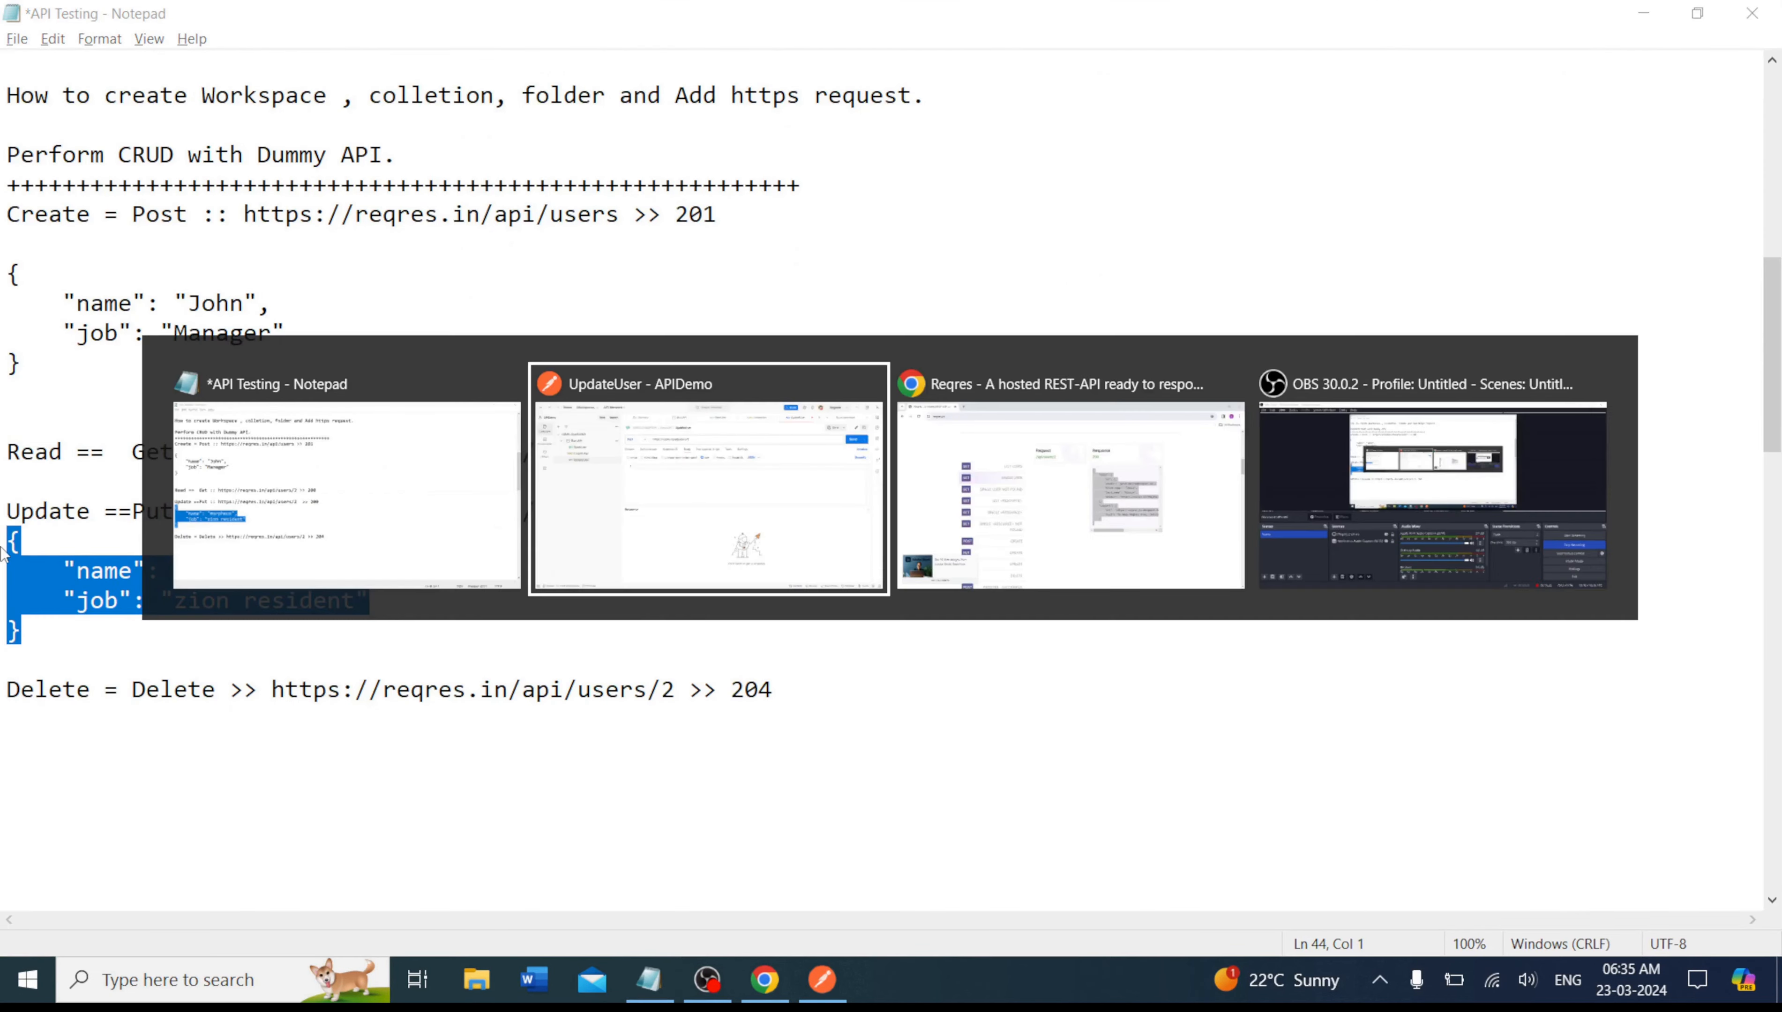
key(ctrl+v)
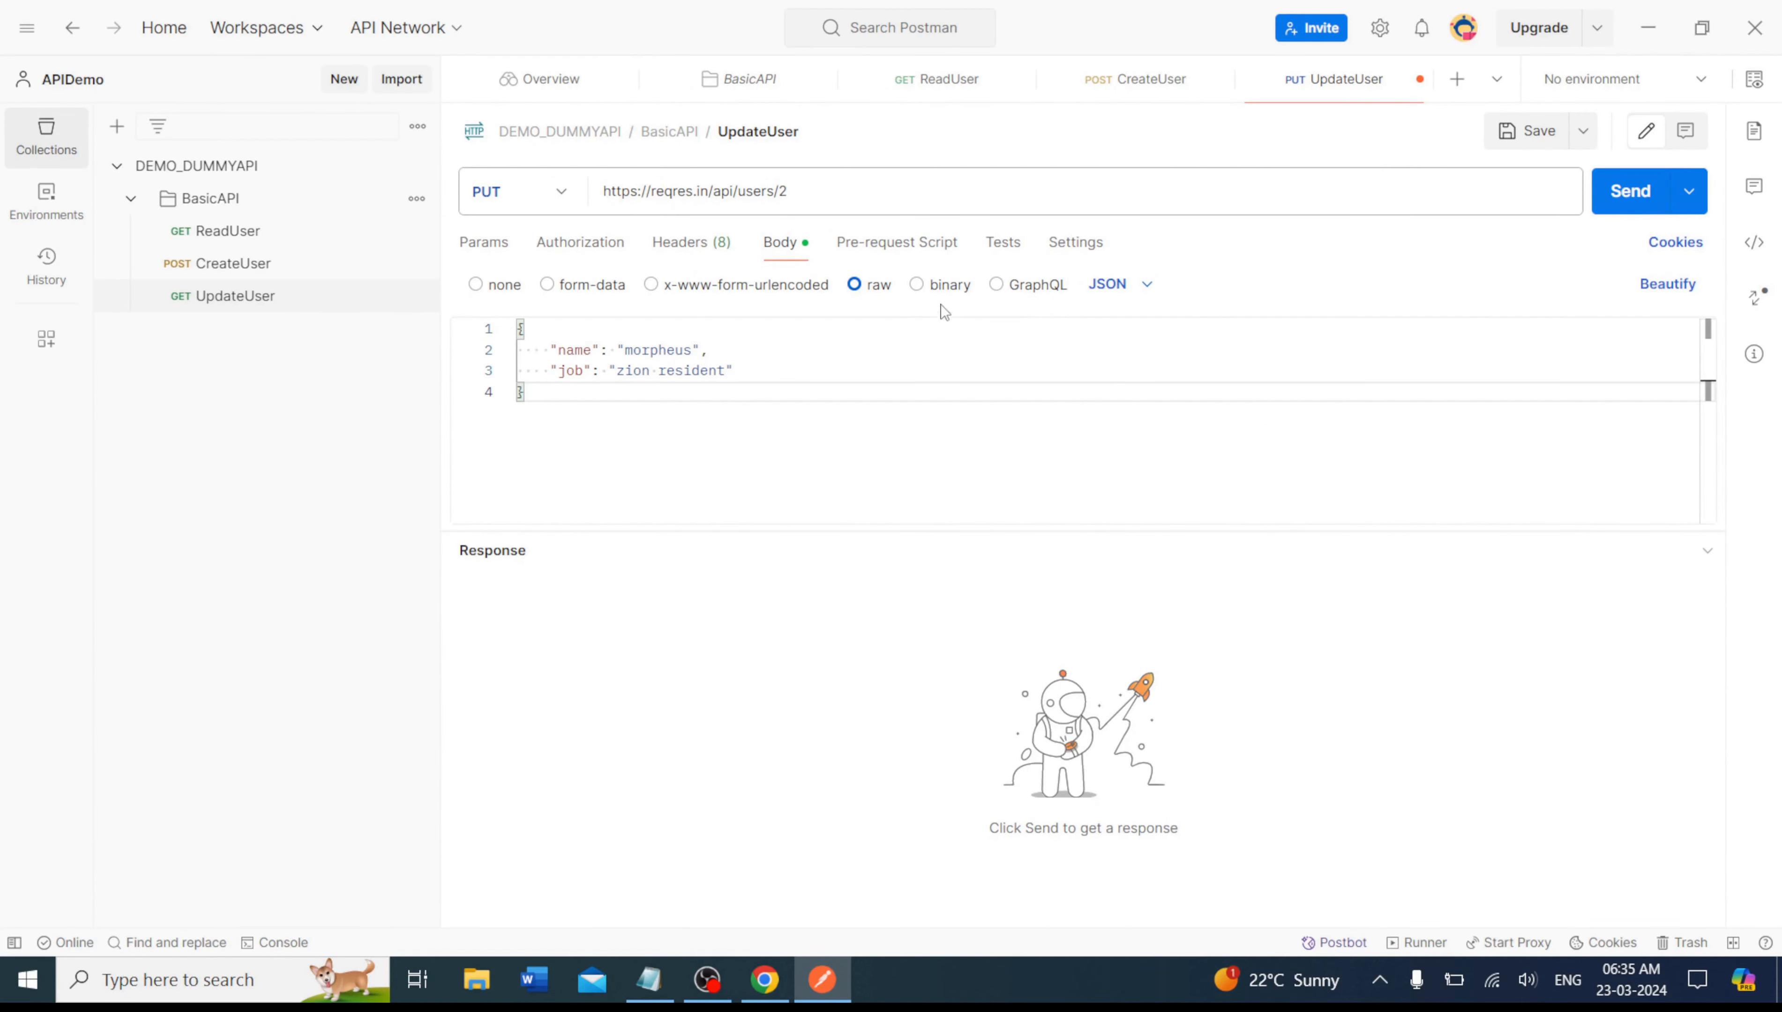
Insert the "Status code: Code is 200" snippet into UpdateUser's test script.
click(1004, 244)
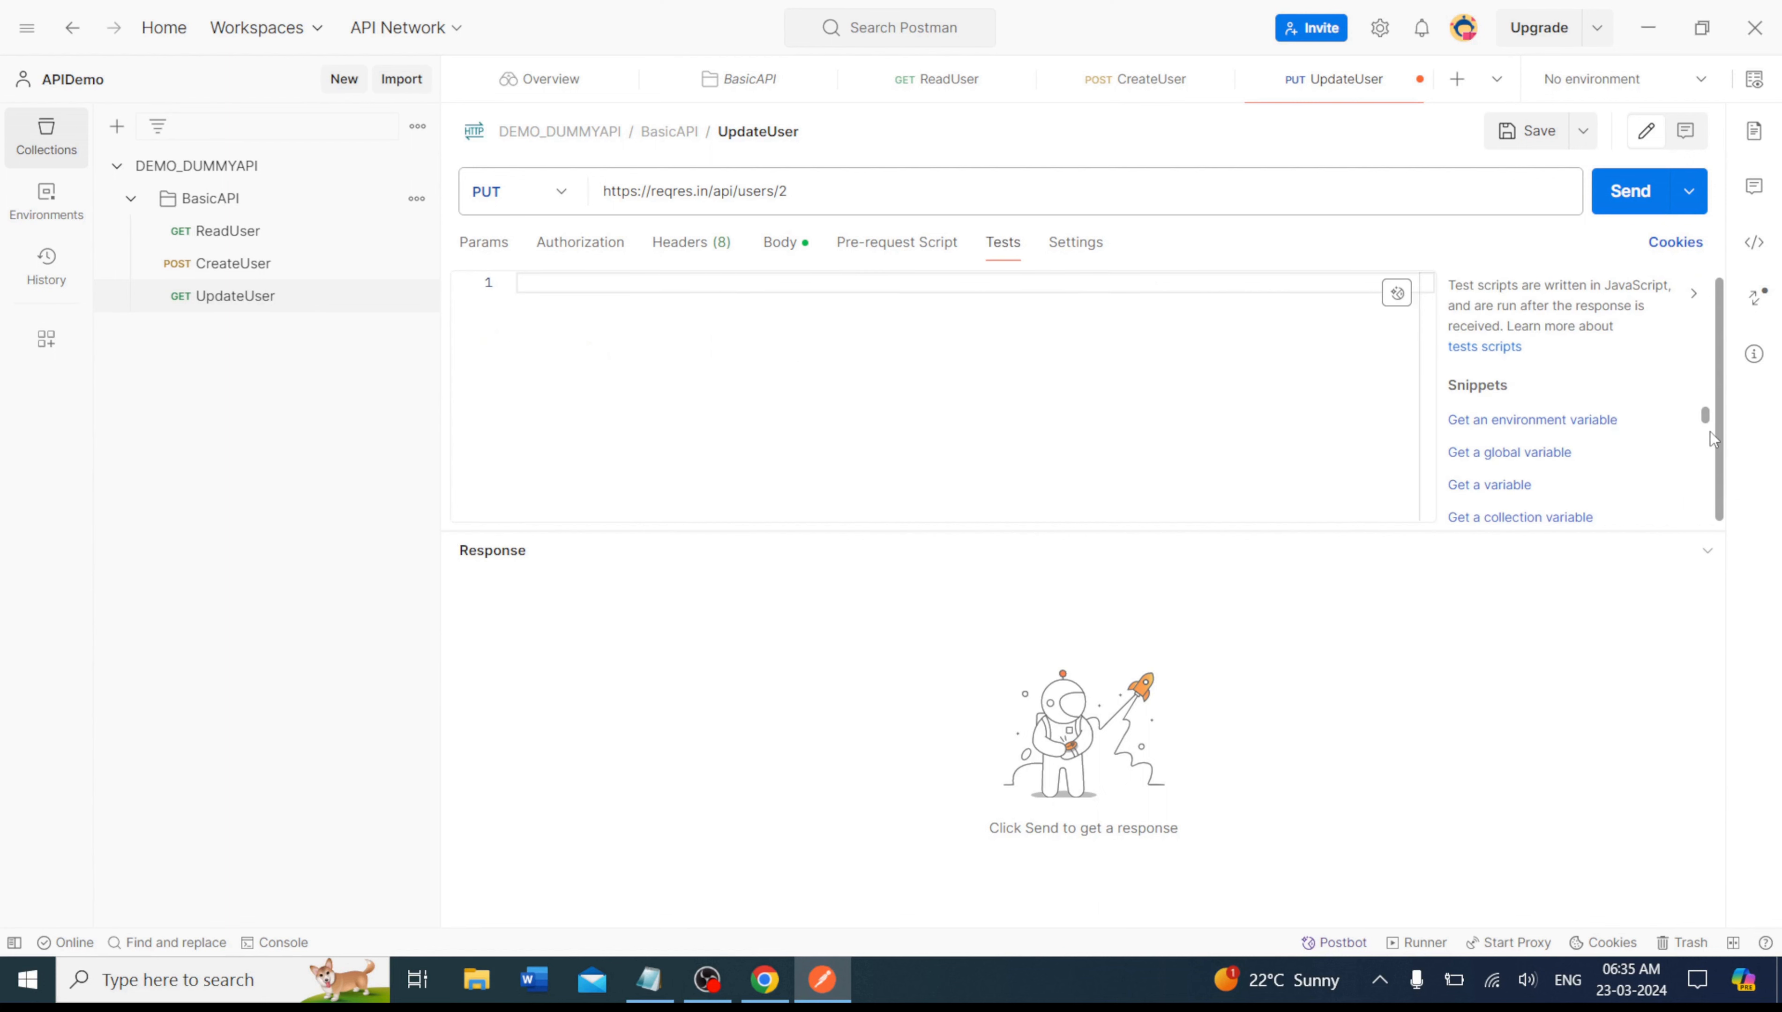
scroll(1709, 445, down, 3)
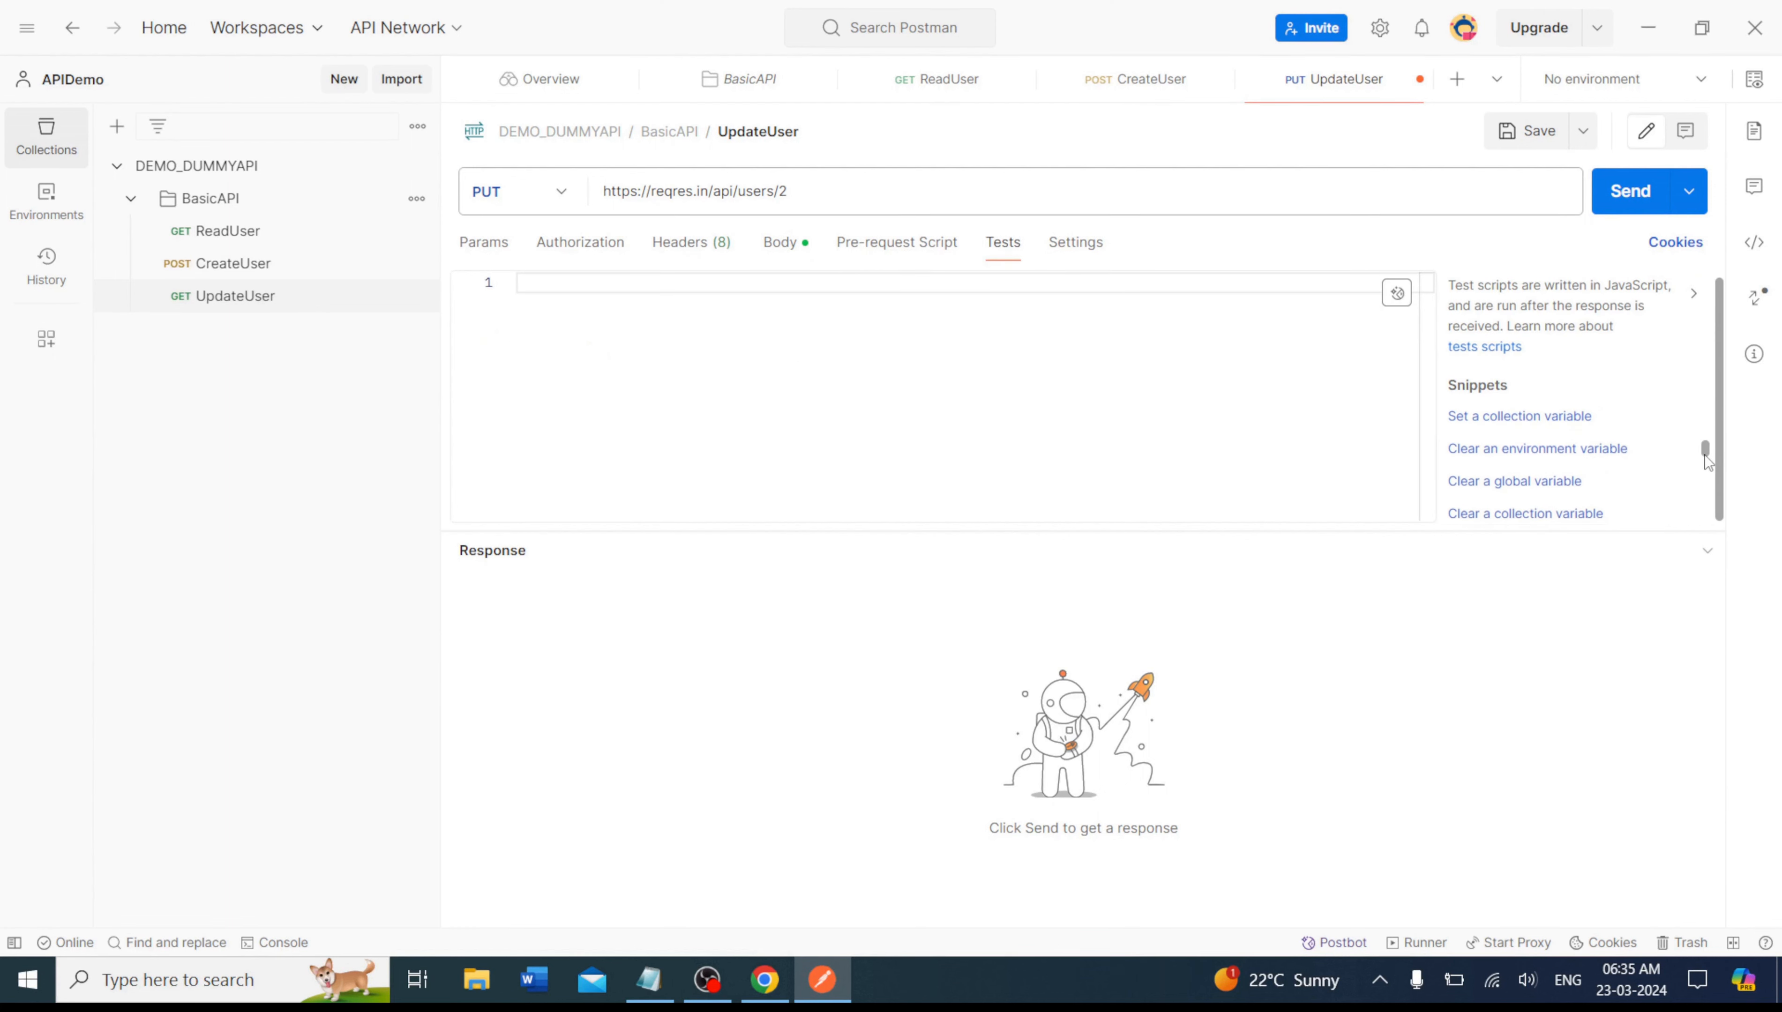
scroll(1706, 460, down, 2)
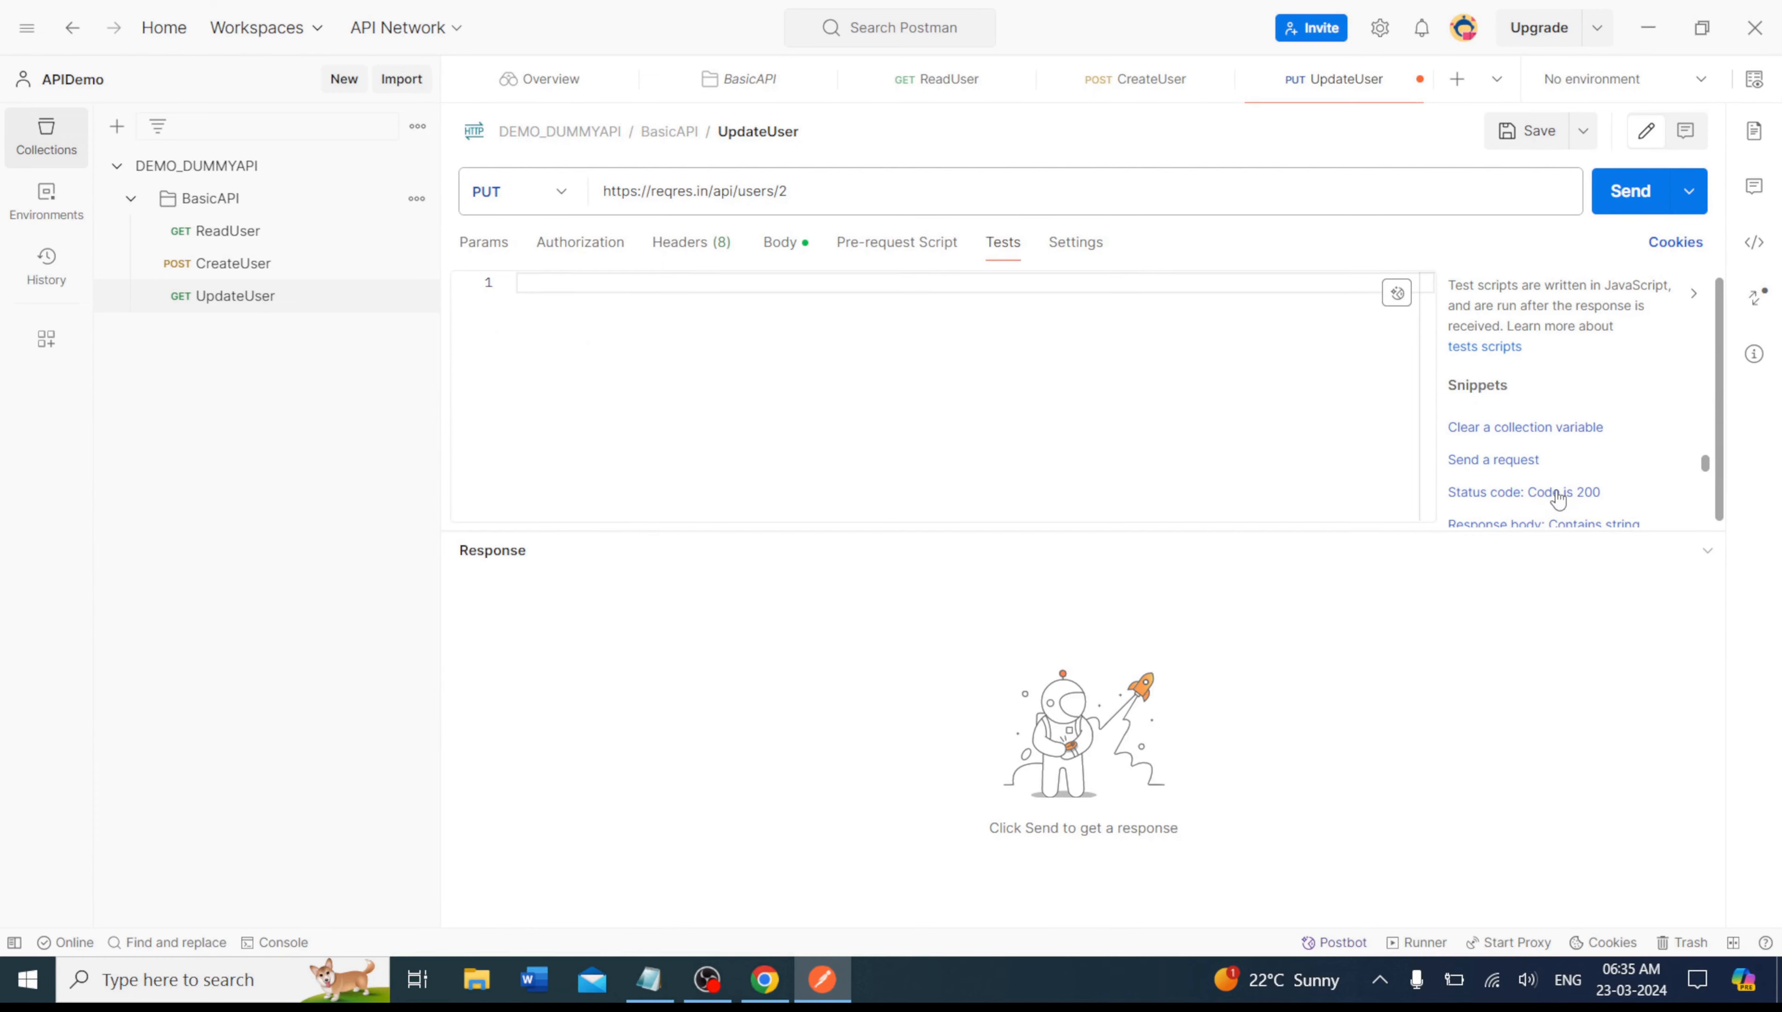
click(1558, 495)
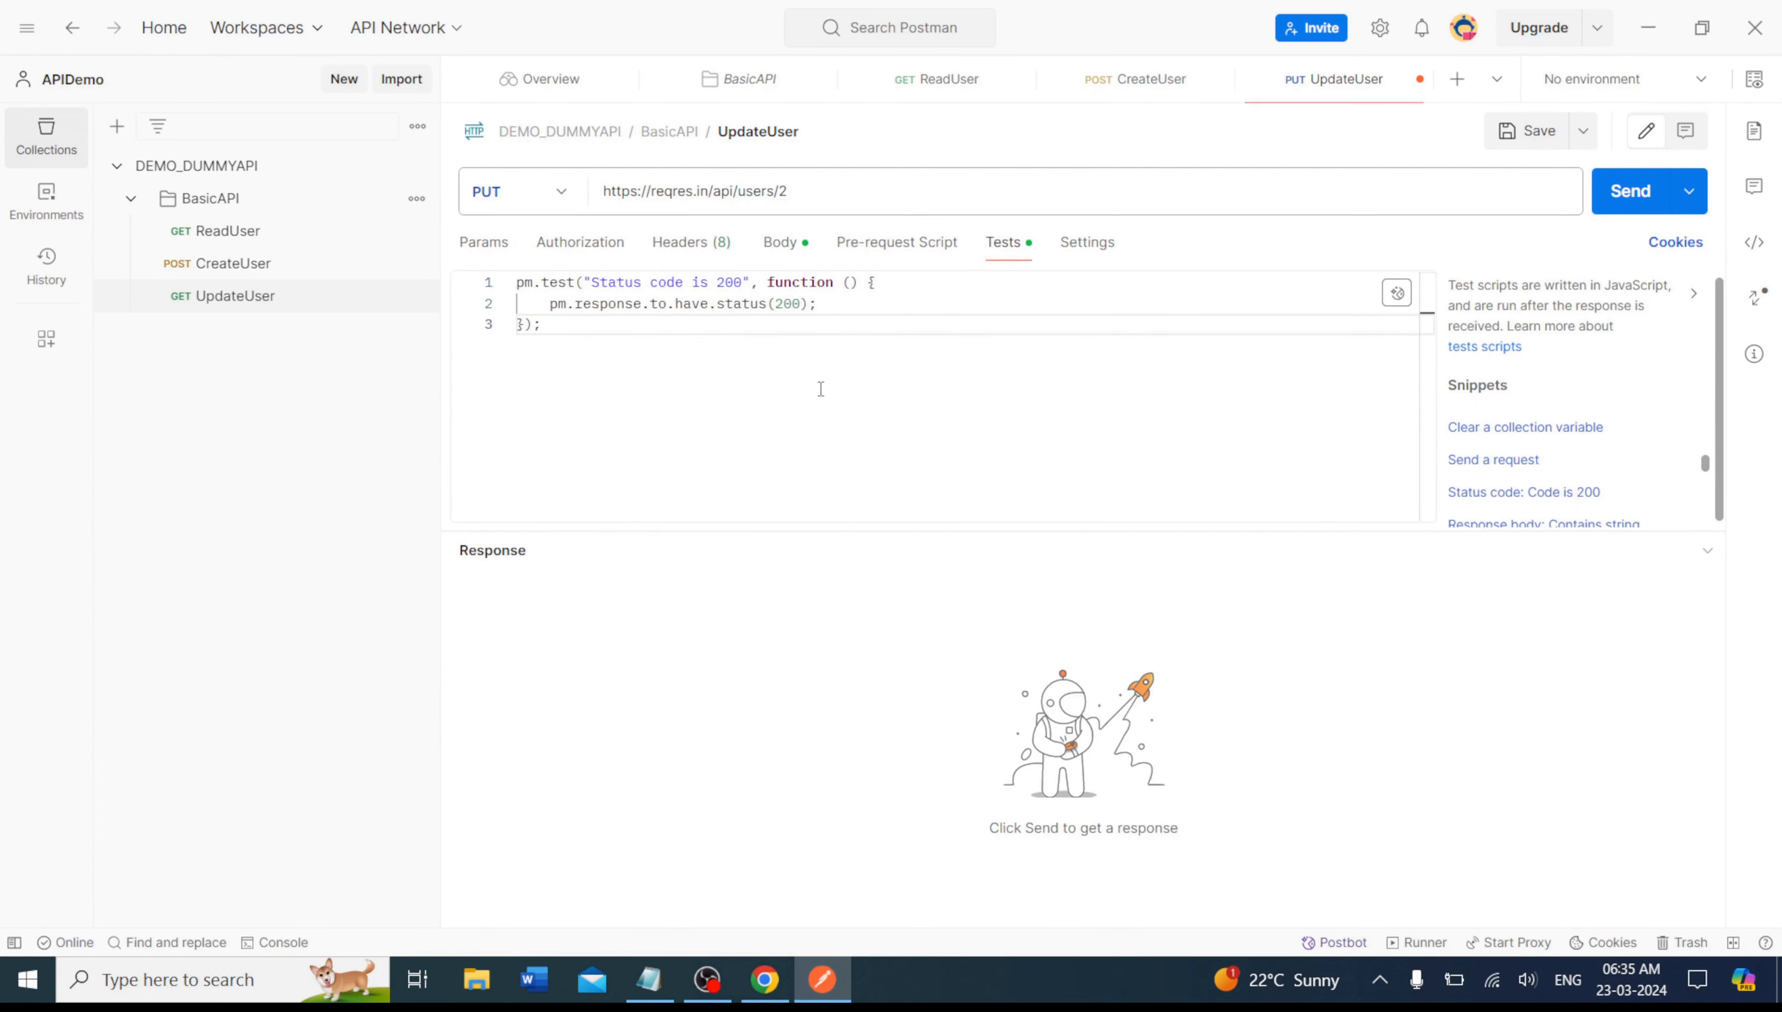
Save the UpdateUser request, send it and review the response body.
key(ctrl+s)
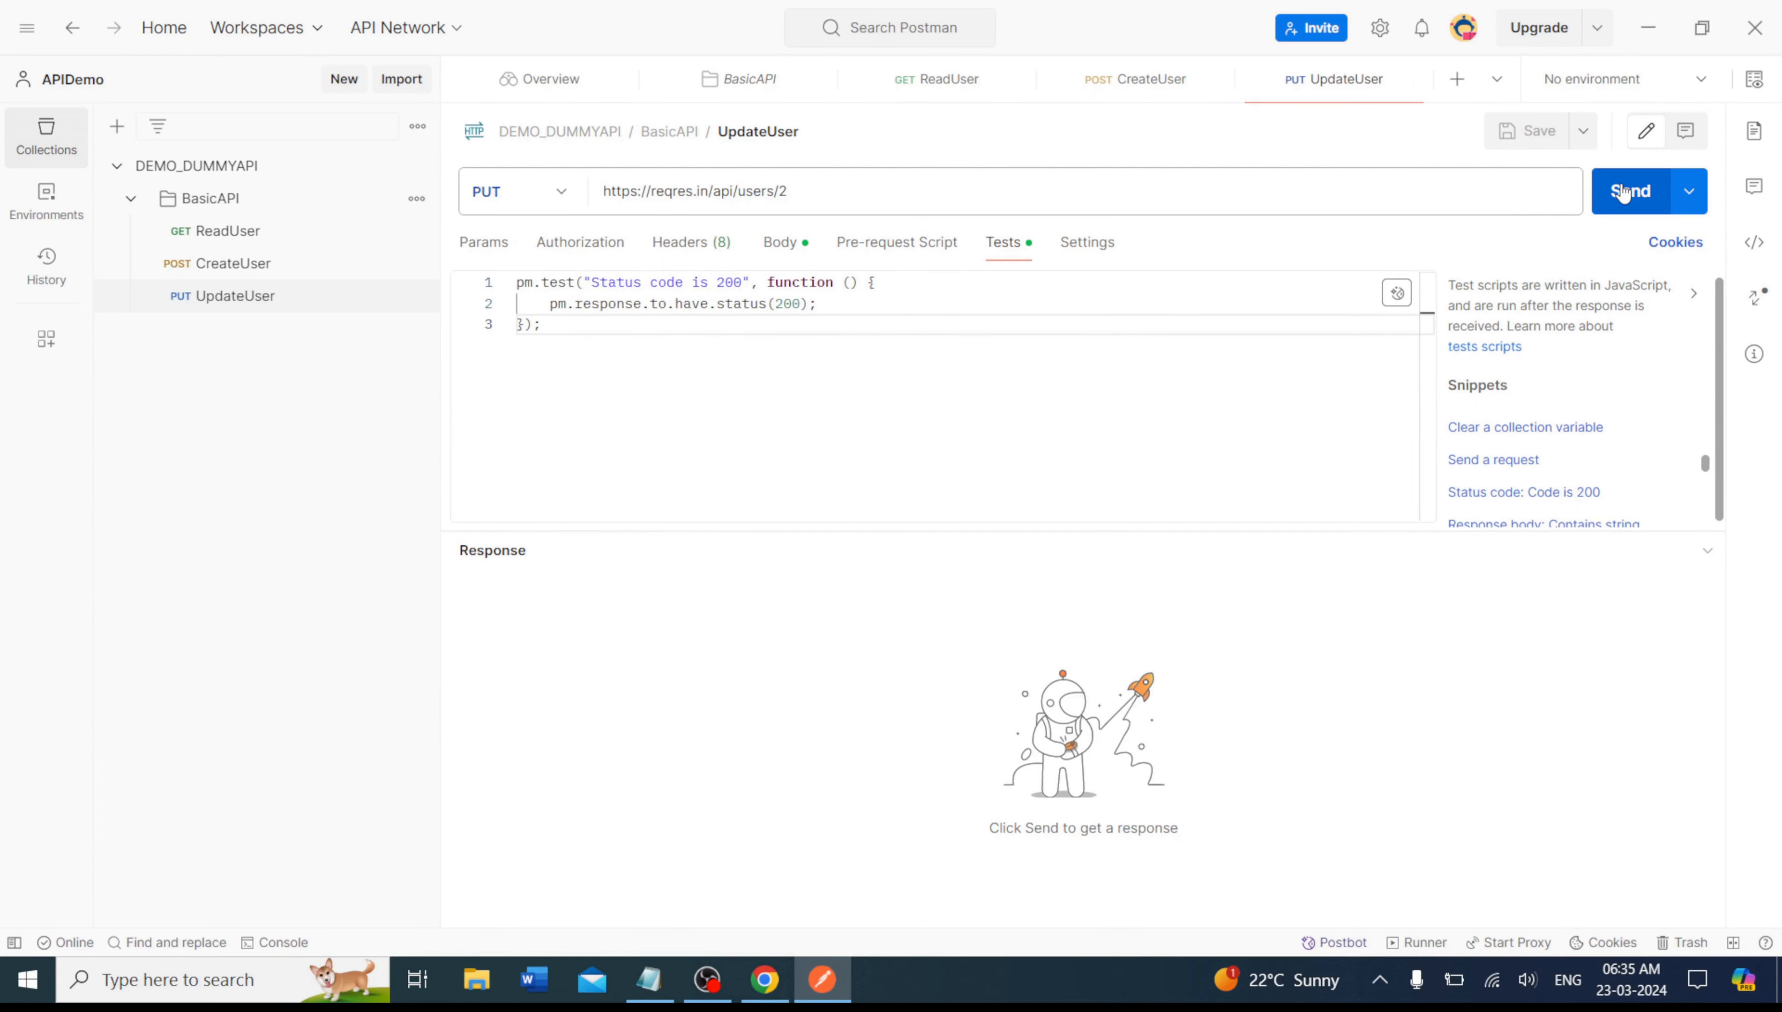
click(1623, 190)
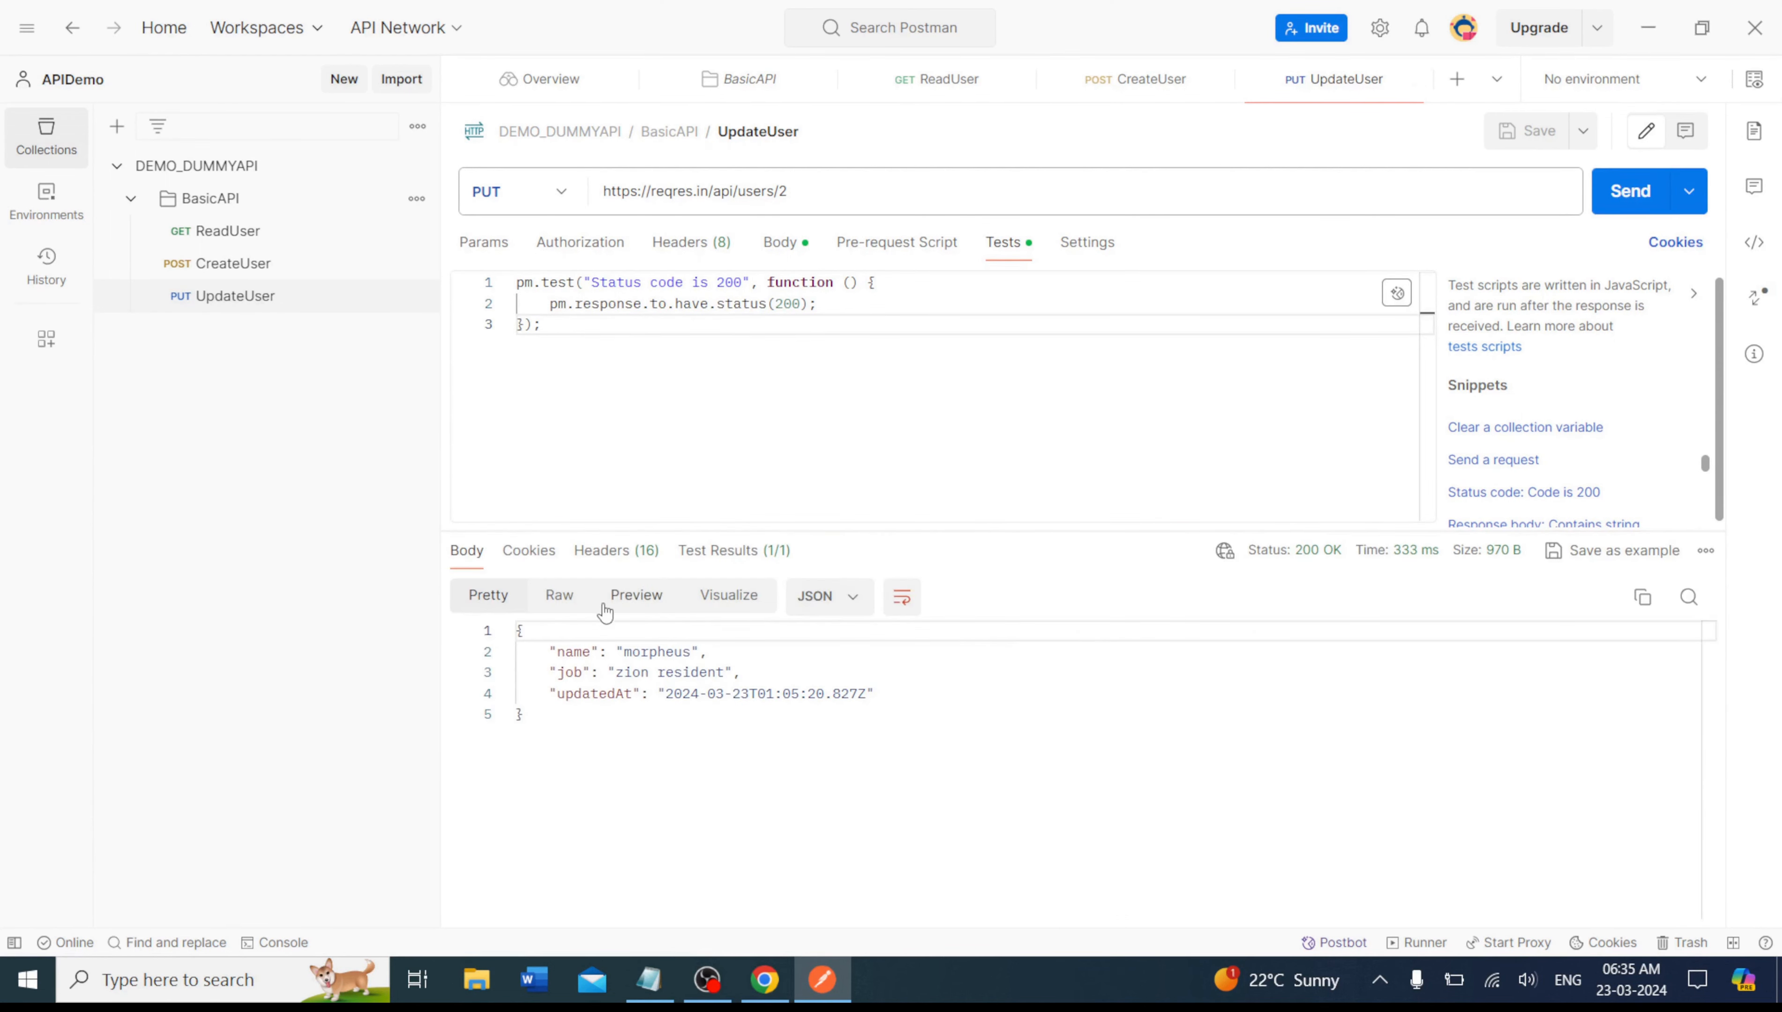
drag(656, 742, 564, 635)
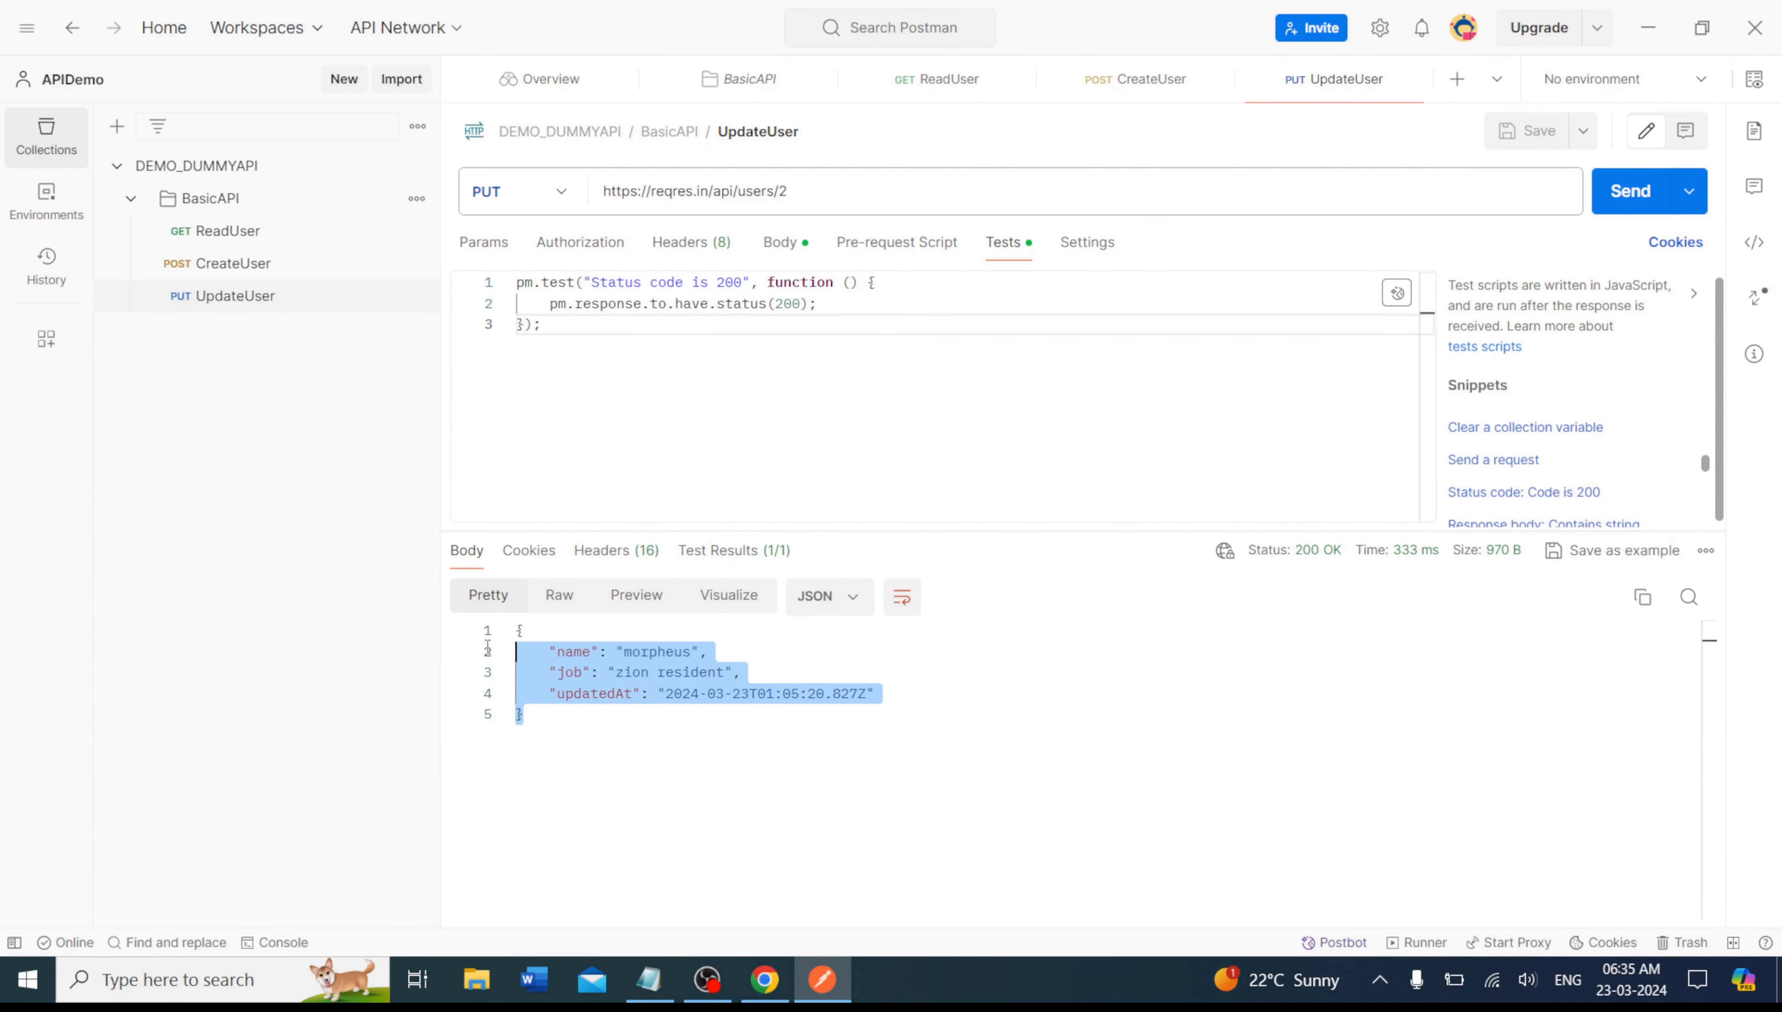
click(718, 559)
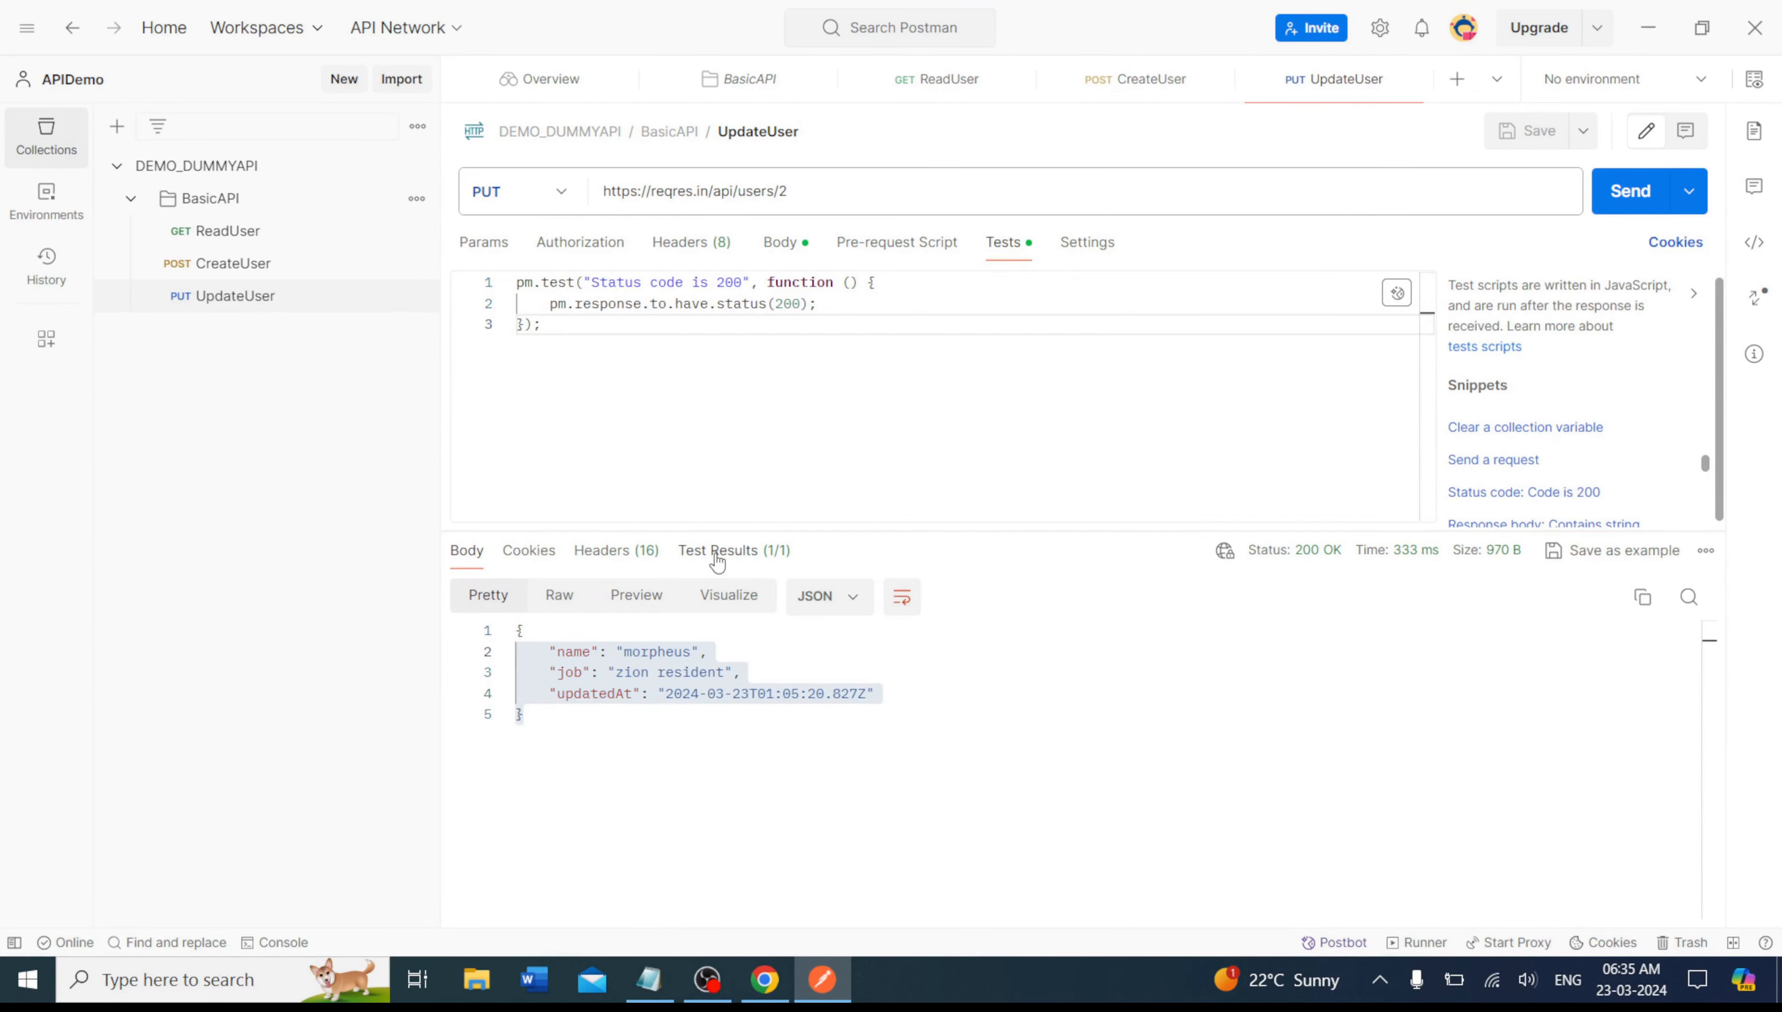
click(469, 558)
Add a new request named DeleteUser to the BasicAPI folder.
click(417, 199)
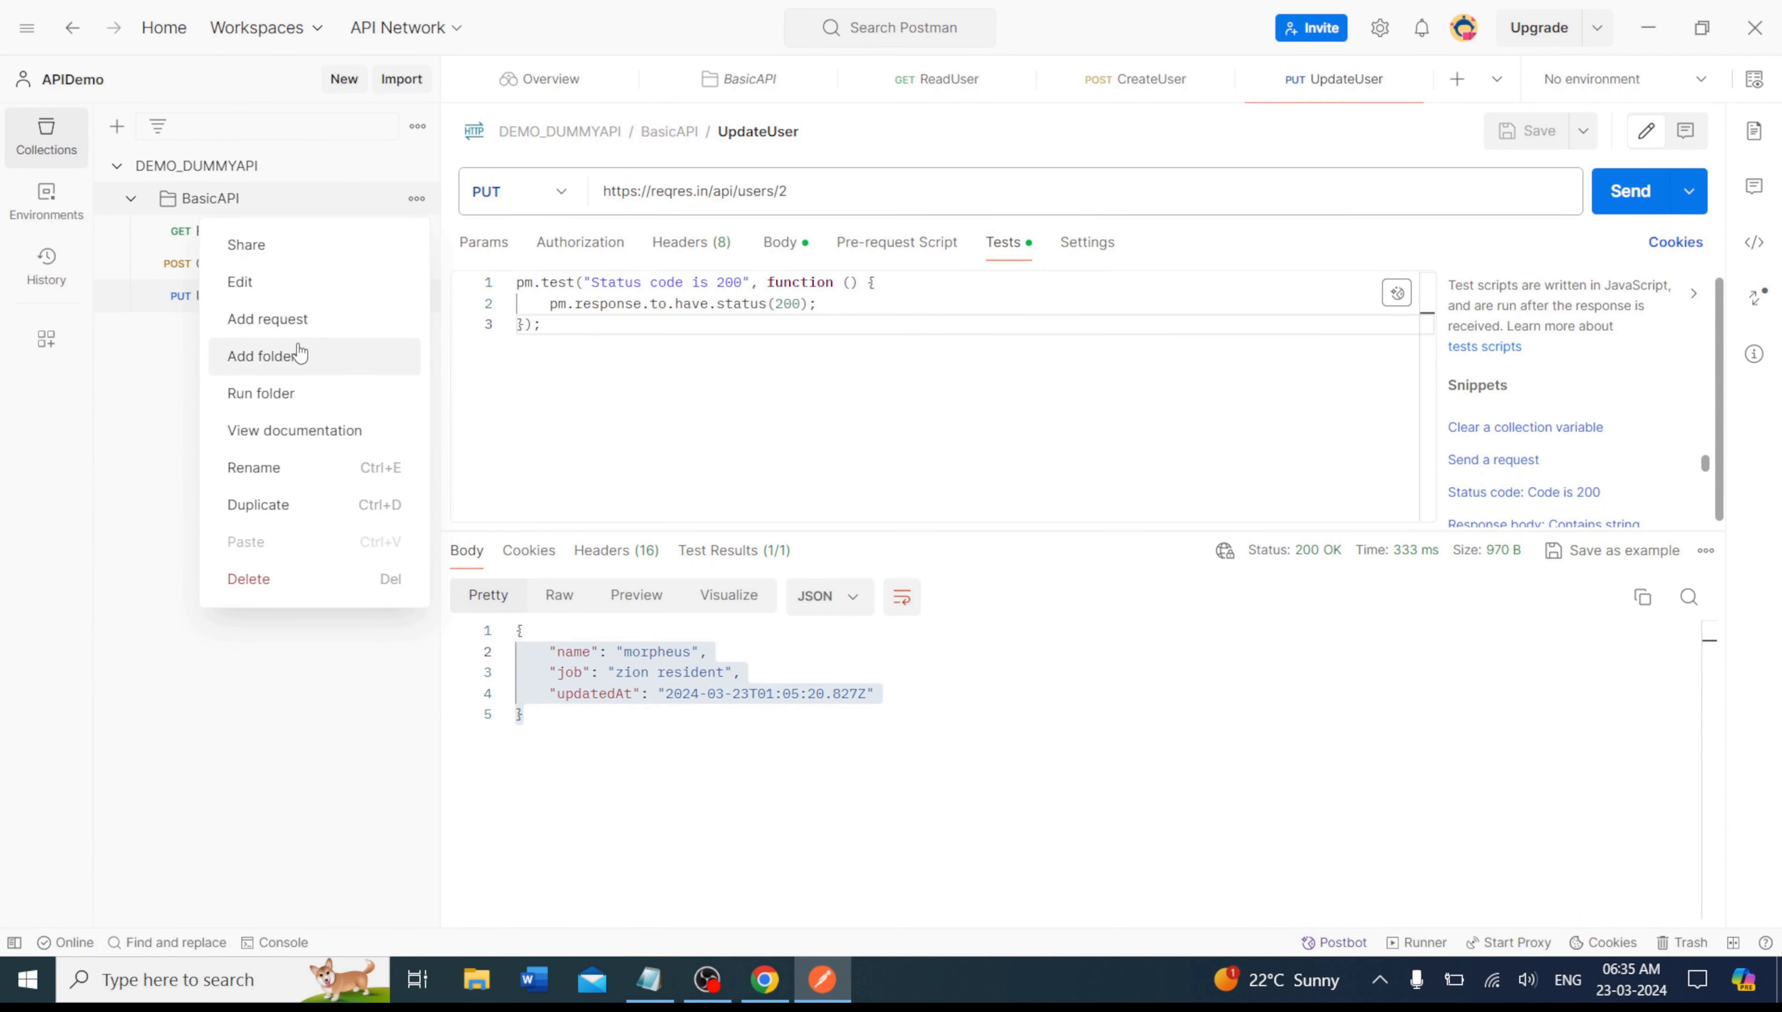
click(521, 354)
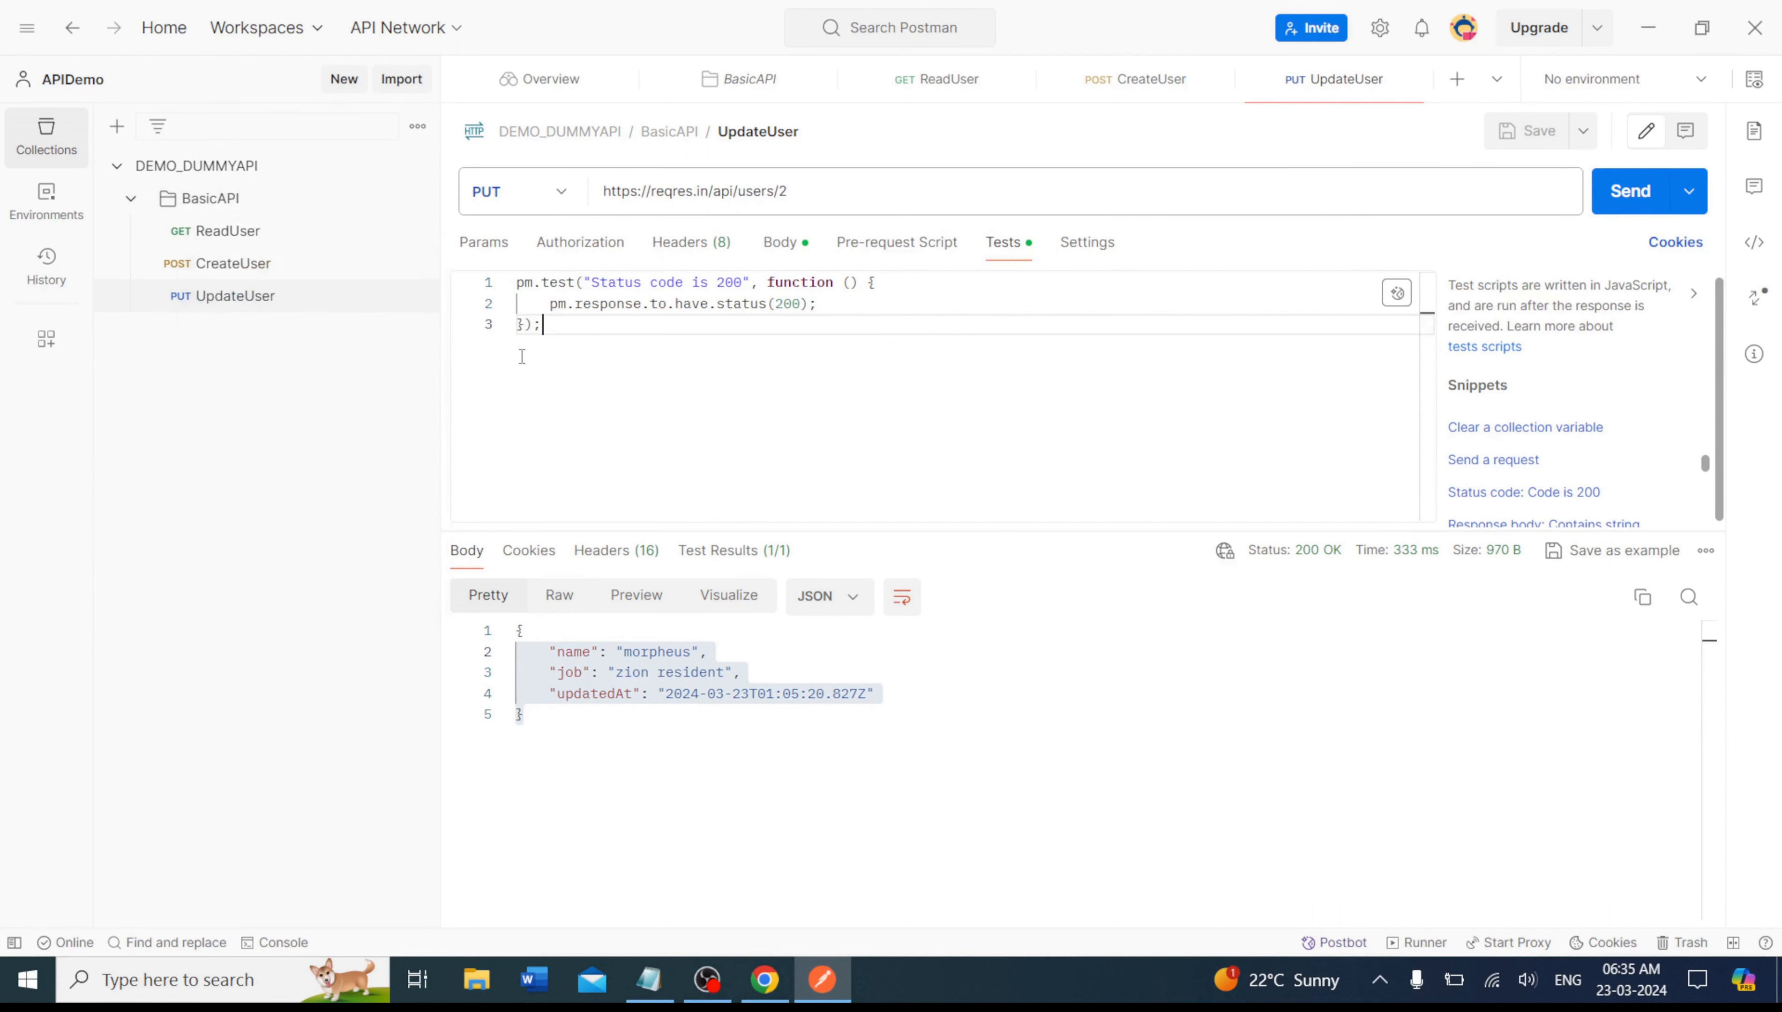
click(417, 199)
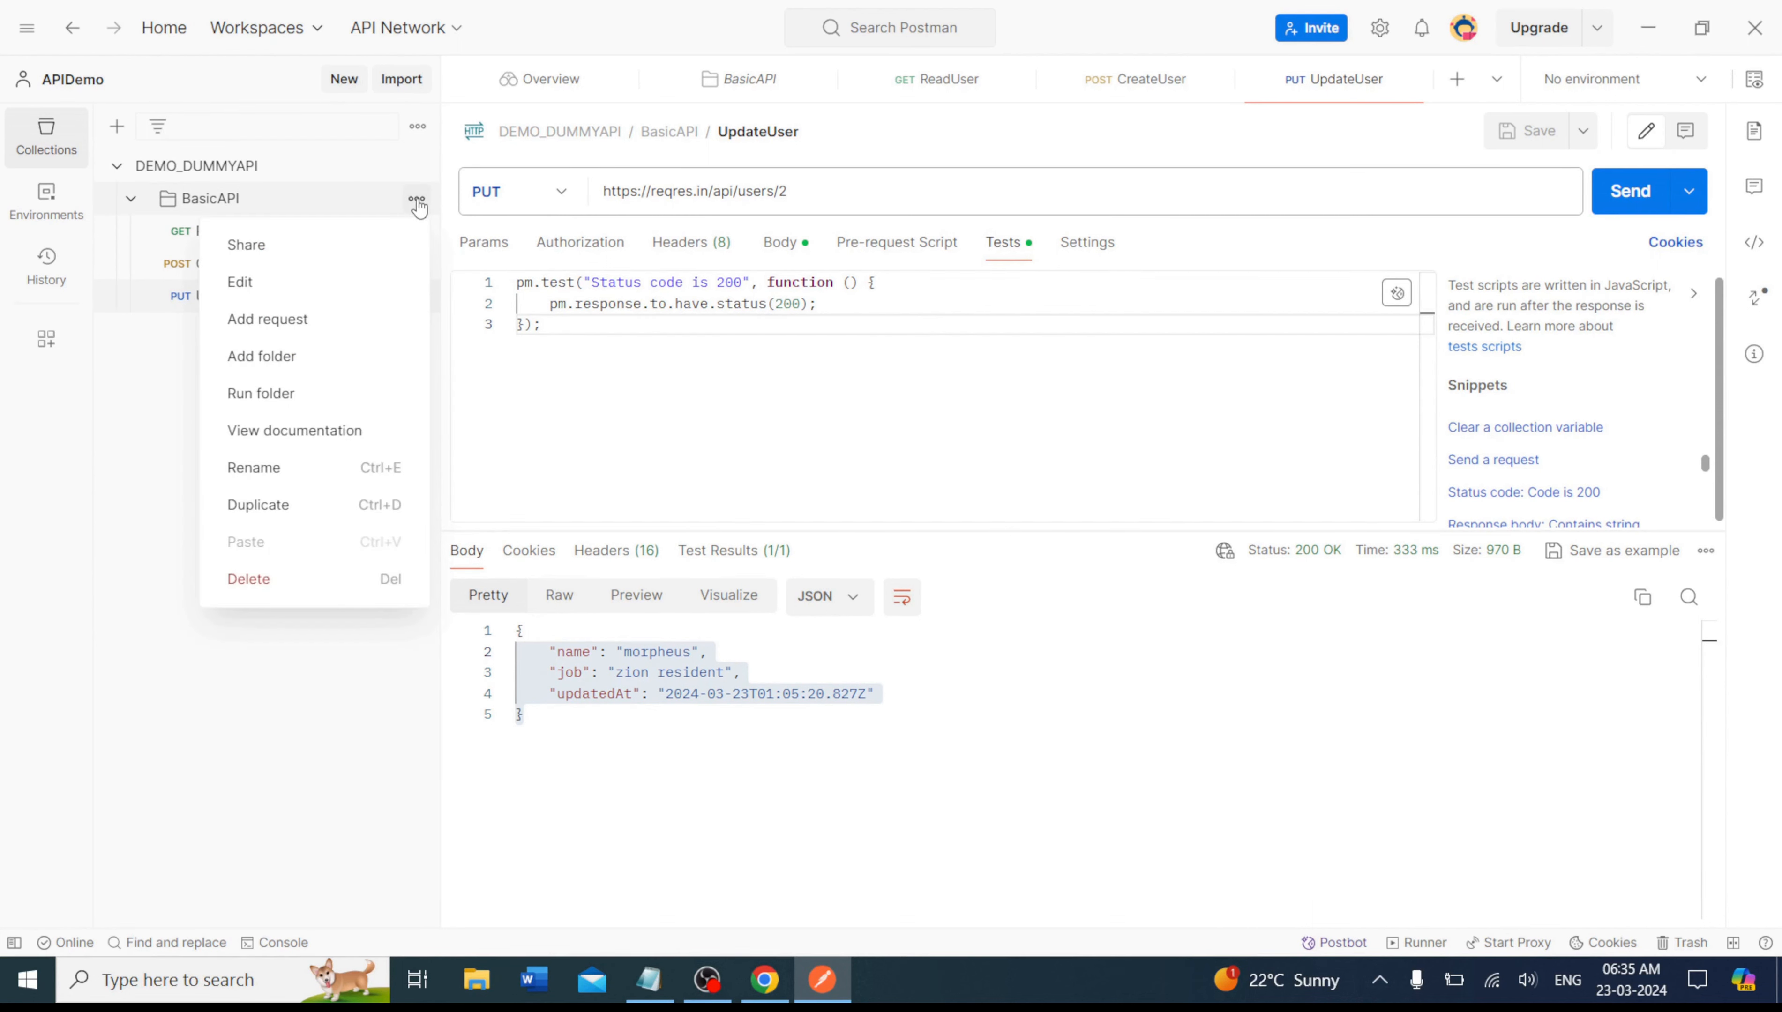
click(301, 327)
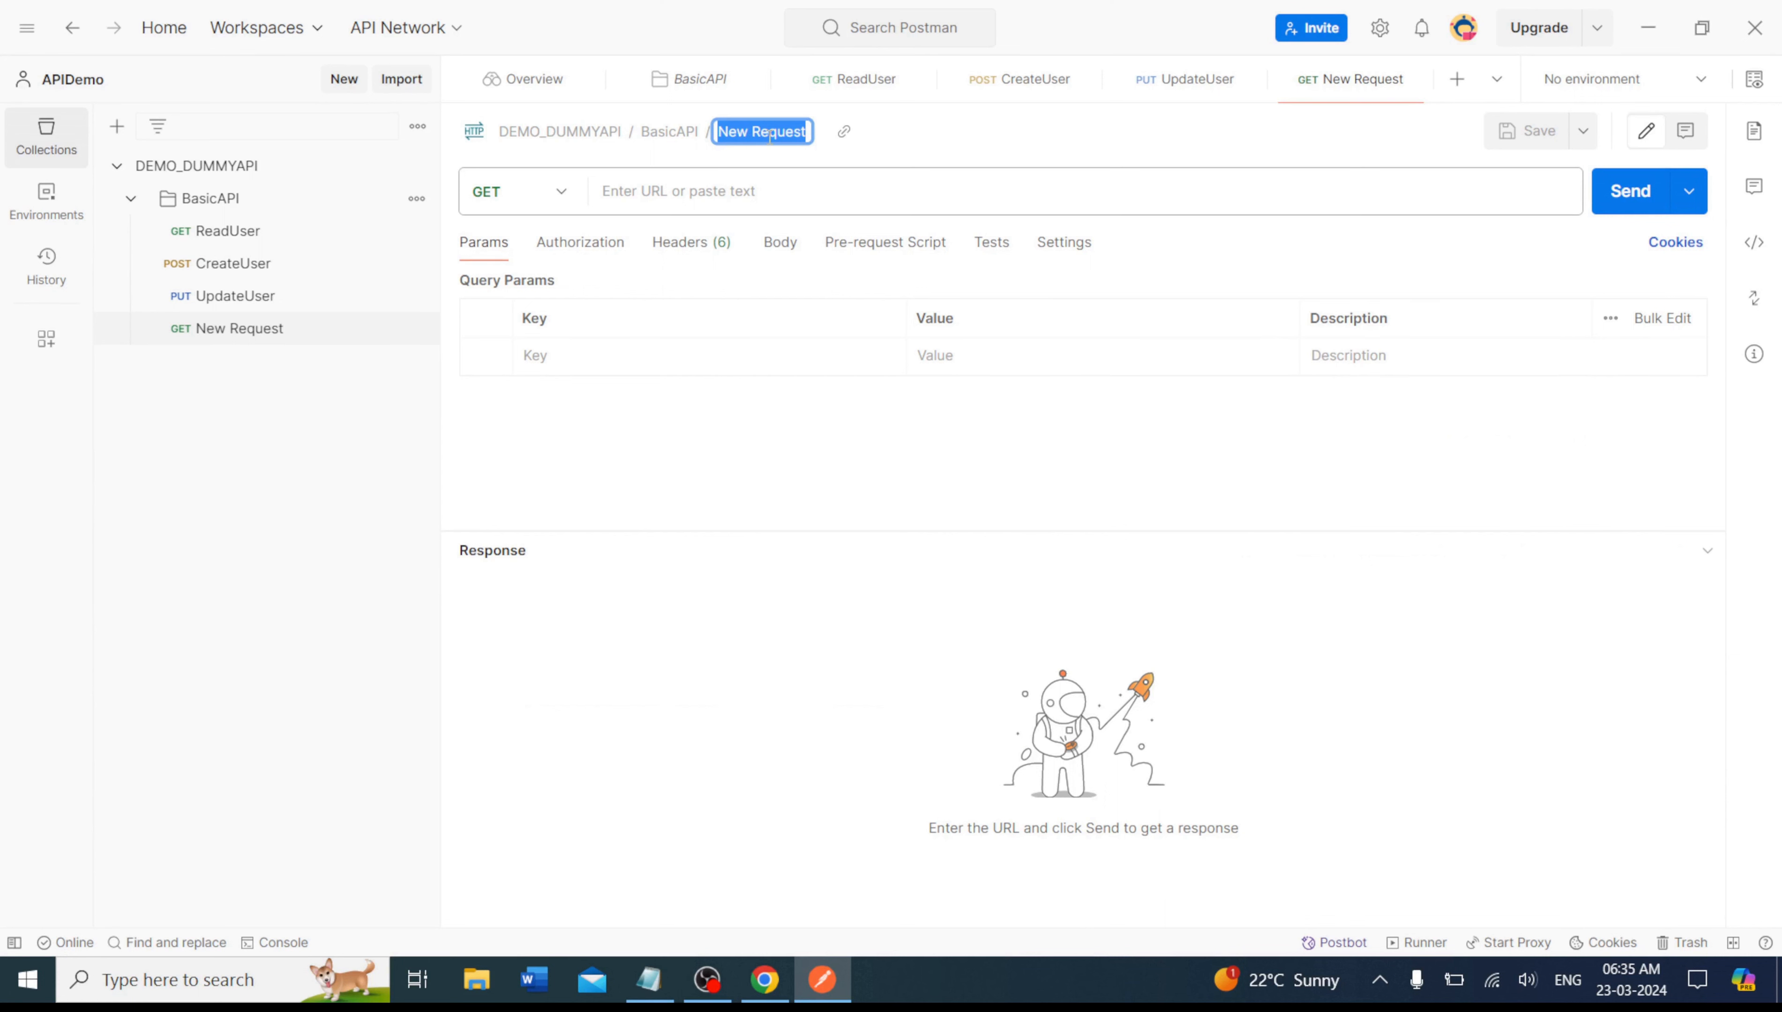
text(Dele)
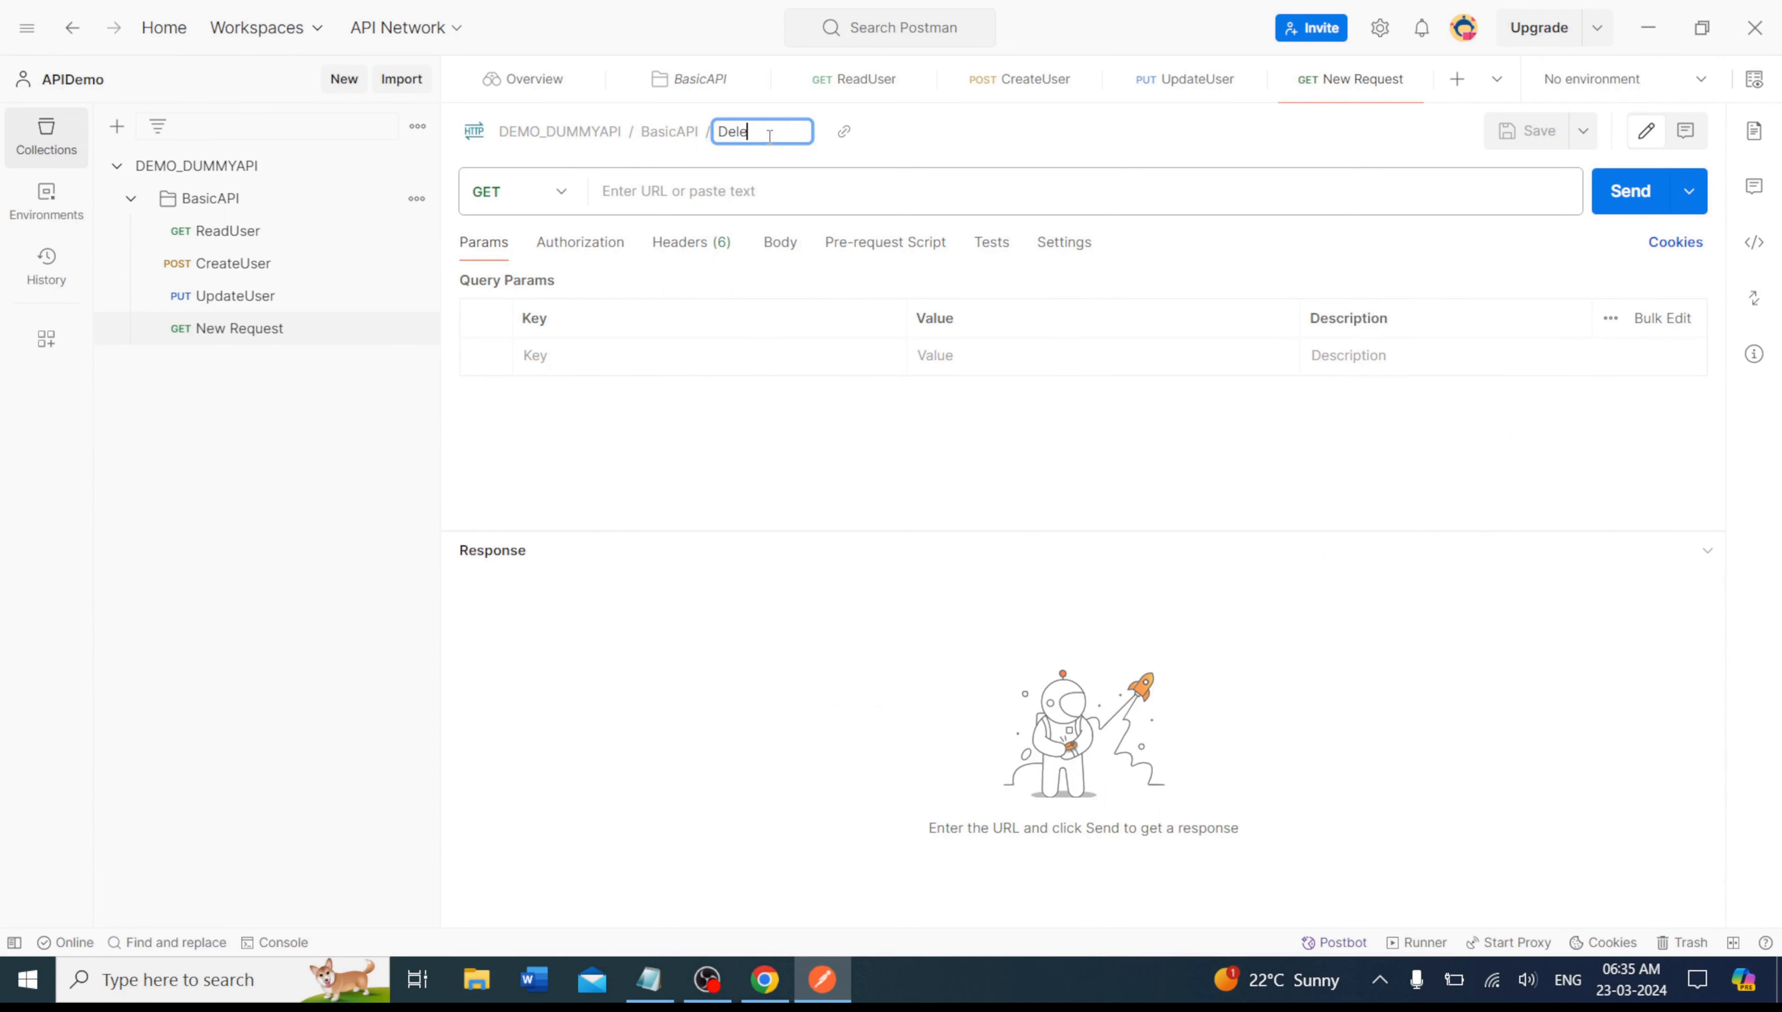
text(teUser)
click(559, 191)
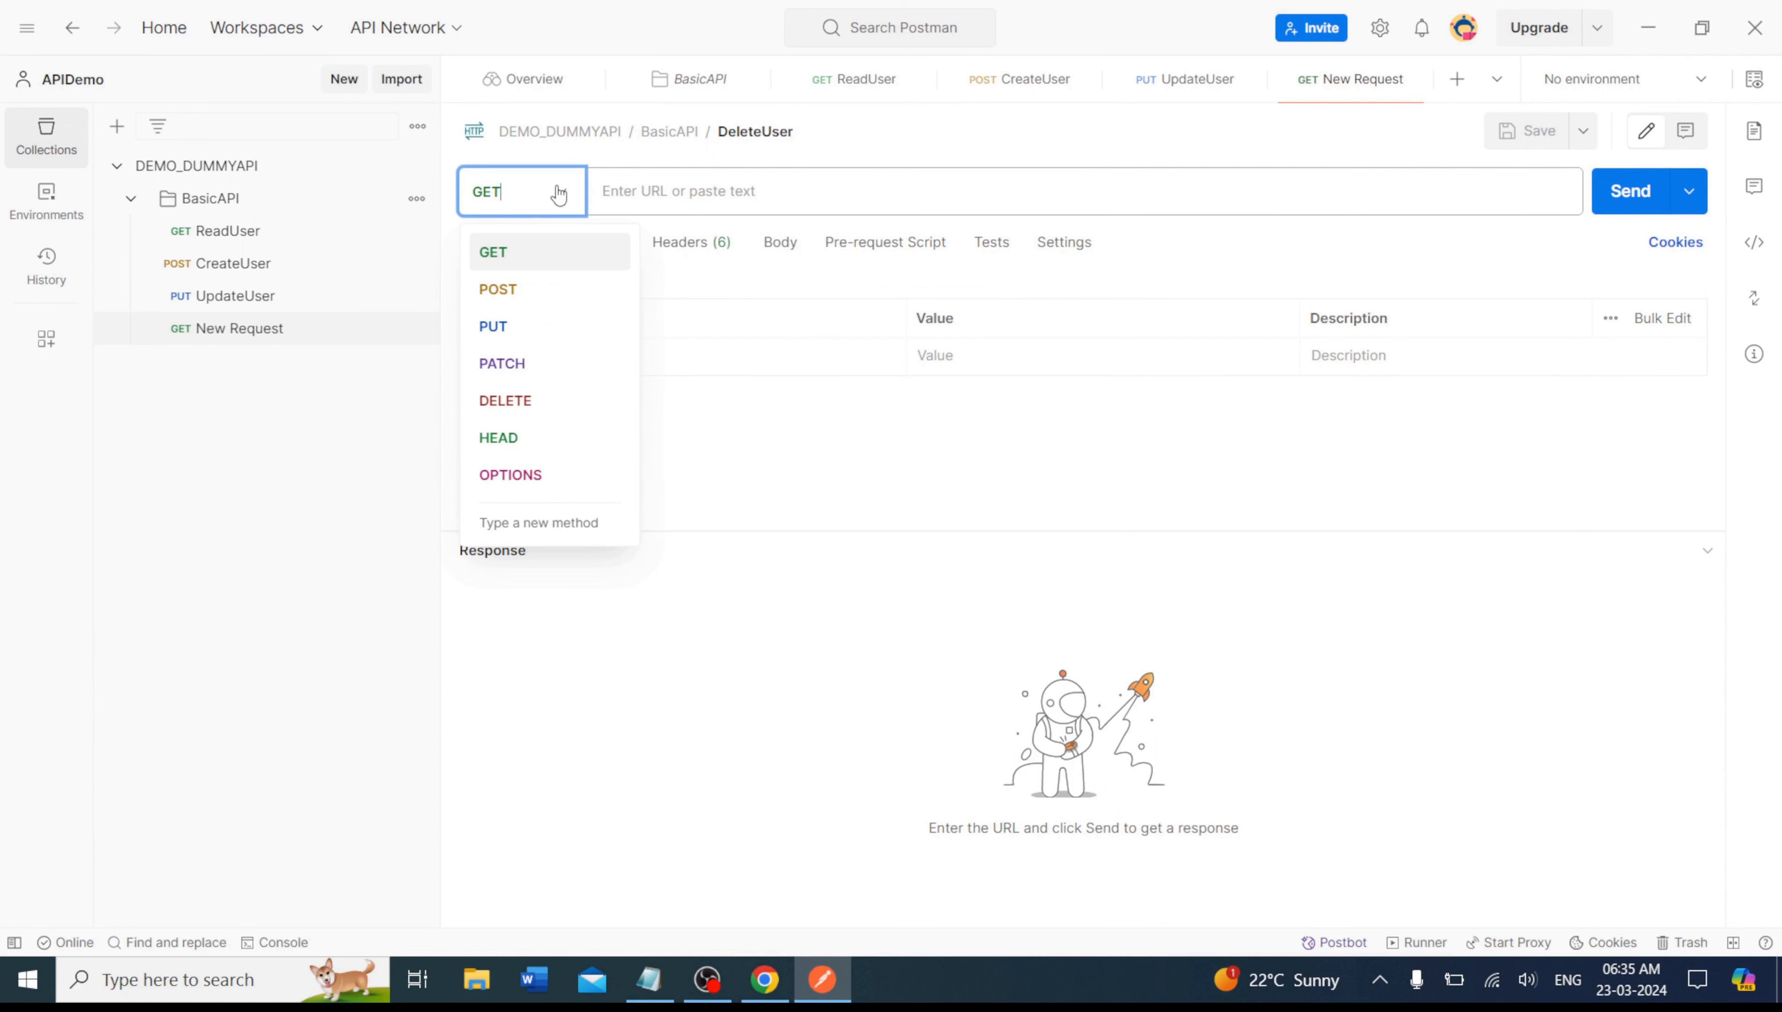
click(512, 403)
click(694, 195)
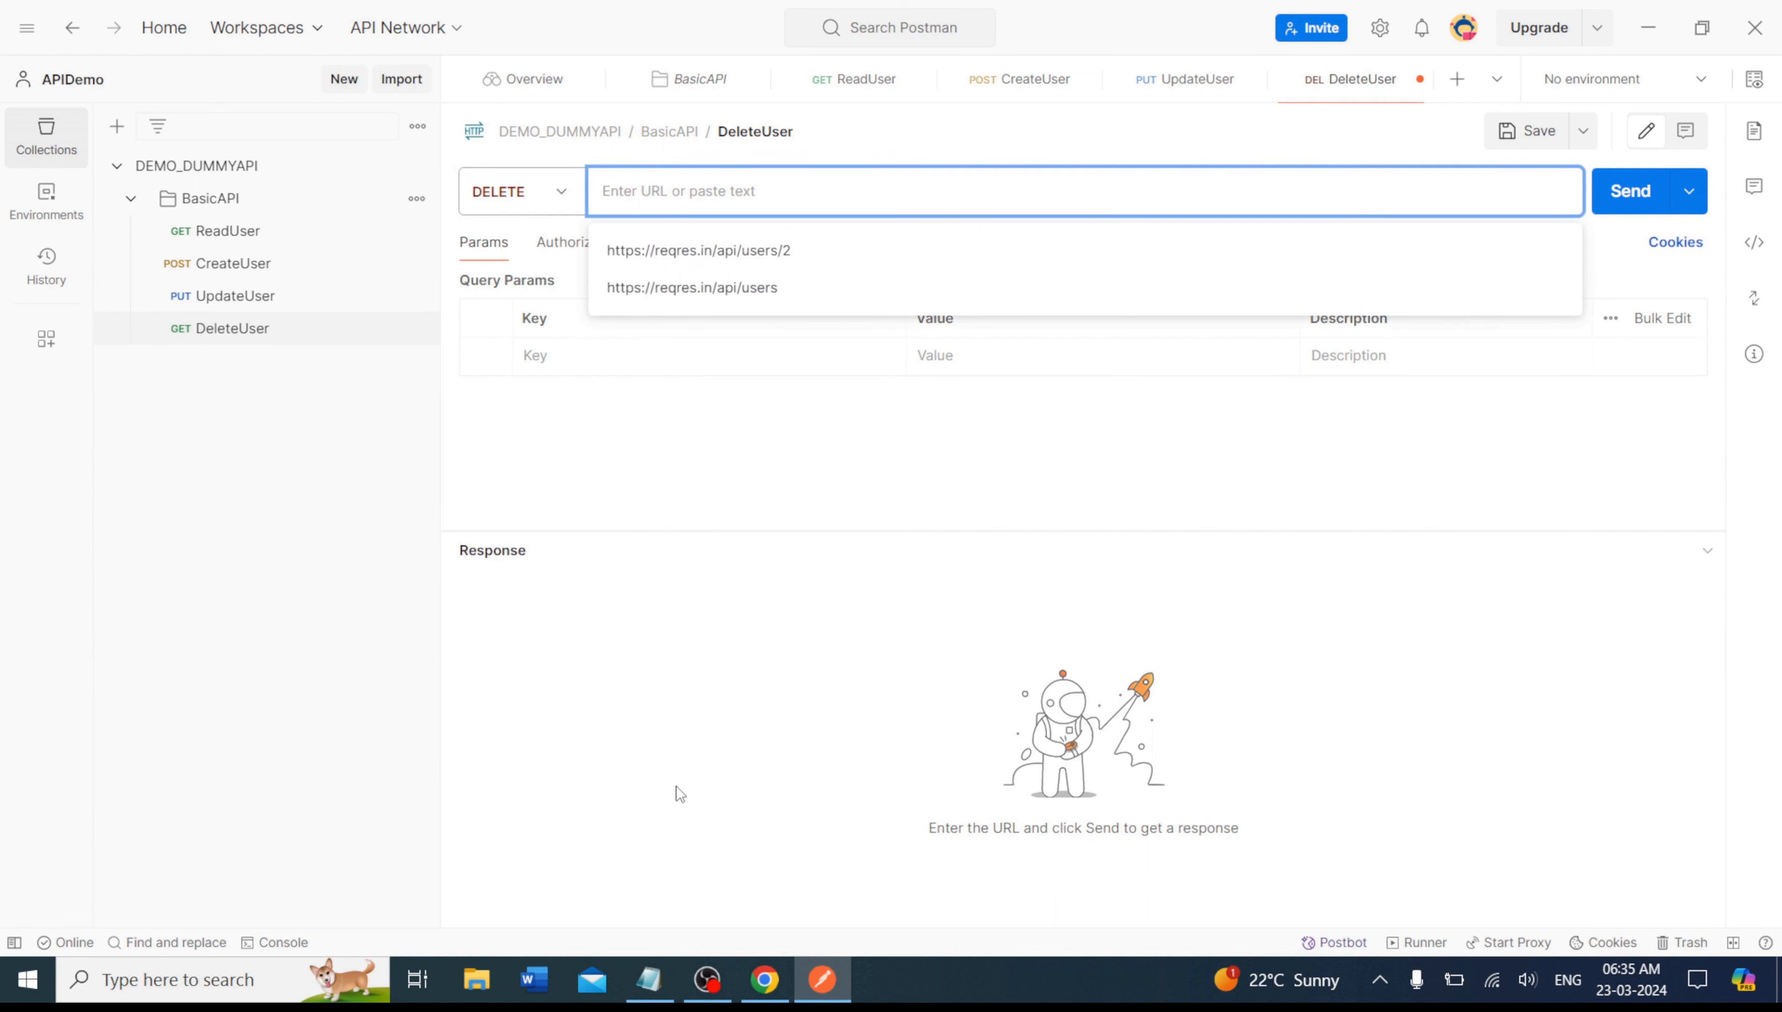
click(648, 979)
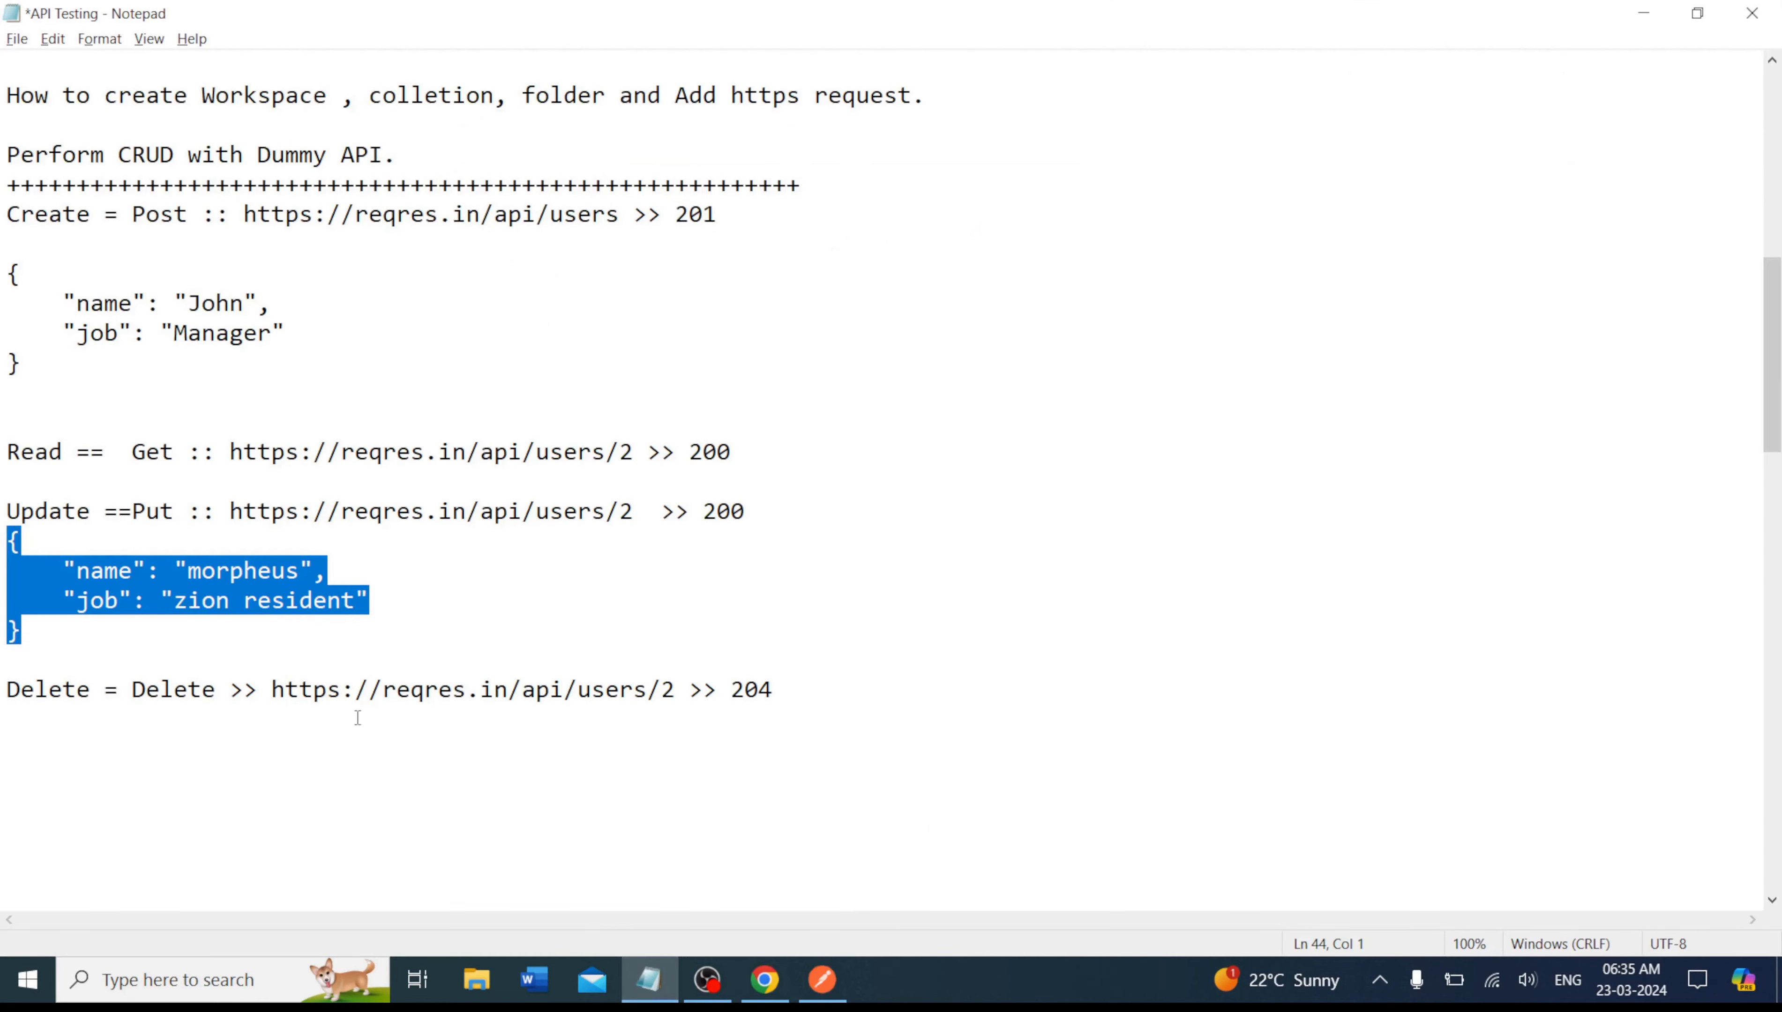
drag(275, 692, 676, 686)
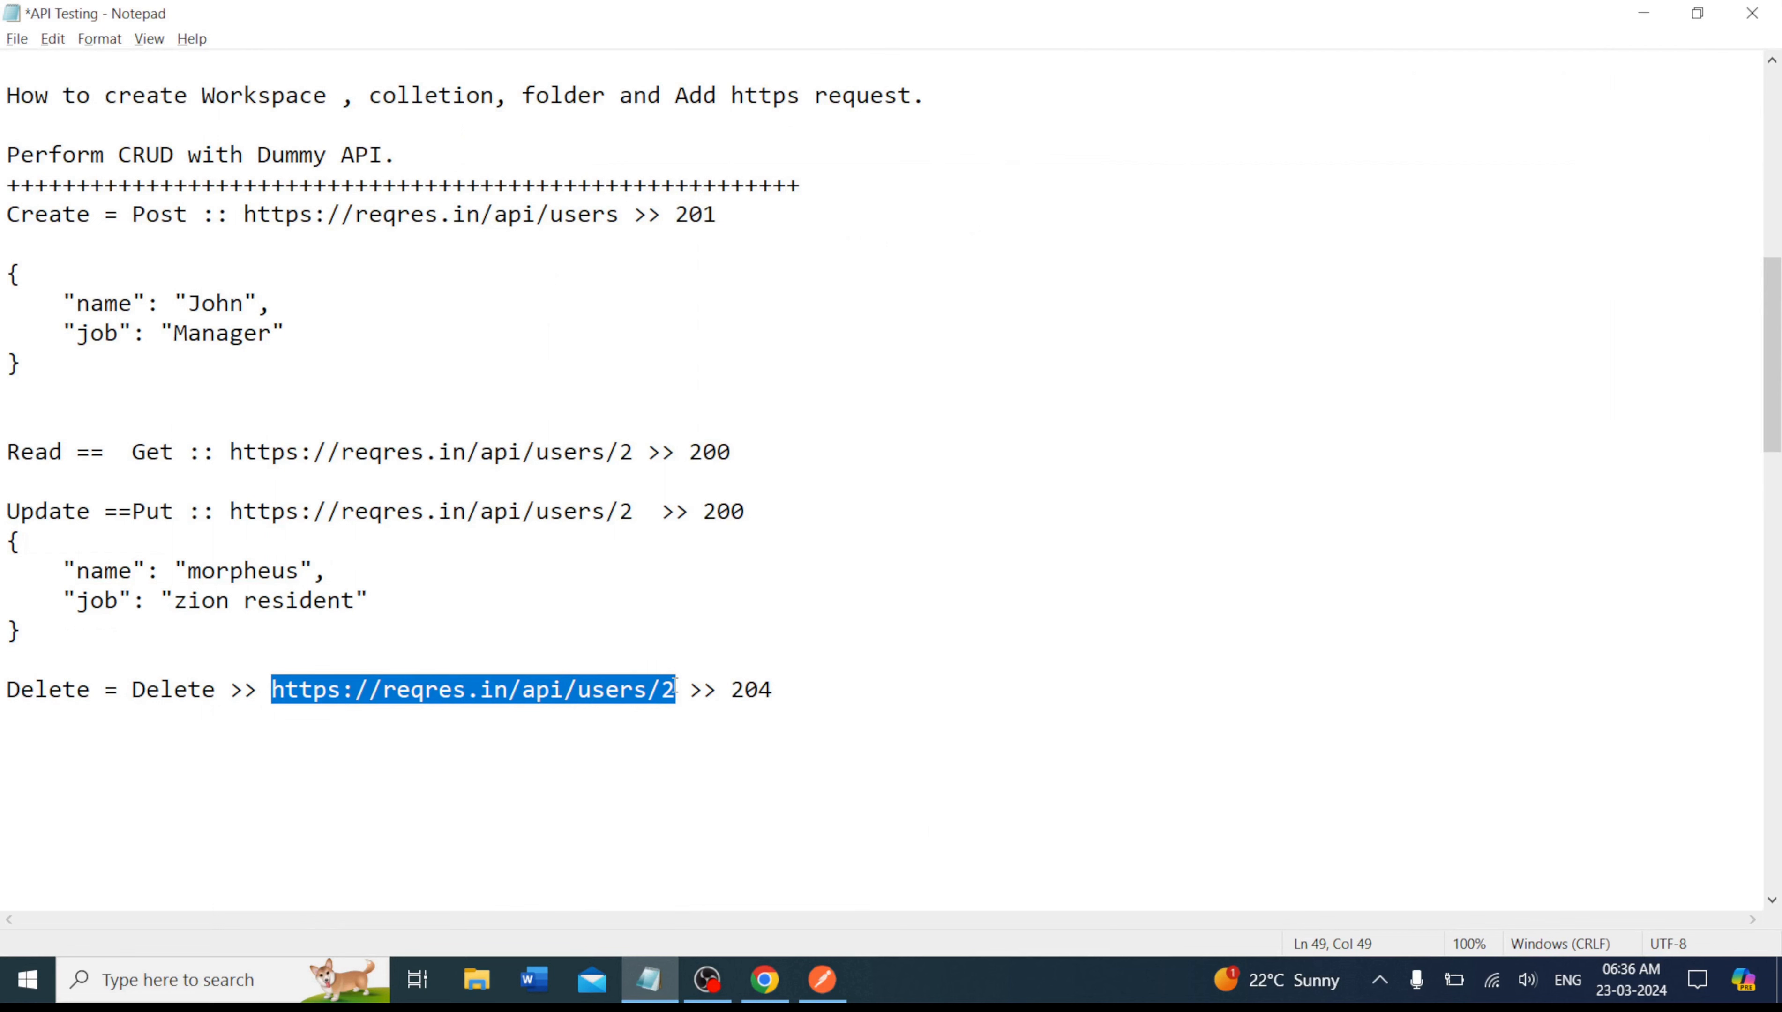
key(ctrl+c)
key(alt+Tab)
key(ctrl+v)
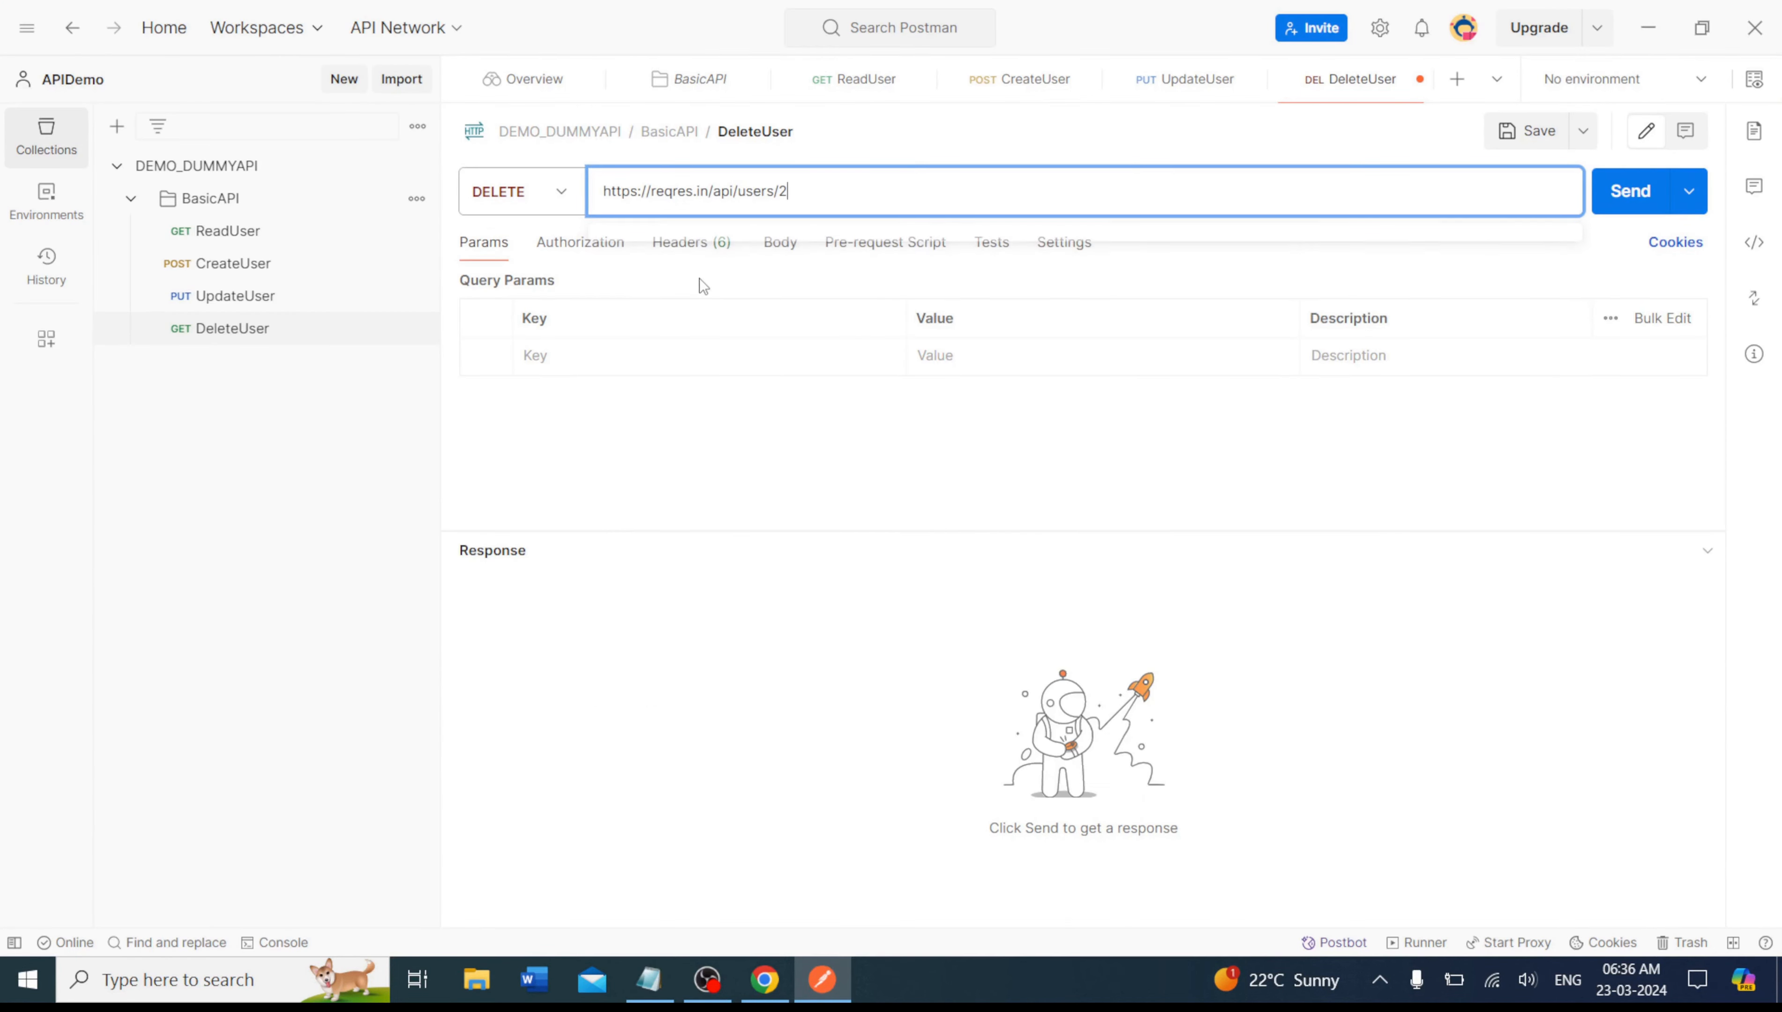
Insert the "Status code: Code is 200" snippet into DeleteUser's test script.
click(994, 243)
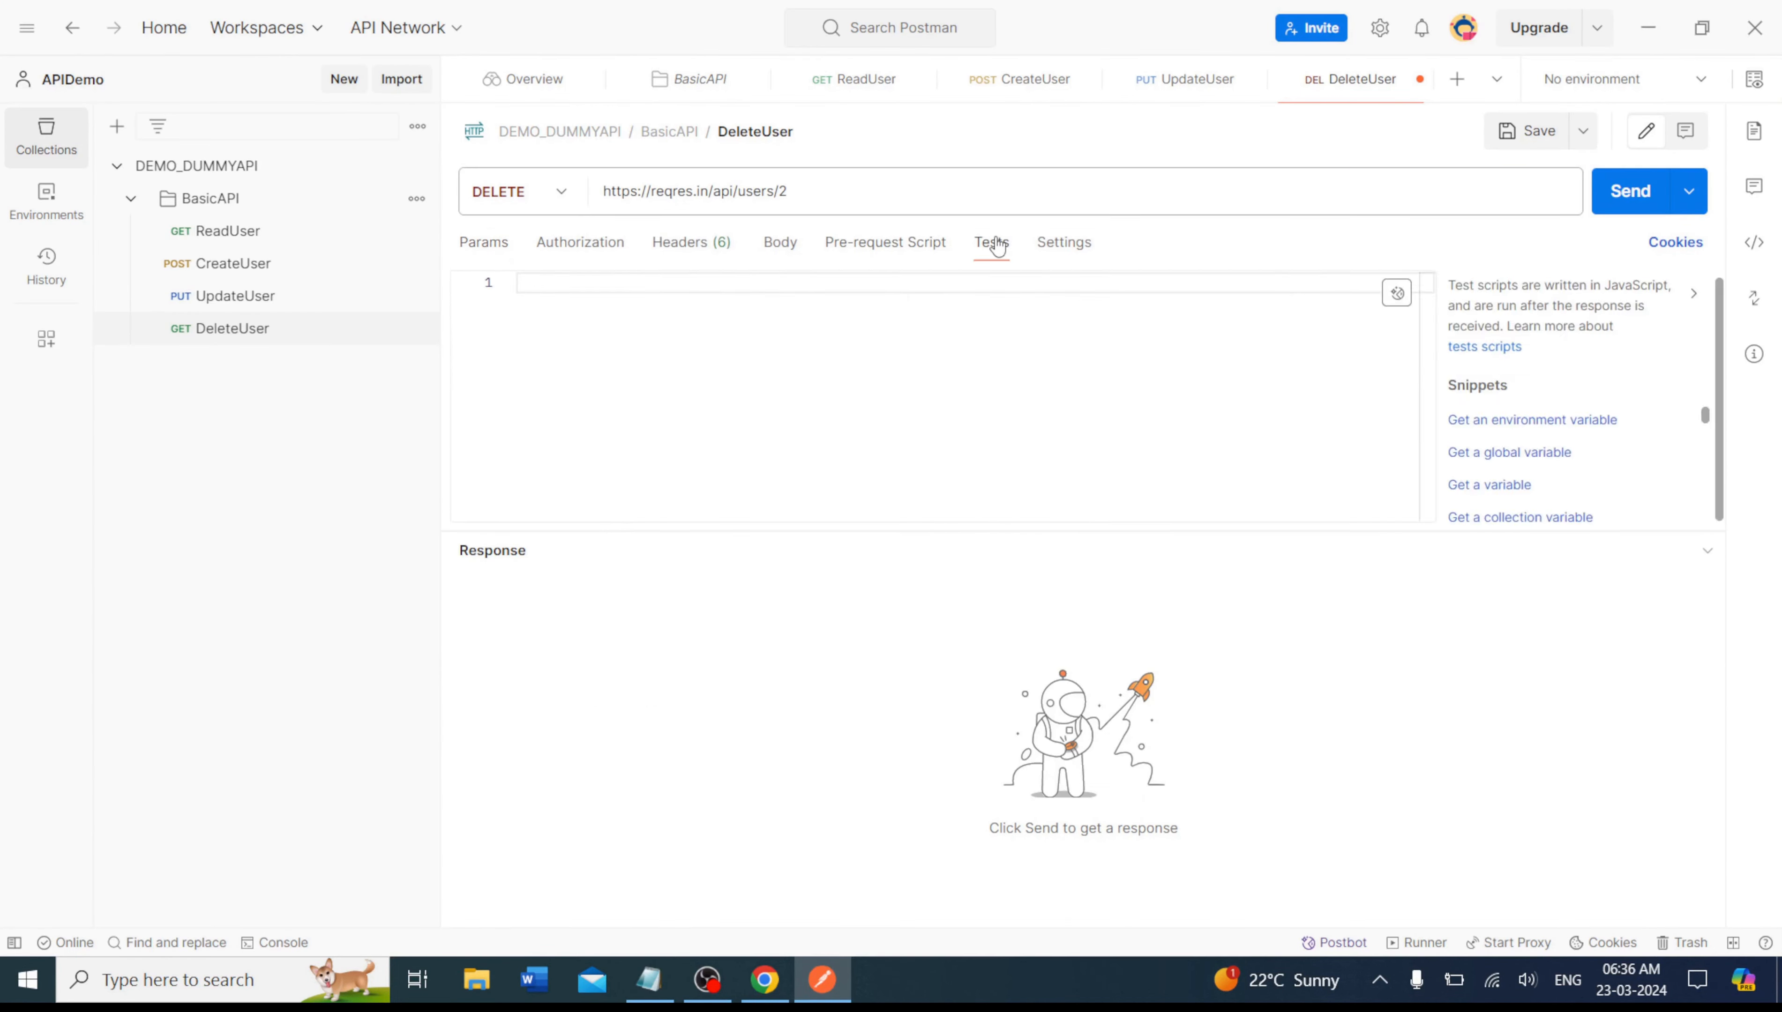
drag(1718, 417, 1707, 472)
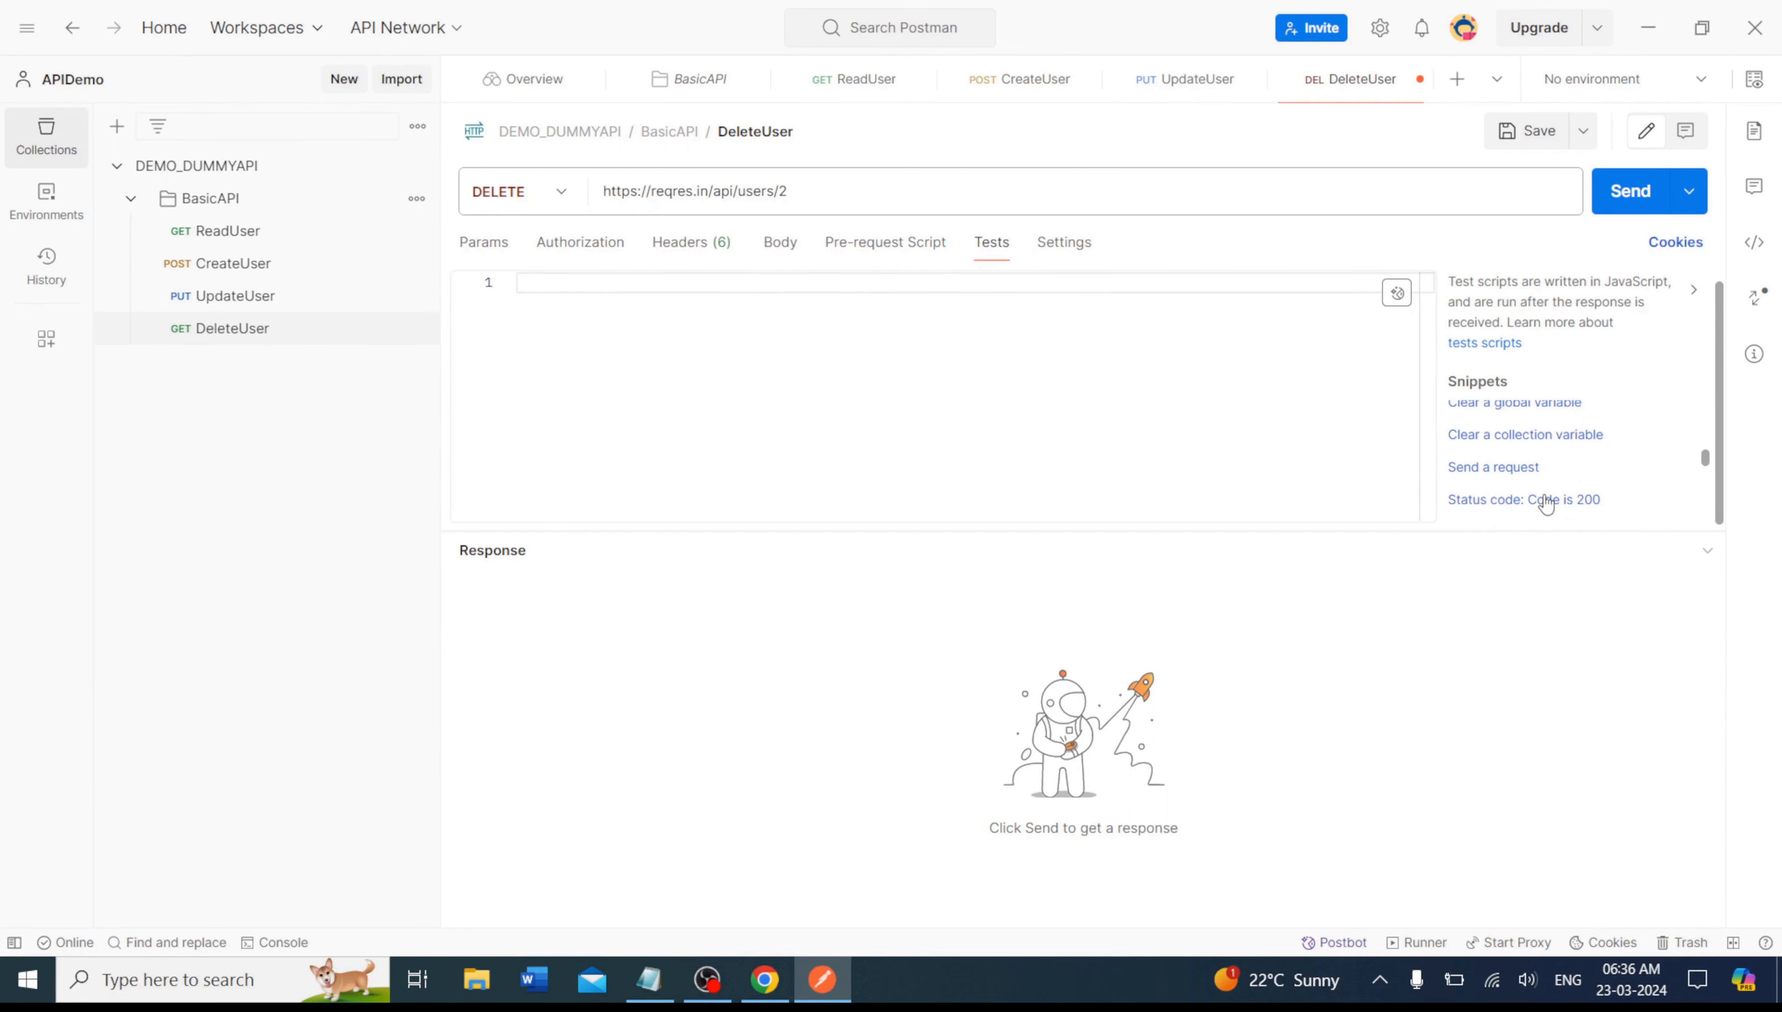
click(1546, 499)
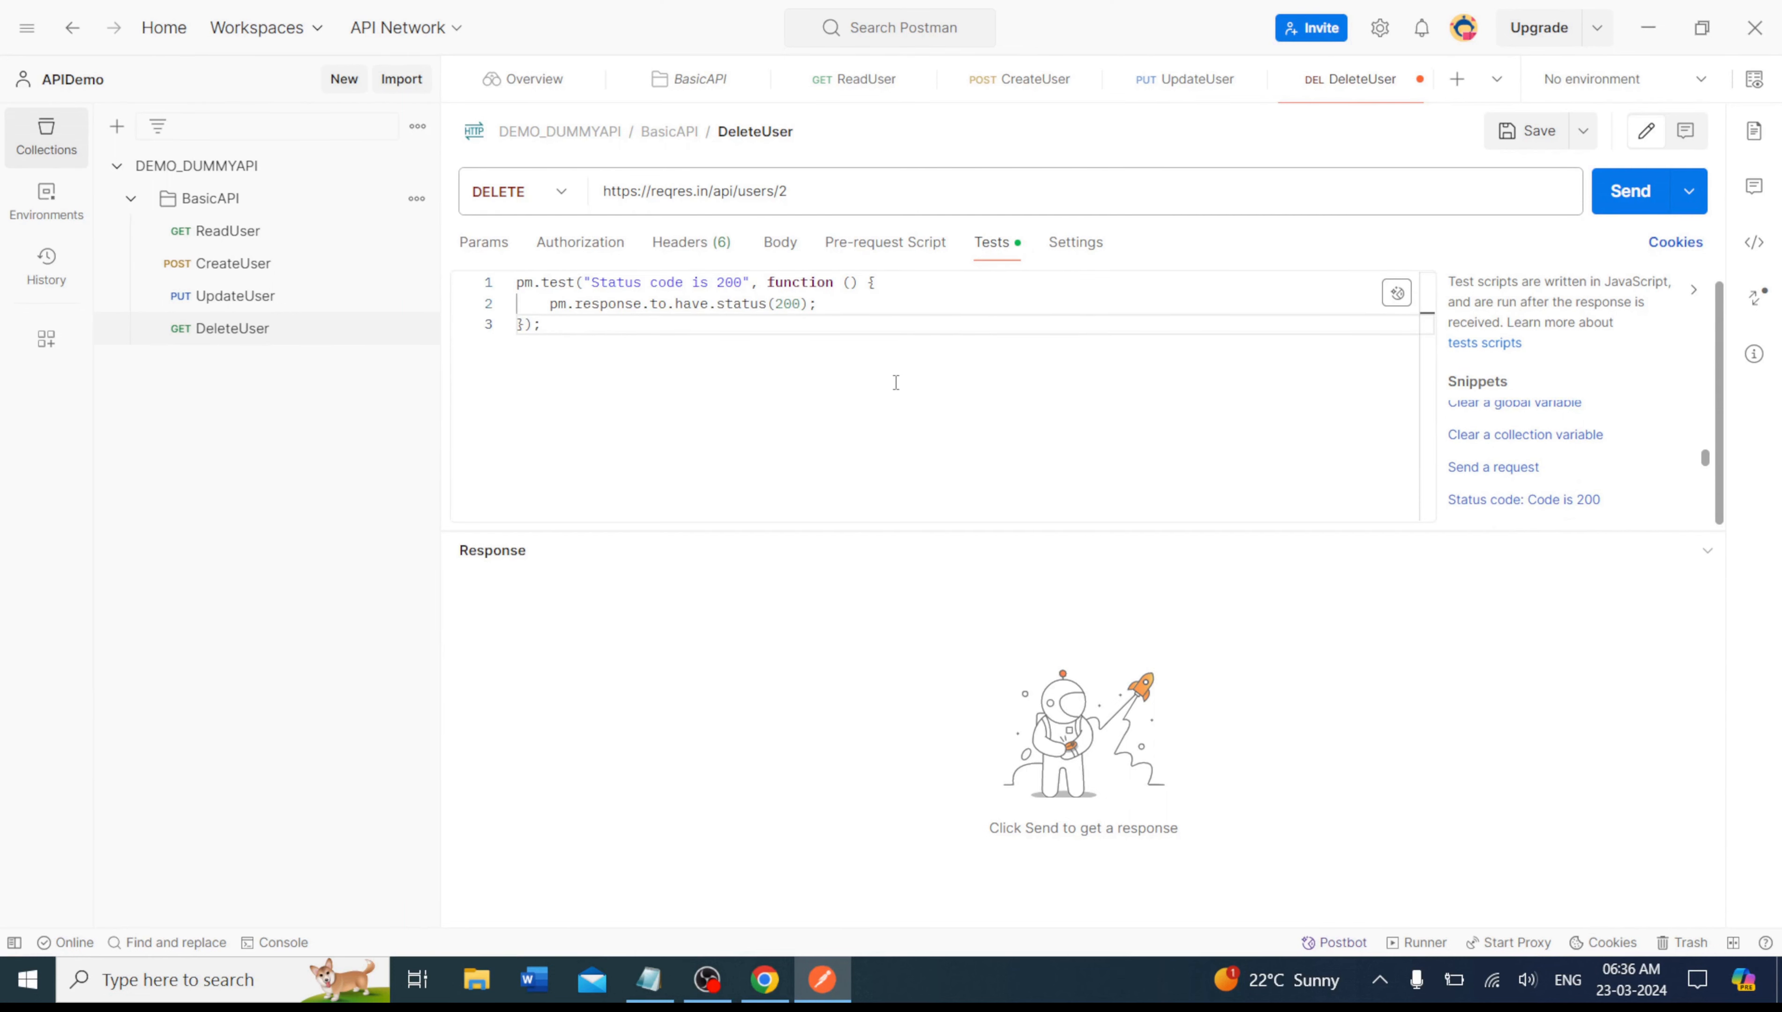
Save the DeleteUser request, send it and examine the assertion message in its test results.
key(ctrl+s)
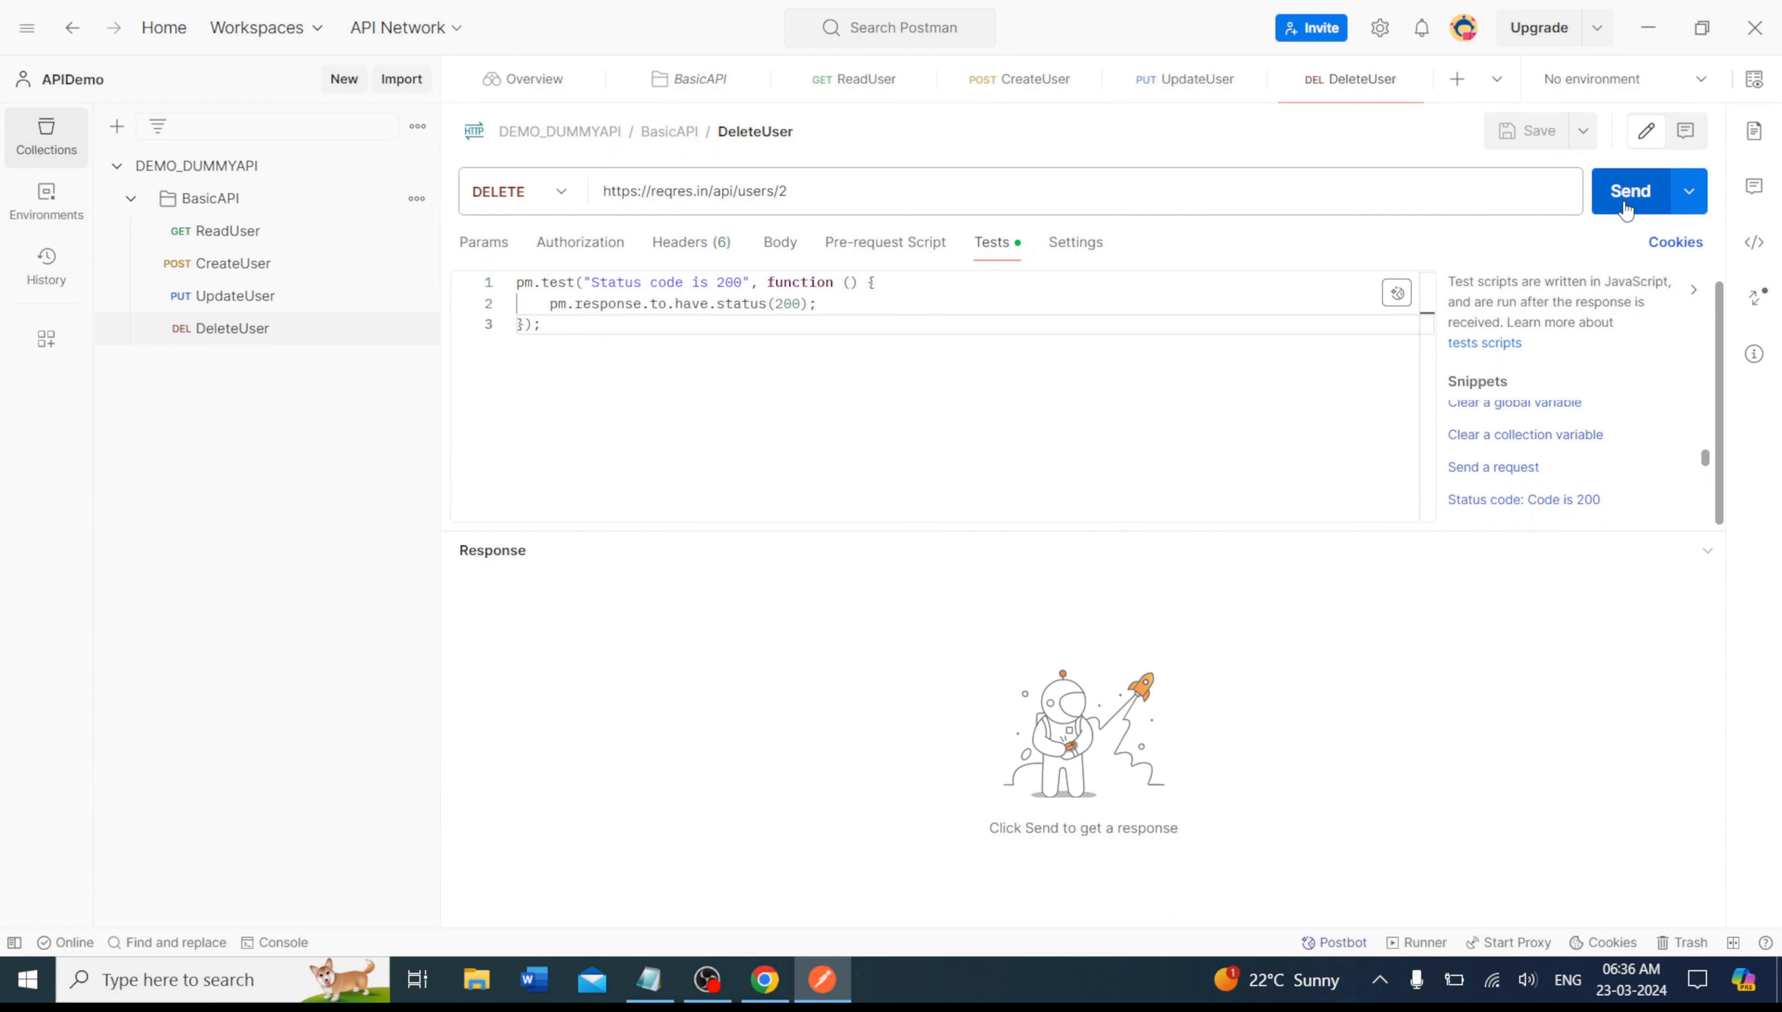
click(1626, 209)
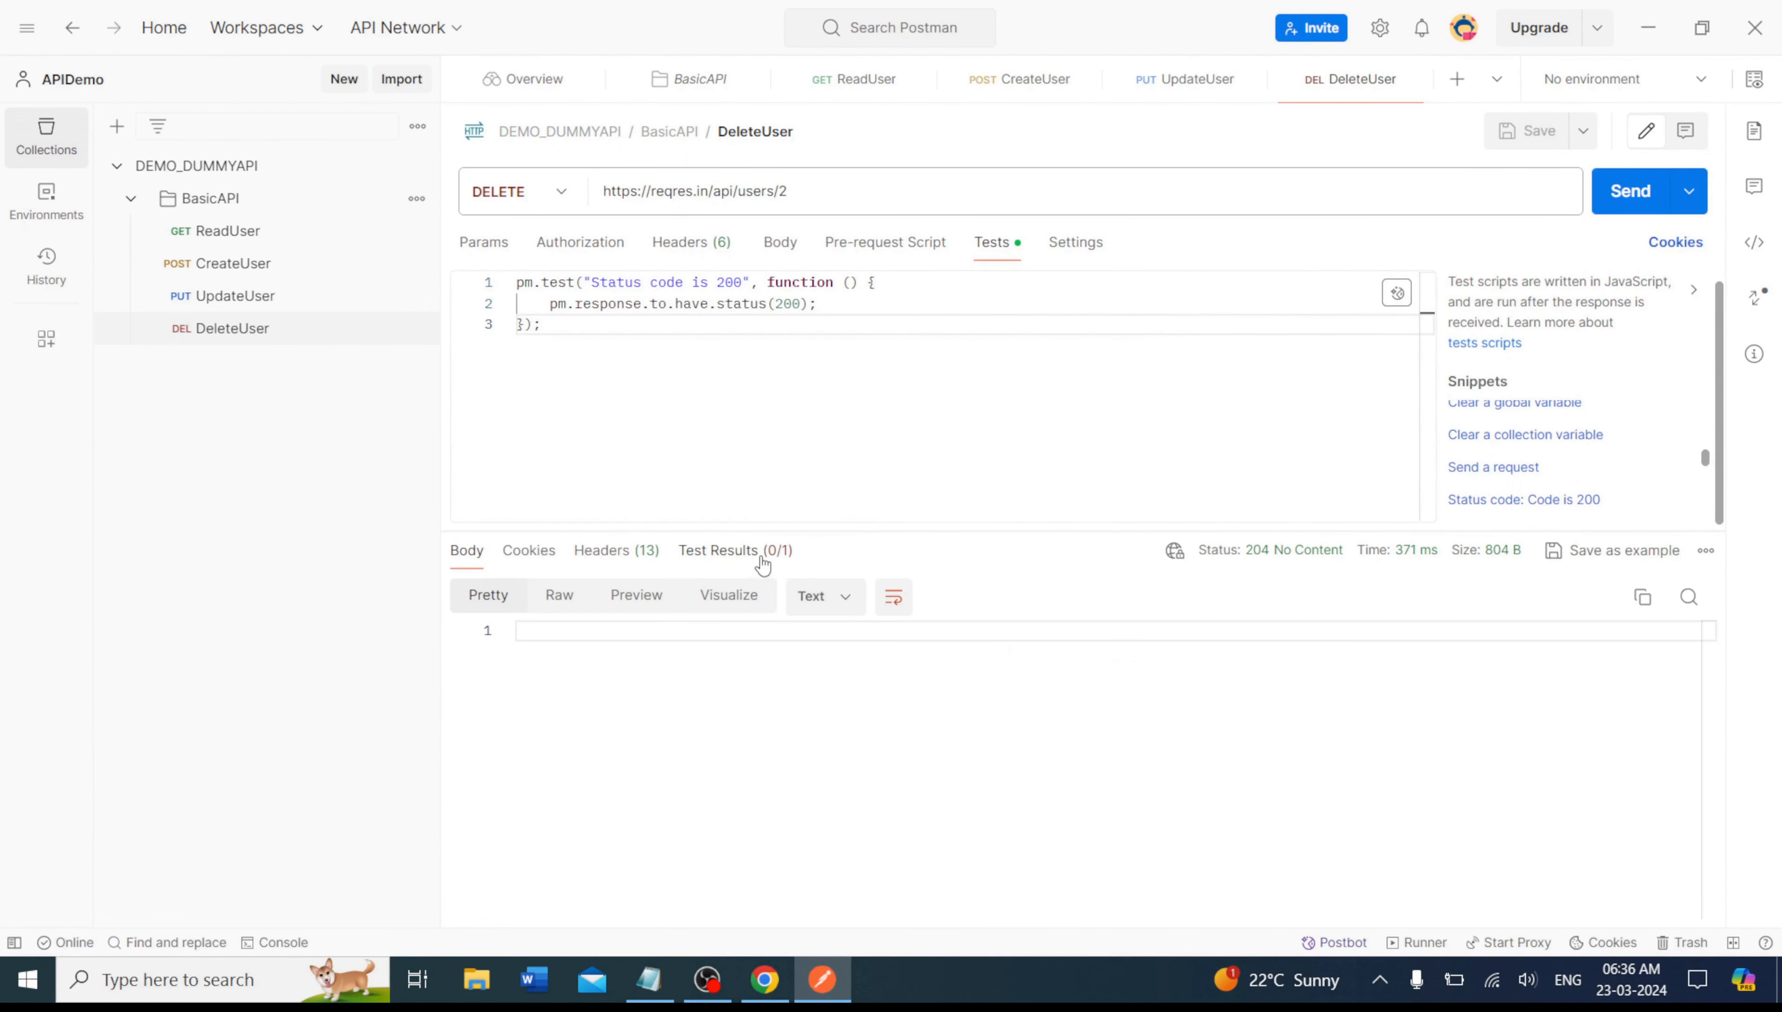
click(762, 559)
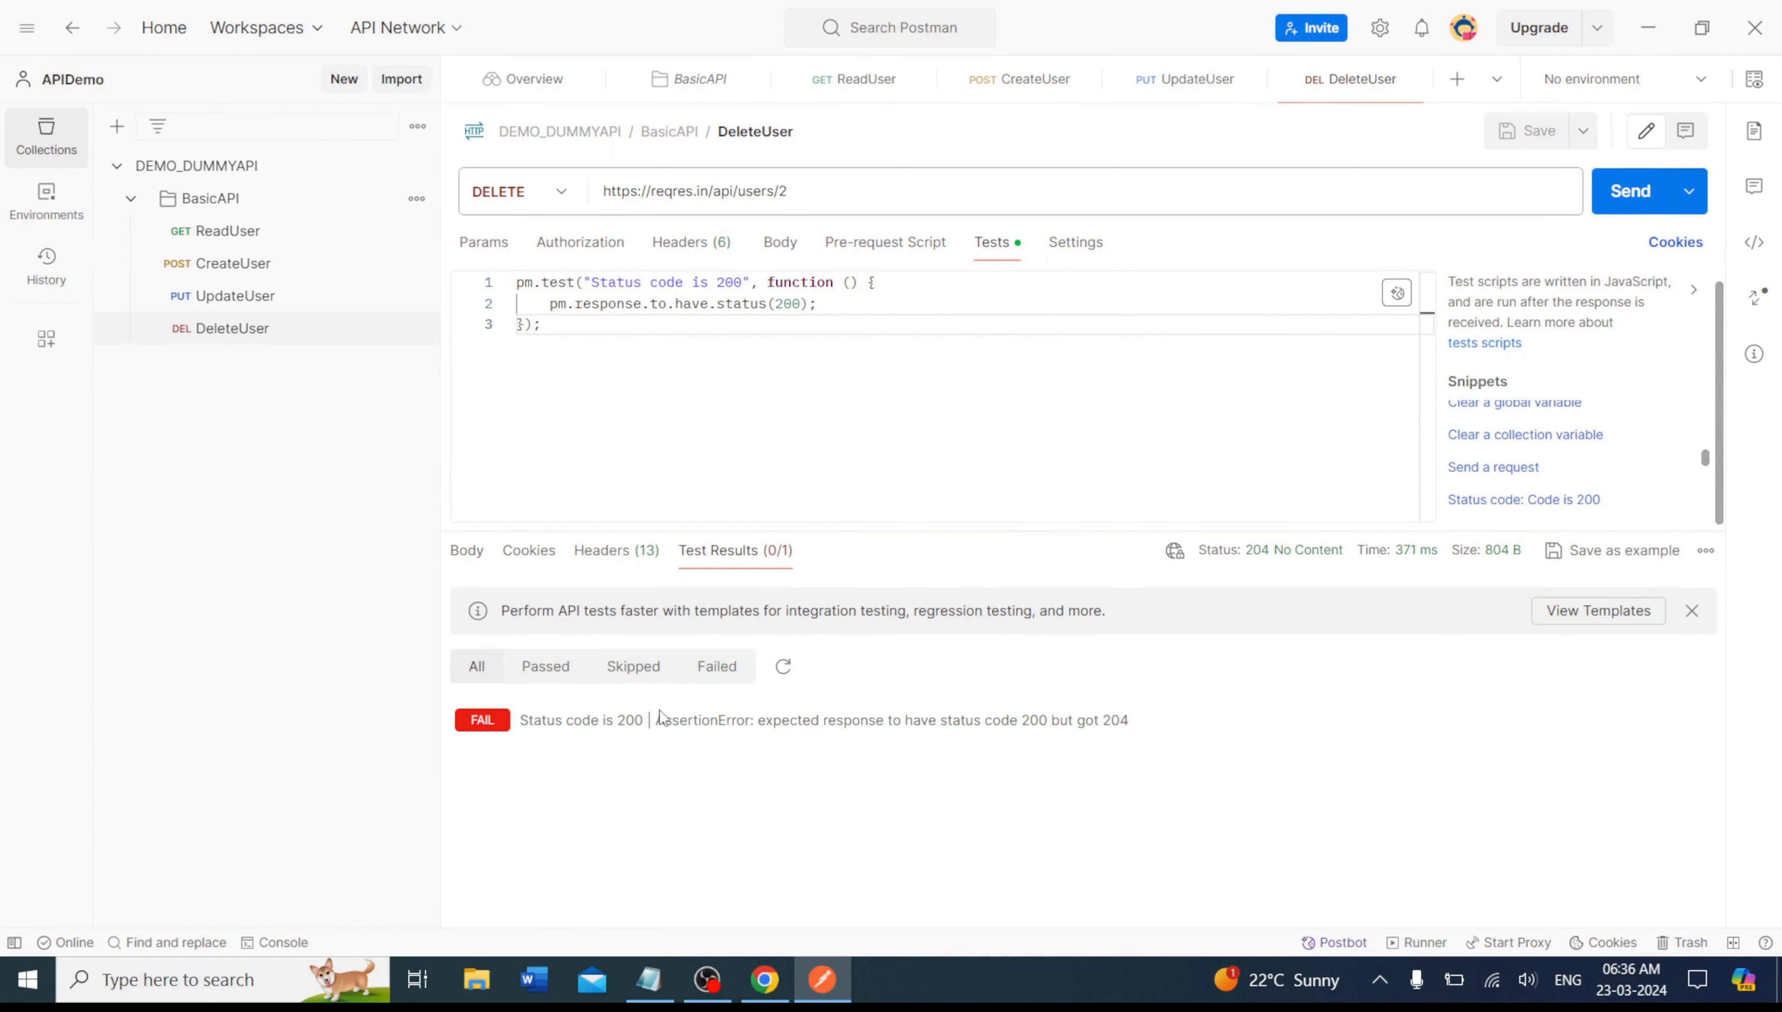
drag(668, 723, 903, 723)
click(824, 735)
drag(832, 719, 897, 717)
Change the expected status in DeleteUser's test script to 204, save the request and send it again.
click(800, 310)
key(BackSpace)
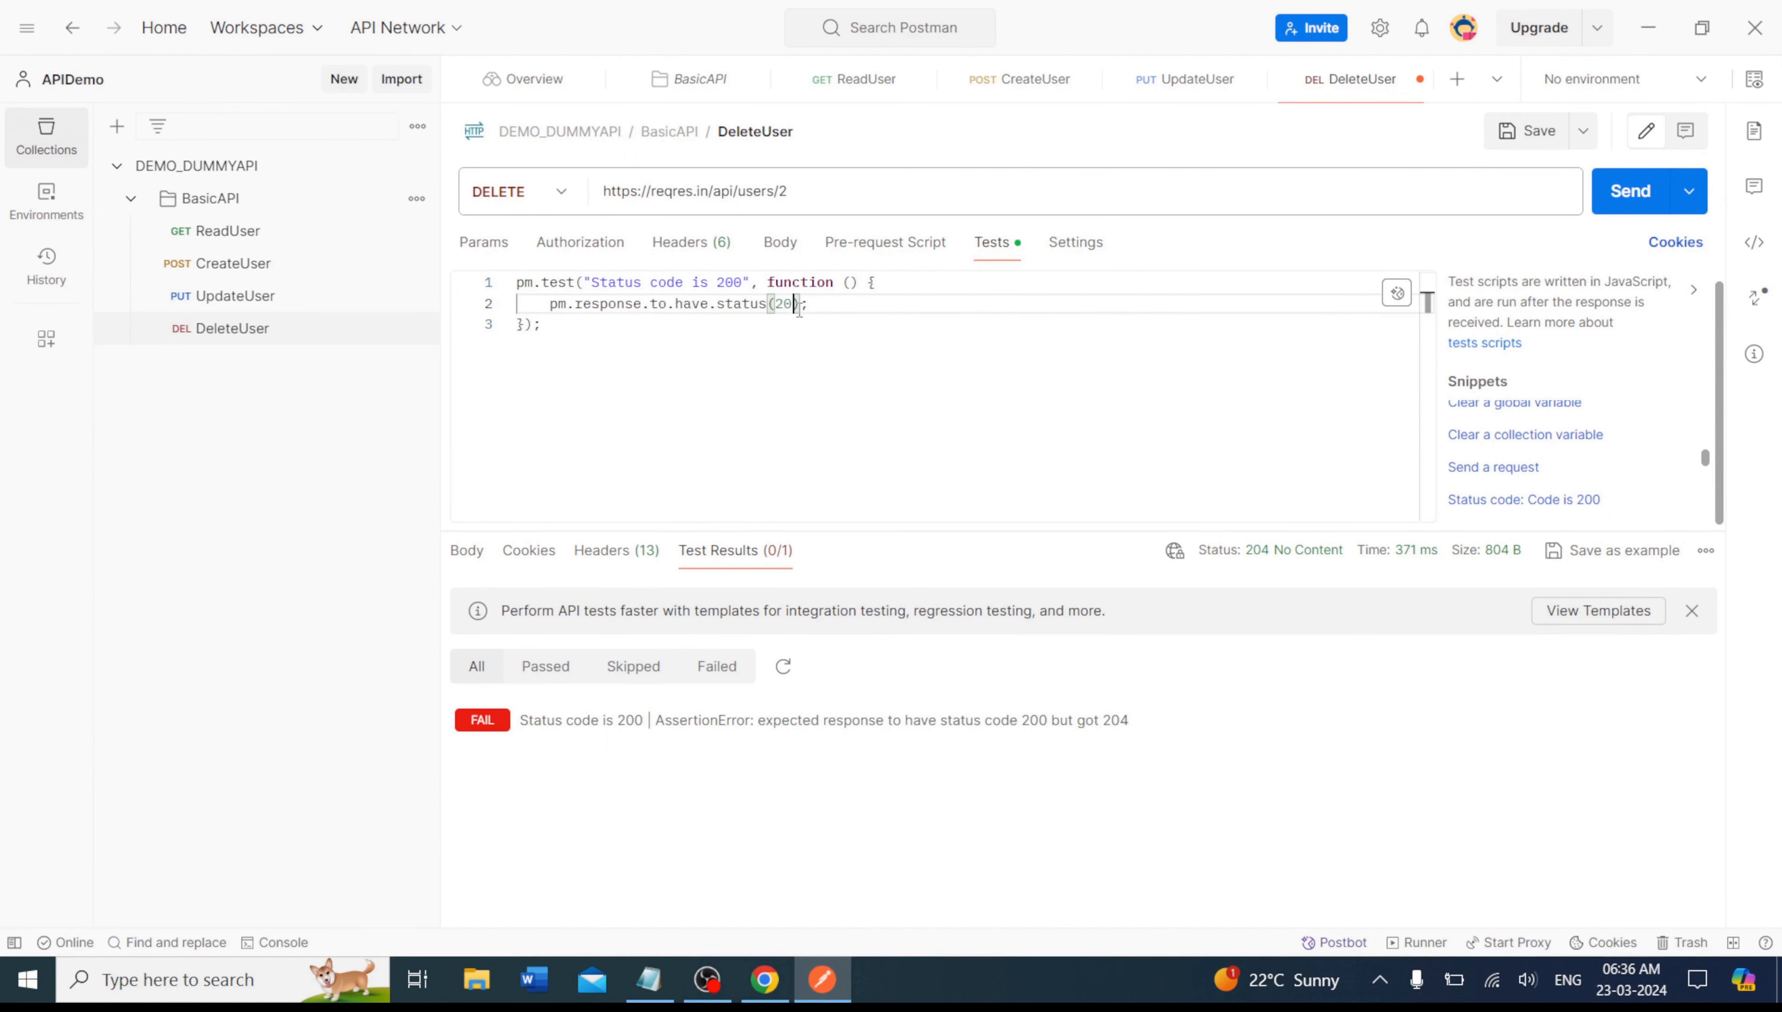
text(4)
click(930, 497)
key(ctrl+s)
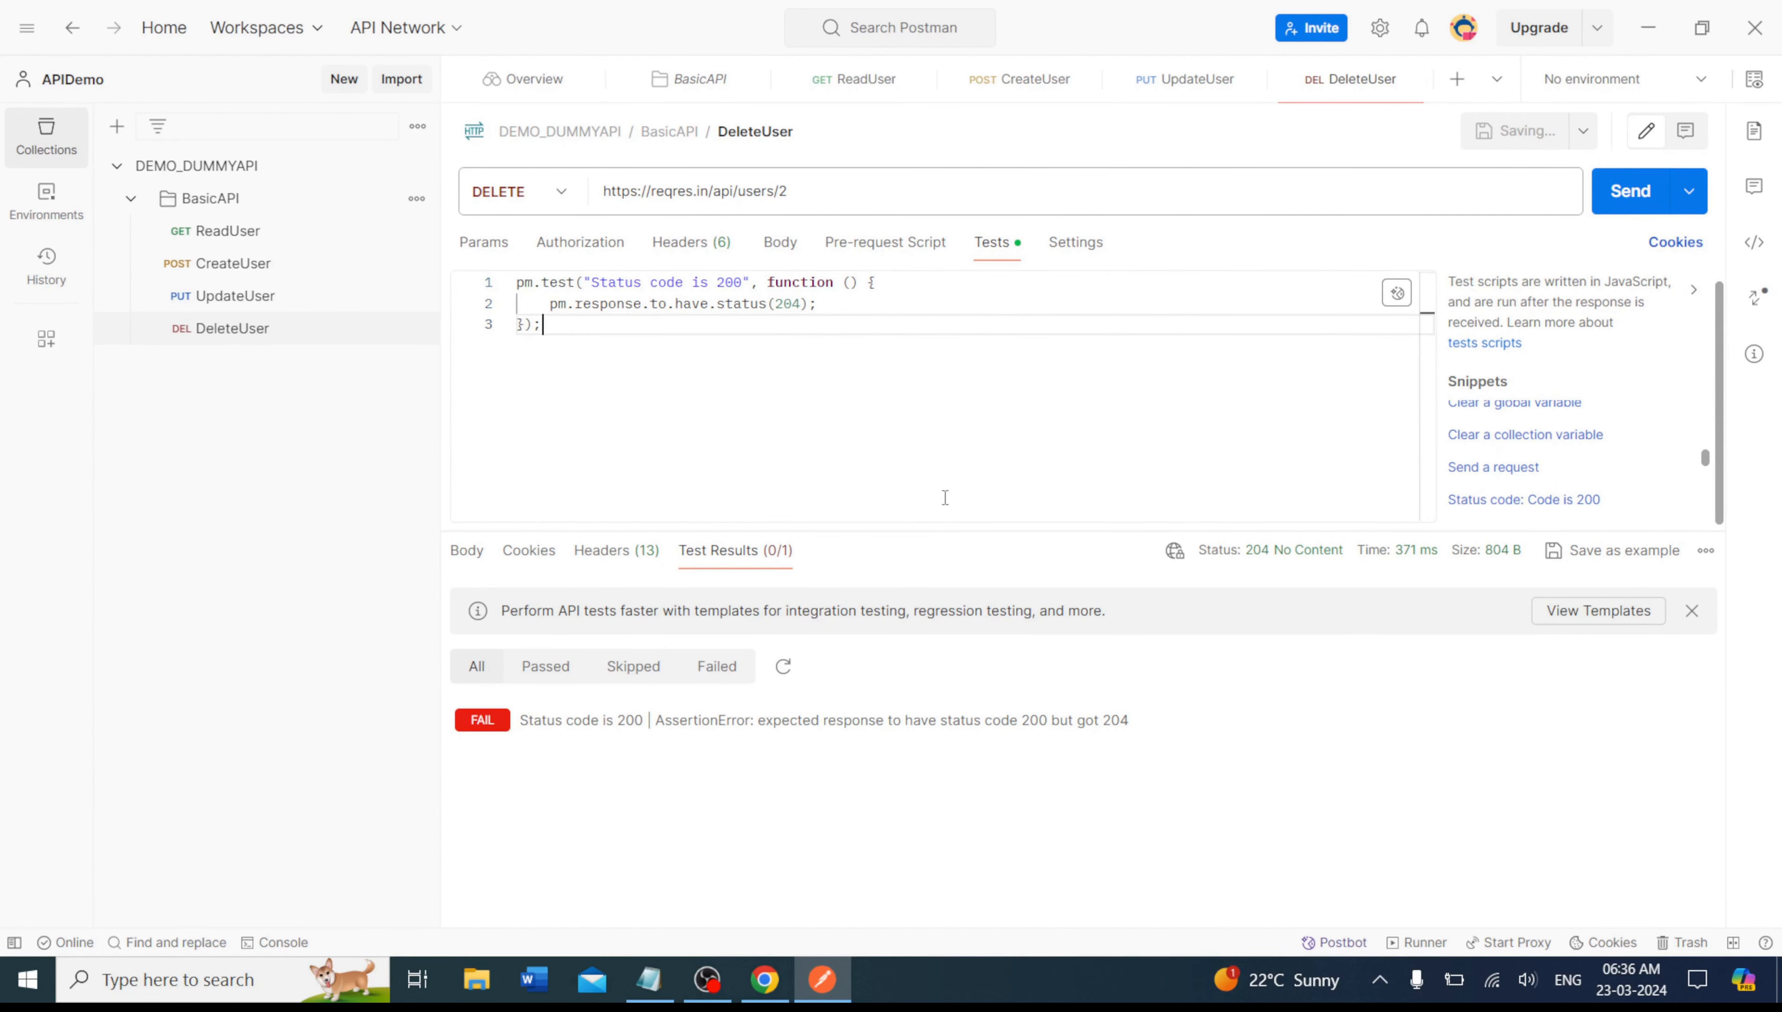
click(1609, 205)
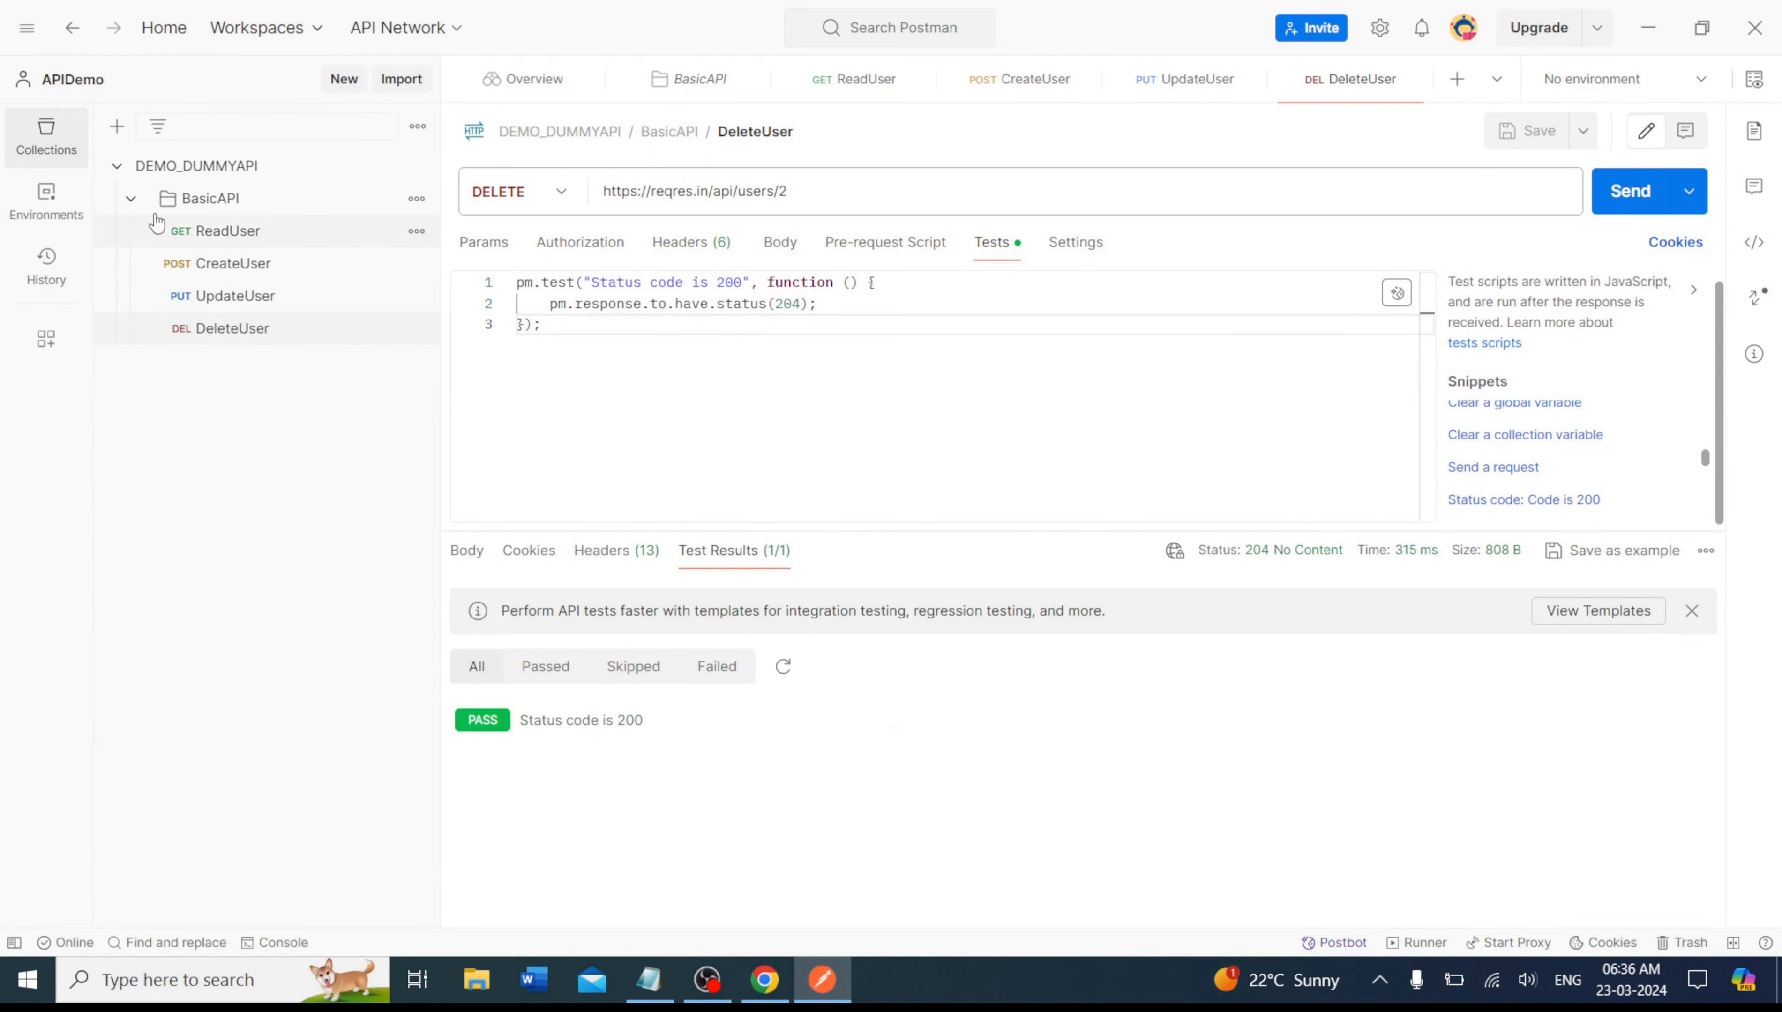
Collapse the BasicAPI folder and run all four of its requests manually with 1 iteration and no delay.
click(130, 200)
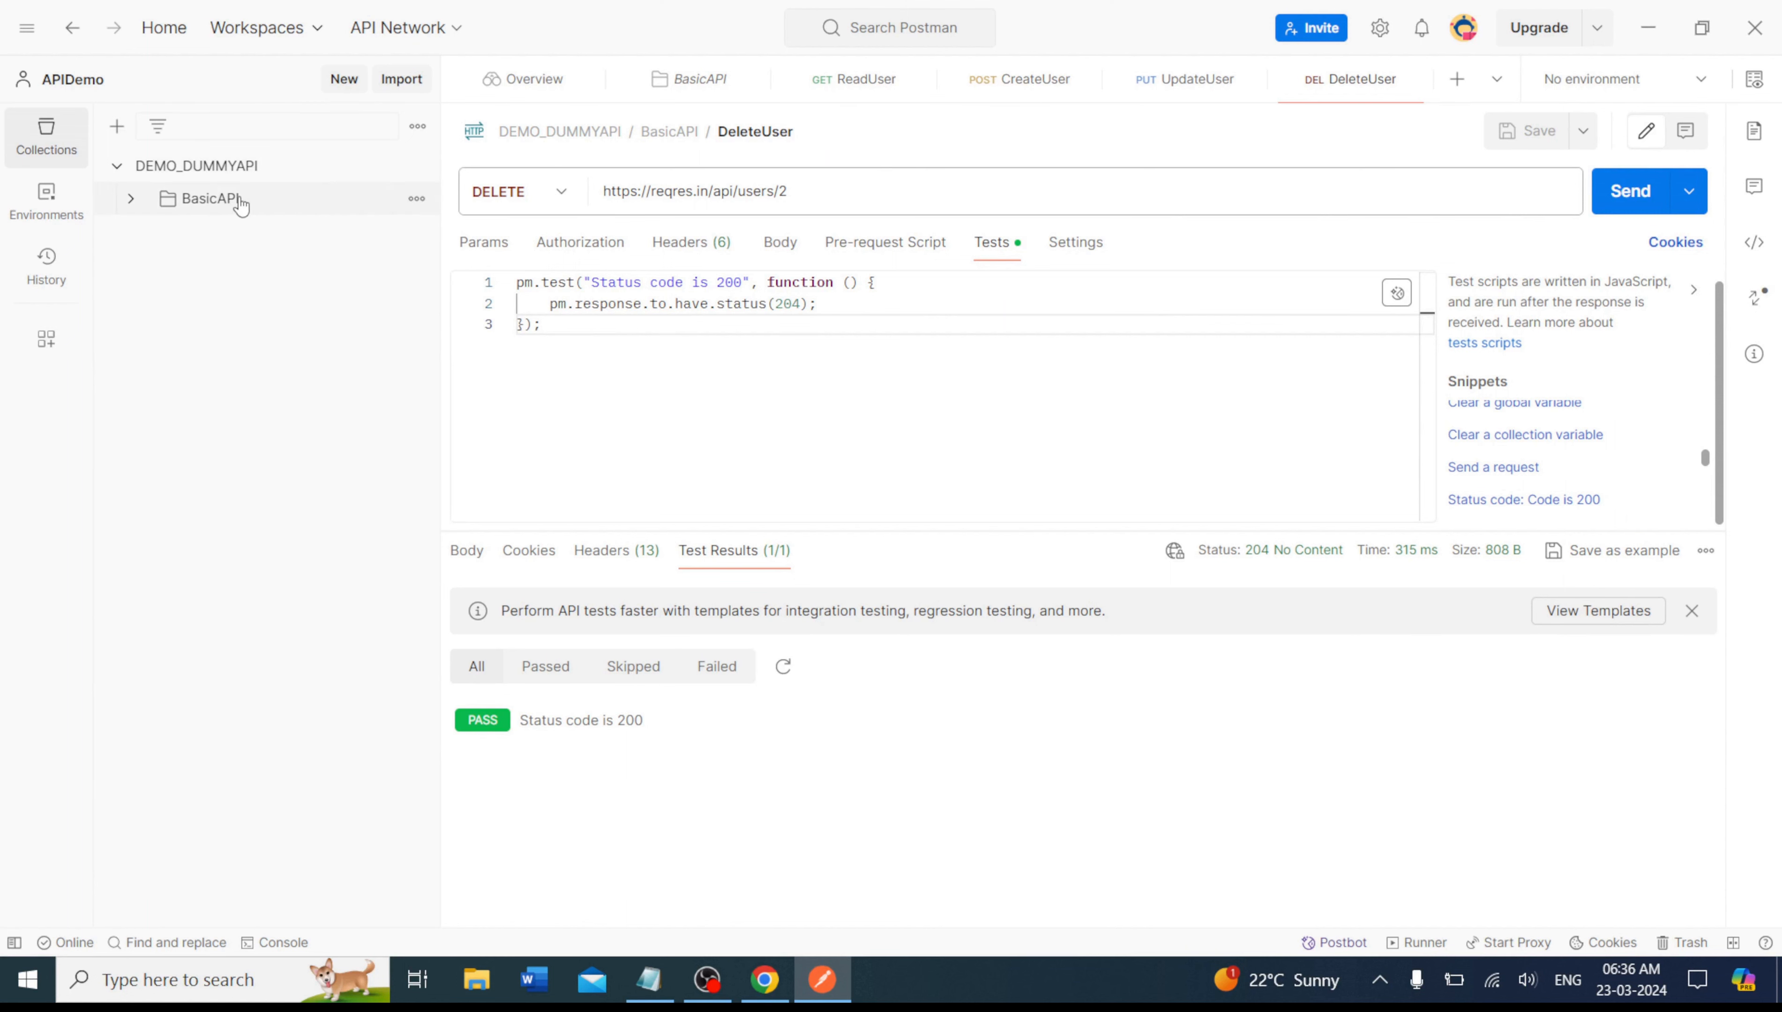
click(416, 201)
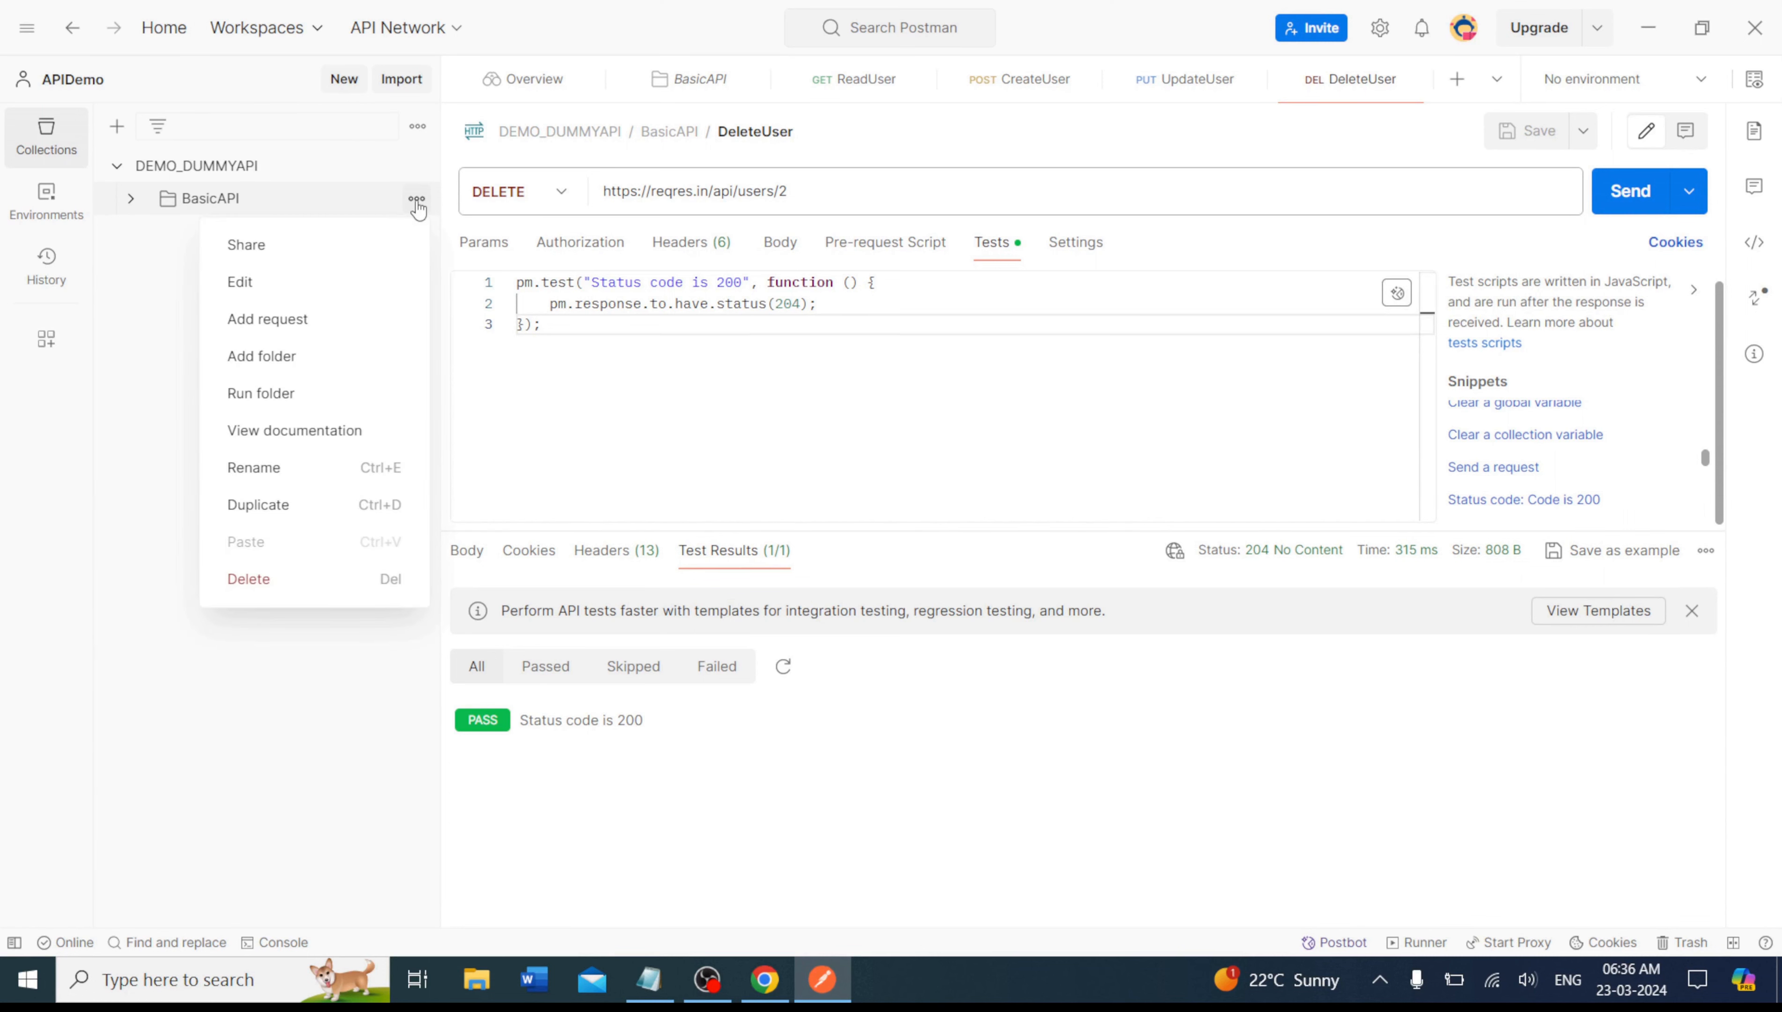
click(313, 396)
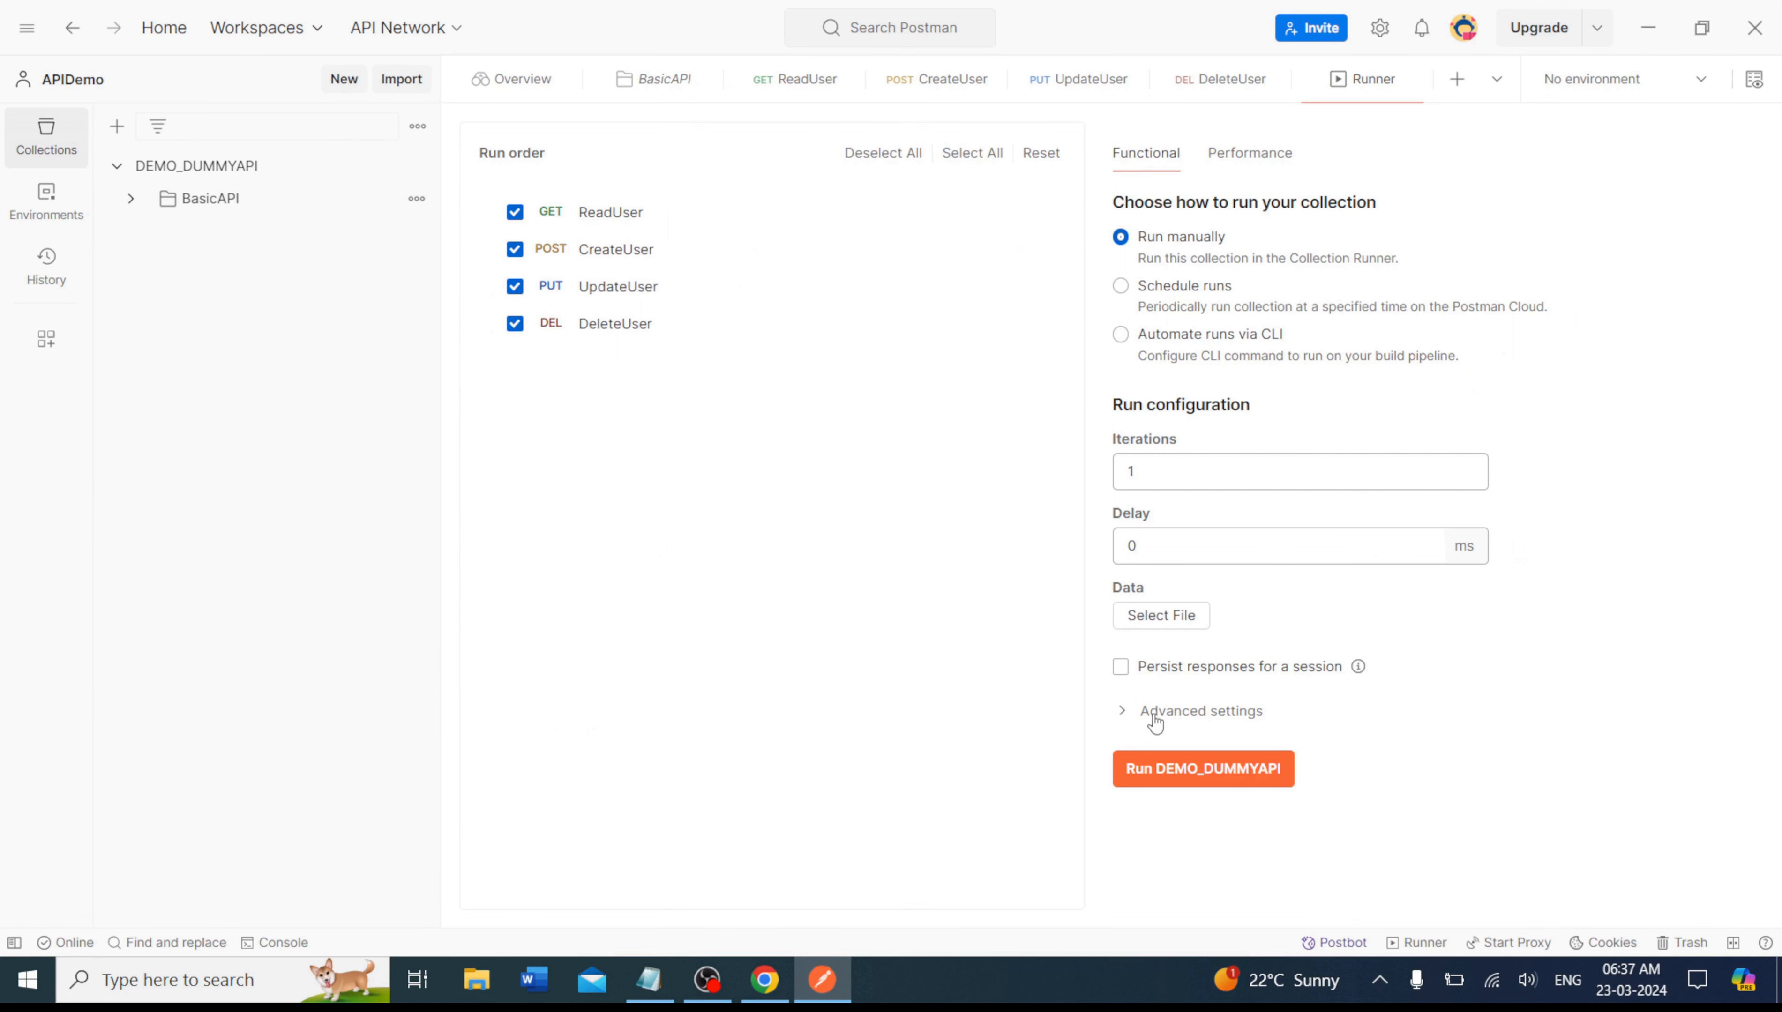
click(1176, 762)
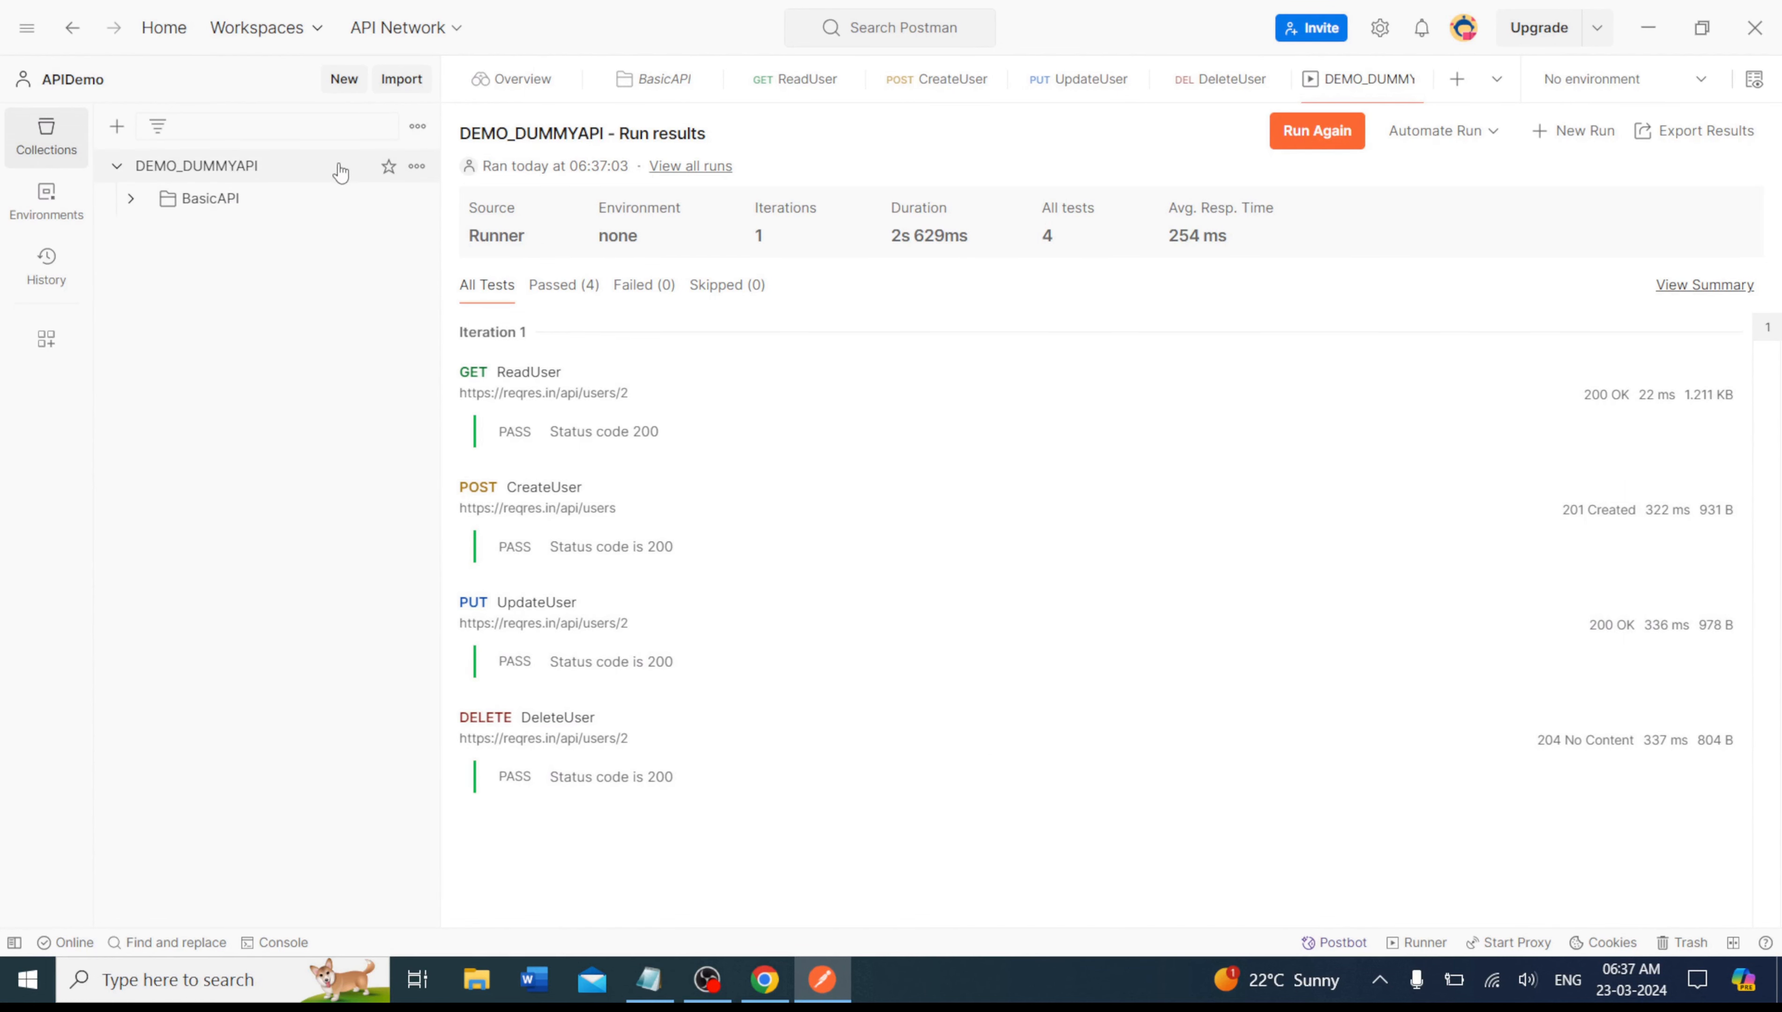
Run the whole DEMO_DUMMYAPI collection manually with all requests included and 1 iteration.
click(416, 167)
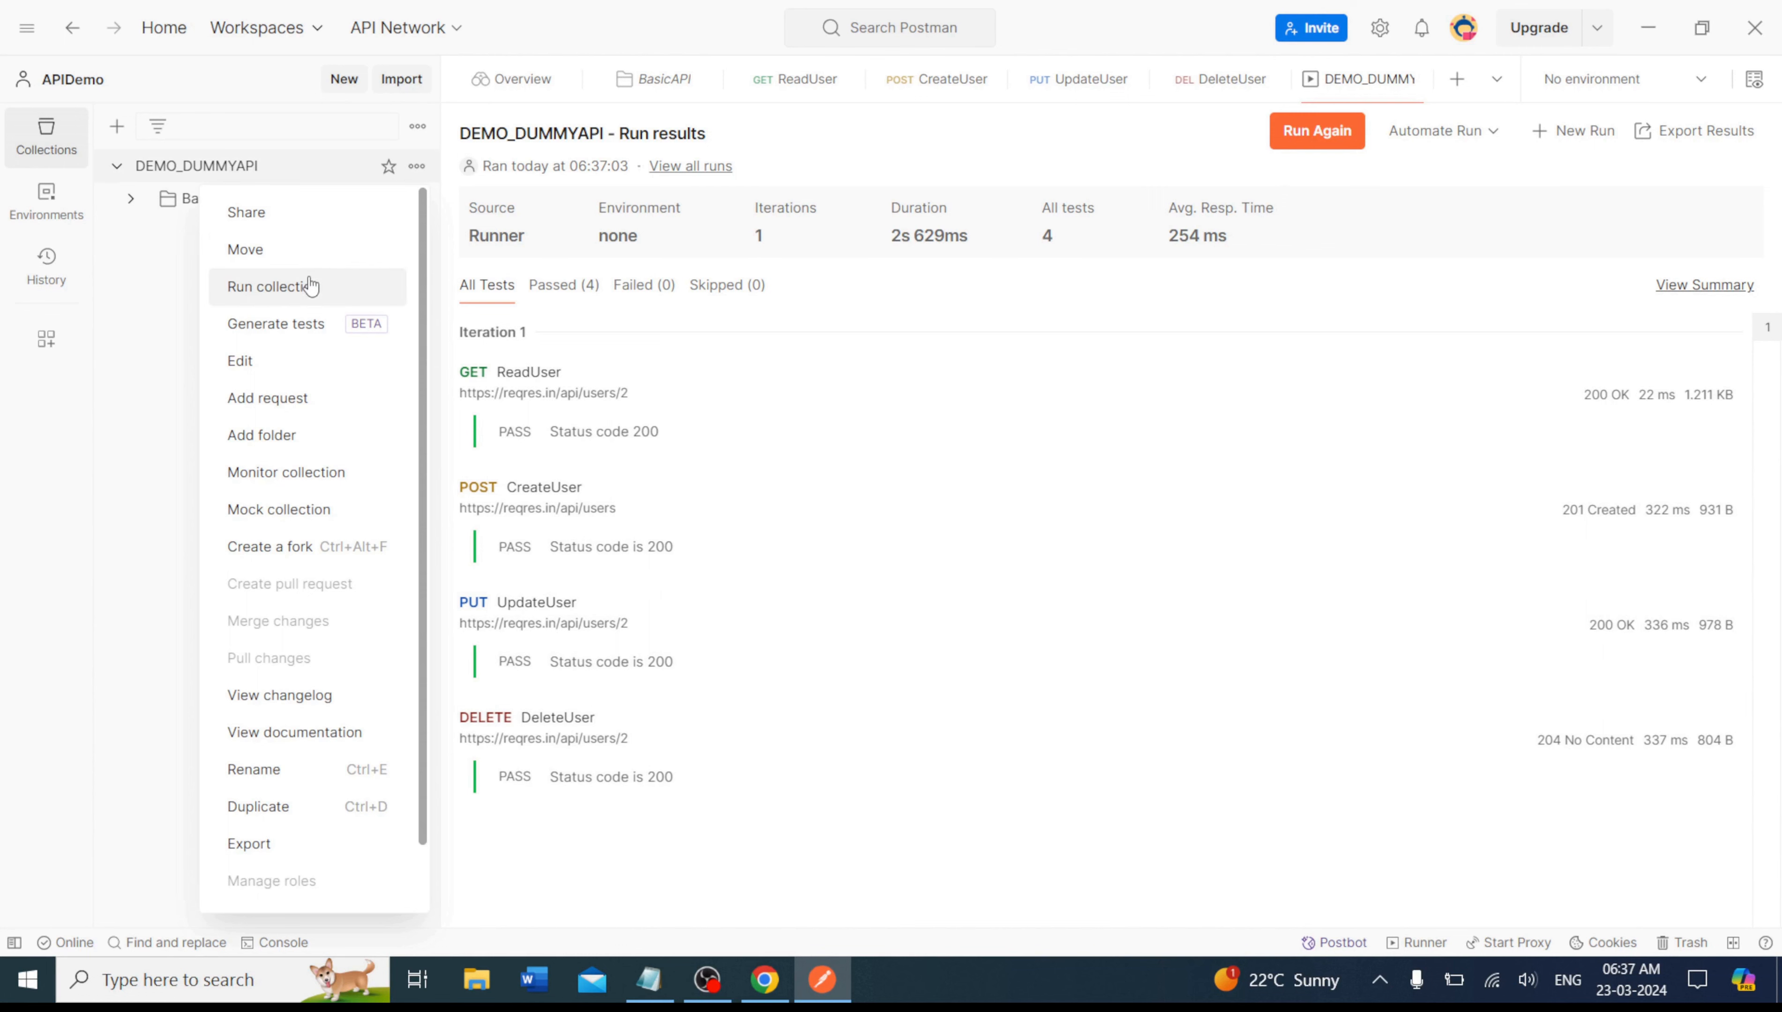
click(274, 287)
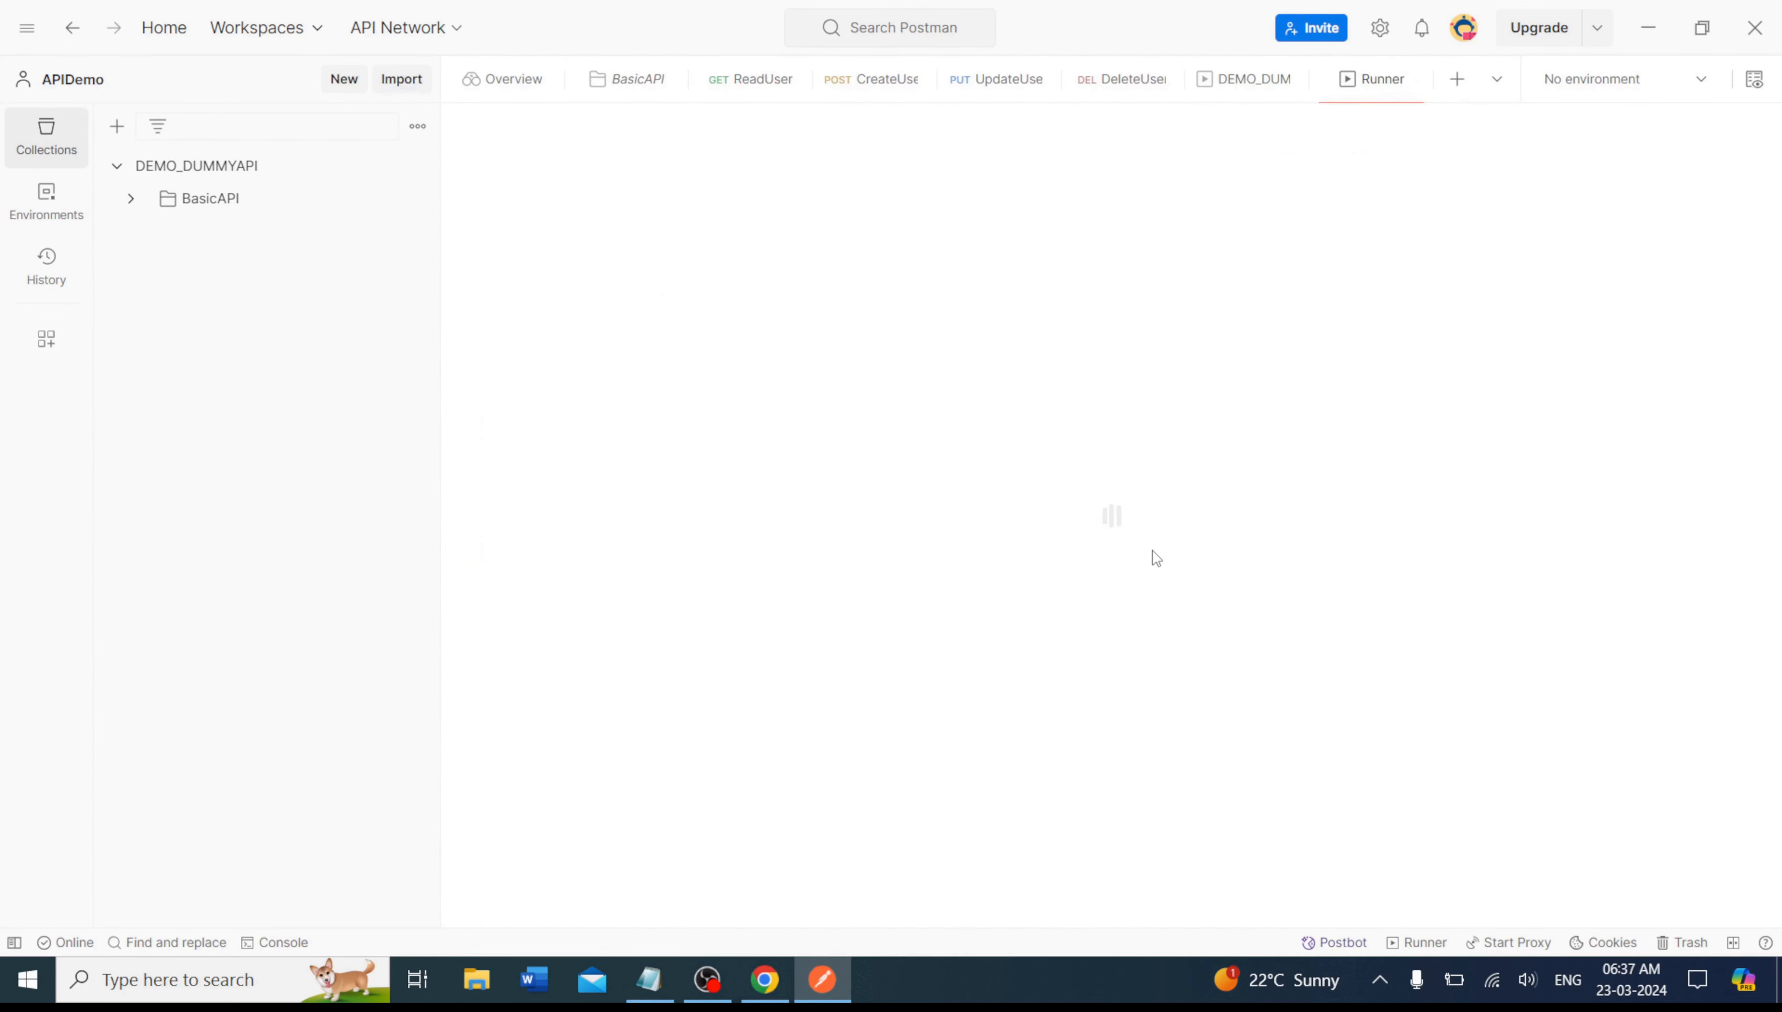
click(1208, 754)
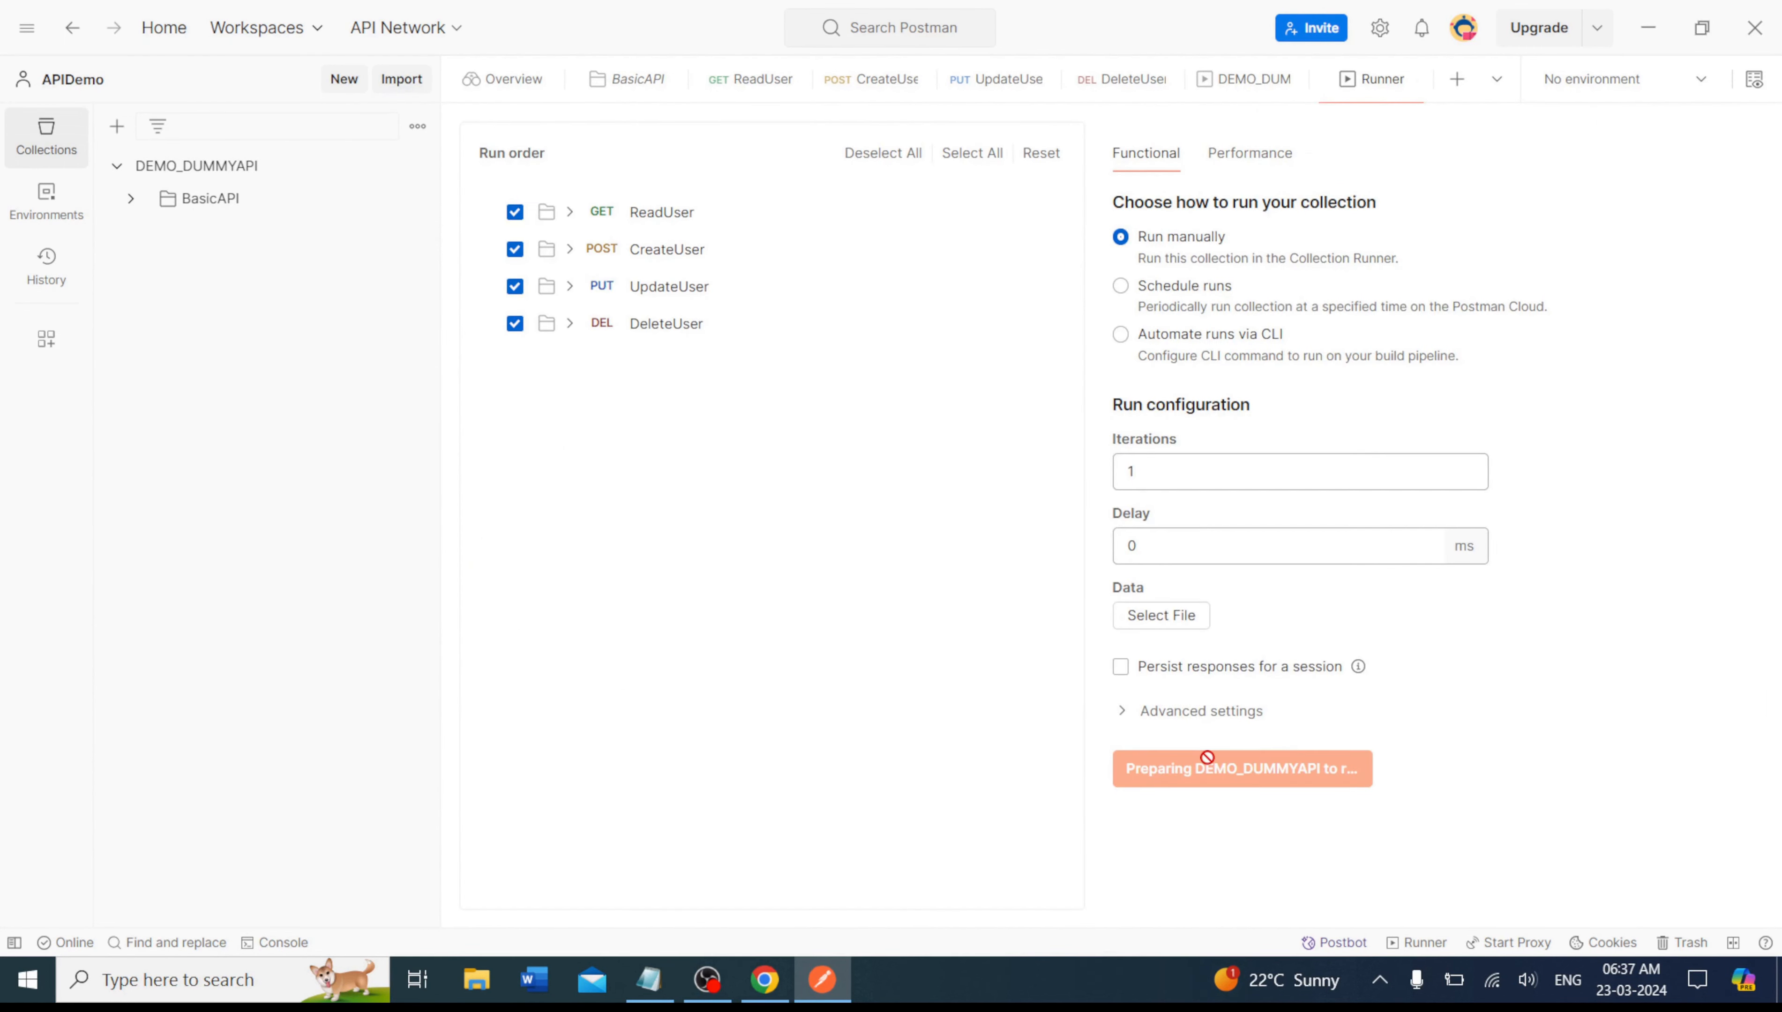